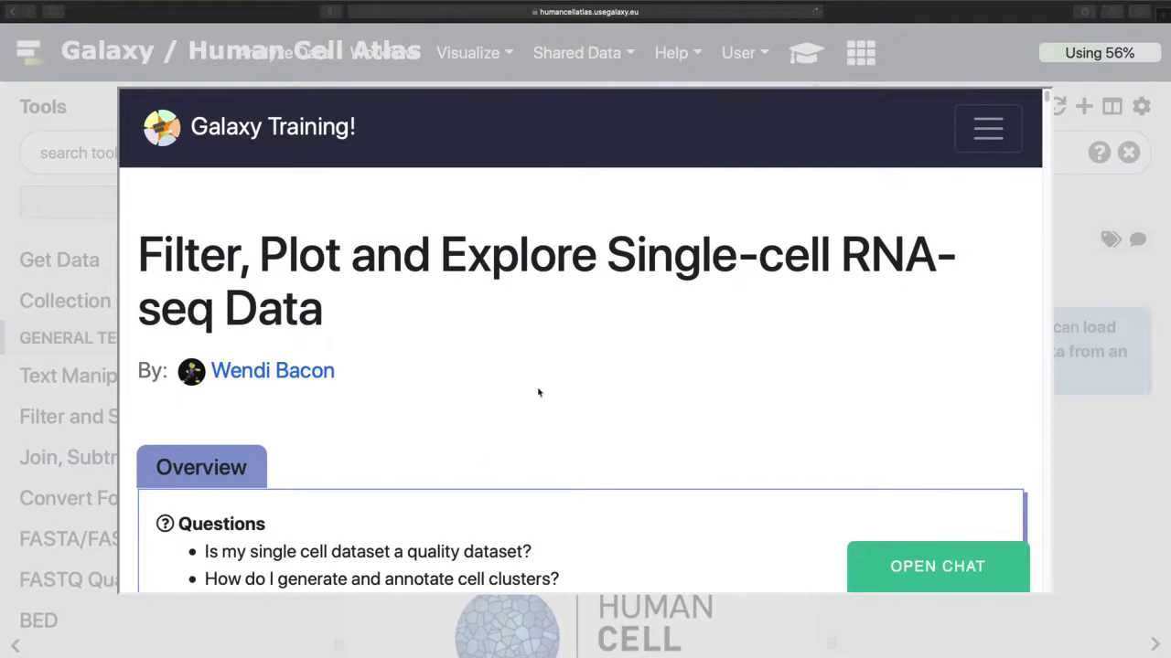
left_click(1126, 327)
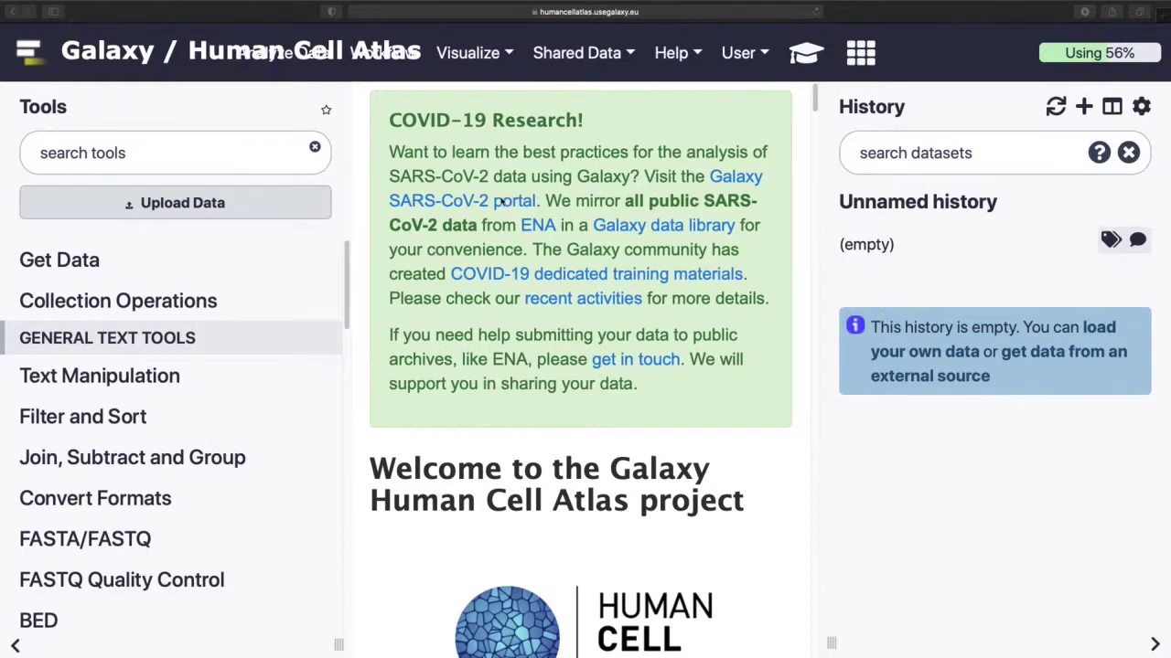
left_click(190, 202)
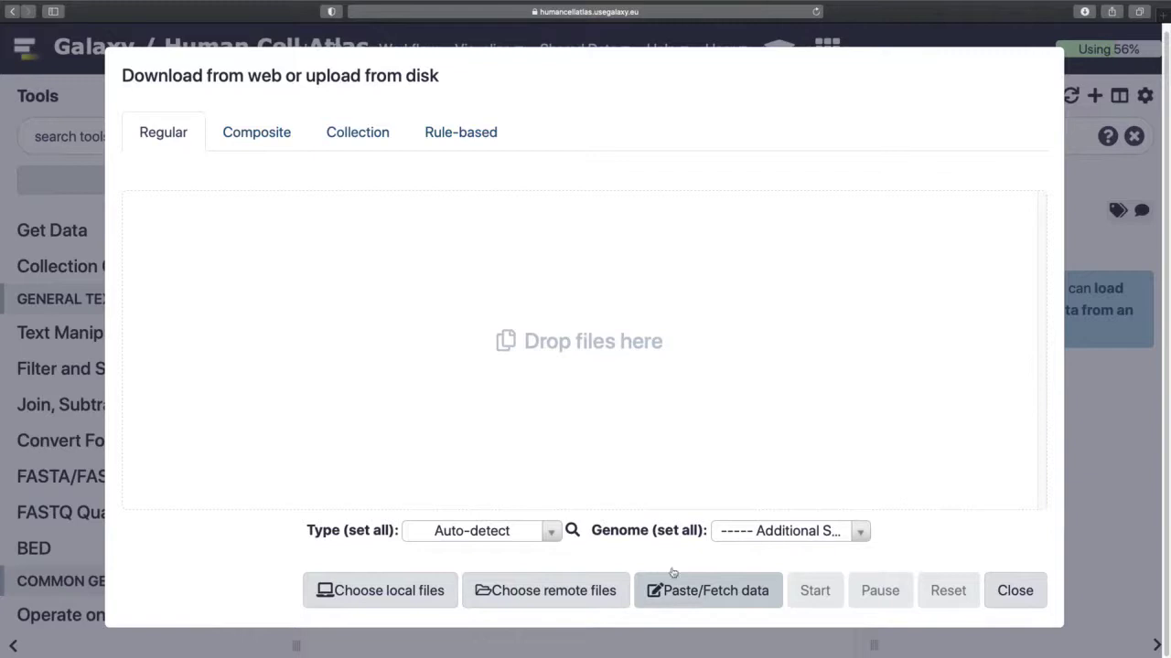
left_click(681, 589)
left_click(493, 377)
type("https://zenodo.org/record/4624461/files/Mito-counted_AnnData")
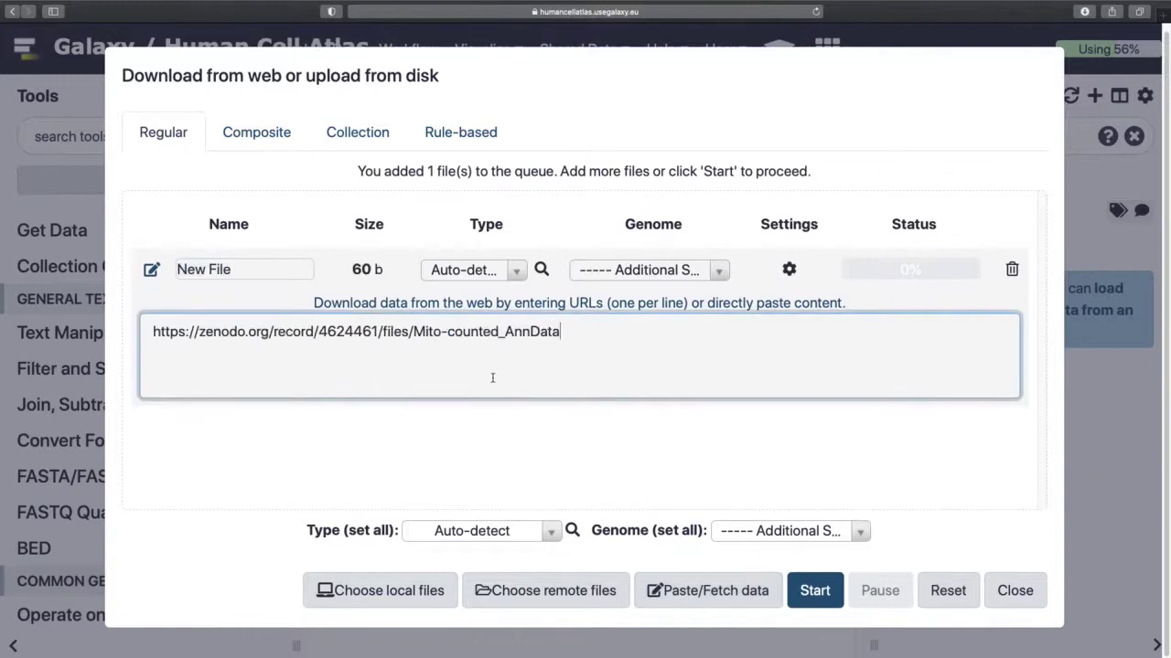
Name the queued file Mito-counted AnnData, start its upload and close the upload dialog.
left_click_drag(414, 331, 664, 341)
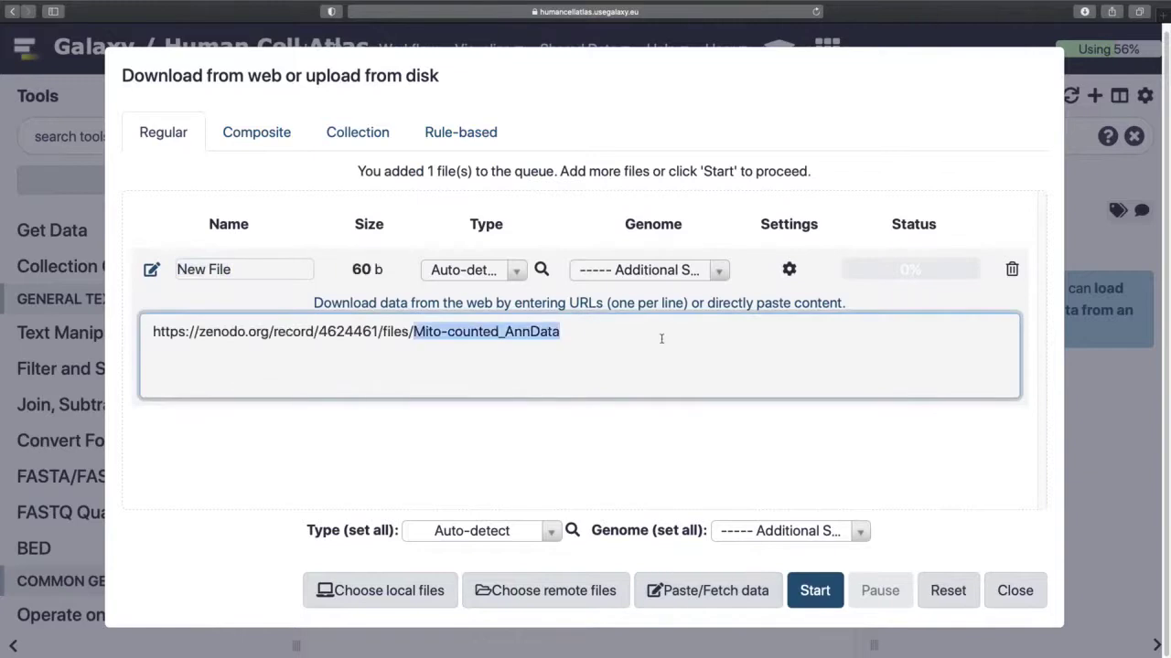
left_click(230, 273)
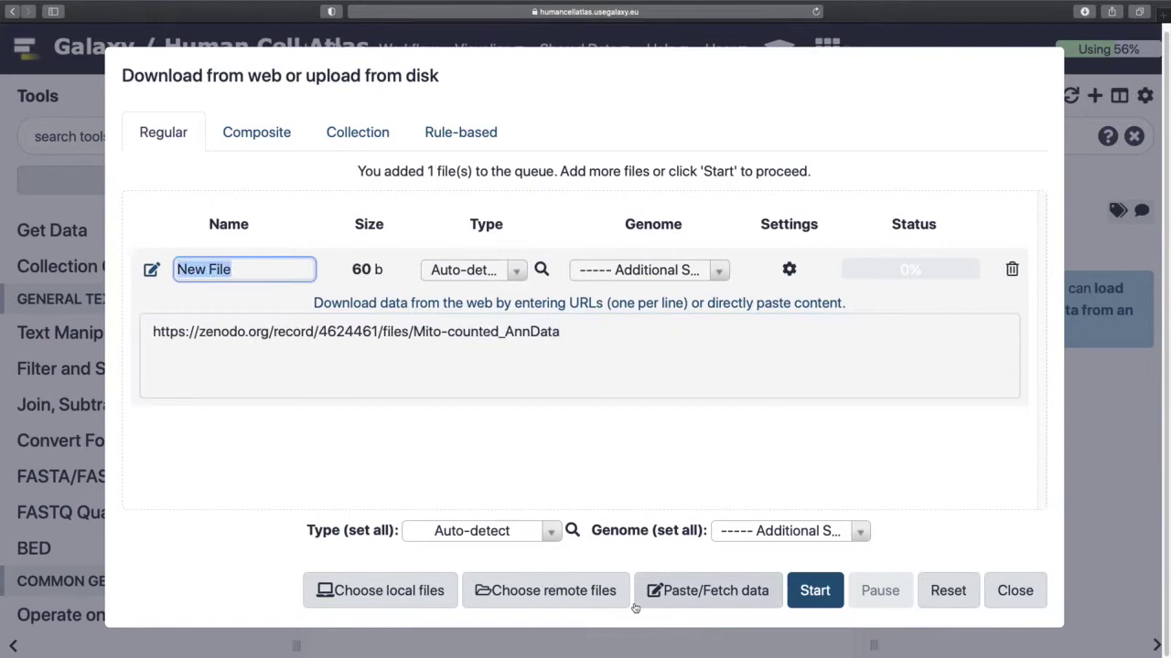
type("Mito-counted_AnnData")
left_click(258, 270)
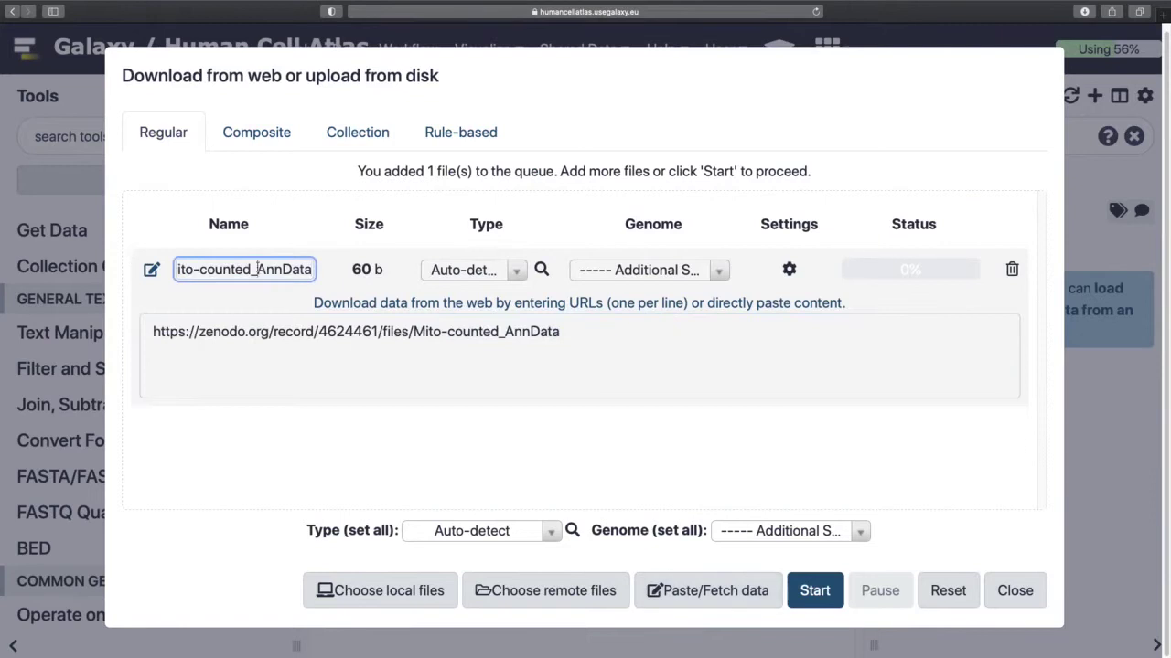
key("BackSpace")
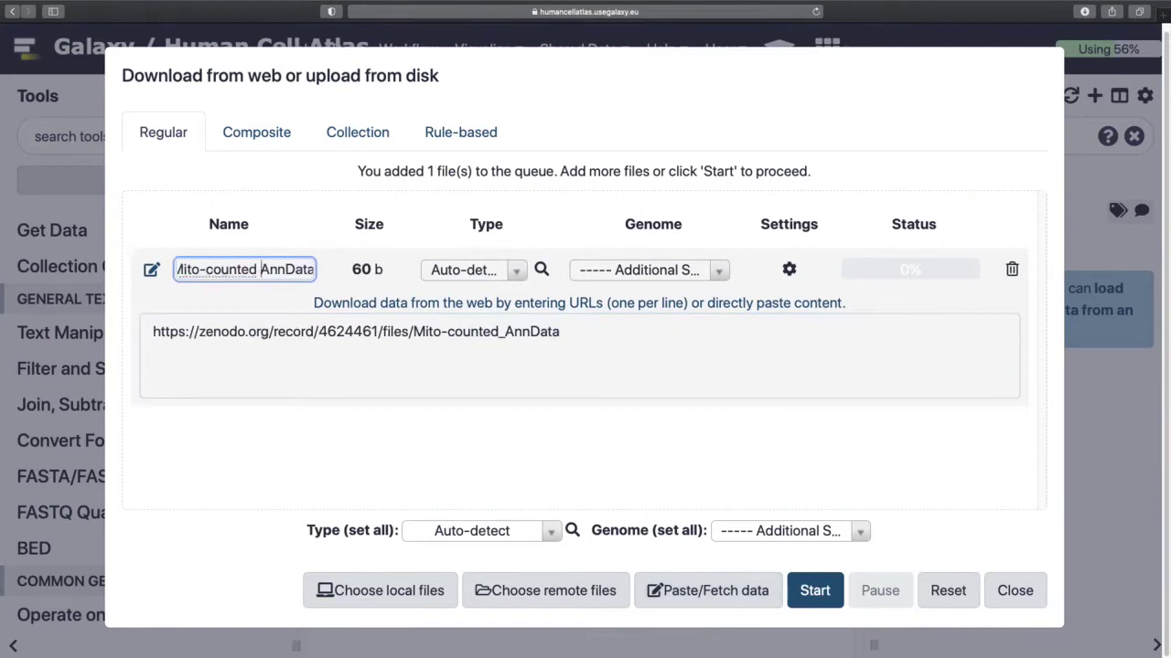
left_click(815, 590)
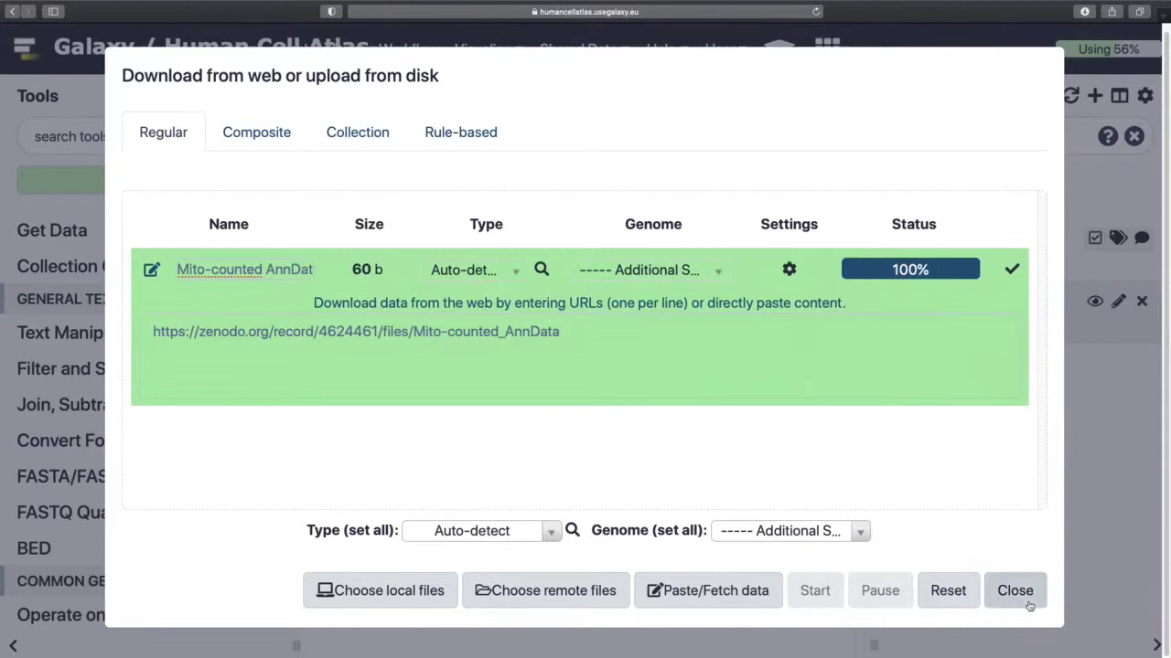
left_click(1015, 590)
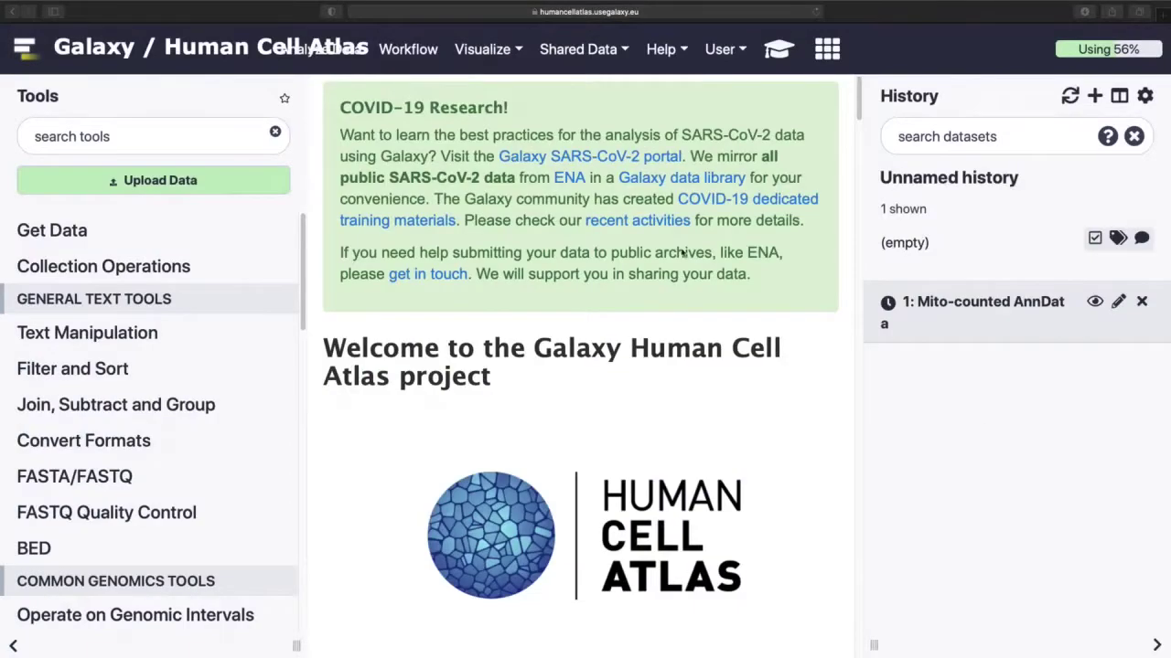
Open the copied link of the shared input history in a new browser tab and import that history under its suggested title.
key("super+t")
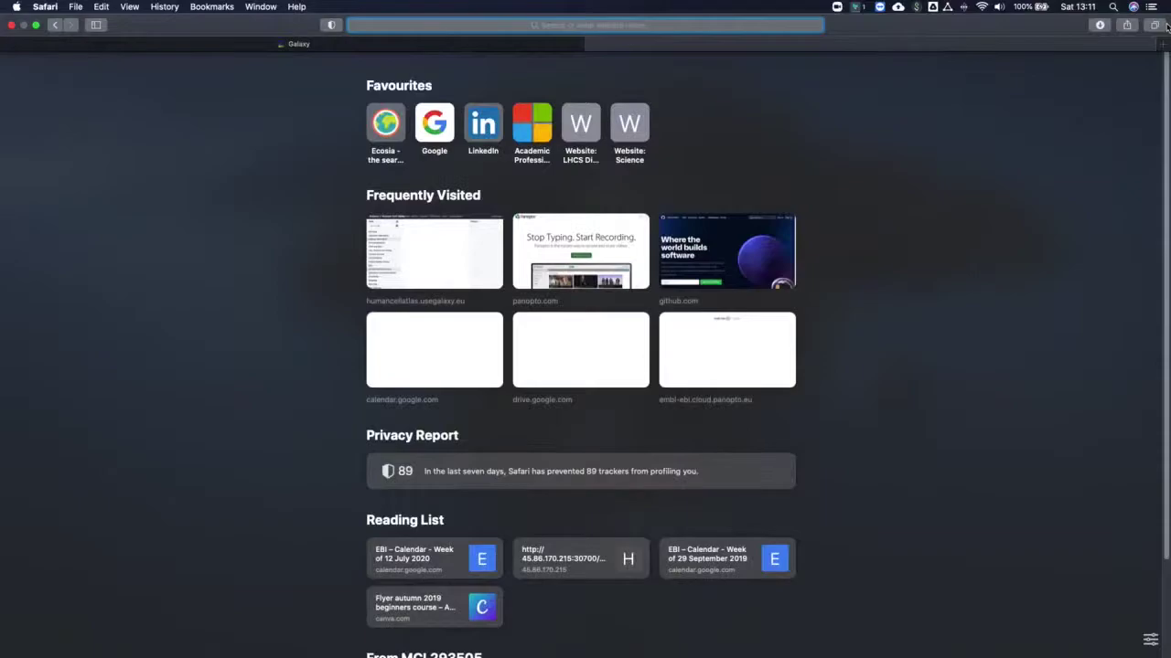
key("super+v")
key("Return")
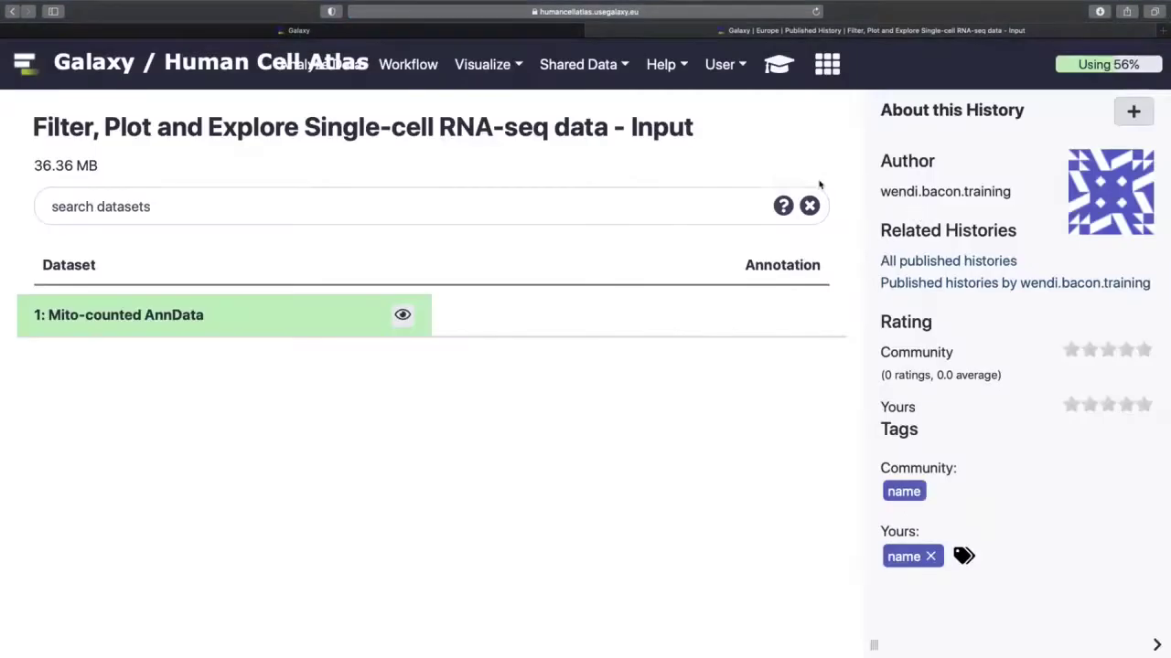
left_click(1132, 112)
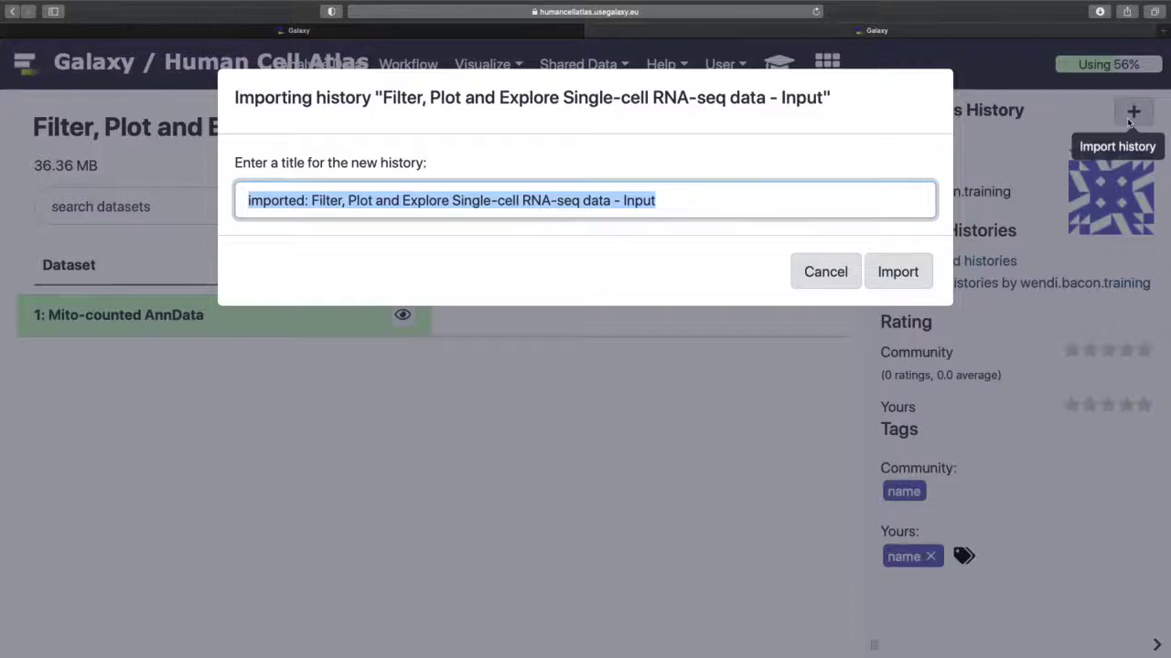
left_click(876, 280)
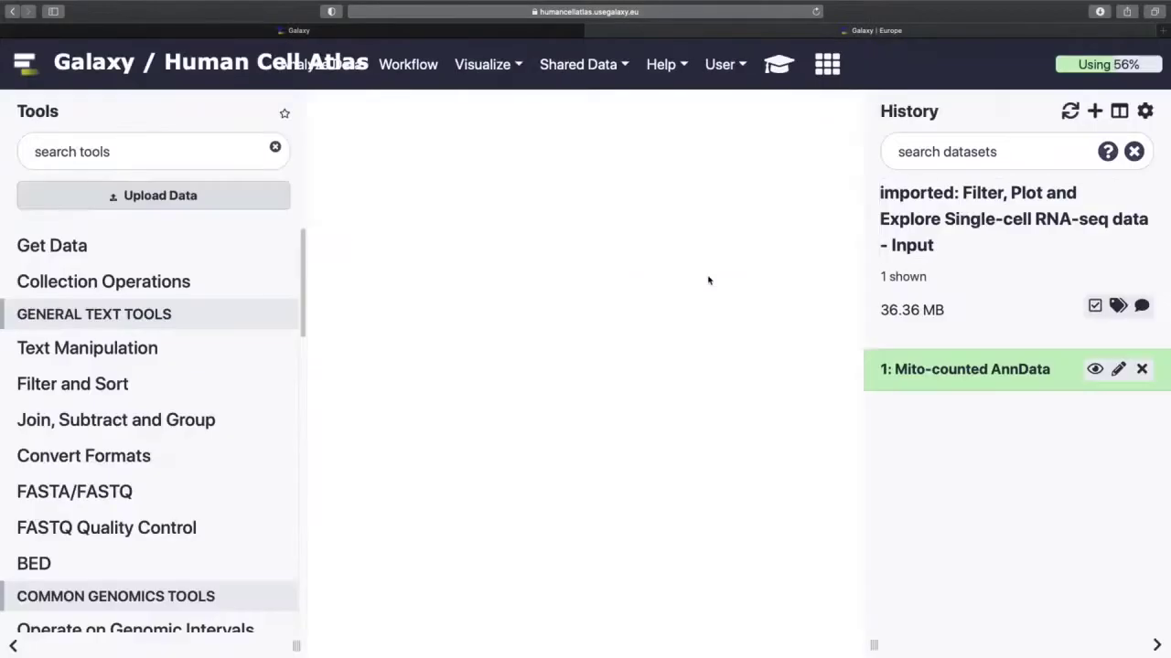
Rename the imported history as "Tutorial: Filter, Plot and Explore Single-cell RNA-seq data - Input".
left_click(975, 203)
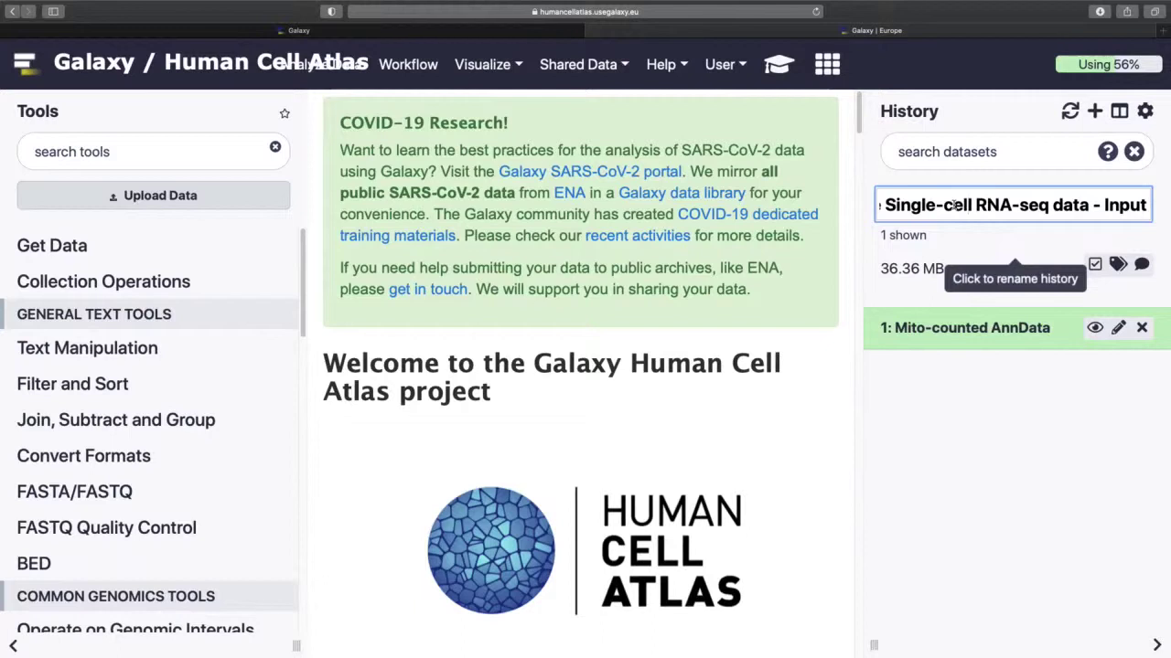
key("Home")
left_click(899, 205)
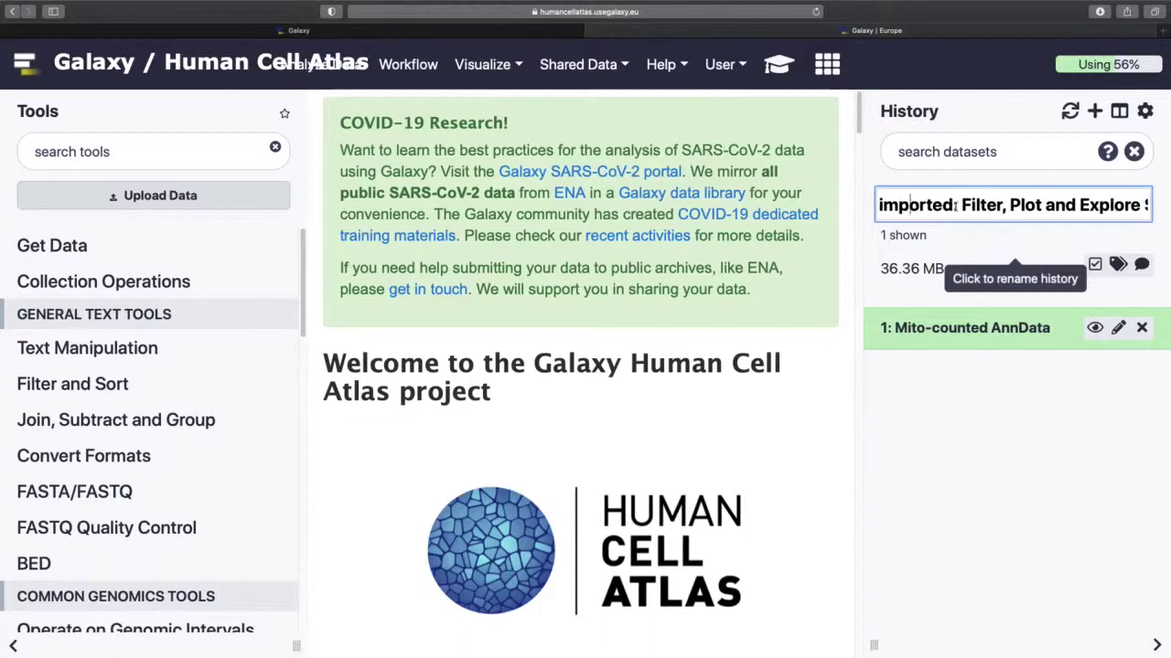
left_click_drag(954, 207, 810, 212)
type("Tutorial")
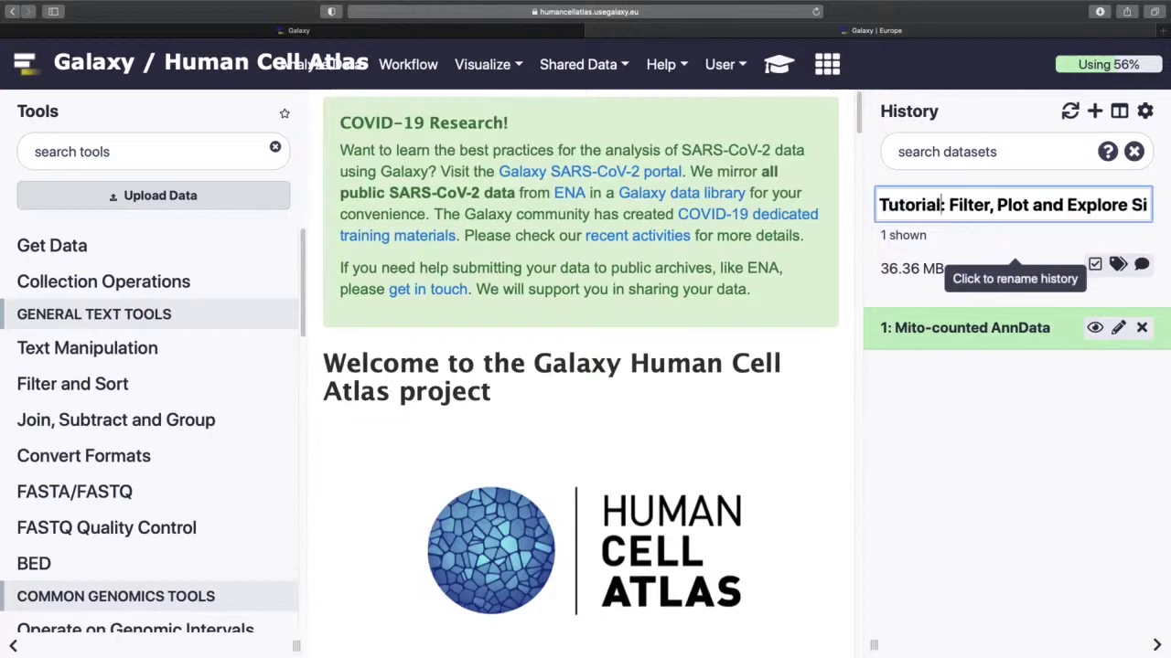
key("Return")
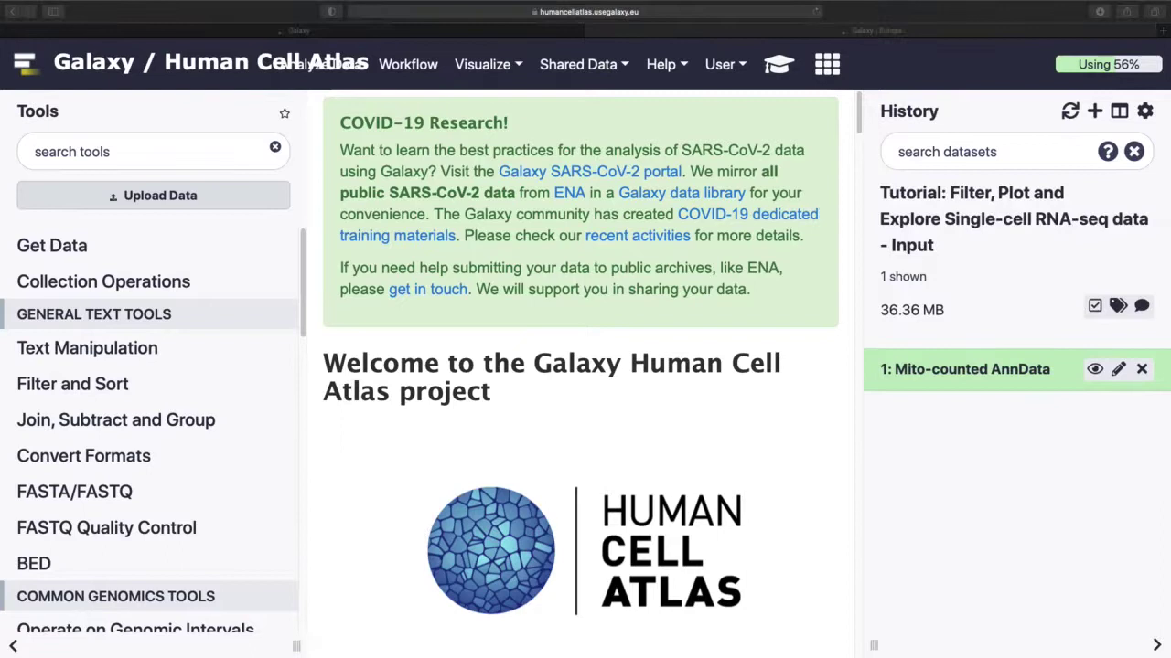
Show the details of the Mito-counted AnnData dataset and search the tools for "inspect anndata".
left_click(959, 379)
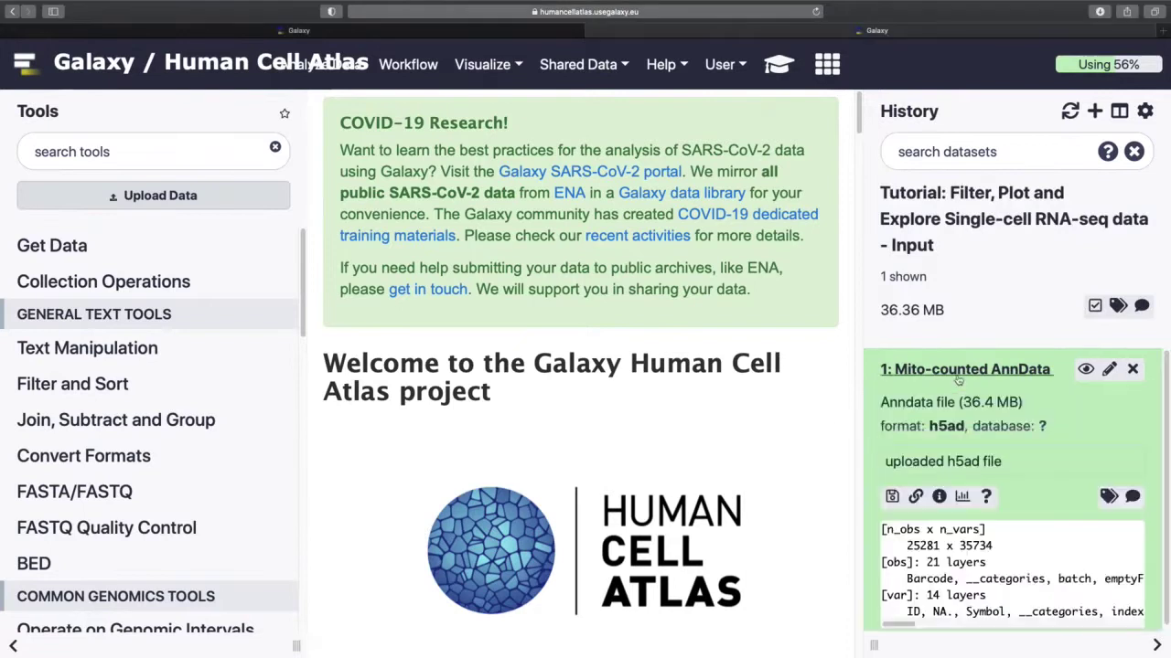
left_click(133, 145)
type("inspect ")
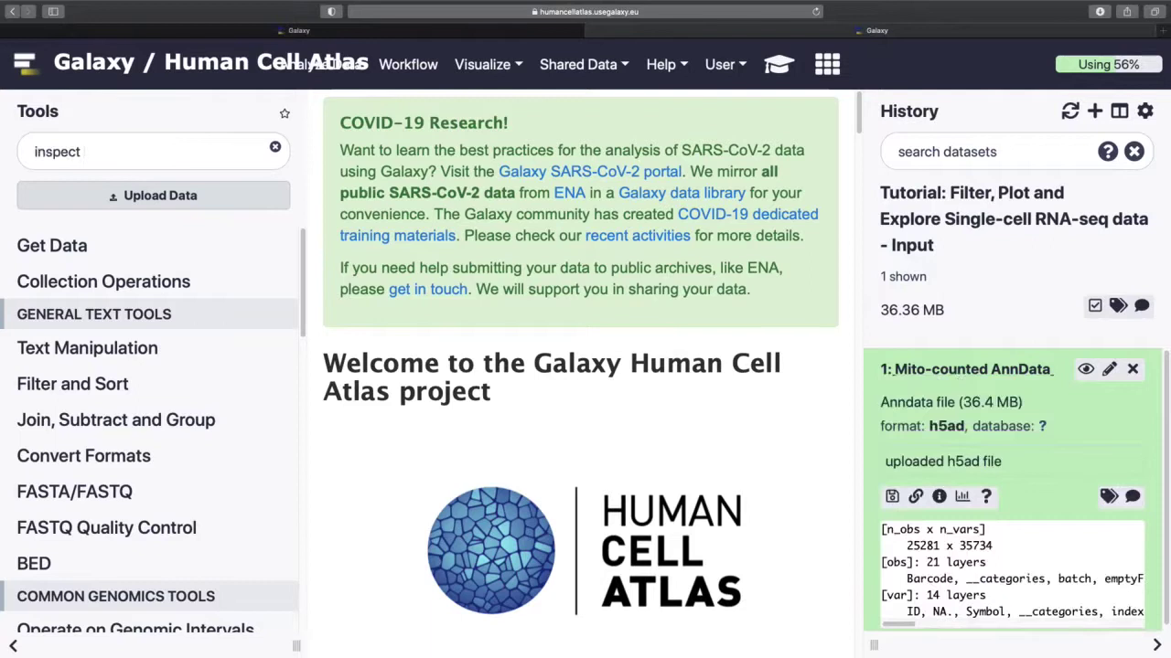
type("anndata")
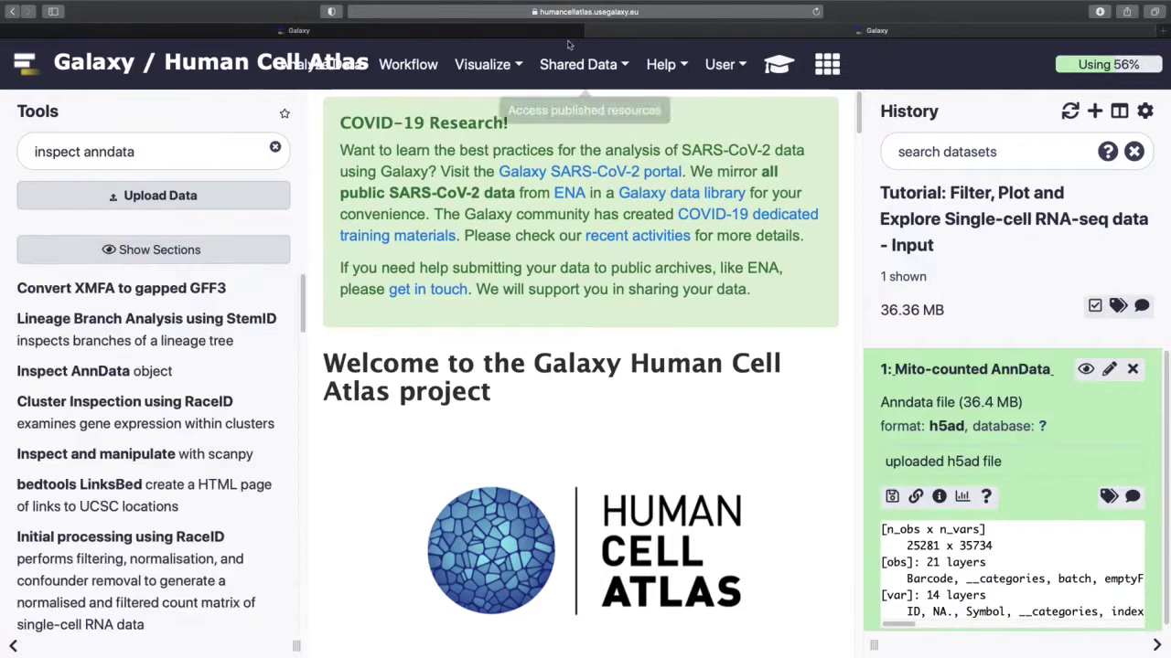
Open Inspect AnnData from the tutorial's Filtering section and run it on Mito-counted AnnData for General information about the object.
left_click(778, 63)
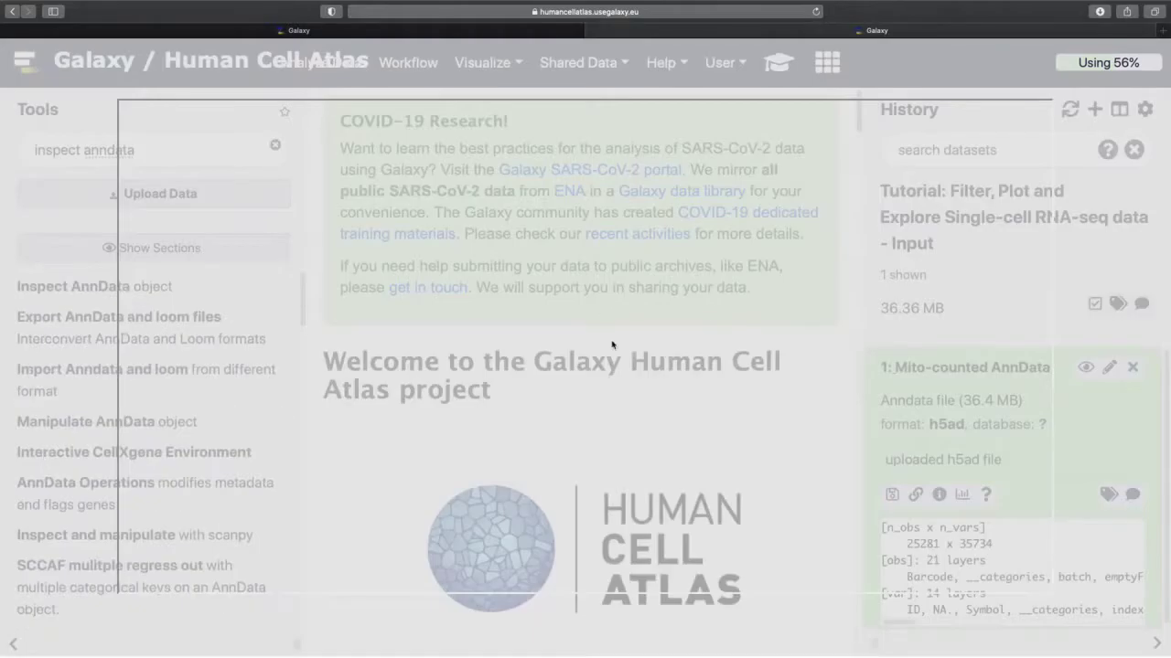
scroll(543, 380, "down", 10)
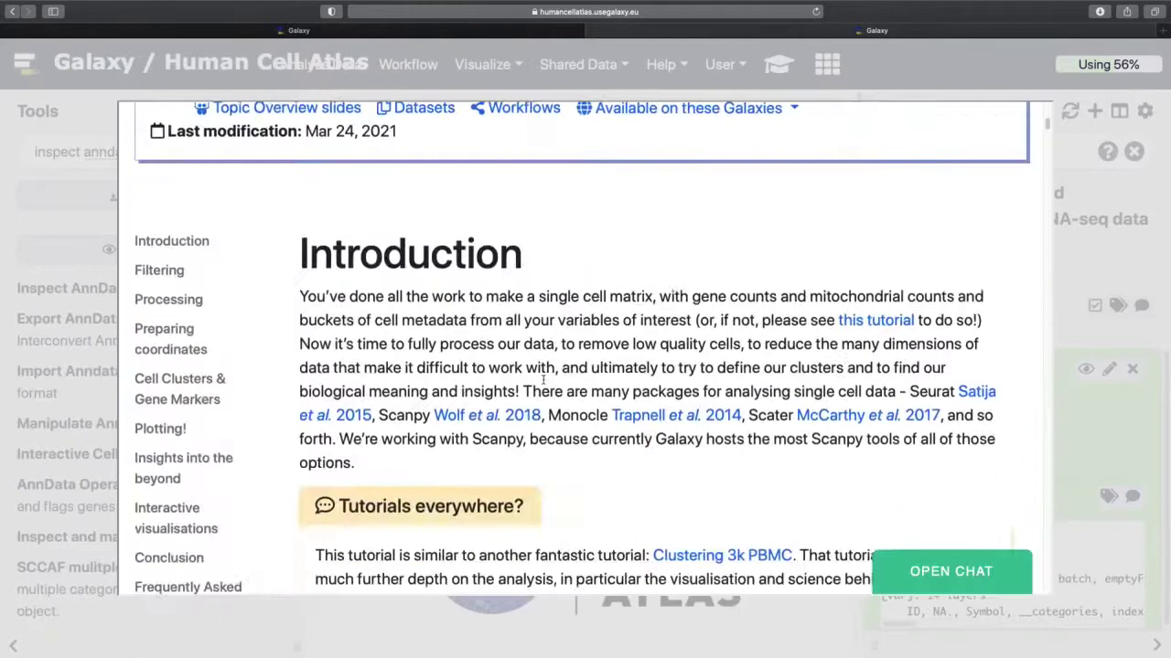
scroll(544, 380, "down", 10)
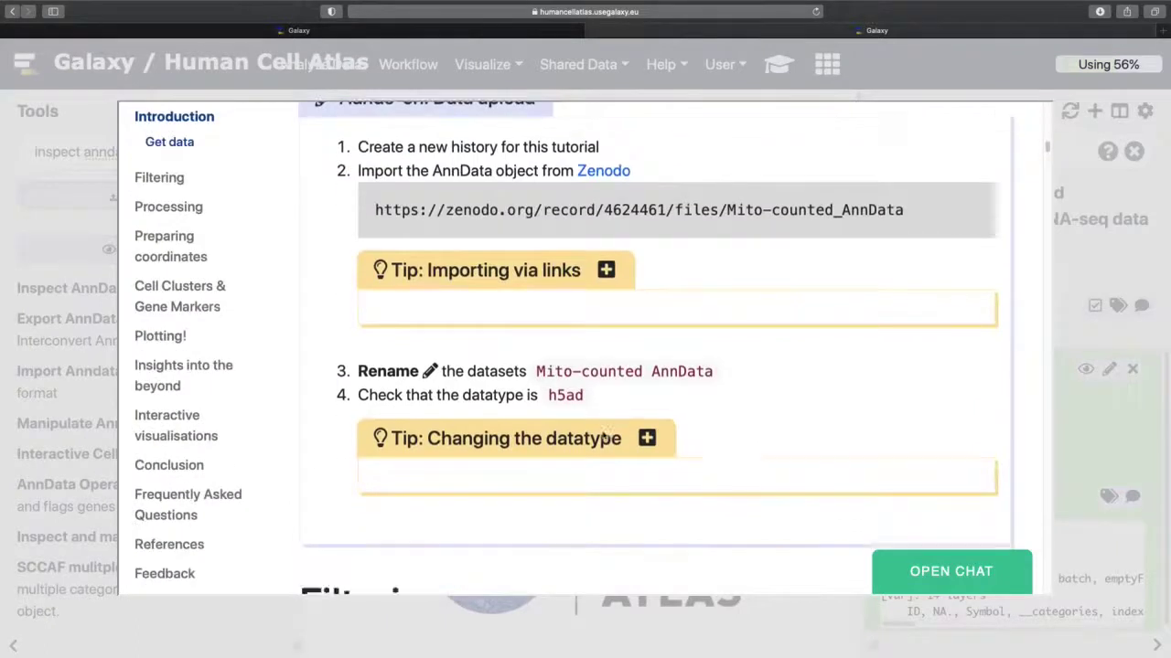
scroll(602, 435, "down", 10)
left_click(452, 257)
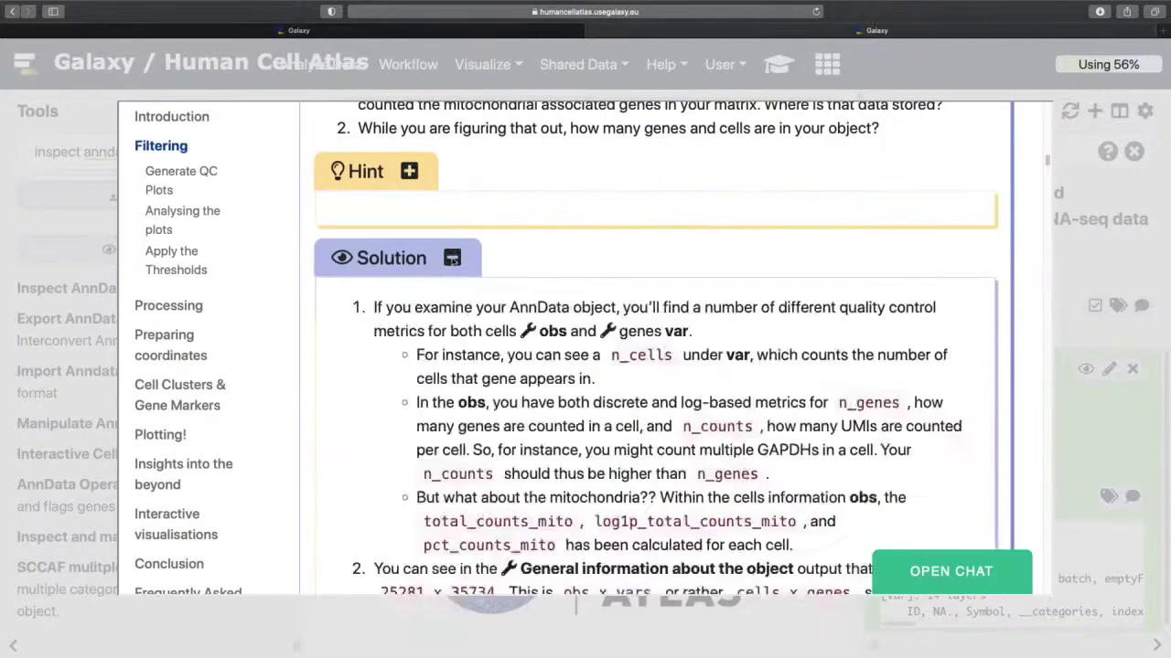
left_click(410, 170)
left_click(485, 340)
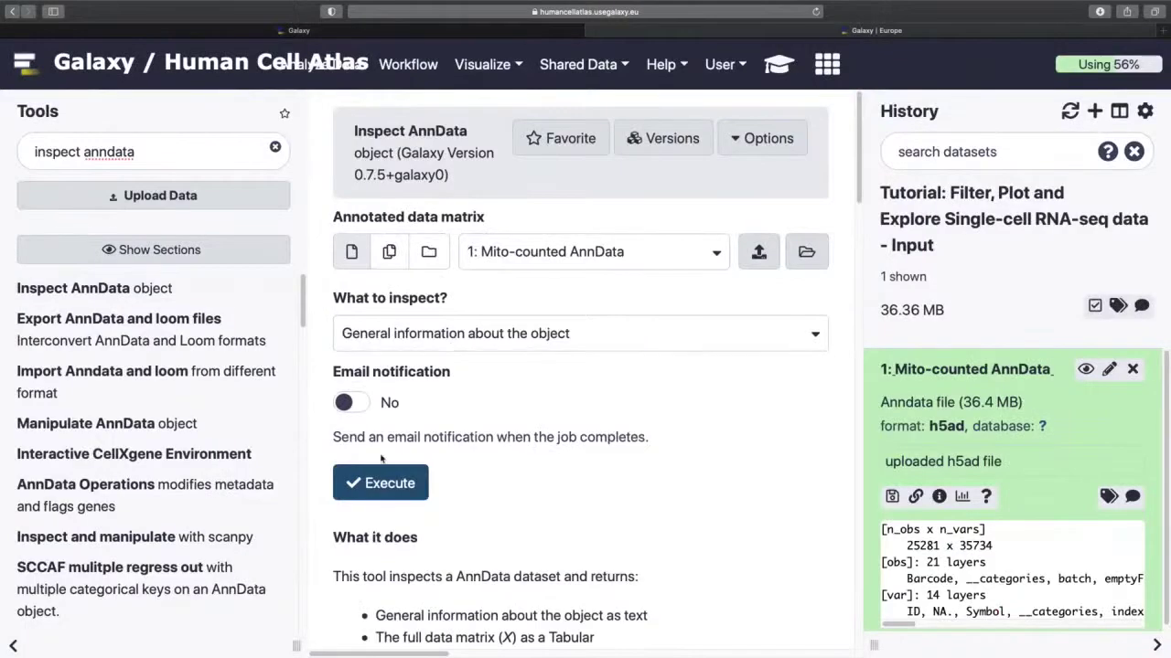
left_click(383, 479)
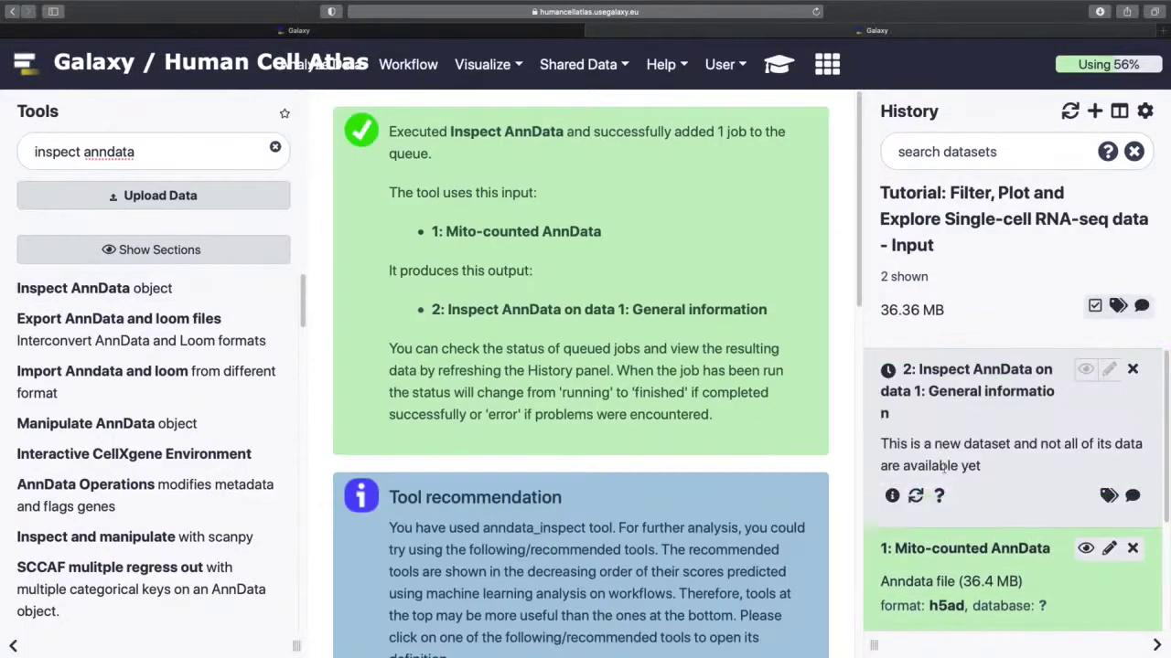
Rerun Inspect AnnData on Mito-counted AnnData, inspecting the Key-indexed observations annotation (obs).
left_click(915, 495)
left_click(452, 331)
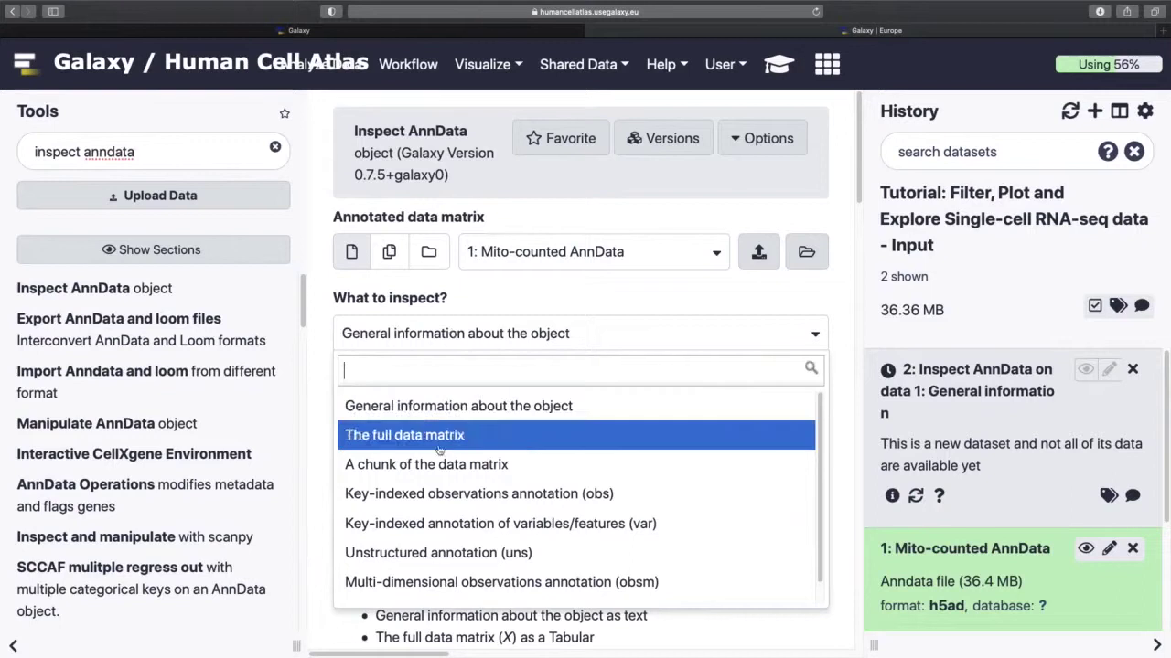
left_click(405, 494)
left_click(382, 480)
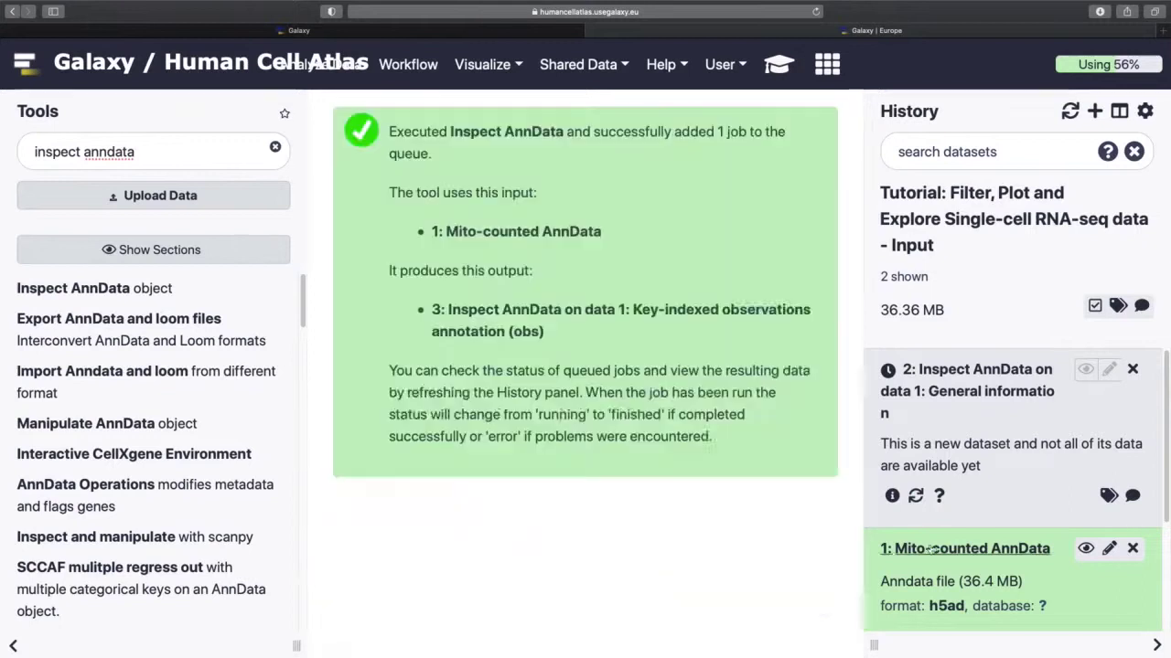
Rerun Inspect AnnData on Mito-counted AnnData, inspecting the Key-indexed annotation of variables/features (var).
left_click(916, 495)
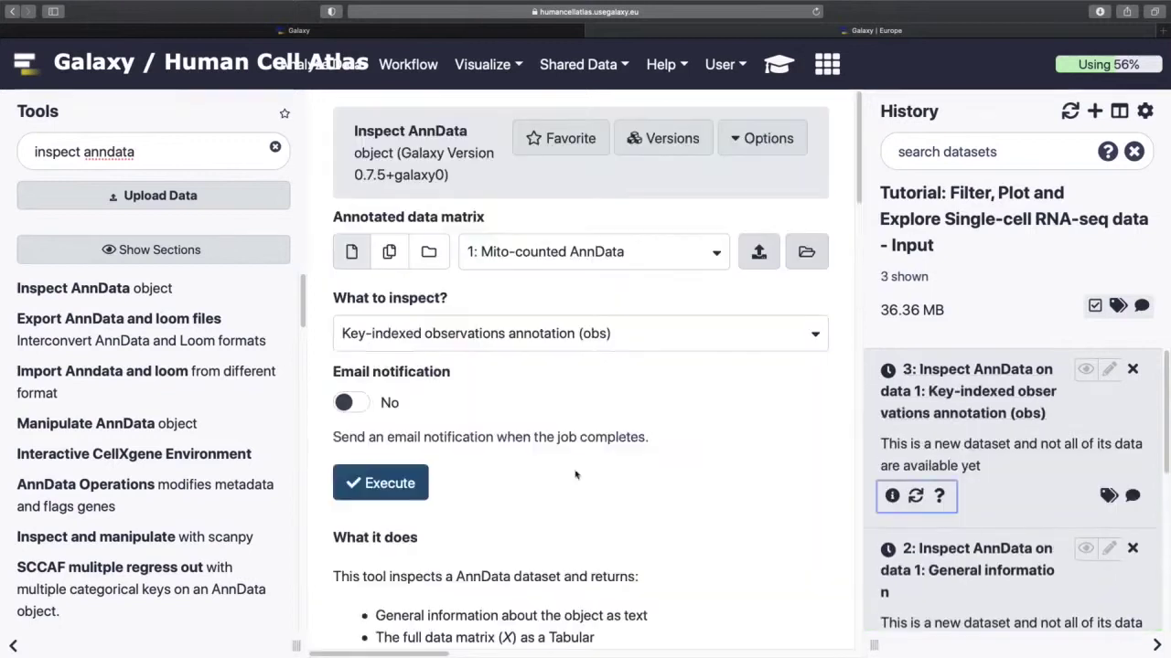
left_click(484, 335)
left_click(466, 505)
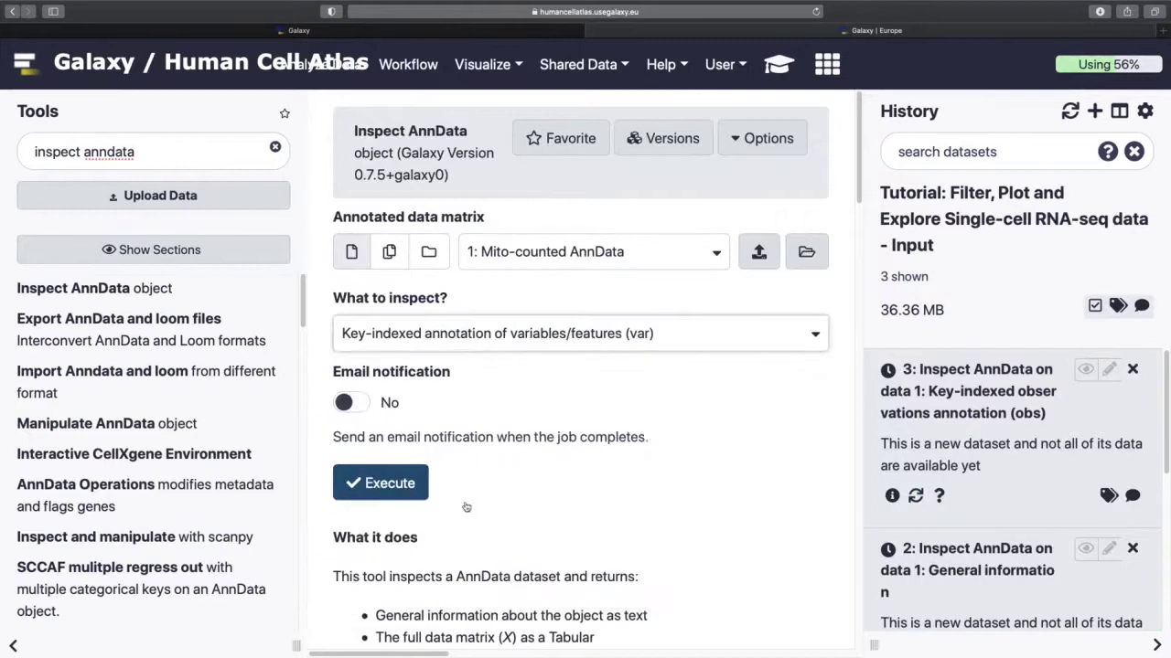
left_click(382, 483)
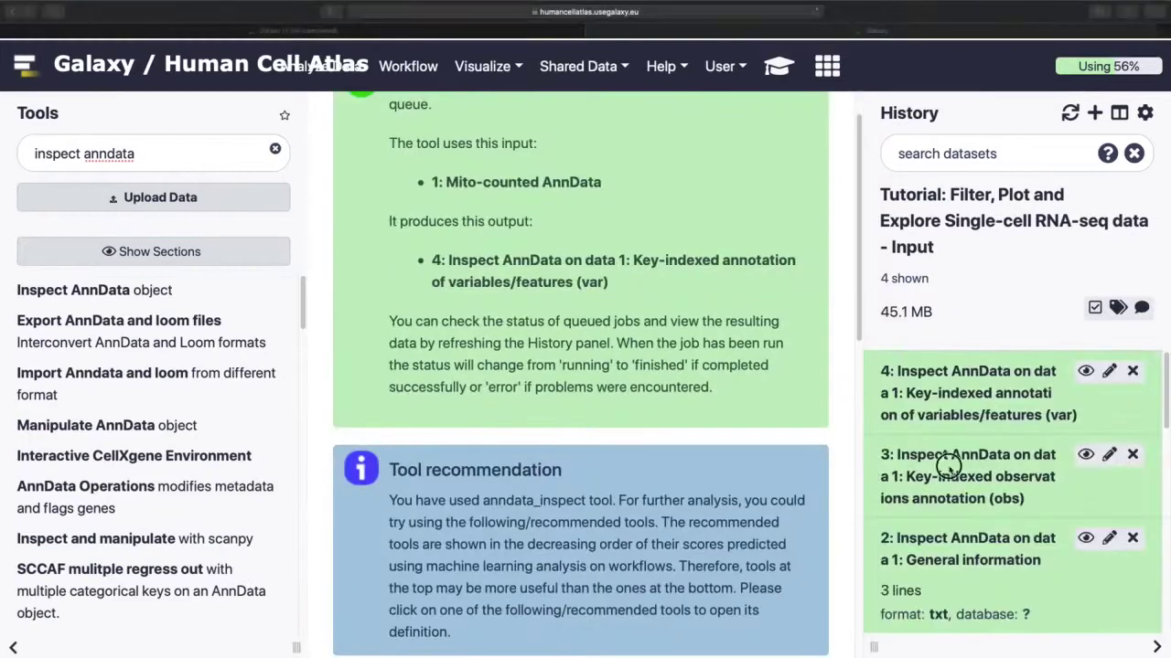
View the obs, var and general information outputs of Inspect AnnData one after another.
left_click(1084, 455)
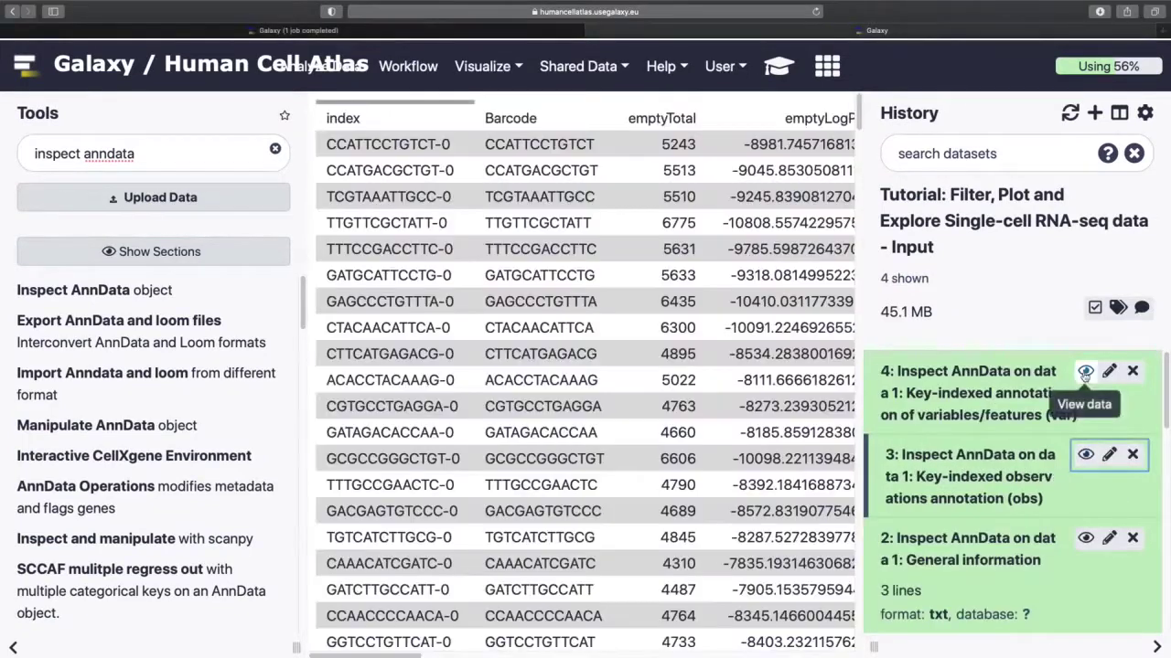
left_click(1084, 372)
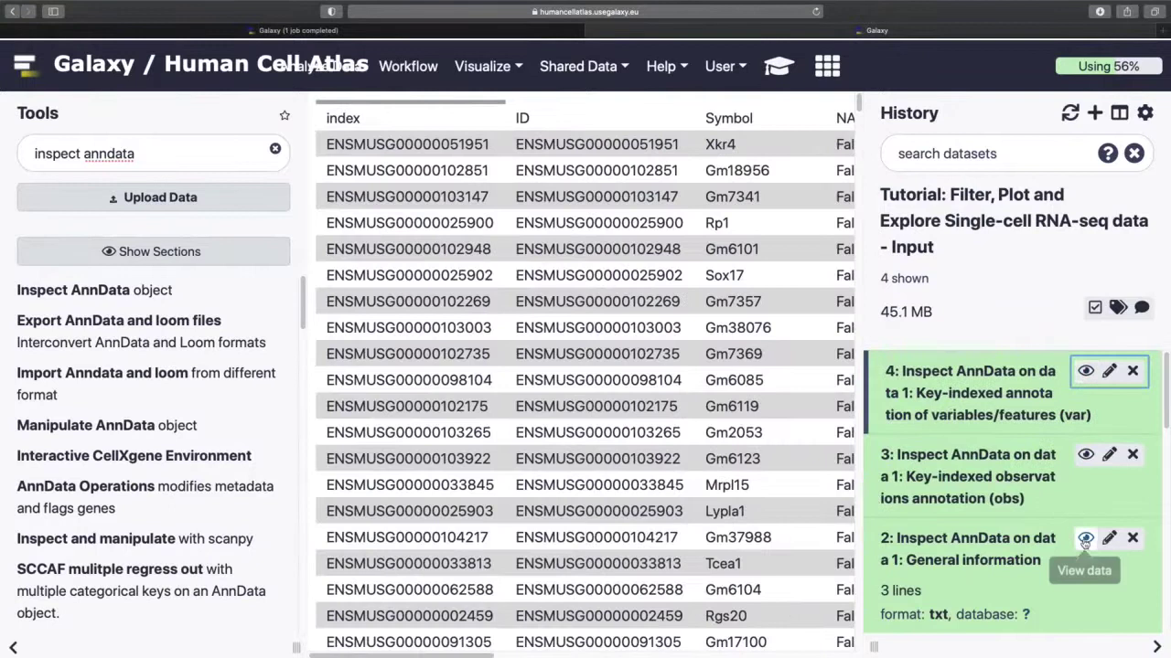
left_click(1085, 540)
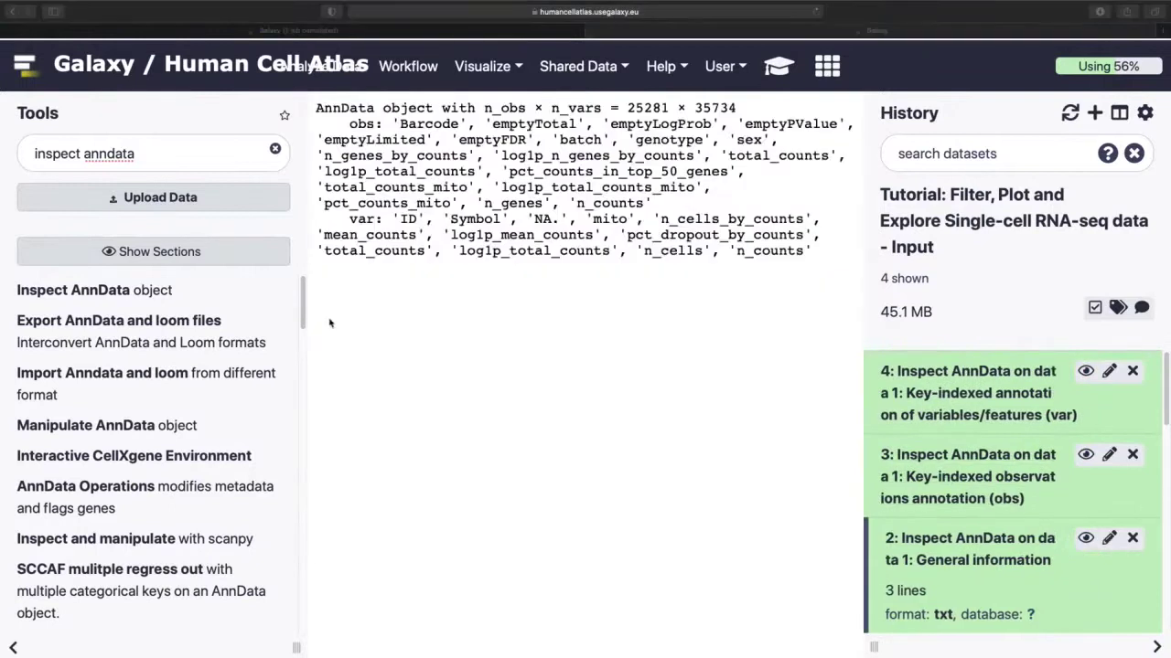
Search the tools for "plot with scanpy" and open the Plot with scanpy tool.
left_click(164, 153)
left_click(41, 153)
triple_click(110, 153)
type("iplot")
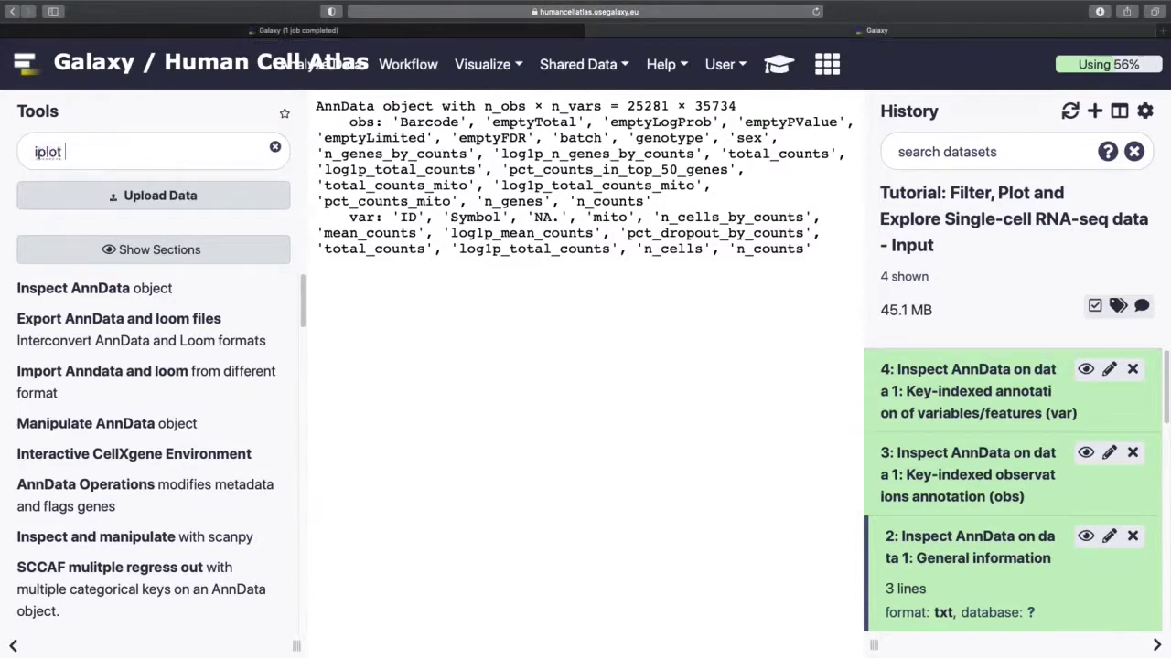
key("BackSpace")
key("BackSpace")
key("BackSpace")
key("BackSpace")
key("BackSpace")
type("plot with scanpy")
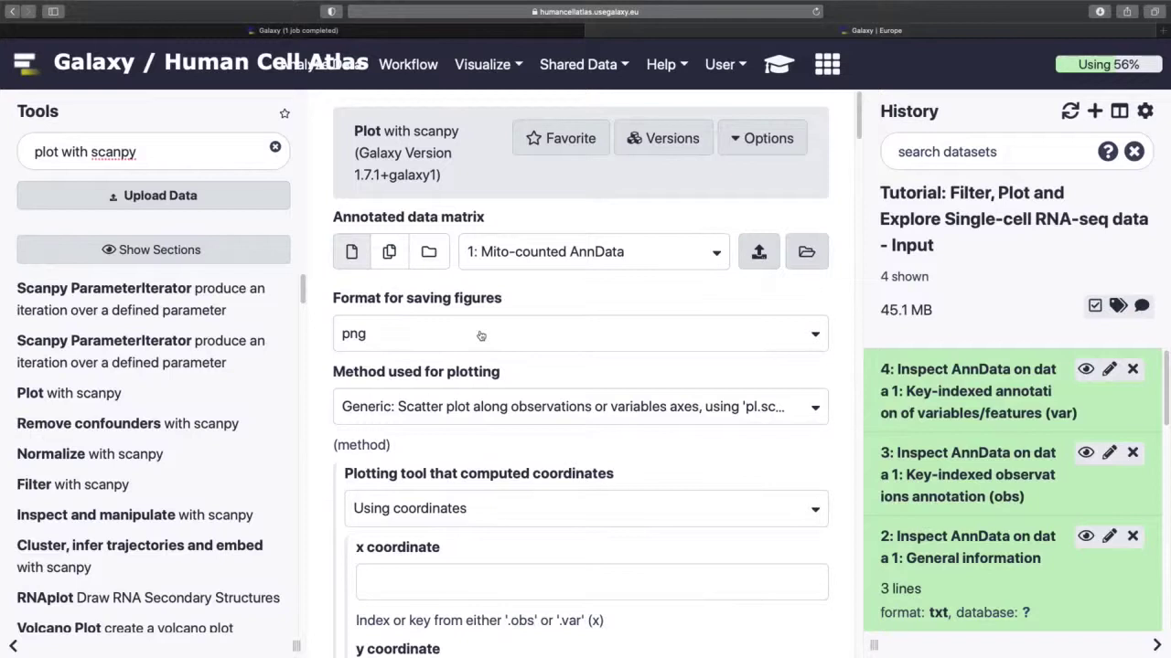
Set the plotting method to Generic: Violin plot, using 'pl.violin', with keys from Subset of variables in 'adata.var_names' or fields of '.obs'.
left_click(494, 409)
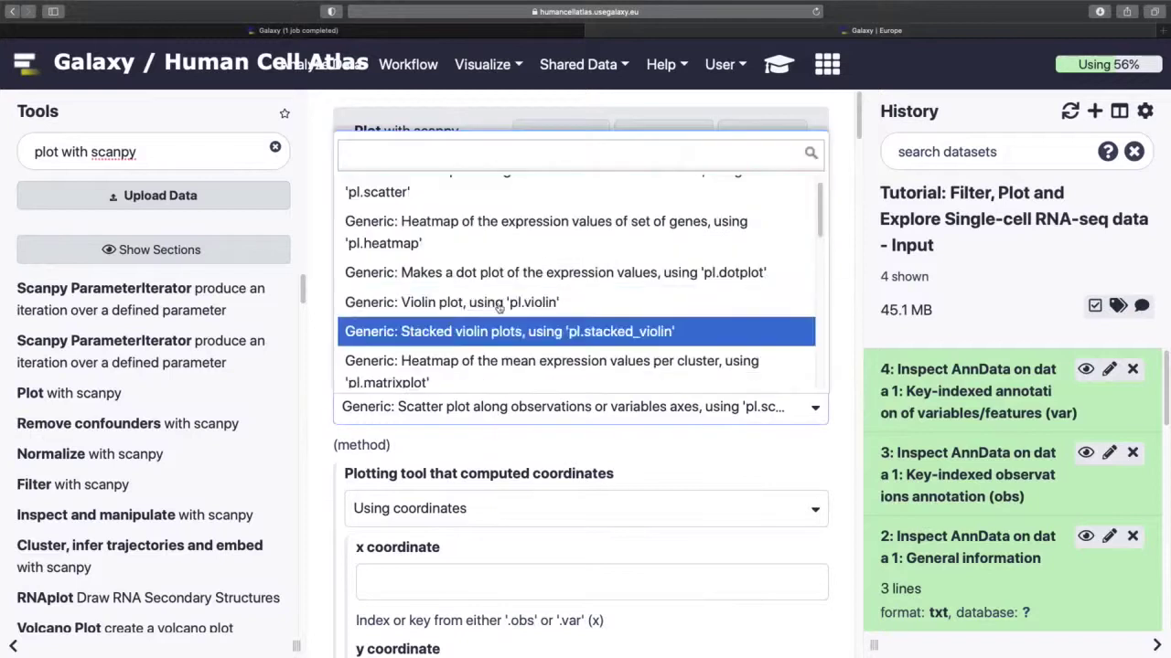
left_click(494, 301)
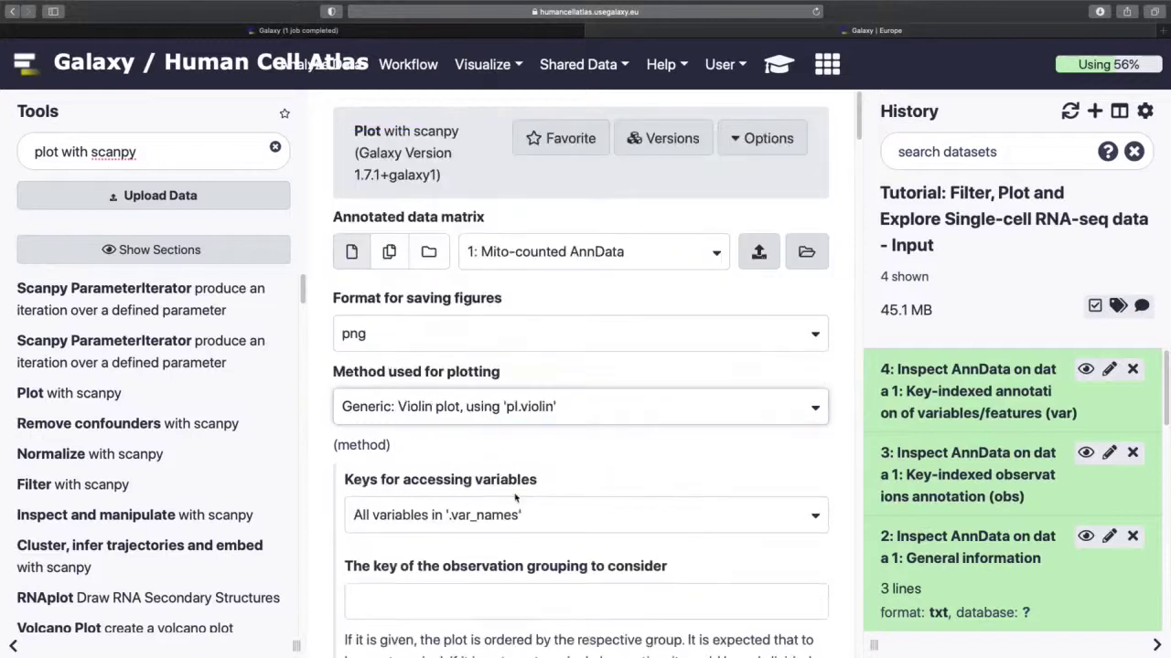
scroll(463, 533, "down", 2)
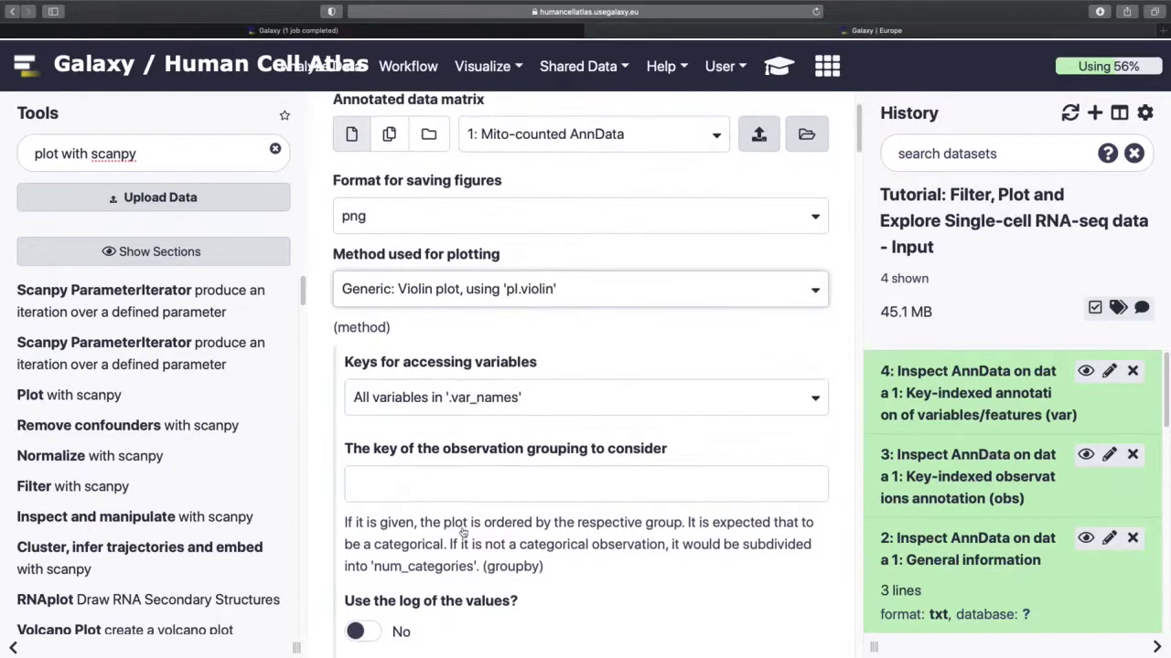
left_click(462, 402)
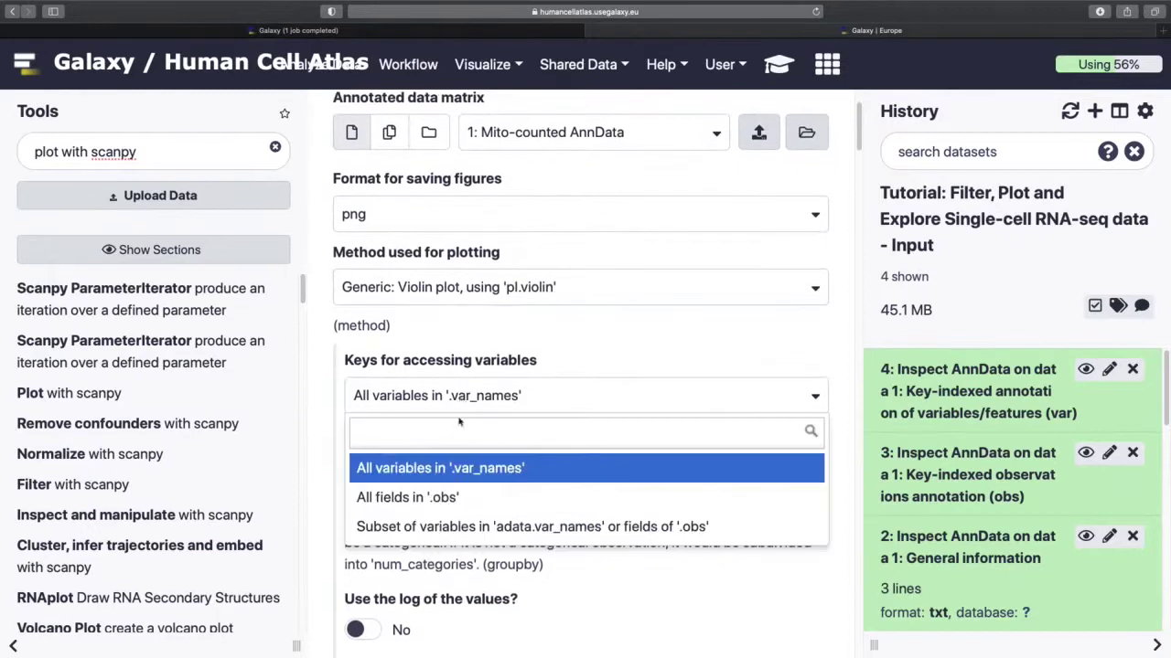
left_click(457, 528)
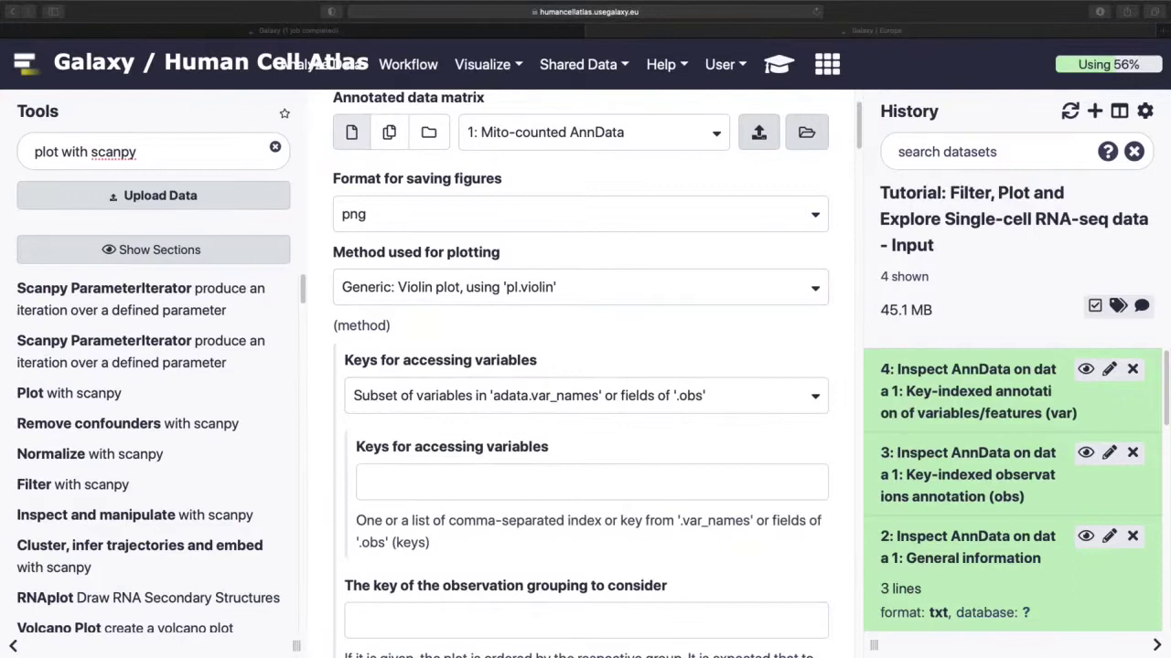
Run the violin plot with keys log1p_total_counts,log1p_n_genes_by_counts,pct_counts_mito and genotype as the observation grouping key.
left_click(408, 470)
type("log1p_total_counts,log1p_n_genes_by_counts,pct_counts_mito")
scroll(408, 556, "down", 1)
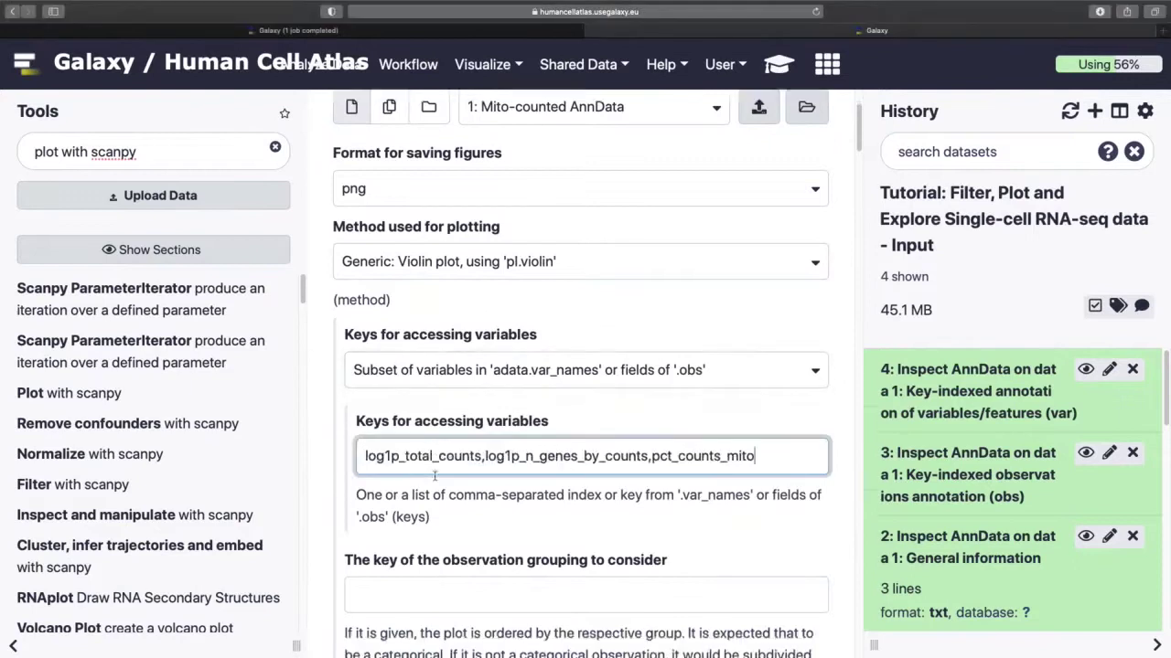
left_click(408, 533)
type("genotype")
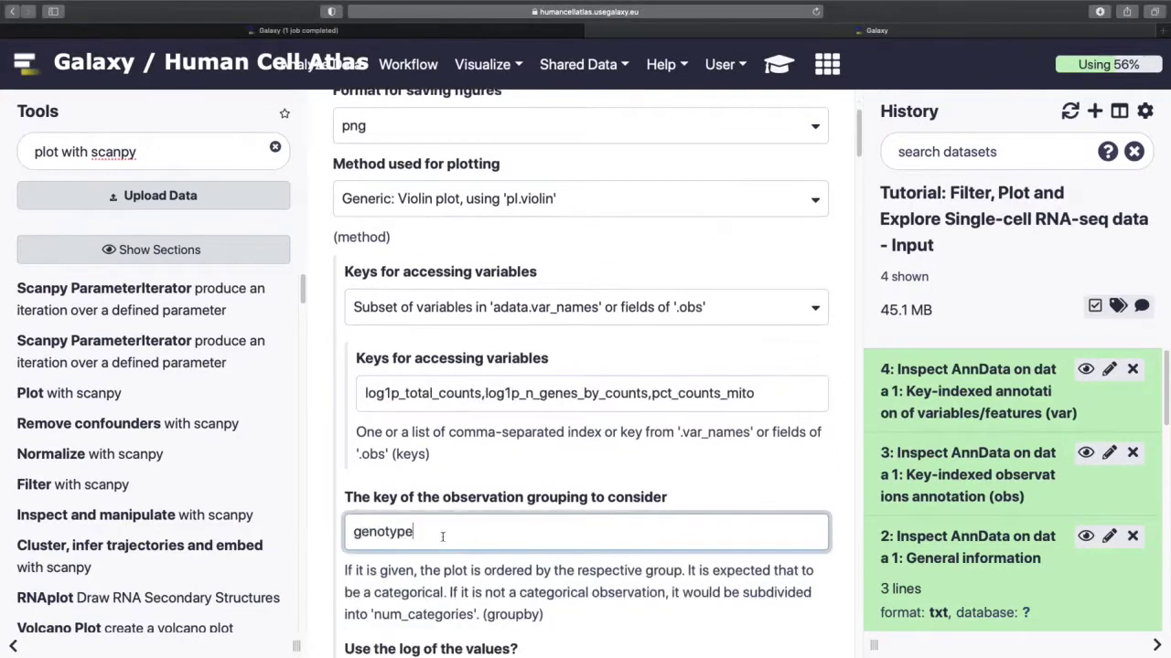
scroll(468, 540, "down", 2)
scroll(468, 539, "down", 7)
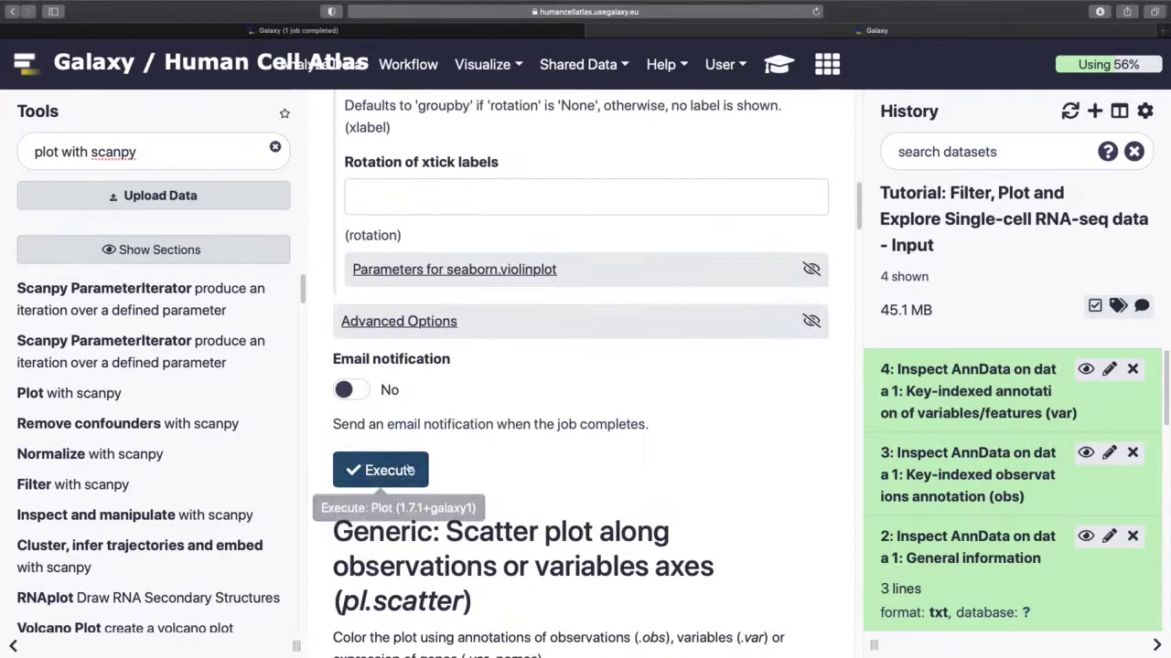
left_click(402, 470)
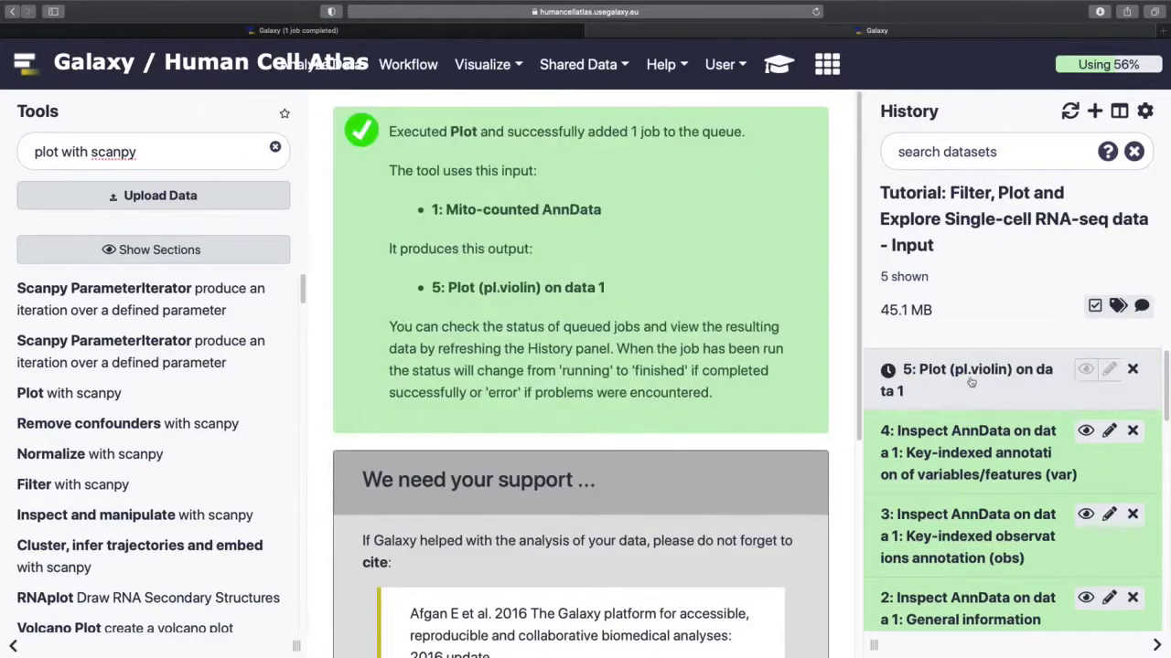
Rerun the violin plot on Mito-counted AnnData with sex as the observation grouping key.
left_click(971, 377)
left_click(916, 474)
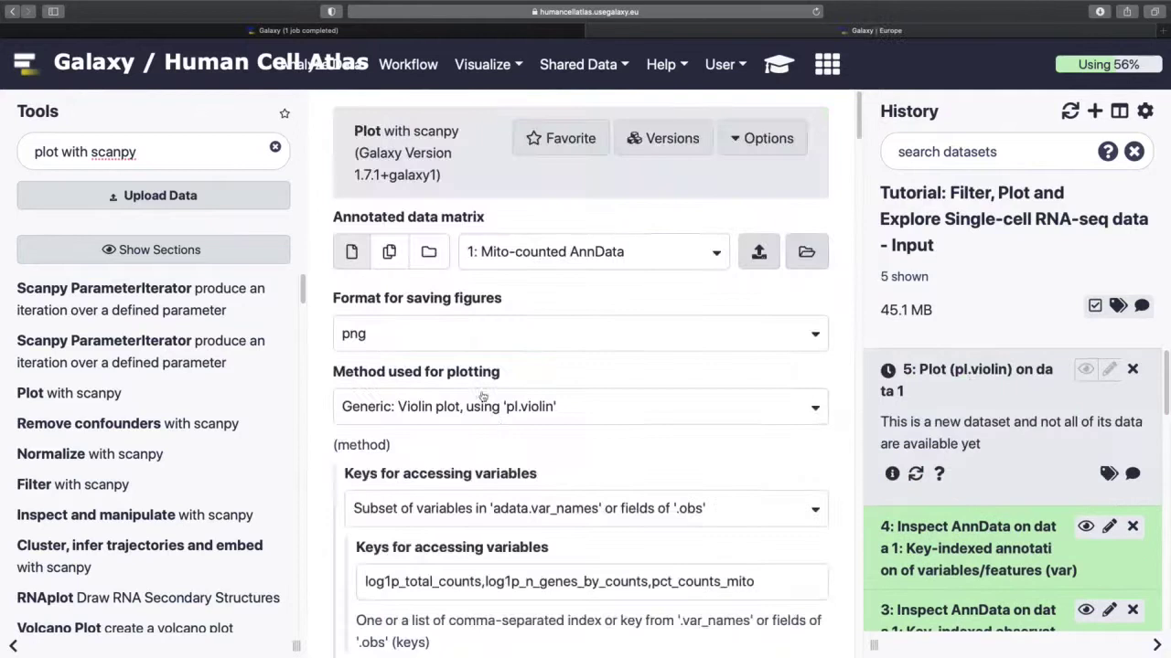
scroll(497, 421, "down", 1)
scroll(496, 420, "down", 3)
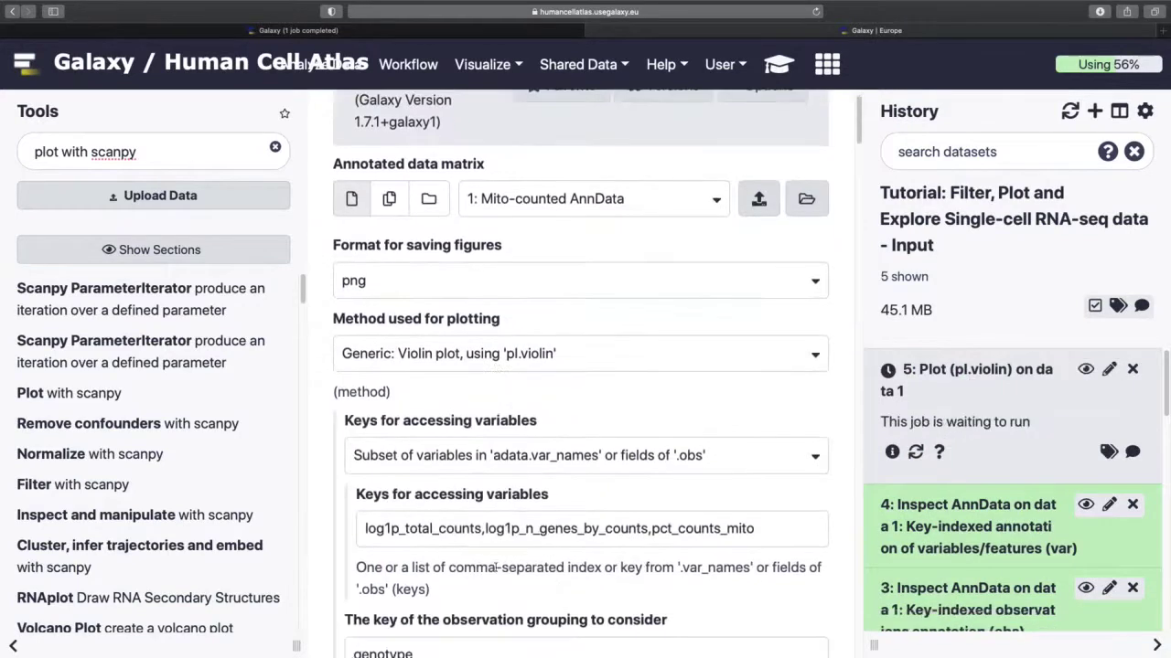
double_click(360, 563)
type("sex")
scroll(456, 542, "down", 10)
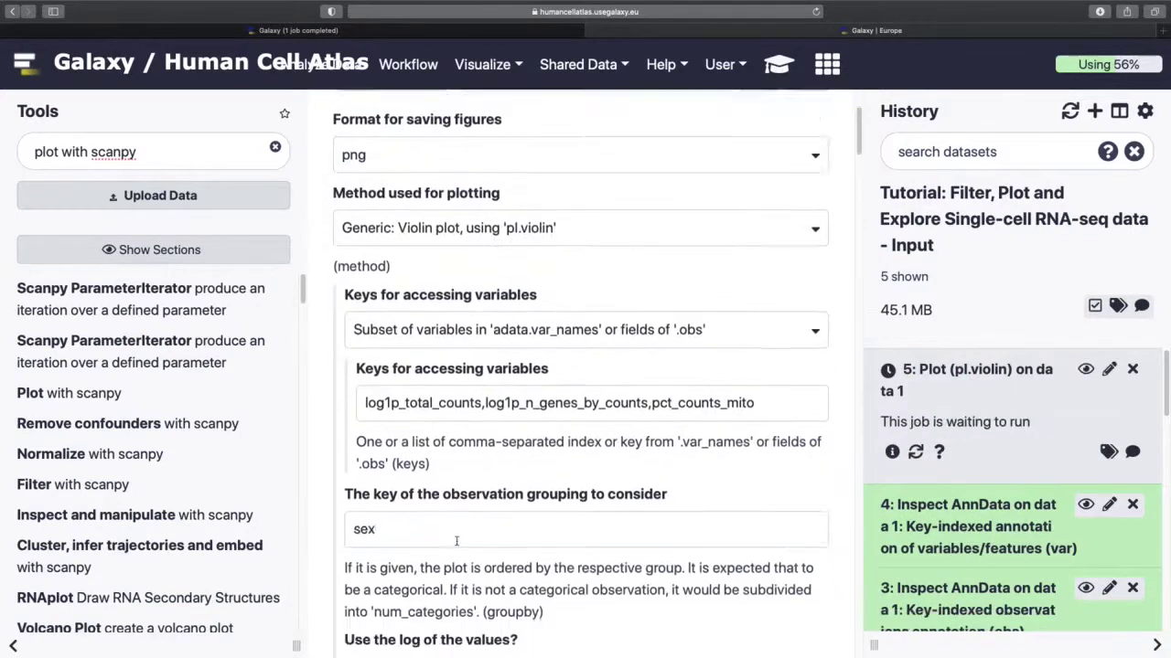
scroll(456, 542, "down", 3)
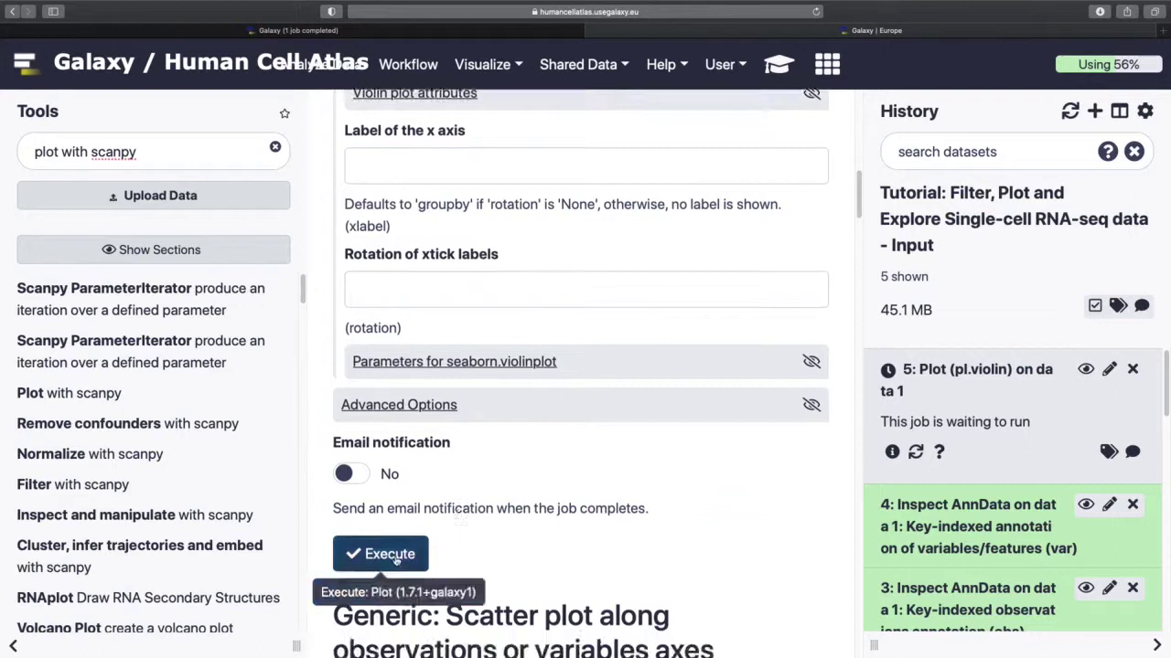
left_click(384, 479)
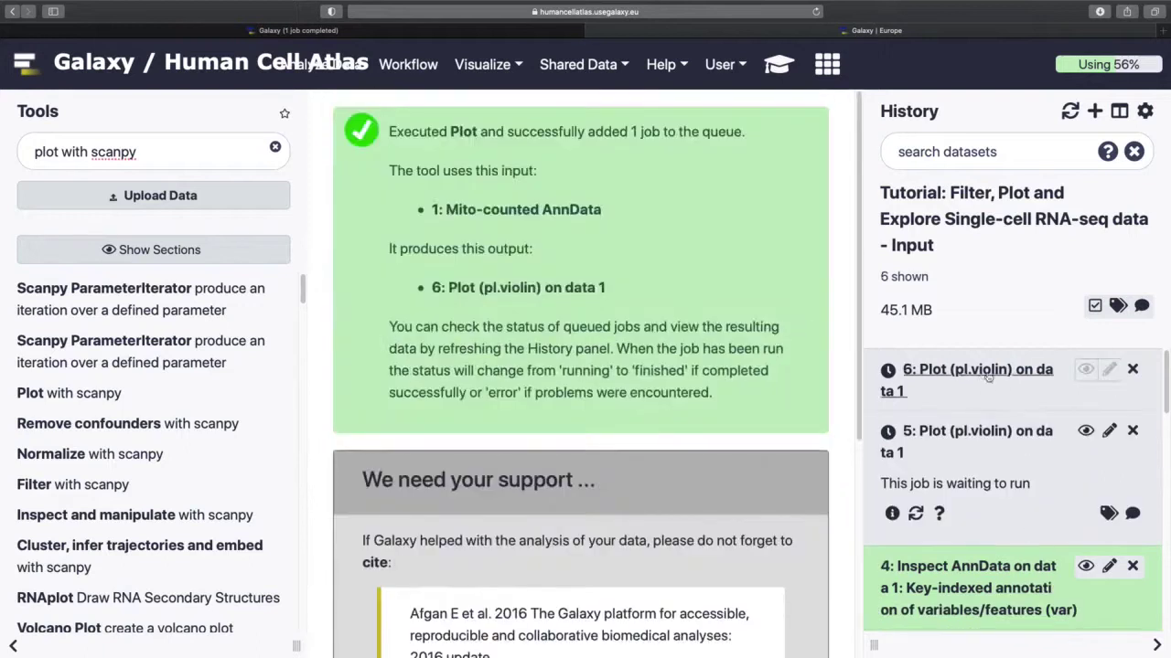
Rerun the violin plot on Mito-counted AnnData with batch as the observation grouping key.
scroll(396, 280, "down", 5)
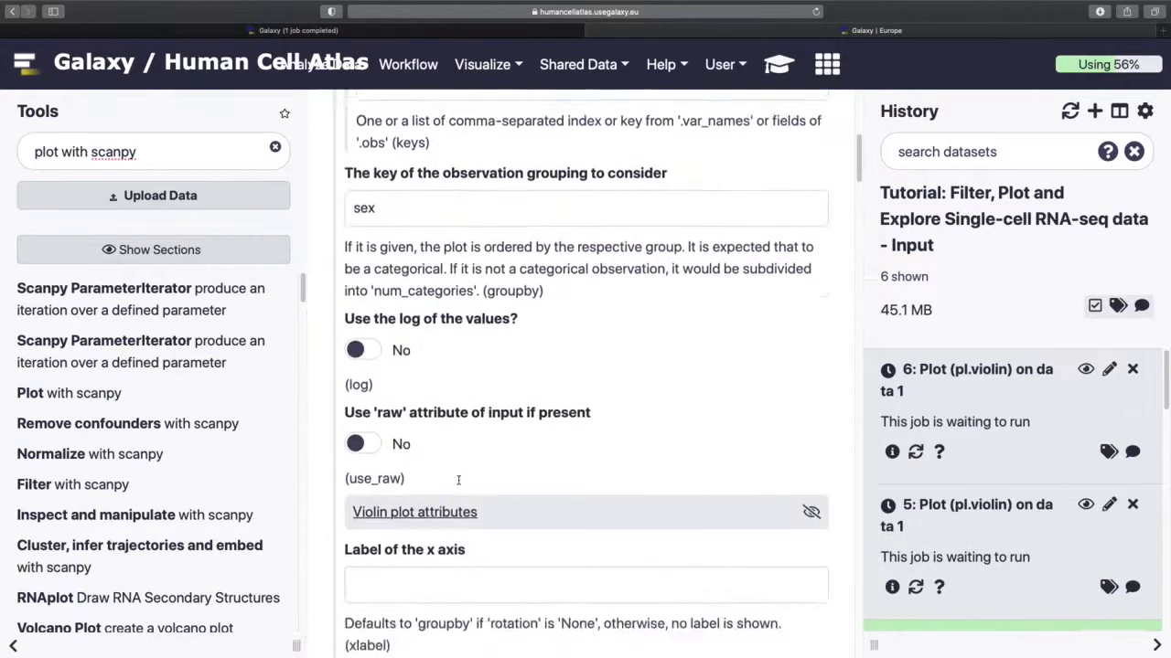
double_click(396, 280)
type("batch")
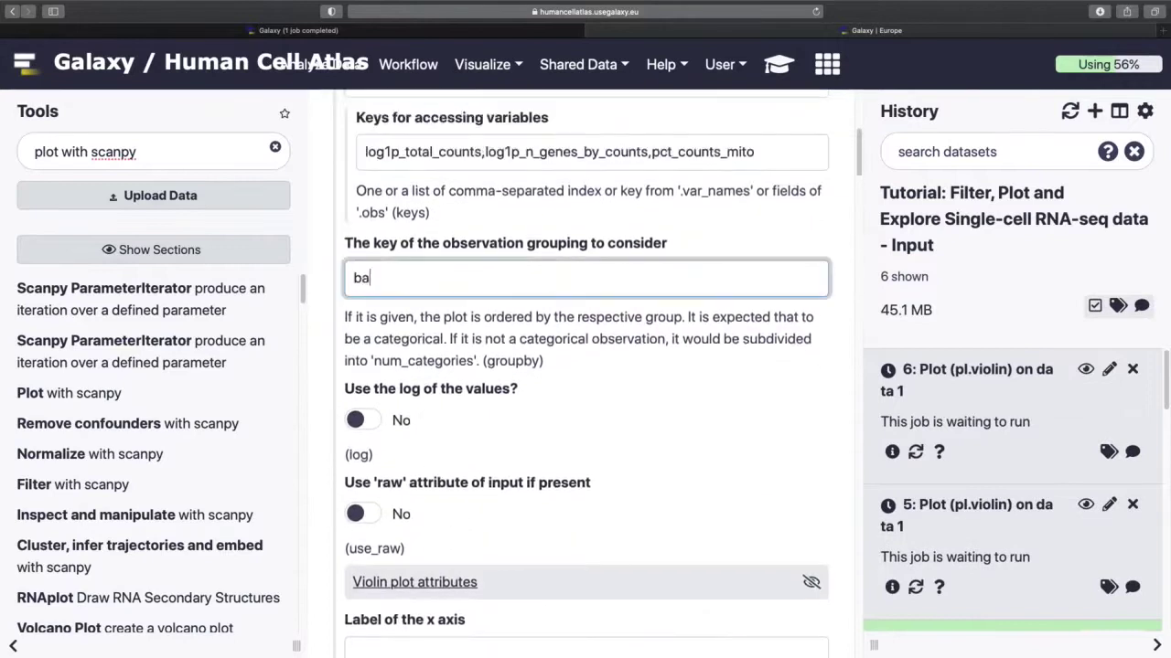
left_click(574, 339)
scroll(574, 338, "down", 8)
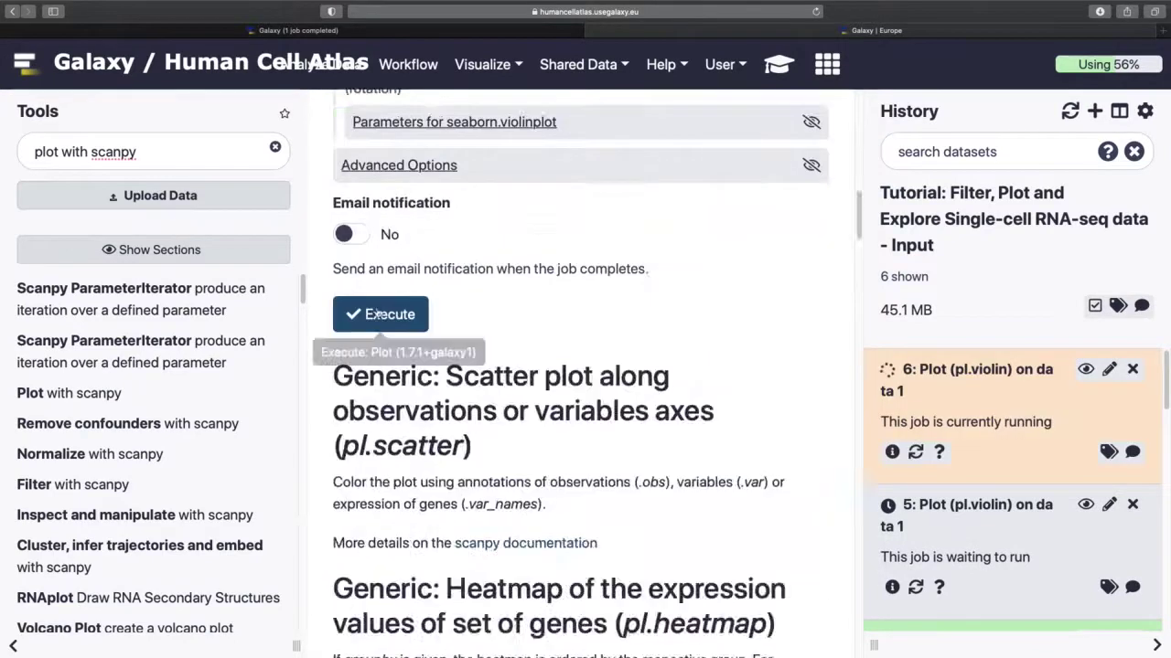
left_click(384, 311)
Reopen the newest violin plot job for rerunning and change the method to Generic: Scatter plot along observations or variables axes, using 'pl.scatter'.
key("super+plus")
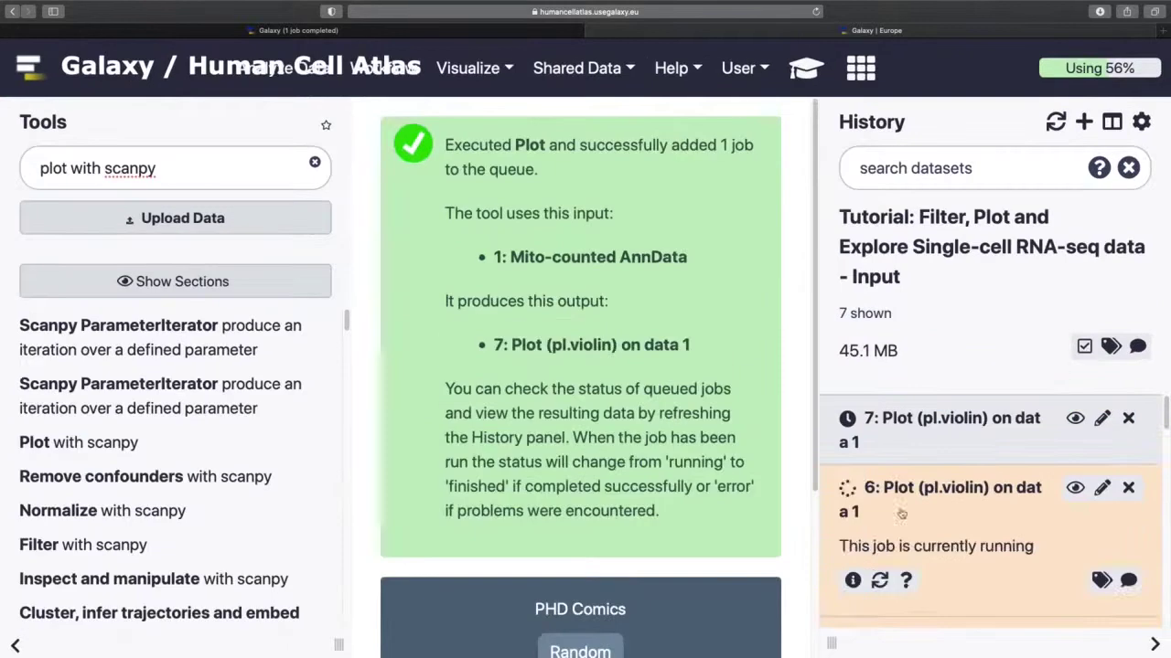
left_click(951, 421)
left_click(879, 512)
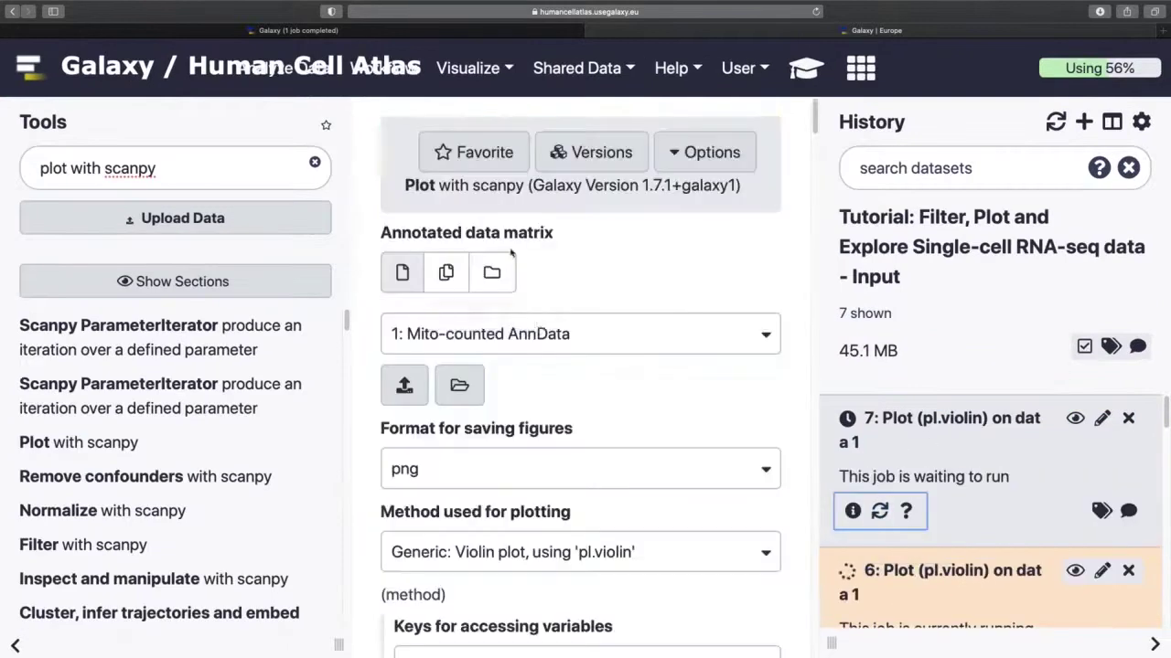
left_click(524, 552)
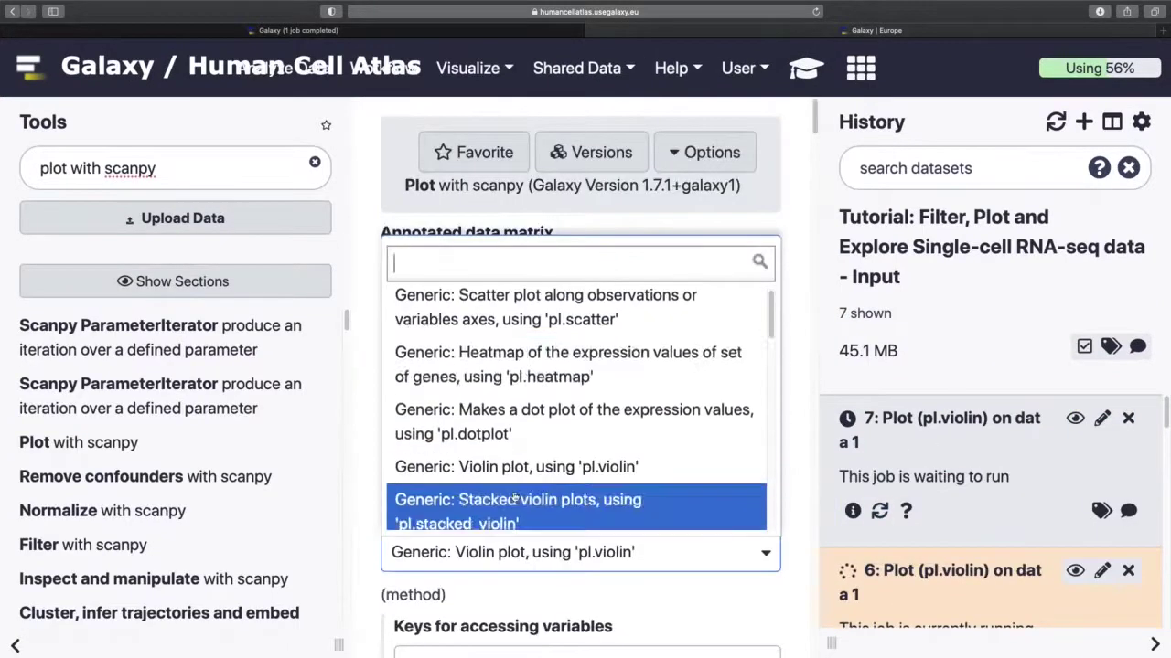
left_click(511, 320)
scroll(573, 610, "down", 5)
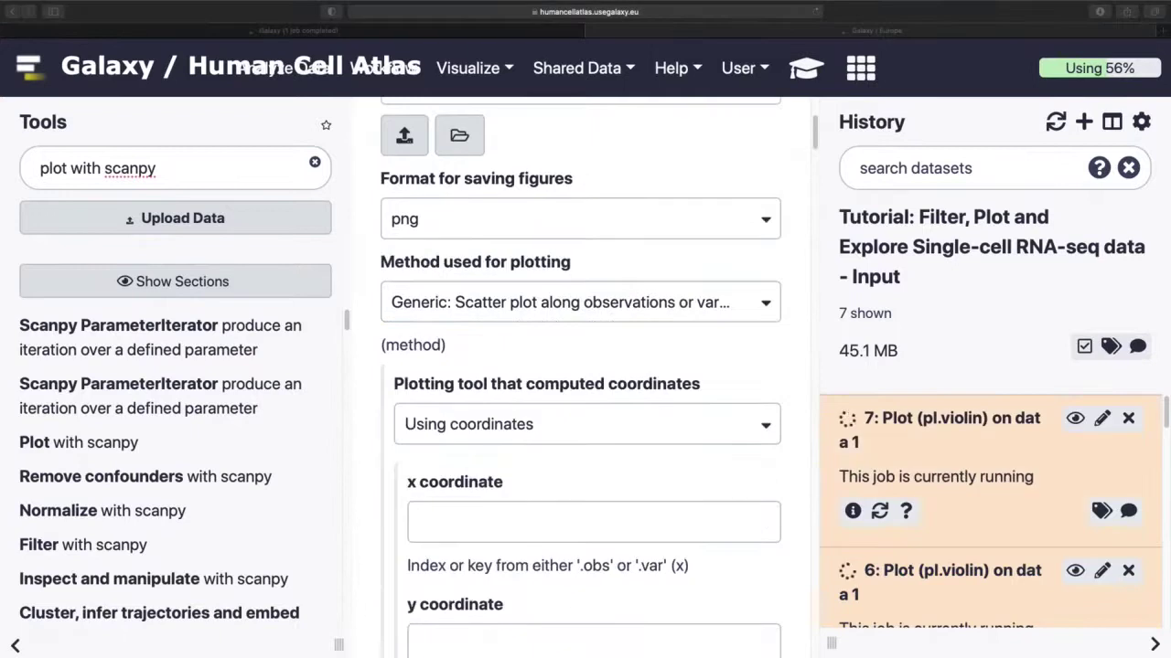
Run the scatter plot with log1p_total_counts as the x coordinate and pct_counts_mito as the y coordinate.
left_click(491, 515)
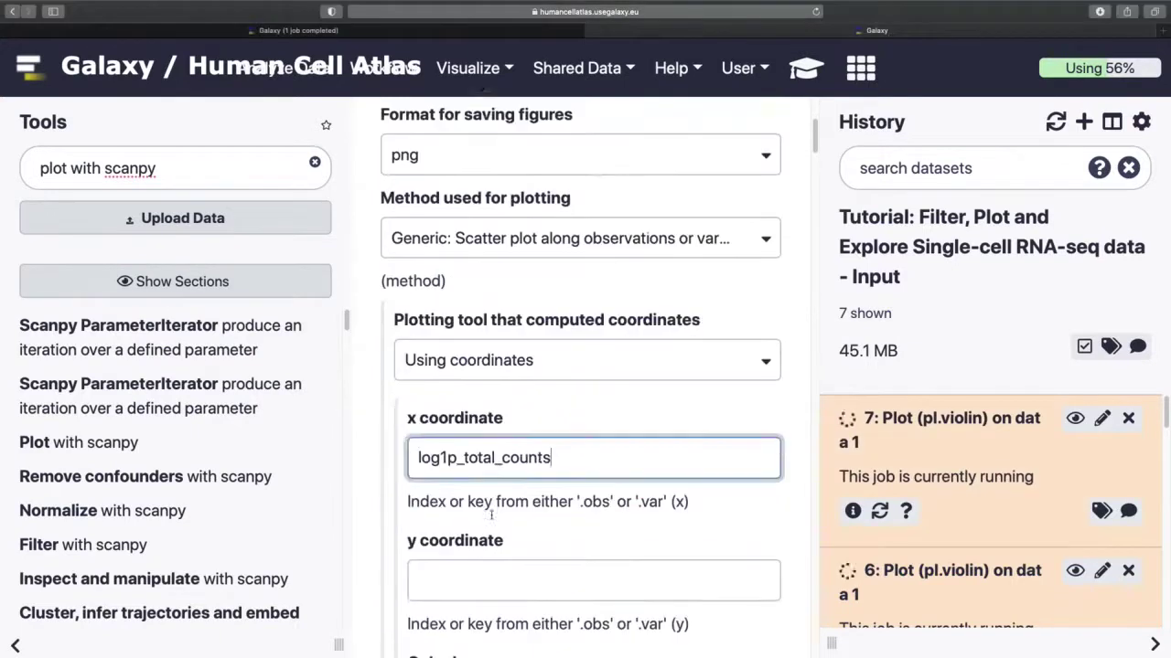
left_click(476, 580)
type("pct_counts_mito")
scroll(577, 517, "down", 3)
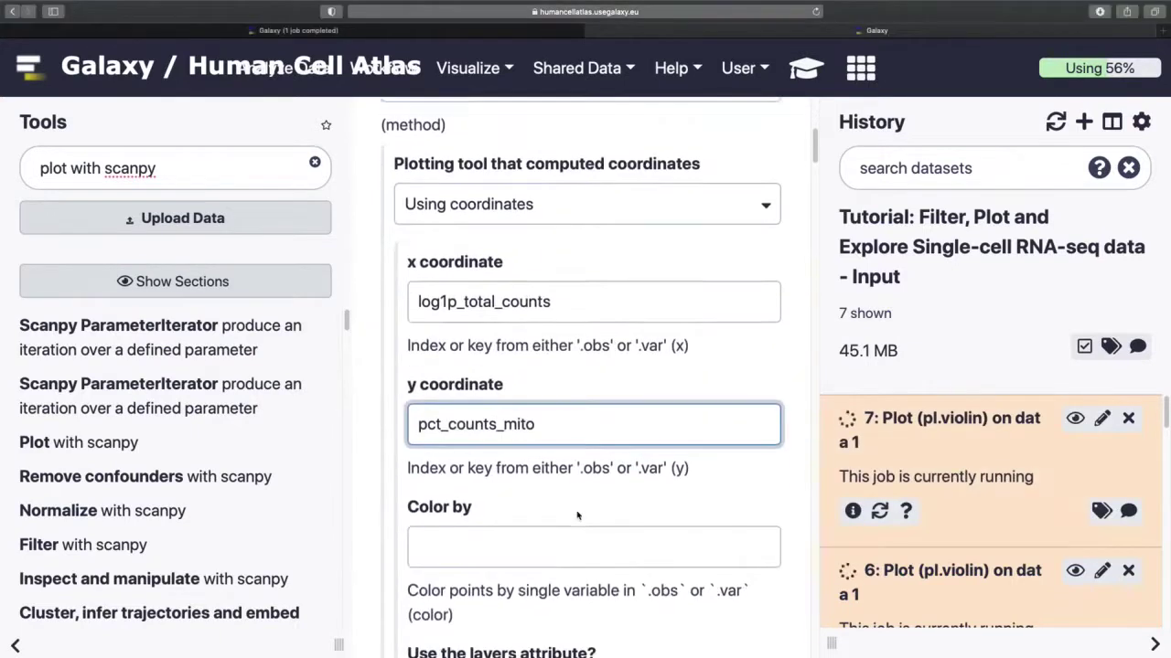
scroll(577, 516, "down", 1)
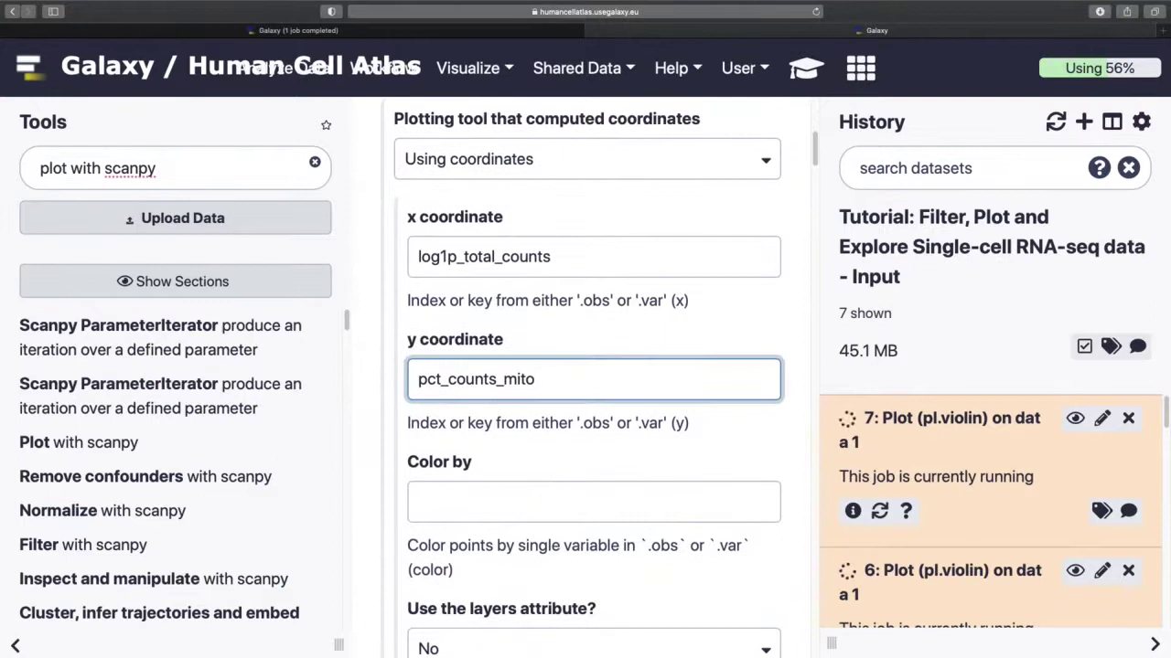
scroll(564, 577, "down", 15)
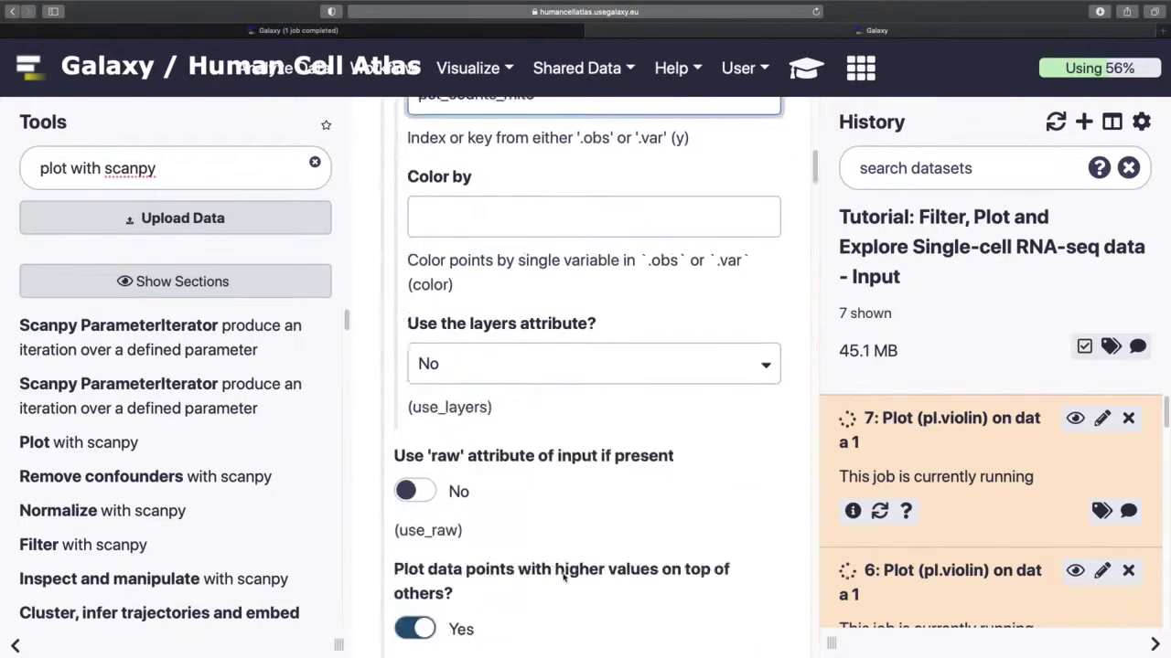
left_click(467, 462)
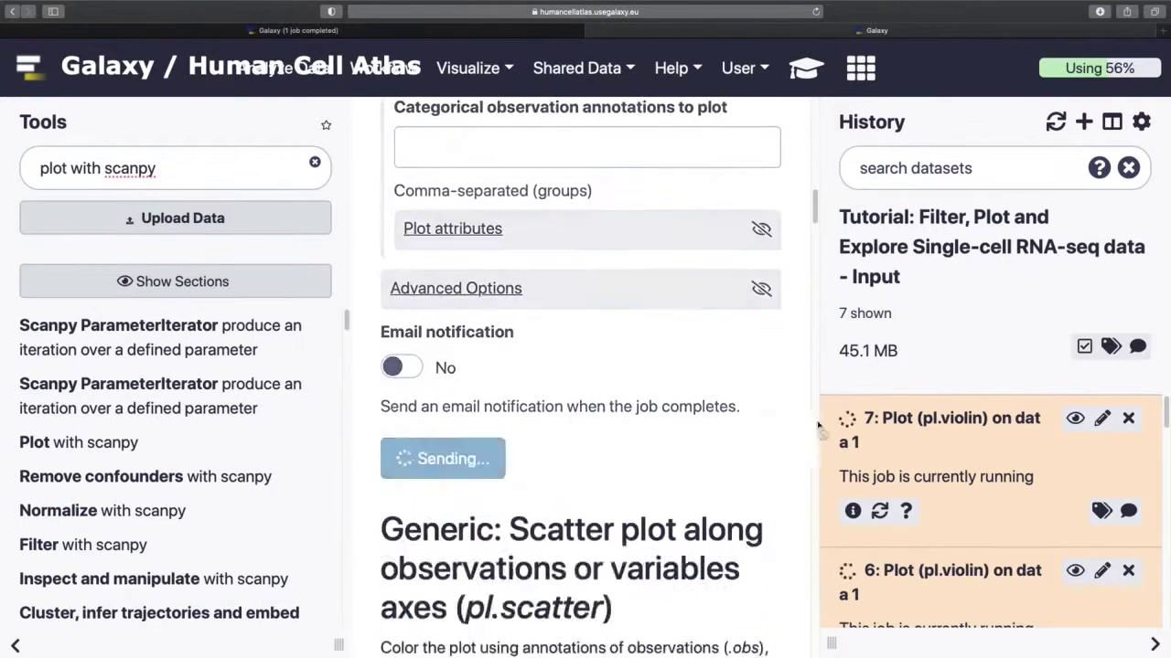
Reopen the scatter plot job for rerunning and set the x coordinate to log1p_n_genes_by_counts.
left_click(880, 535)
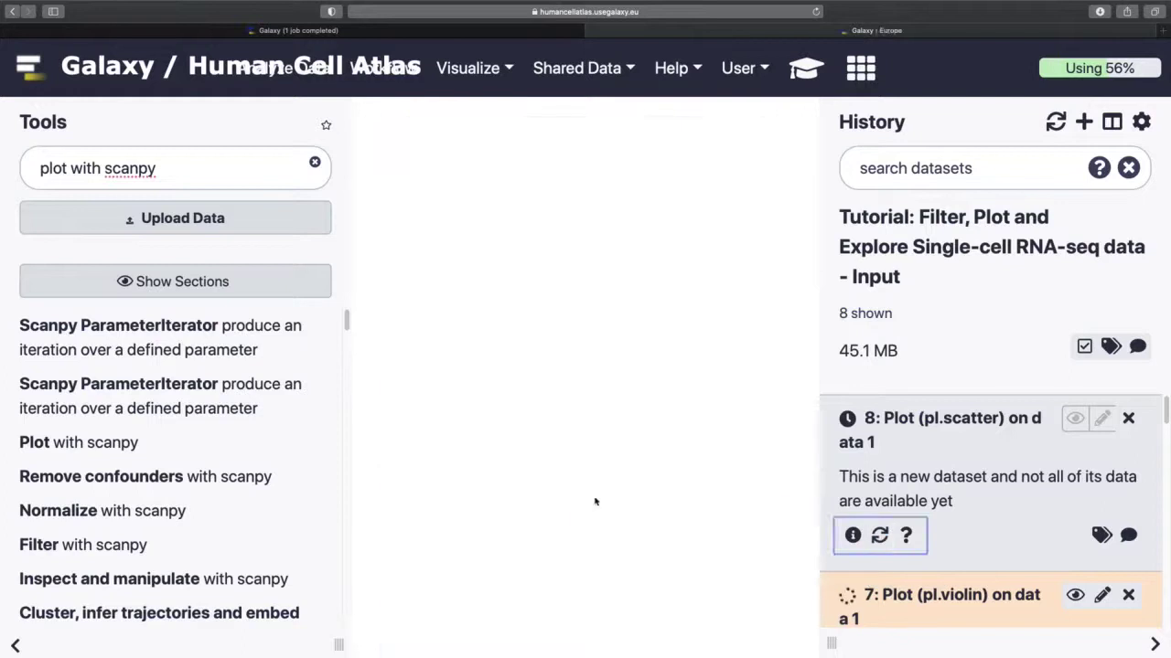
scroll(519, 485, "down", 4)
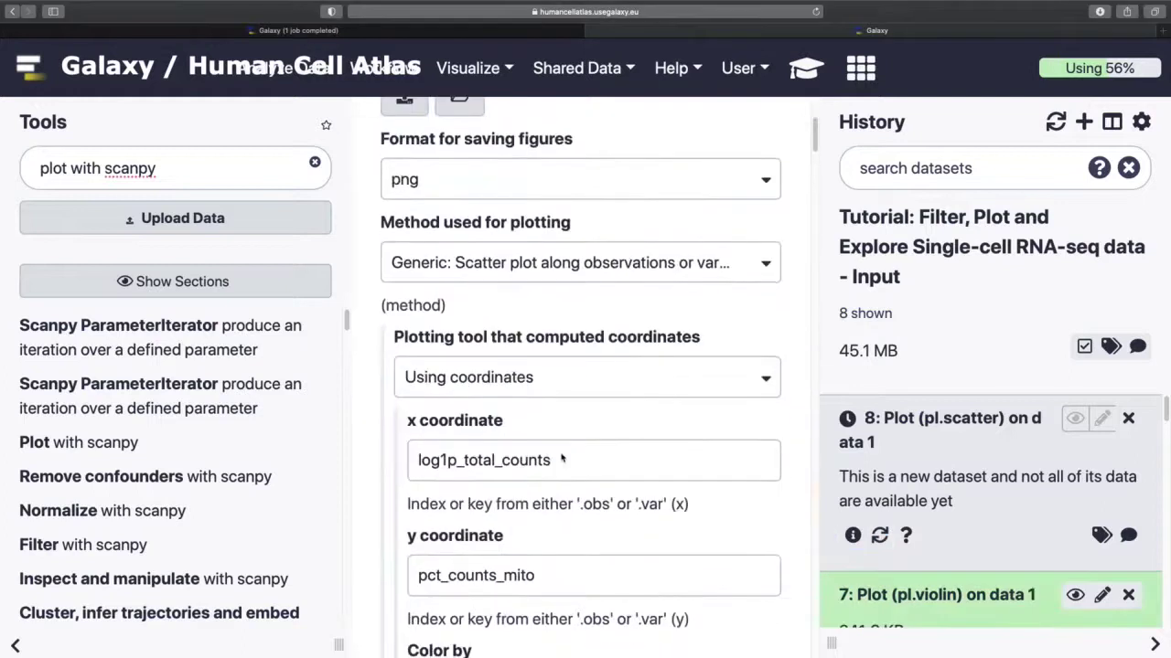
double_click(568, 460)
type("log1p_n_genes_by_counts")
key("super+Tab")
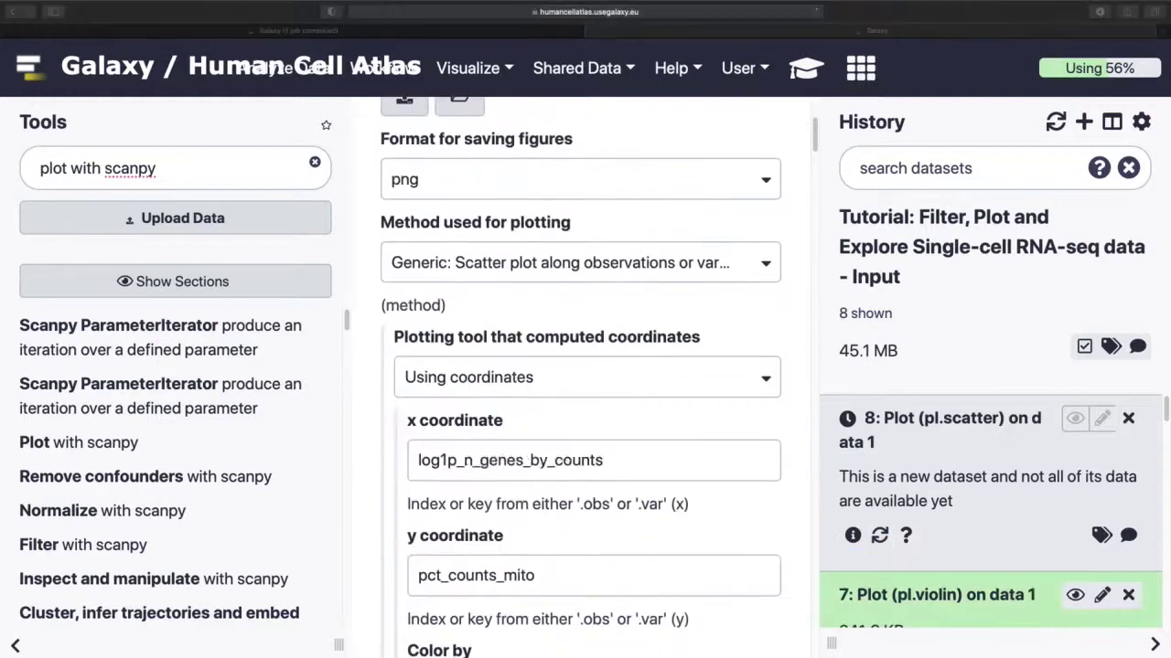
key("super+Tab")
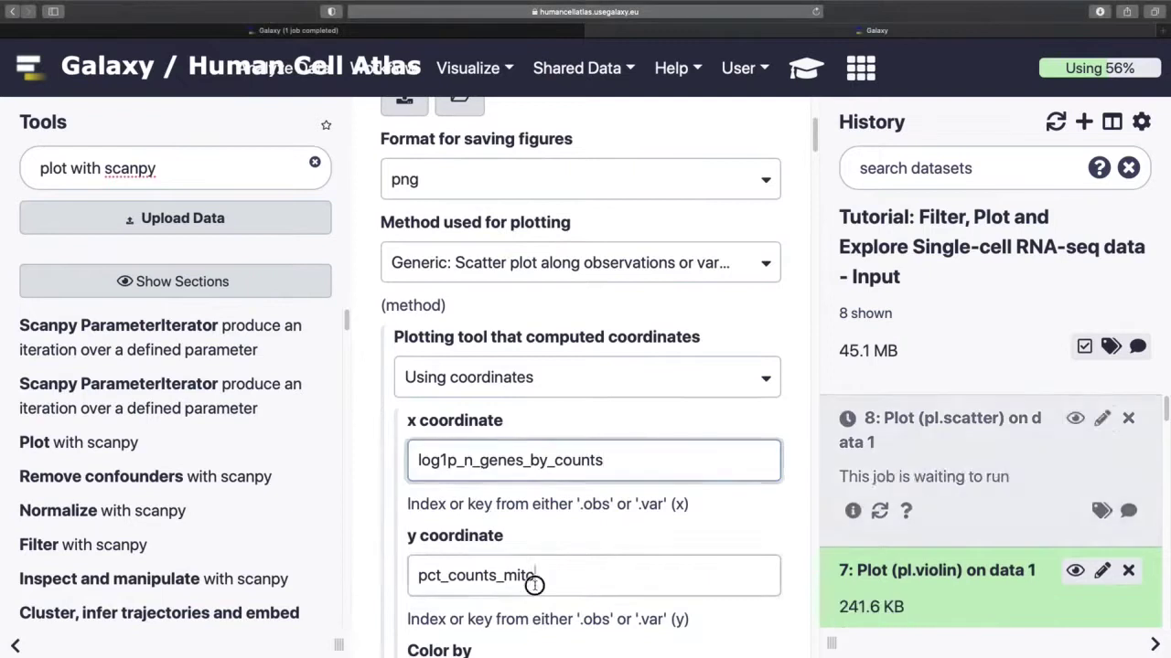
Enter pct_counts_mito as the y coordinate and execute the second scatter plot.
double_click(534, 575)
type("pct_counts_mito")
scroll(537, 519, "down", 3)
scroll(537, 519, "down", 10)
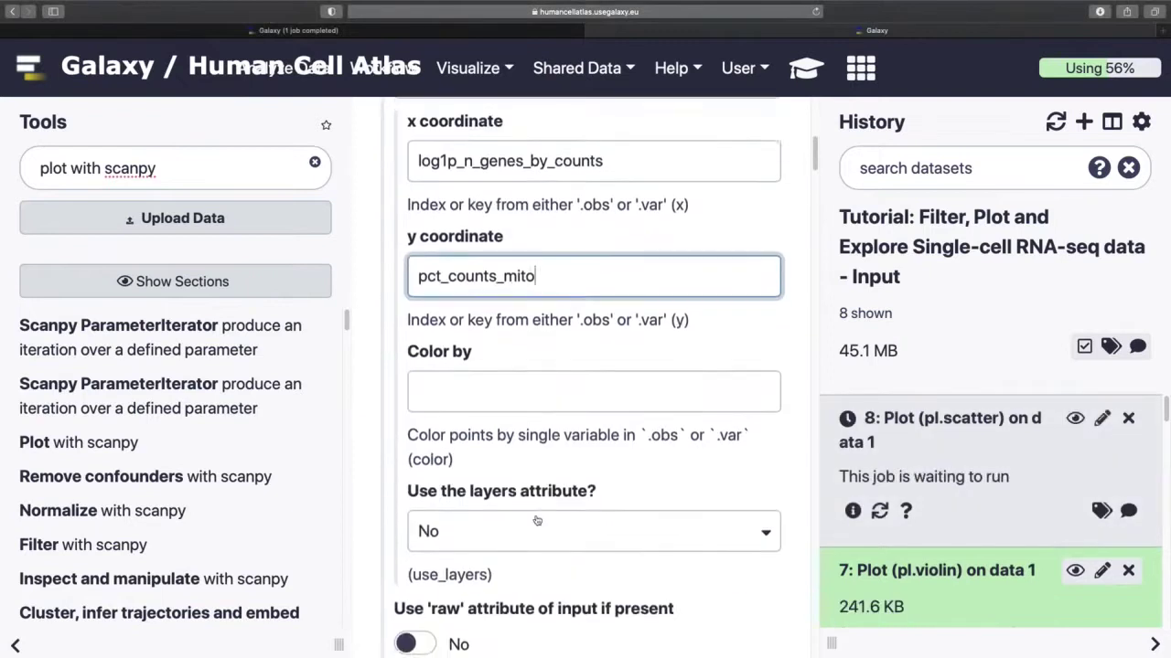
scroll(537, 519, "down", 4)
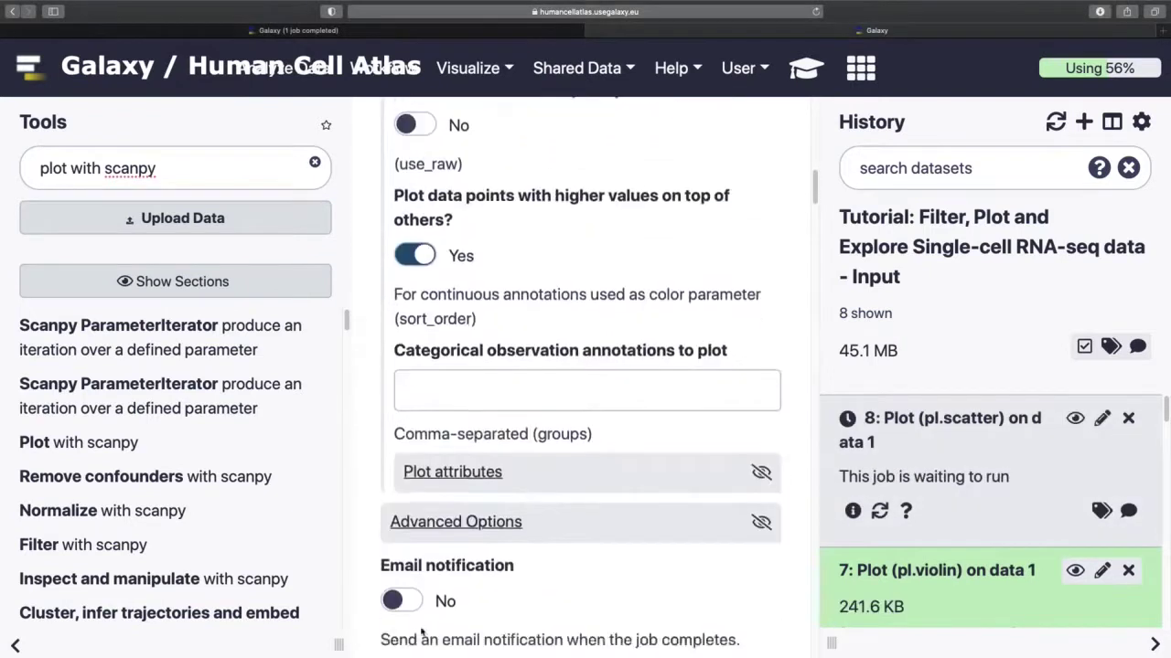
left_click(437, 469)
Reopen the newest scatter plot job for rerunning and set the x coordinate to log1p_total_counts.
left_click(948, 438)
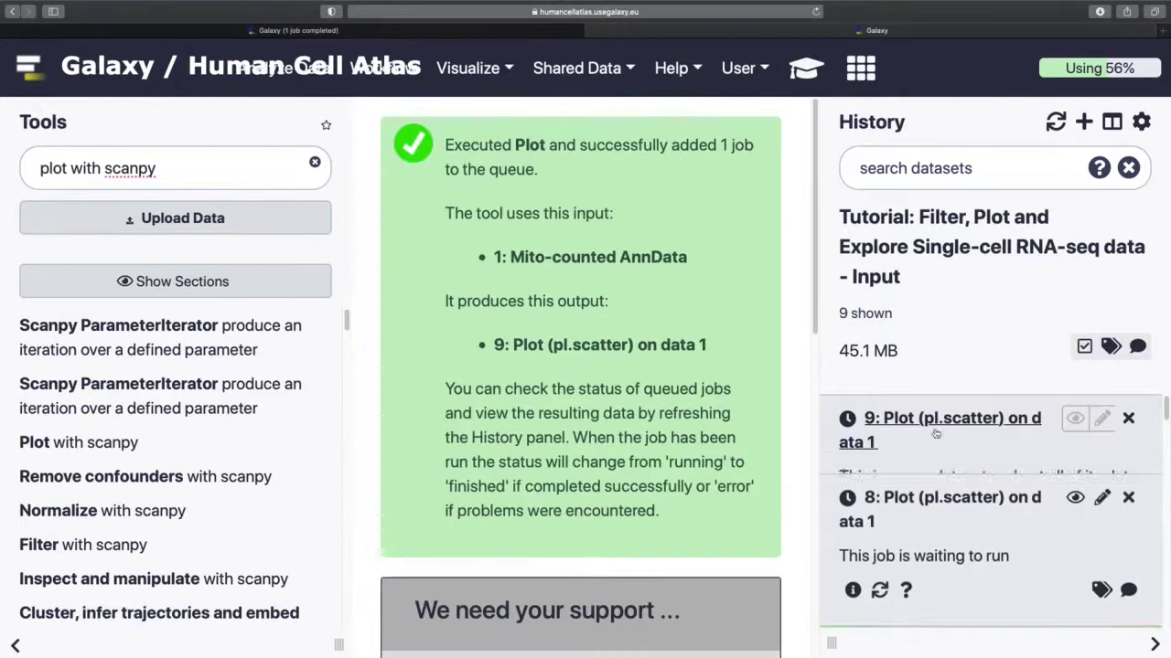
left_click(879, 535)
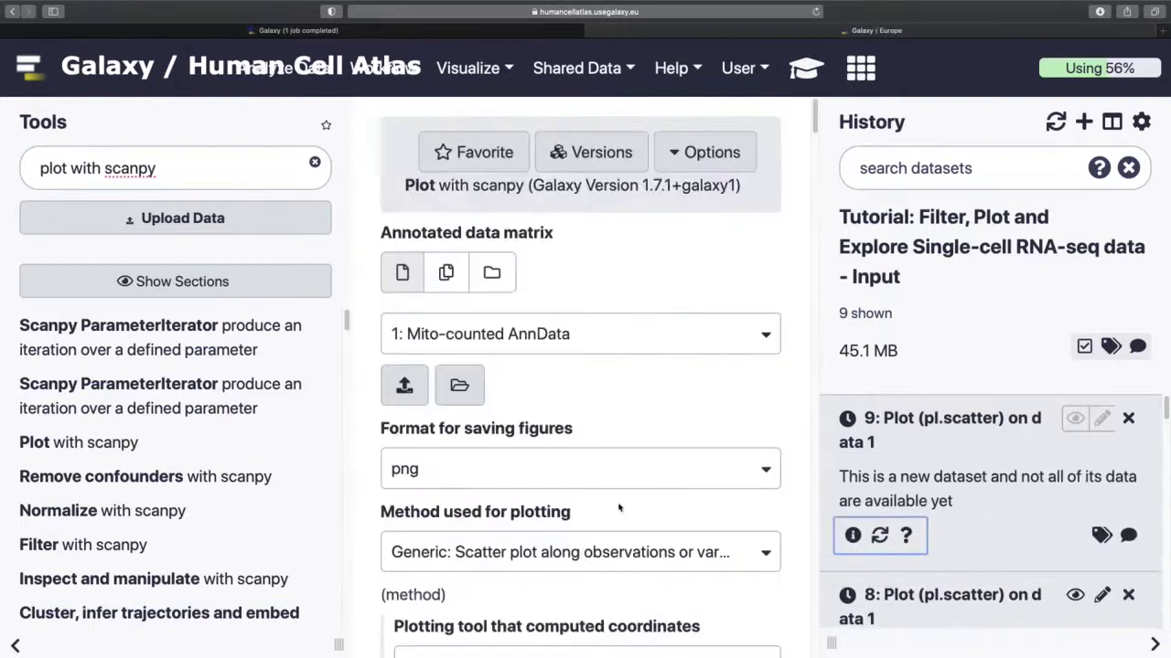
scroll(618, 508, "down", 1)
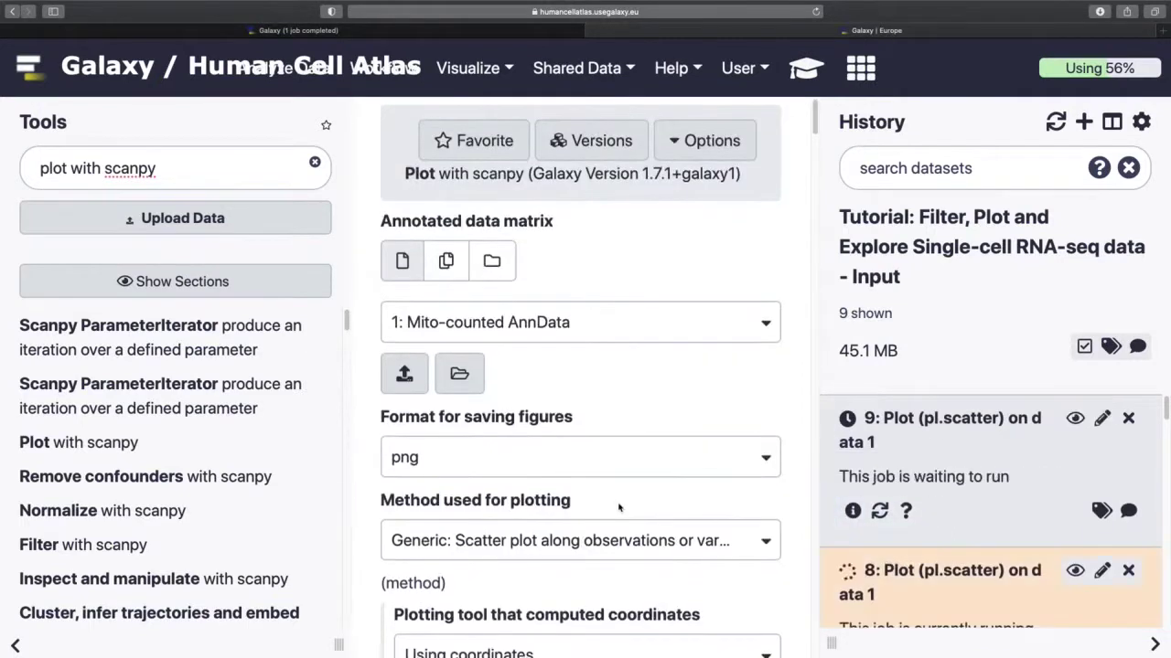
scroll(618, 508, "down", 5)
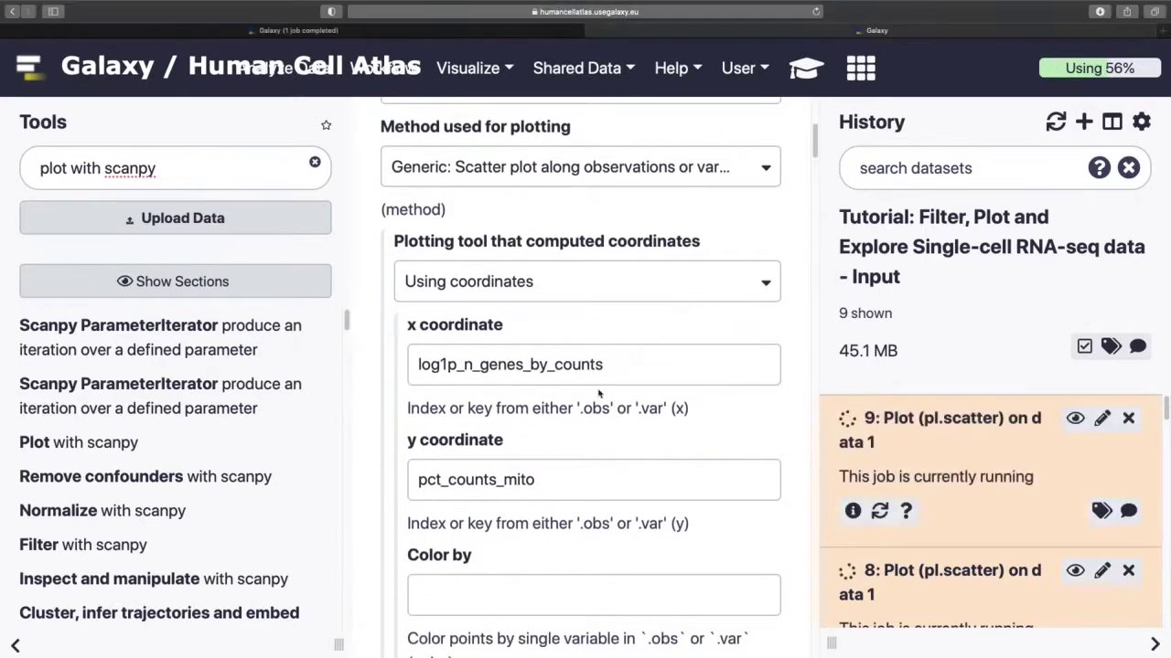
double_click(625, 371)
type("log1p_total_counts")
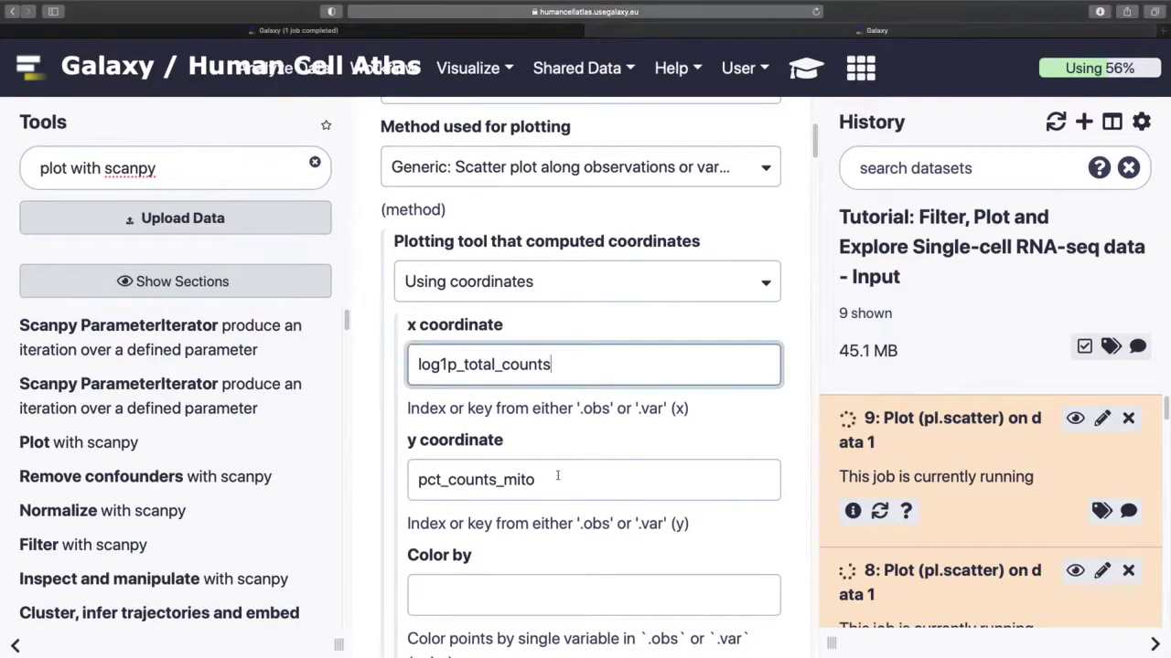
Set the y coordinate to log1p_n_genes_by_counts and execute the third scatter plot.
double_click(527, 494)
type("log1p_n_genes_by_counts")
scroll(560, 446, "down", 6)
scroll(560, 446, "down", 5)
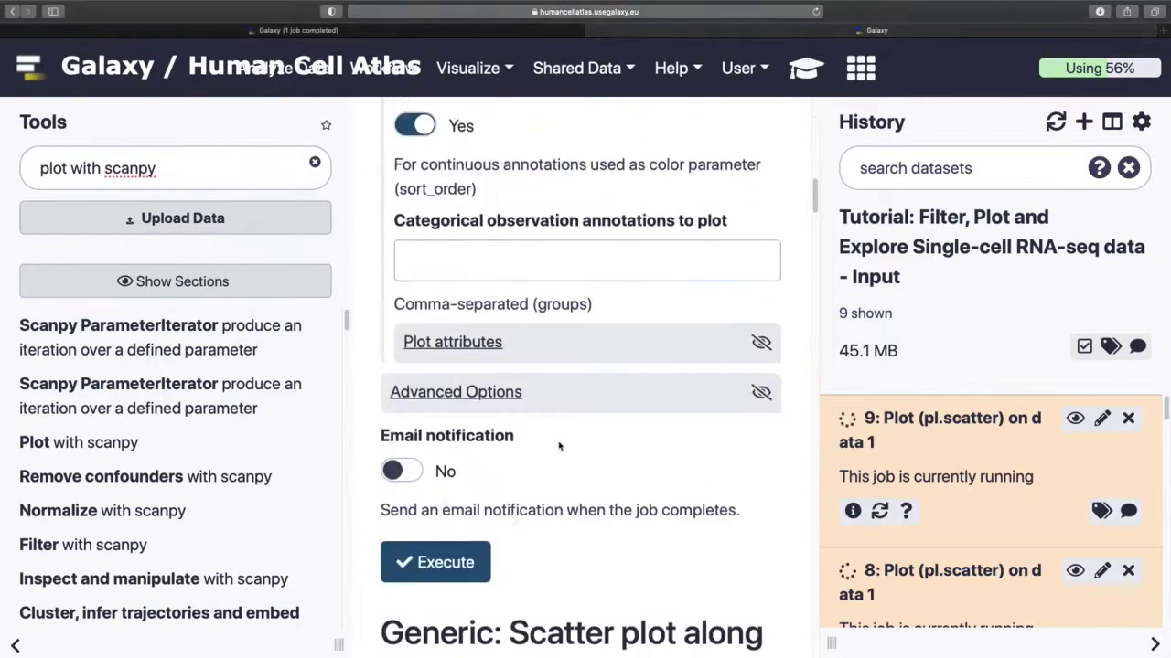
left_click(431, 525)
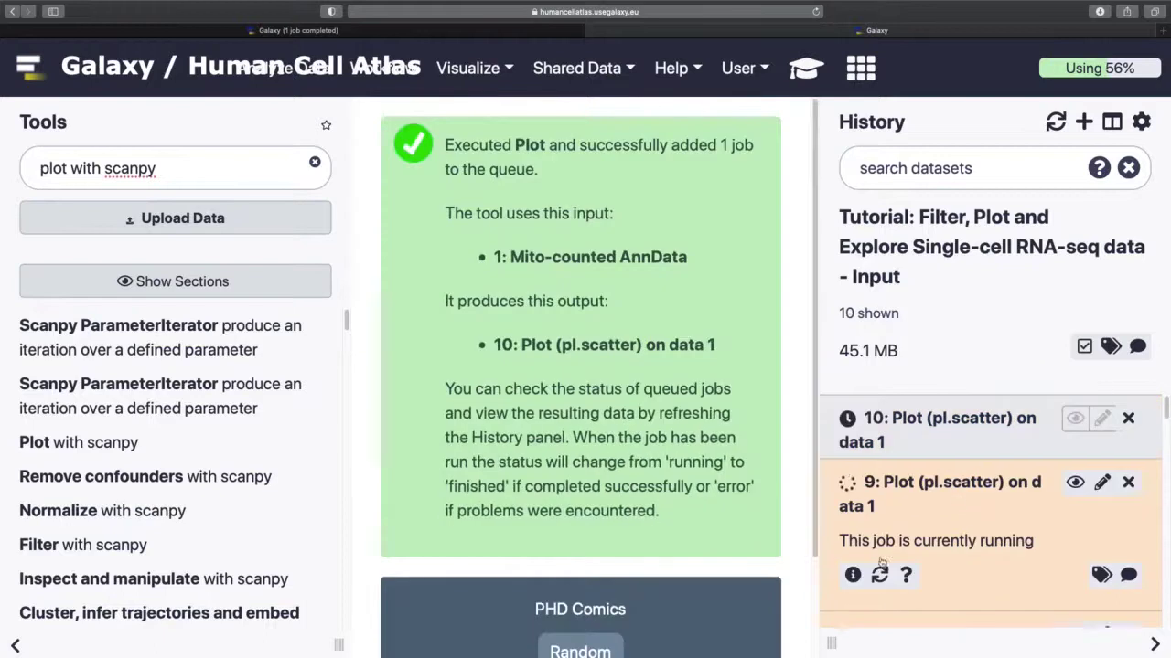
Rename violin plot dataset 5 in the history as "Violin - genotype - log" and save its attributes.
scroll(952, 501, "down", 1)
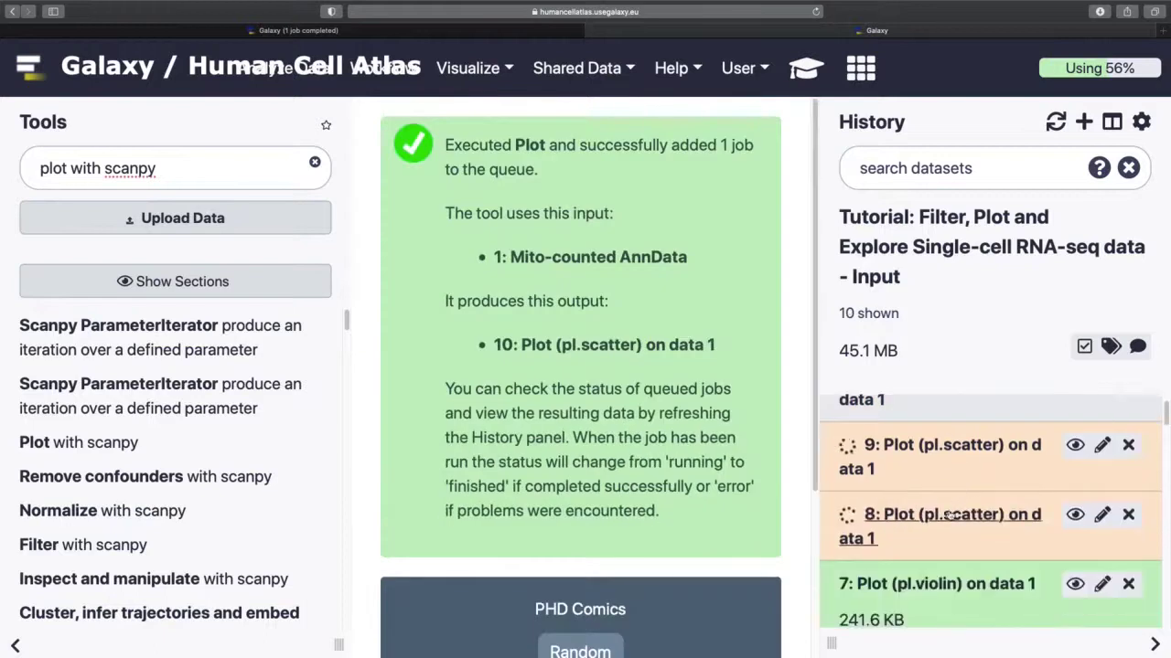
scroll(952, 501, "down", 10)
scroll(950, 516, "down", 4)
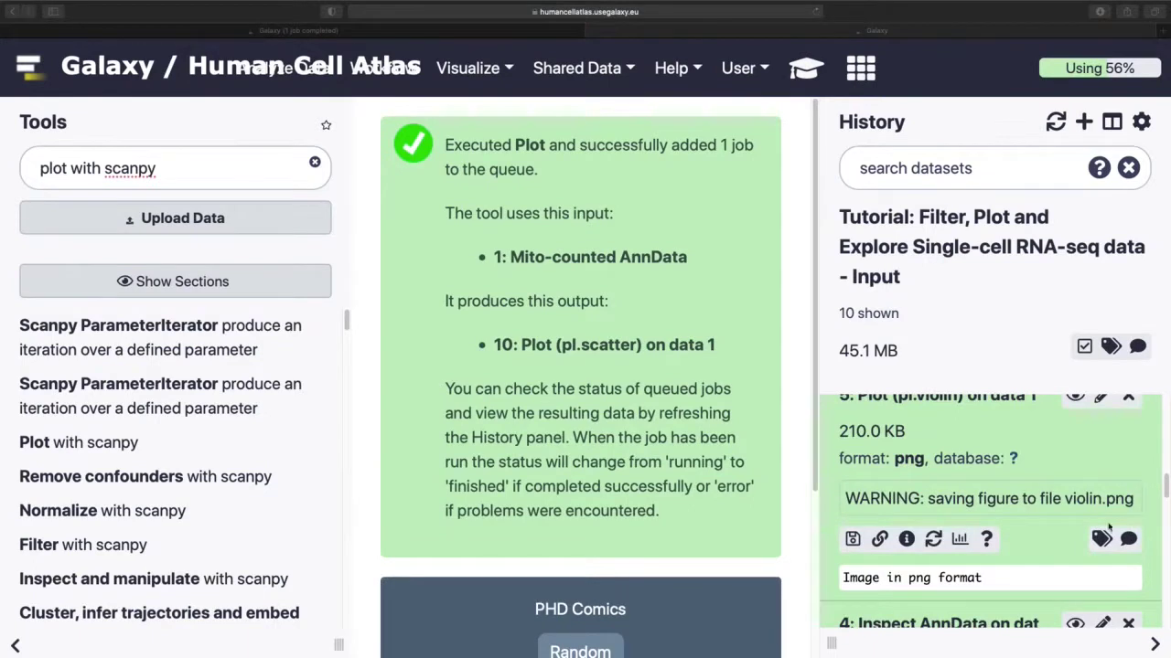
left_click(1096, 399)
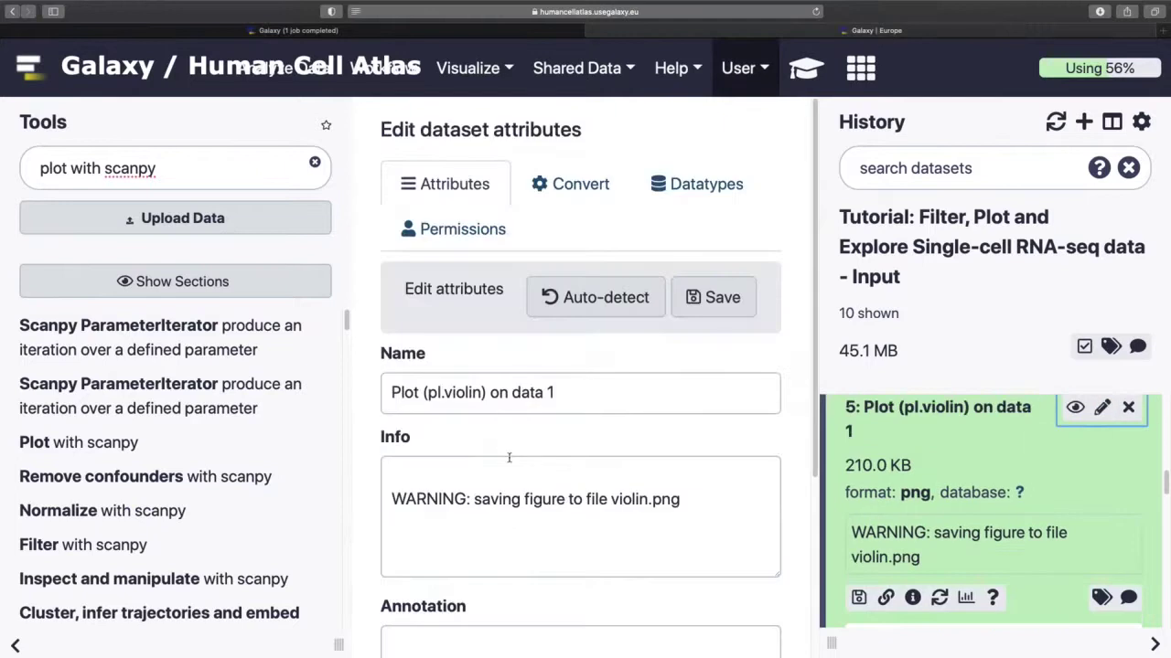
triple_click(563, 404)
type("Violin - genotype - log")
left_click(697, 298)
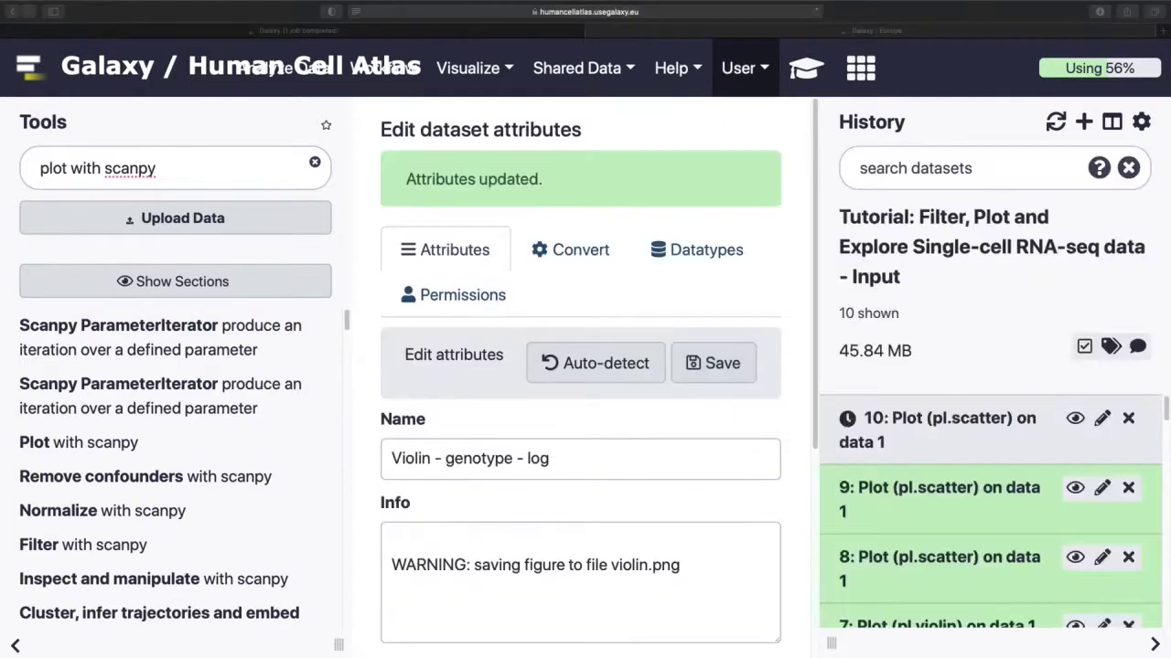
Rename violin plot dataset 6 as "Violin - sex - log" and save its attributes.
scroll(1027, 562, "down", 10)
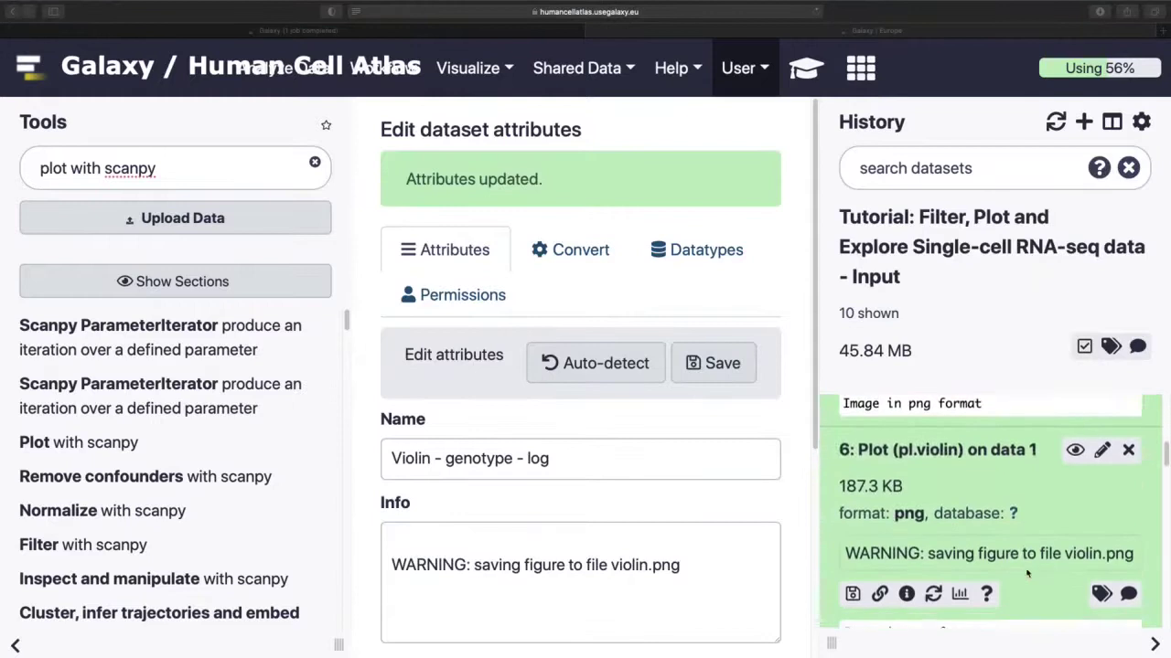
scroll(1027, 573, "up", 1)
left_click(1102, 441)
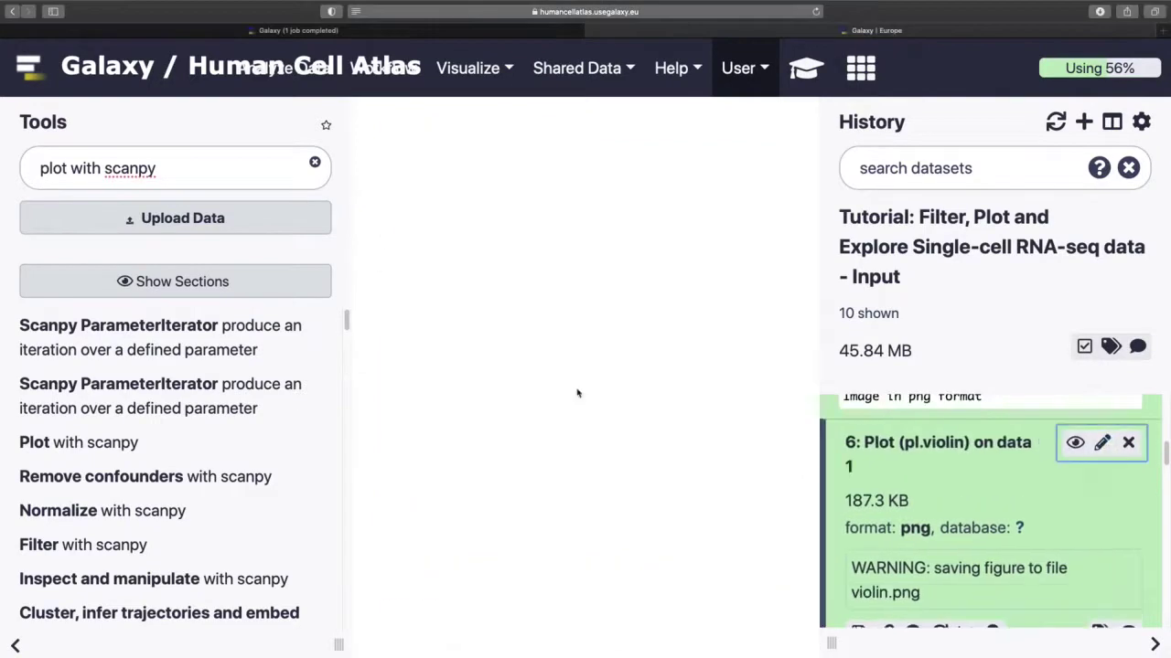
triple_click(568, 399)
type("Violin - sex - log")
left_click(714, 298)
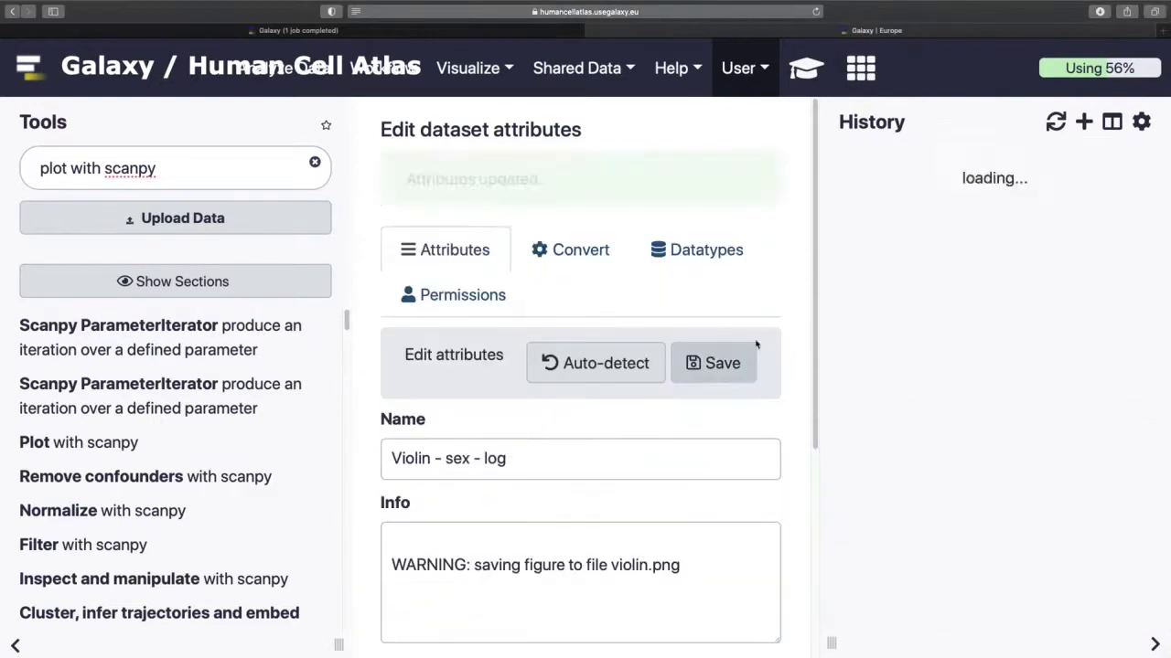
Rename violin plot dataset 7 as "Violin - batch - log" and save its attributes.
scroll(999, 542, "up", 3)
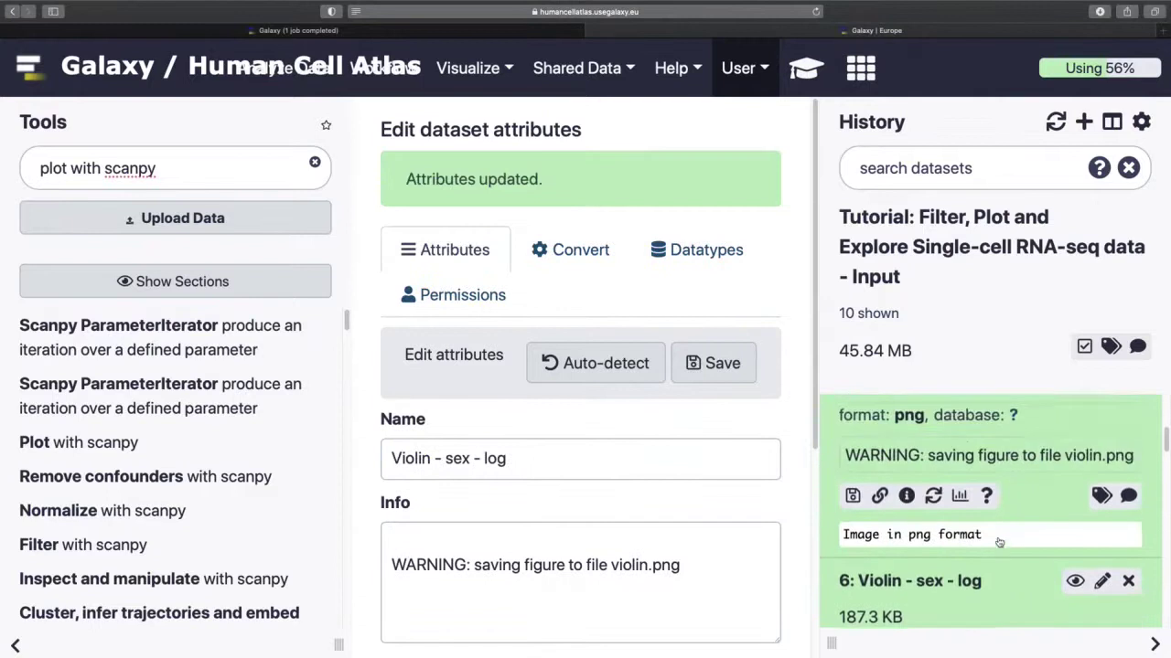
left_click(1102, 422)
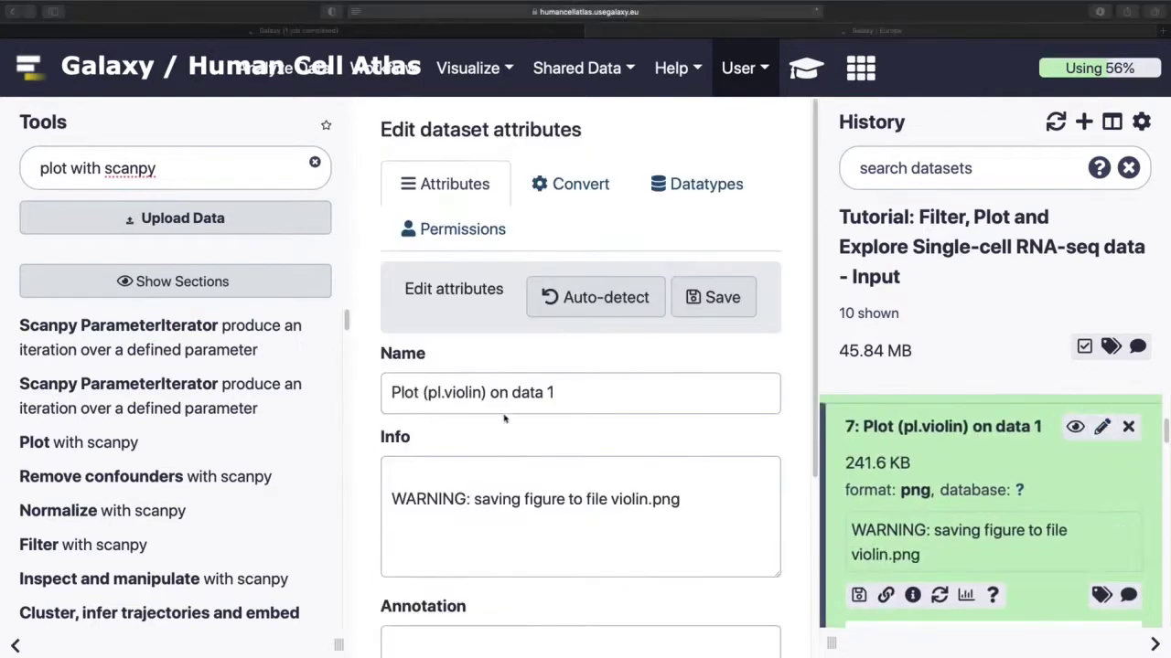
triple_click(586, 395)
type("Violin - batch - log")
left_click(713, 297)
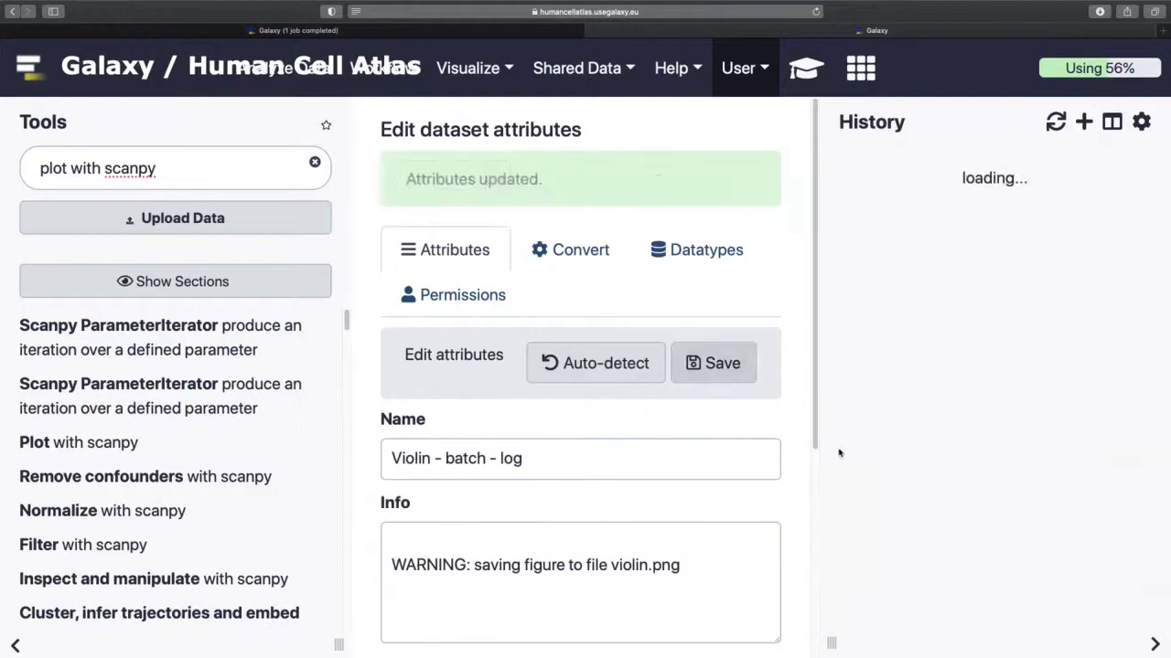
Rename scatter plot dataset 8 as "Scatter - mito x UMIs" and save its attributes.
scroll(914, 513, "down", 2)
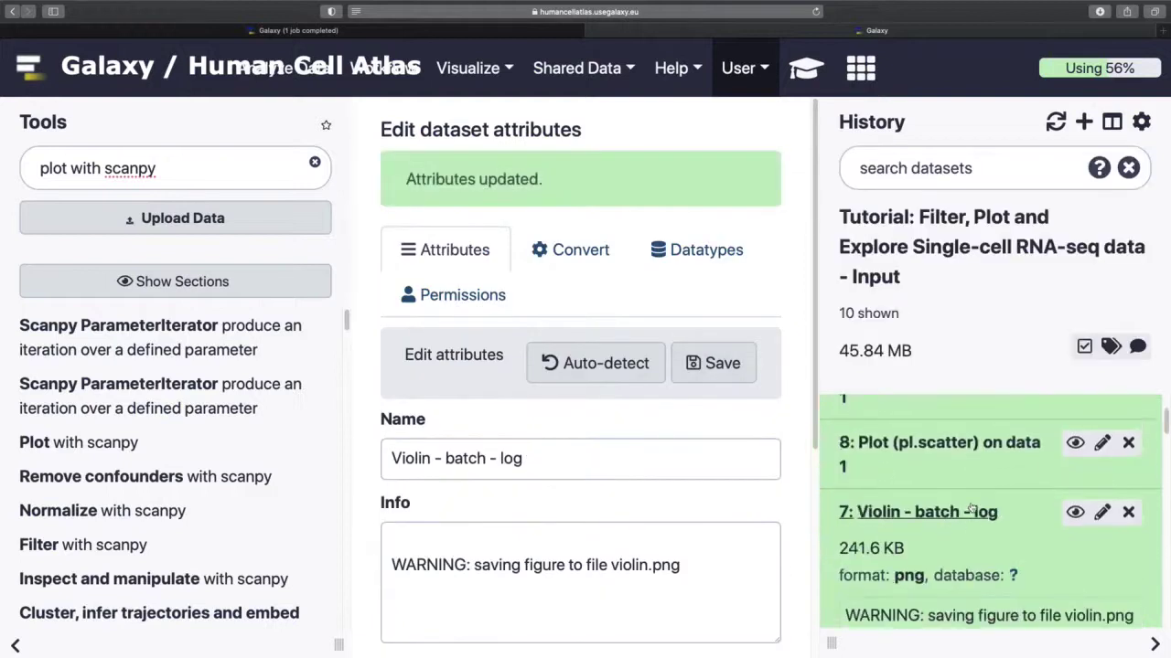
left_click(1102, 442)
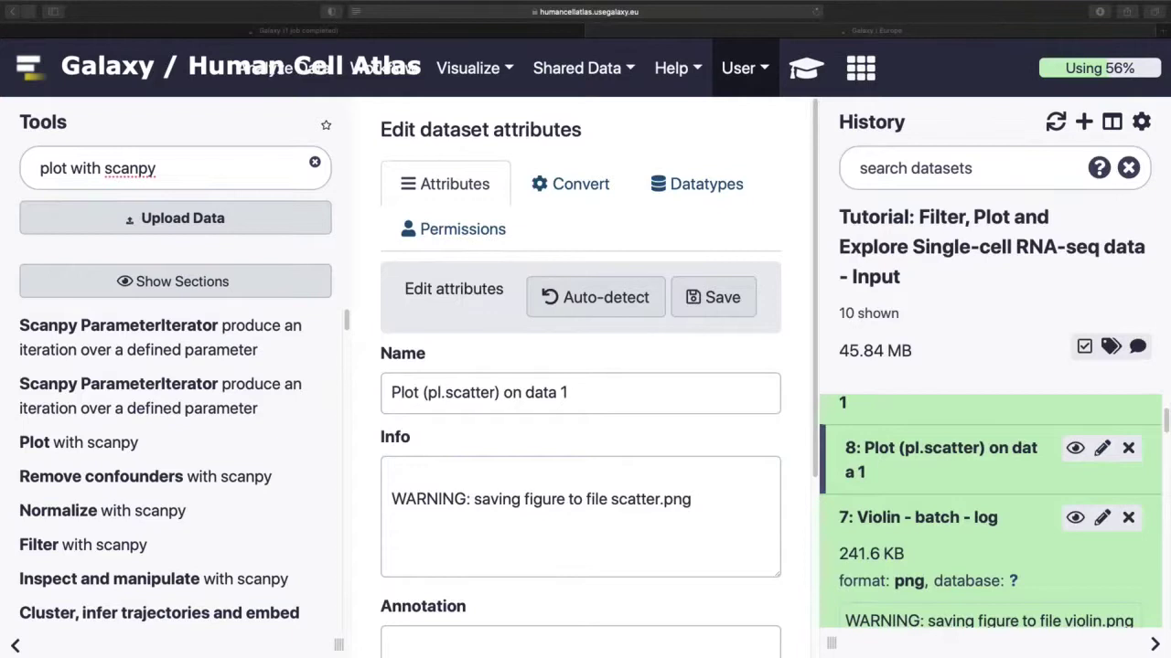
triple_click(466, 389)
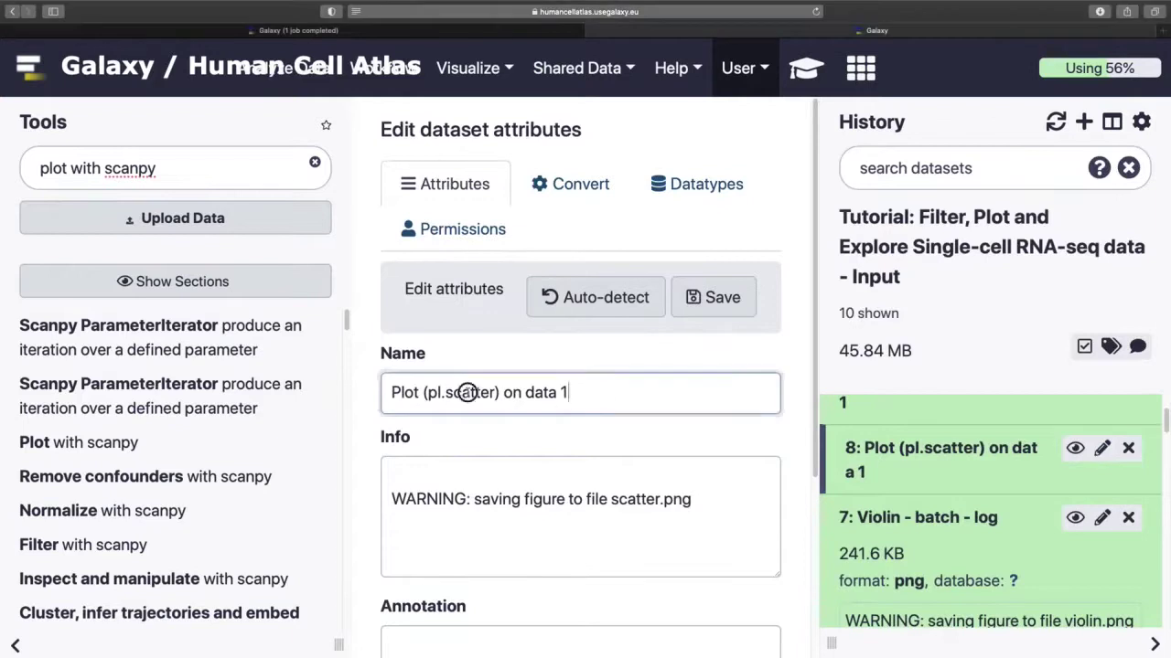
type("Scatter - mito x UMIs")
left_click(713, 297)
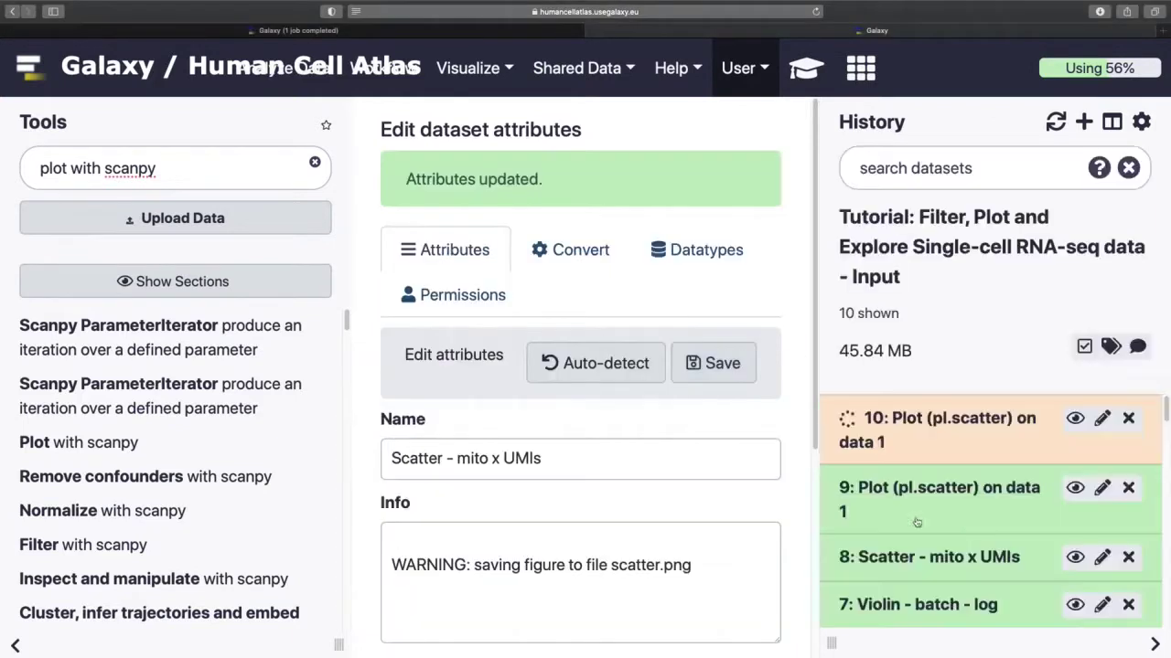
Rename scatter plot dataset 9 as "Scatter - mito x genes" and save its attributes.
scroll(972, 542, "down", 1)
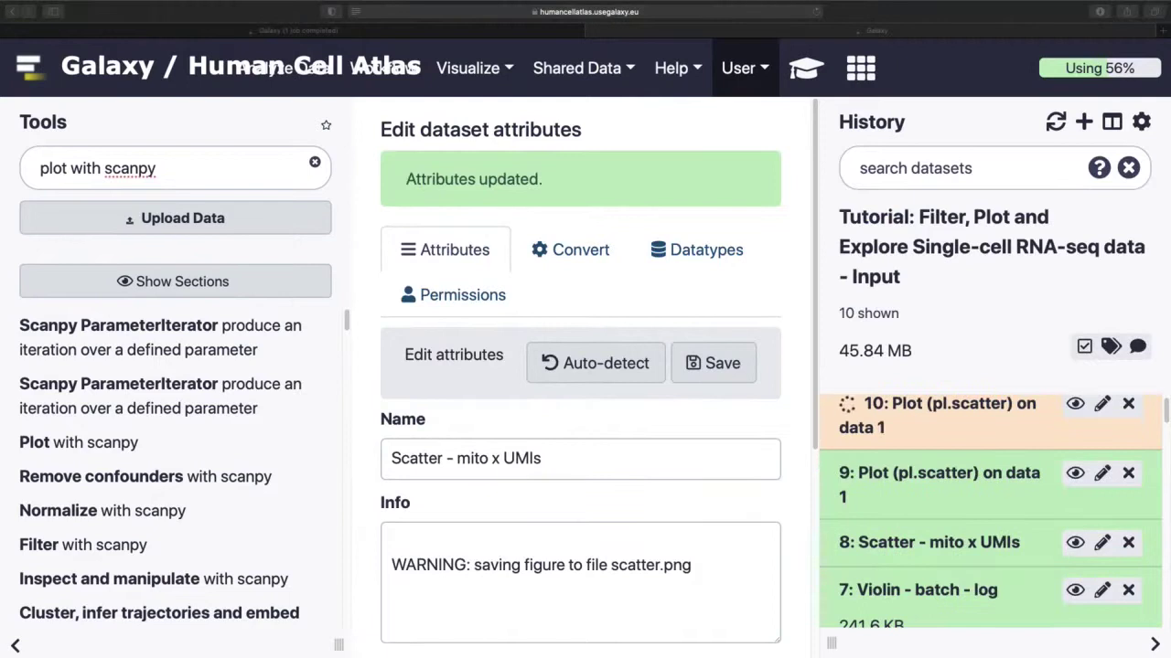
left_click(1101, 473)
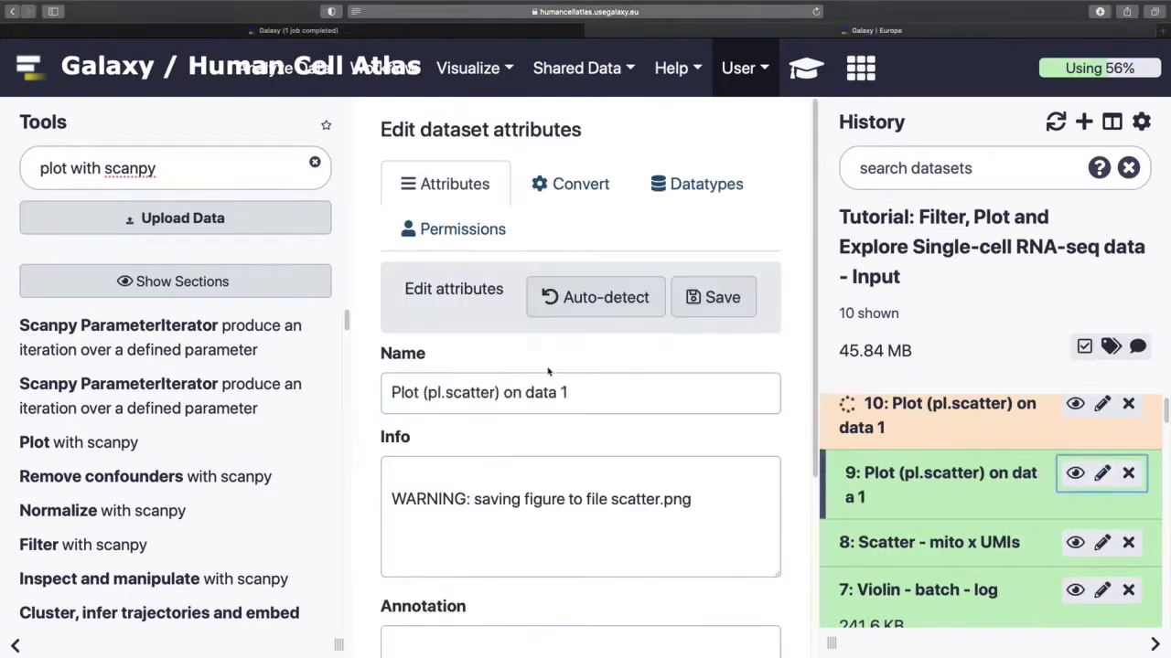
triple_click(598, 387)
type("Scatter - mito x genes")
left_click(713, 297)
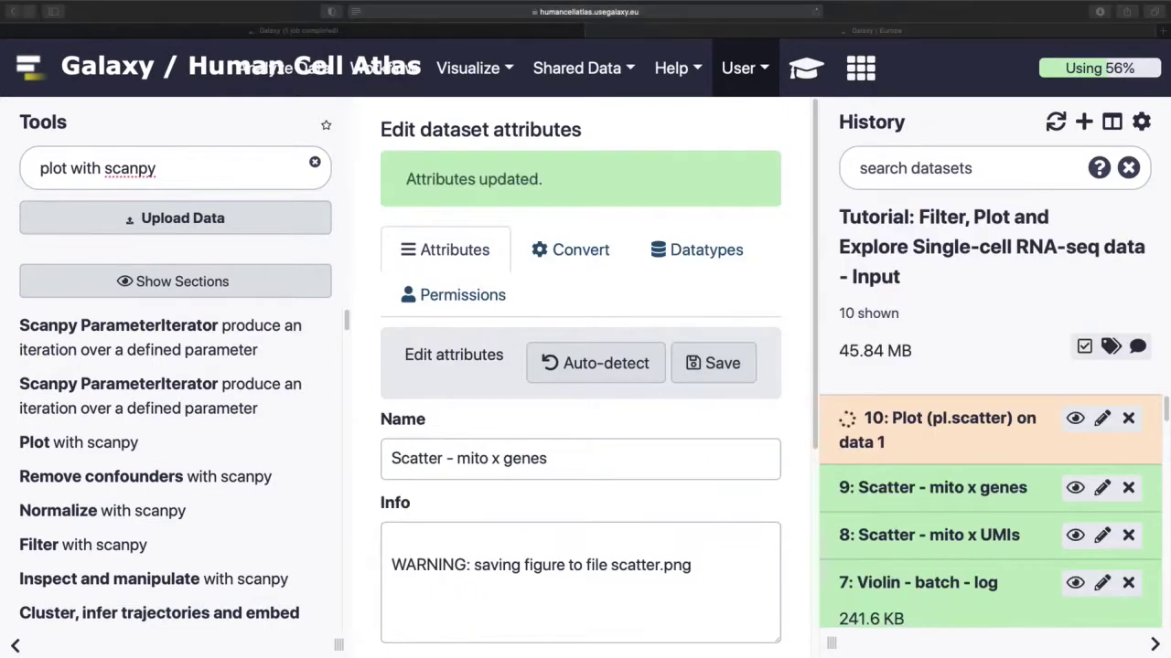
Rename scatter plot dataset 10 as "Scatter - genes x UMIs" and save its attributes.
left_click(1102, 418)
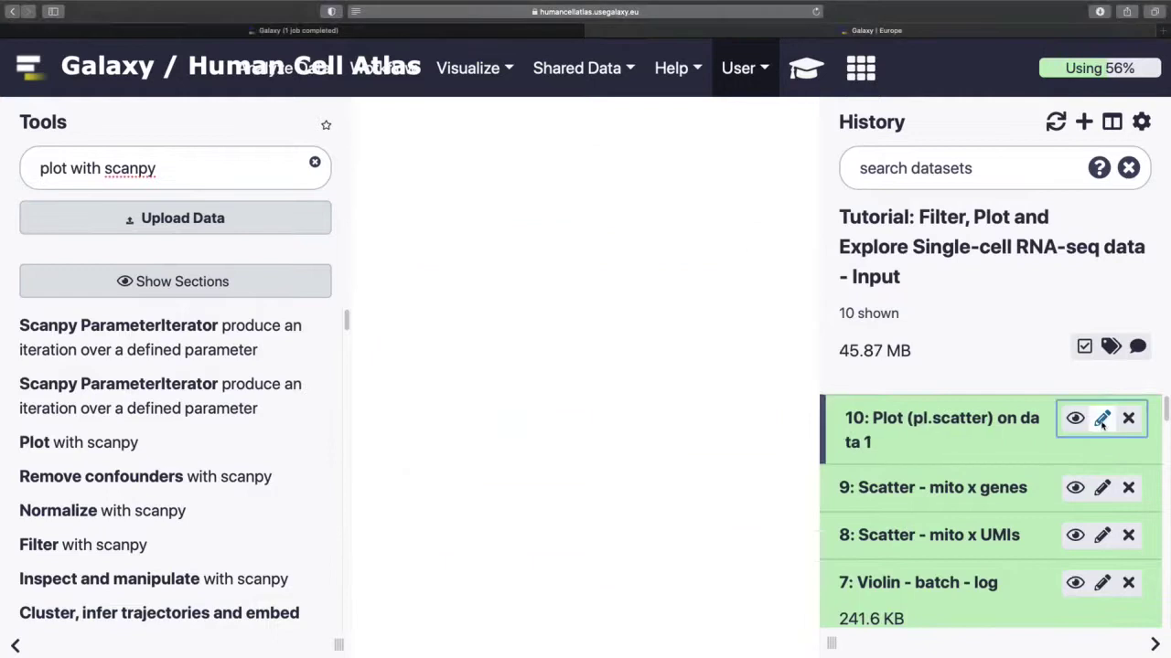
left_click_drag(569, 392, 378, 390)
type("Scatter - genes x UMIs")
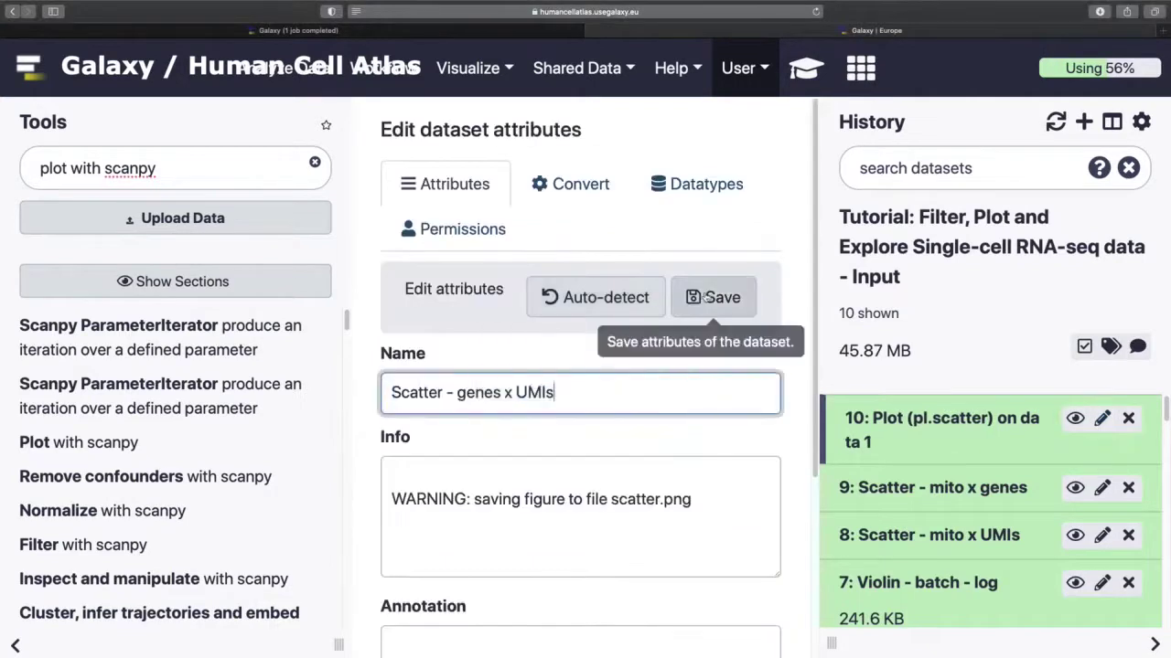
left_click(713, 297)
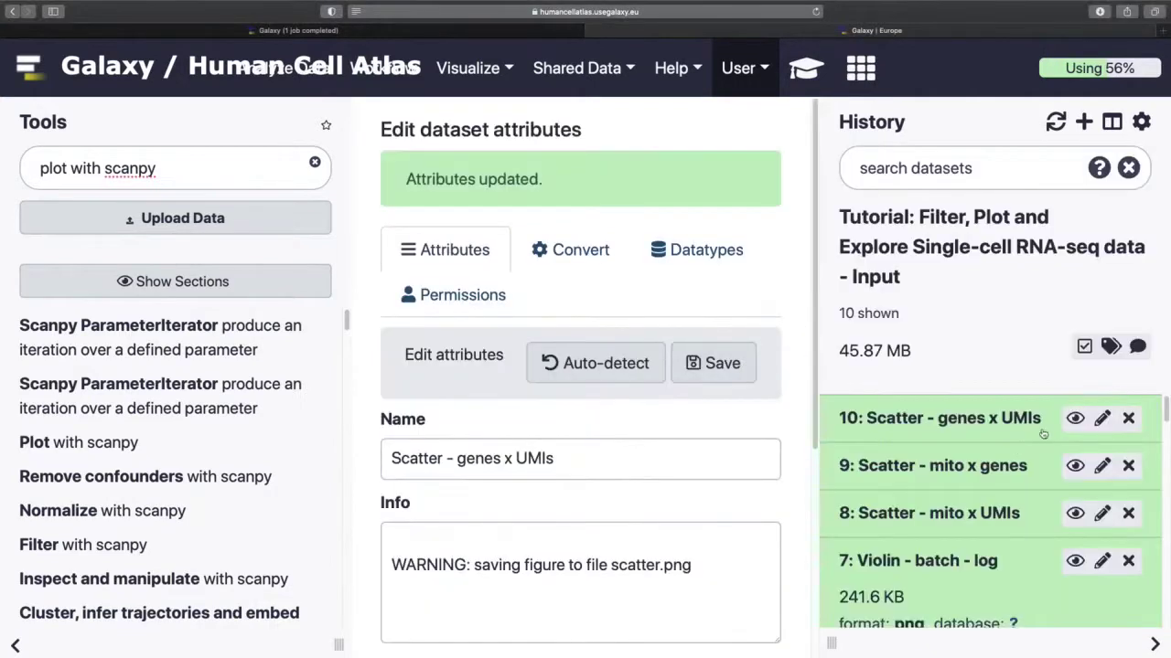
View the three scatter plots in turn, and examine the Violin - batch - log plot across its full width.
left_click(1075, 418)
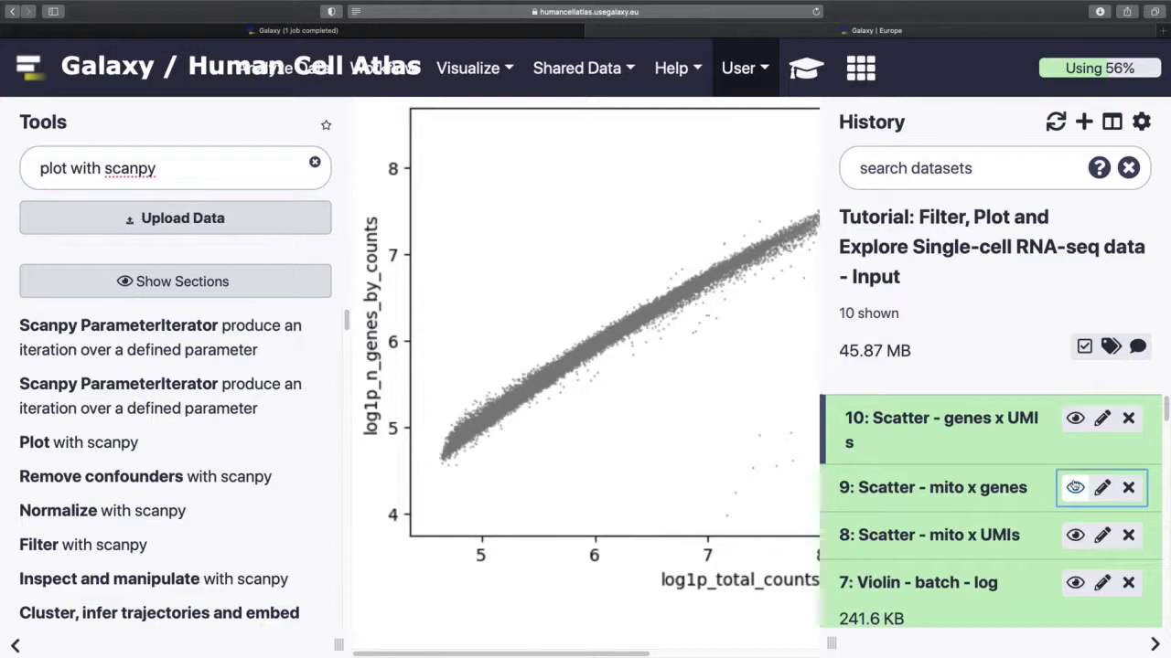
left_click(1075, 488)
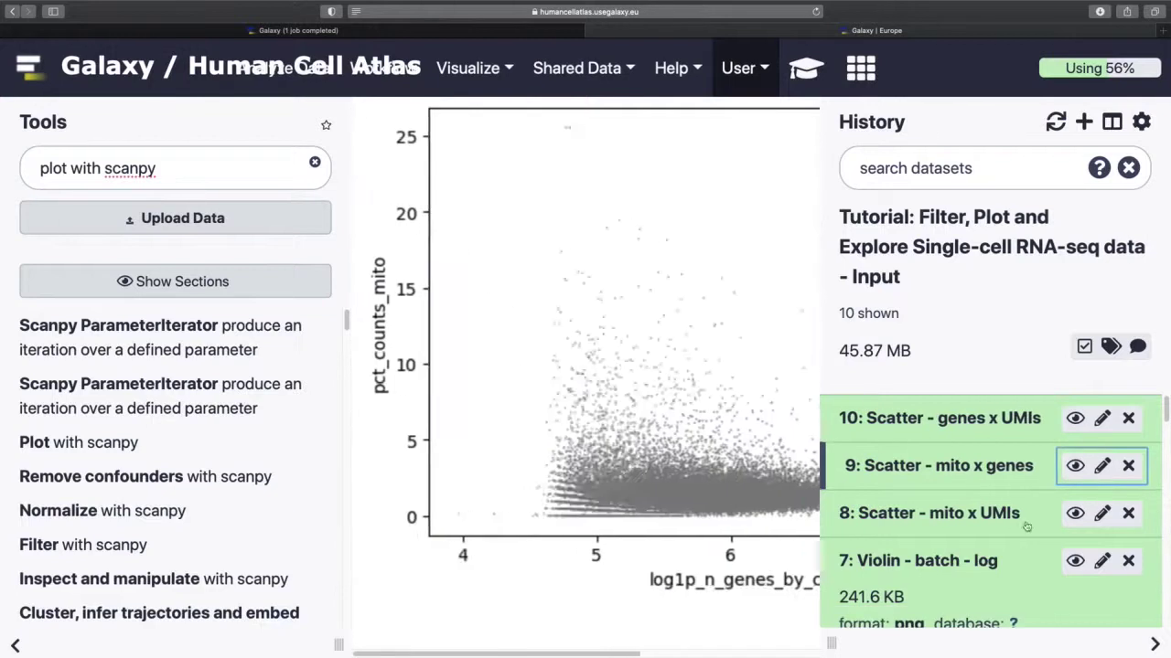
left_click(1075, 513)
left_click(1075, 561)
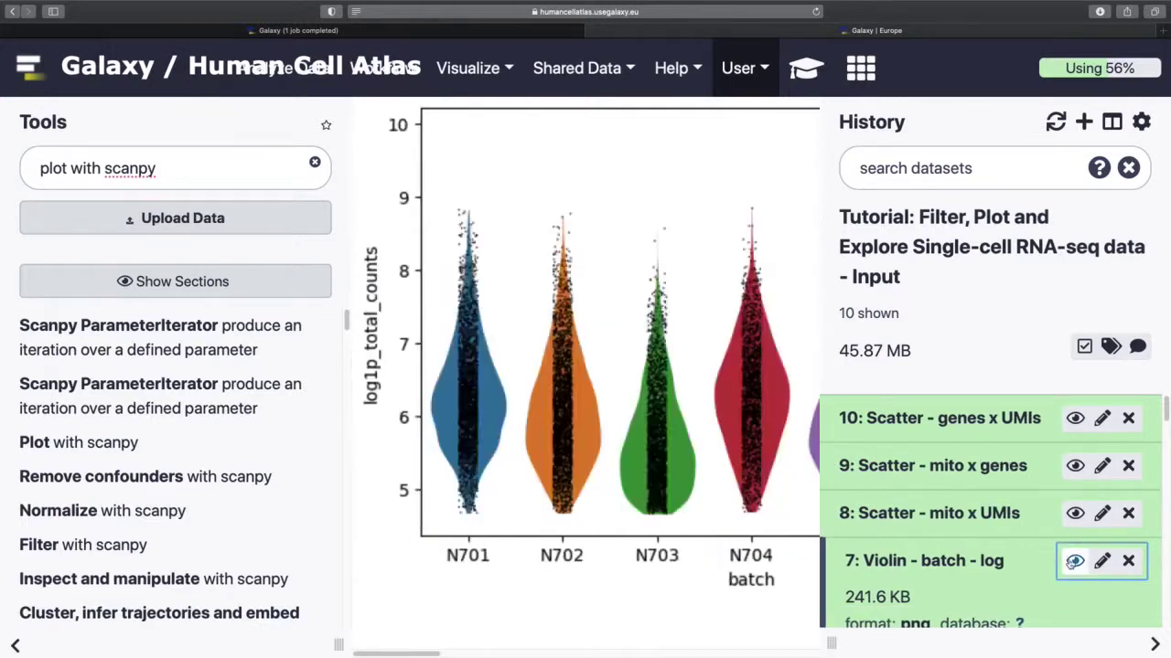
scroll(1074, 560, "down", 1)
scroll(665, 437, "right", 10)
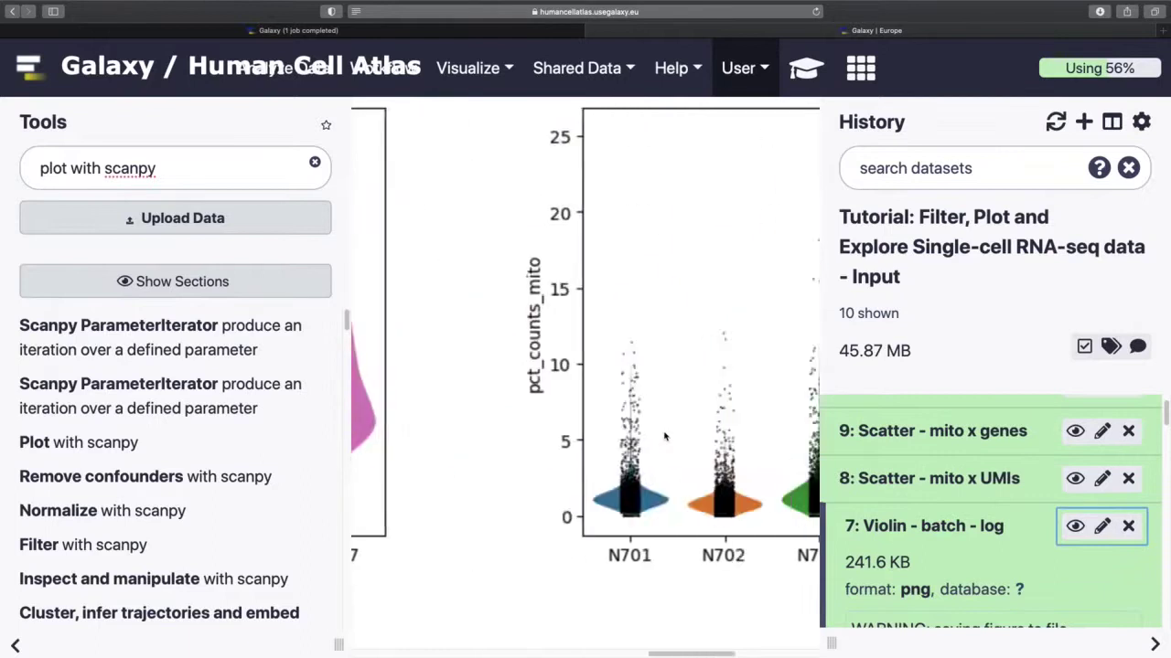
scroll(665, 438, "left", 10)
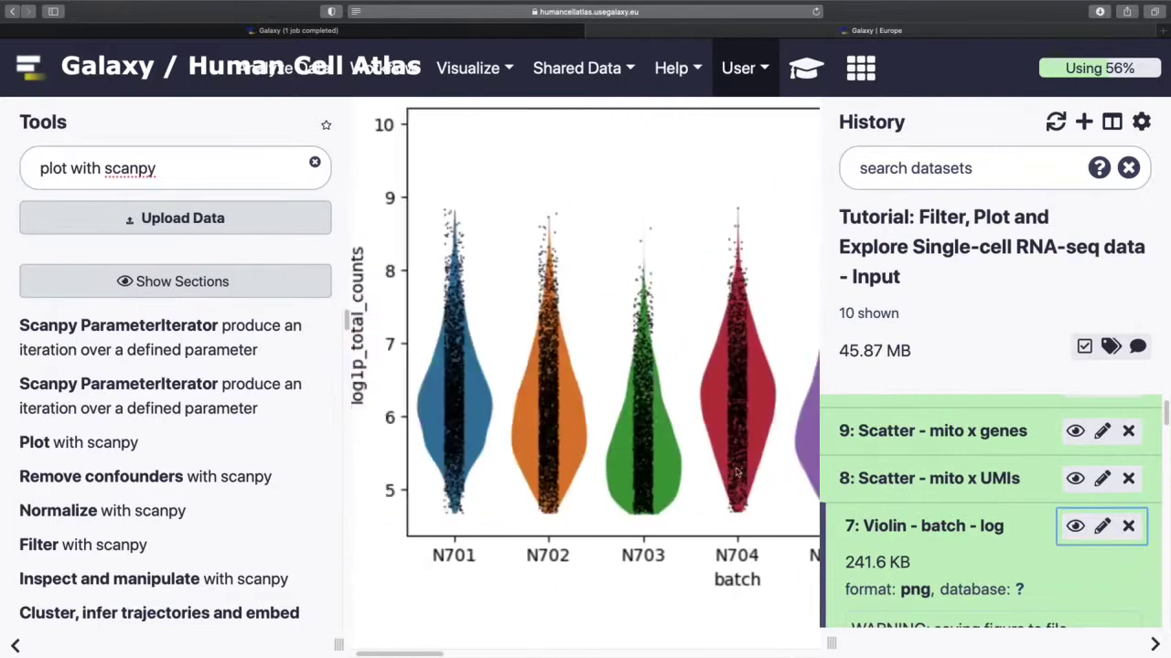
scroll(737, 472, "left", 2)
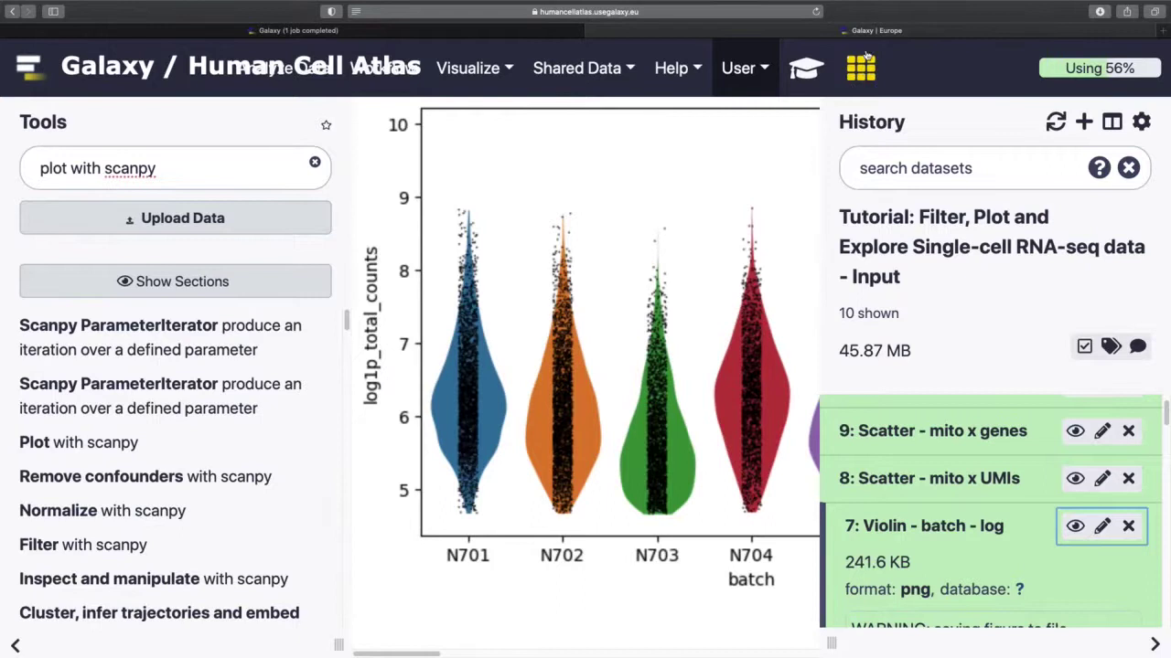
Enable the Scratchbook and open the Violin - batch - log plot in it.
left_click(860, 68)
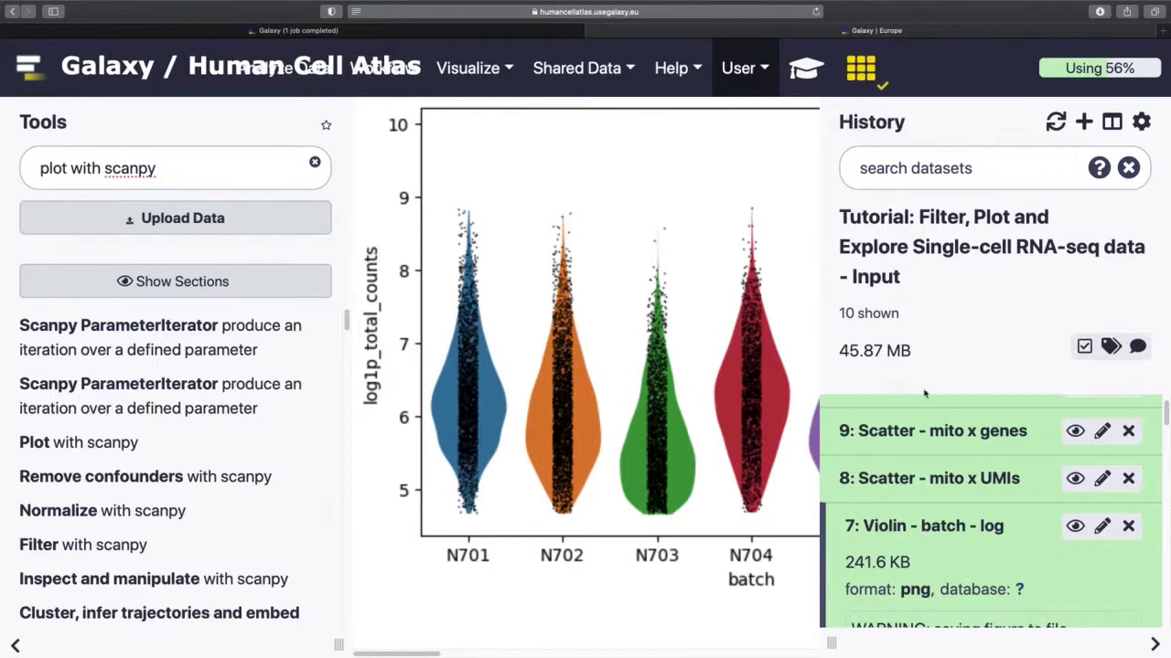
left_click(1075, 526)
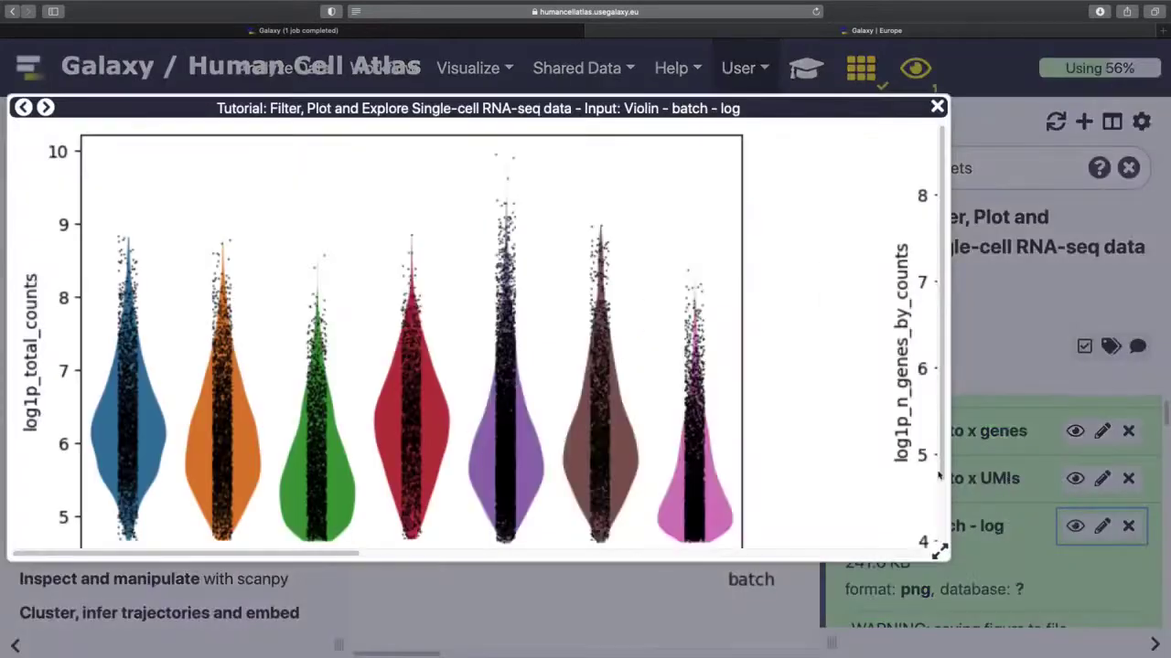
Enlarge the Violin - batch - log plot window to examine more of the plot, and hide the Scratchbook view.
left_click_drag(938, 548, 911, 564)
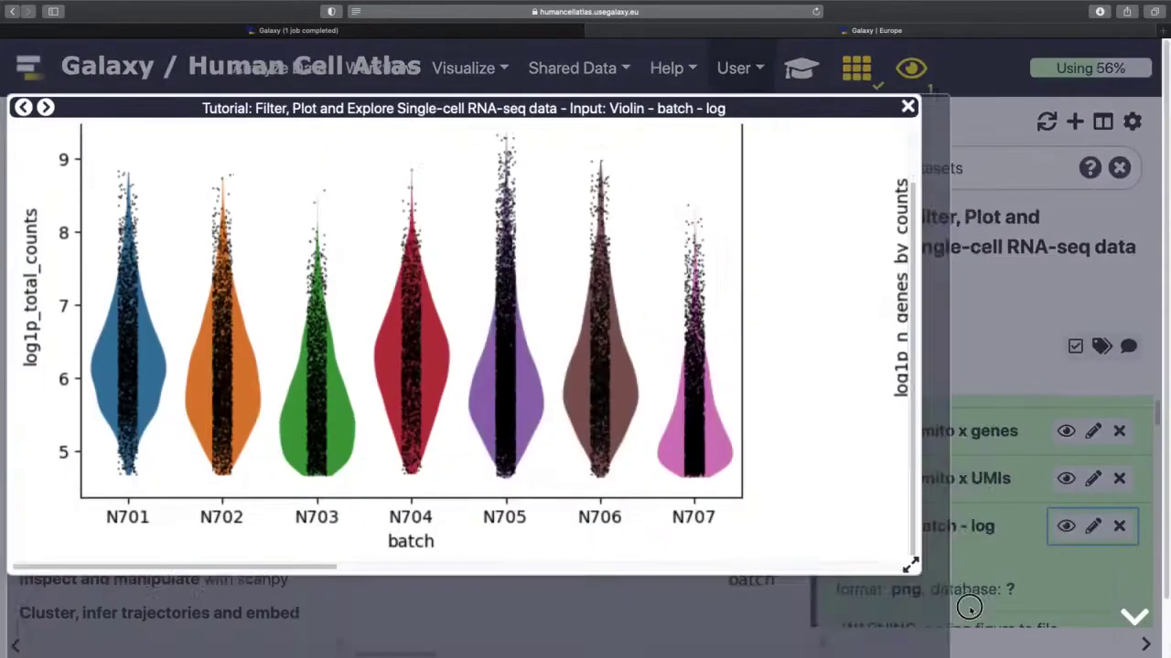
left_click_drag(969, 607, 1106, 654)
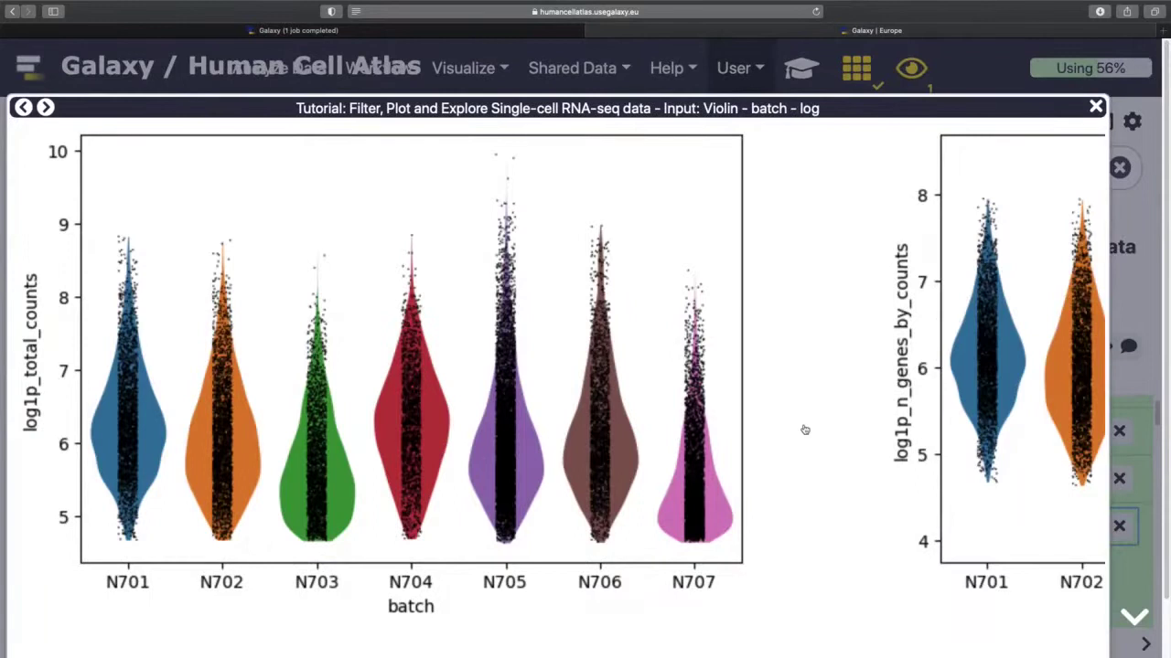
scroll(805, 429, "down", 3)
scroll(803, 423, "up", 3)
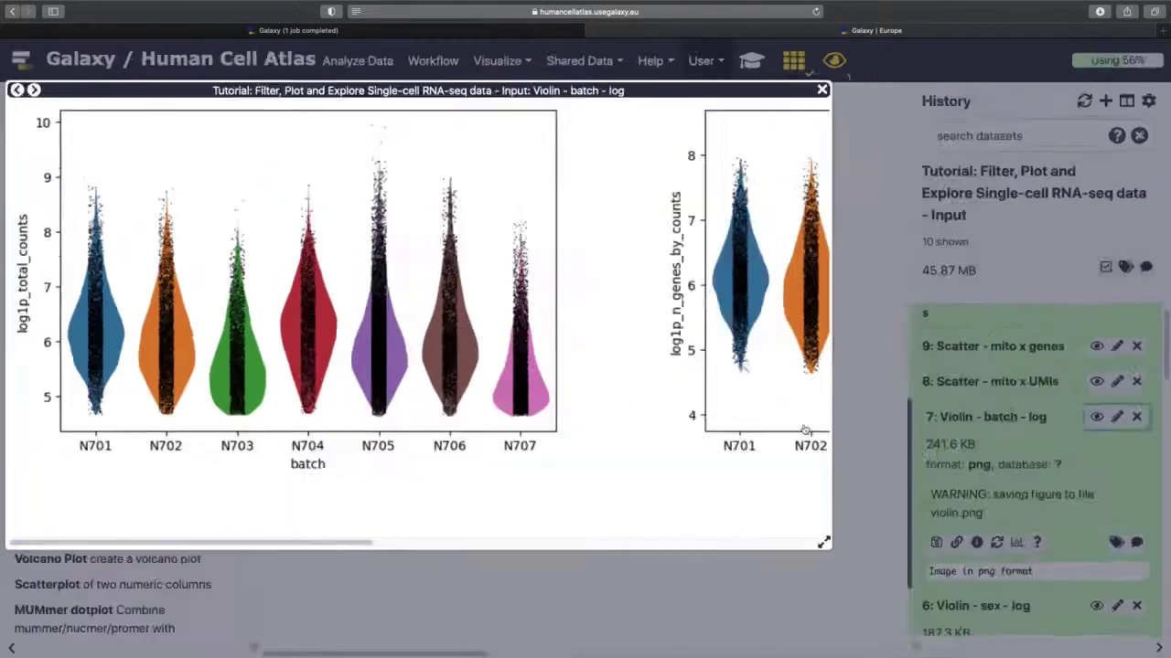
left_click(1054, 535)
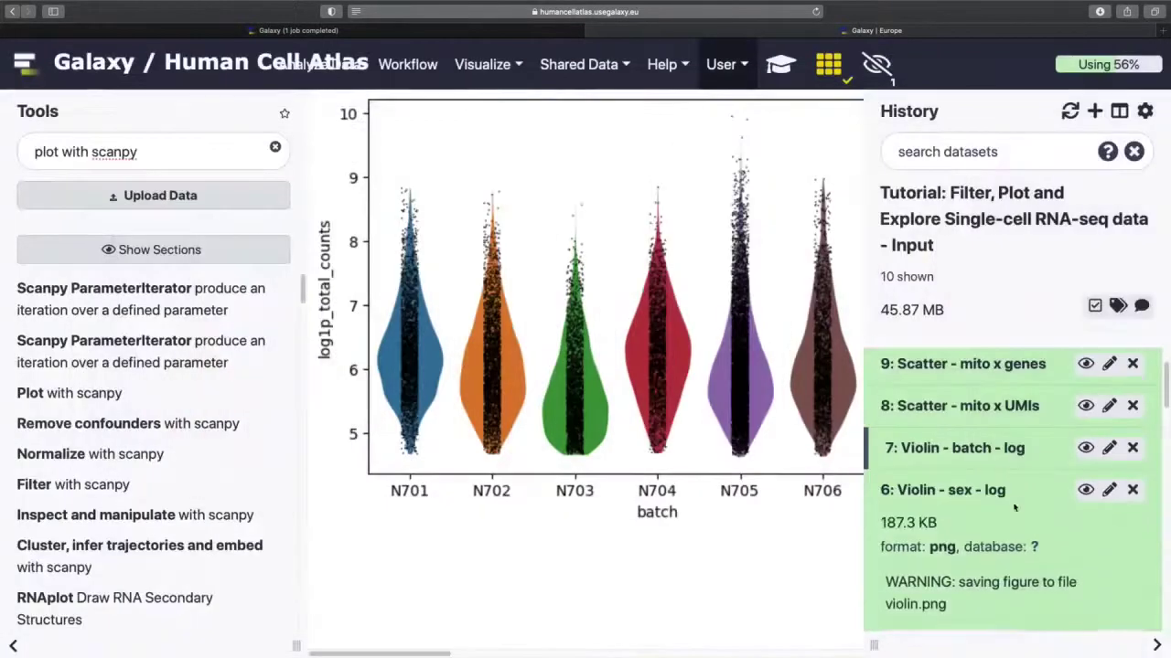
Open the Violin - sex - log plot in the Scratchbook and enlarge its window for comparison with the batch plot.
left_click(1082, 492)
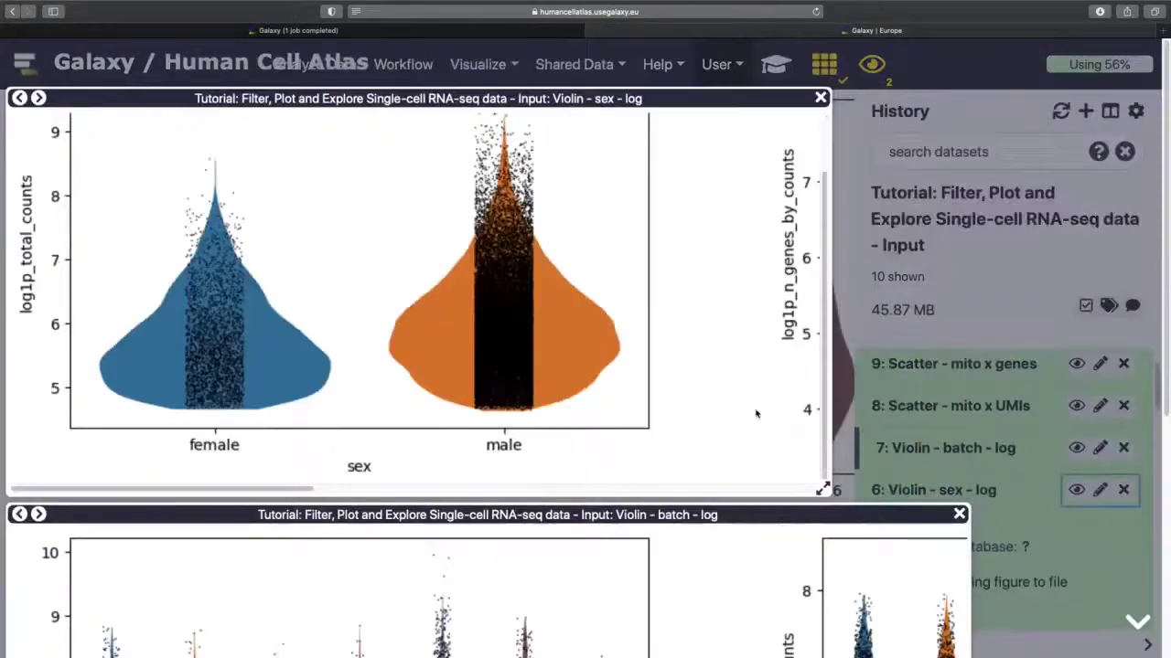
scroll(757, 413, "up", 3)
scroll(756, 414, "down", 3)
scroll(823, 316, "up", 3)
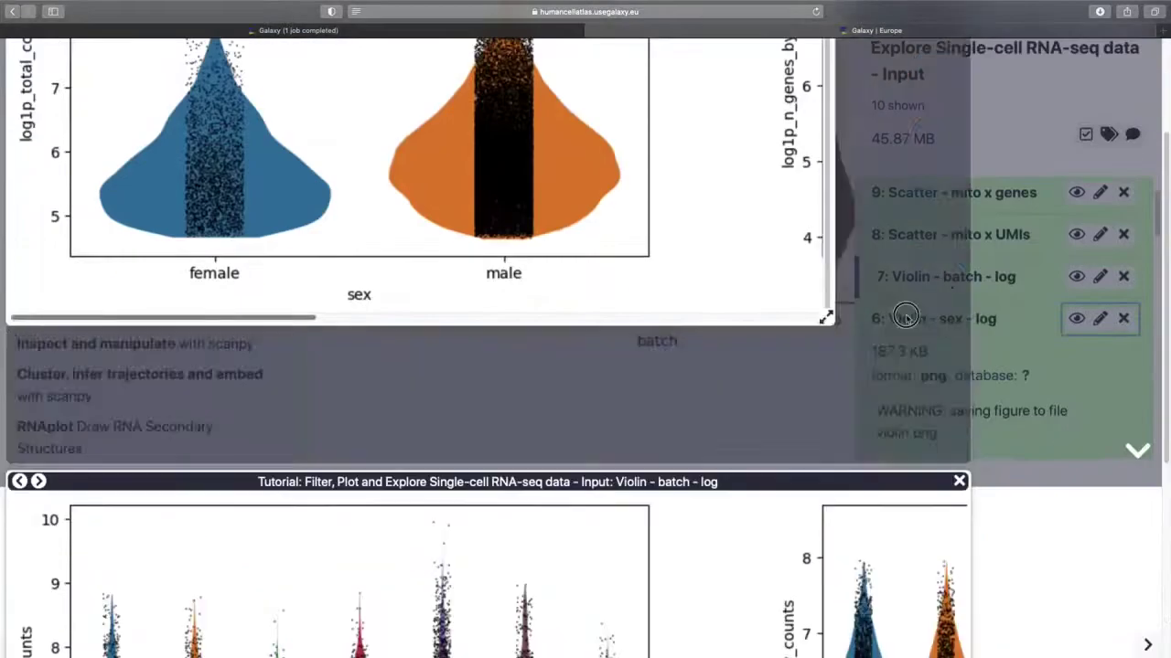
scroll(896, 592, "down", 4)
scroll(896, 593, "up", 6)
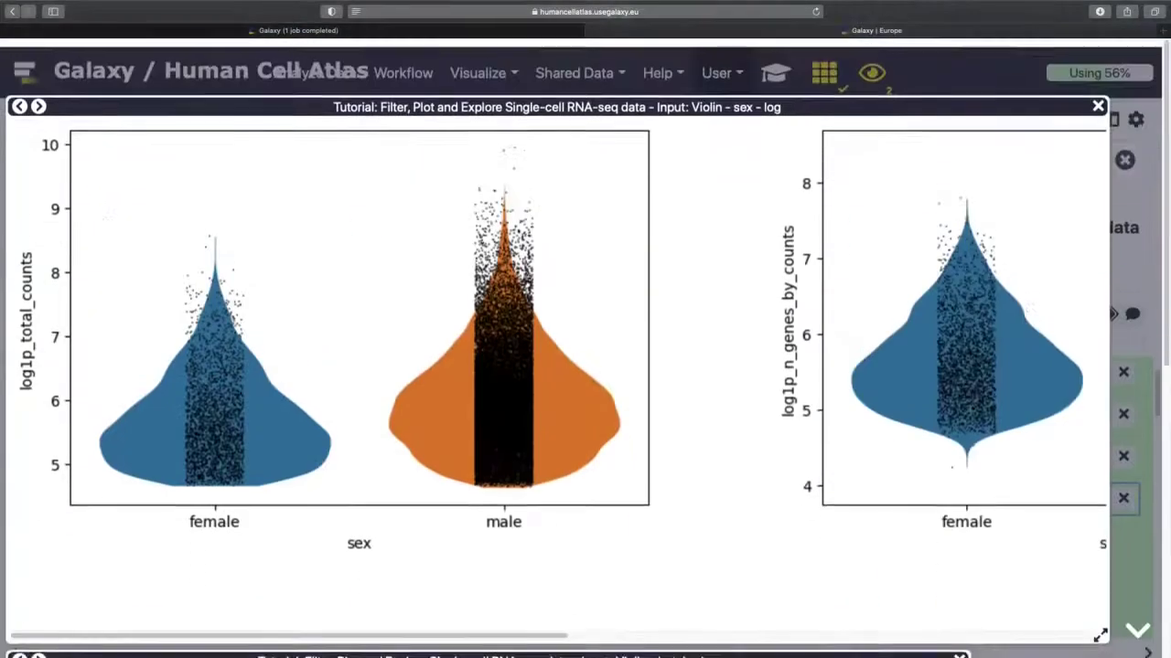
Hide the plot windows, disable the Scratchbook, and collapse the details of the Violin - sex - log dataset.
left_click(876, 70)
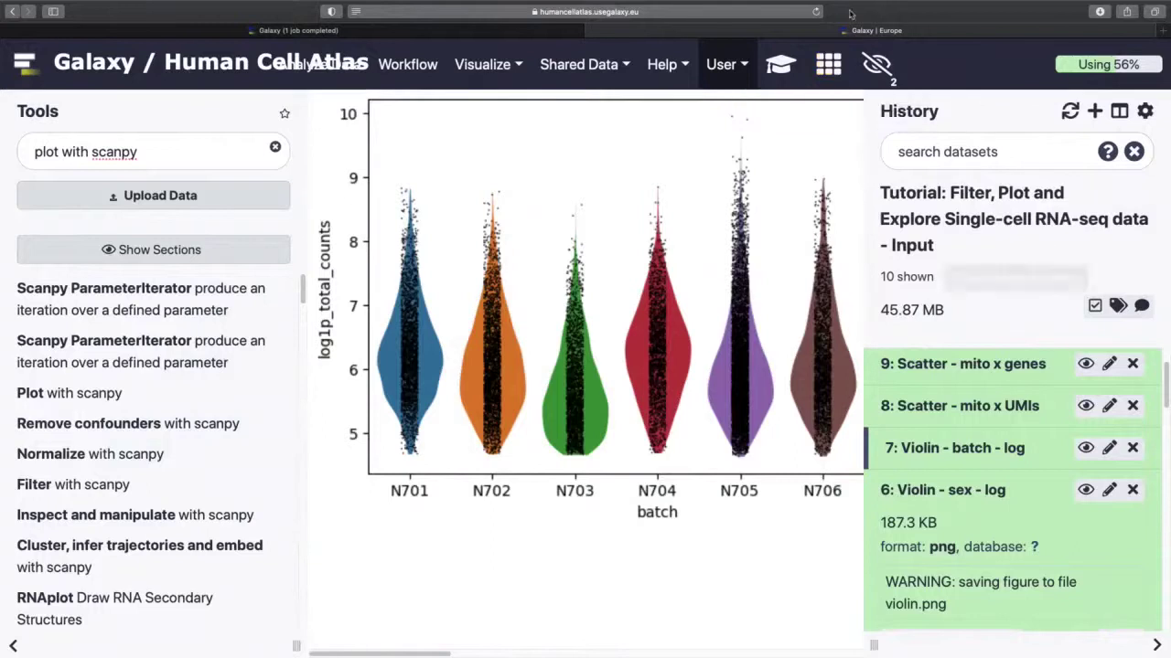
left_click(876, 69)
left_click(876, 66)
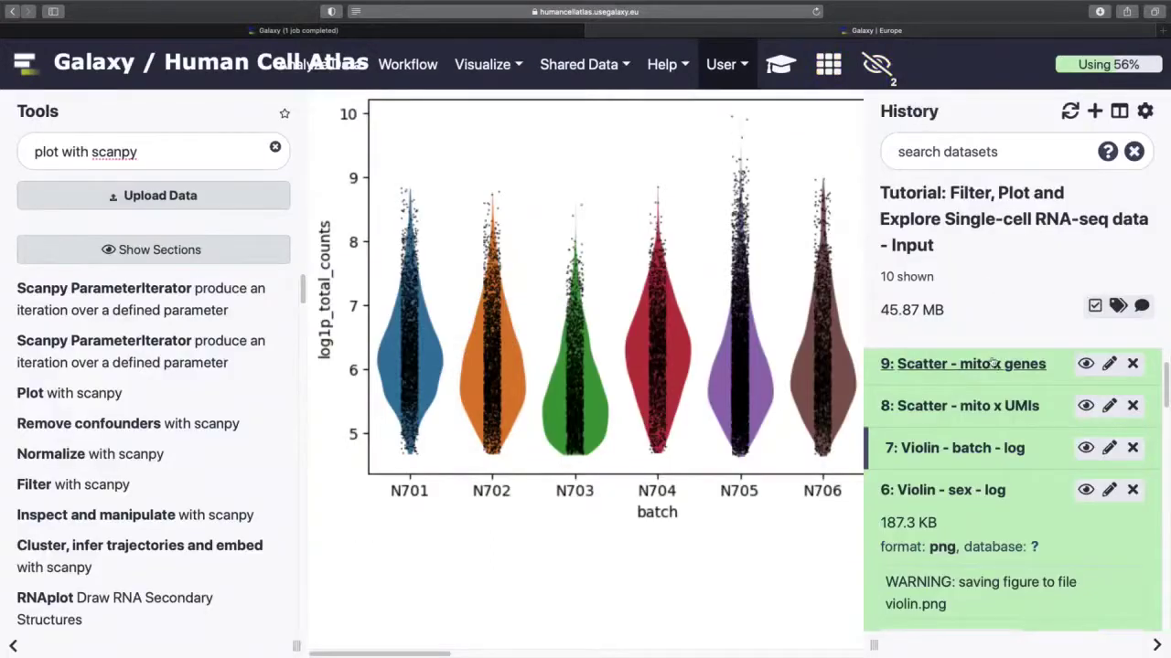
left_click(1007, 492)
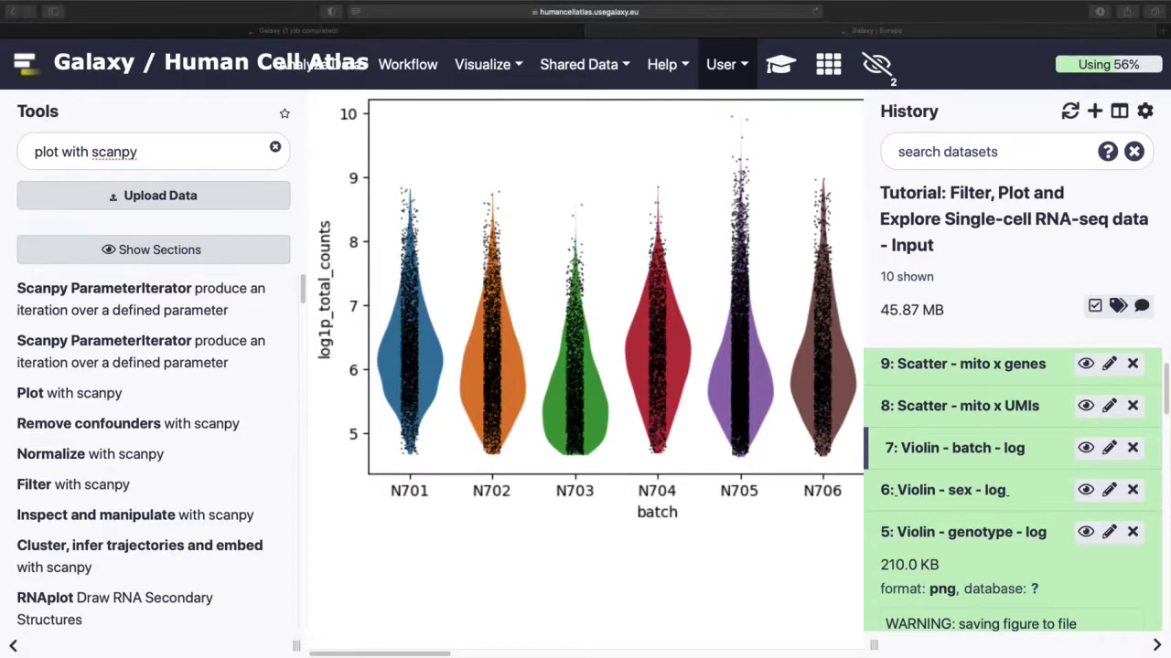
Search the tools for "filtercells" and open Scanpy FilterCells.
left_click(126, 141)
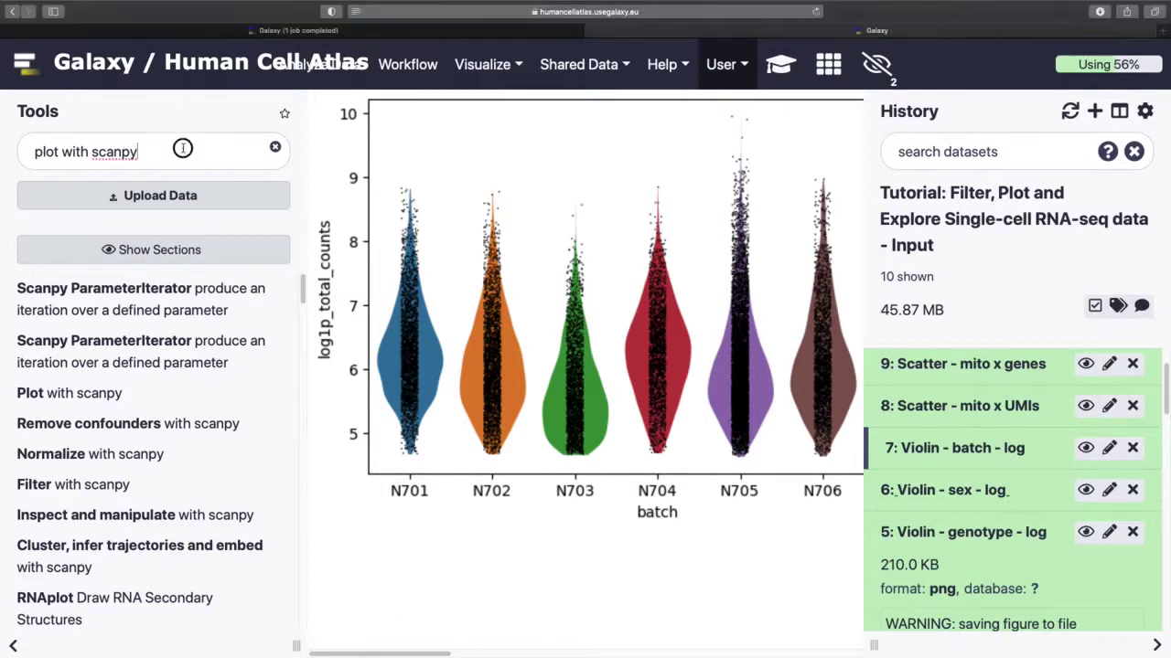
key("super+a")
type("filt")
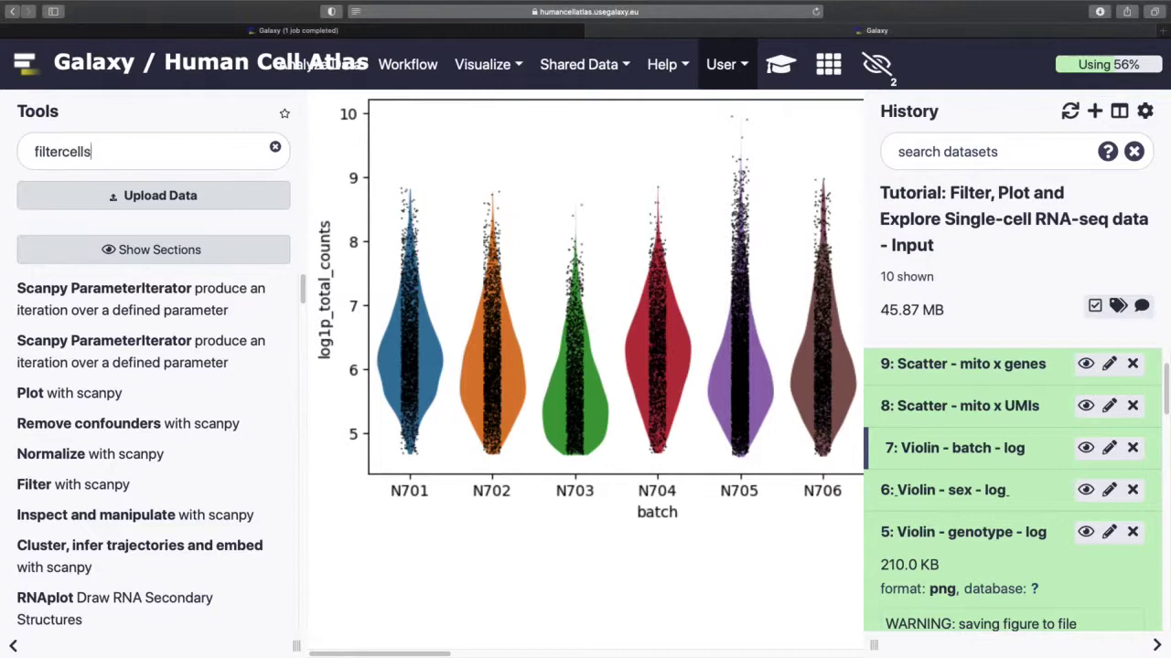
type("ercells")
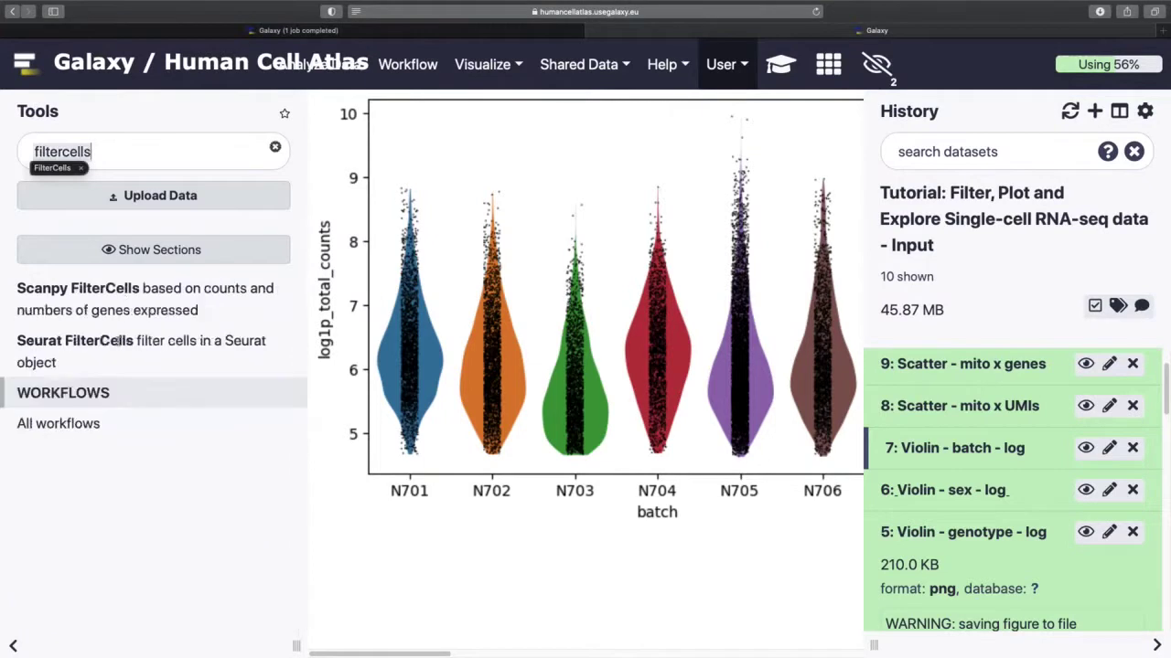
left_click(126, 306)
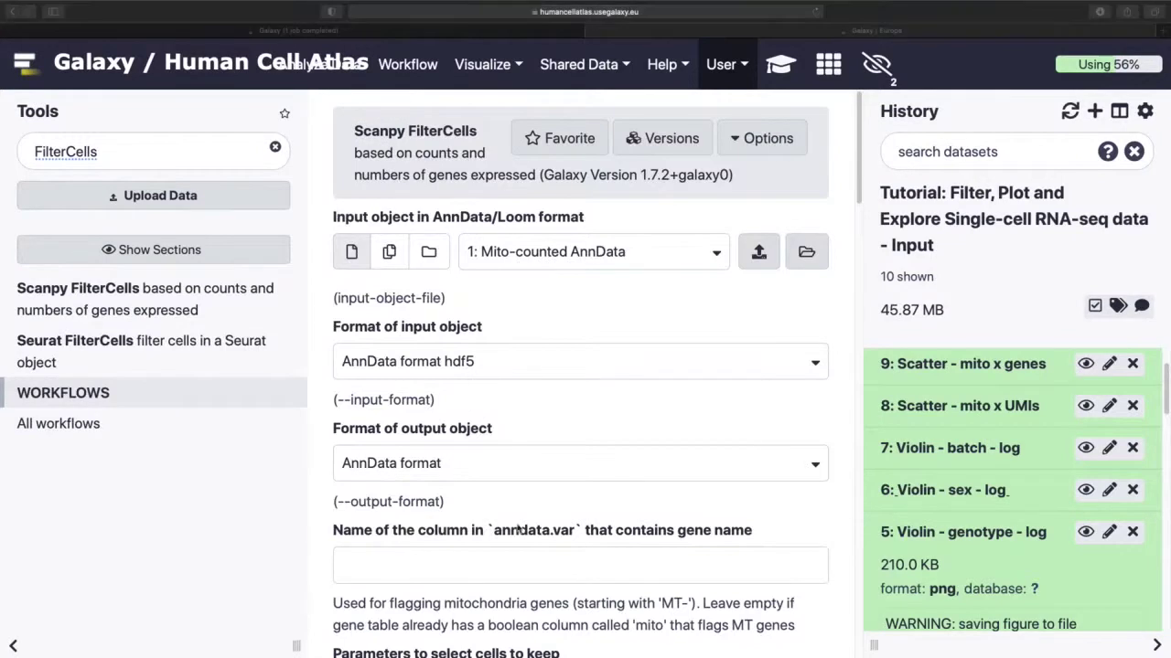
Run FilterCells on the Mito-counted AnnData, filtering on log1p_n_genes_by_counts with a minimum of 5.7 and a maximum of 20.
scroll(472, 380, "down", 5)
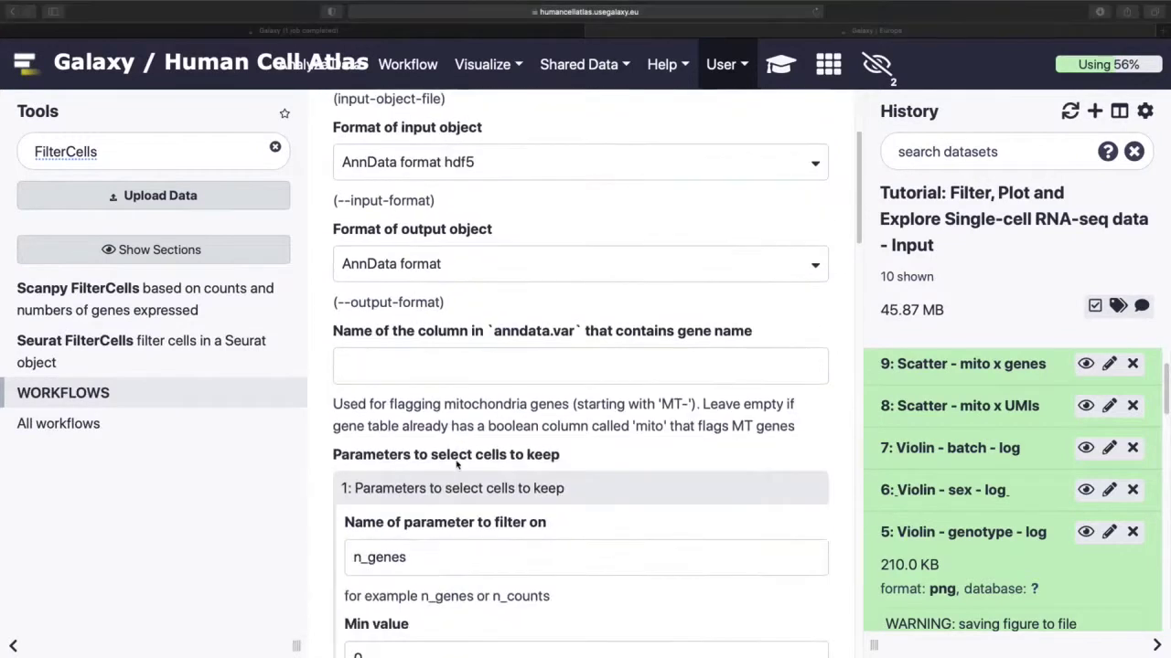
double_click(438, 430)
type("log1p_n_genes_by_counts")
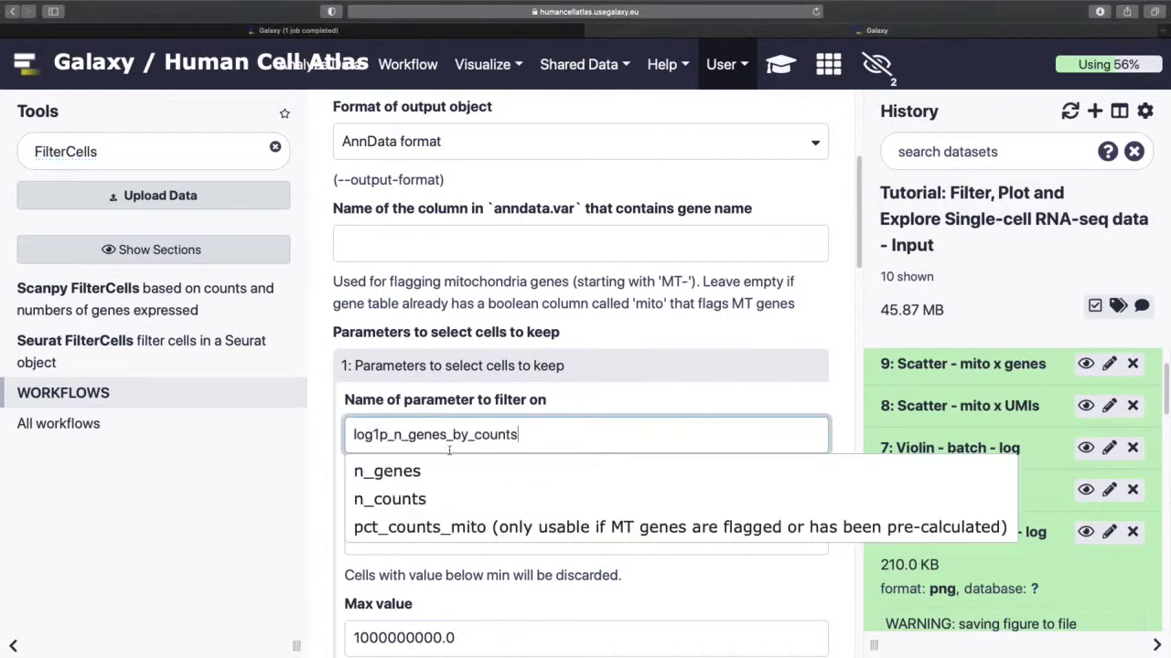
key("Escape")
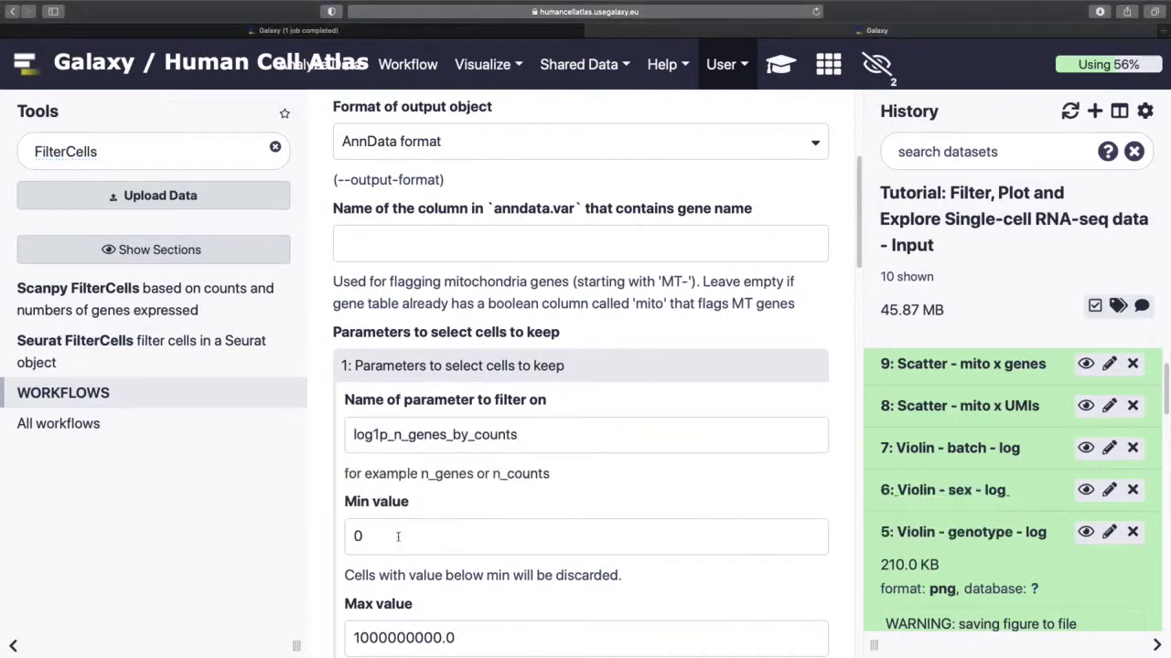
left_click_drag(436, 536, 272, 545)
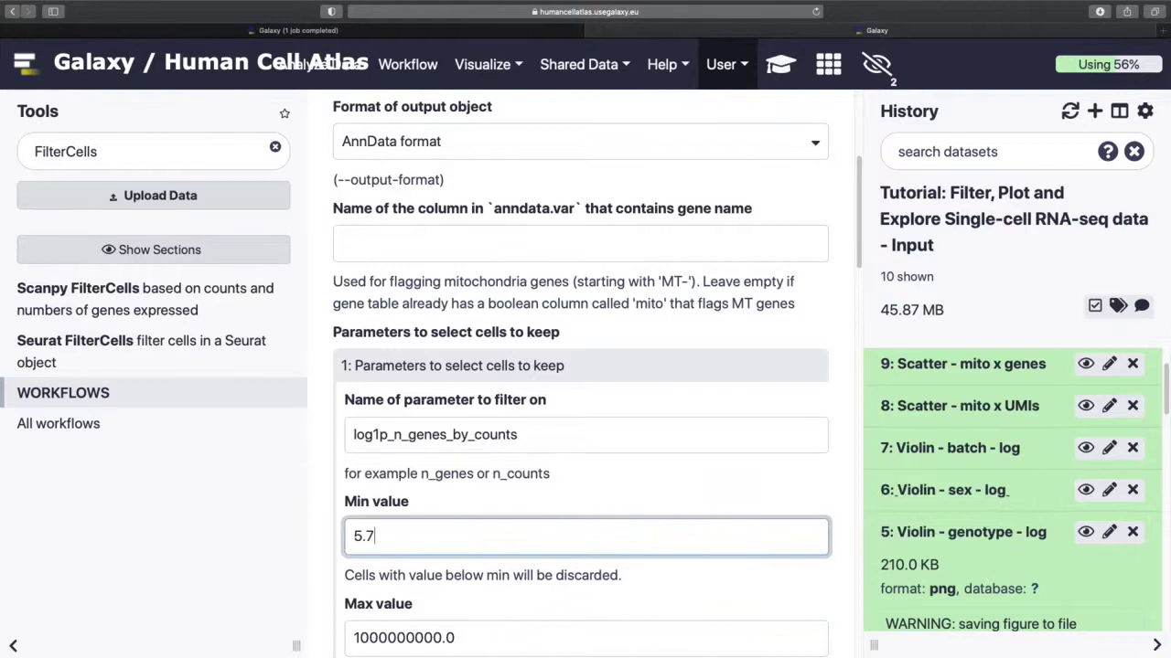
key("Tab")
type("20")
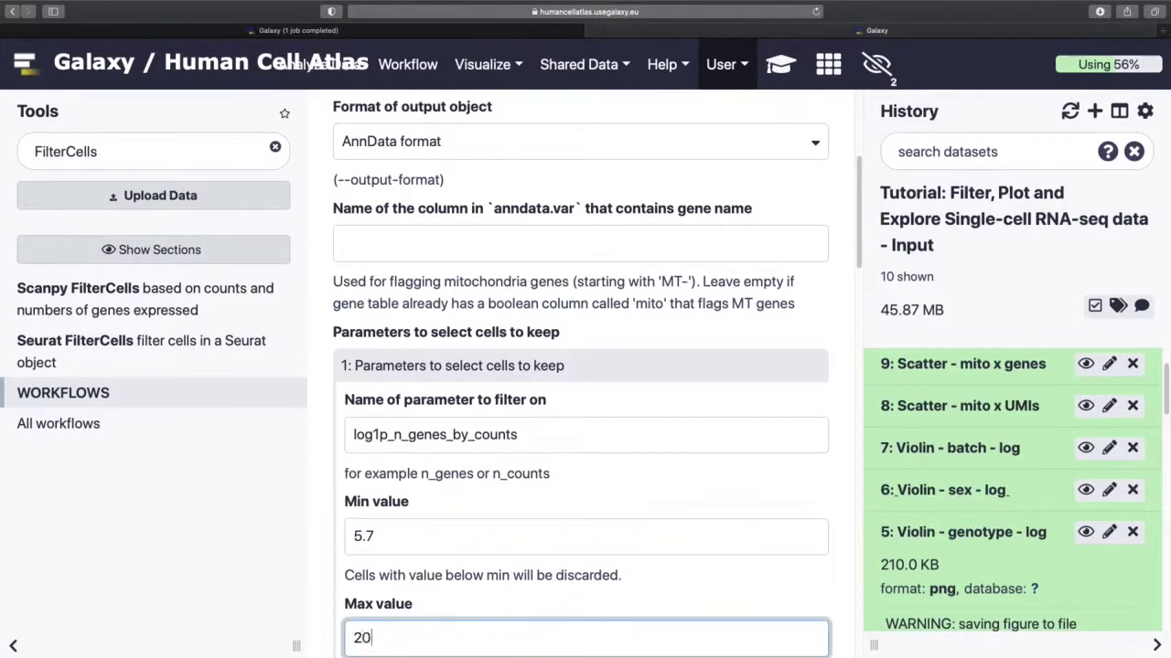
scroll(464, 604, "down", 10)
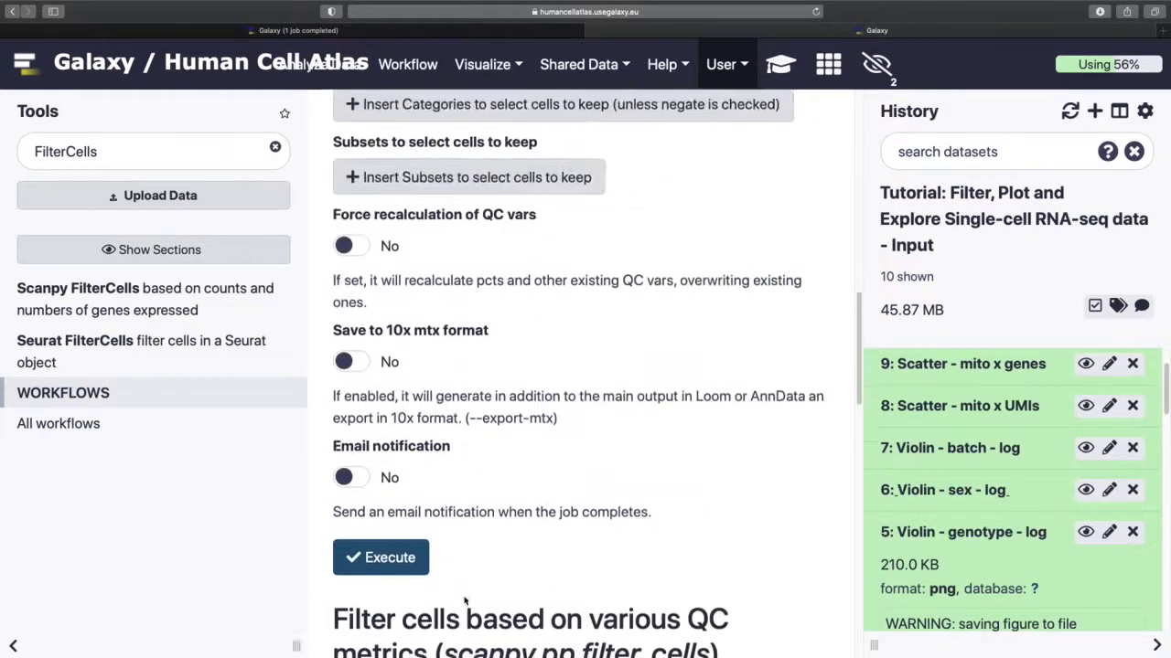
left_click(367, 466)
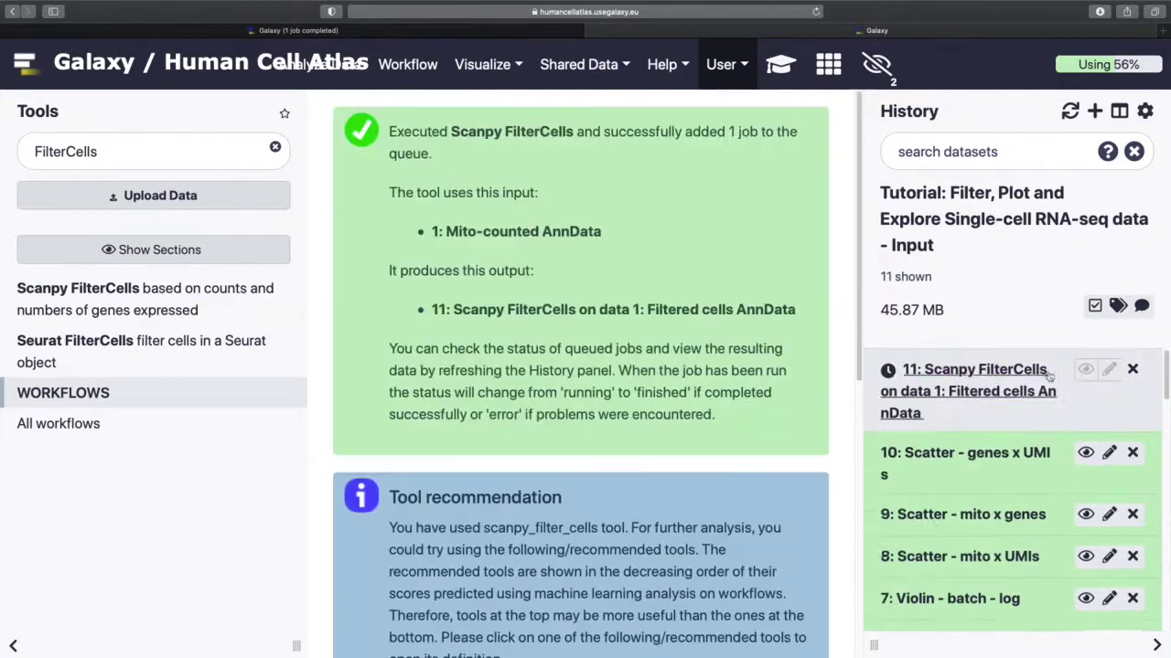
left_click(997, 383)
left_click(915, 496)
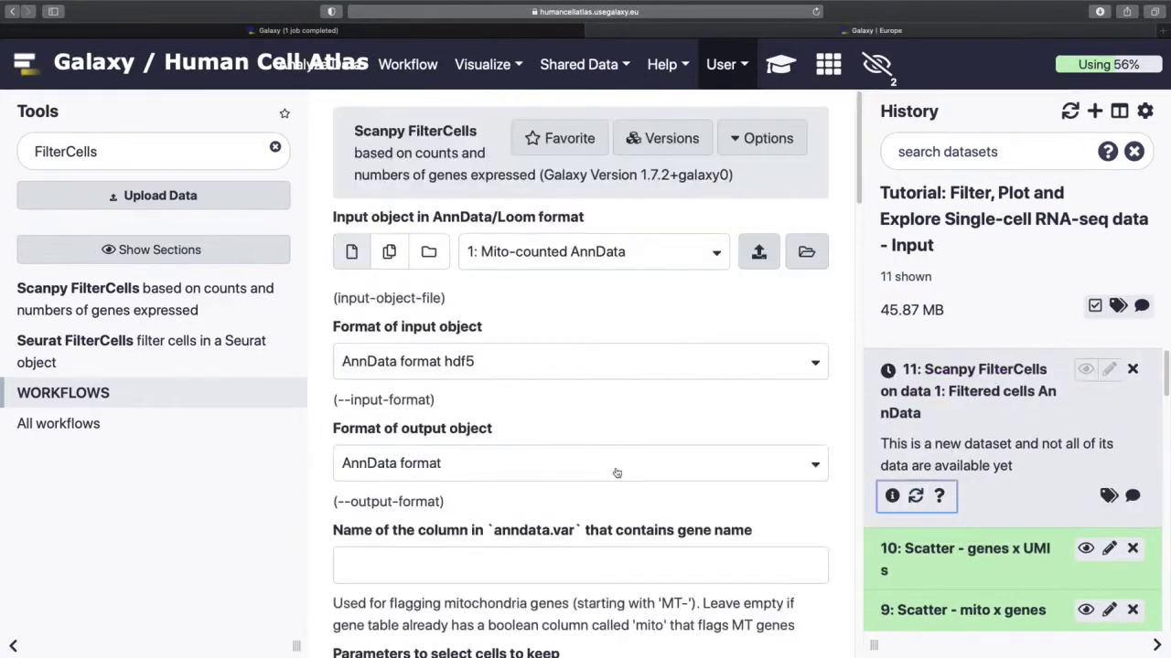
scroll(542, 472, "down", 1)
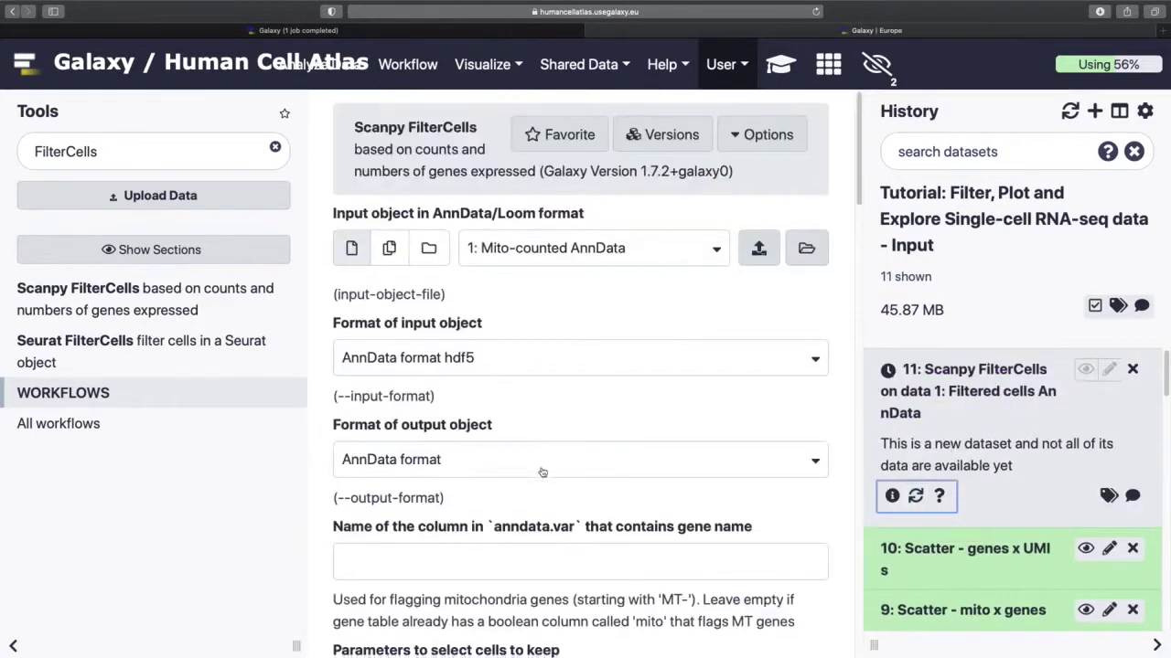
scroll(543, 473, "up", 1)
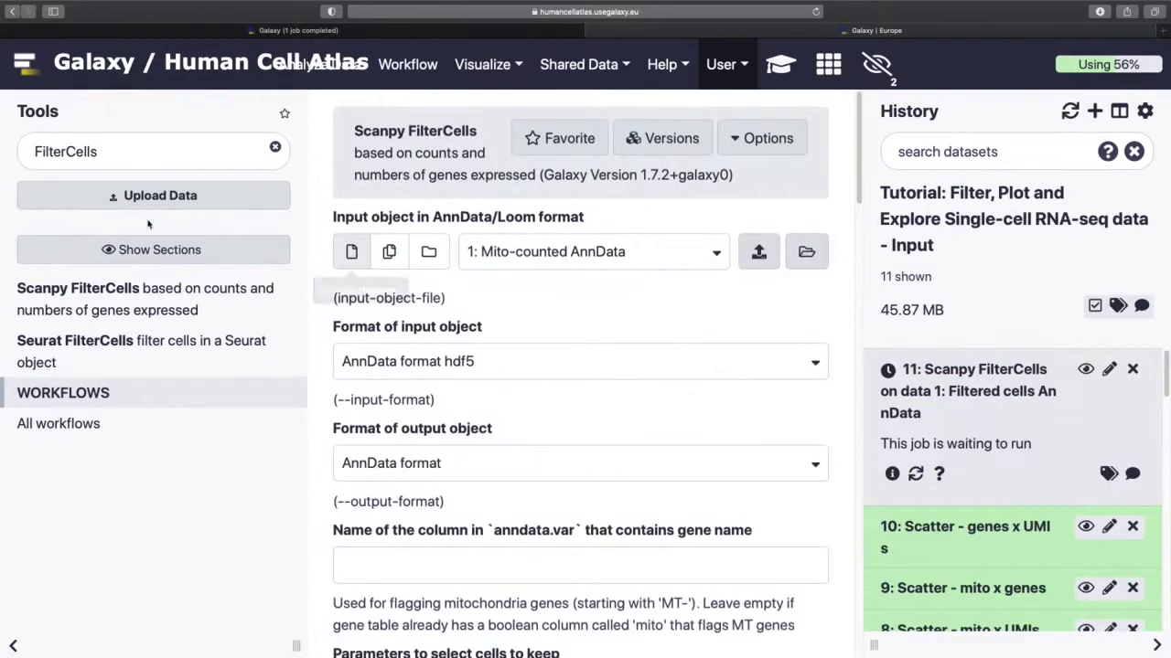
Reload the plot job of dataset 10, Scatter - genes x UMIs, and set its annotated data matrix to dataset 11, Filtered cells AnnData.
left_click(928, 526)
scroll(933, 512, "down", 4)
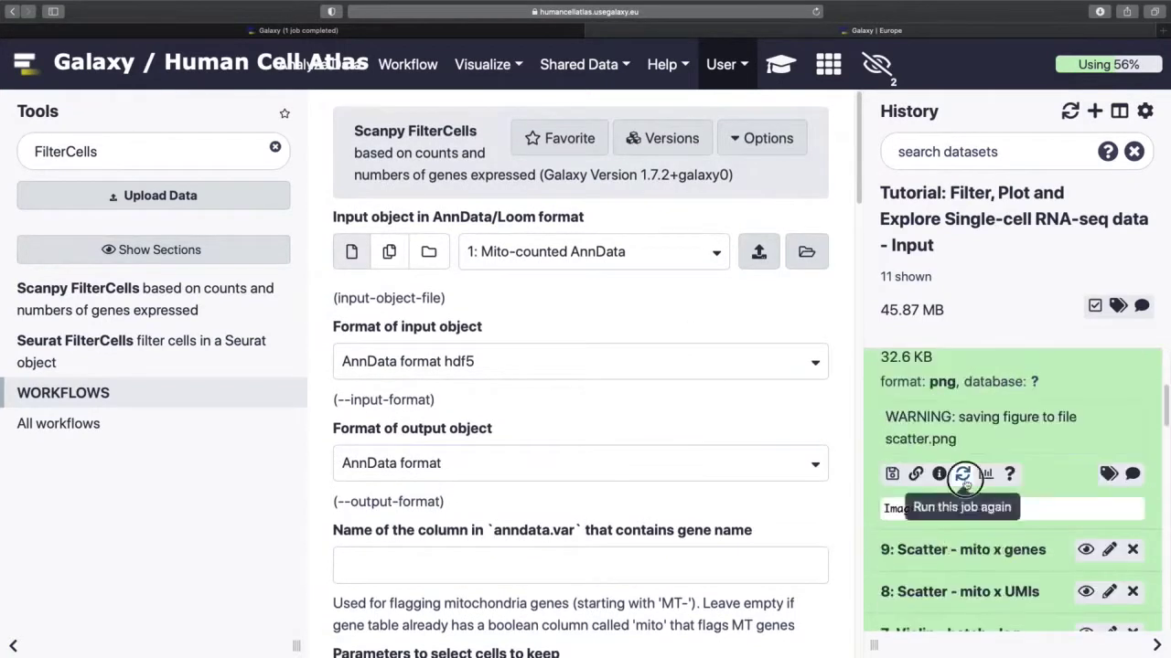
left_click(962, 474)
left_click(509, 255)
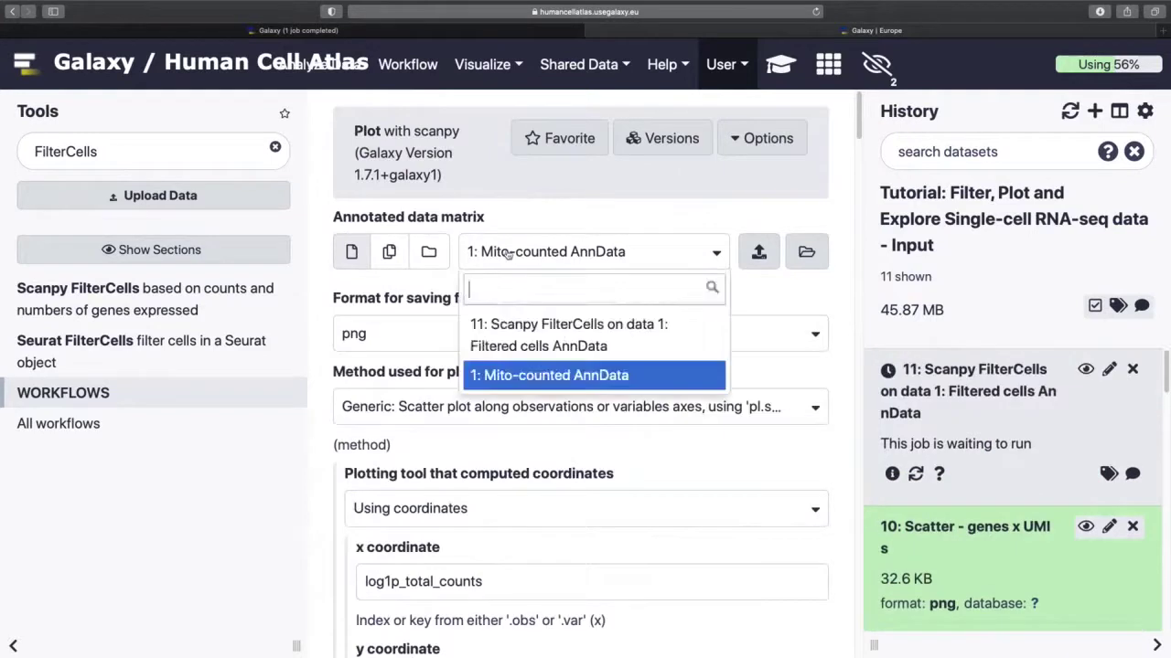
left_click(531, 328)
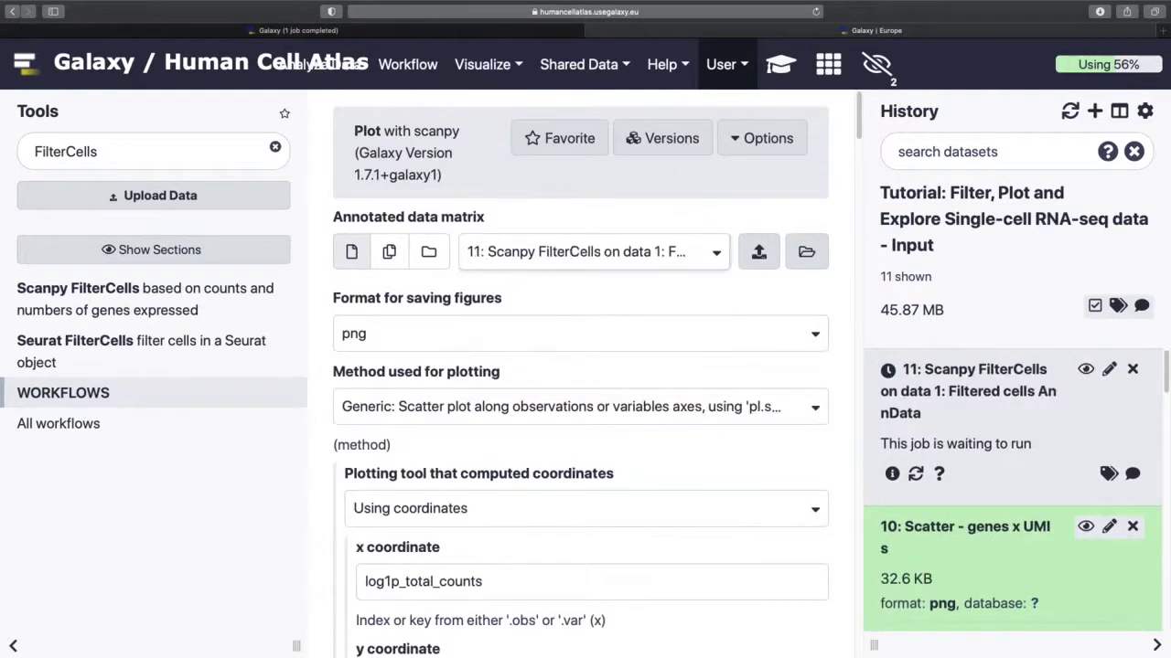
Set the plotting method to the generic violin plot and use a subset of variables or '.obs' fields as keys.
left_click(488, 410)
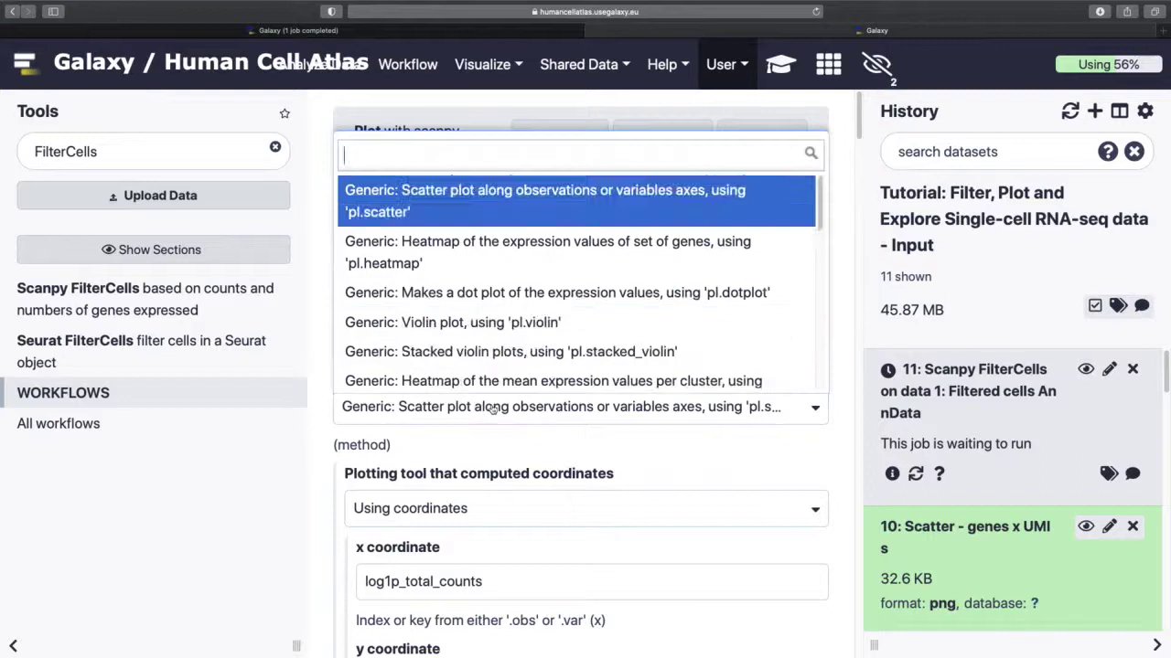
left_click(477, 306)
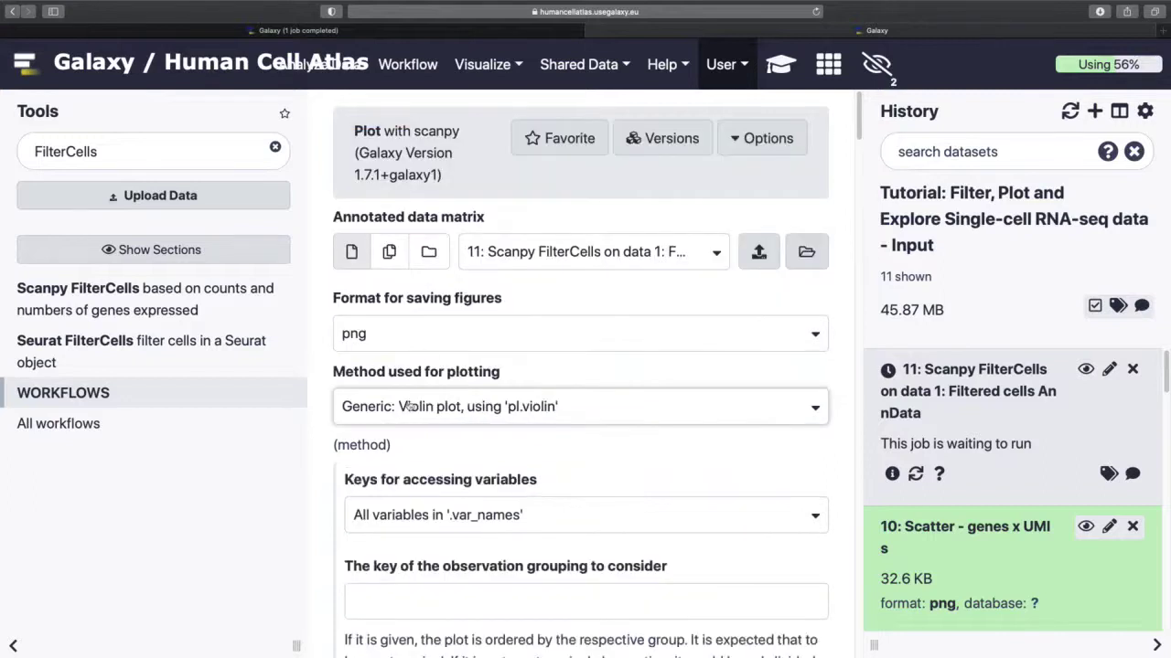
left_click(410, 510)
left_click(423, 481)
scroll(479, 527, "down", 1)
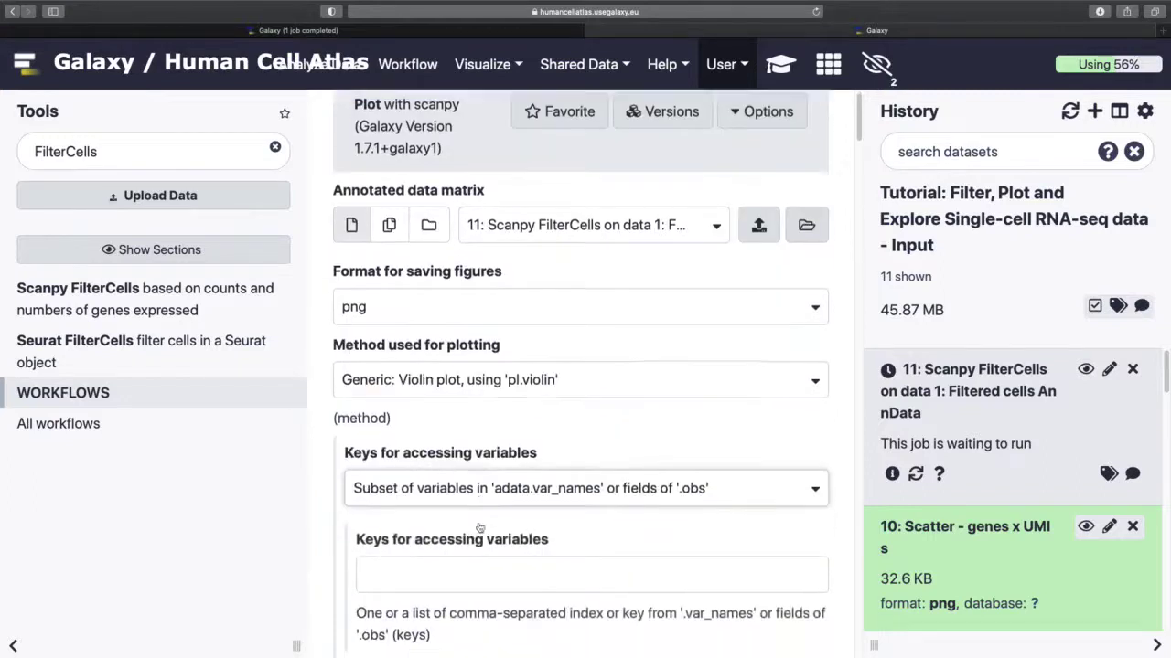
Run the violin plot with keys log1p_total_counts,log1p_n_genes_by_counts,pct_counts_mito, grouped by genotype.
scroll(480, 576, "down", 2)
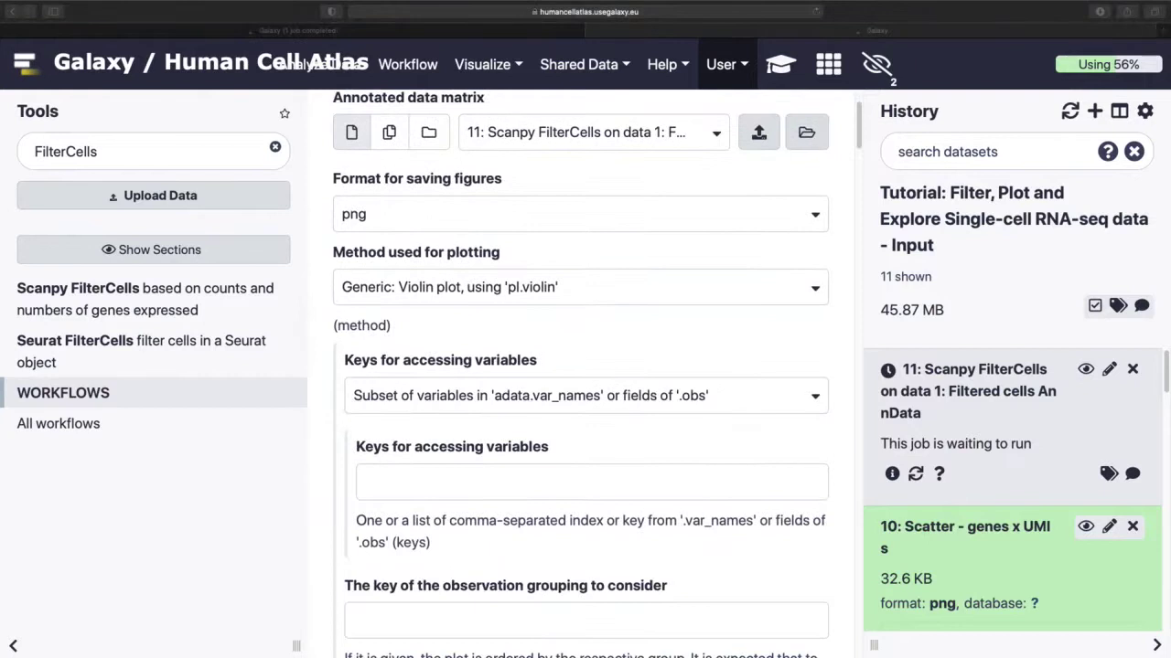
left_click(424, 471)
type("log1p_total_counts,log1p_n_genes_by_counts,pct_counts_mito")
scroll(425, 474, "down", 3)
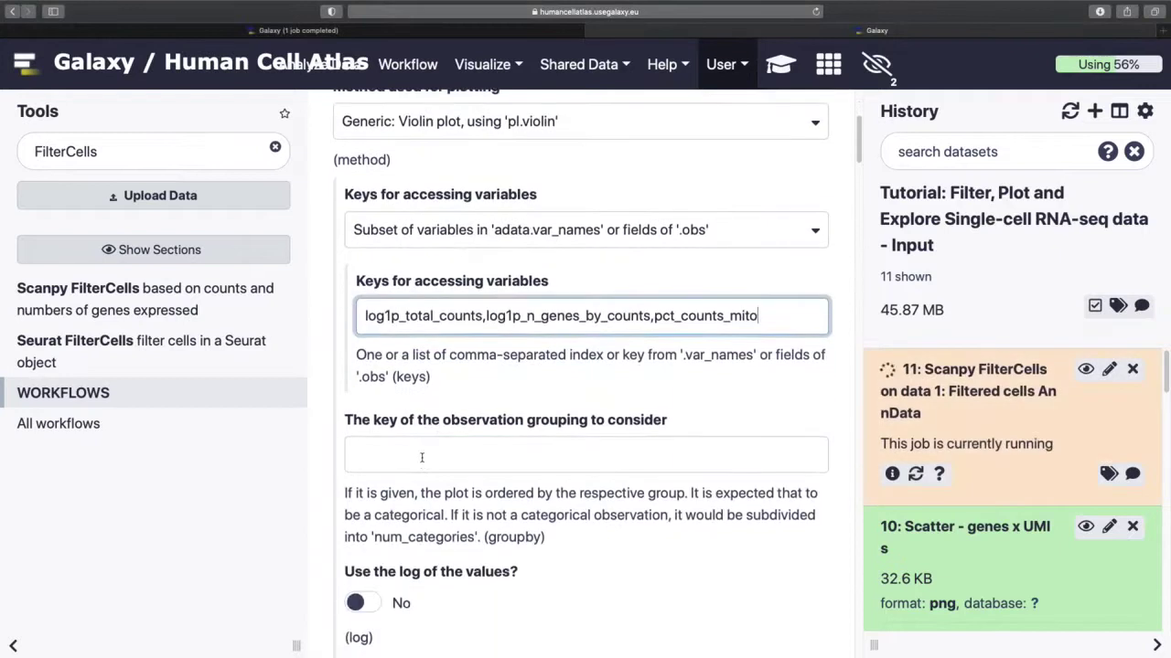
left_click(422, 458)
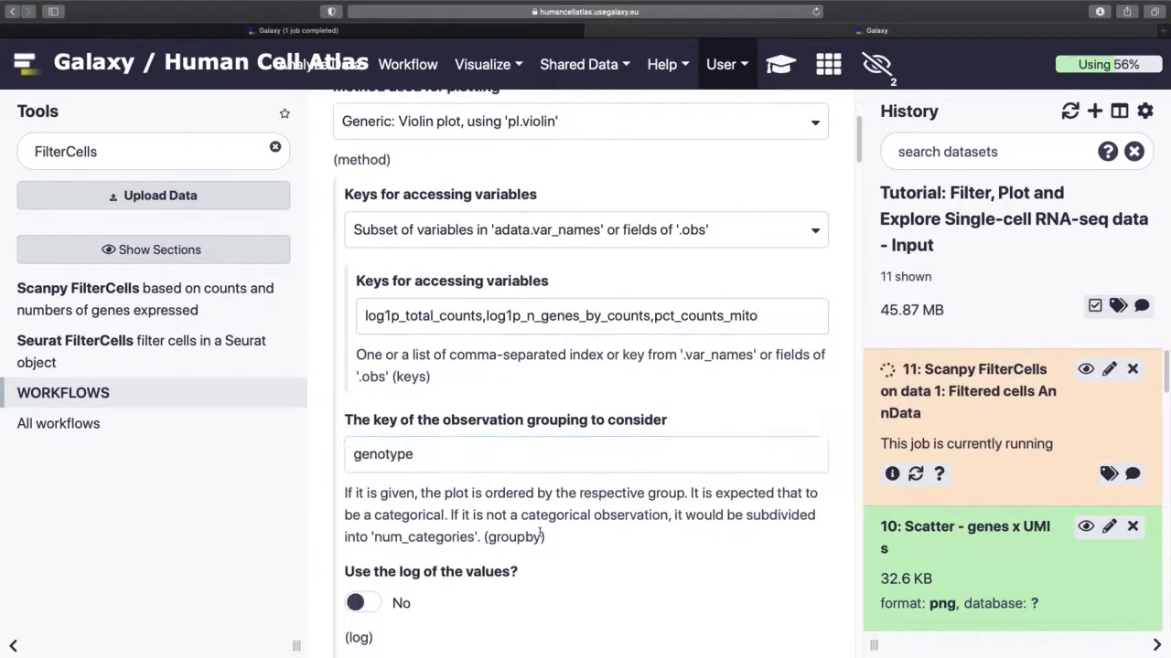
scroll(539, 532, "down", 10)
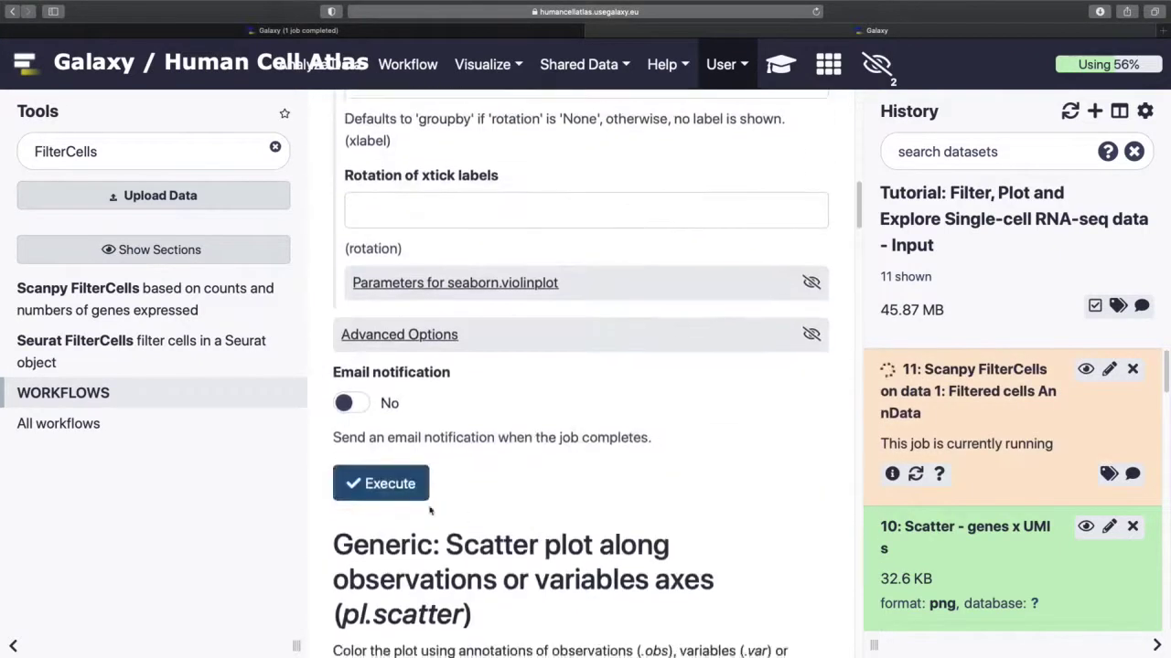
left_click(381, 484)
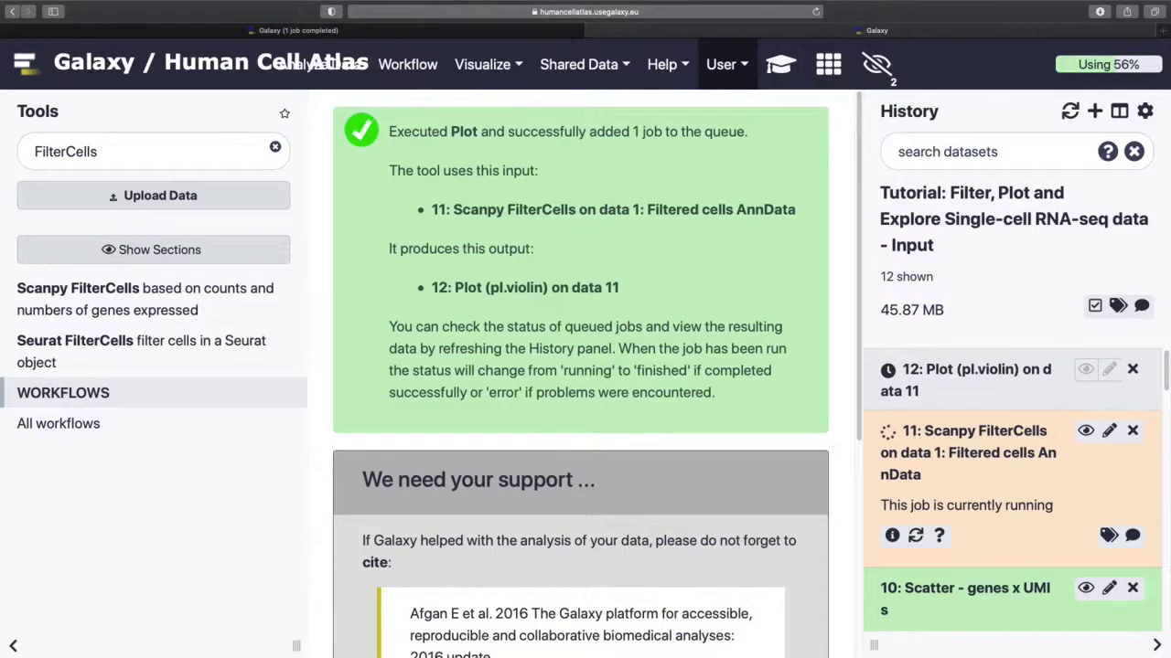
Run Inspect AnnData on dataset 11, Filtered cells AnnData, to get general information about the object.
left_click(951, 460)
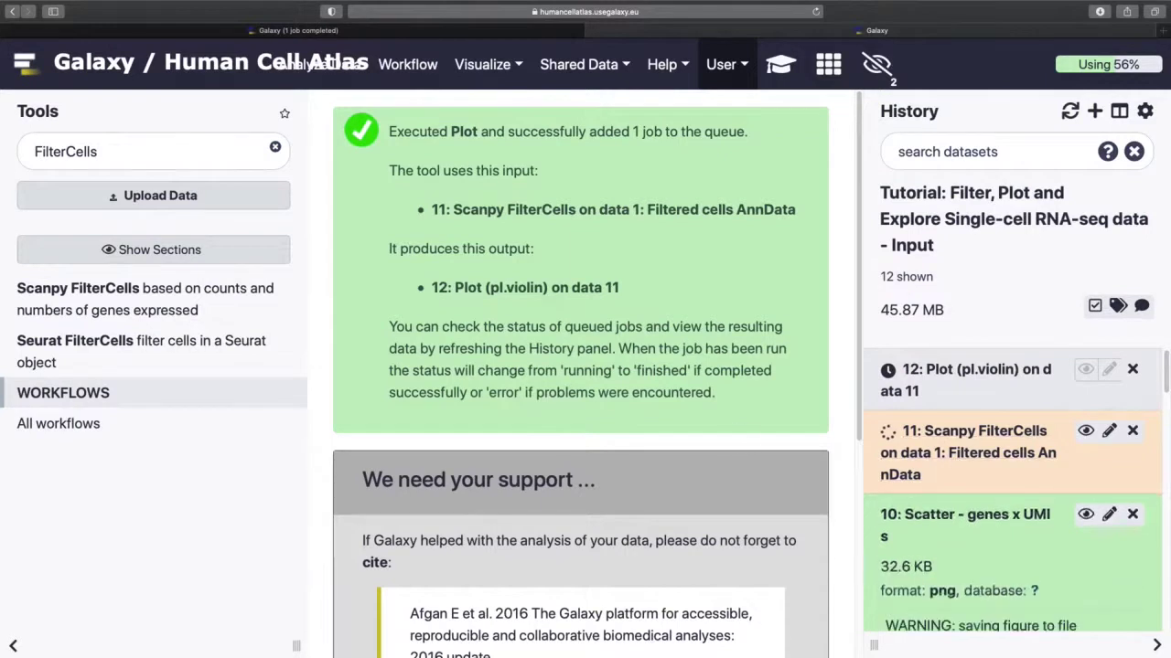
double_click(88, 163)
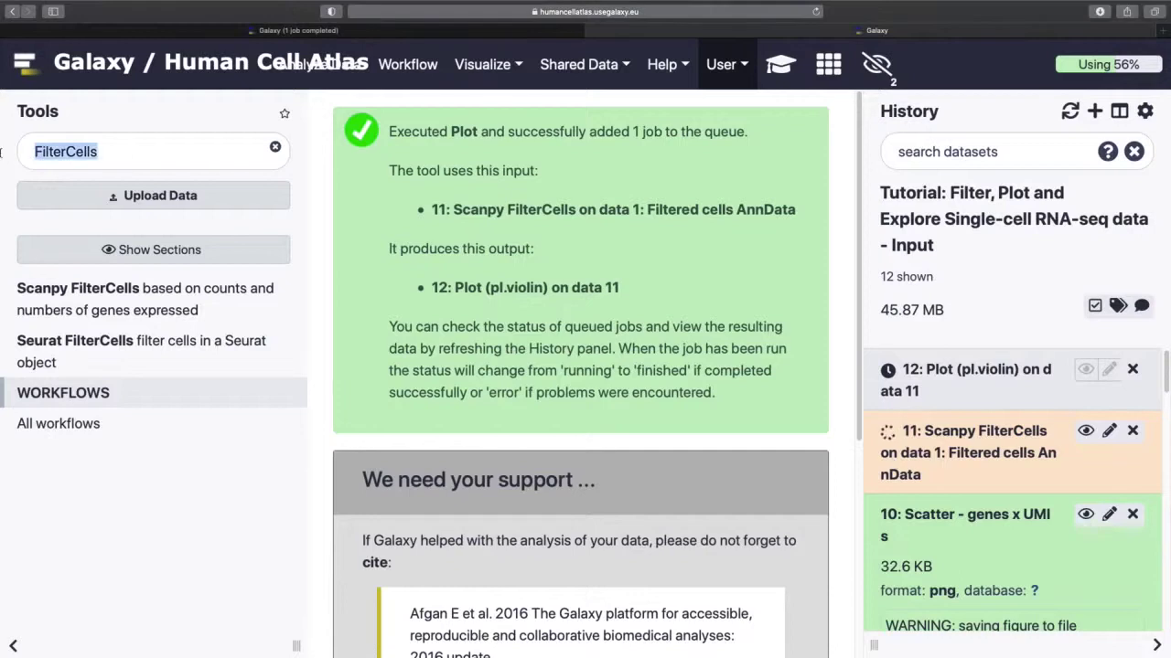
type("inspect anndata")
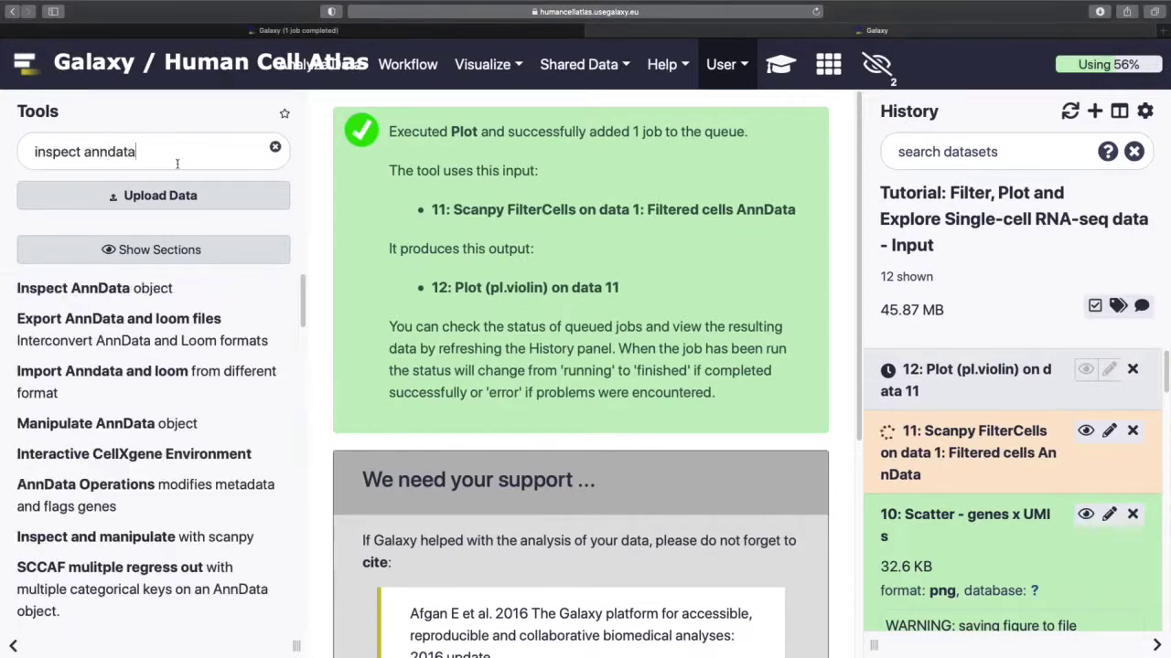
left_click(119, 288)
key("super+plus")
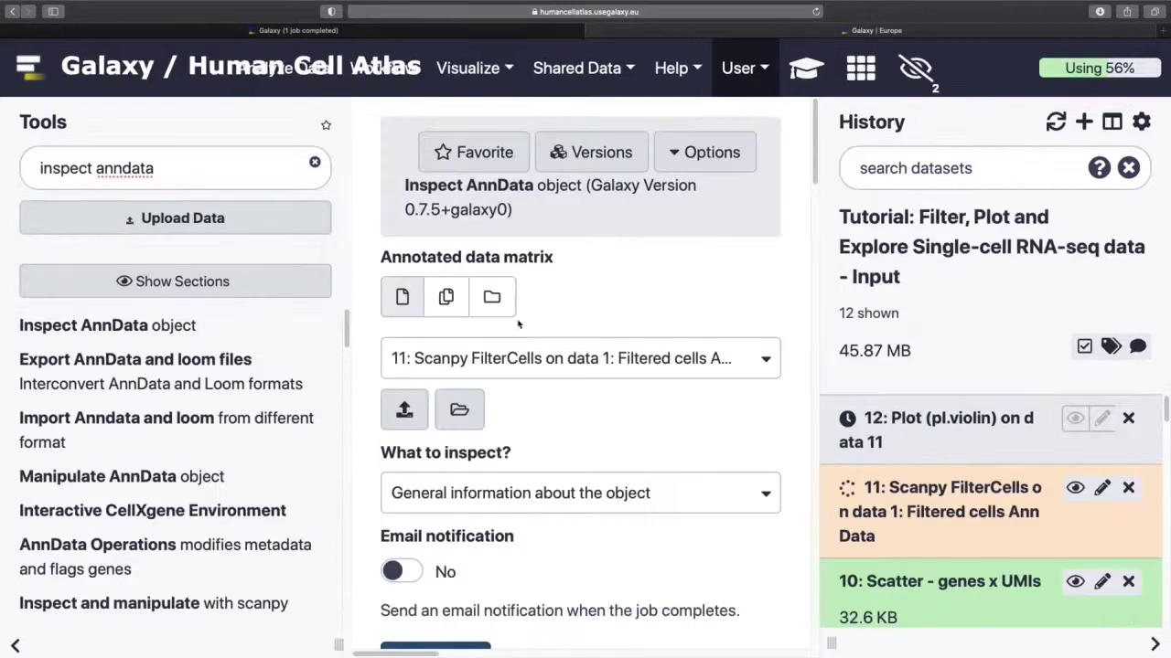
left_click(584, 371)
left_click(582, 366)
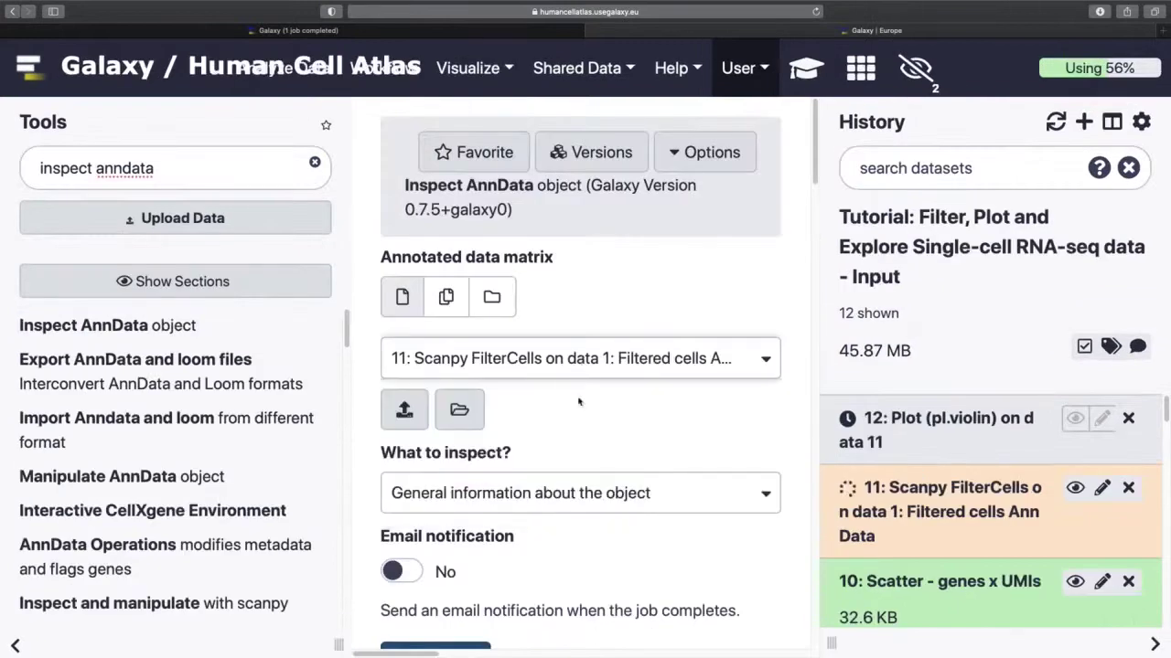
scroll(579, 436, "down", 5)
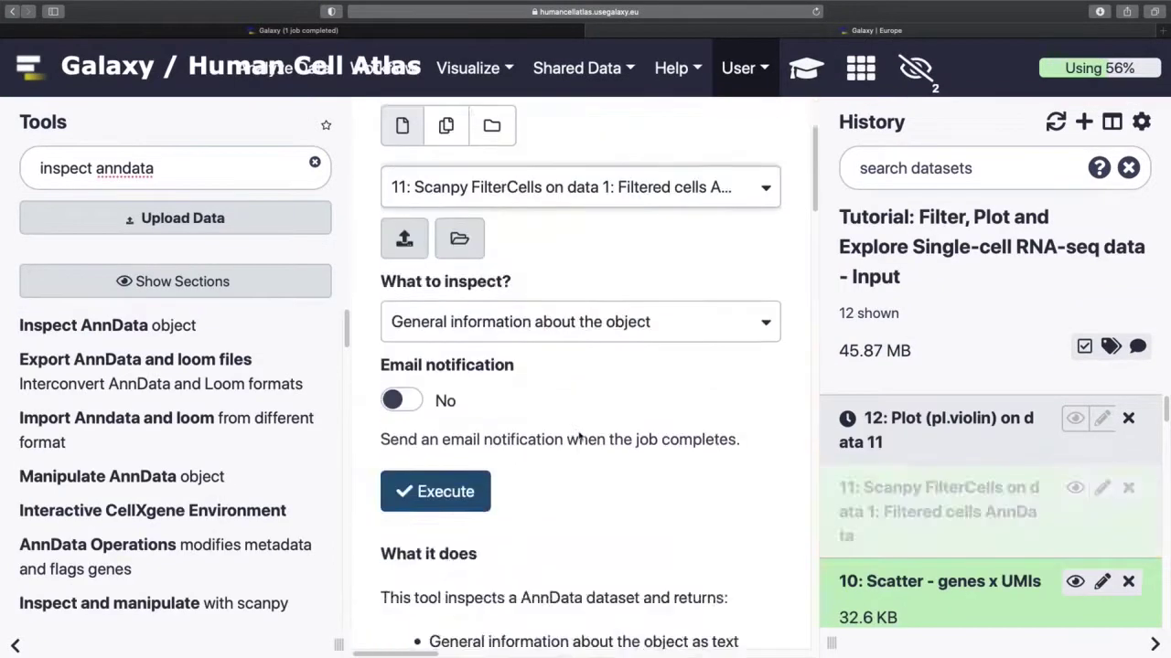
left_click(444, 439)
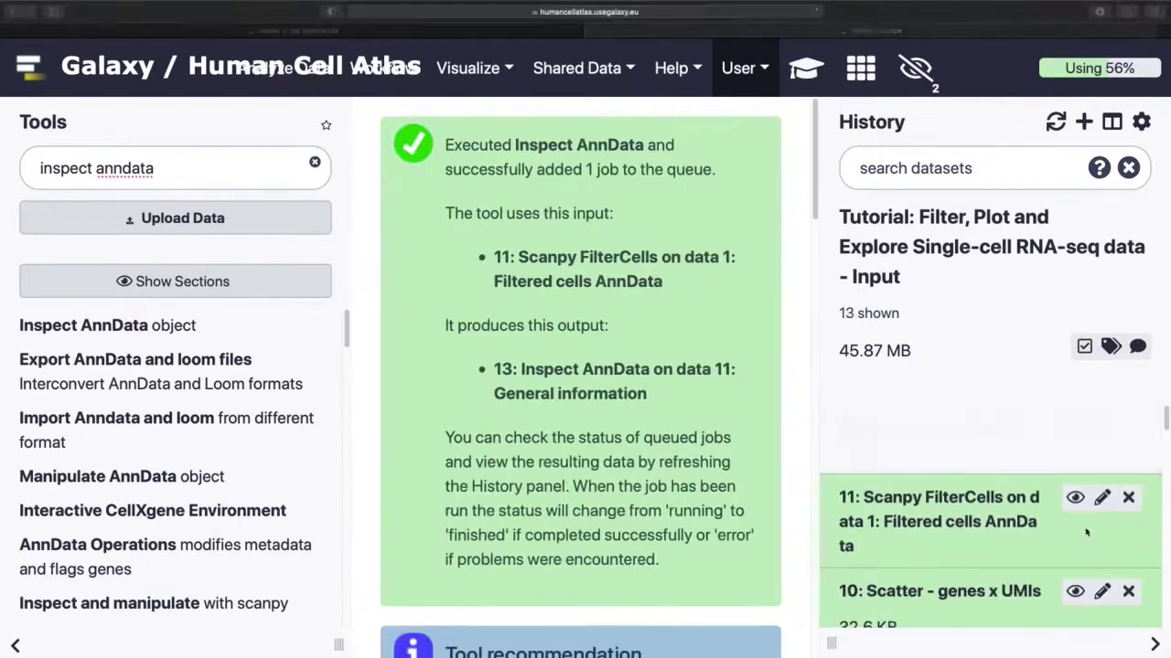
Rename dataset 11, the Scanpy FilterCells output, as Genes-filtered Object.
left_click(1074, 498)
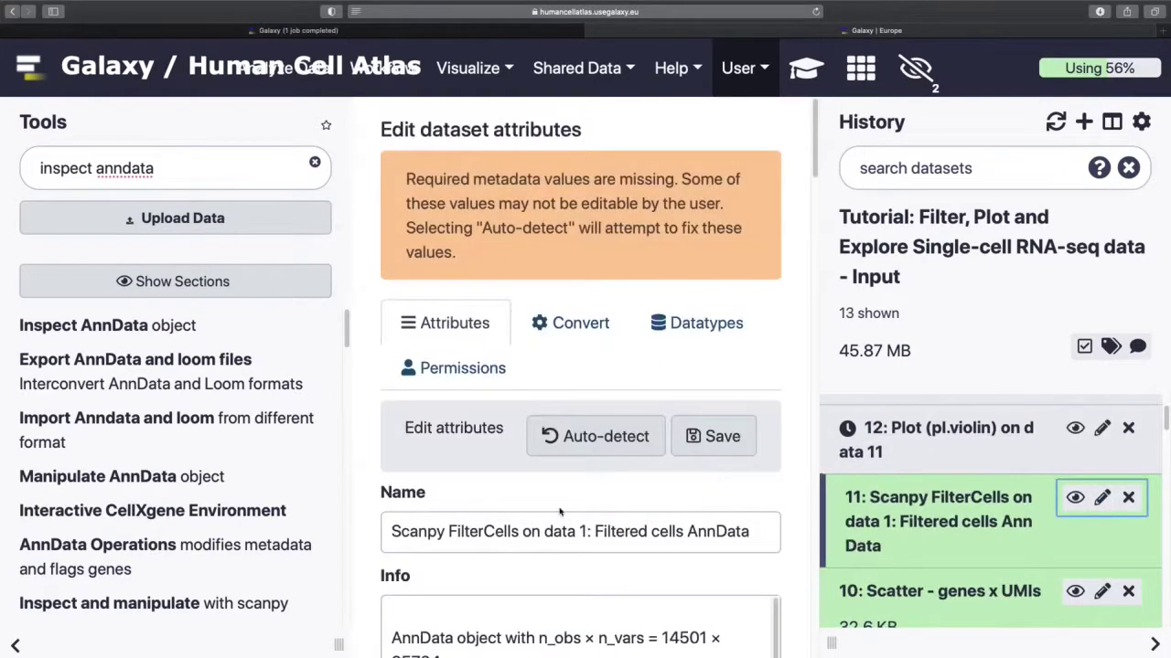
triple_click(548, 531)
type("Genes-filtered Object")
left_click(730, 427)
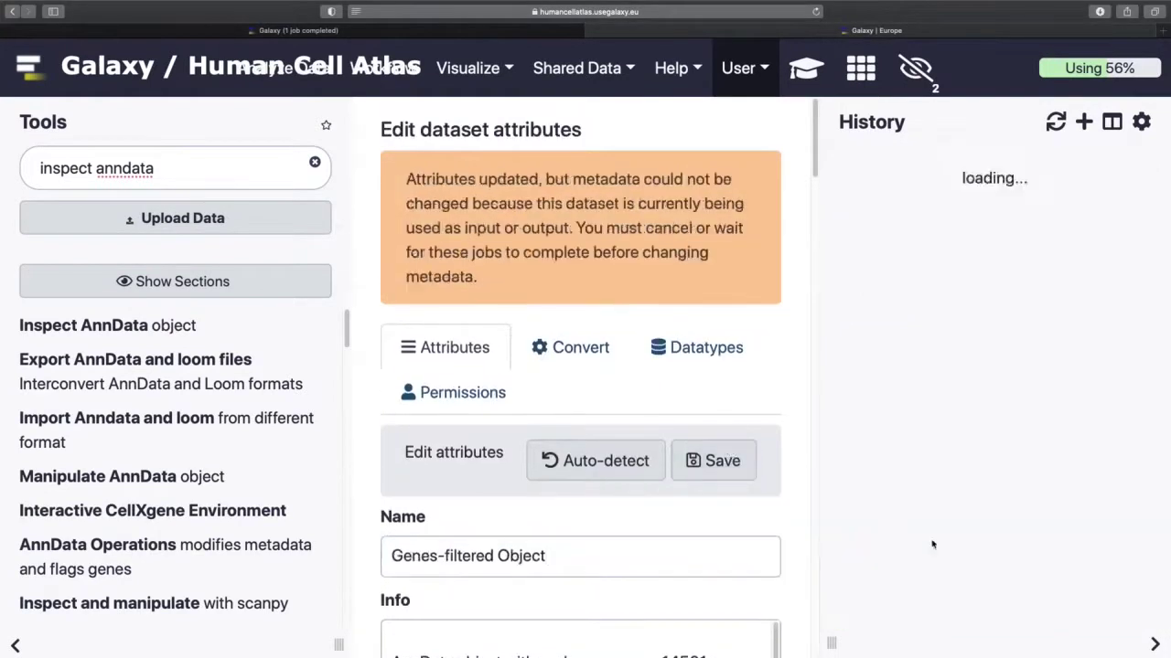
Compare the n_obs × n_vars dimensions of the Genes-filtered Object with those of the originally uploaded h5ad file.
left_click(937, 507)
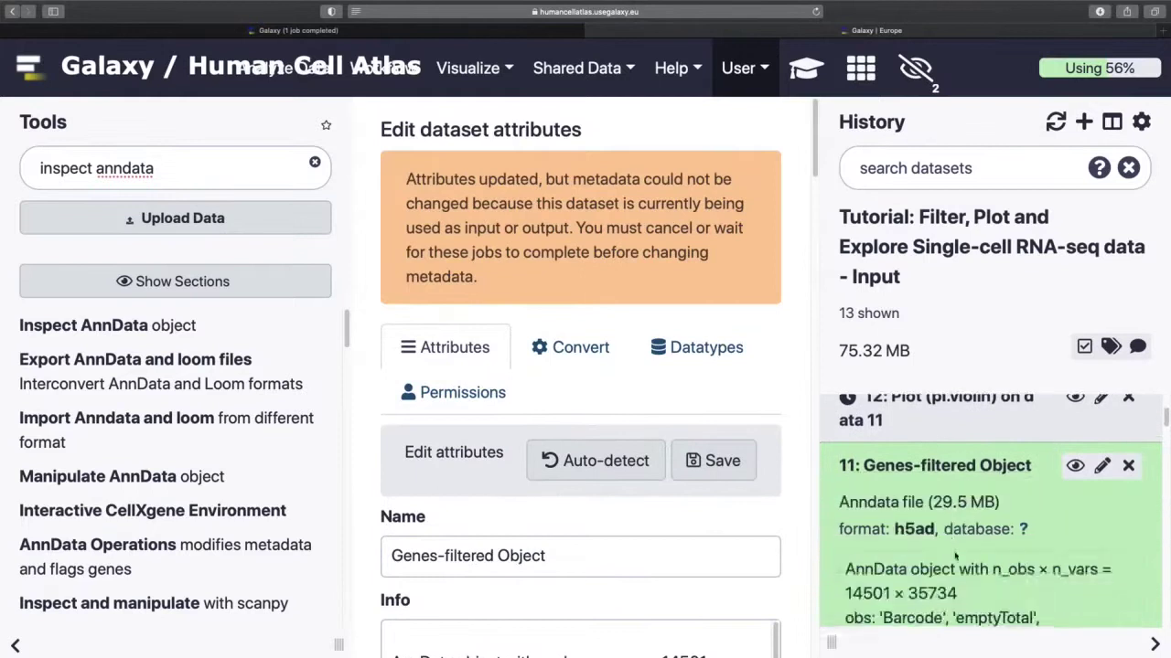
scroll(923, 498, "down", 4)
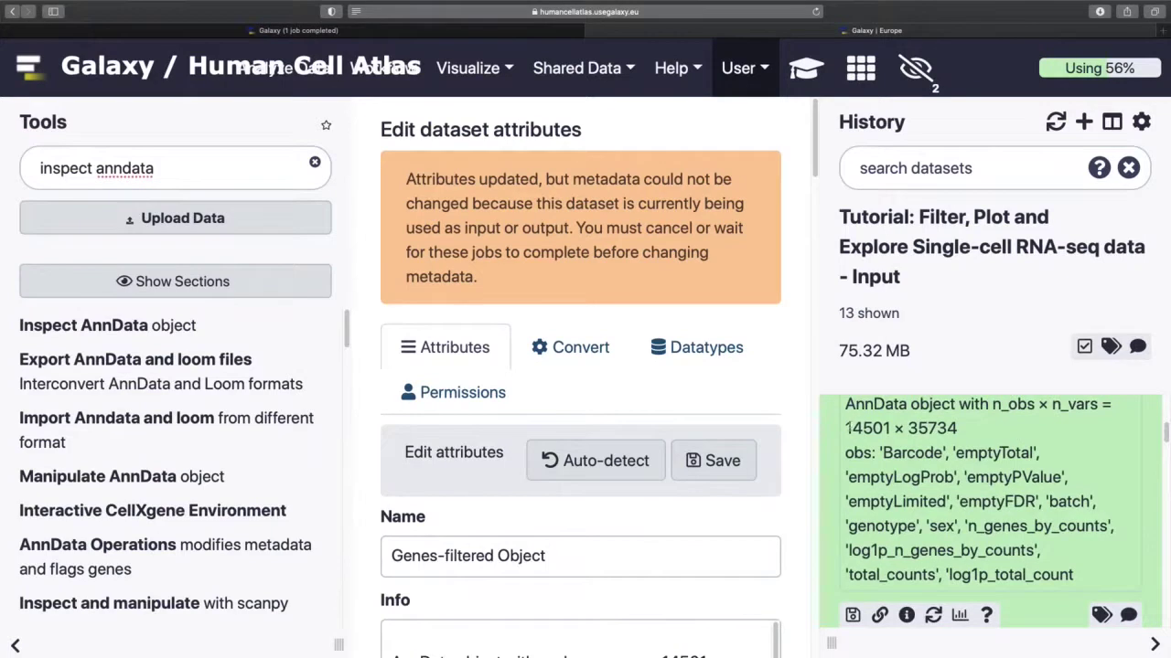
scroll(994, 444, "up", 3)
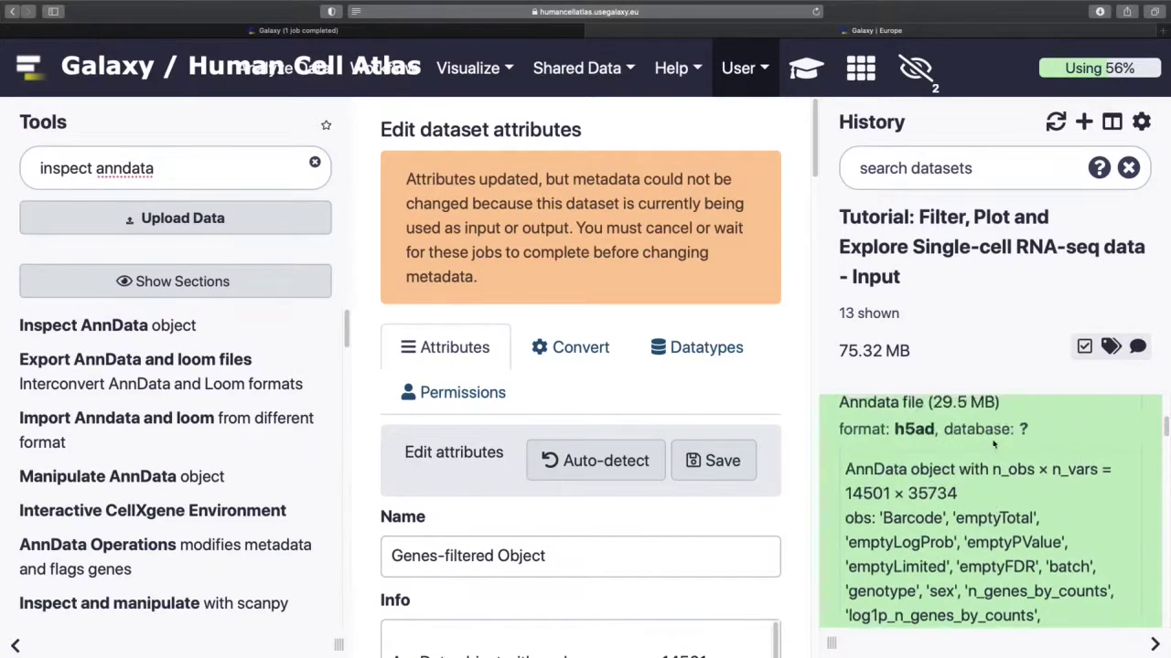
left_click(979, 483)
scroll(979, 512, "down", 10)
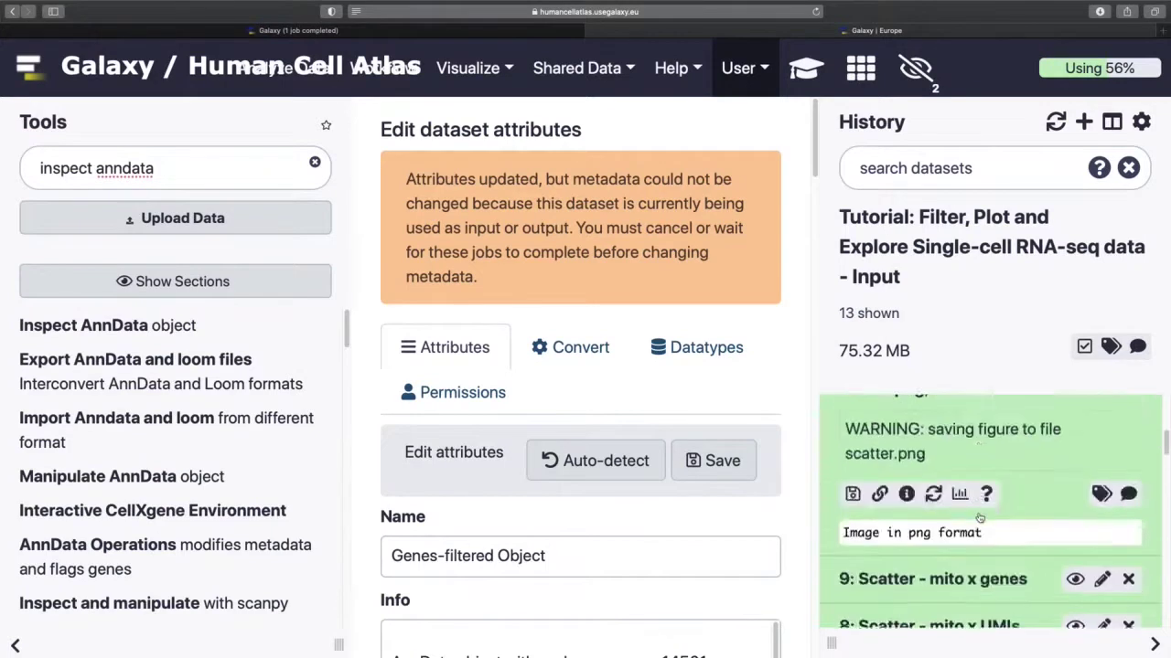
scroll(979, 517, "down", 10)
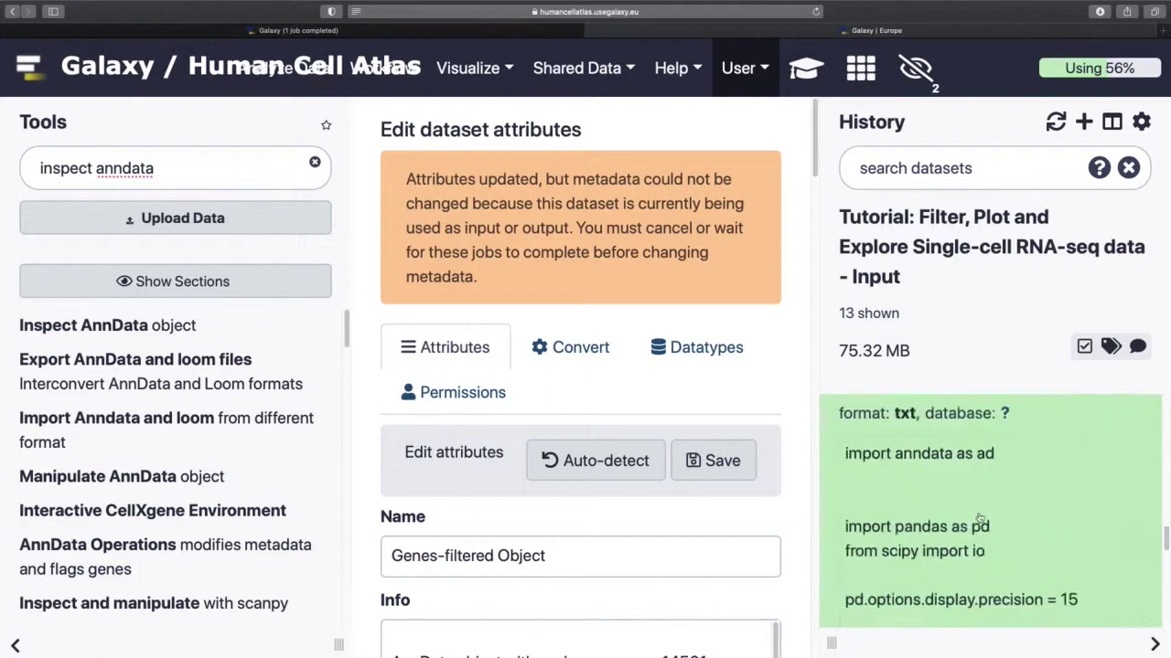
scroll(979, 518, "up", 1)
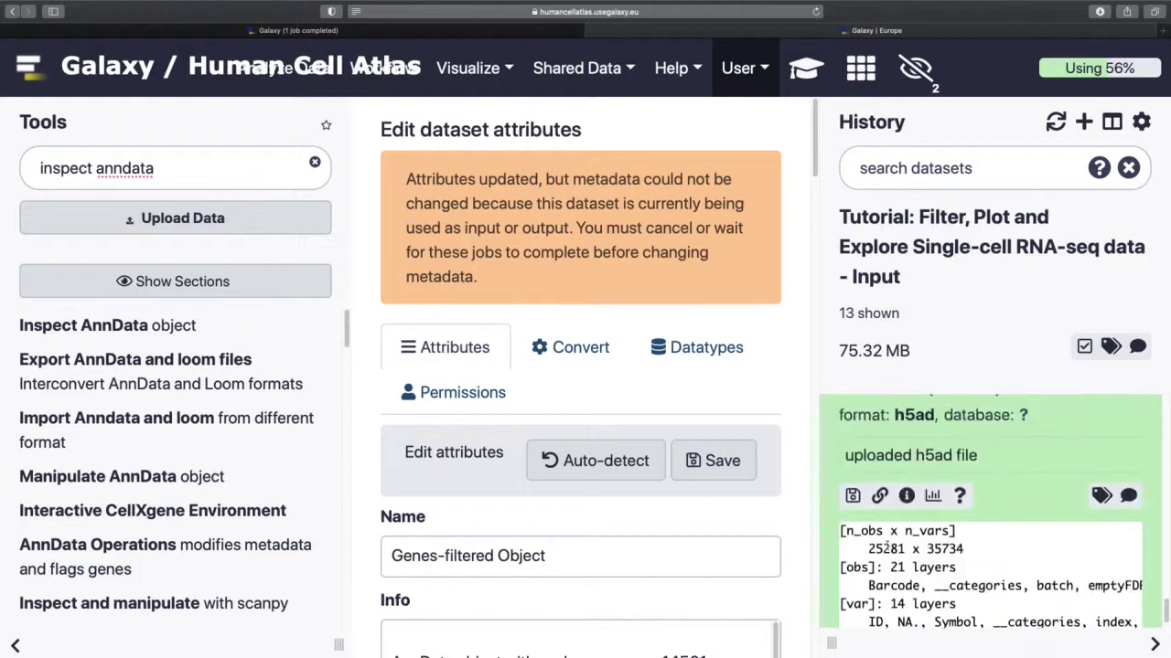
left_click_drag(902, 548, 963, 549)
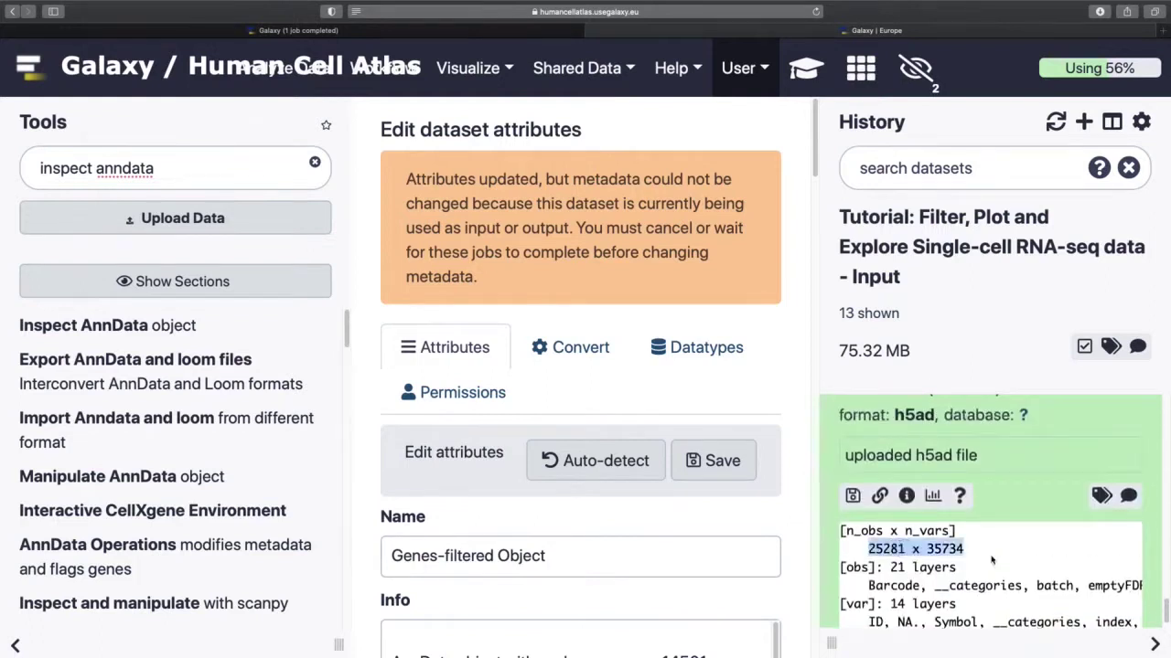
scroll(931, 528, "up", 20)
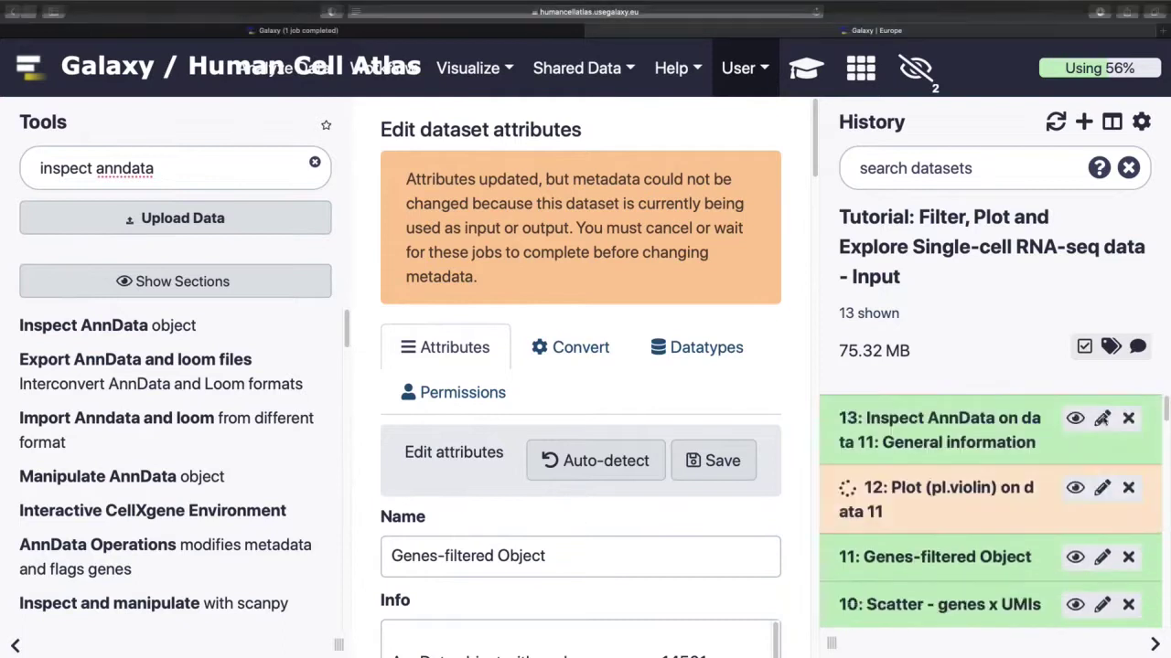
Rename dataset 13, the Inspect AnnData general information output, as General - Filterbygenes.
left_click(1103, 423)
triple_click(523, 381)
type("General - Filterbygenes")
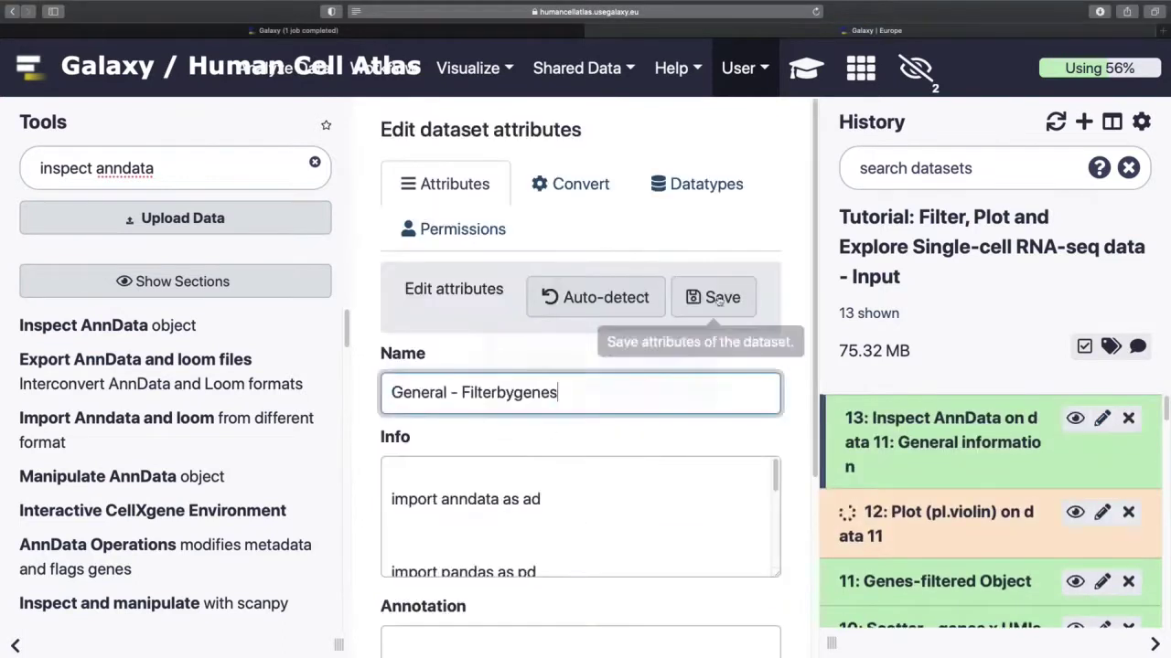
left_click(719, 301)
Rename dataset 12, the violin plot of the filtered data, as Violin - Filterbygenes.
left_click(1102, 455)
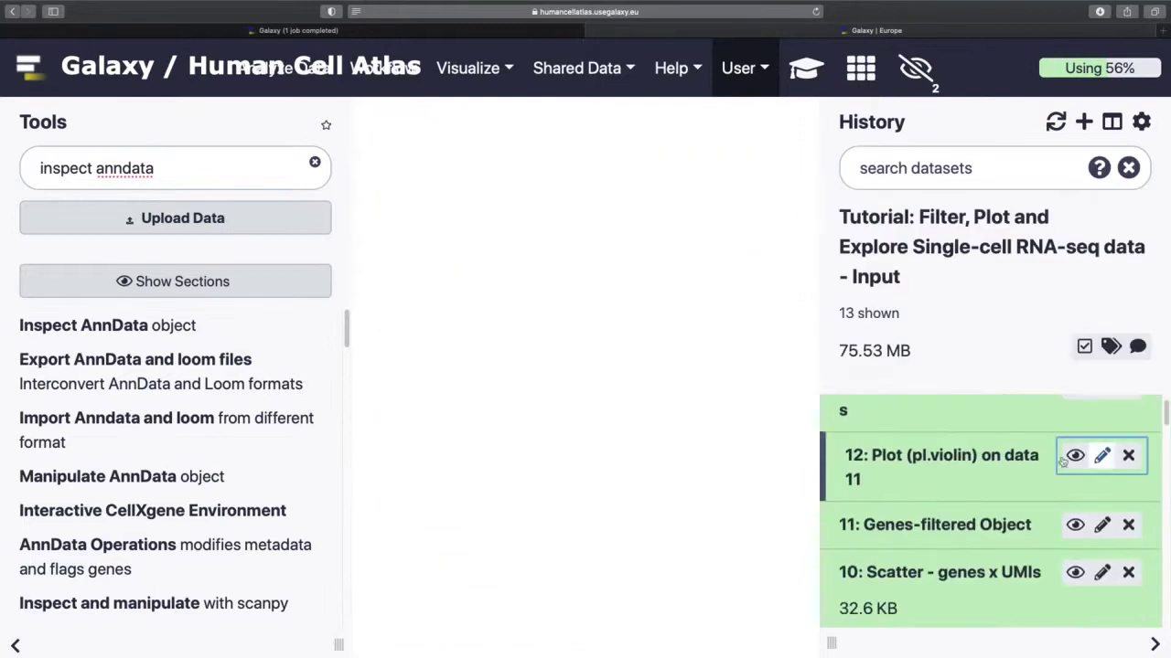
triple_click(567, 393)
type("Violin - Filterbygenes")
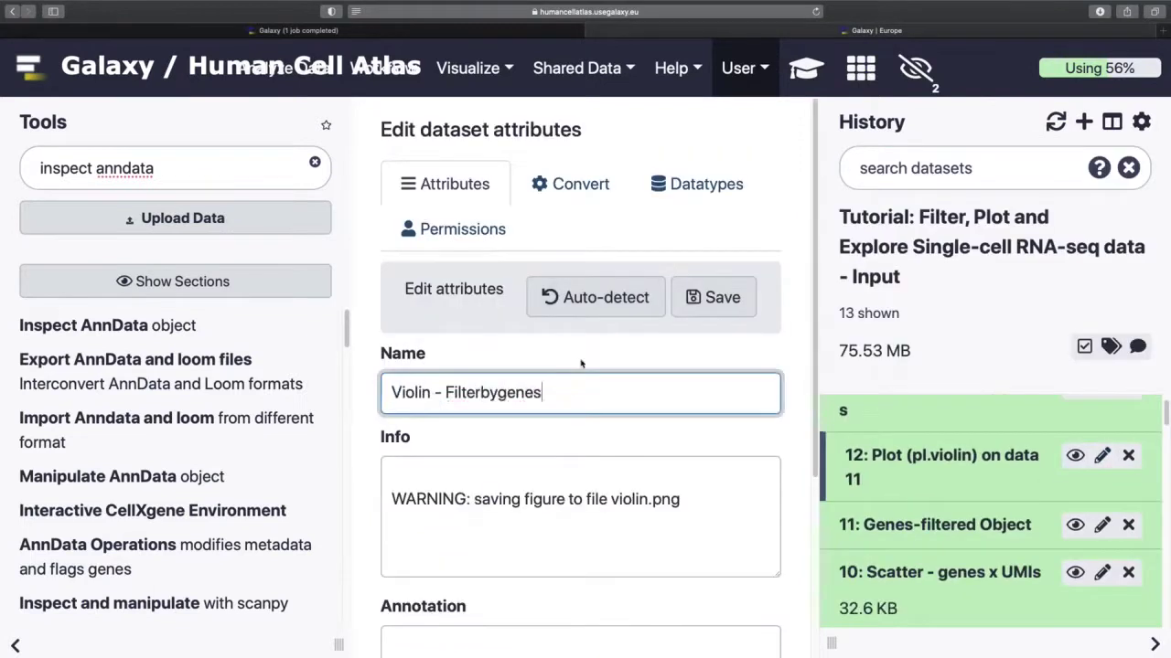
left_click(706, 302)
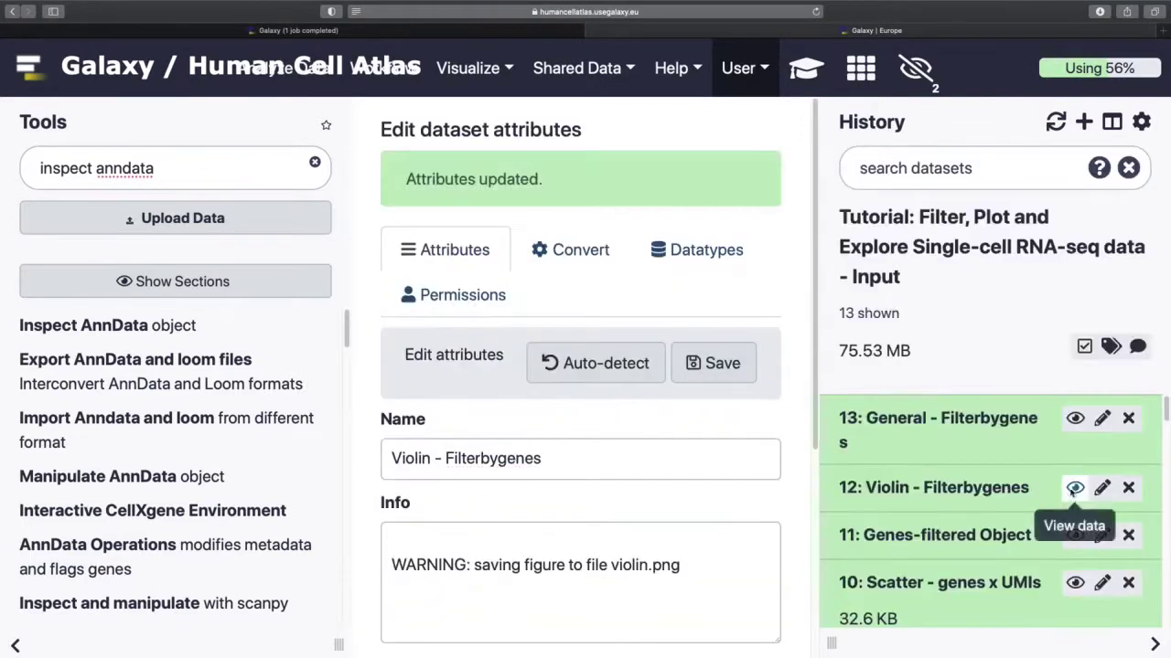
View the Violin - Filterbygenes plot across total counts, genes by counts and mitochondrial percentage for both genotypes.
left_click(1075, 488)
scroll(627, 370, "right", 10)
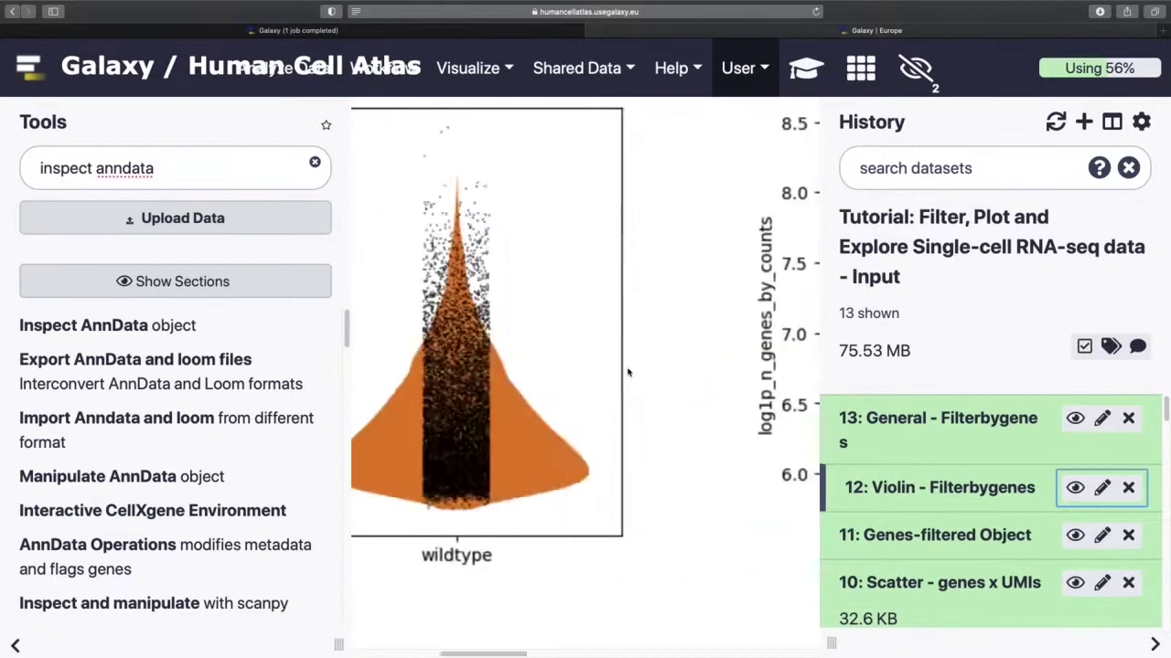
scroll(627, 371, "right", 10)
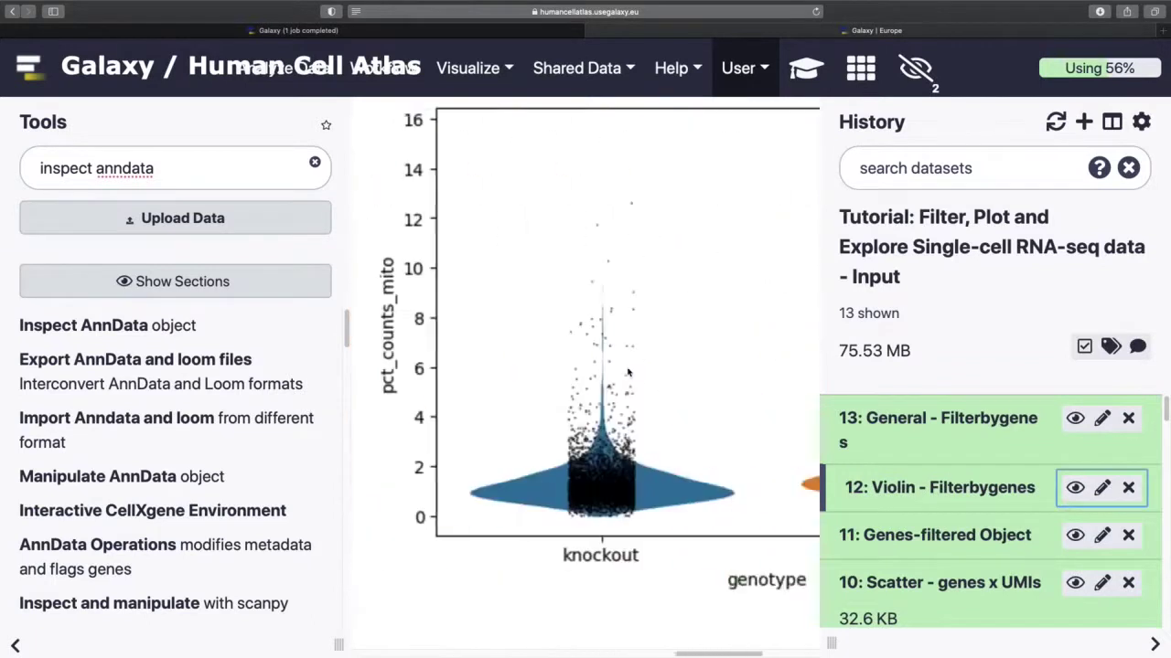
scroll(628, 373, "left", 10)
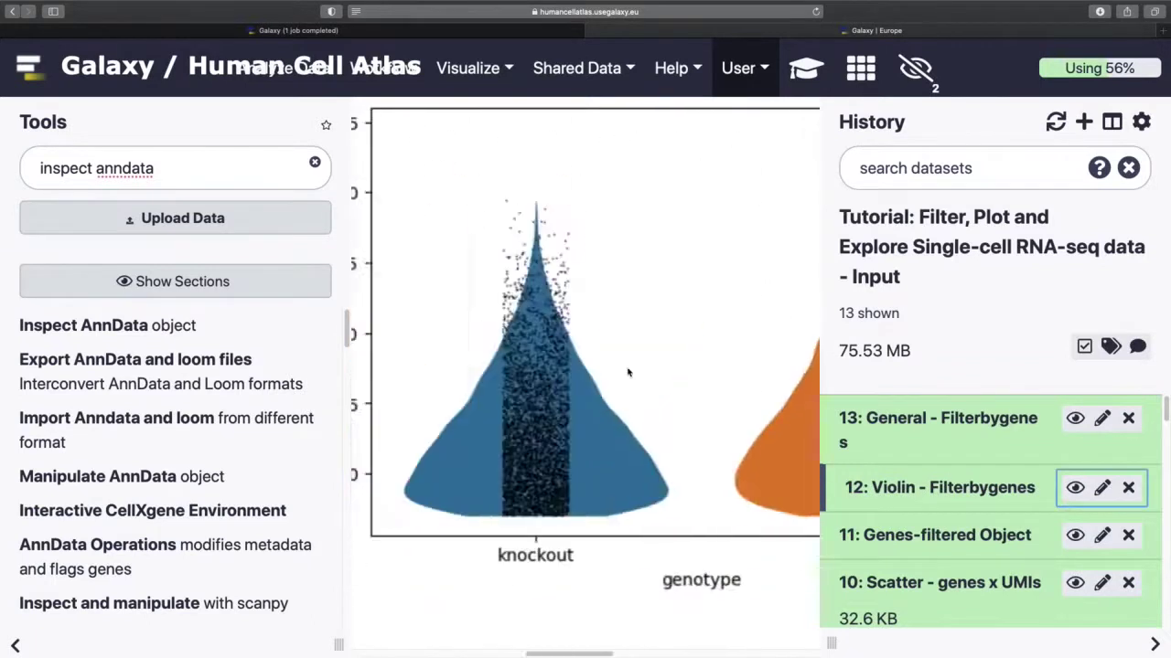
scroll(627, 372, "left", 5)
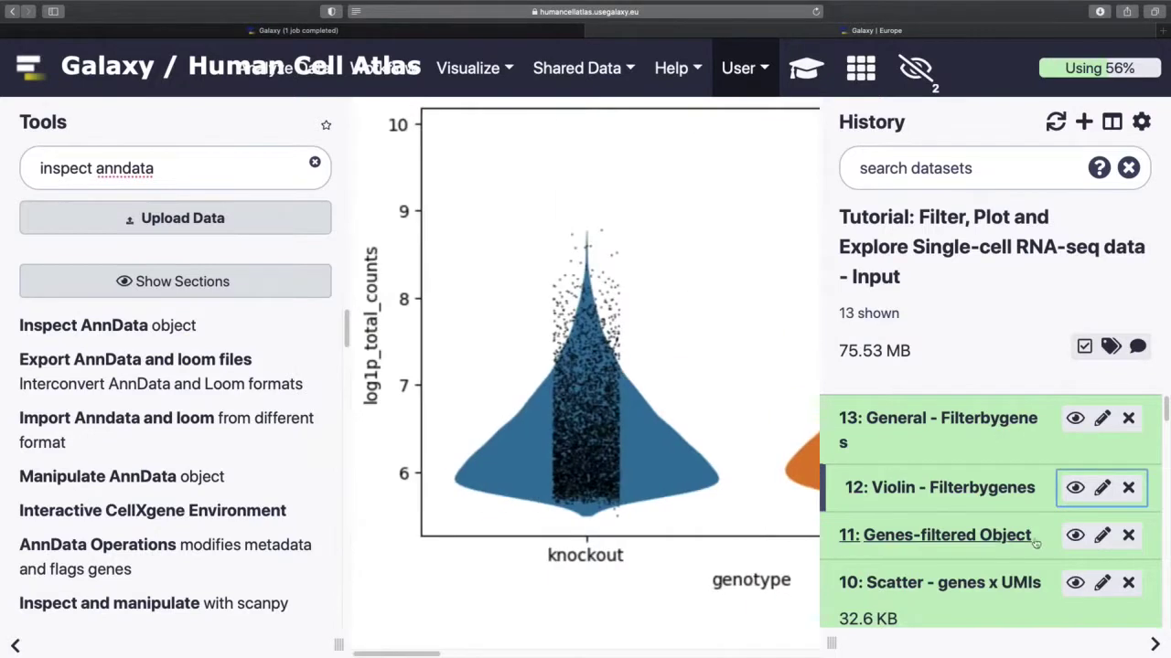
Show the hidden Scratchbook windows and close the Violin - sex - log and Violin - batch - log plots.
left_click(915, 69)
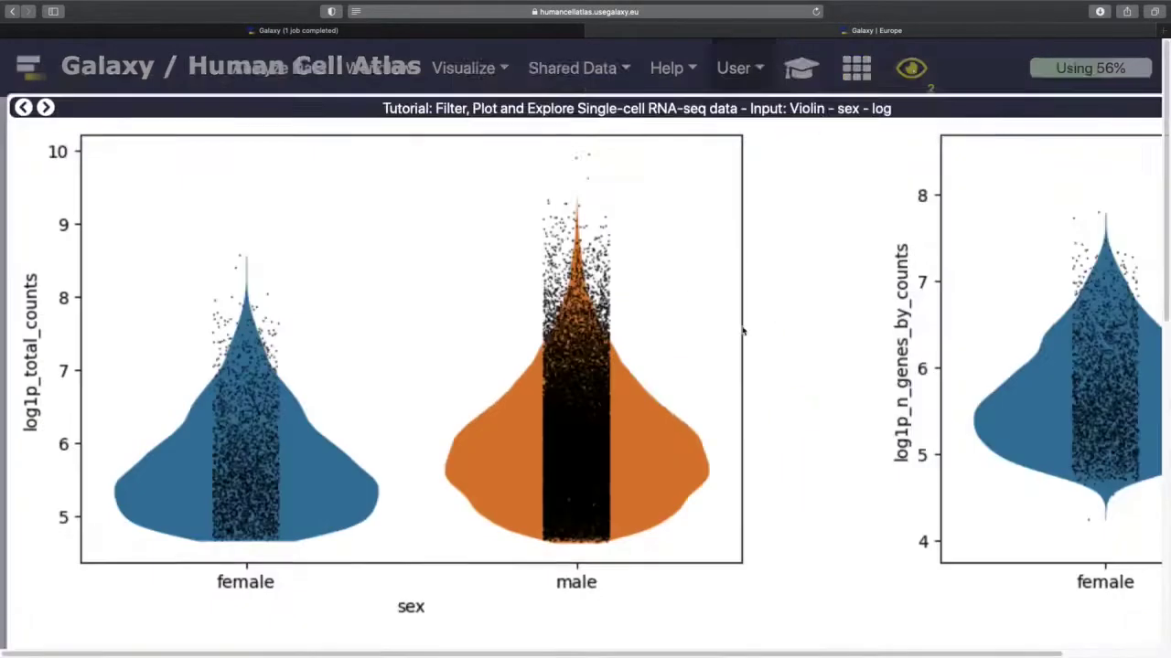
scroll(742, 331, "down", 10)
scroll(743, 331, "up", 5)
scroll(743, 331, "down", 4)
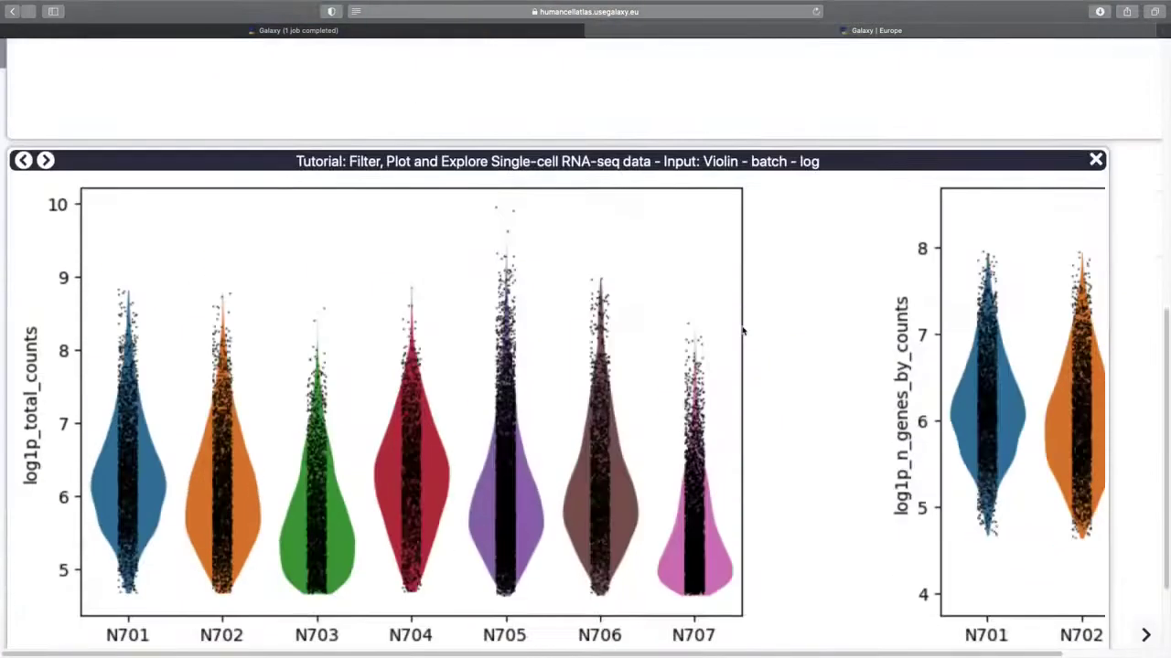
scroll(692, 405, "up", 6)
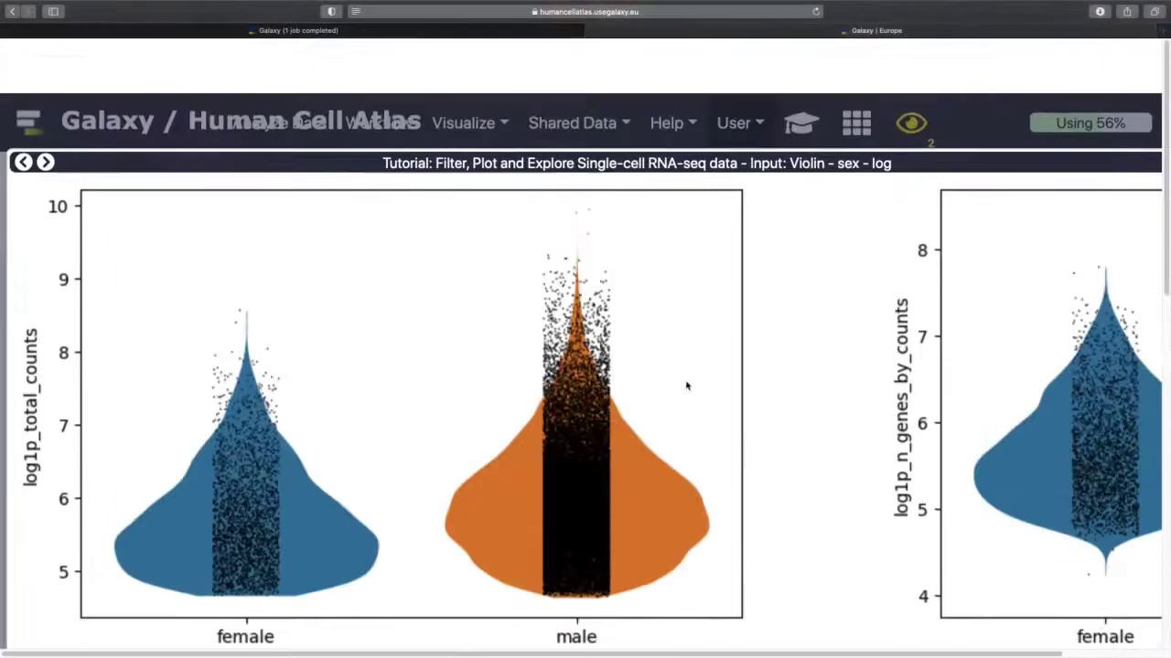
left_click(356, 86)
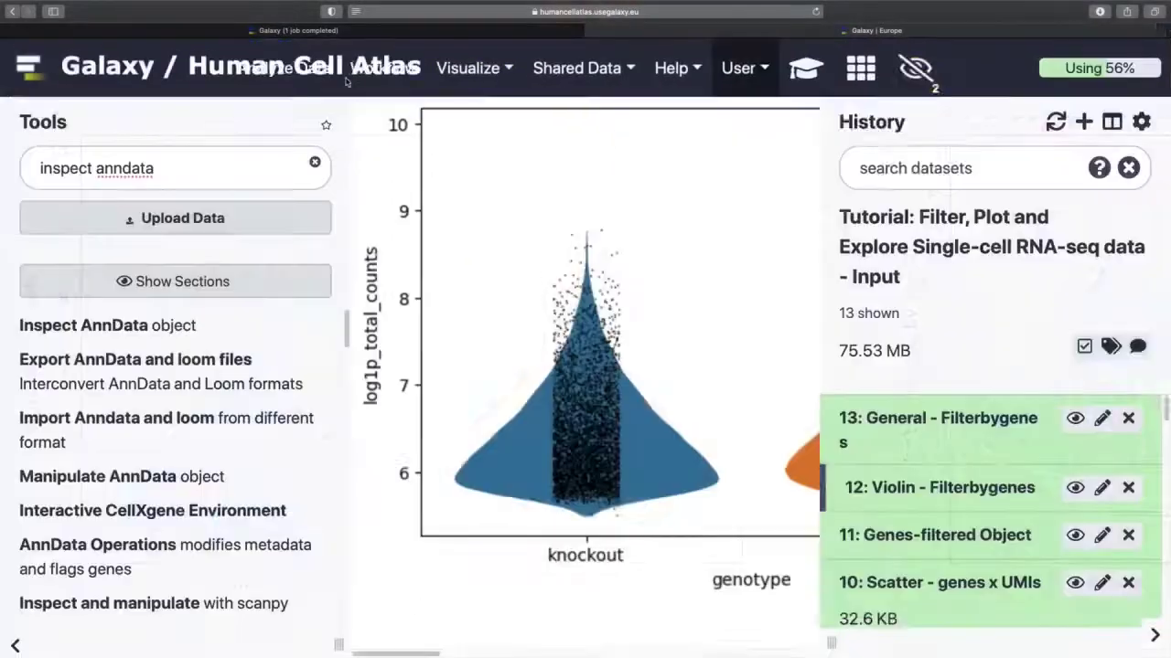
left_click(915, 69)
scroll(1102, 271, "right", 4)
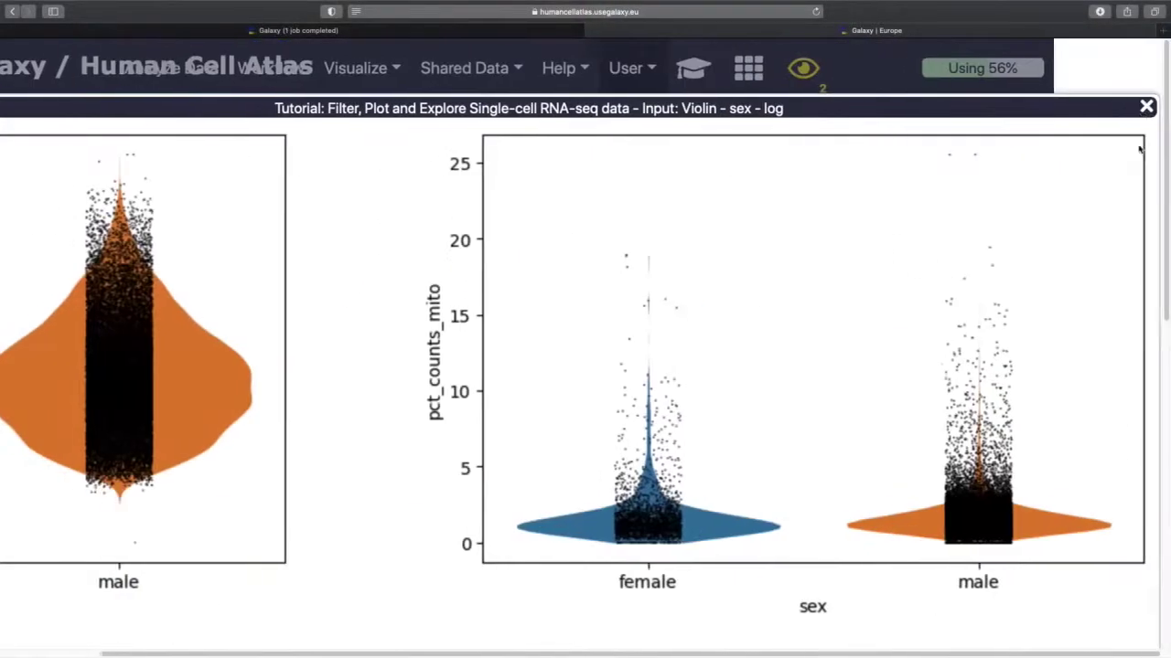
scroll(1095, 137, "down", 4)
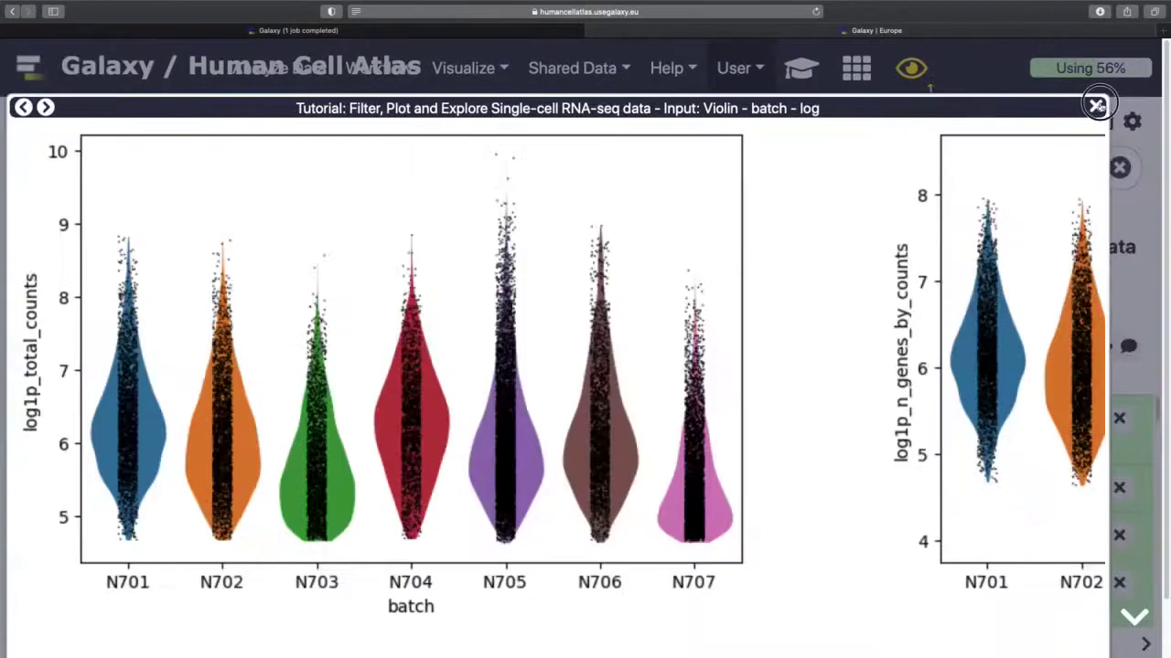
left_click(1095, 107)
Enable the Scratchbook and open dataset 5, Violin - genotype - log, in it.
scroll(1033, 491, "down", 10)
scroll(1034, 491, "up", 4)
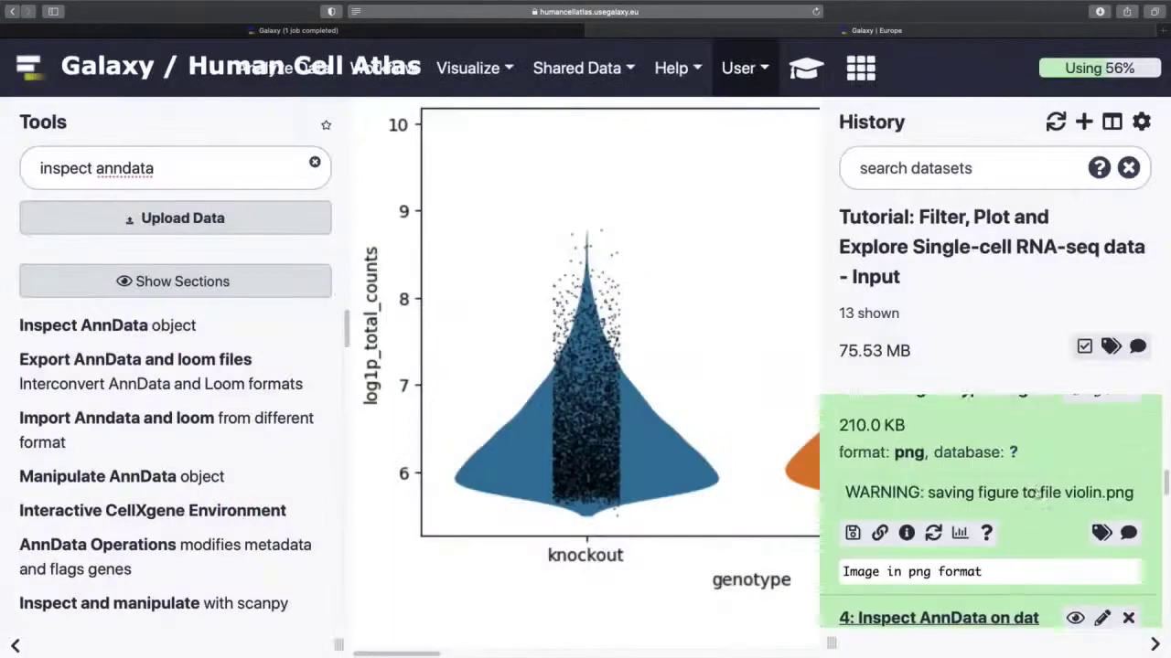
left_click(1073, 463)
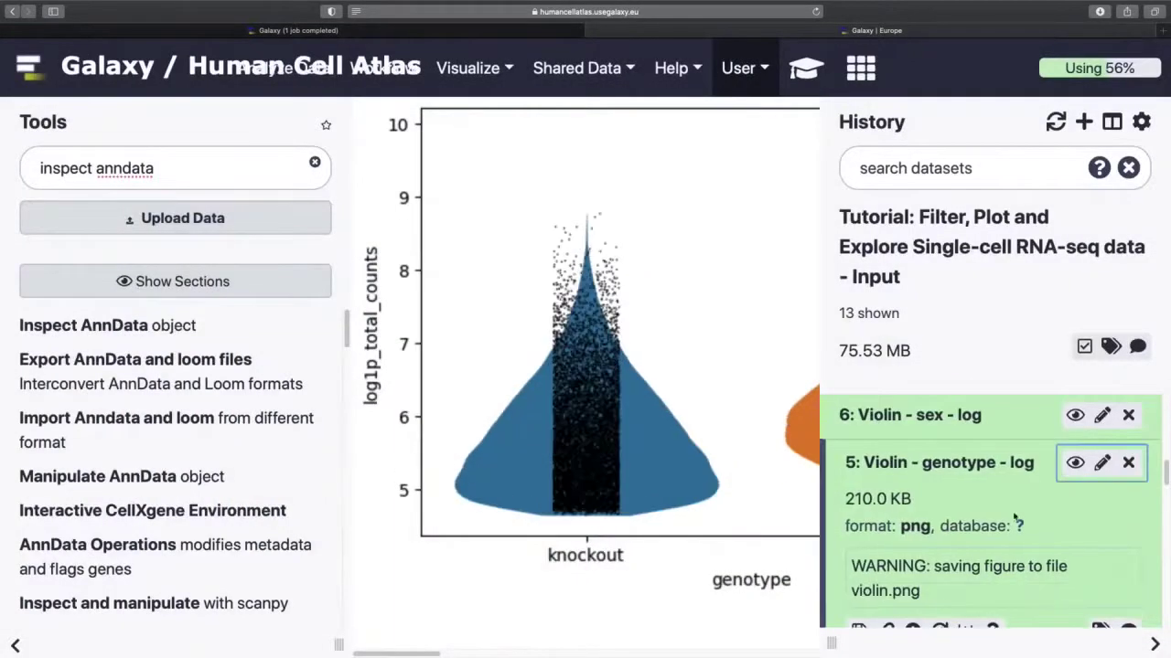
left_click(859, 69)
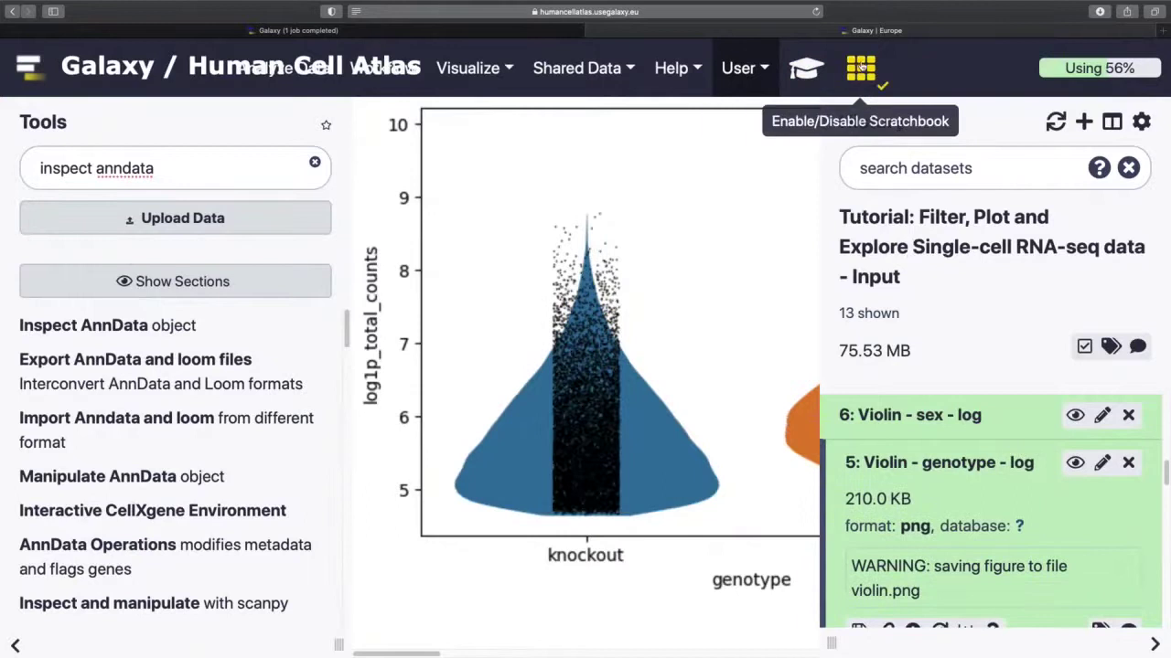
left_click(1075, 462)
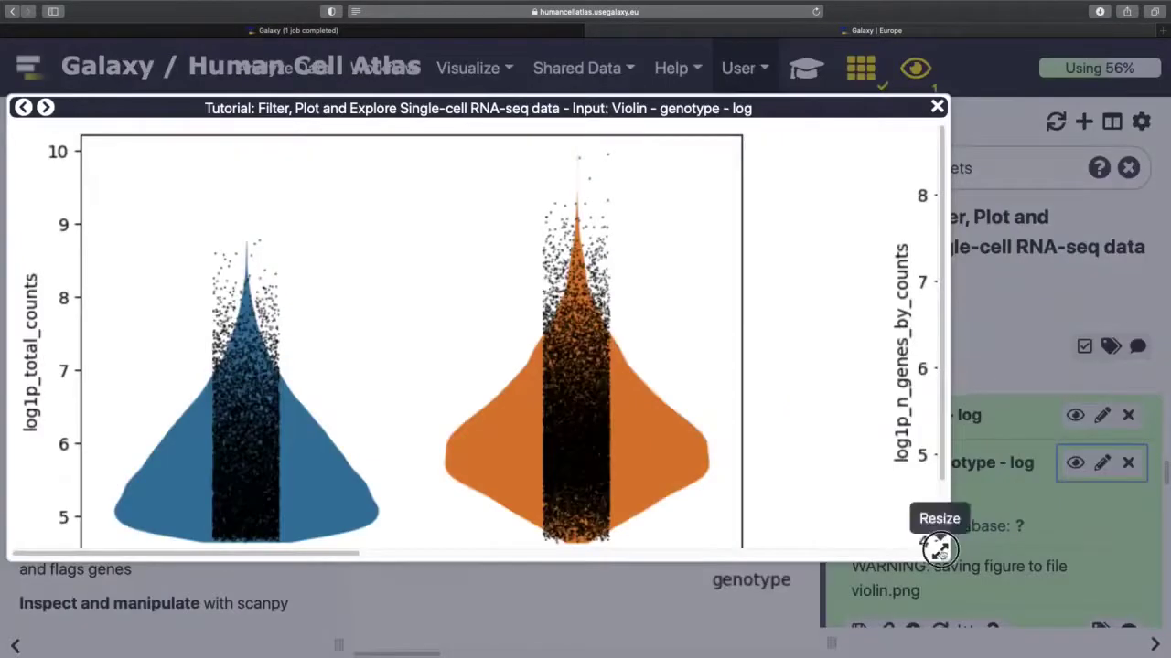
Narrow the Violin - genotype - log window and open dataset 12, Violin - Filterbygenes, in the Scratchbook too.
left_click_drag(940, 551, 779, 549)
left_click(996, 479)
scroll(997, 479, "up", 3)
scroll(997, 478, "up", 2)
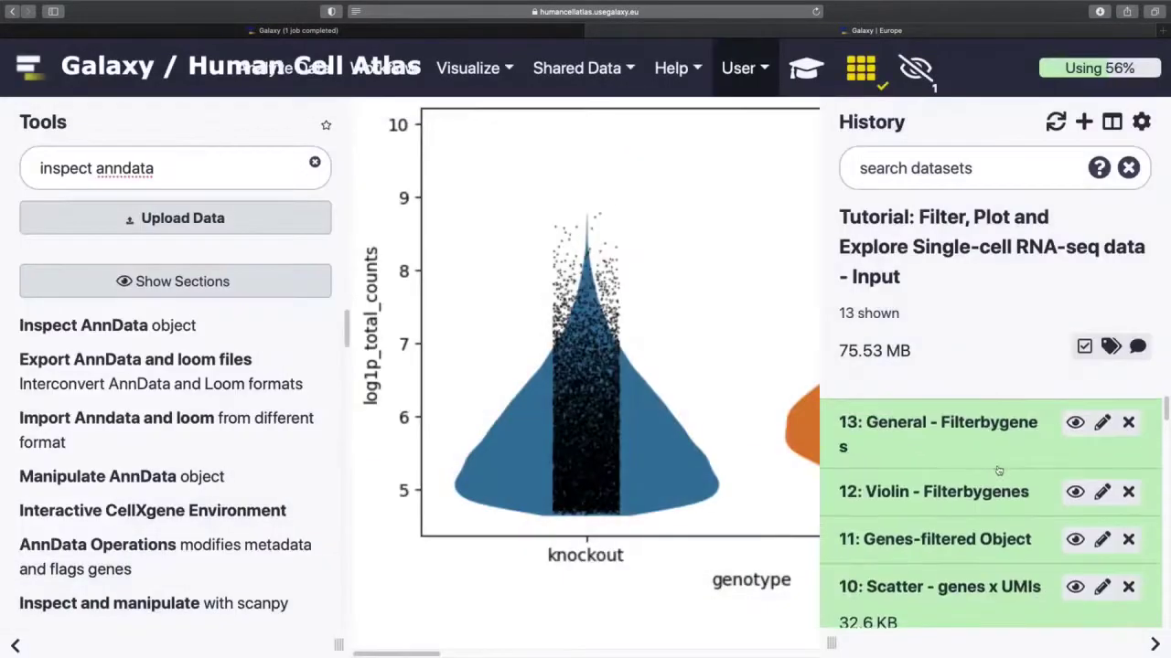
left_click(1071, 487)
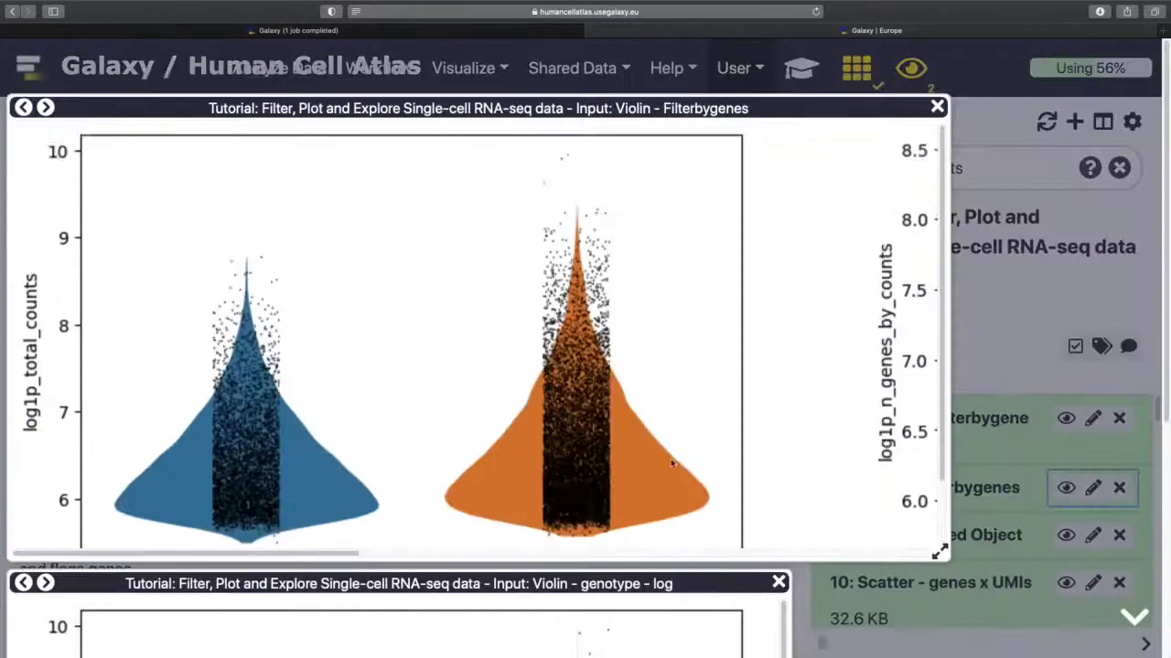
Widen both Scratchbook windows and compare the log1p_total_counts violins of Violin - Filterbygenes and Violin - genotype - log.
scroll(659, 530, "down", 5)
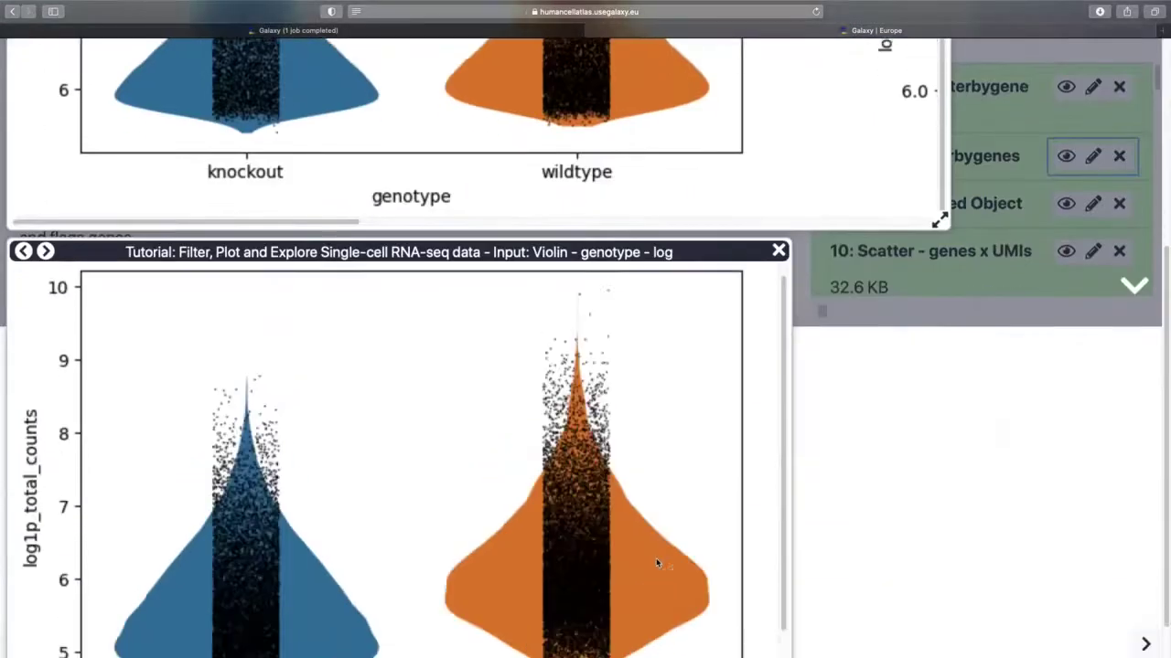
scroll(655, 564, "up", 4)
scroll(656, 565, "down", 4)
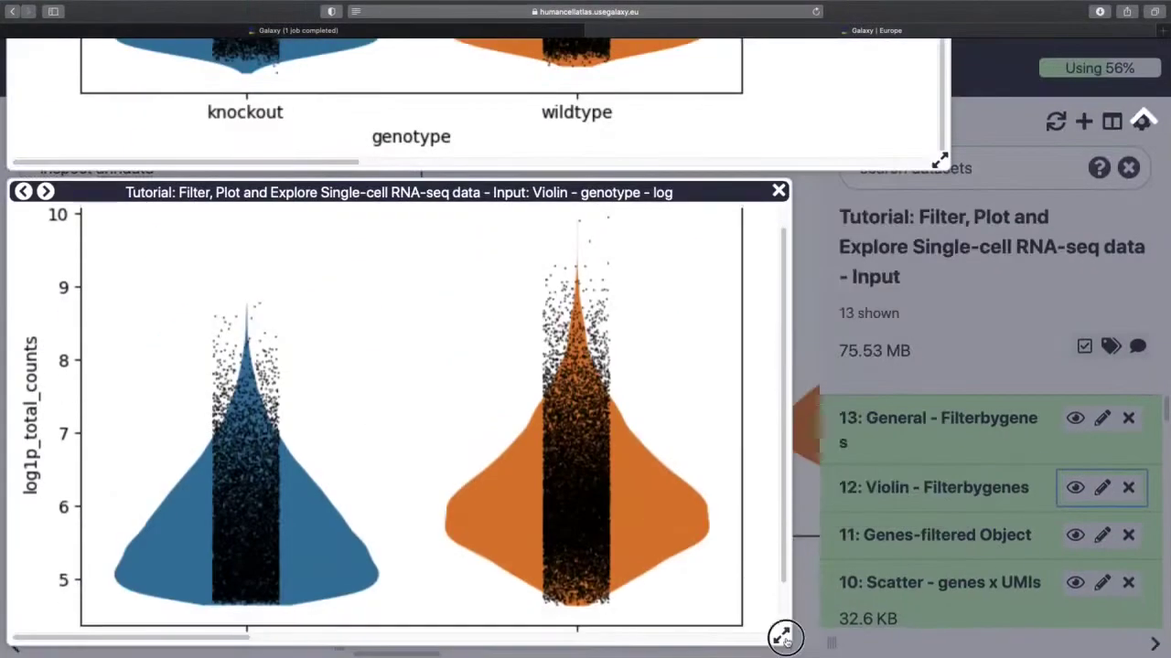
left_click_drag(784, 638, 1097, 637)
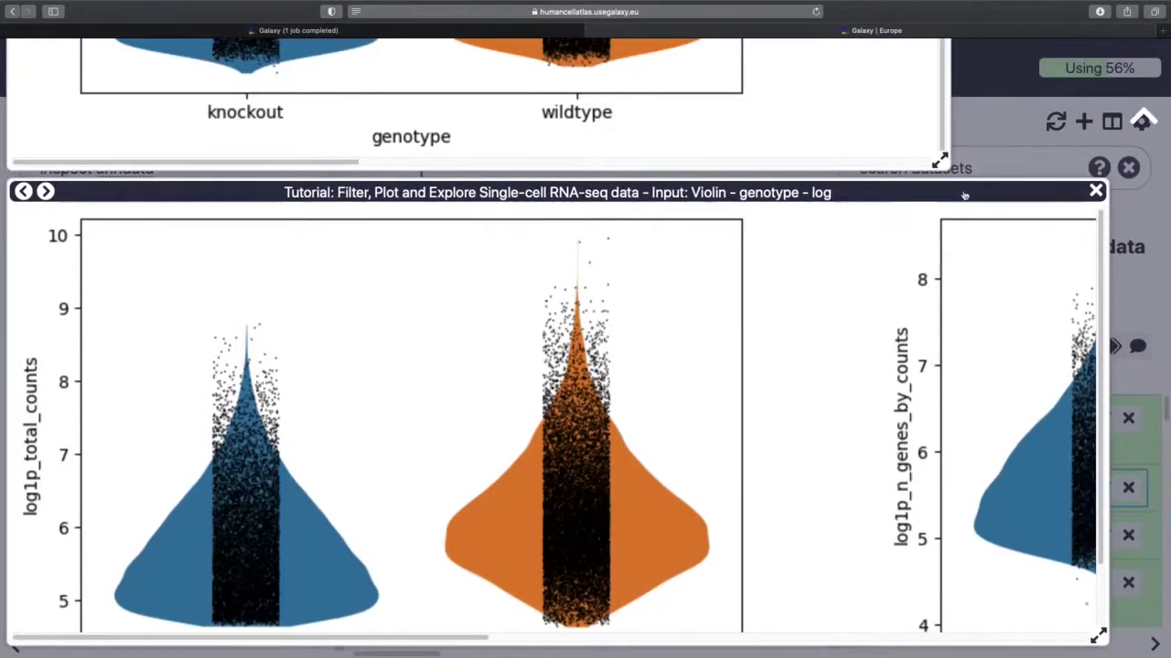
scroll(1121, 217, "up", 6)
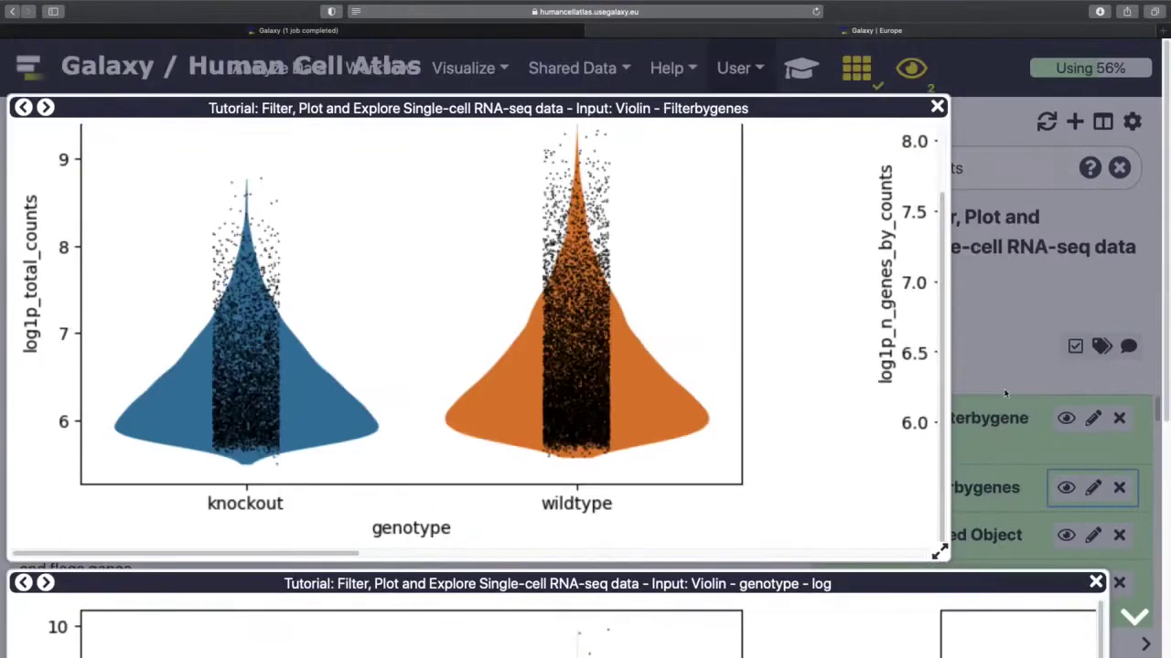
left_click_drag(939, 553, 1095, 560)
Compare the log1p_n_genes_by_counts violins for knockout and wildtype in the plots before and after gene filtering.
scroll(933, 471, "right", 10)
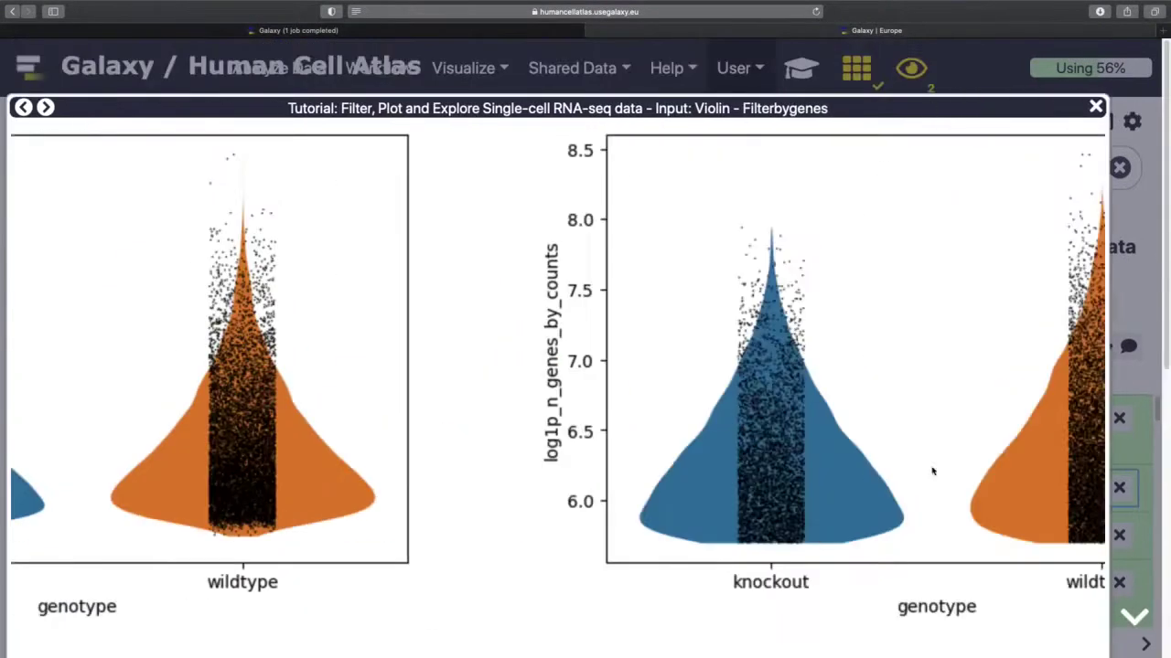
scroll(1161, 453, "down", 6)
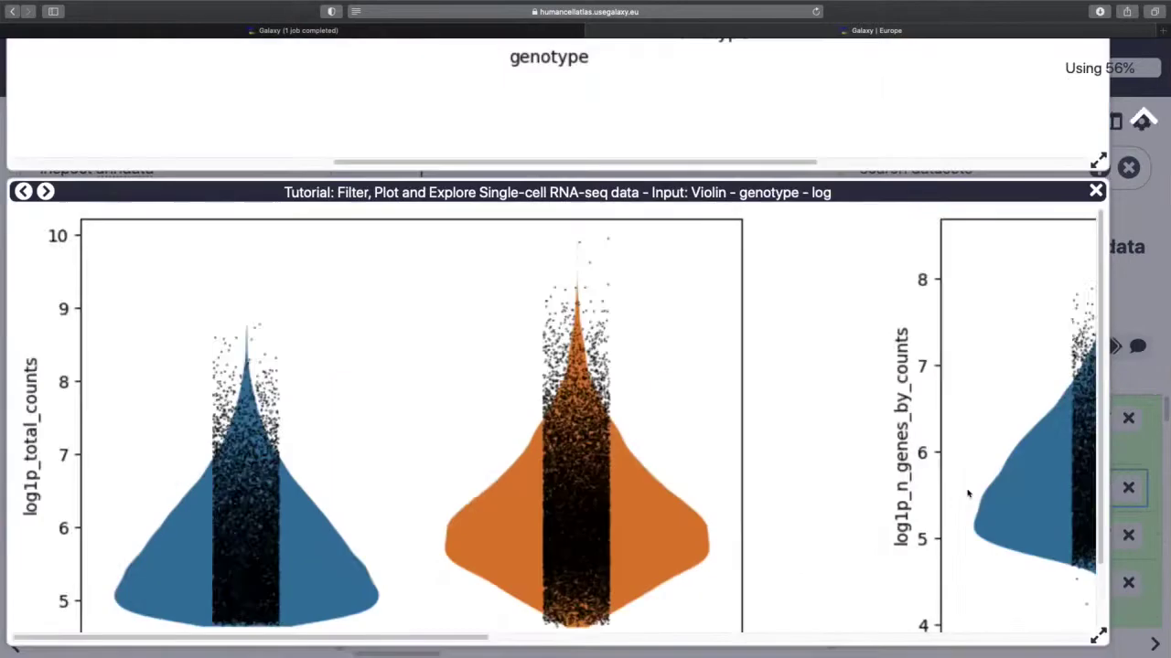
scroll(956, 490, "right", 10)
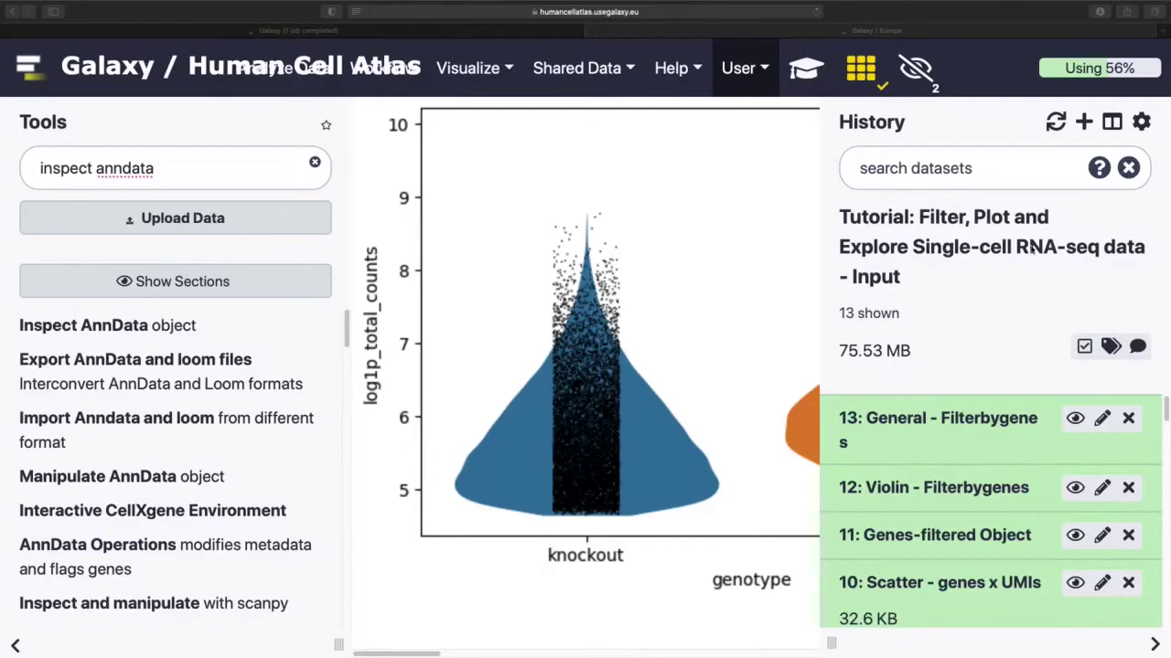
Reopen the Scanpy FilterCells job that produced dataset 11 and choose 11: Genes-filtered Object as its input.
left_click(979, 419)
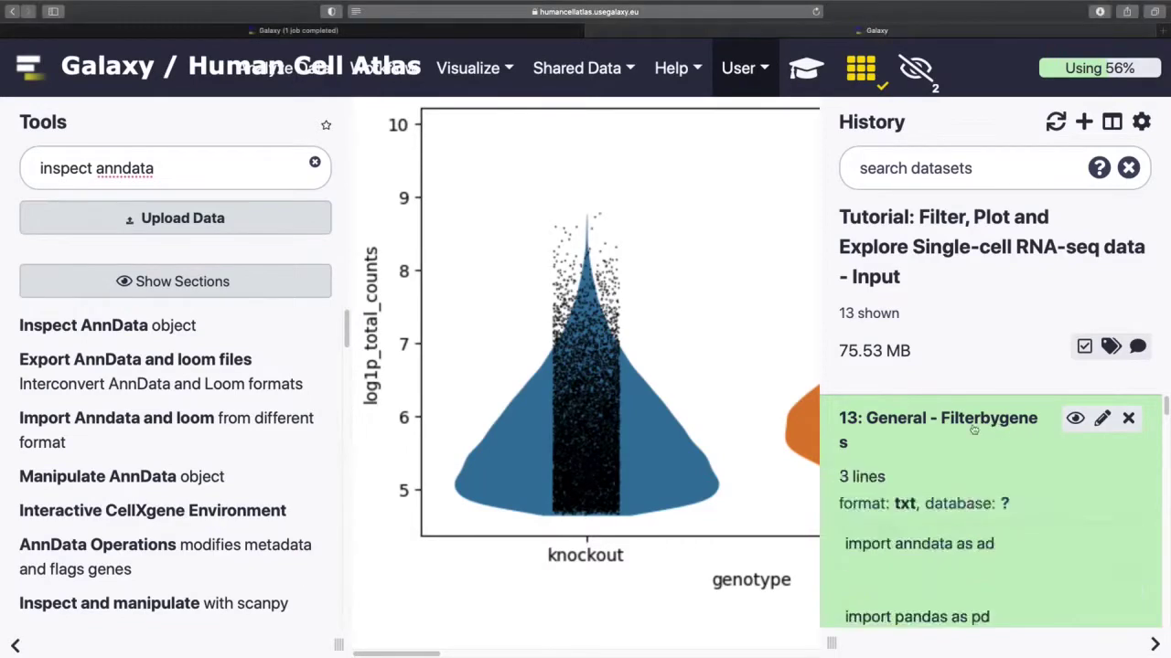
left_click(975, 428)
scroll(966, 498, "down", 2)
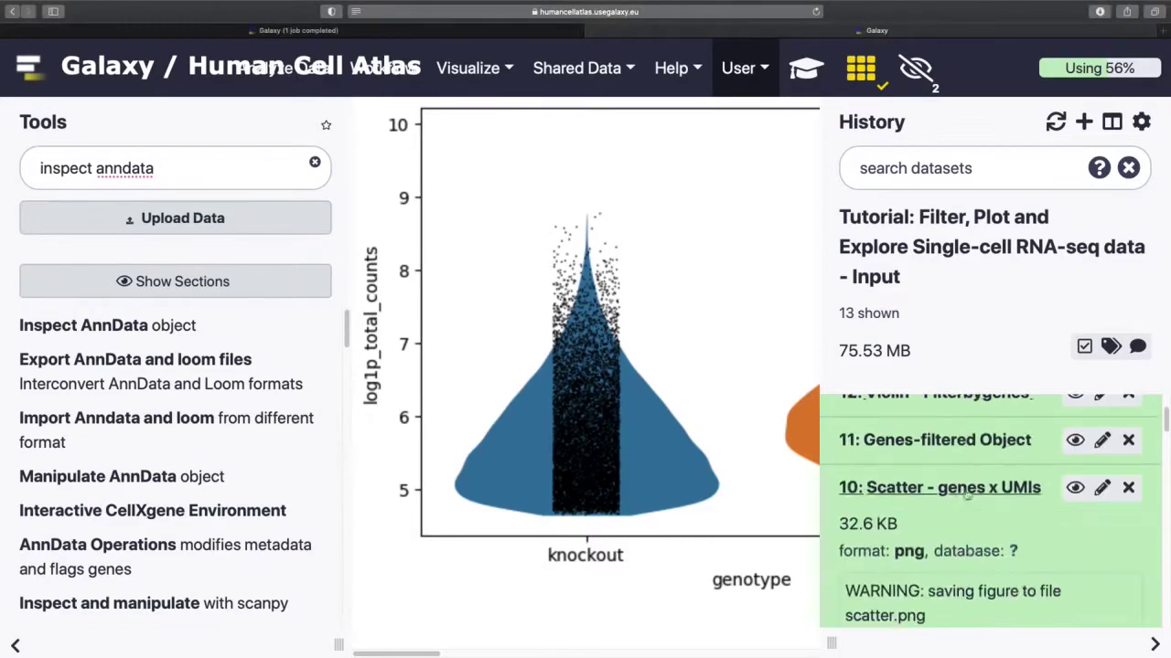
left_click(961, 442)
scroll(929, 535, "down", 5)
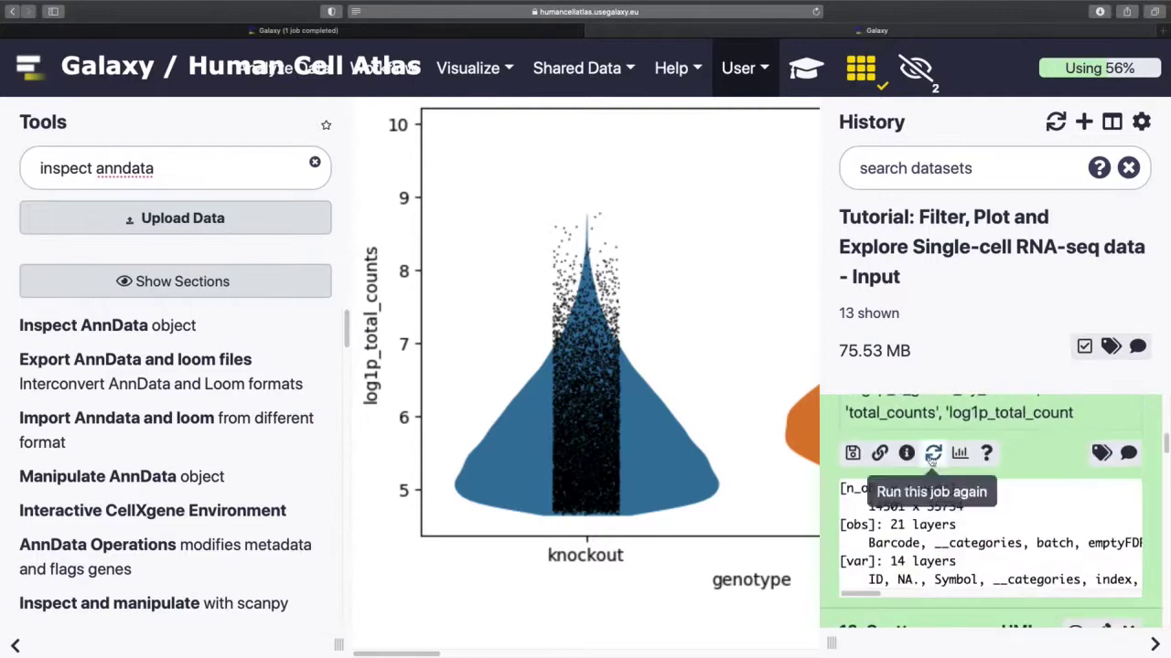
left_click(933, 452)
left_click(537, 386)
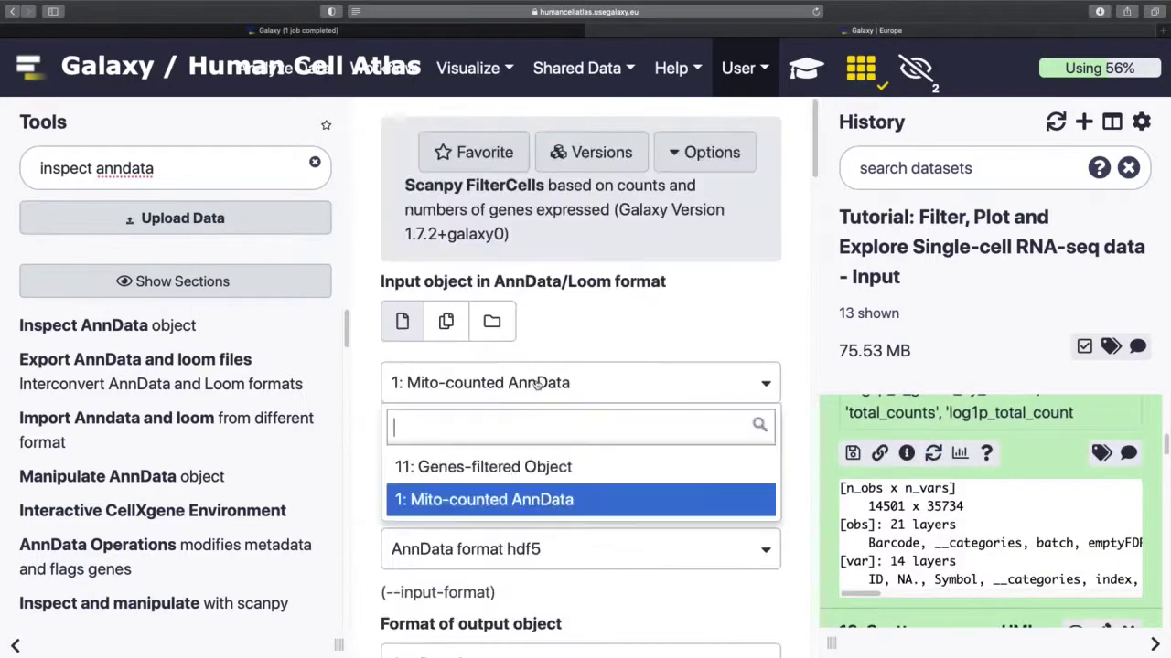
left_click(518, 465)
Filter the cells on log1p_total_counts with a minimum of 6.3, keeping the maximum at 20.0, and run the job.
scroll(593, 530, "down", 5)
scroll(592, 530, "down", 4)
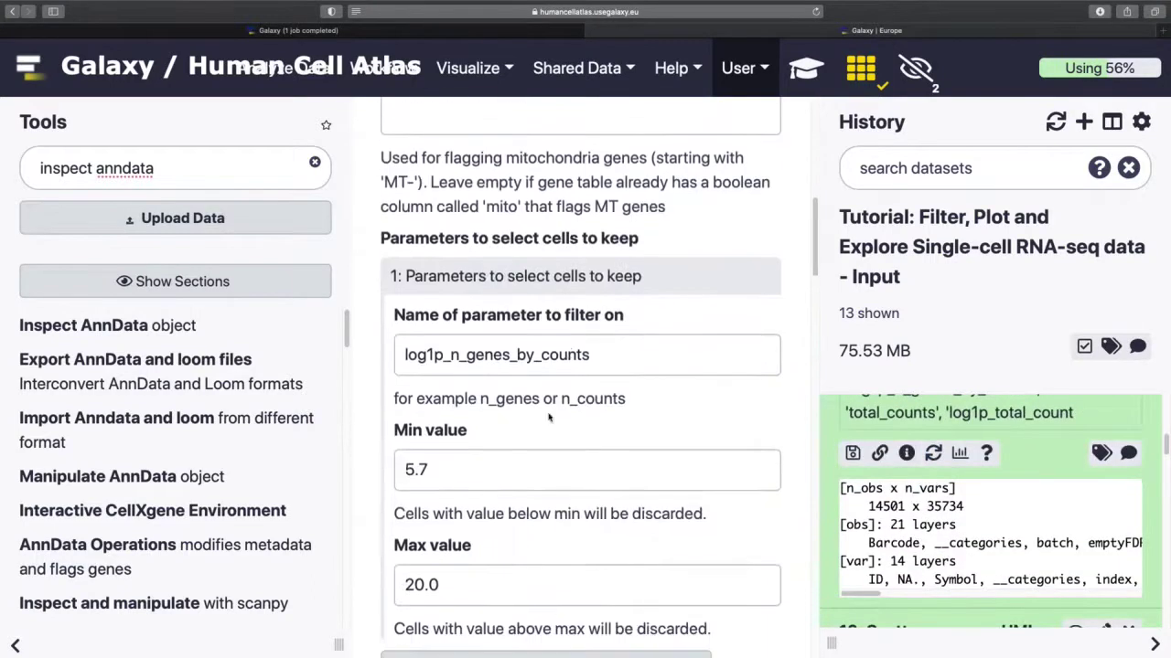
triple_click(625, 354)
type("log1p_total_counts")
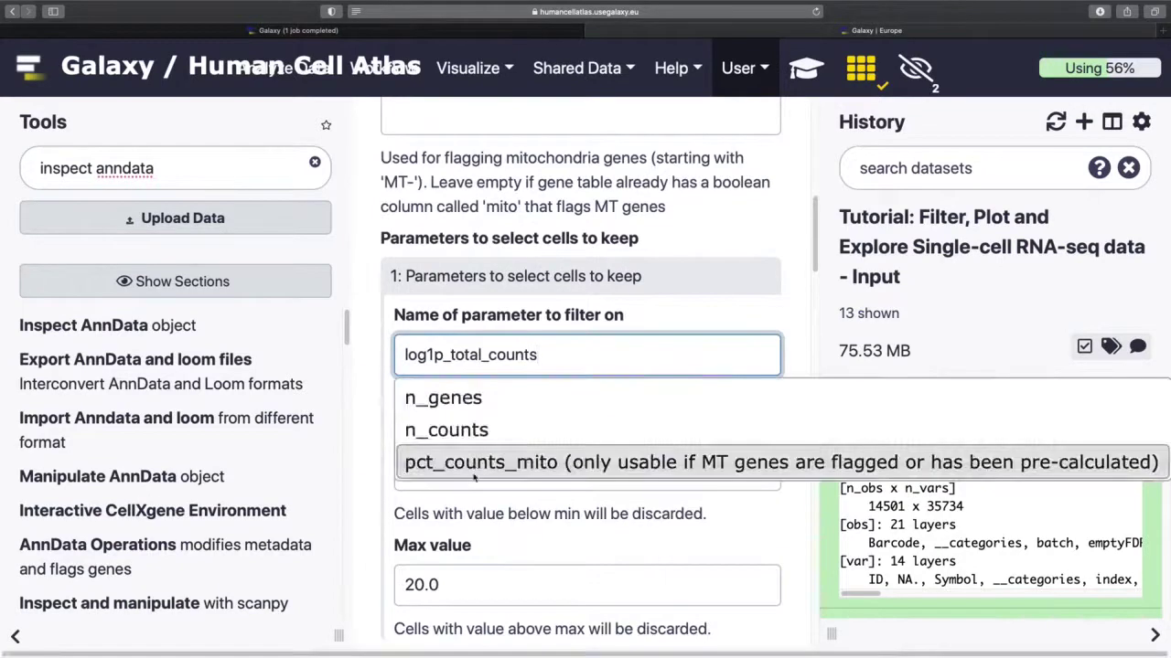
left_click(468, 508)
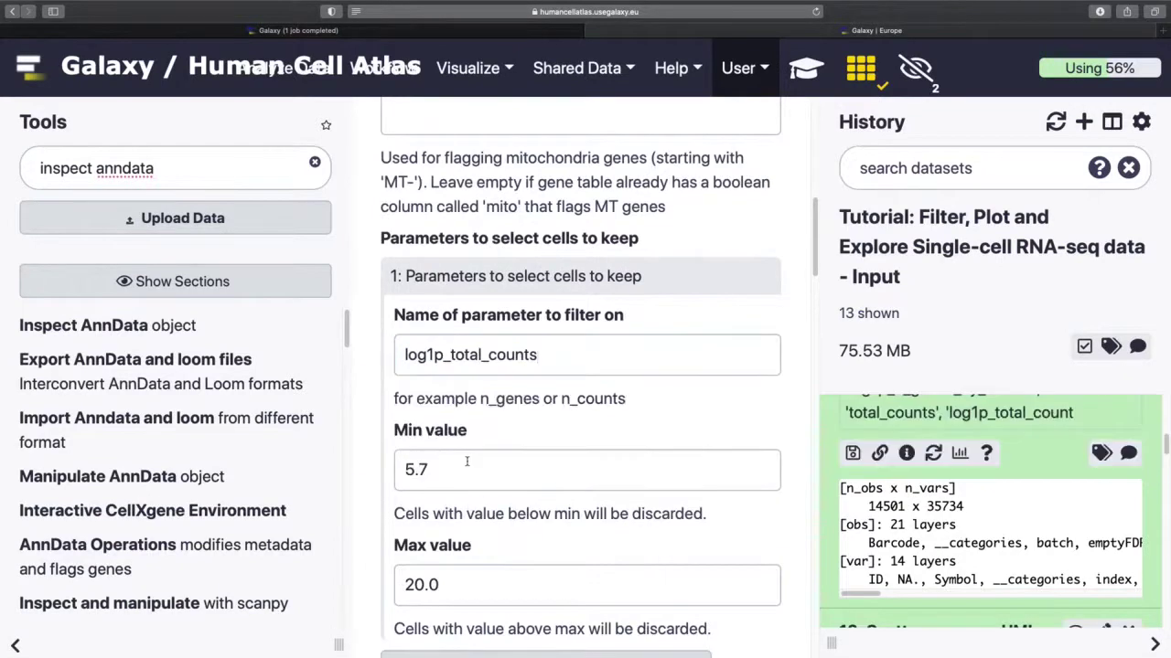
left_click_drag(466, 462, 364, 462)
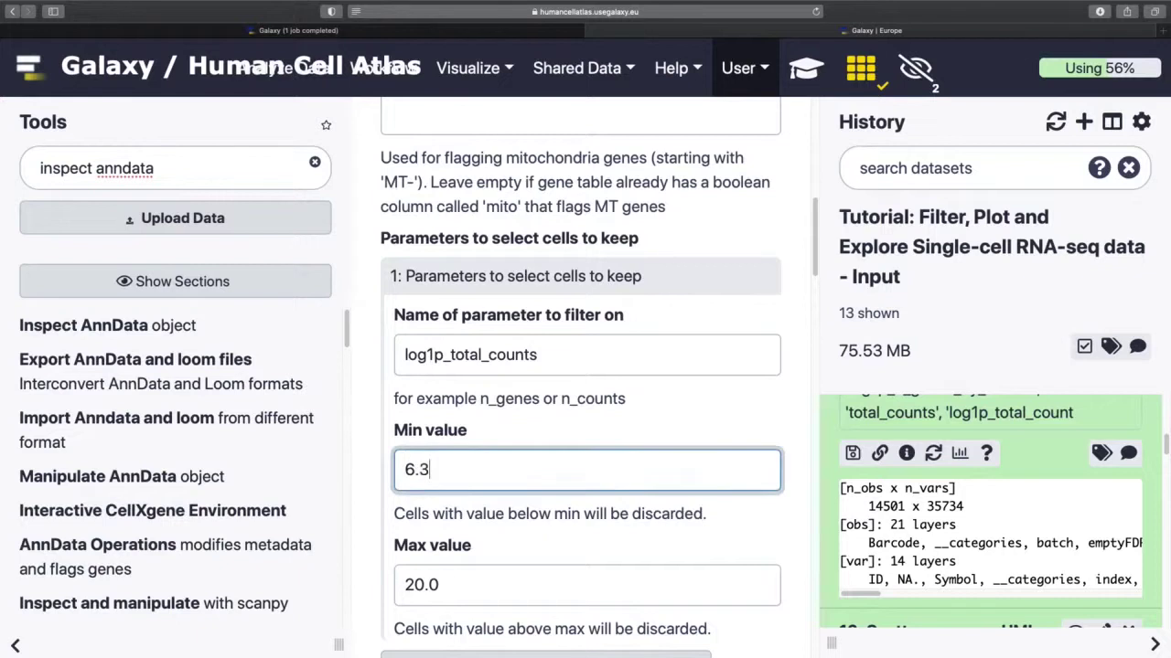
left_click_drag(450, 570, 382, 573)
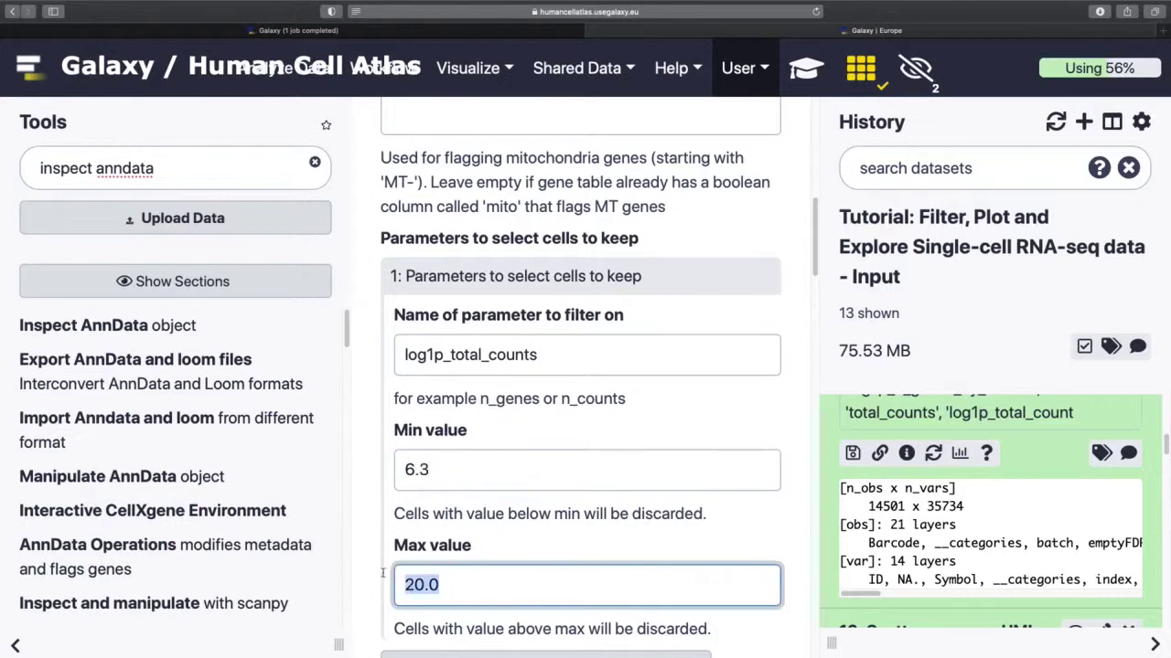
left_click(467, 544)
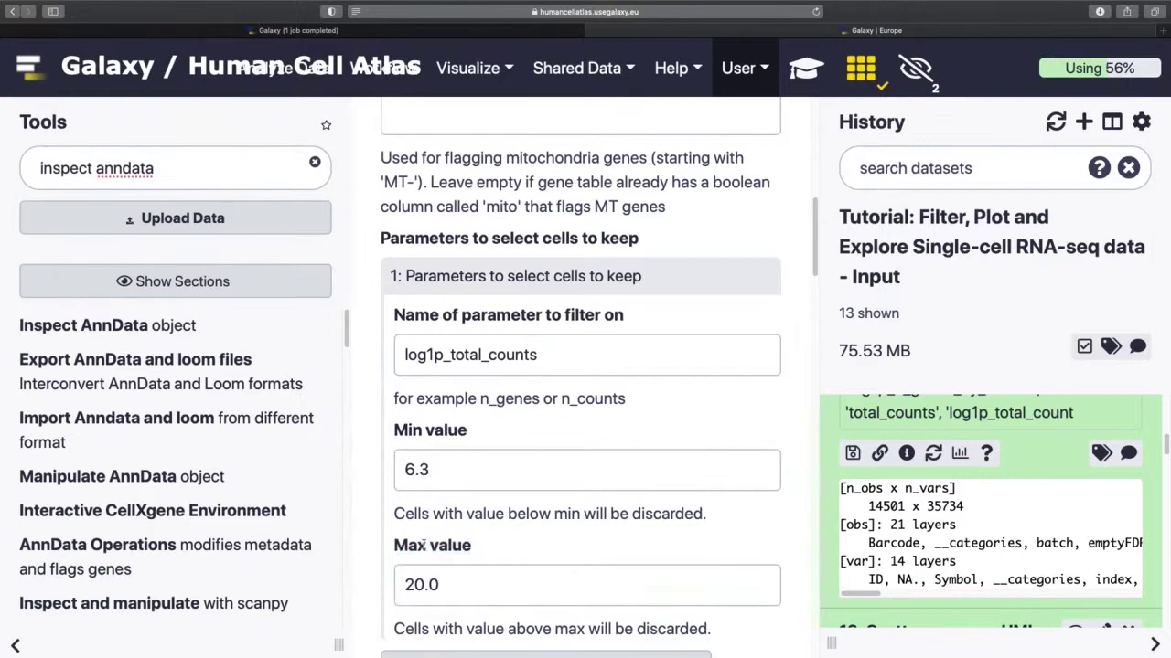
scroll(424, 545, "down", 5)
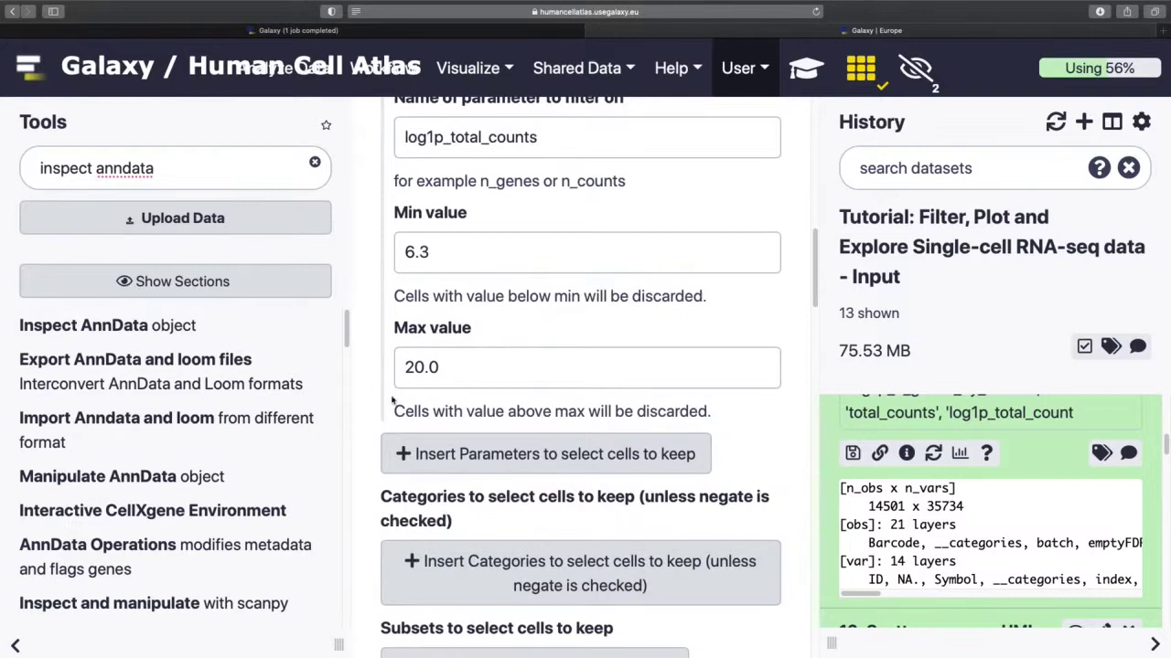
scroll(392, 400, "down", 15)
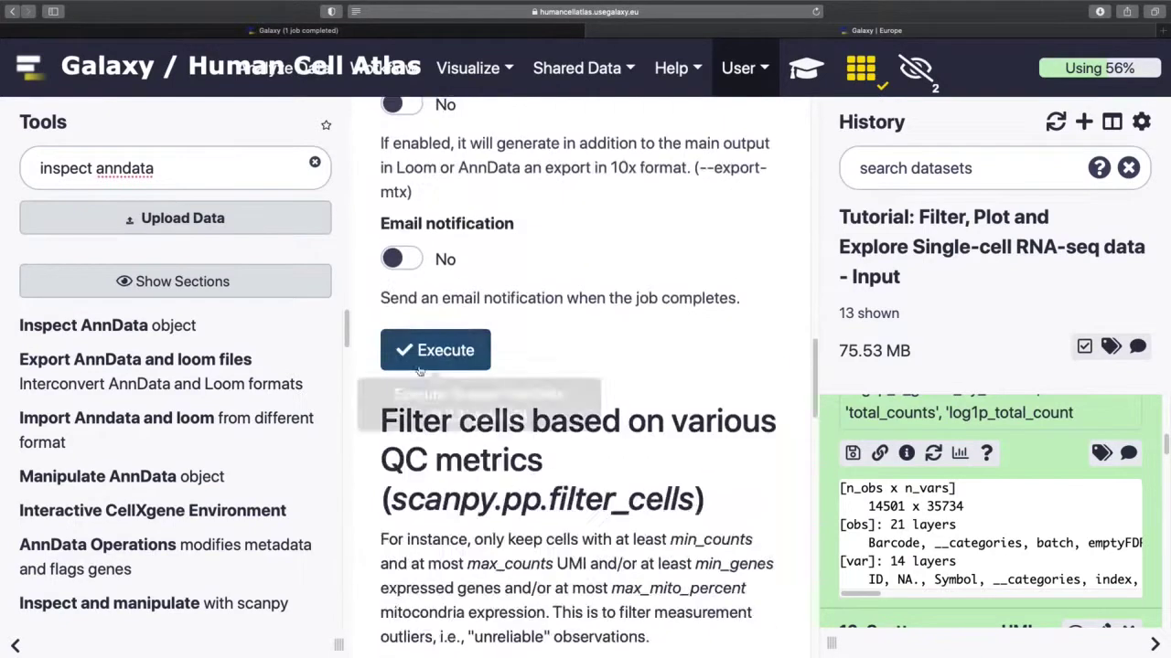
left_click(422, 355)
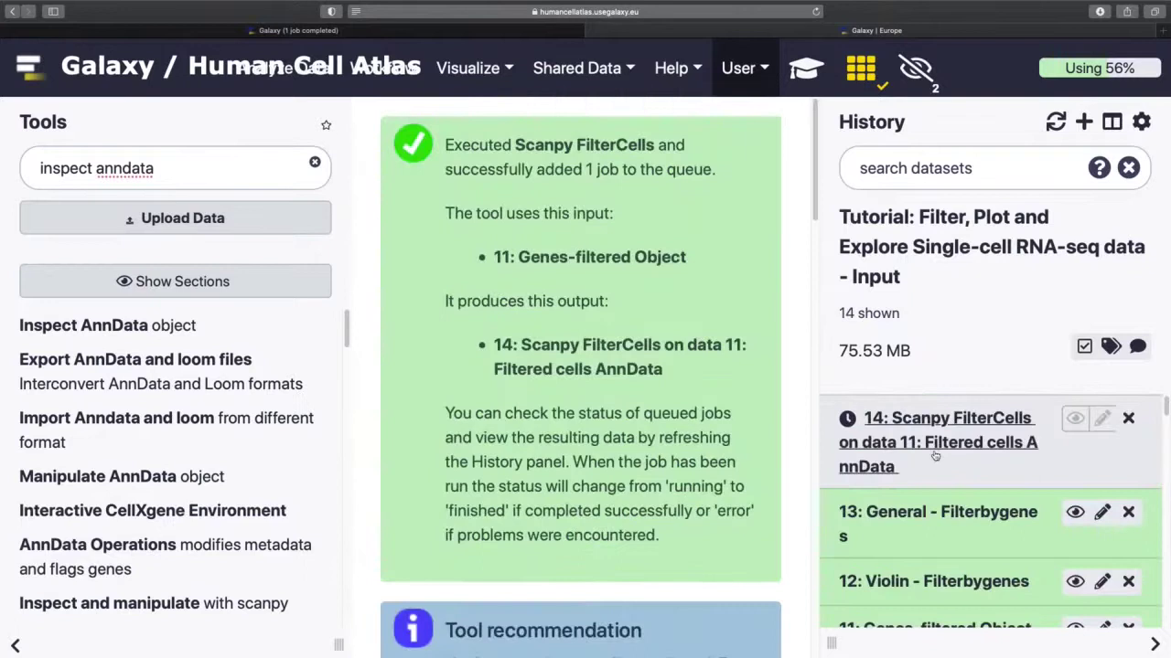
Rerun the violin plot job of Violin - Filterbygenes with dataset 14, the newly filtered cells, as input.
scroll(942, 460, "down", 2)
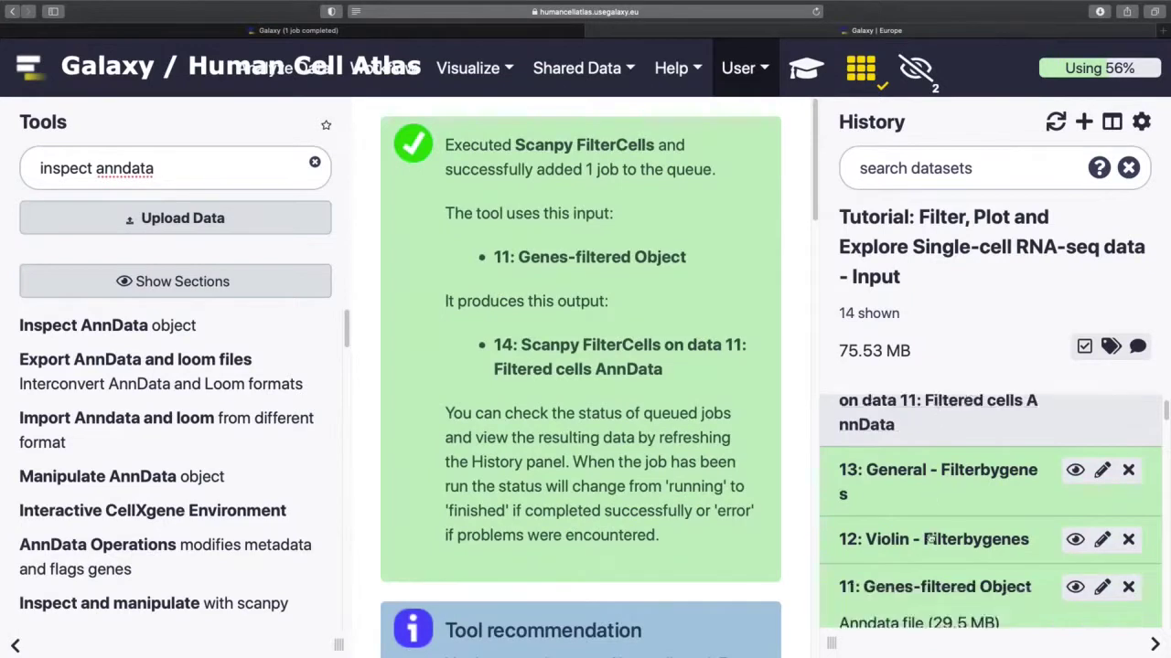
left_click(933, 520)
scroll(937, 549, "down", 2)
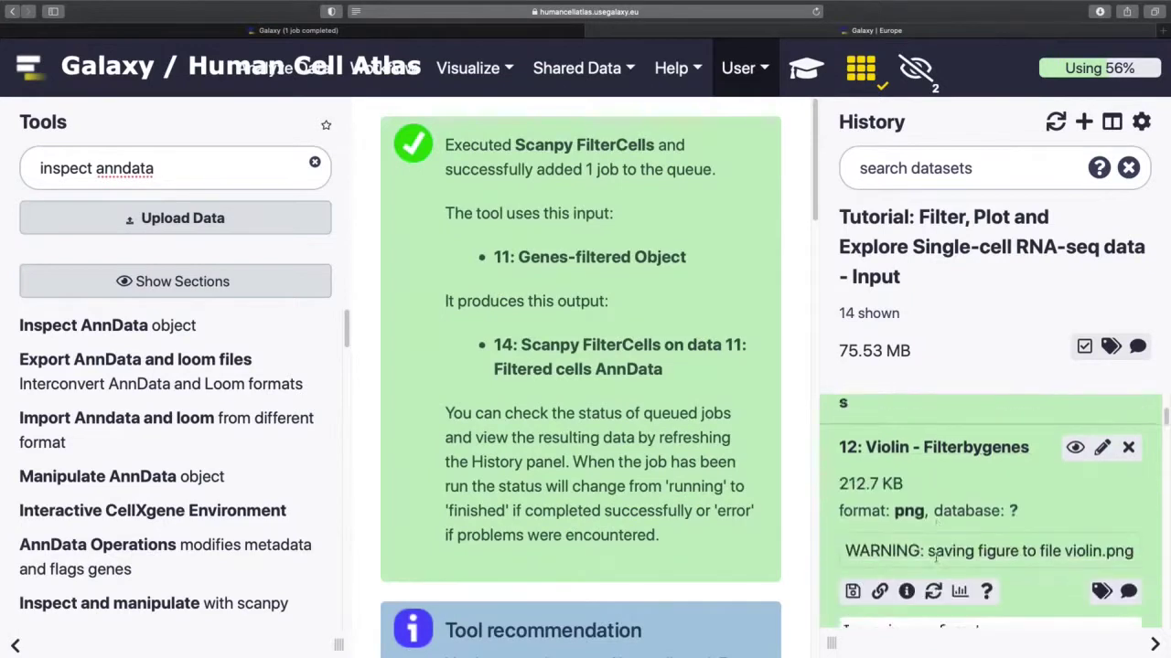
scroll(938, 562, "down", 3)
left_click(932, 455)
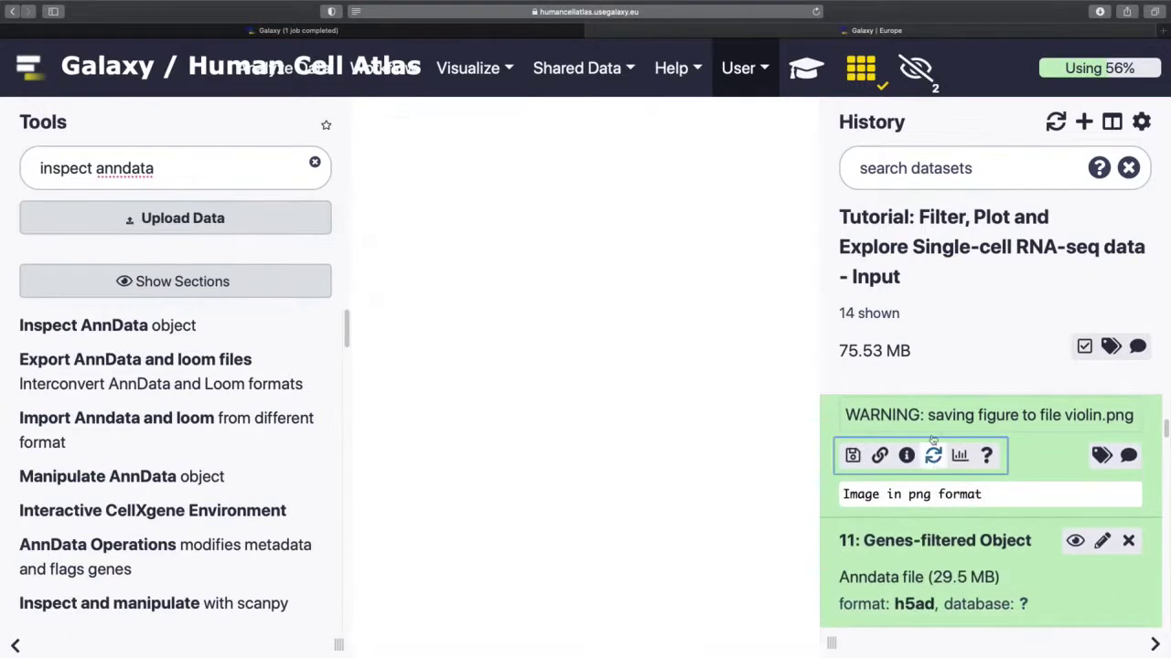
left_click(578, 322)
left_click(526, 413)
scroll(590, 511, "down", 3)
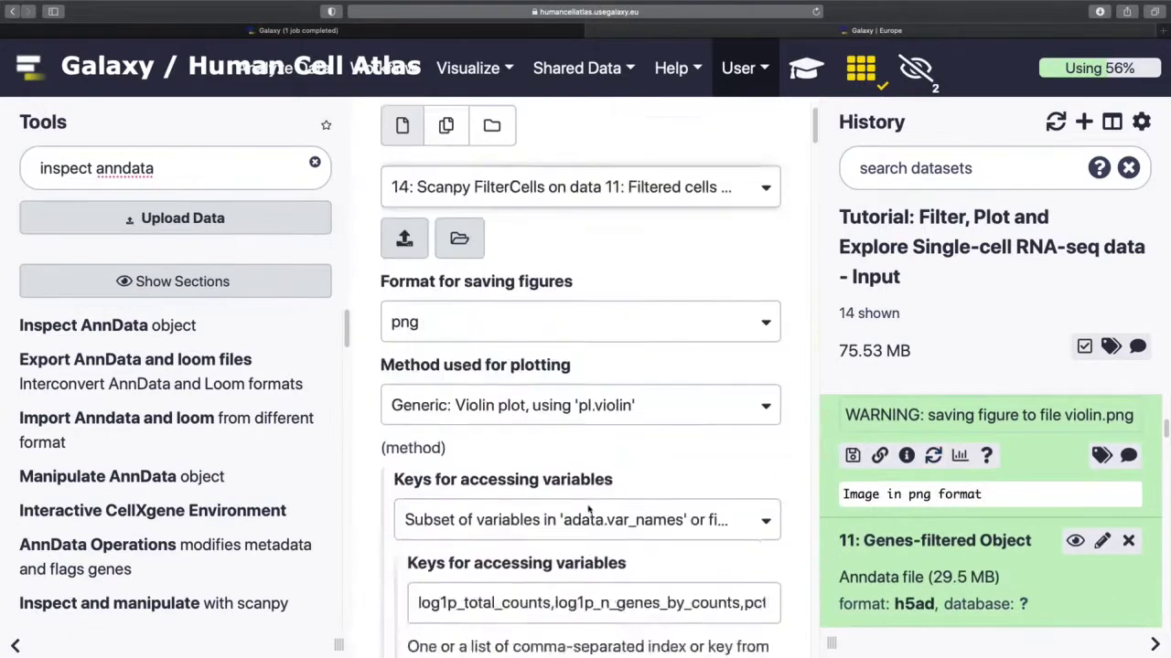
scroll(588, 509, "down", 15)
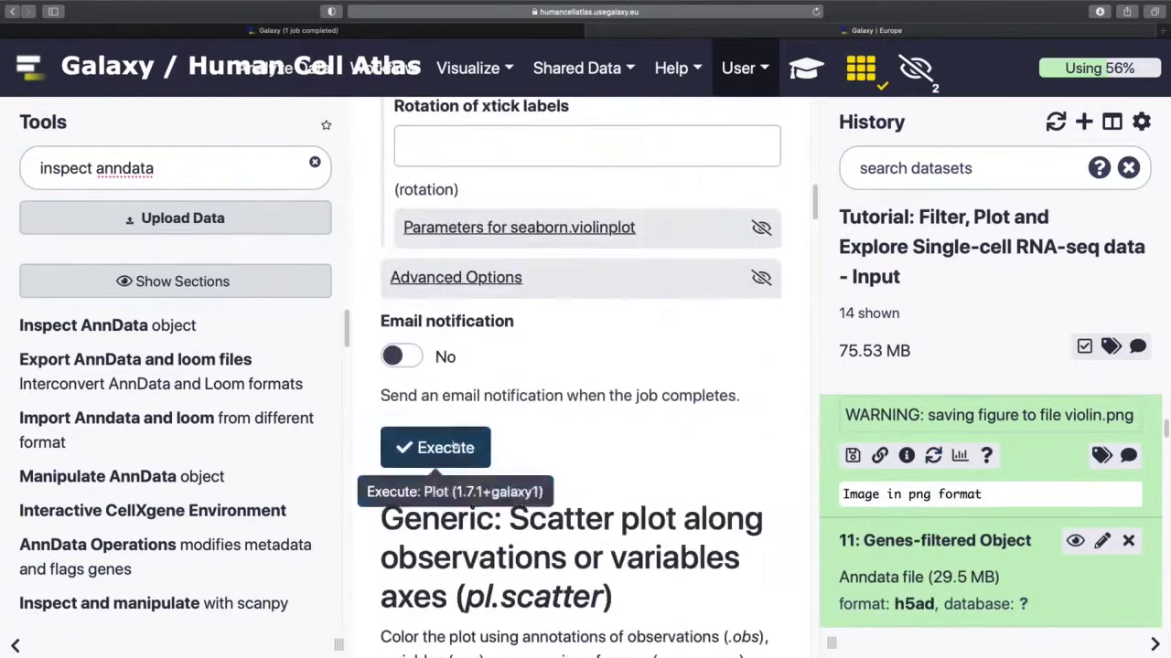
left_click(448, 448)
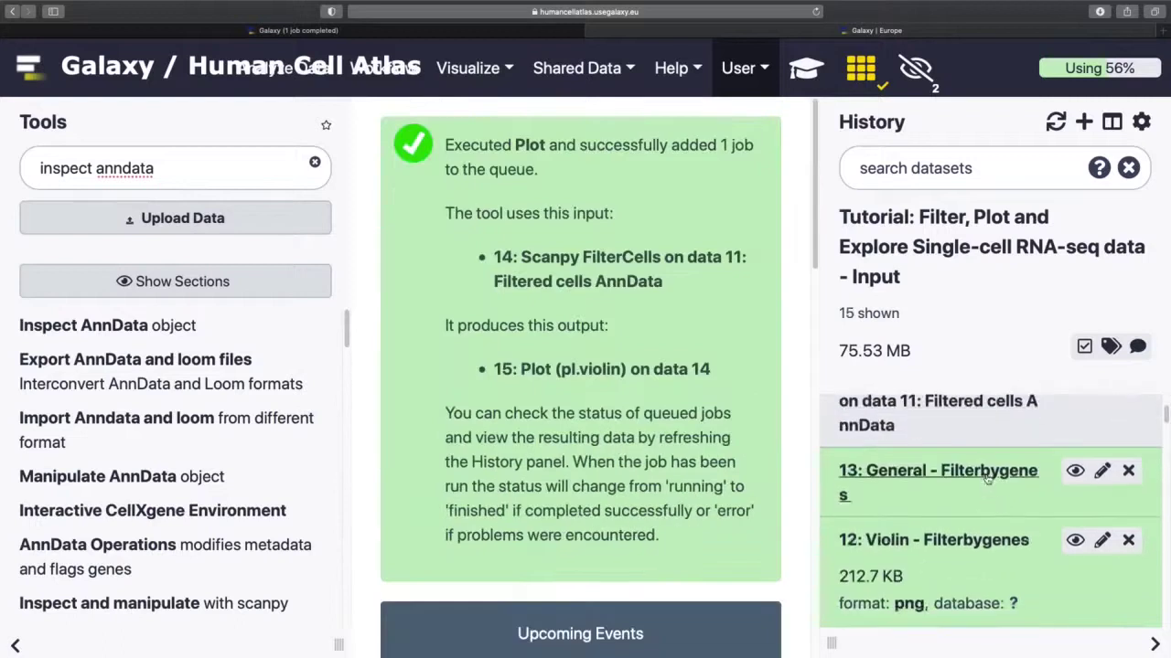
Rerun the Inspect AnnData job of General - Filterbygenes on dataset 14 to extract general information about the object.
left_click(987, 481)
scroll(951, 484, "down", 5)
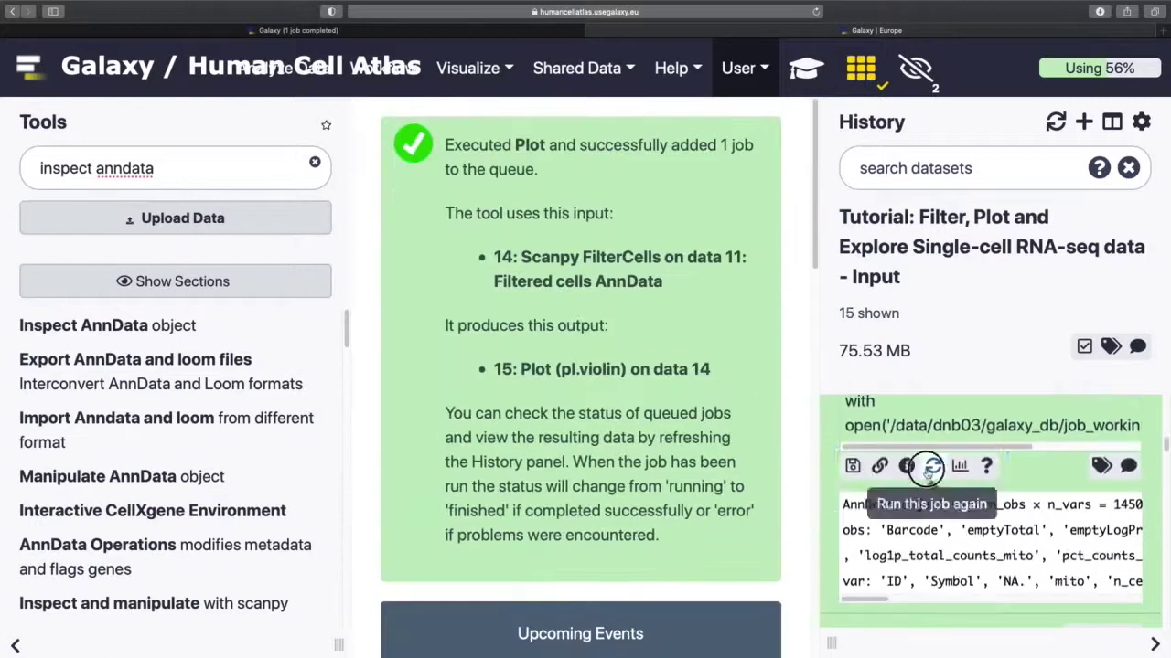
left_click(932, 466)
left_click(530, 366)
left_click(521, 447)
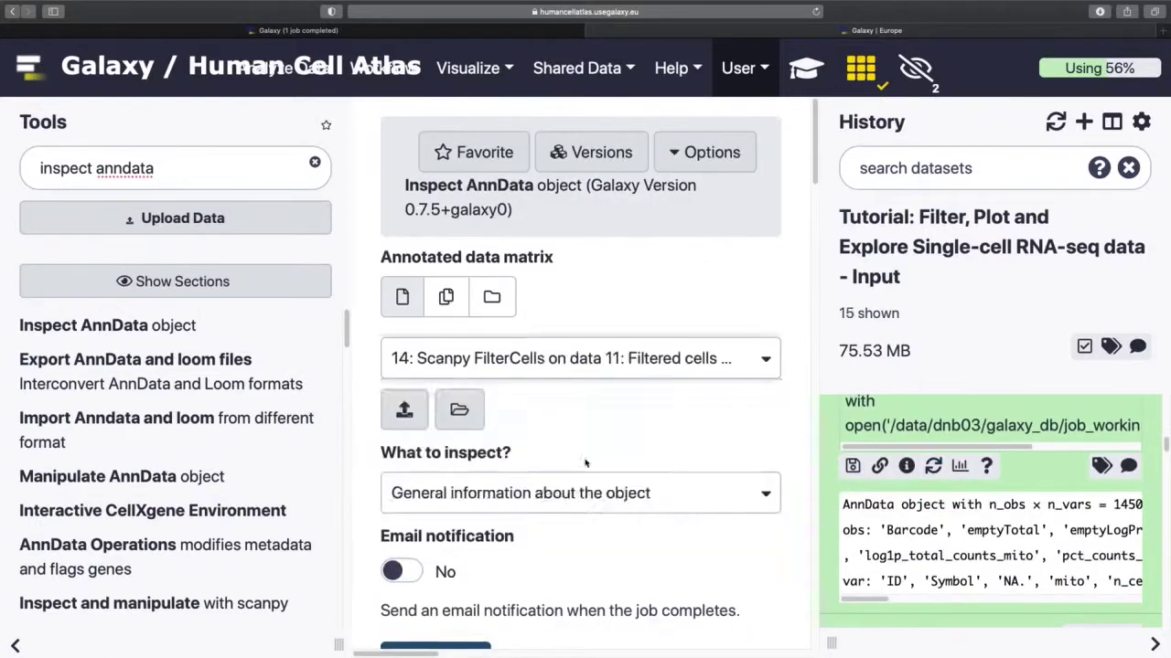
scroll(549, 411, "down", 7)
left_click(457, 324)
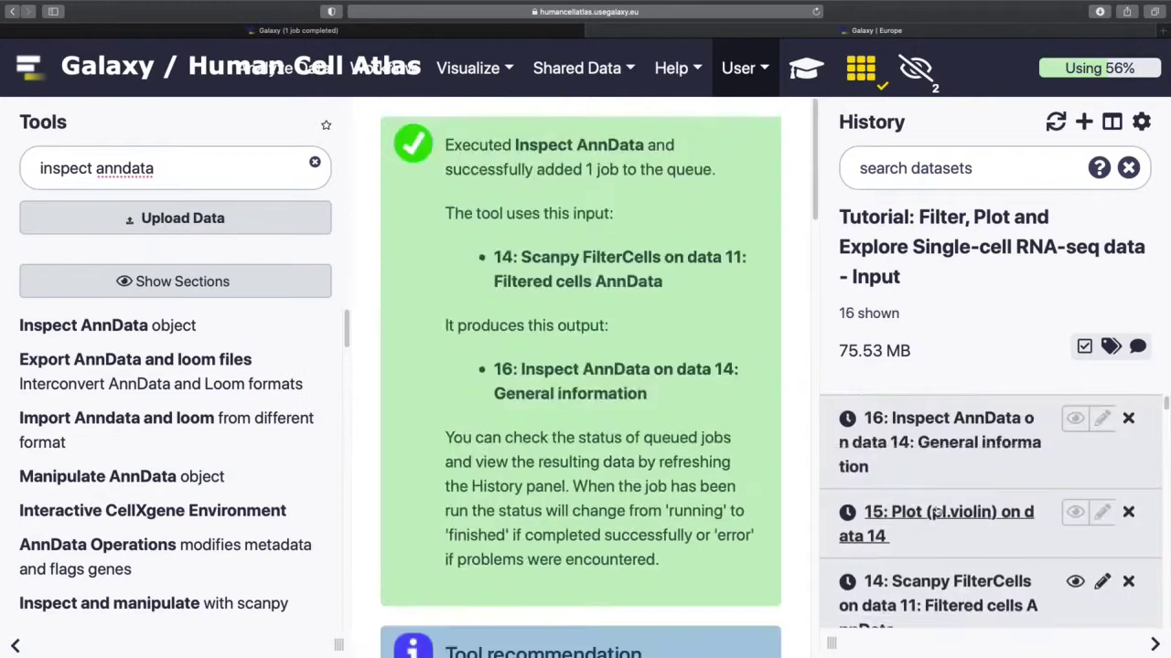
Rename dataset 14, the Scanpy FilterCells output, as Counts-filtered Object and save the attributes.
scroll(934, 528, "down", 2)
scroll(934, 529, "up", 2)
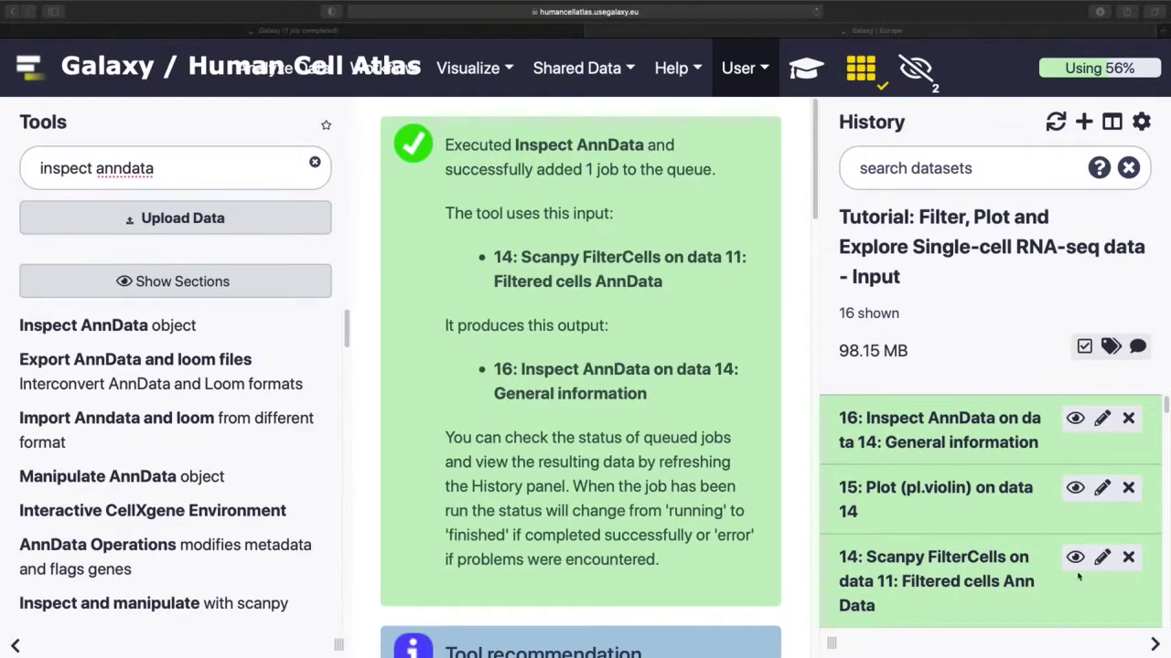
left_click(1101, 556)
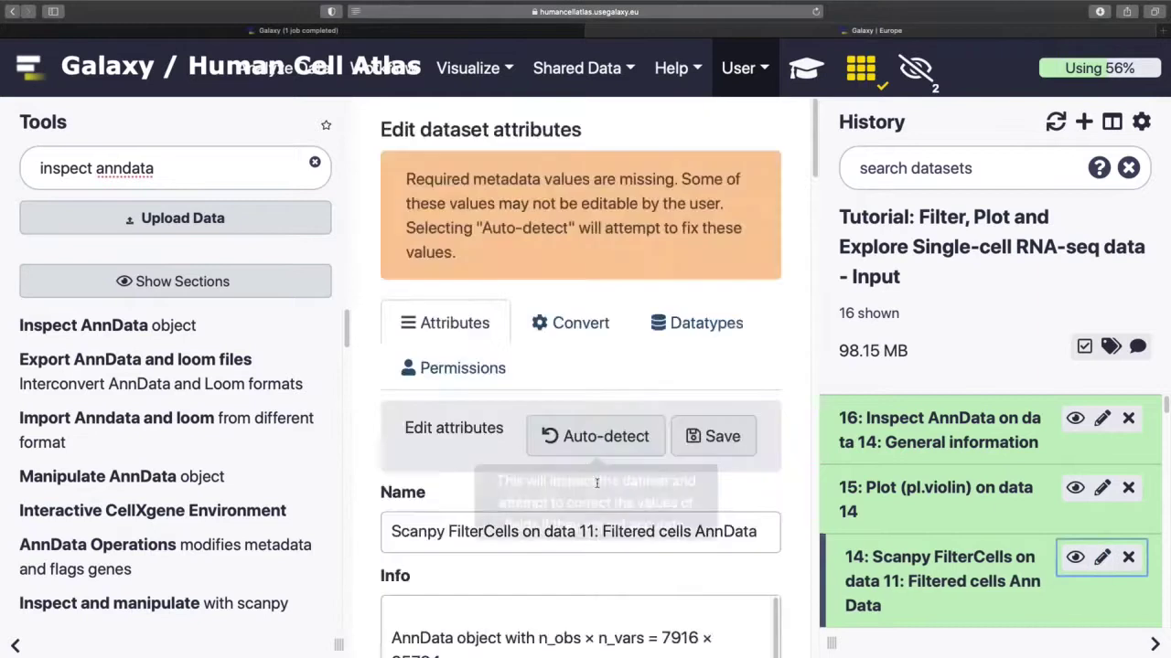
triple_click(473, 530)
type("Counts-filtered Object")
left_click(716, 437)
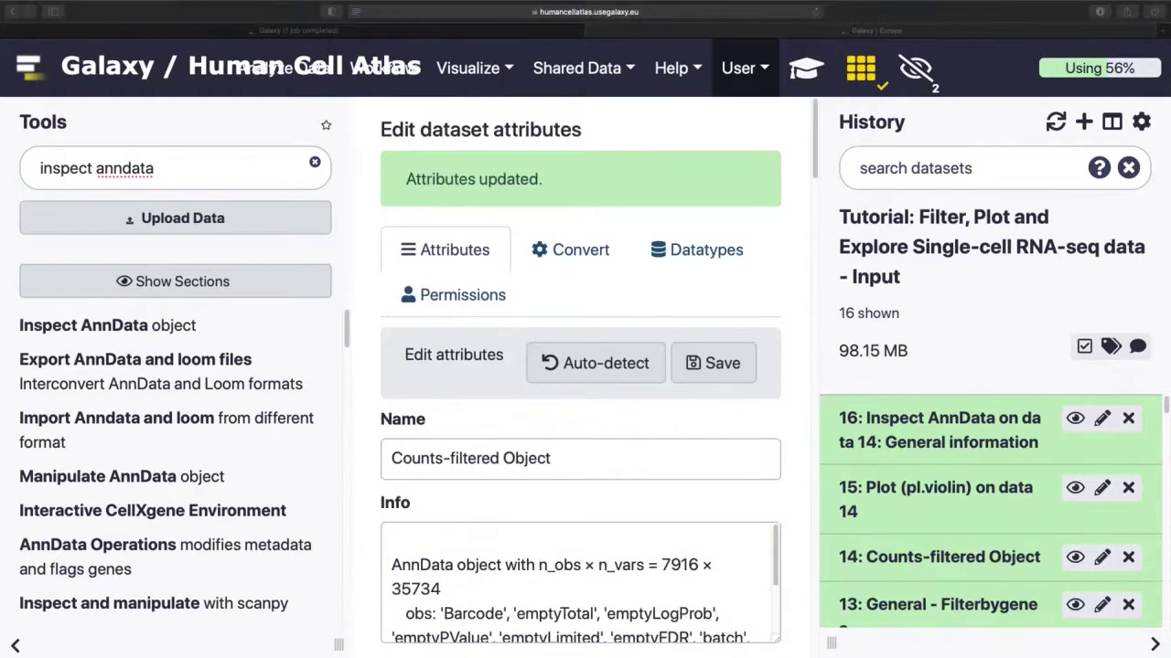
Rename dataset 15, the violin plot on data 14, as Violin - Filterbycounts and save the attributes.
left_click(1103, 490)
double_click(514, 392)
type("Violin - Filterbycounts")
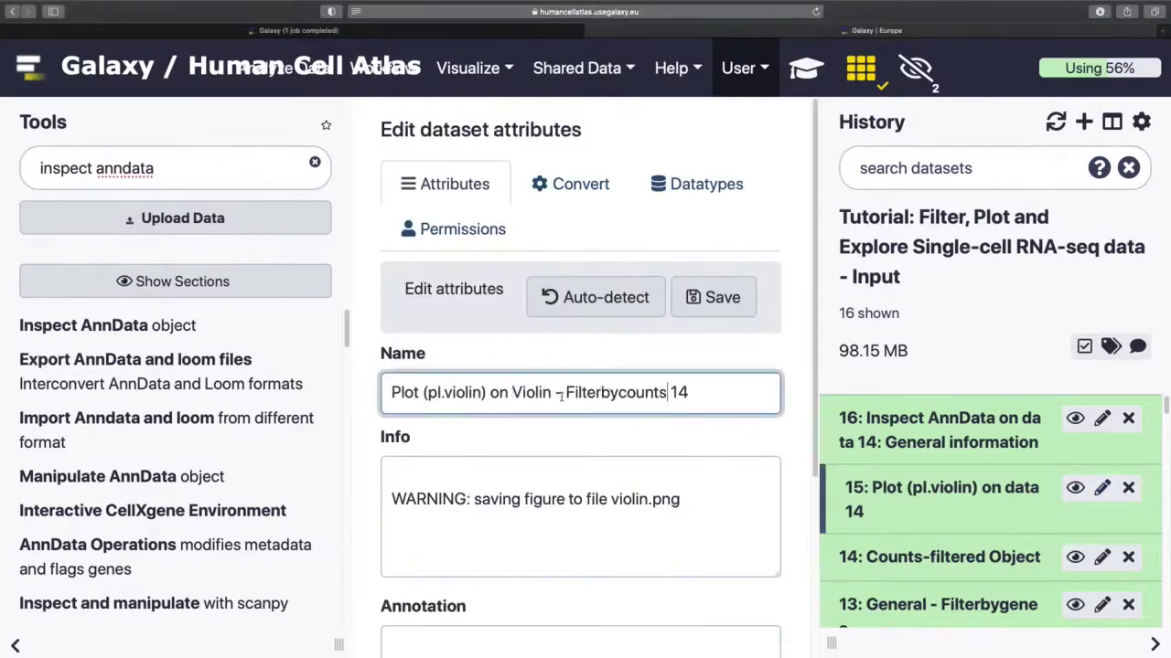
left_click_drag(687, 393, 392, 393)
type("Violin - Filterbycounts")
left_click(738, 311)
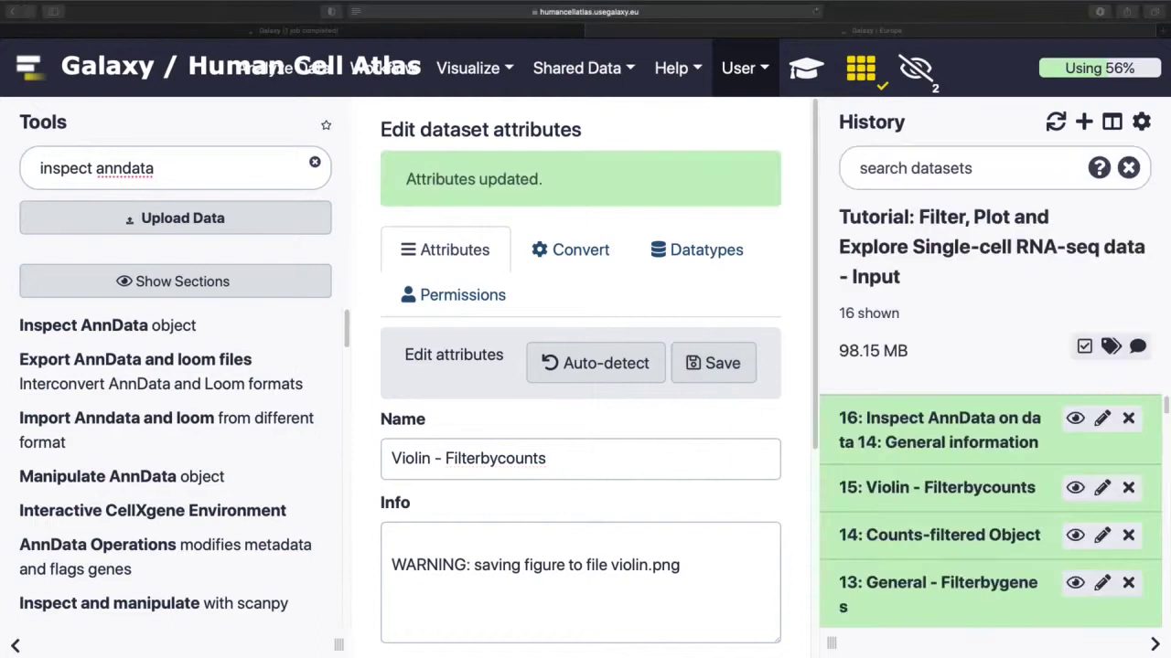
Rename dataset 16, the Inspect AnnData general information output, as General - Filterbycounts and save the attributes.
left_click(1102, 418)
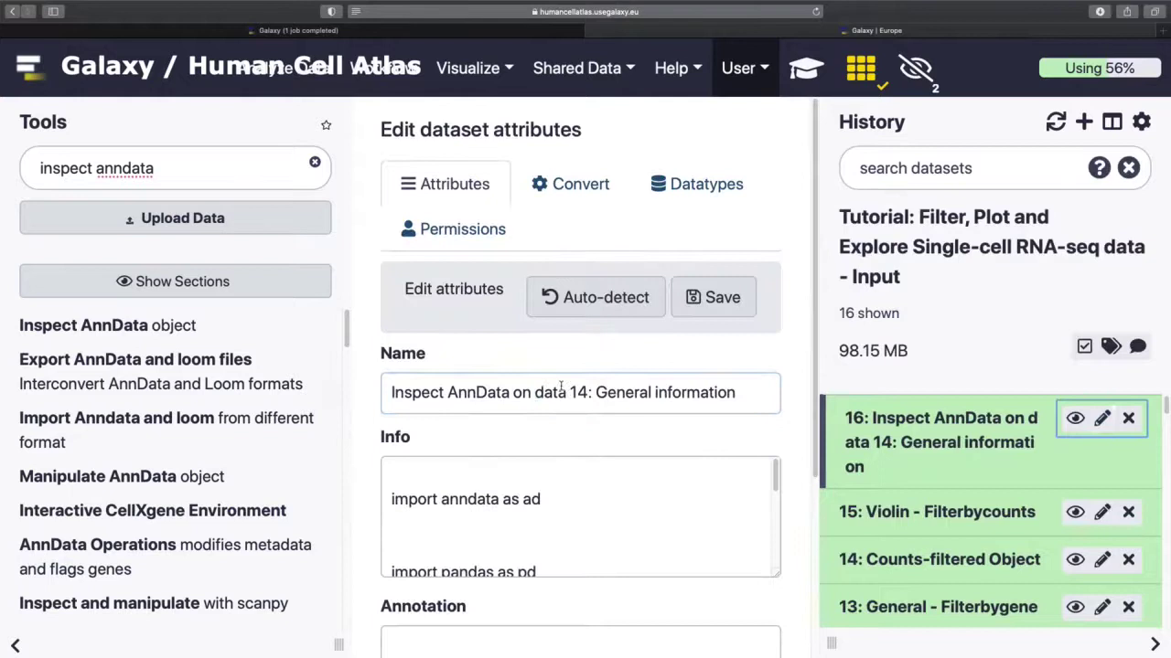
triple_click(561, 392)
type("General - Filterbycounts")
left_click(713, 297)
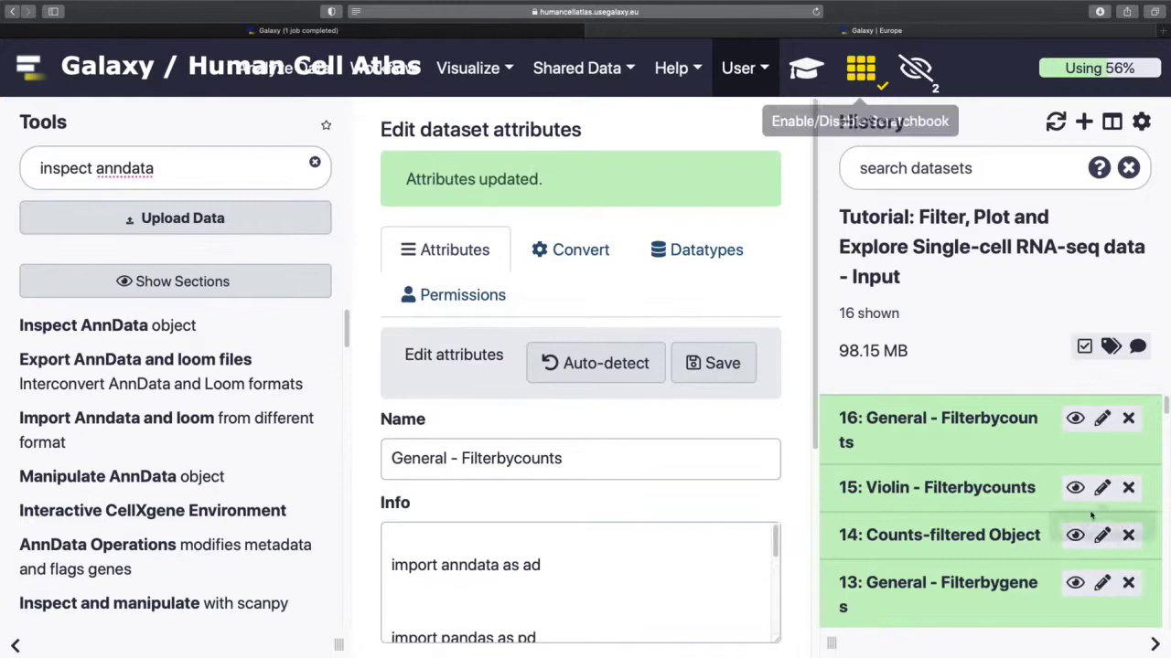
View the Violin - Filterbycounts plot enlarged and compare its distributions with the Violin - Filterbygenes and Violin - genotype - log plots.
left_click(1075, 488)
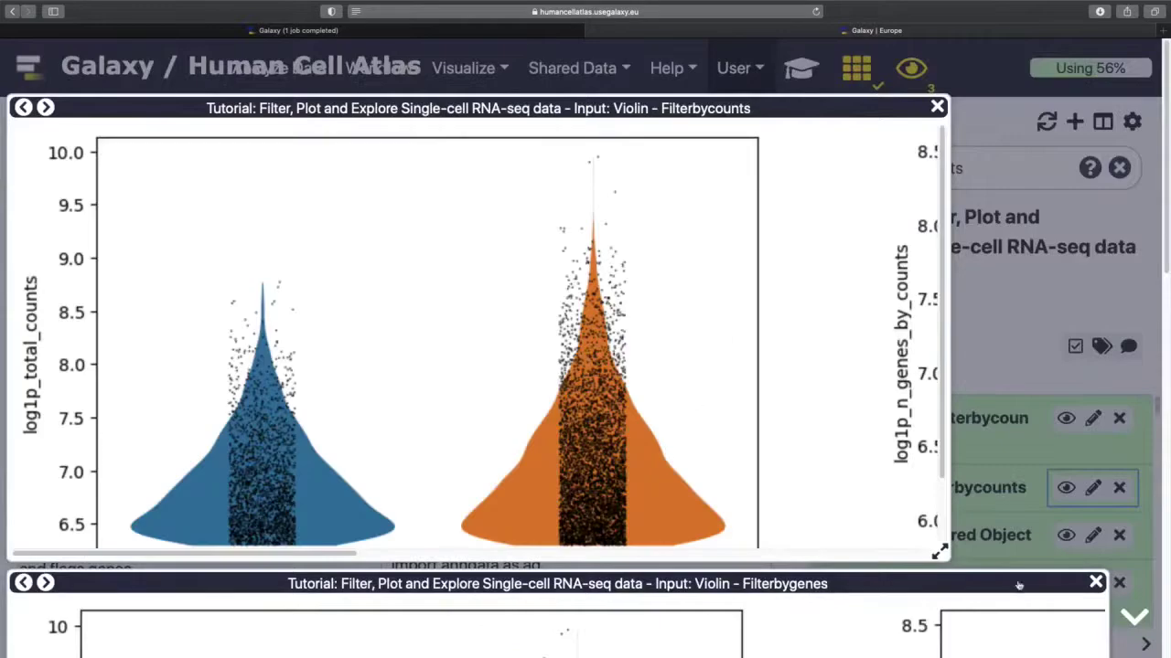
left_click_drag(938, 551, 1161, 640)
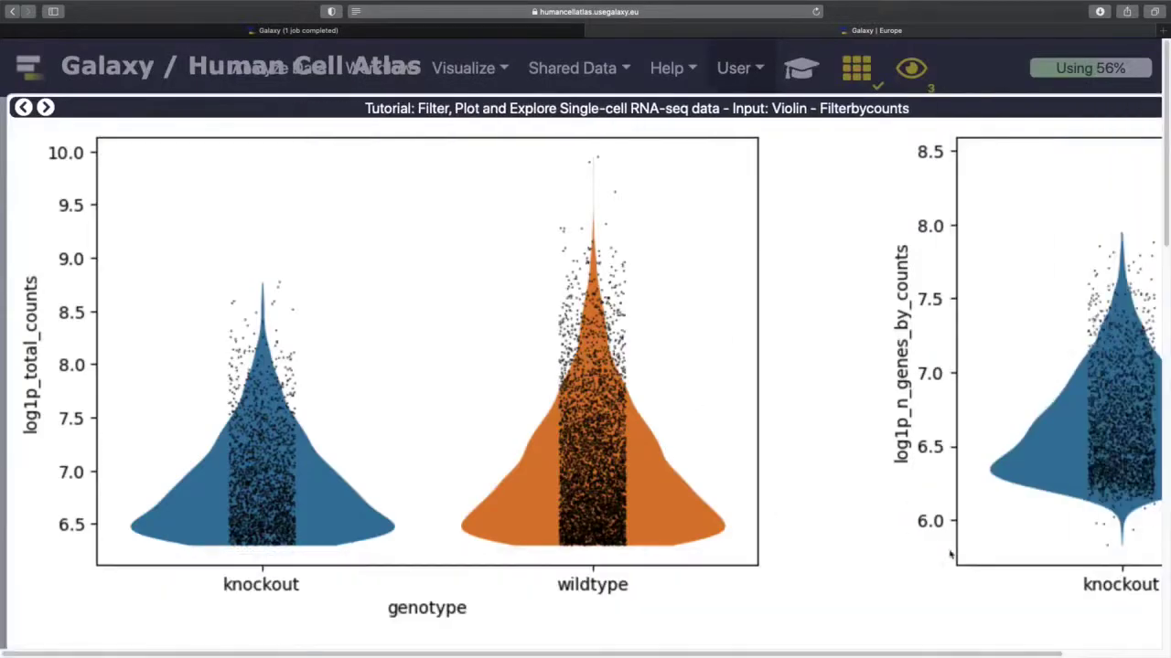
scroll(778, 515, "down", 2)
scroll(778, 514, "down", 10)
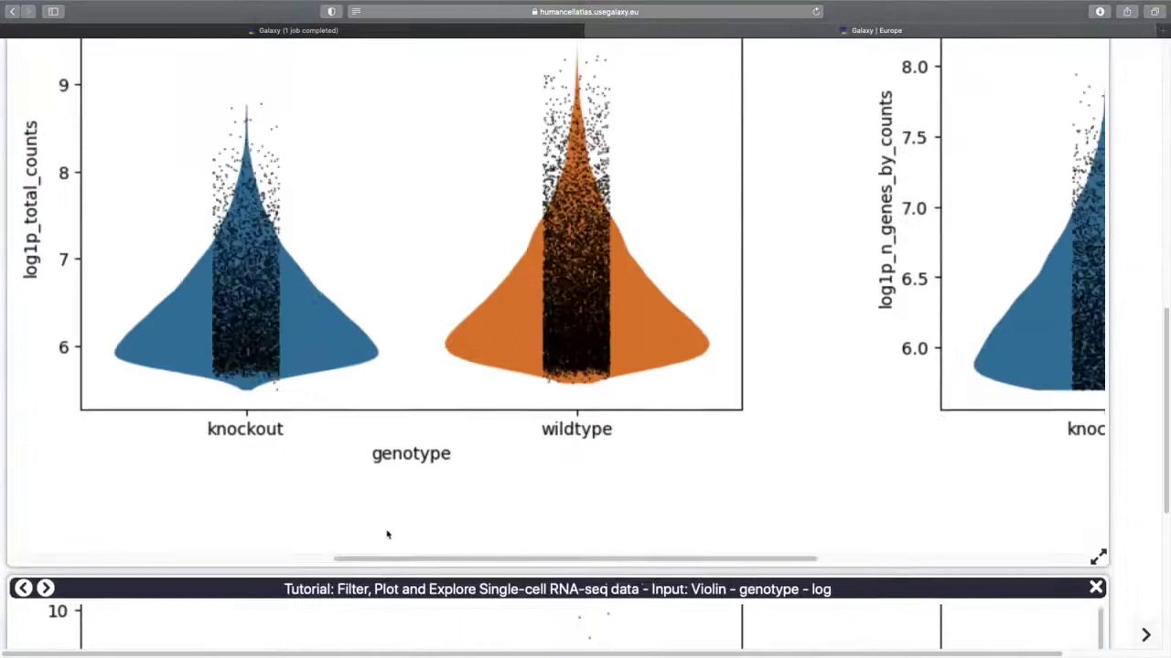
scroll(389, 530, "up", 10)
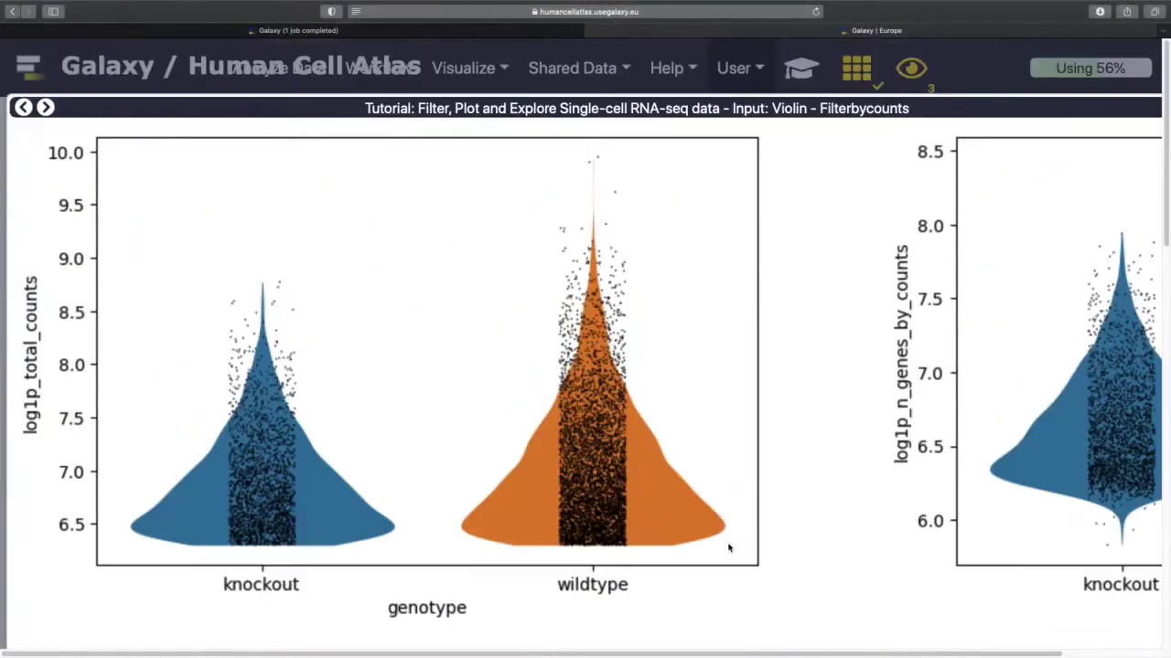
scroll(638, 495, "down", 10)
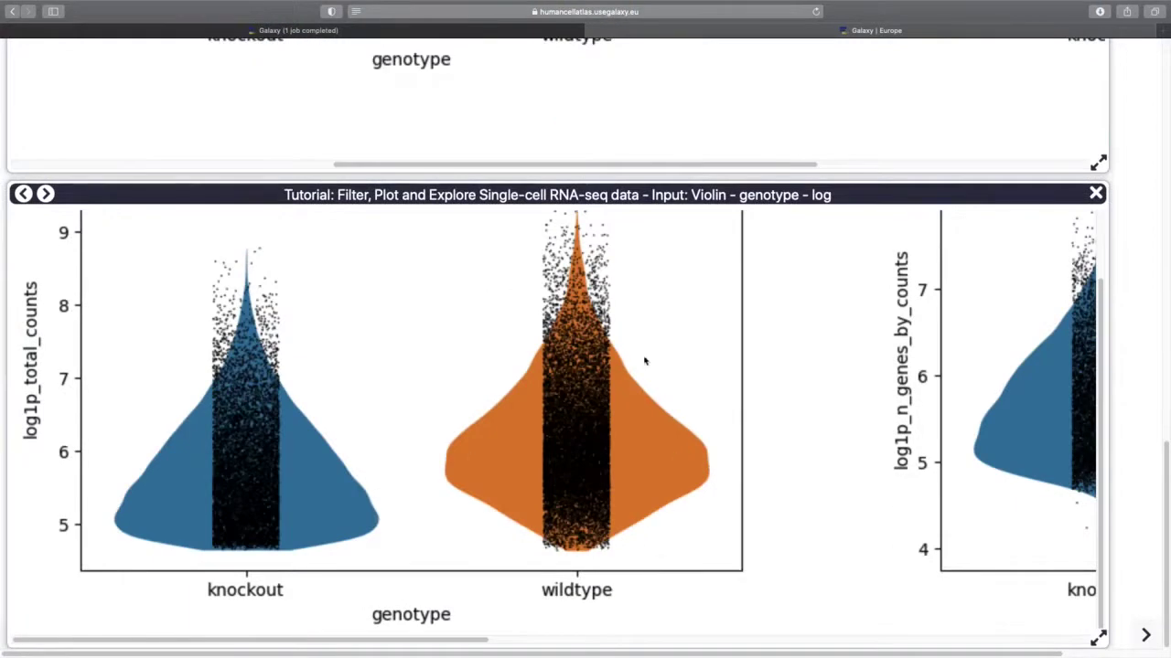
scroll(645, 360, "up", 7)
scroll(641, 353, "down", 3)
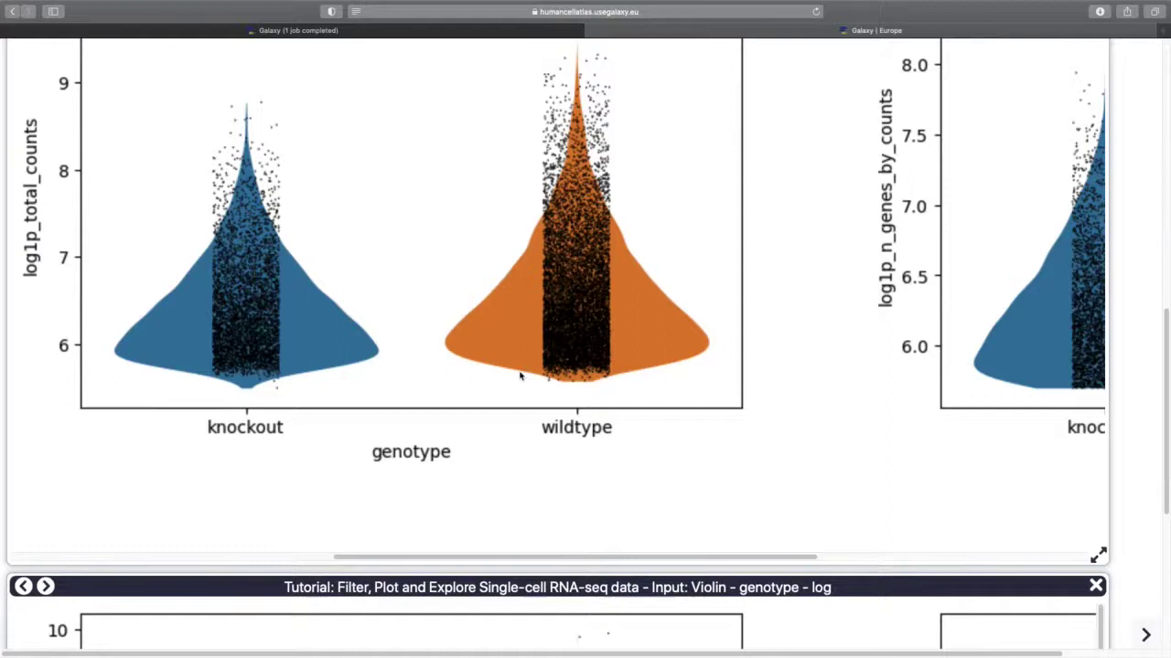
scroll(421, 460, "down", 8)
scroll(434, 440, "up", 4)
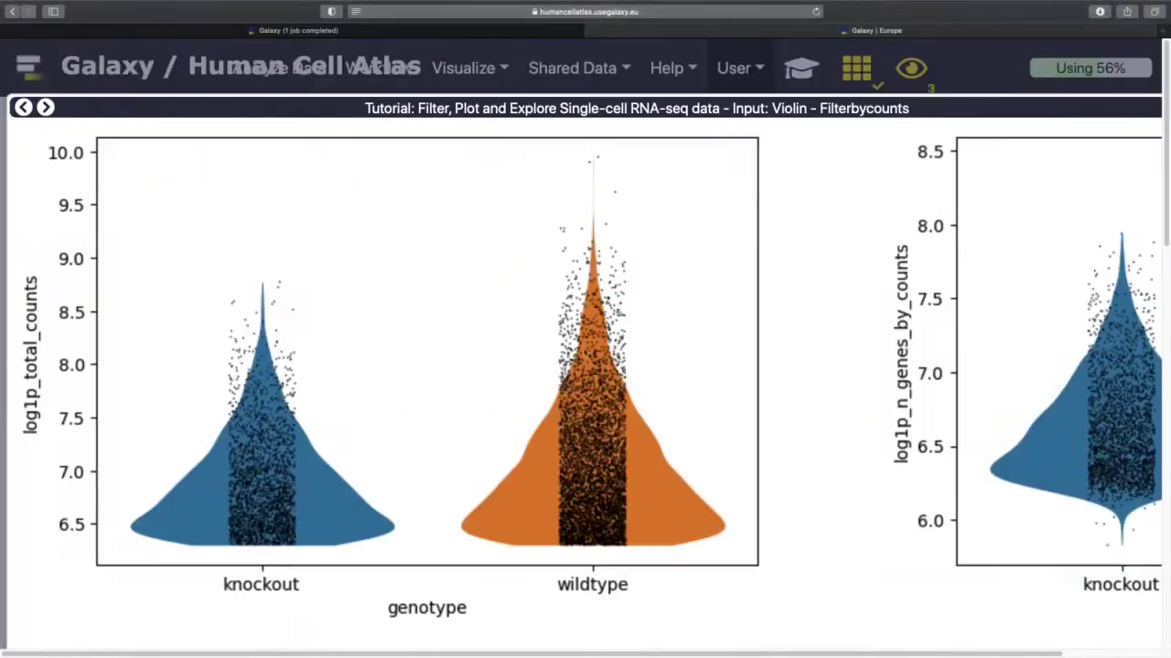
left_click(733, 76)
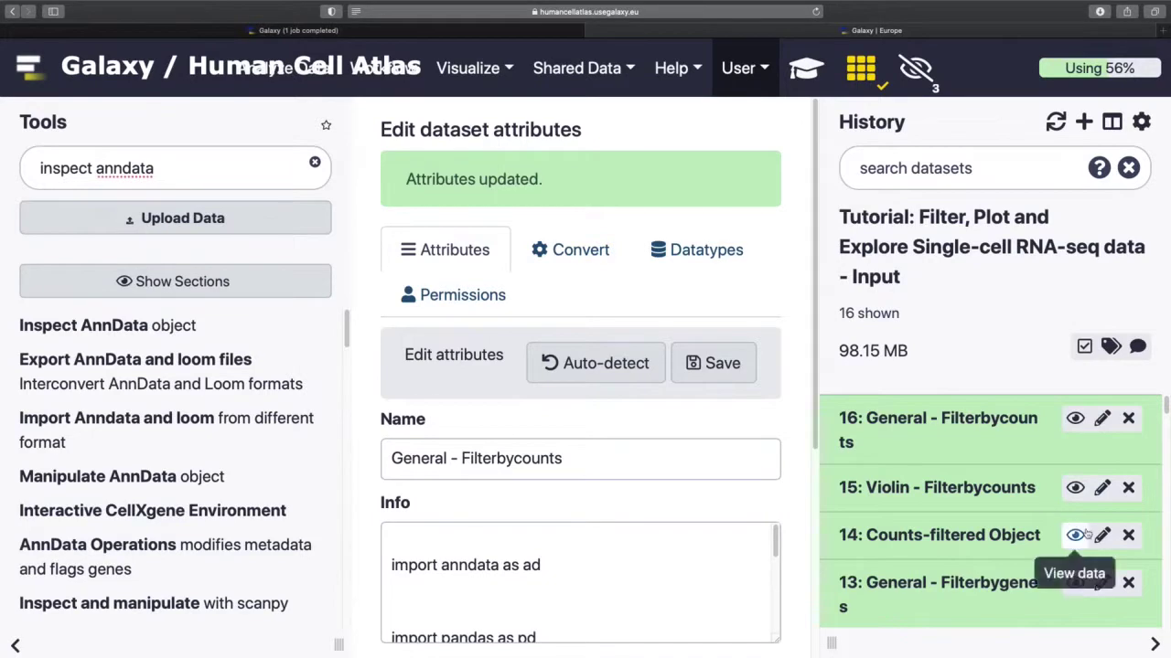
Reload the Scanpy FilterCells job of Counts-filtered Object and set dataset 14, Counts-filtered Object, as its input.
left_click(1024, 535)
scroll(1006, 539, "down", 4)
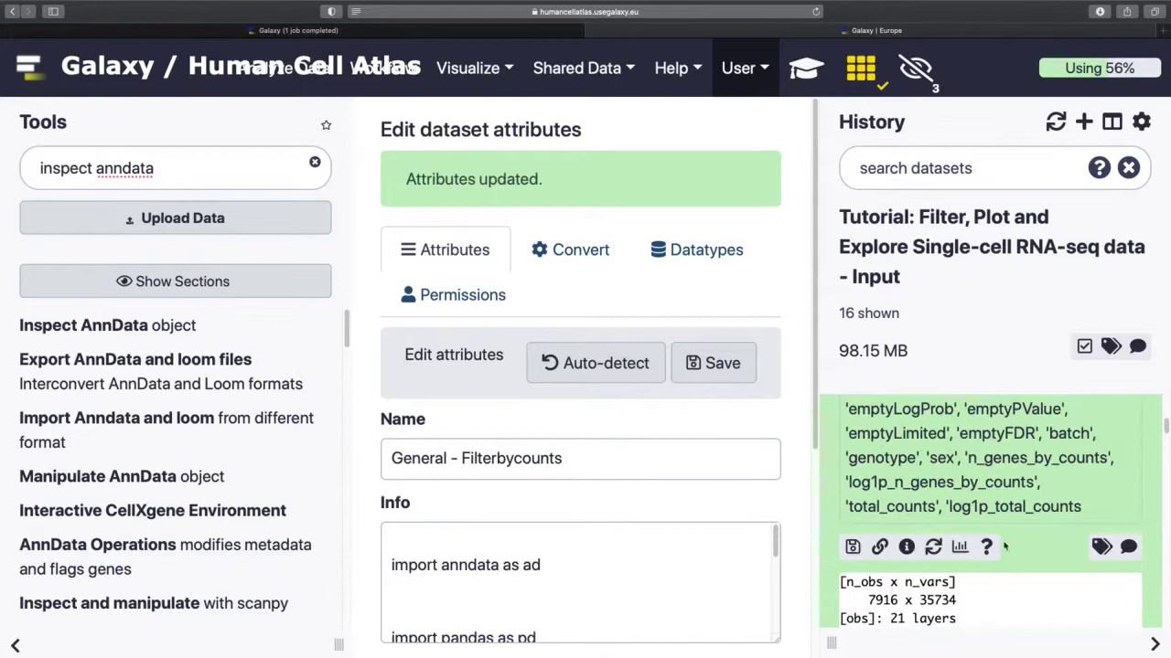
left_click(933, 459)
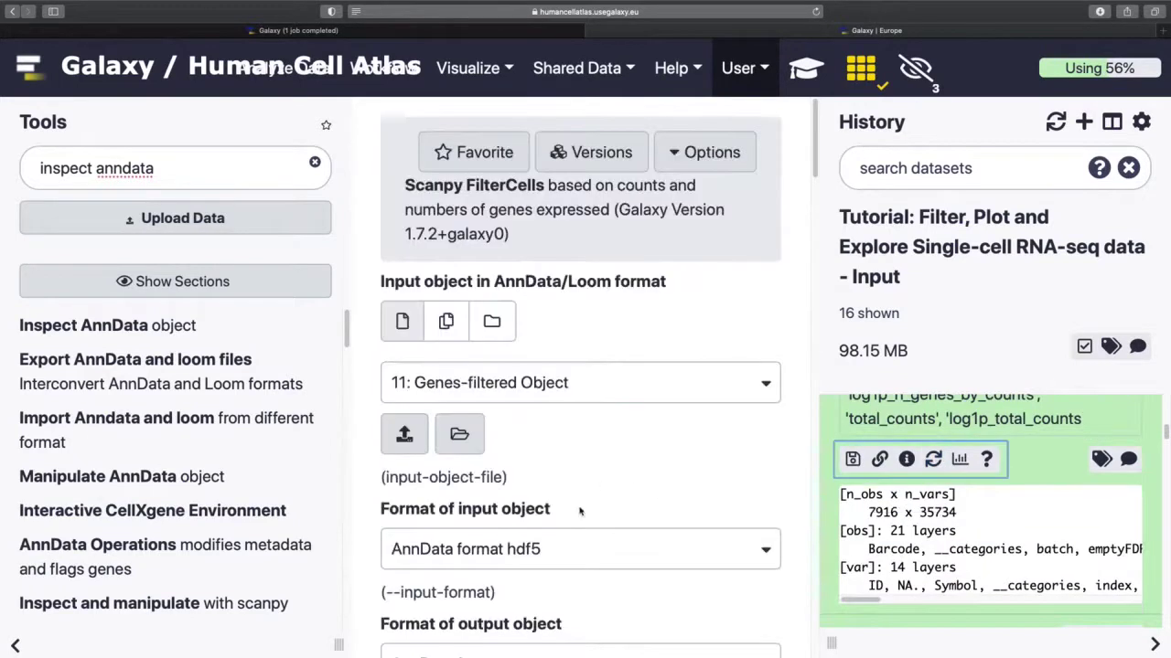
scroll(561, 515, "down", 5)
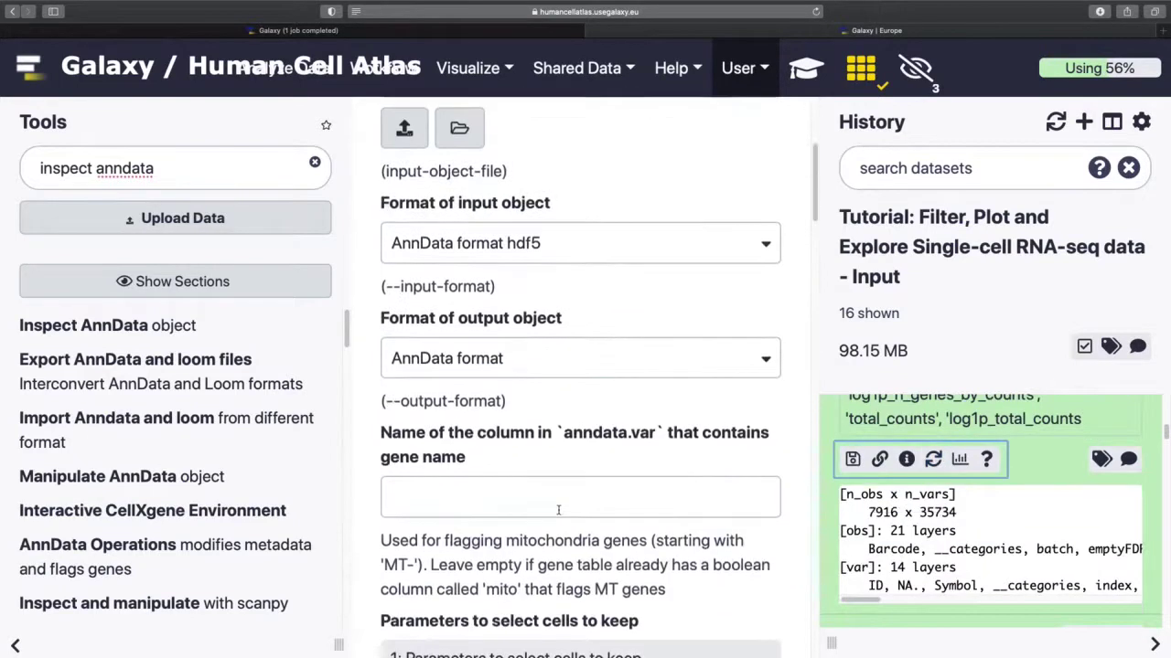
scroll(540, 429, "up", 5)
left_click(596, 395)
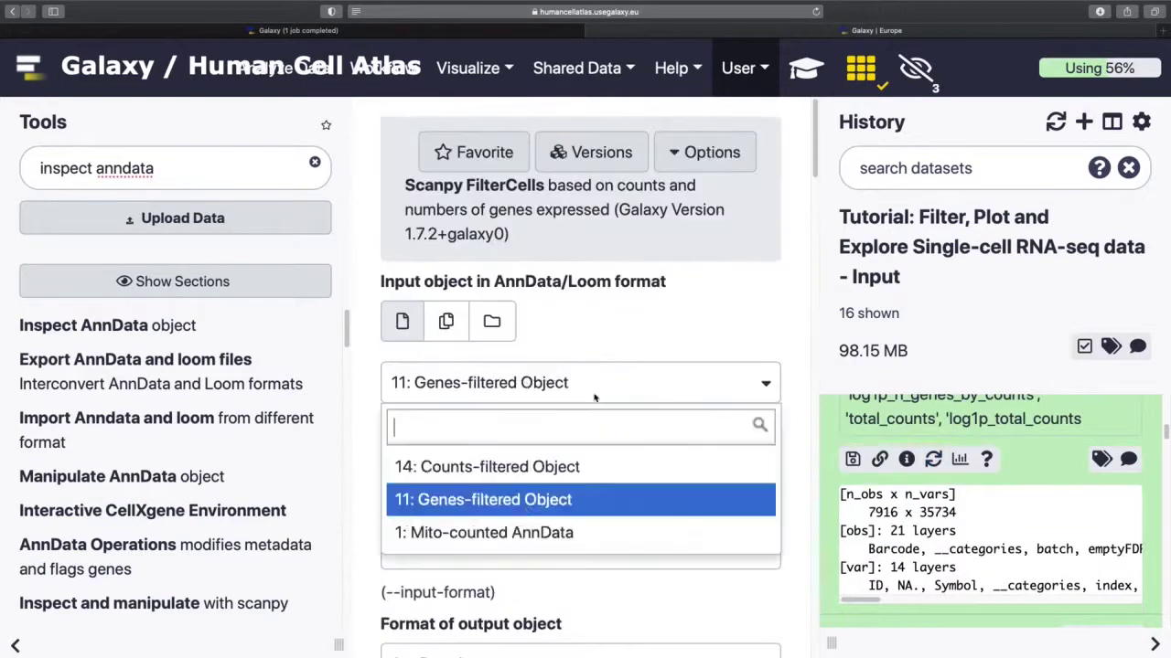
left_click(540, 467)
Filter the cells on pct_counts_mito with a minimum of 0 and a maximum of 4.5, and run the job.
scroll(551, 542, "down", 10)
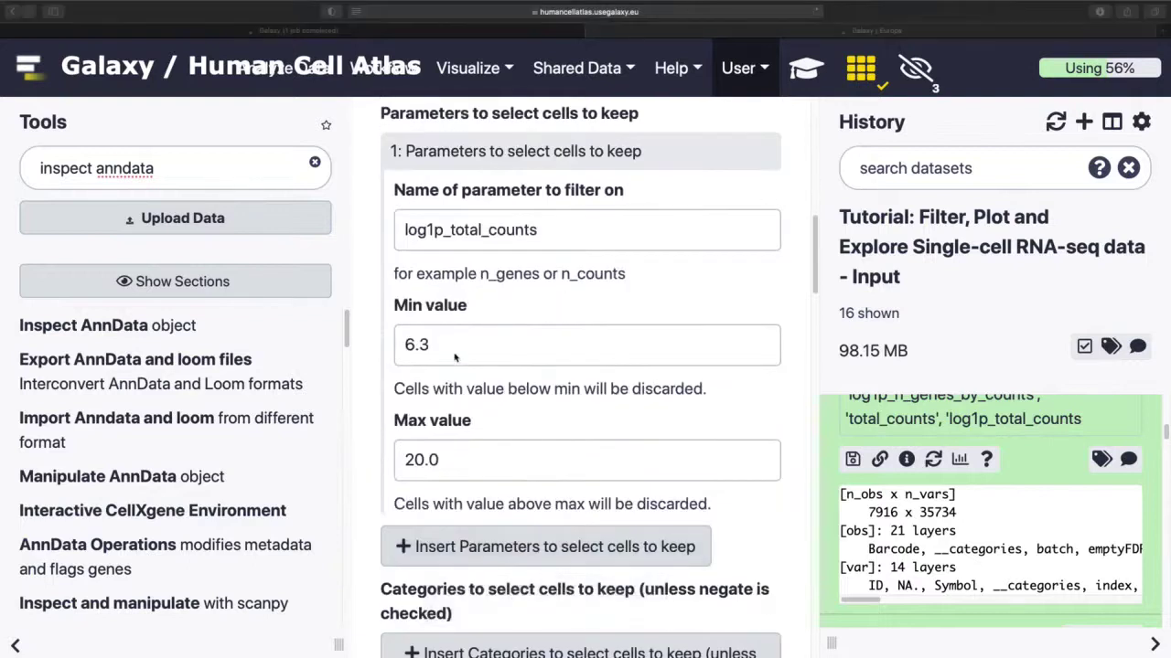
double_click(412, 230)
type("p")
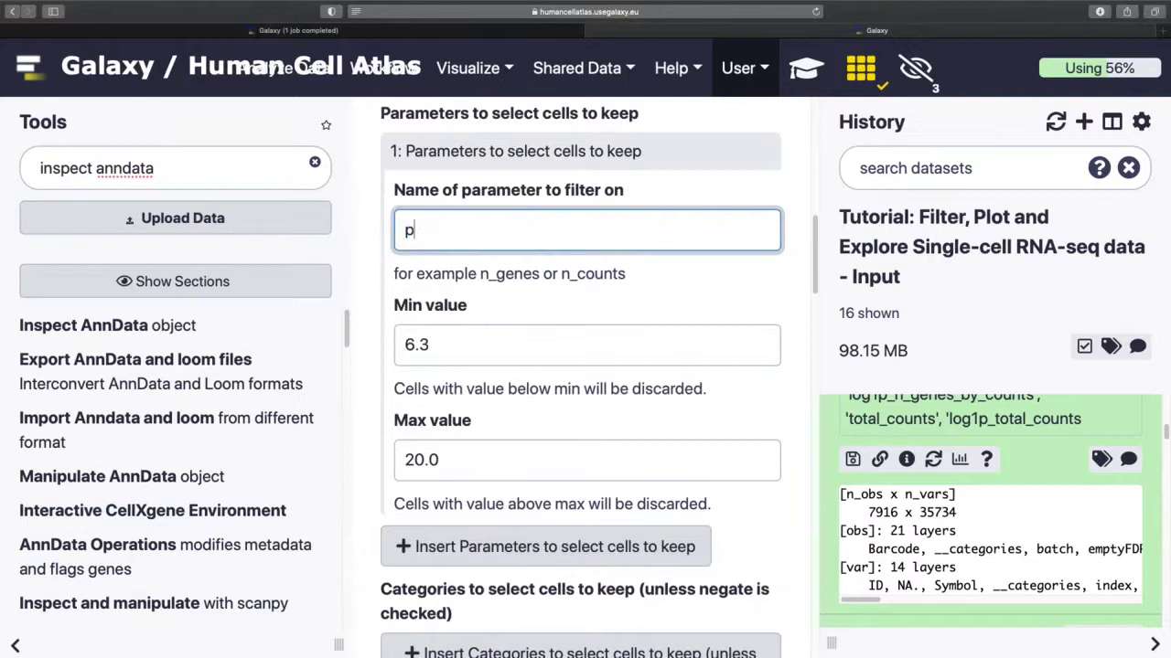
type("c")
left_click(474, 331)
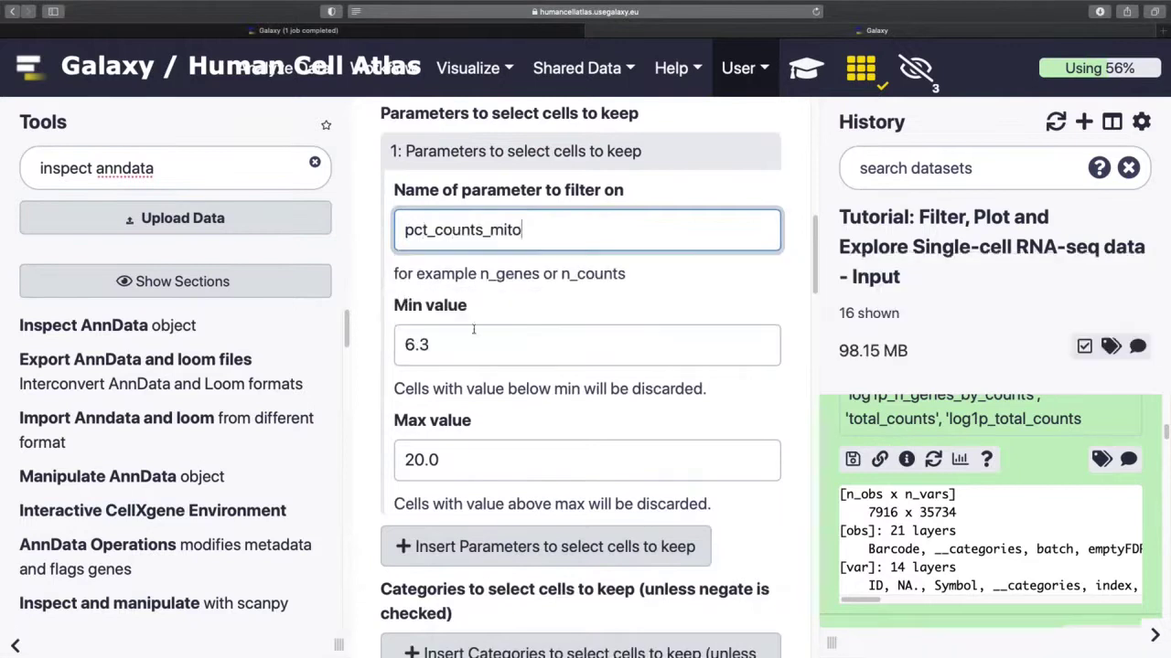
key("Tab")
type("0")
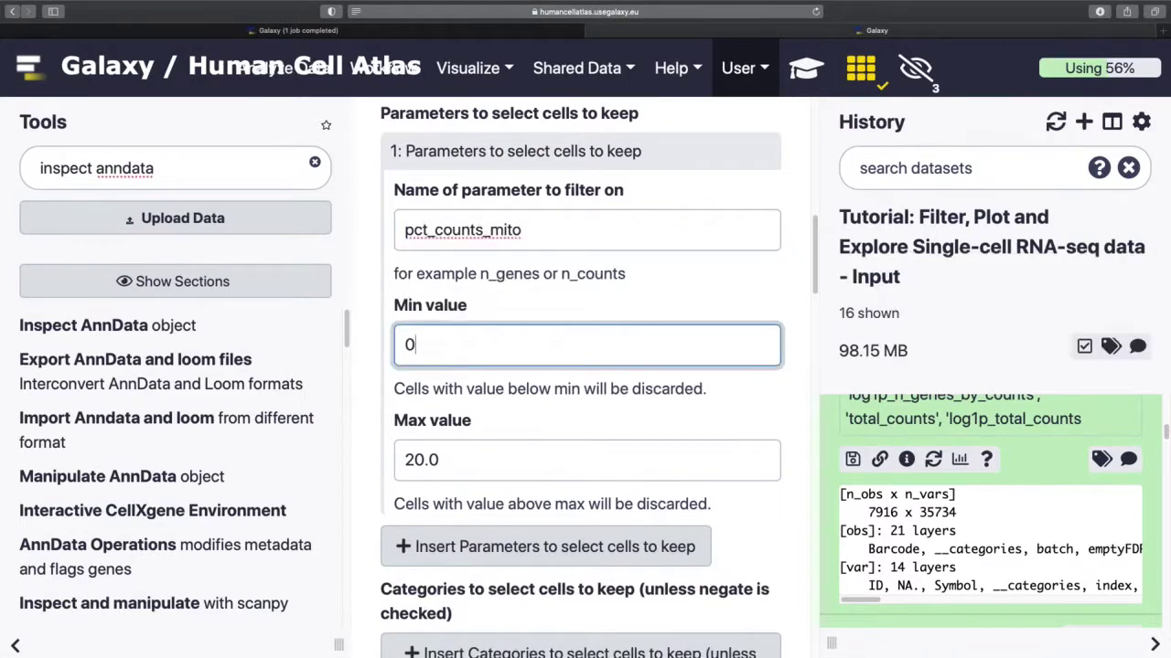
key("Tab")
type("4.5")
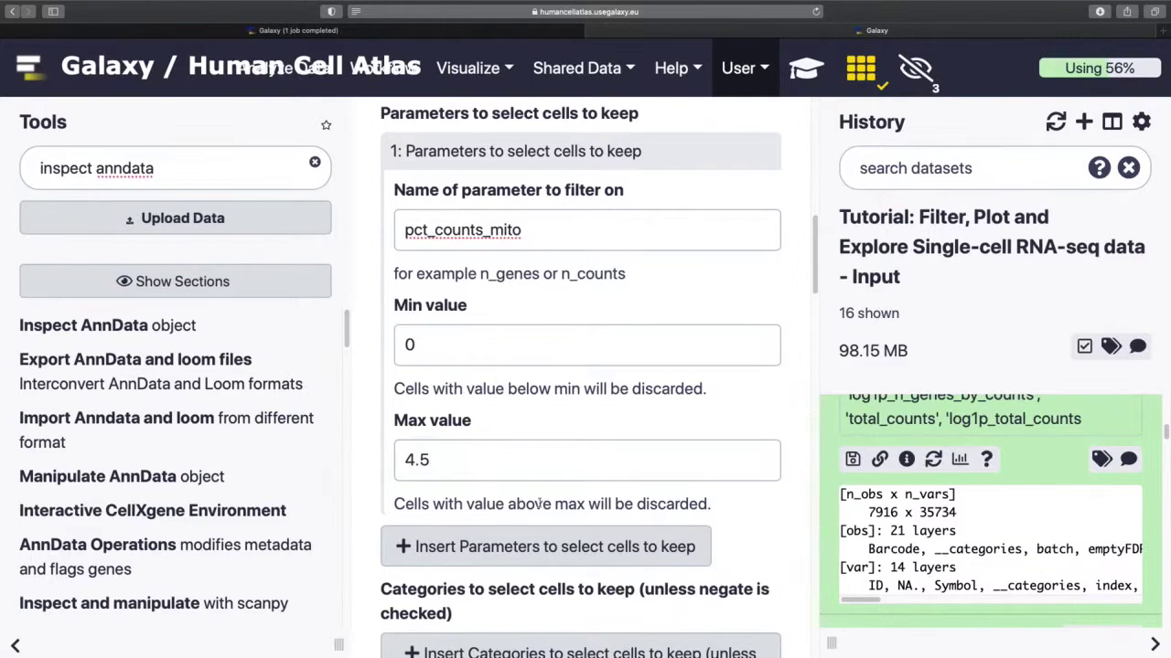
scroll(567, 457, "down", 10)
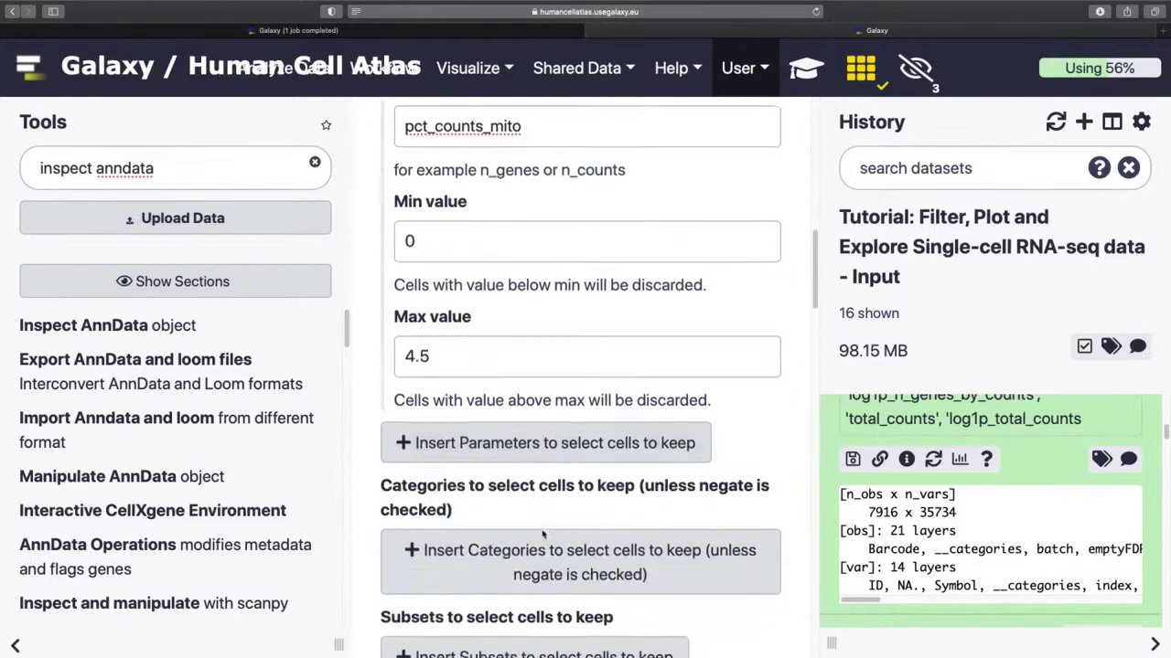
left_click(439, 421)
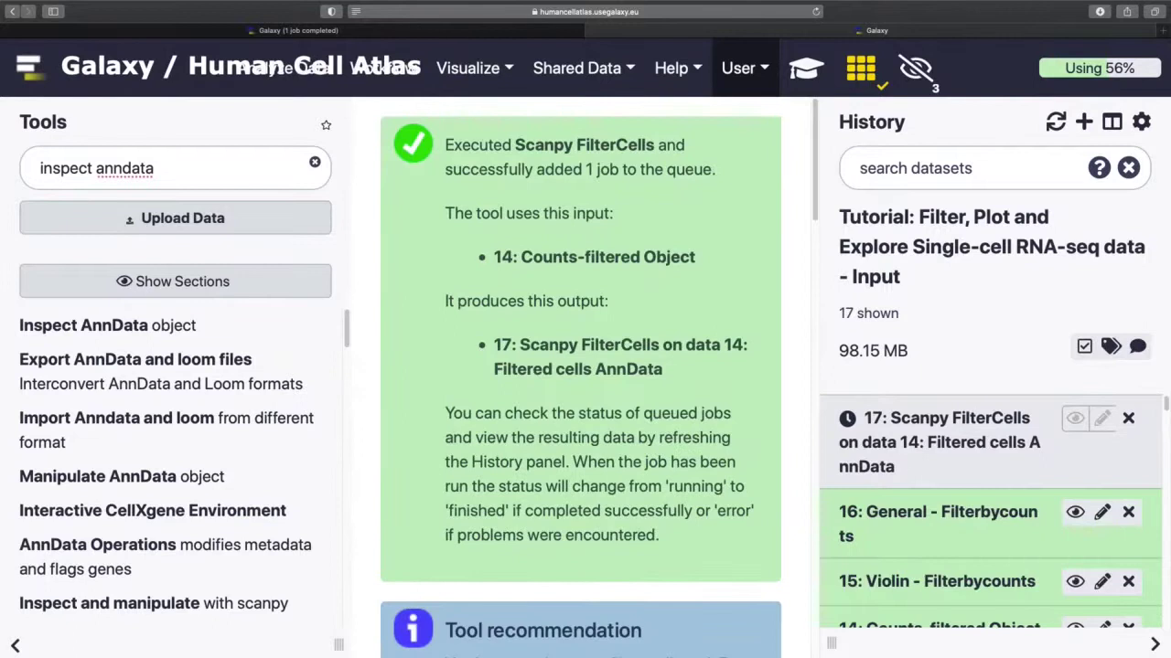
Reload the plot job of Violin - Filterbycounts and set dataset 17, the Scanpy FilterCells output, as its annotated data matrix.
left_click(1006, 581)
scroll(997, 567, "down", 4)
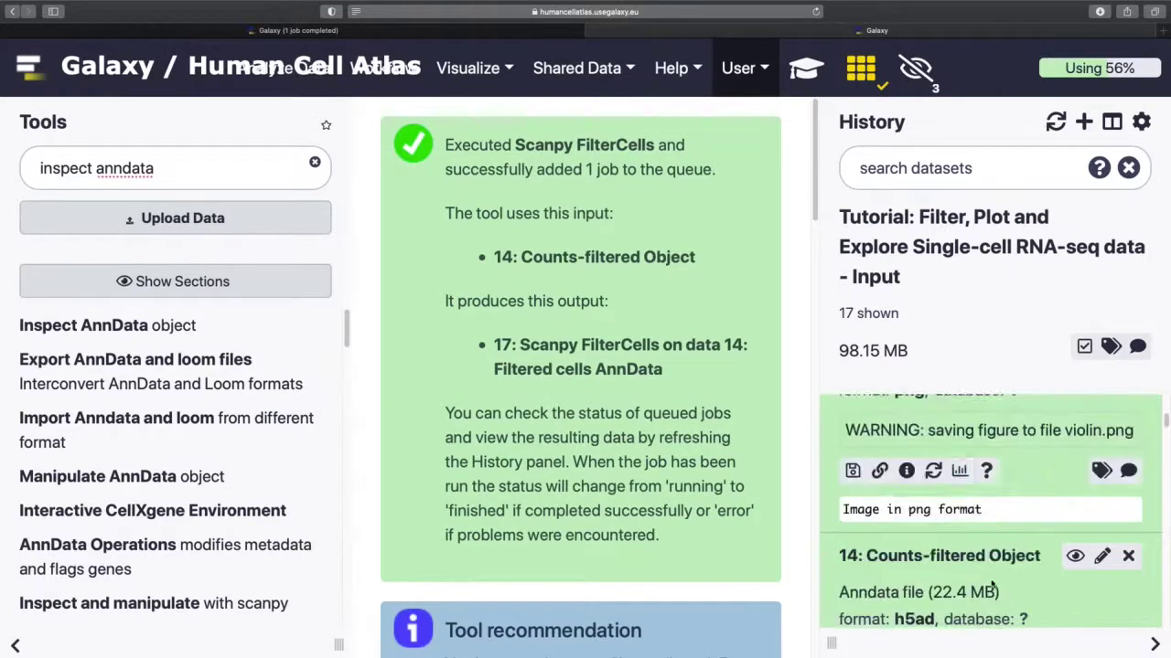
scroll(992, 588, "down", 2)
scroll(992, 588, "up", 2)
left_click(932, 469)
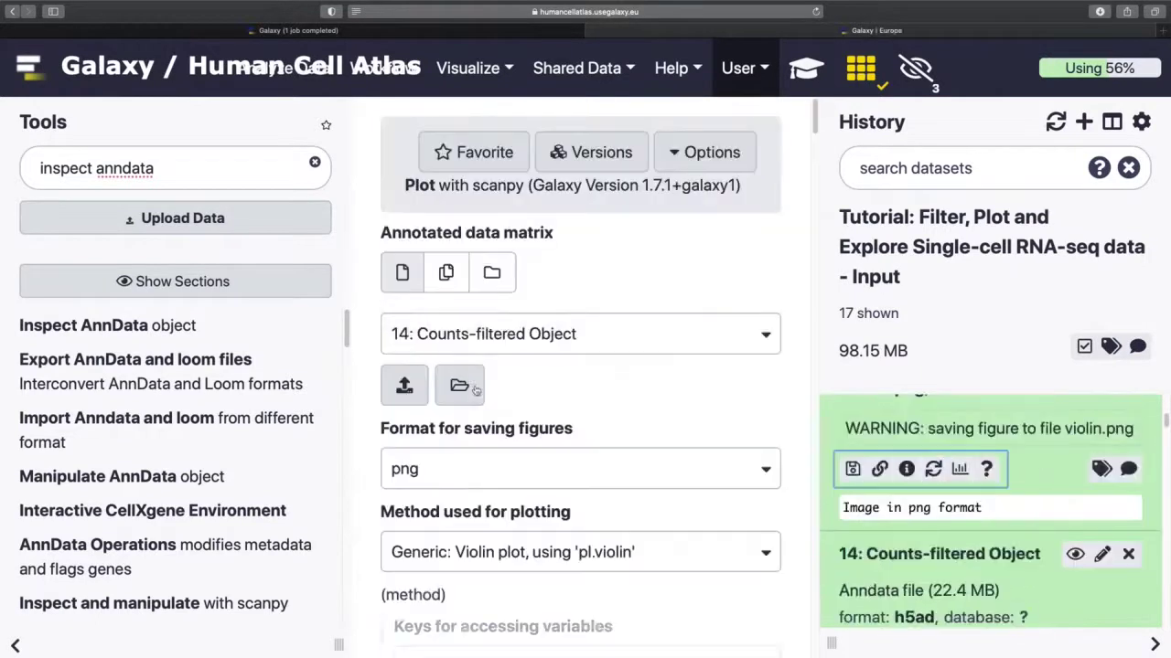
left_click(487, 343)
left_click(483, 412)
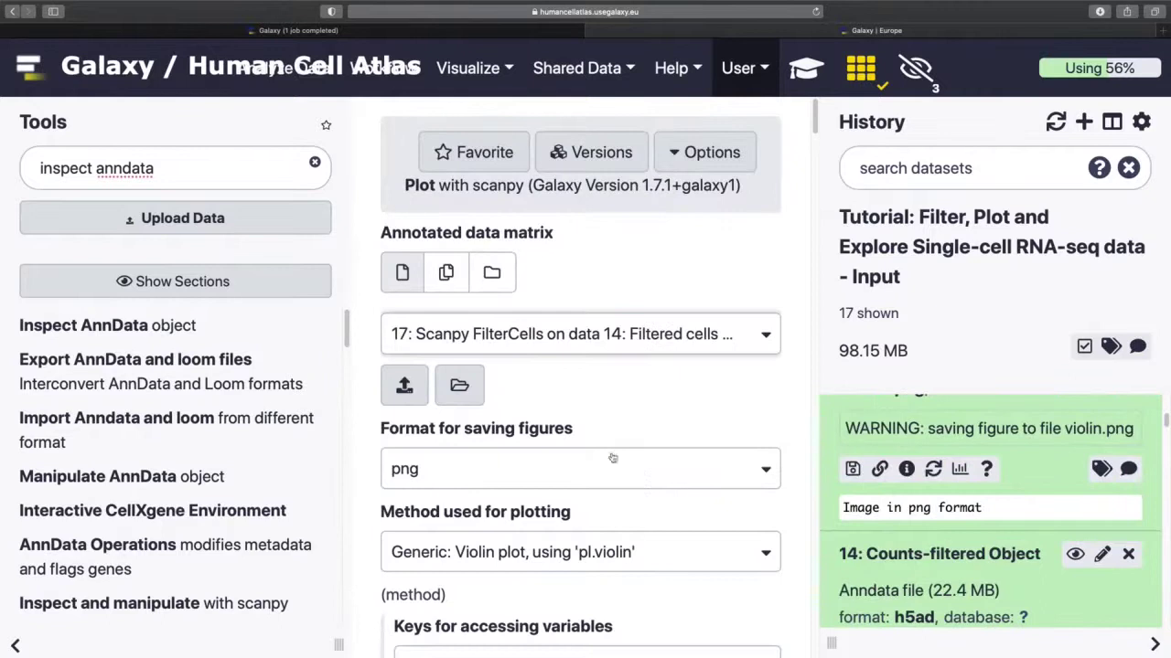
Check the violin plot's input and variable settings, and run the plot job on dataset 17.
scroll(613, 458, "down", 3)
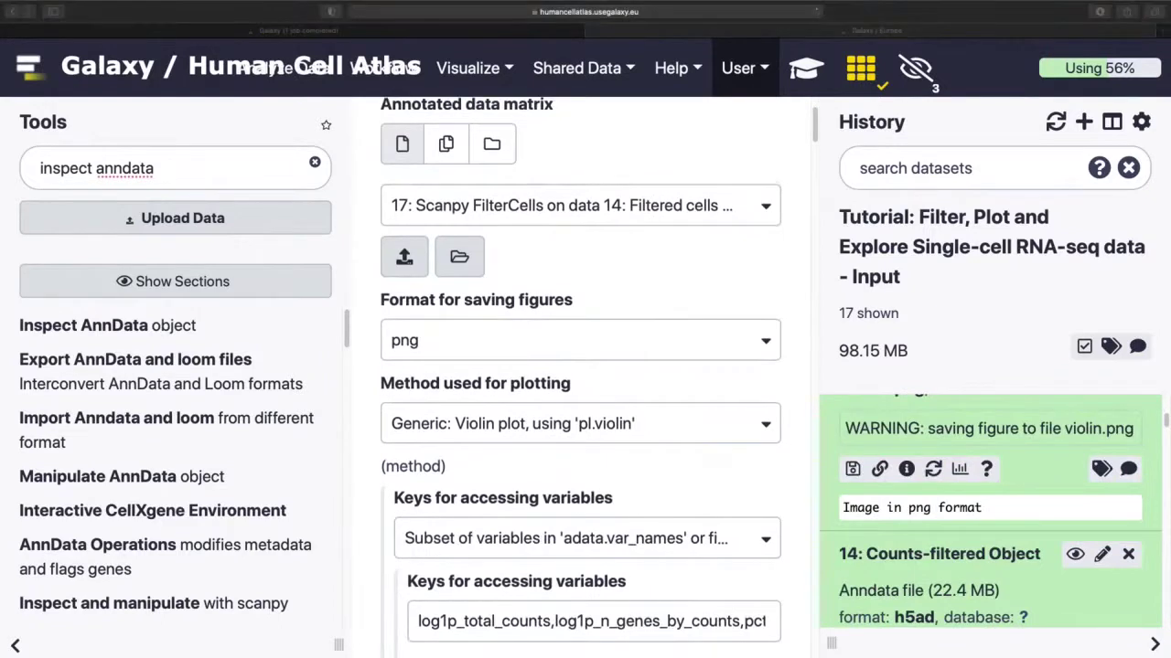
left_click(613, 472)
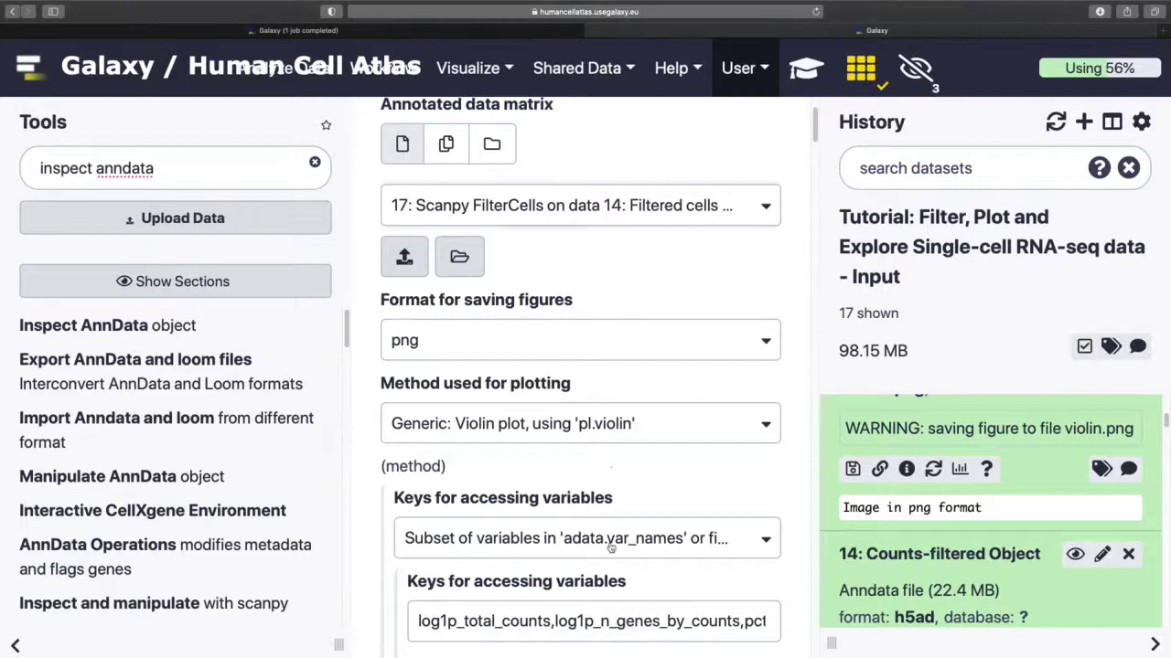
scroll(613, 472, "down", 9)
scroll(589, 522, "up", 12)
left_click(494, 347)
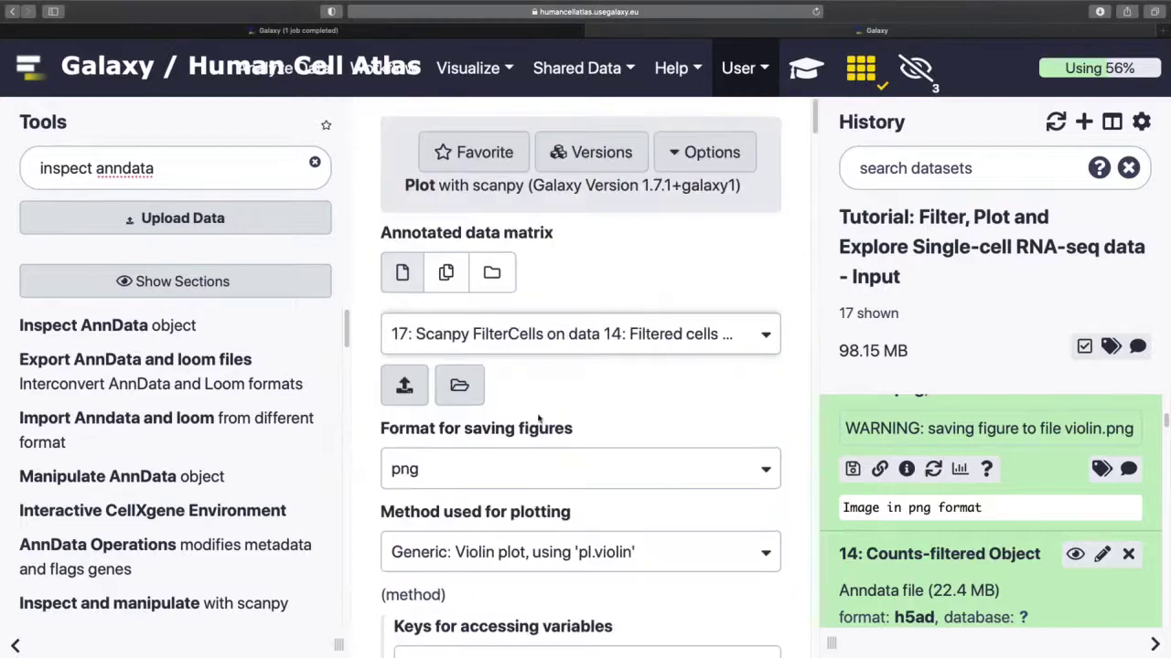
scroll(536, 423, "down", 15)
left_click(460, 444)
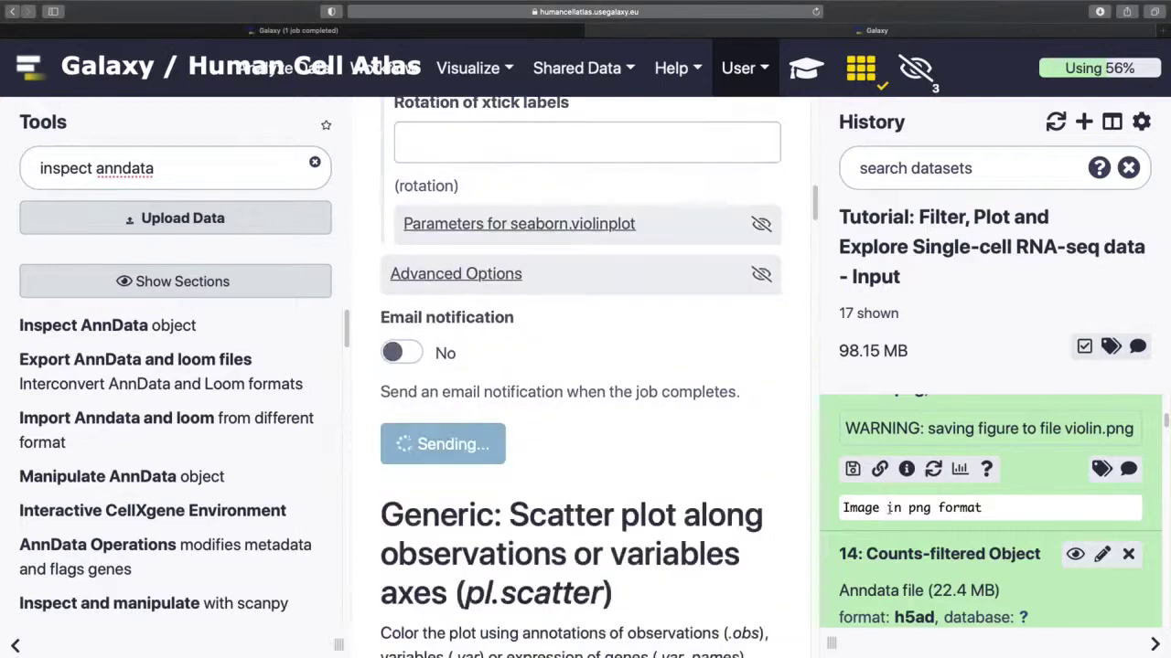
Rerun the Inspect AnnData job of General - Filterbycounts on dataset 17 to extract general information about the object.
scroll(1097, 534, "down", 2)
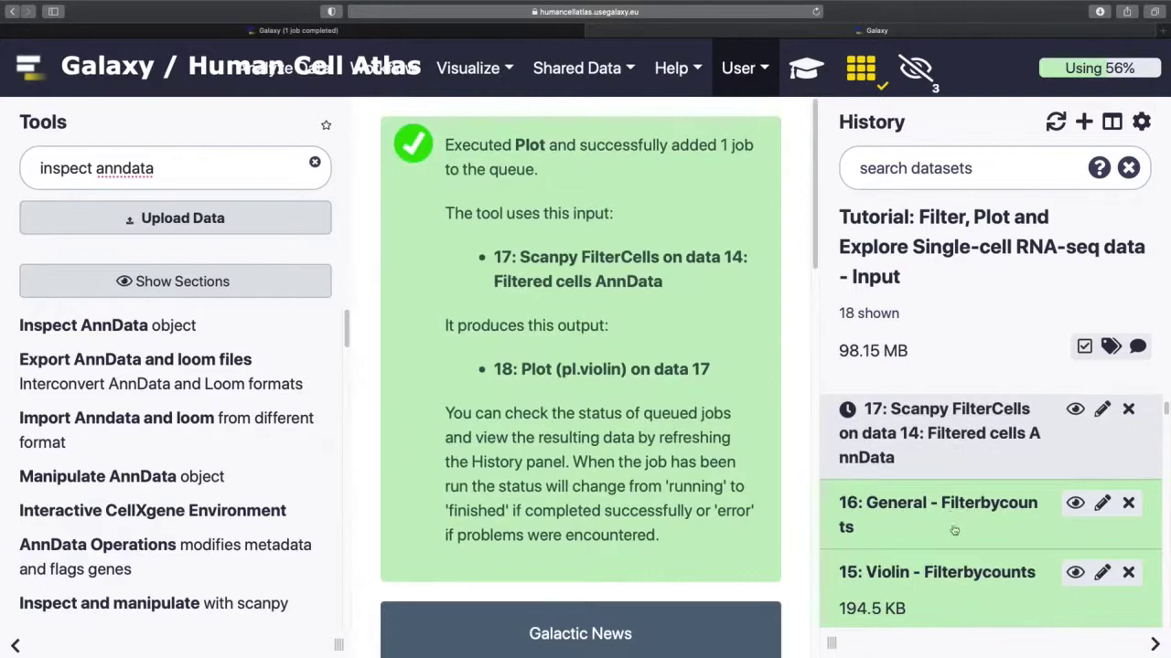
left_click(936, 533)
scroll(936, 533, "down", 4)
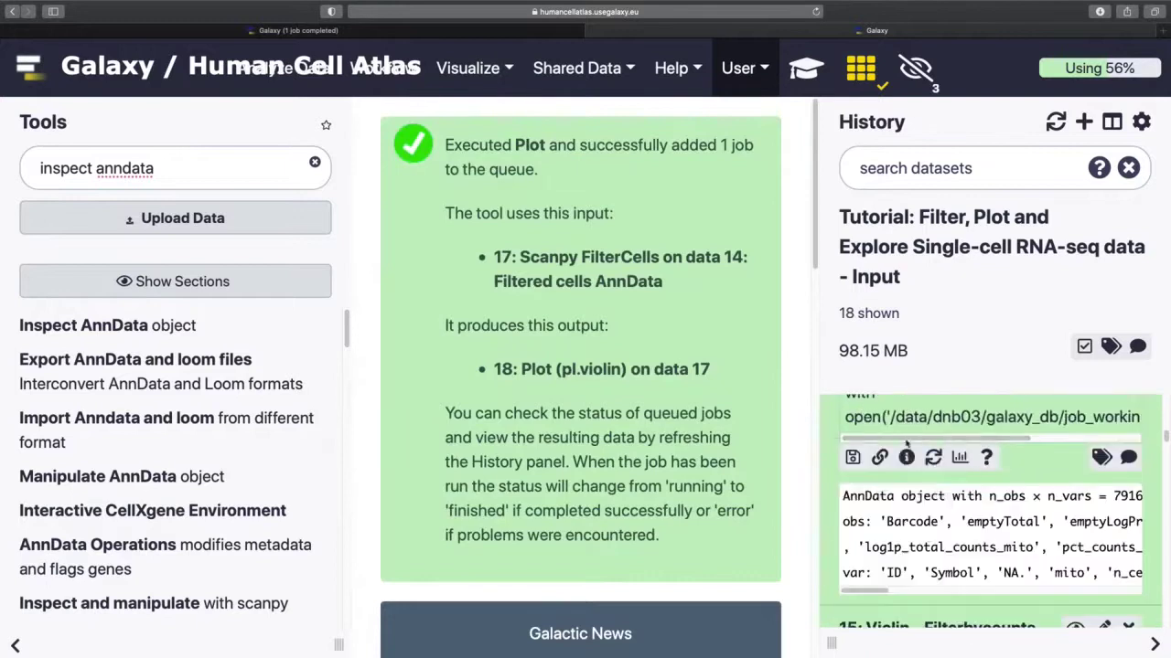
left_click(932, 458)
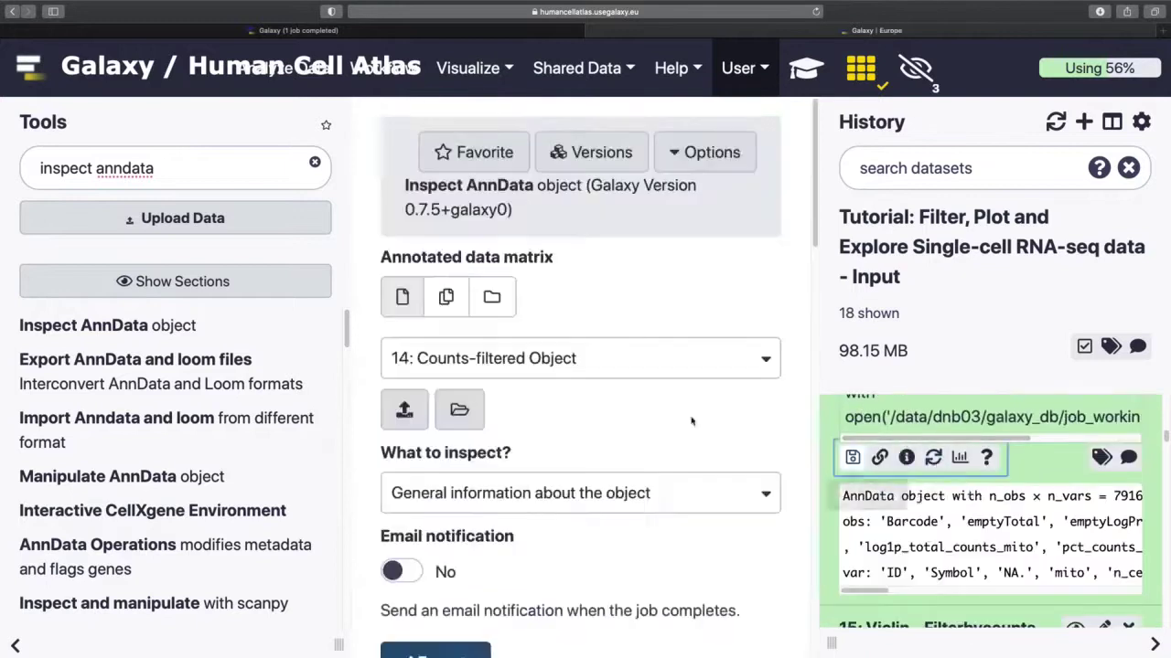
left_click(522, 366)
left_click(501, 442)
scroll(457, 439, "down", 5)
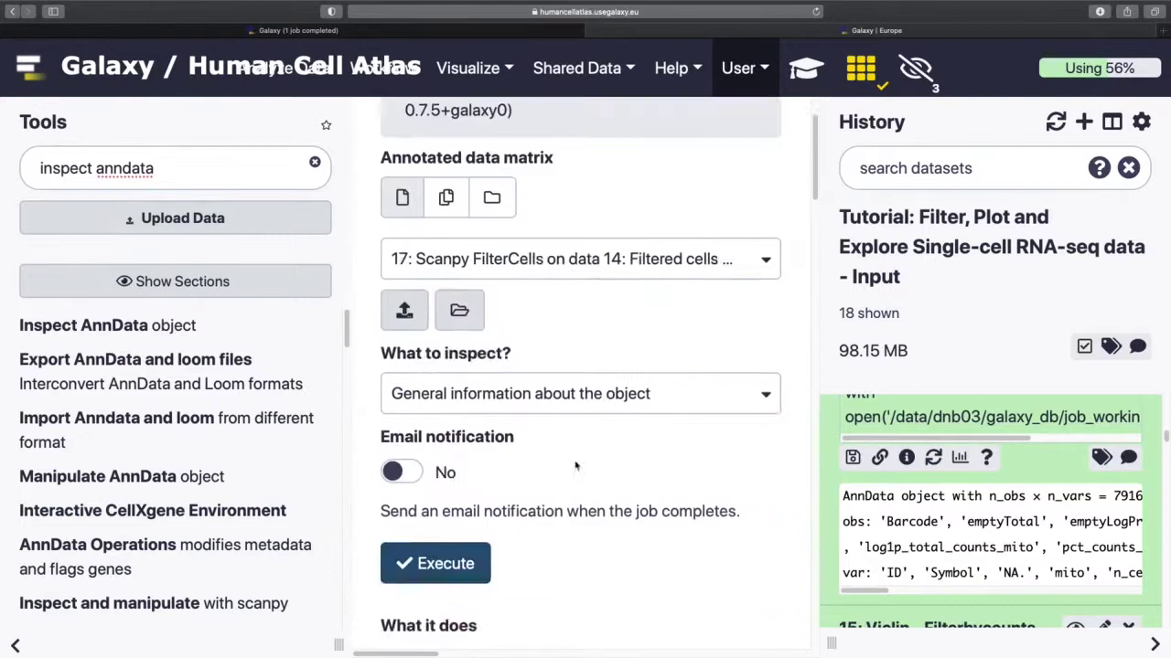
left_click(428, 450)
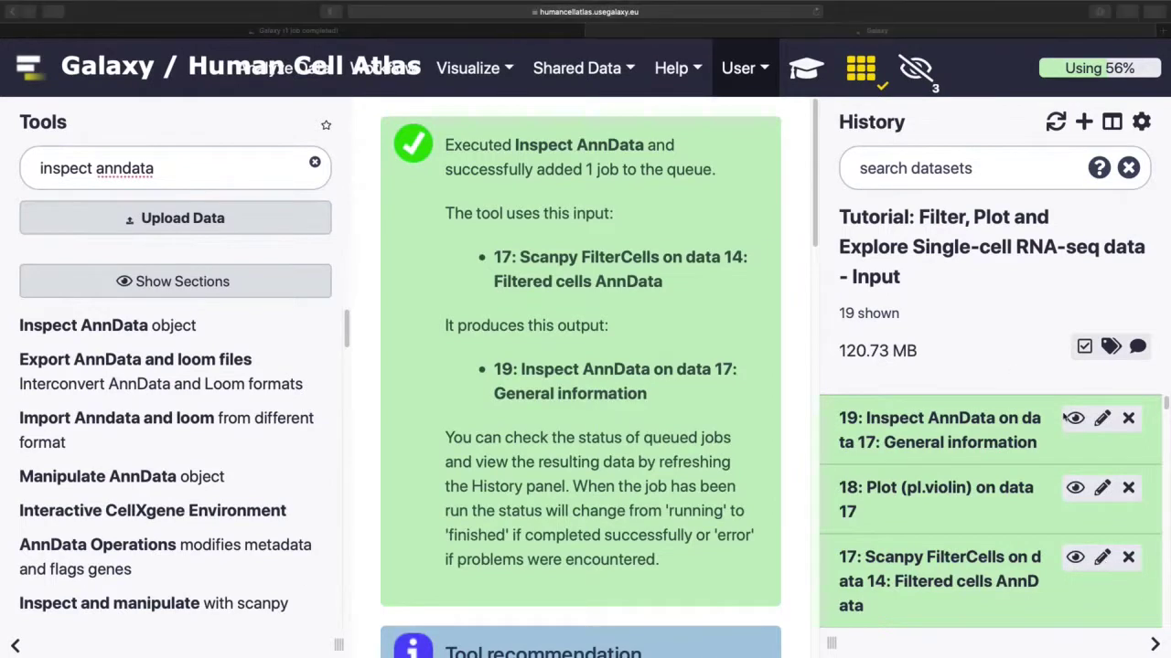
Rename dataset 17, the Scanpy FilterCells output, as Mito-filtered Object and save its attributes.
left_click(1102, 557)
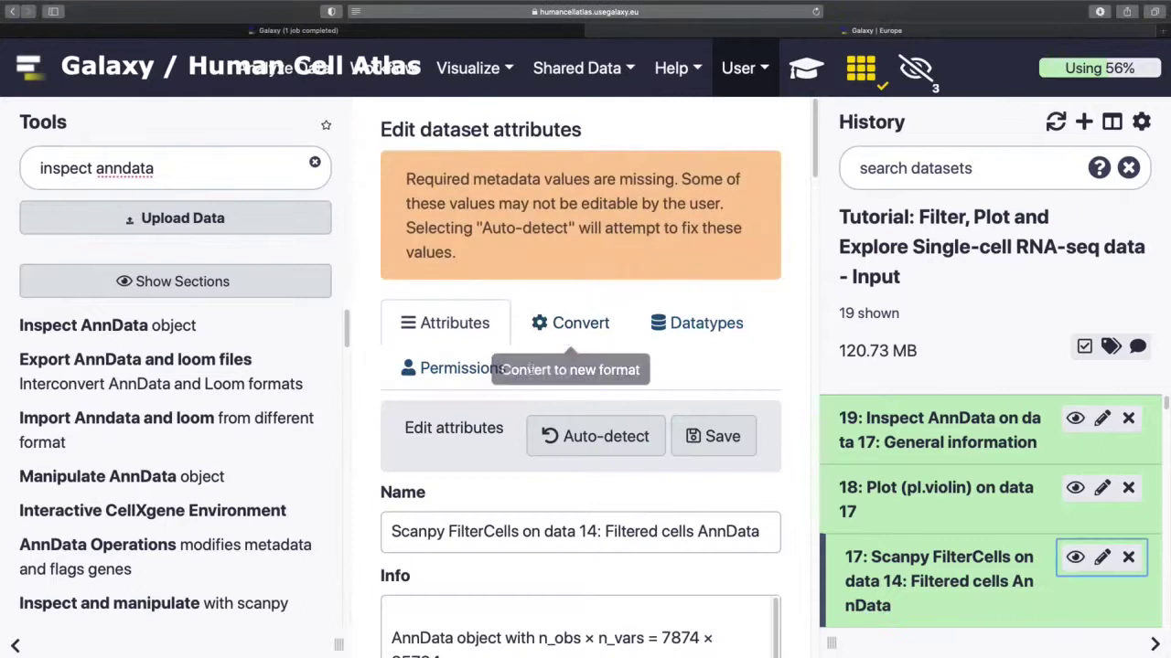
triple_click(513, 533)
type("Mito-filtered Object")
left_click(714, 436)
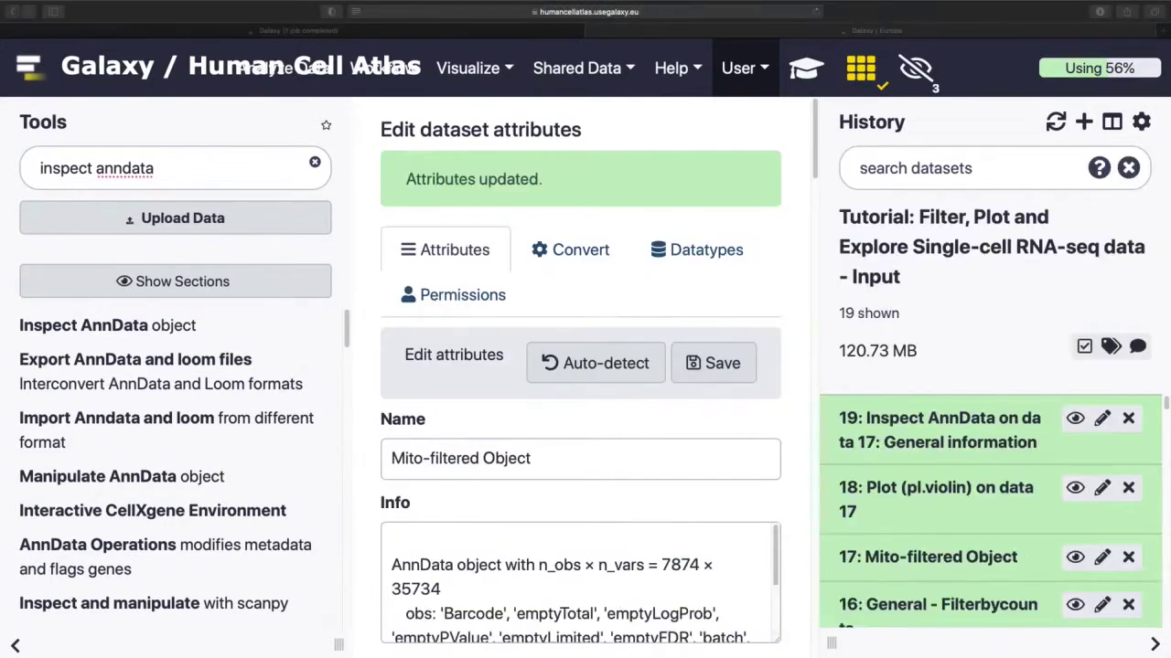
Rename dataset 18, the violin plot made from dataset 17, as Violin - Filterbymito and save its attributes.
left_click(1101, 488)
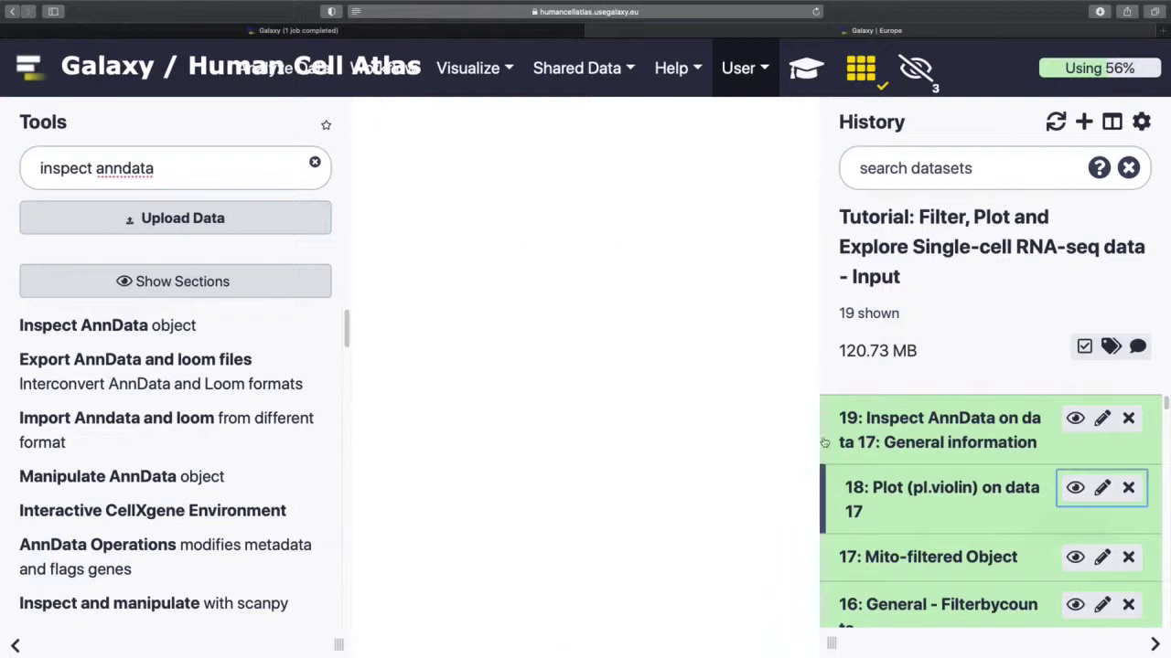
scroll(548, 248, "down", 3)
triple_click(549, 293)
type("Violin - Filterbymito")
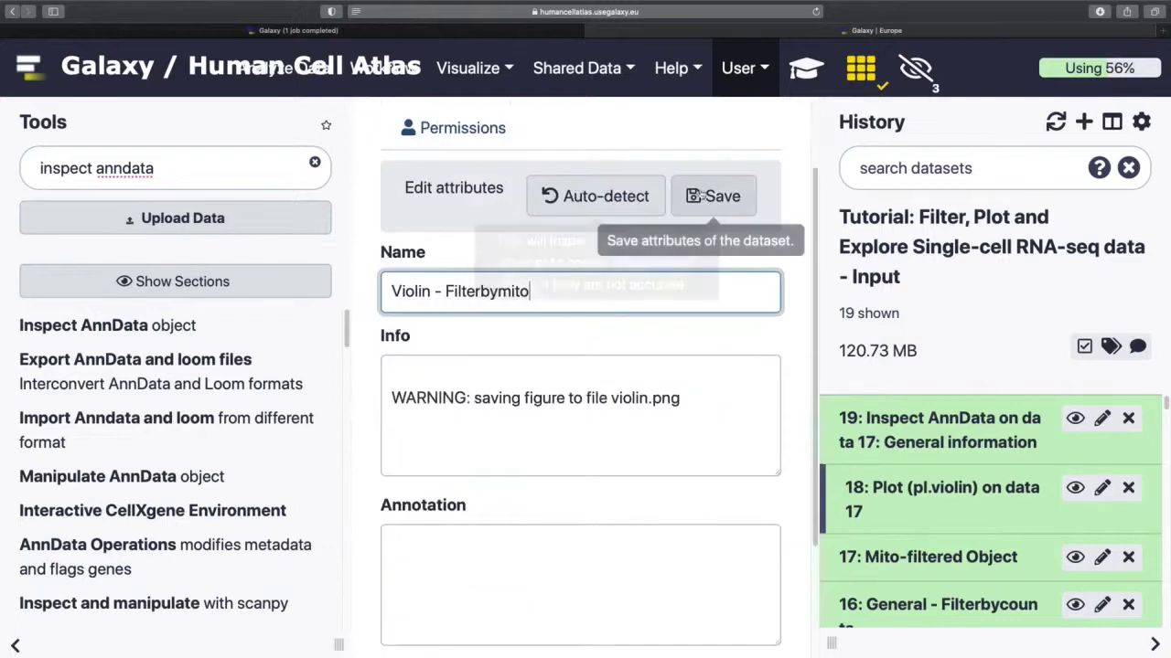
left_click(709, 196)
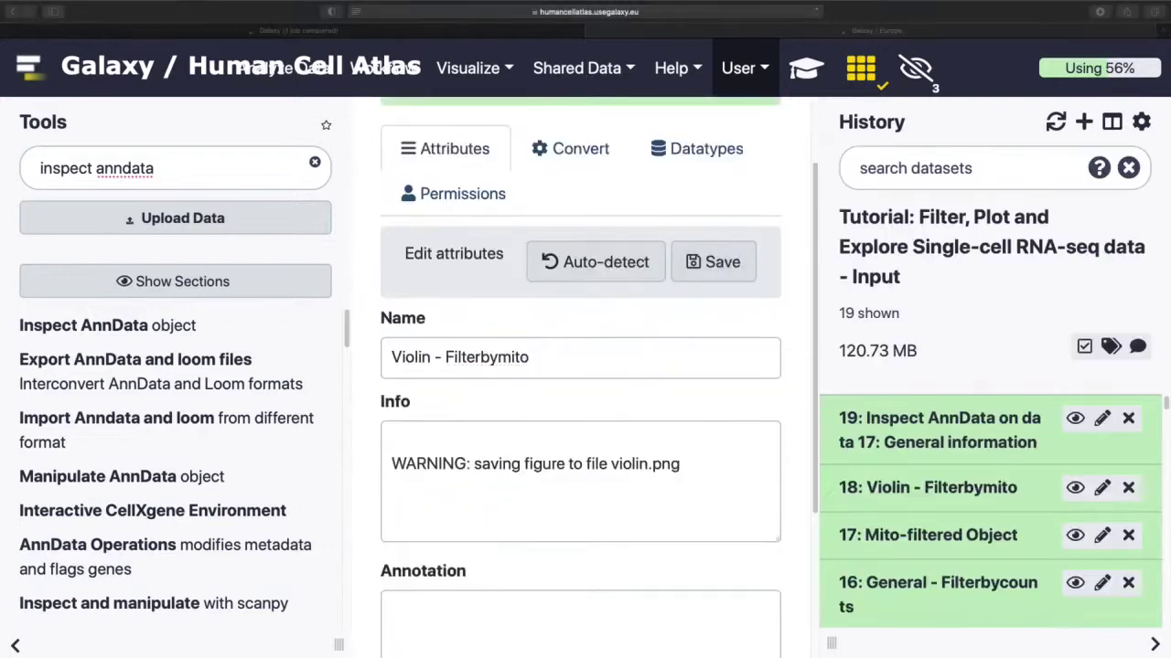
Rename dataset 19, the Inspect AnnData general information, as General - Filterbymito and save its attributes.
left_click(1103, 420)
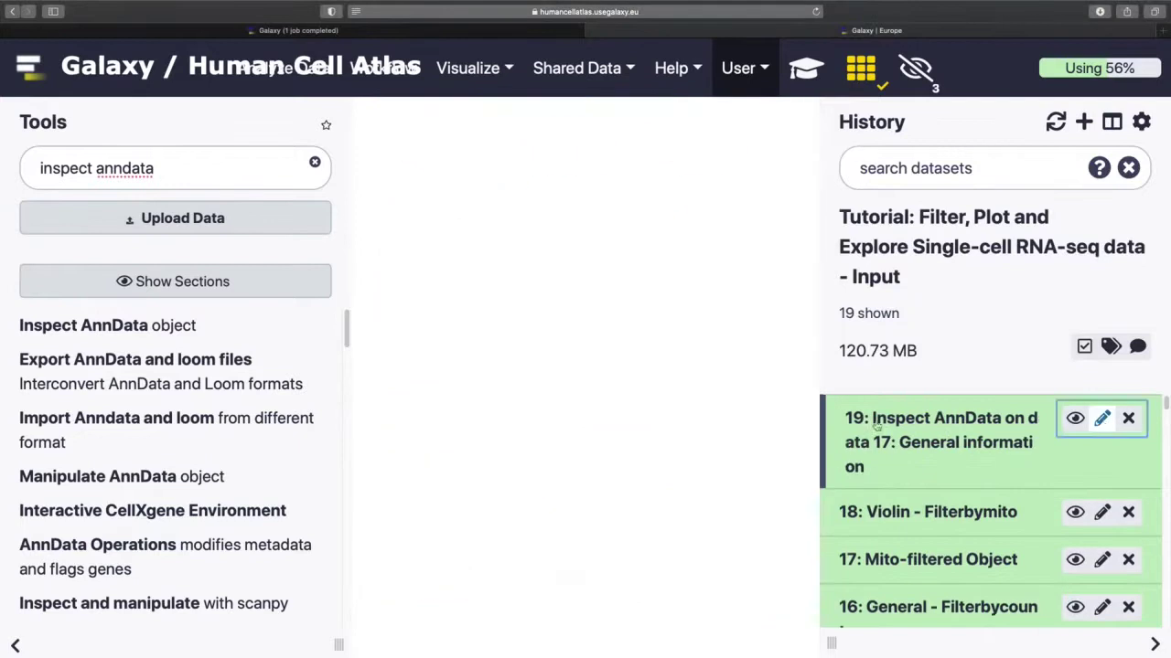
triple_click(581, 392)
type("General - Filterbymito")
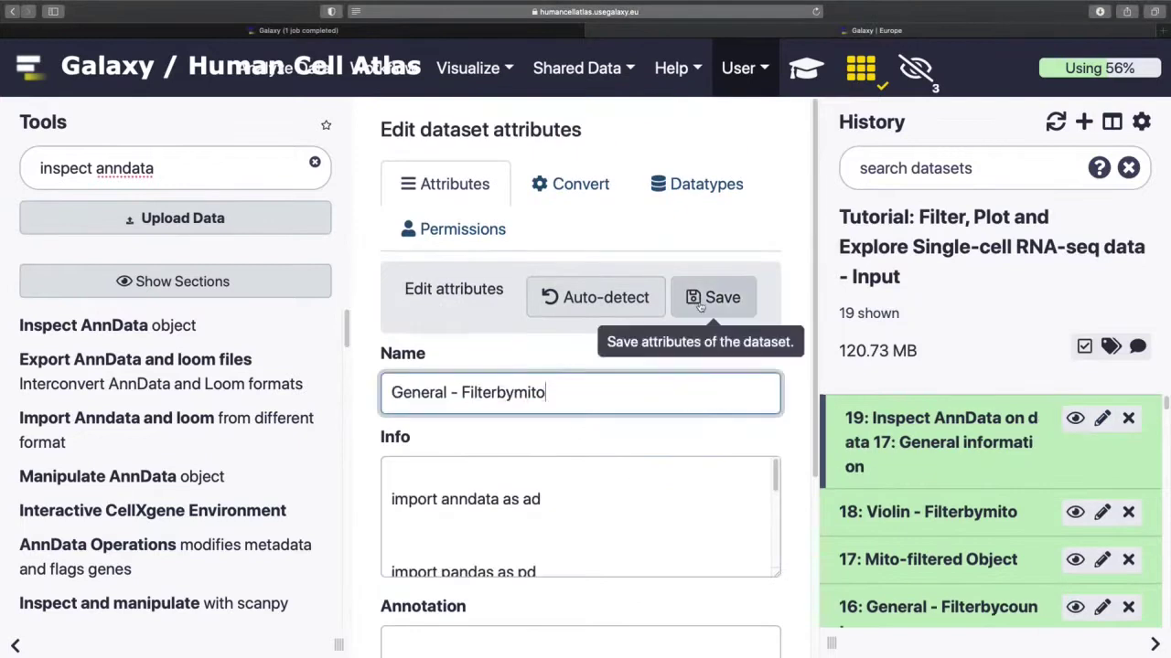
left_click(705, 294)
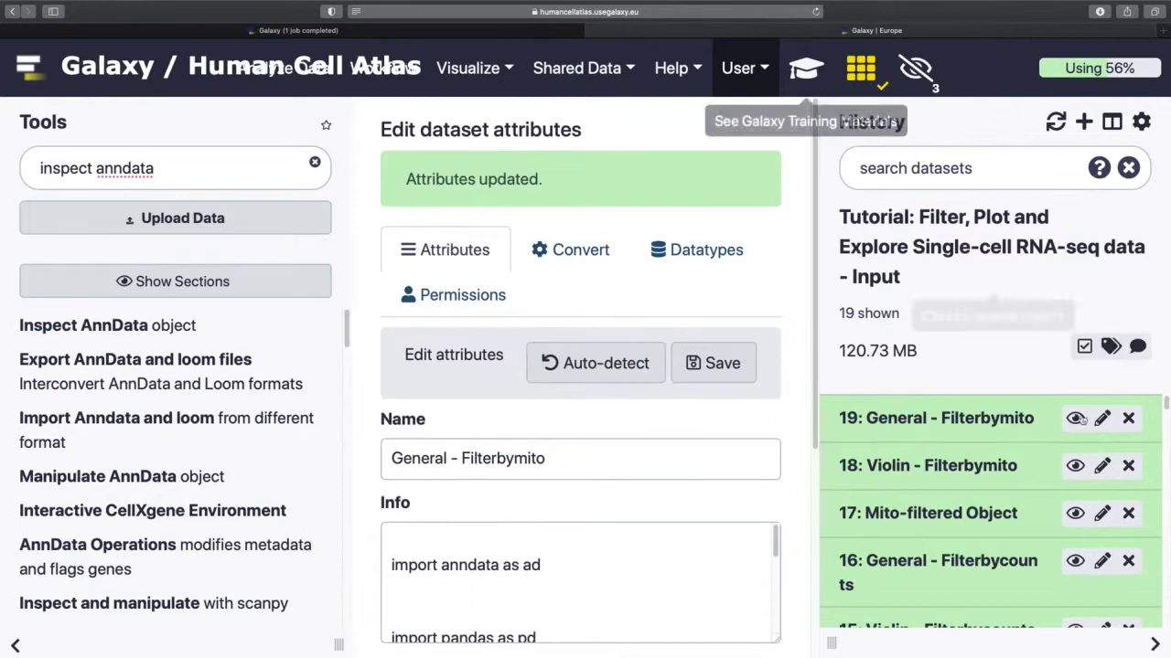
Display the Violin - Filterbymito plot alongside Violin - Filterbycounts and compare their distributions.
left_click(1075, 466)
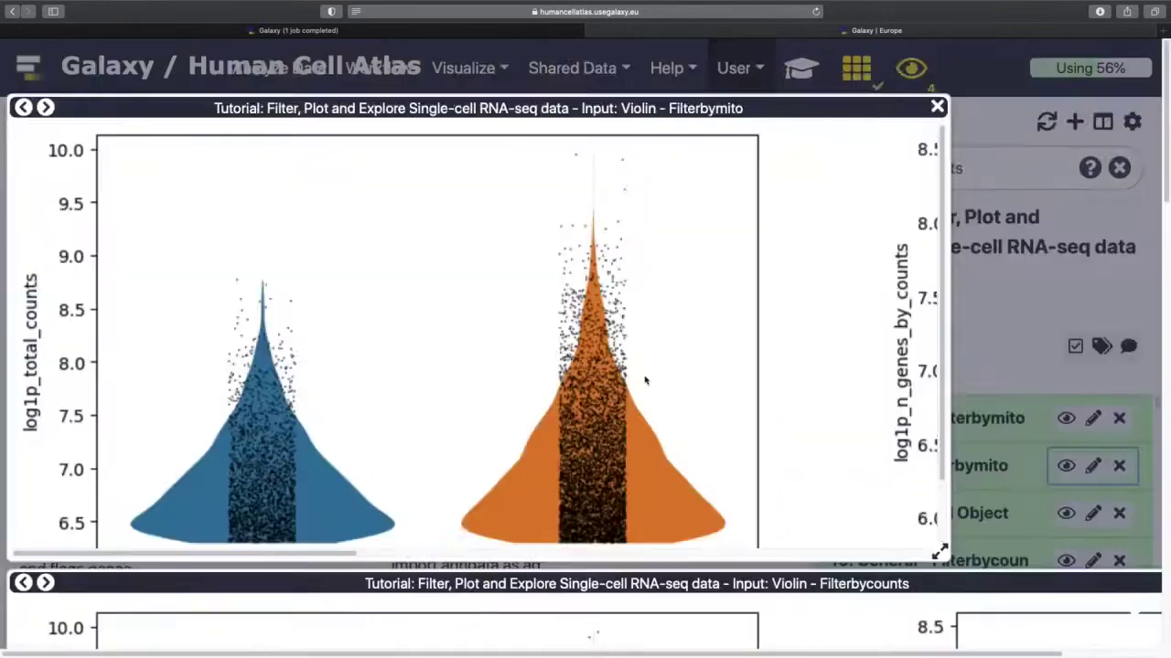
scroll(644, 380, "down", 10)
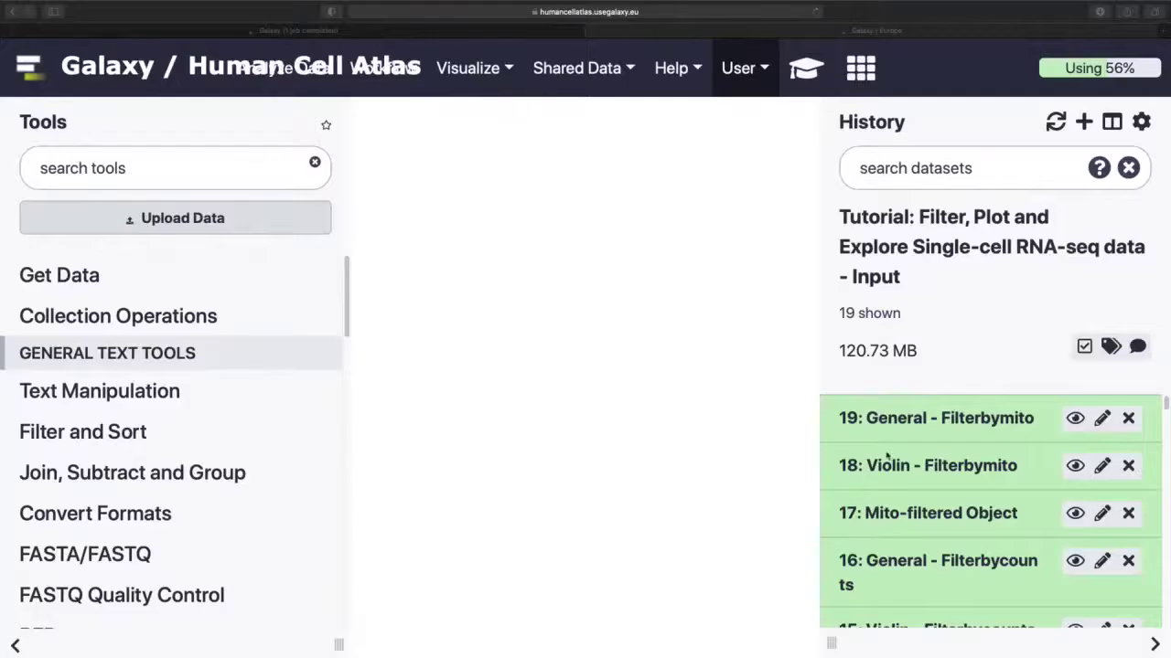
left_click(990, 388)
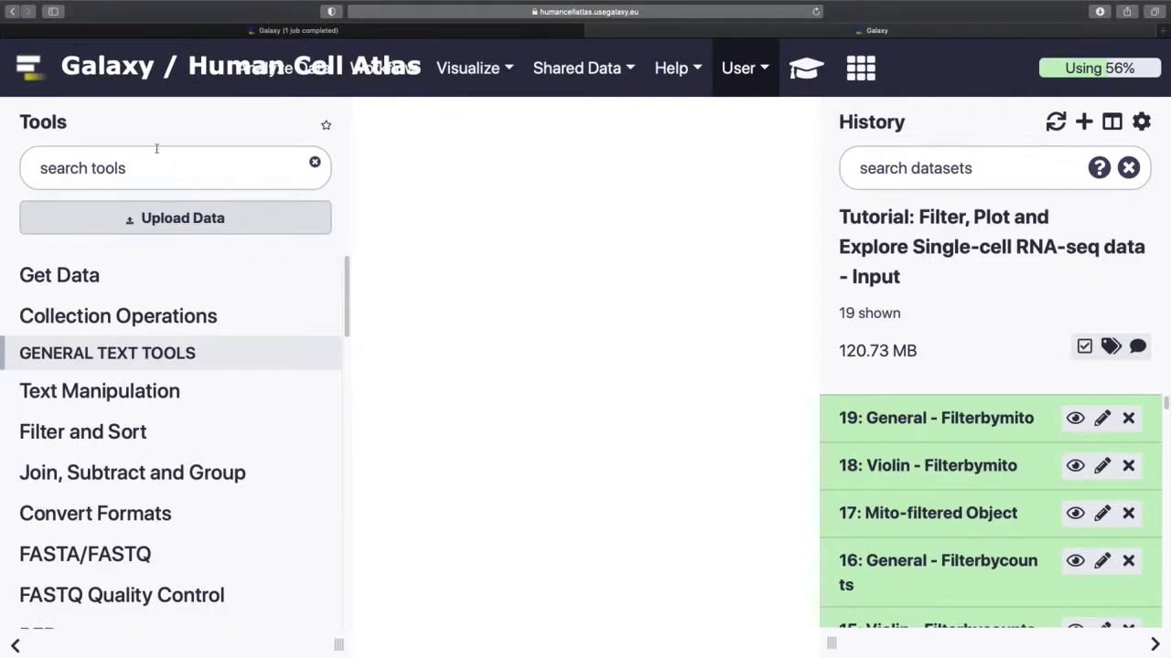
Find the Scanpy FilterGenes tool by searching for filtergenes and set 17: Mito-filtered Object as its input.
type("filtergenes")
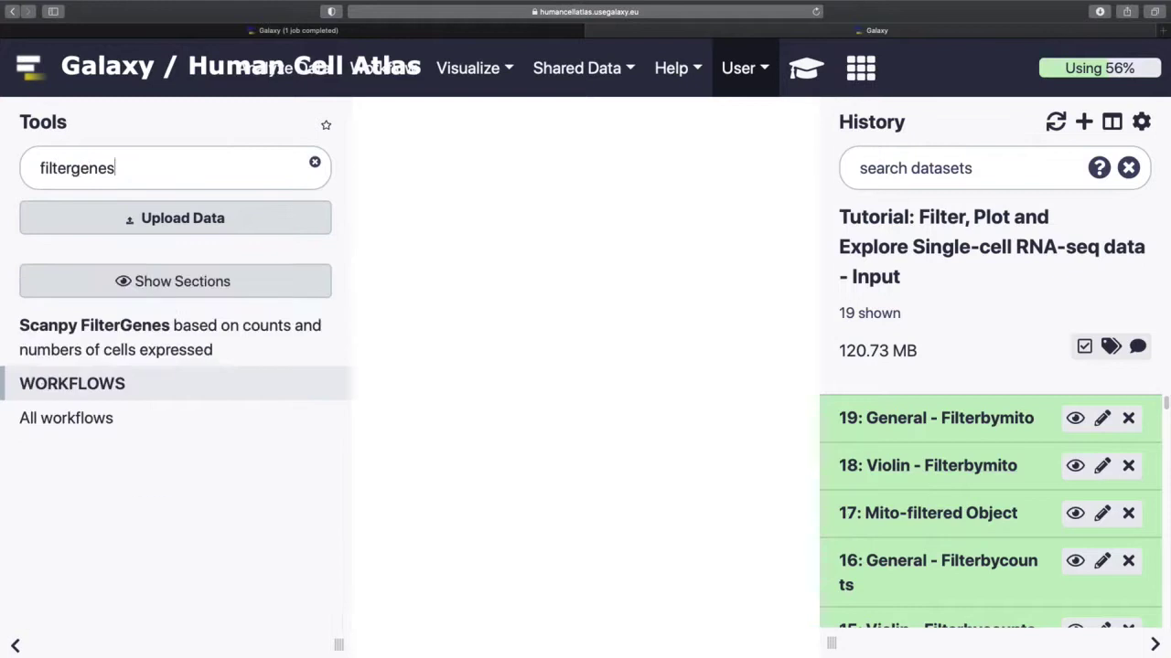
left_click(275, 326)
left_click(555, 381)
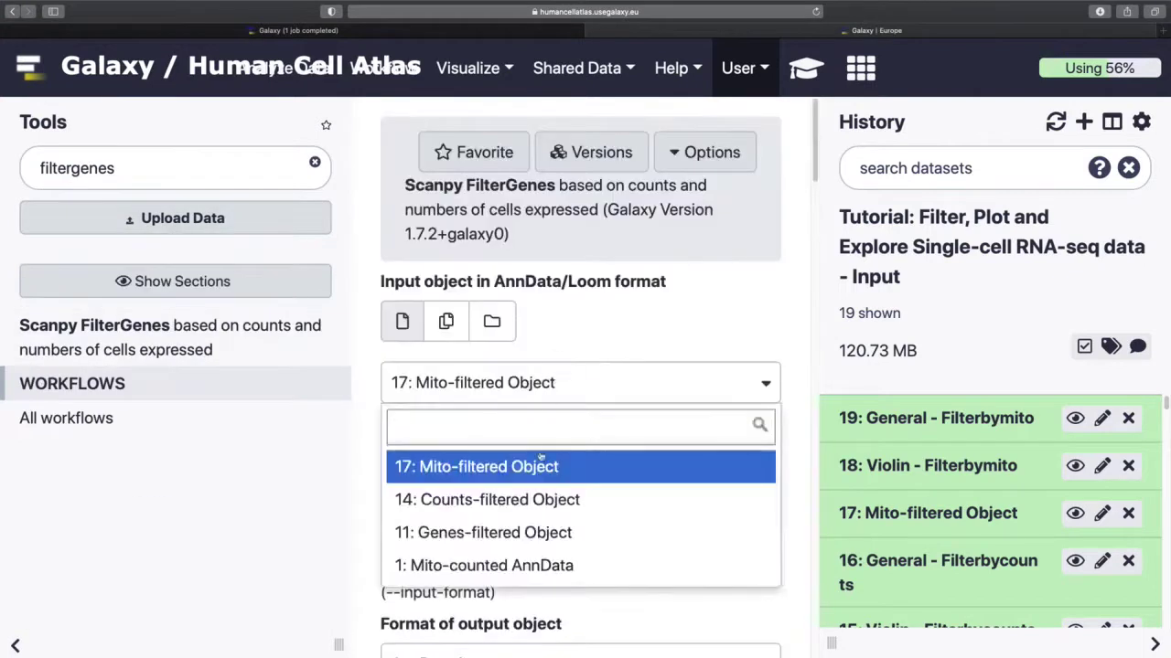
left_click(538, 467)
Filter the genes on n_cells with a minimum value of 3, keeping the default maximum, and run the job.
scroll(594, 454, "down", 3)
scroll(595, 453, "down", 7)
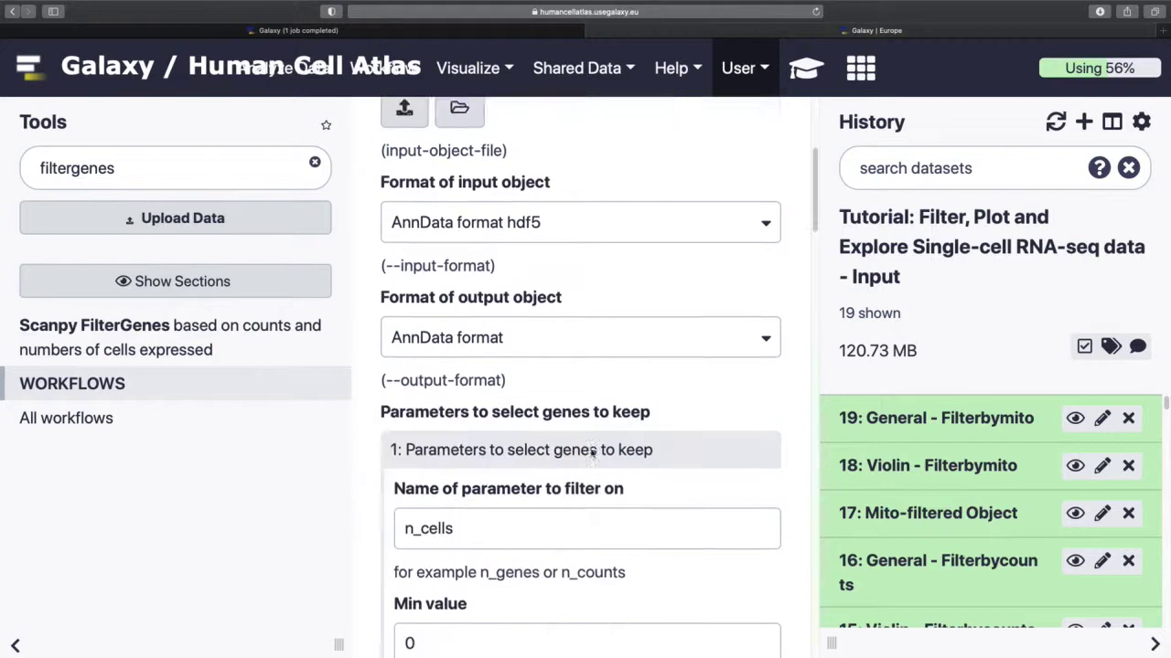
scroll(469, 433, "down", 2)
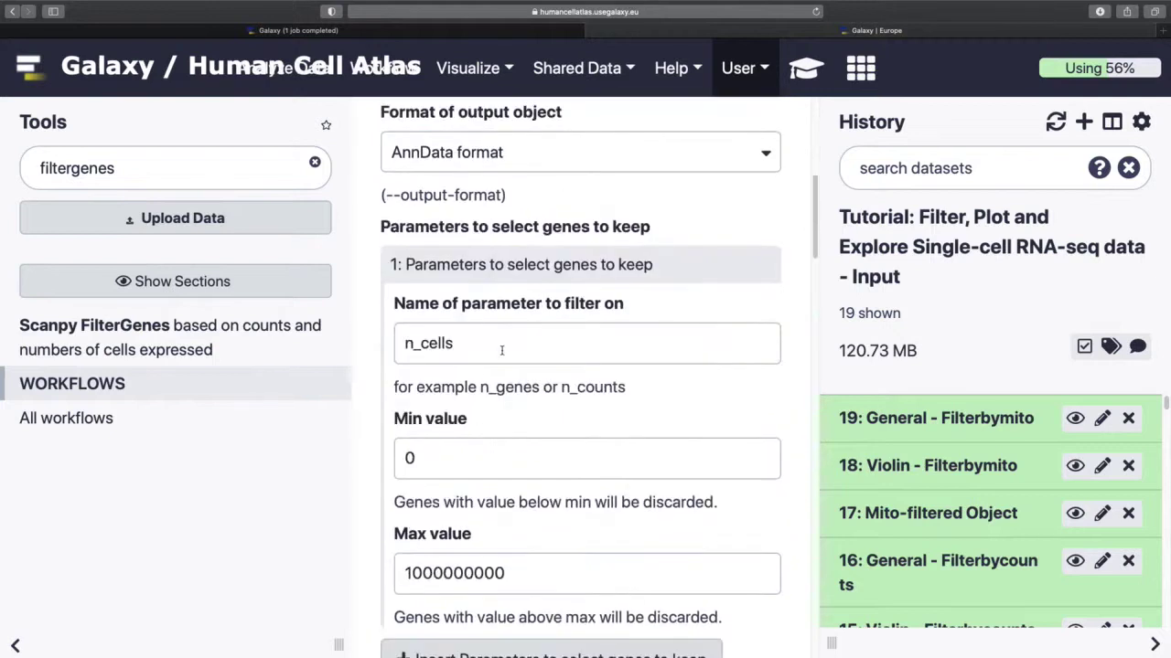
left_click_drag(477, 352, 402, 344)
left_click(460, 341)
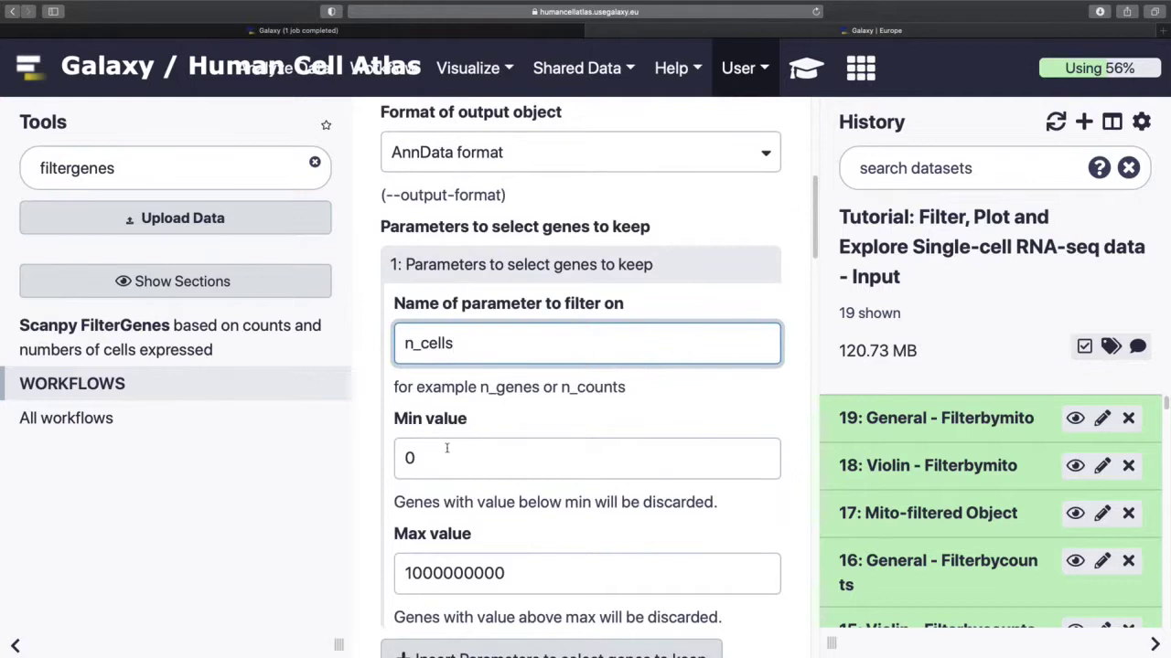
left_click_drag(446, 457, 382, 459)
type("3")
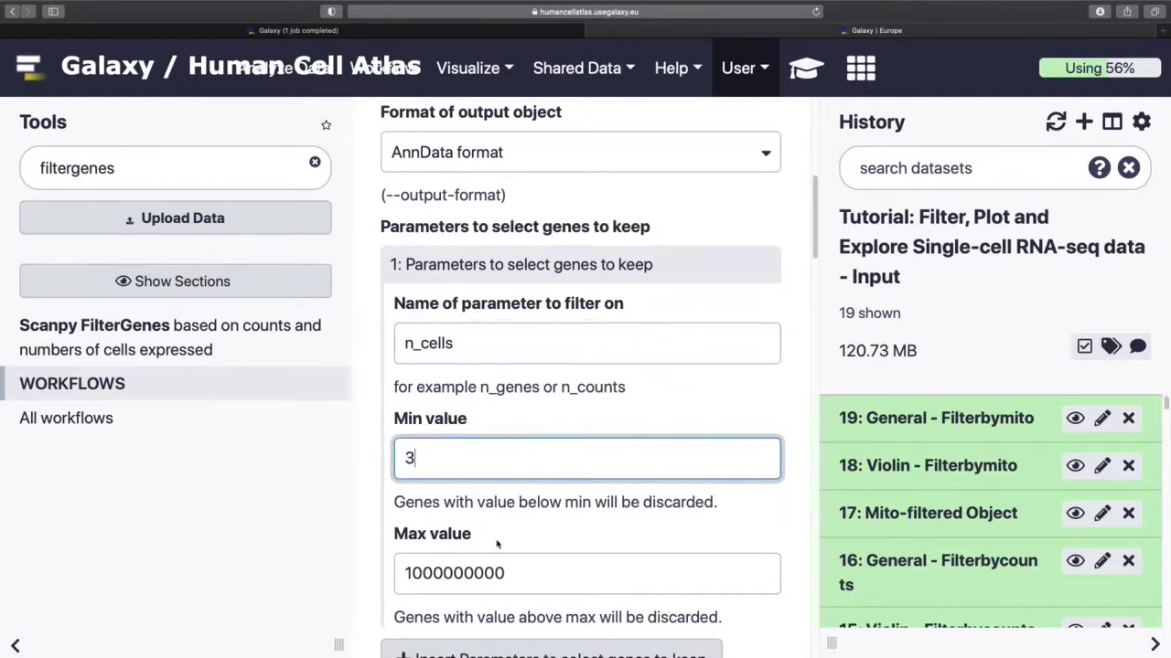
scroll(526, 526, "down", 10)
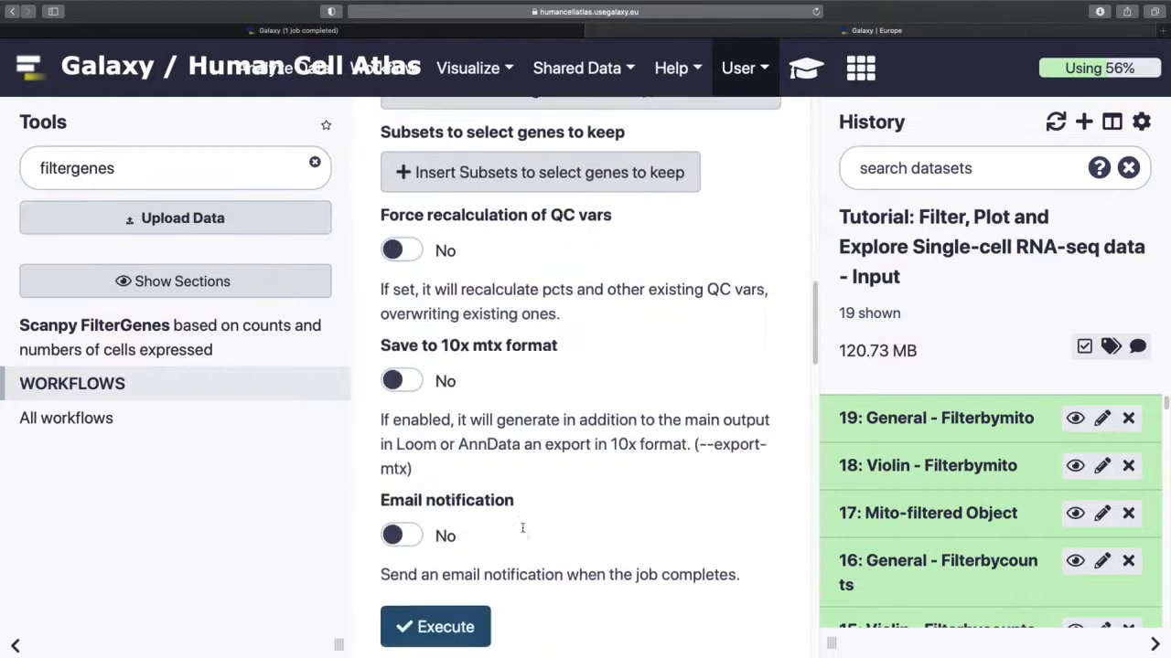
scroll(522, 528, "down", 3)
left_click(439, 370)
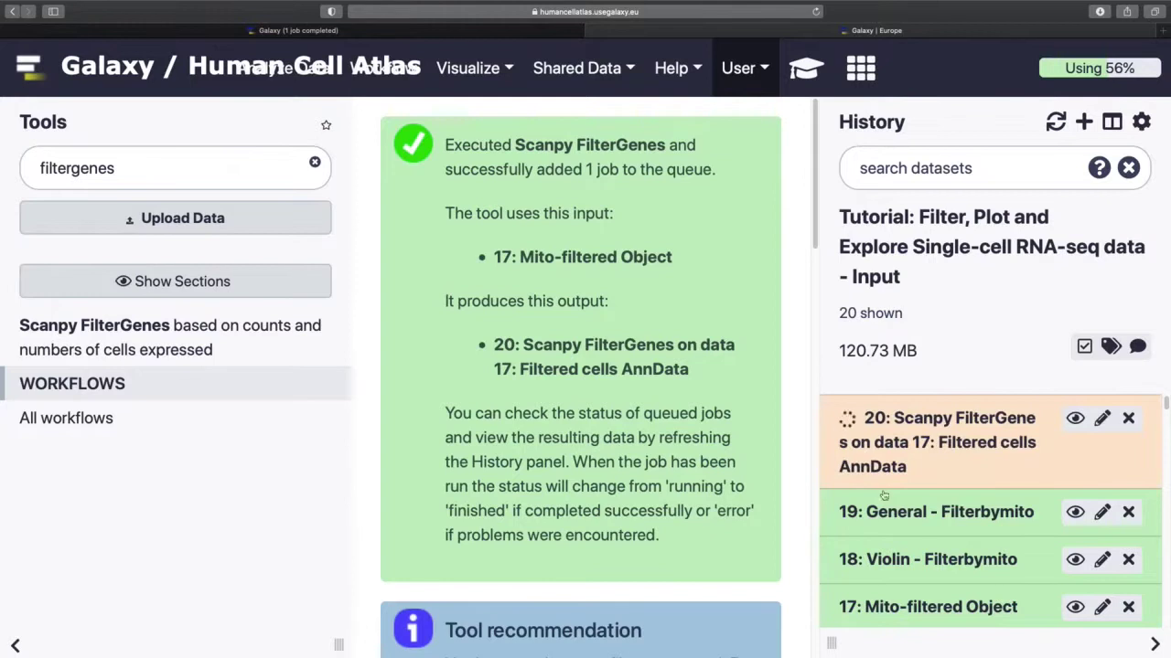
Rerun the Inspect AnnData job of General - Filterbymito on dataset 20, the Scanpy FilterGenes output, for general information about the object.
left_click(910, 561)
left_click(910, 547)
scroll(910, 547, "down", 2)
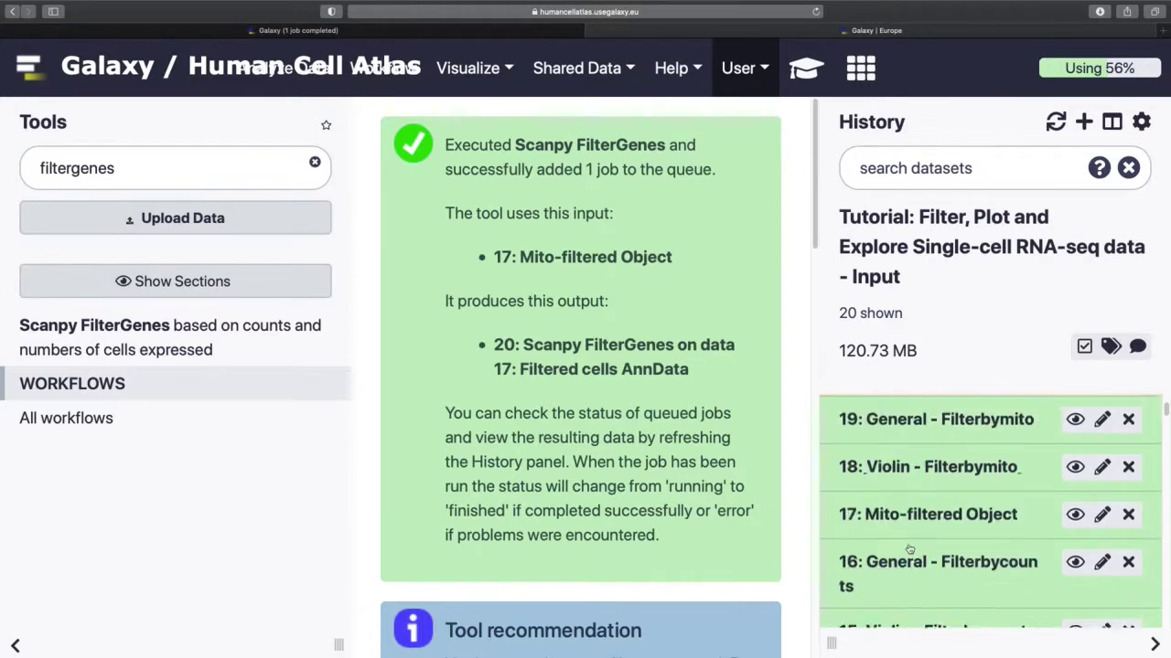
left_click(937, 406)
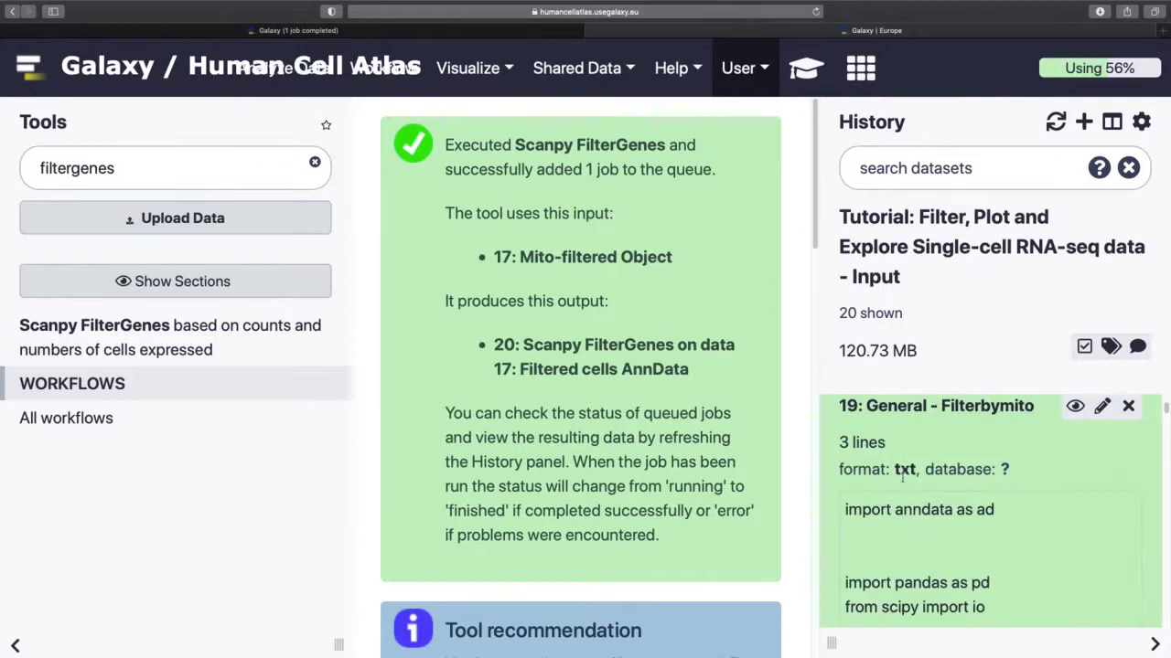
scroll(896, 549, "down", 3)
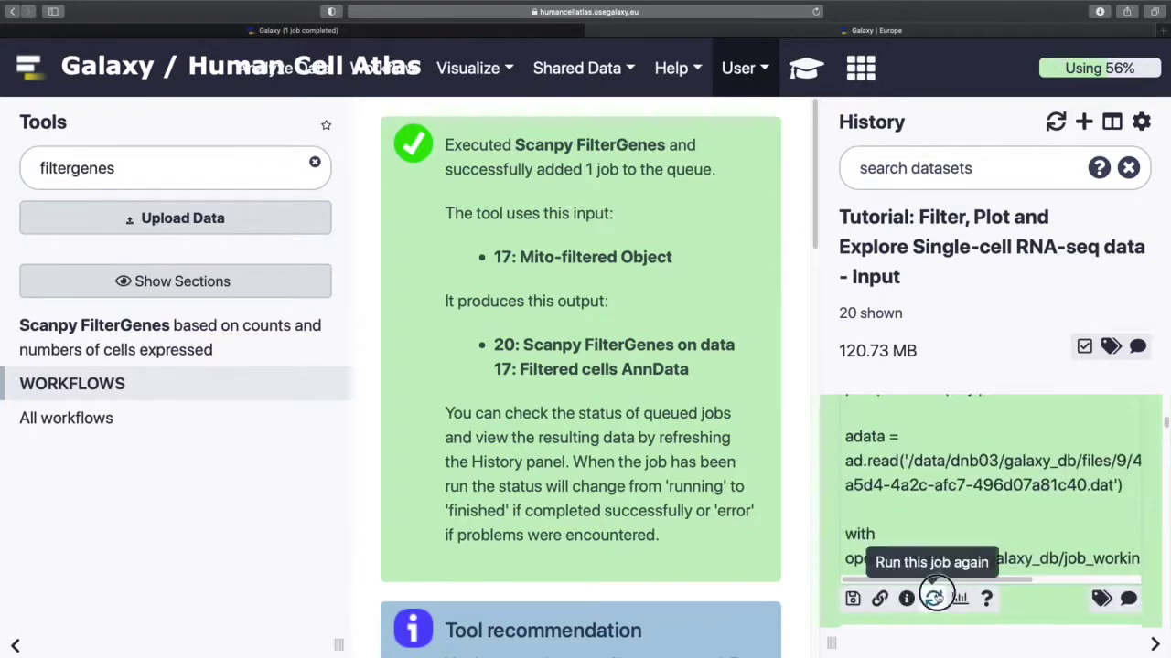
left_click(933, 598)
left_click(485, 358)
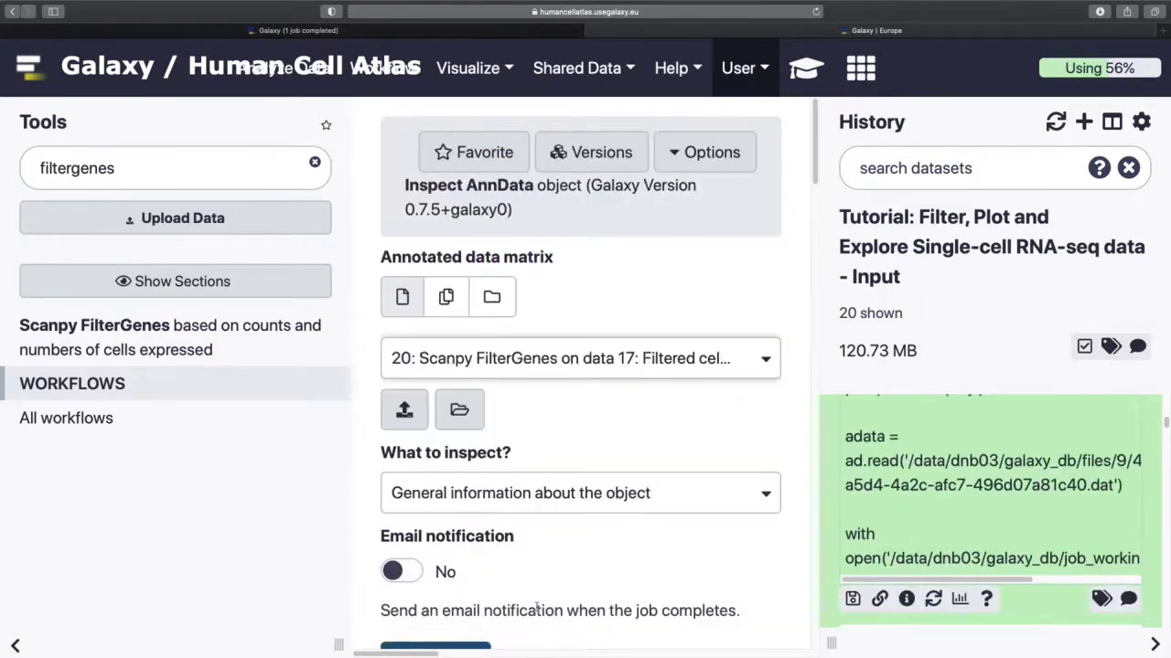
left_click(435, 651)
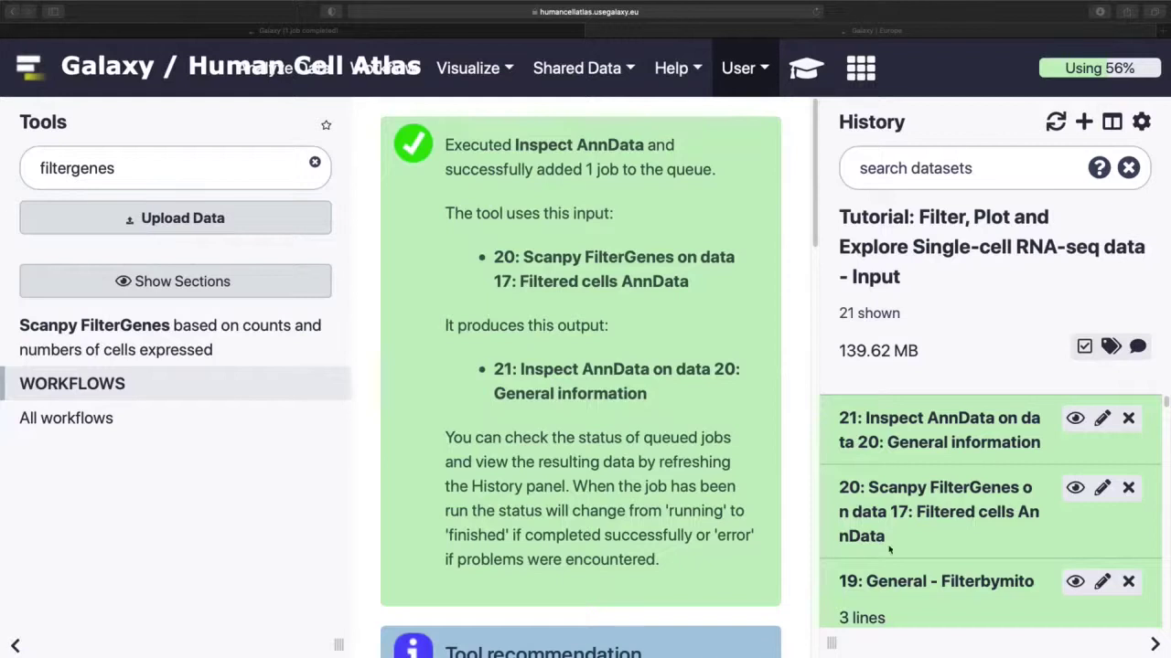
Rename dataset 20, the Scanpy FilterGenes output, as Filtered Object and save its attributes.
left_click(1101, 490)
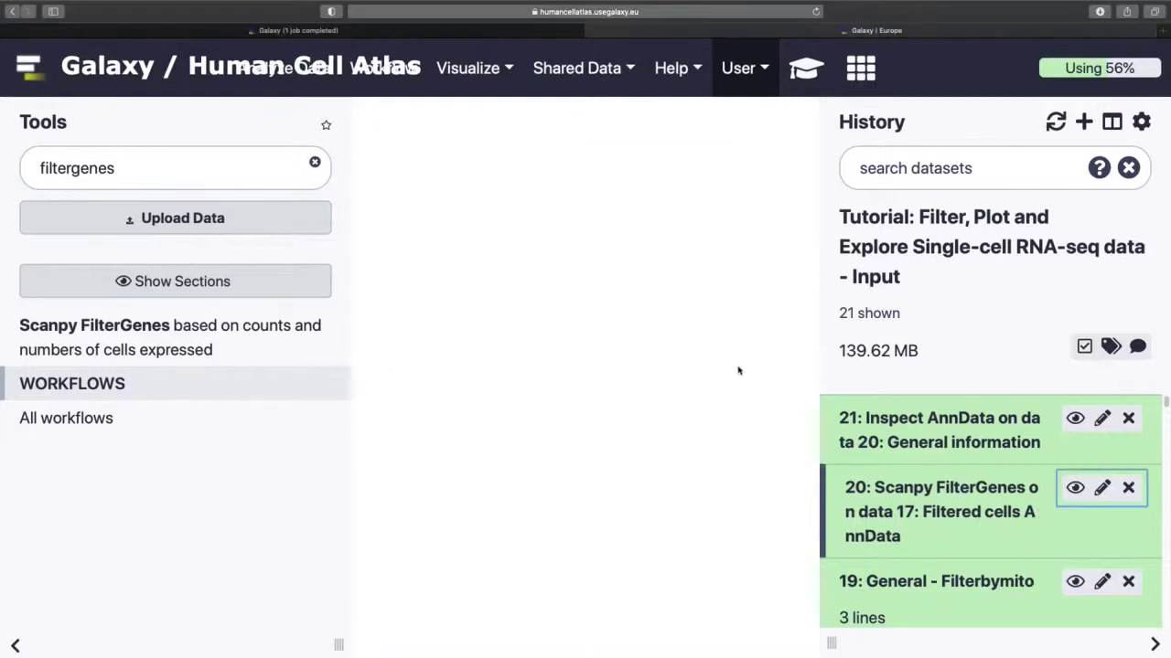
left_click(609, 535)
key("super+a")
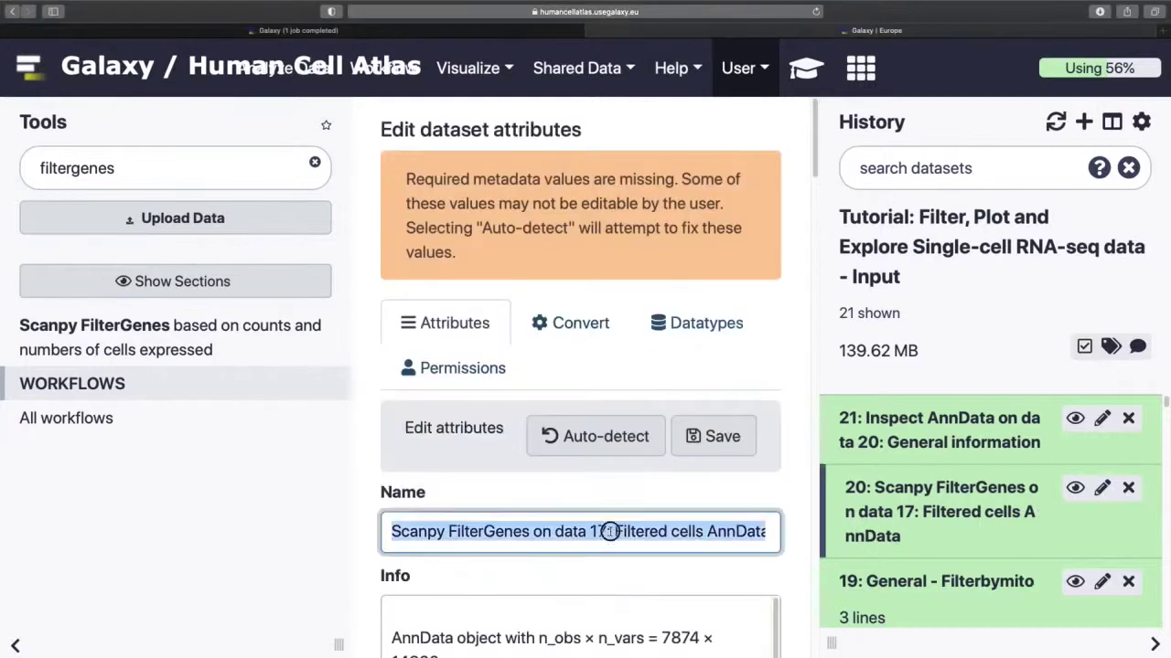
type("Filtered Object")
left_click(712, 437)
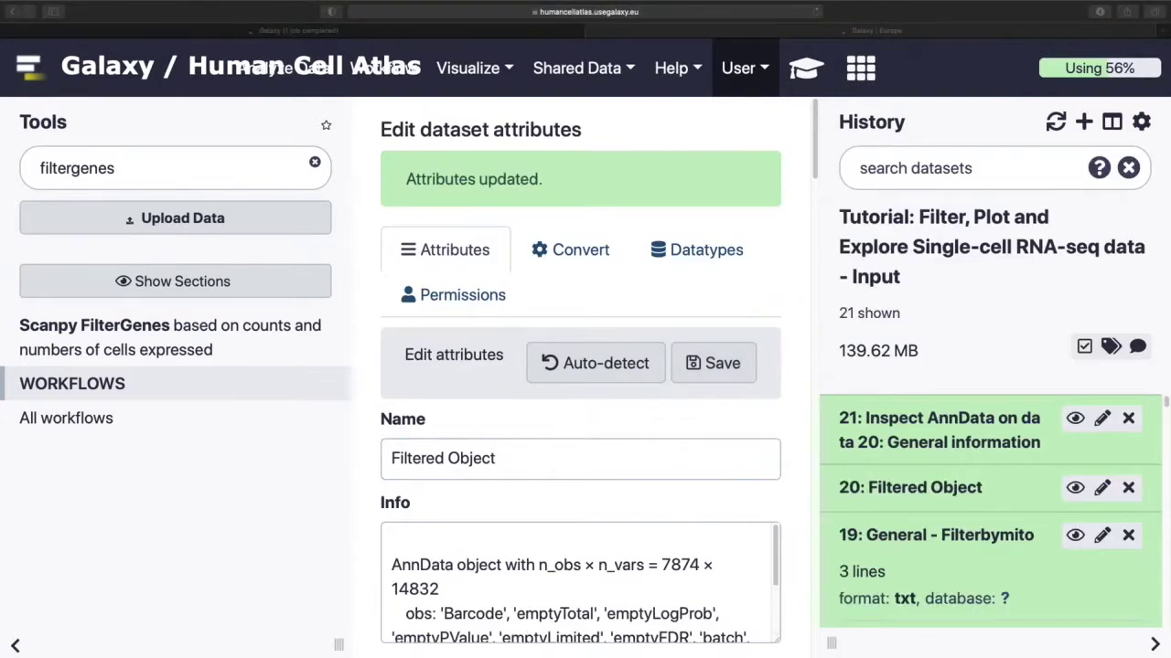
Rename dataset 21, the Inspect AnnData output, as General - Filtered object, and collapse the details of dataset 19.
left_click(1101, 418)
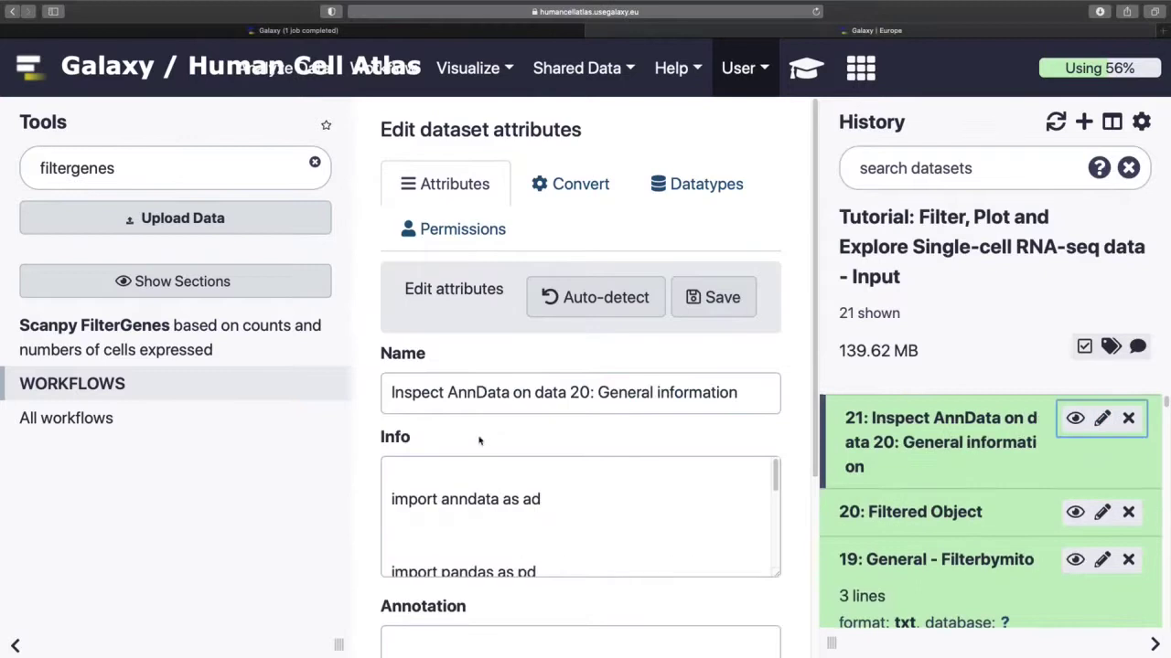
triple_click(488, 394)
type("General - Filtered object")
left_click(714, 297)
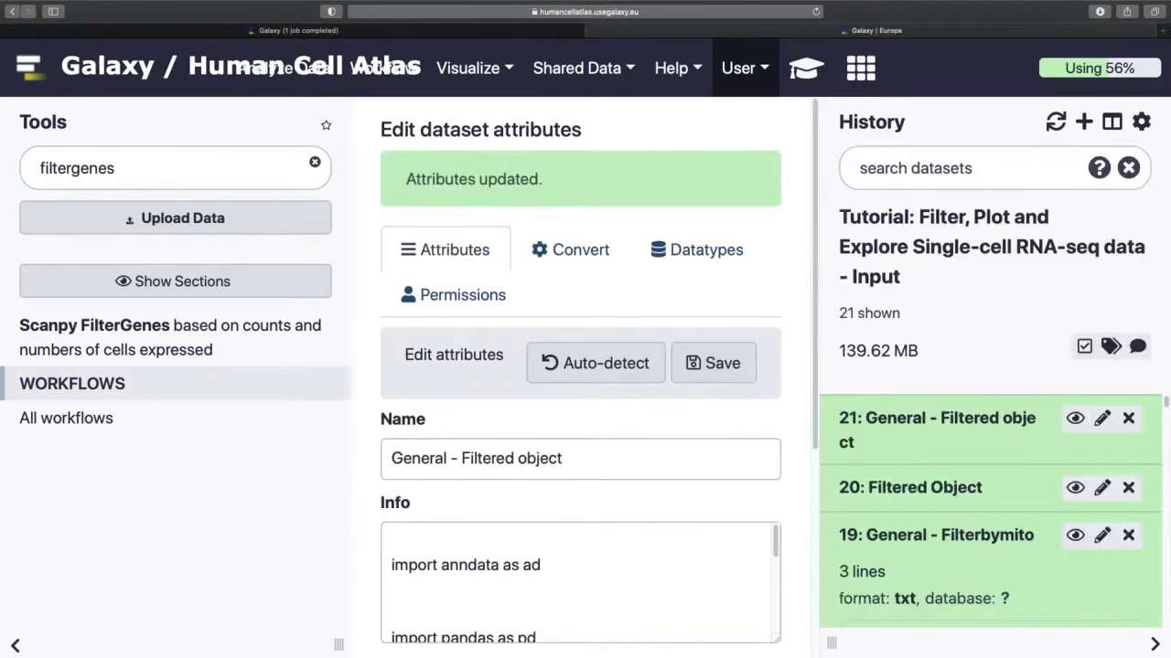
left_click(858, 548)
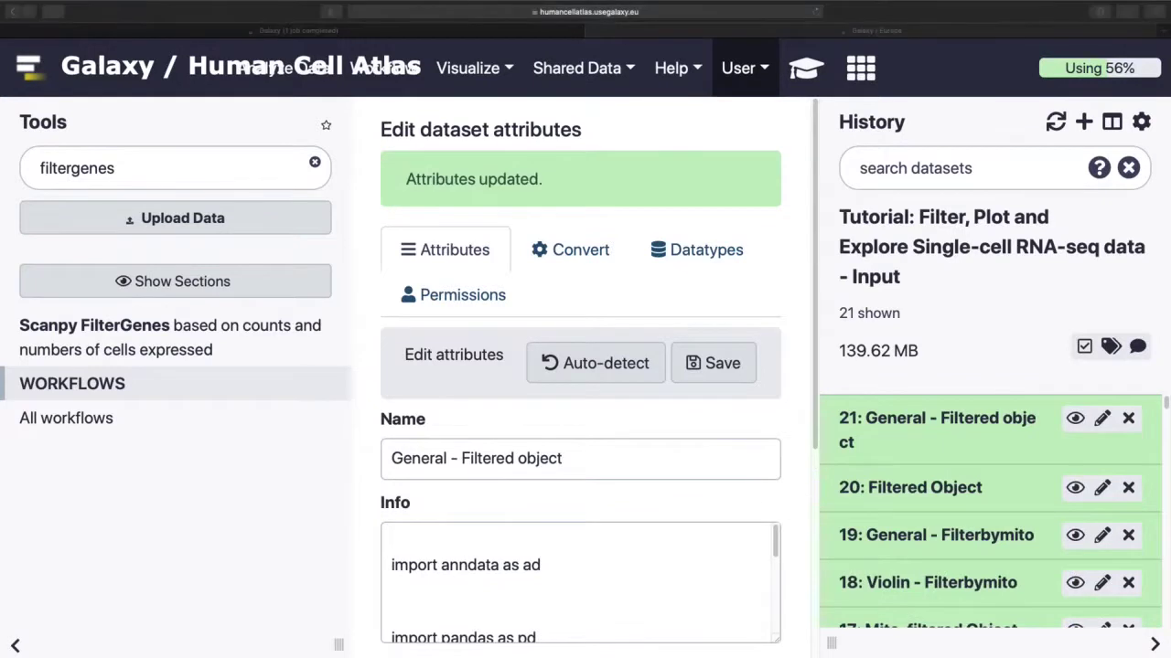
Search the tools for scanpy and open the Scanpy NormaliseData tool.
left_click(314, 162)
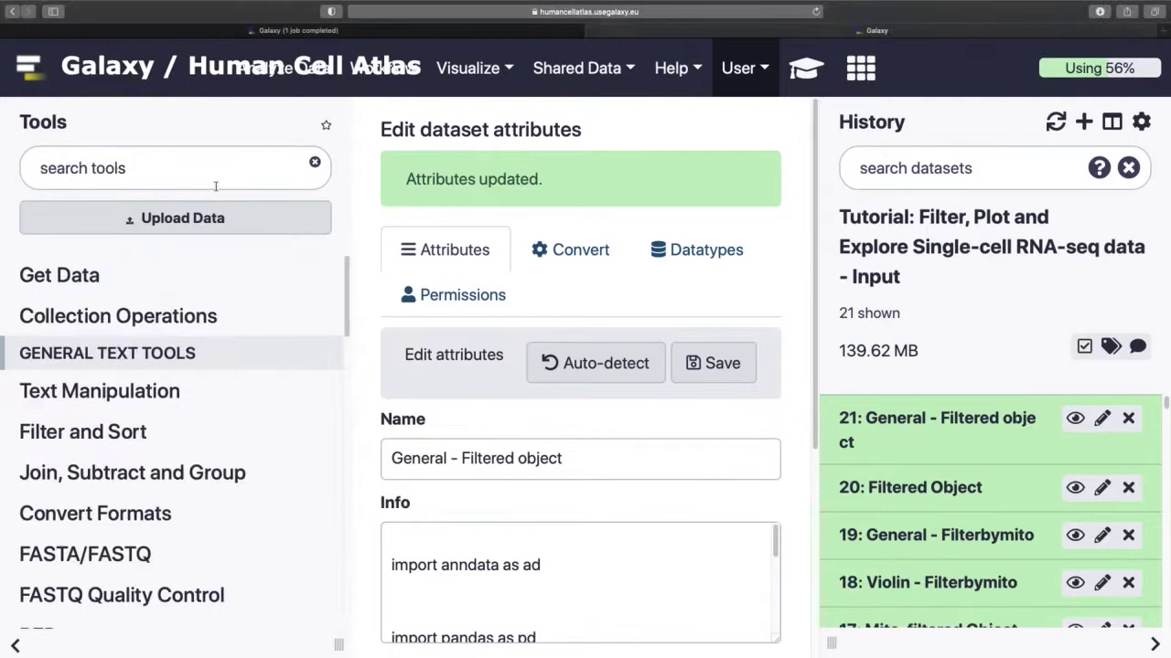
left_click(183, 171)
type("scanpy")
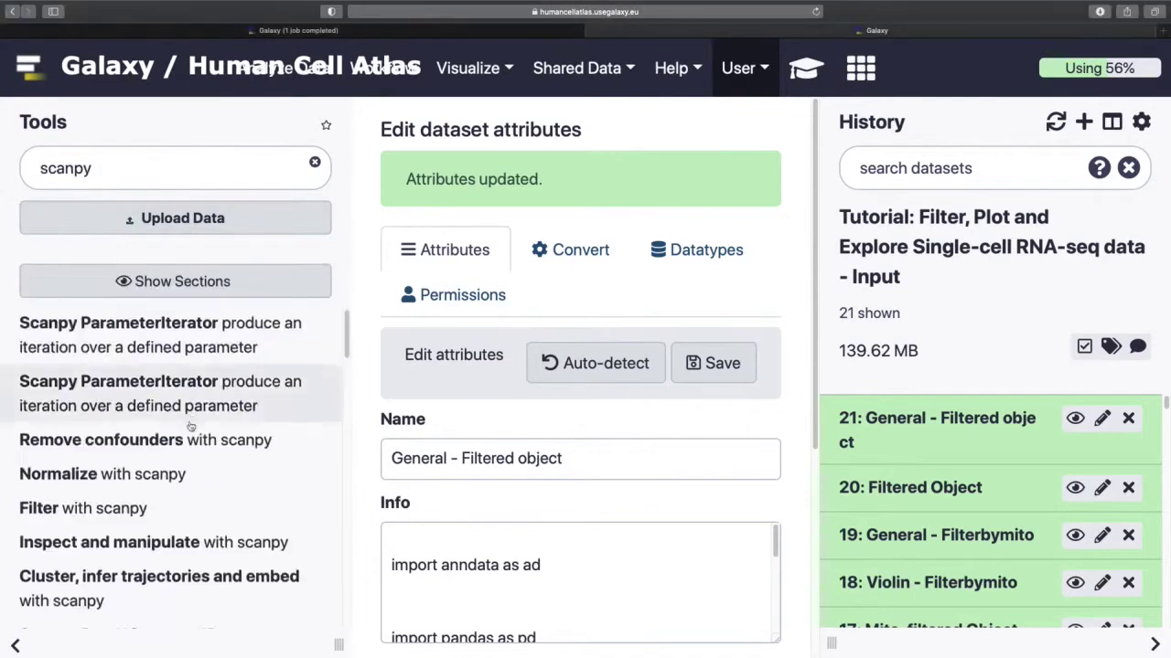
scroll(181, 478, "down", 8)
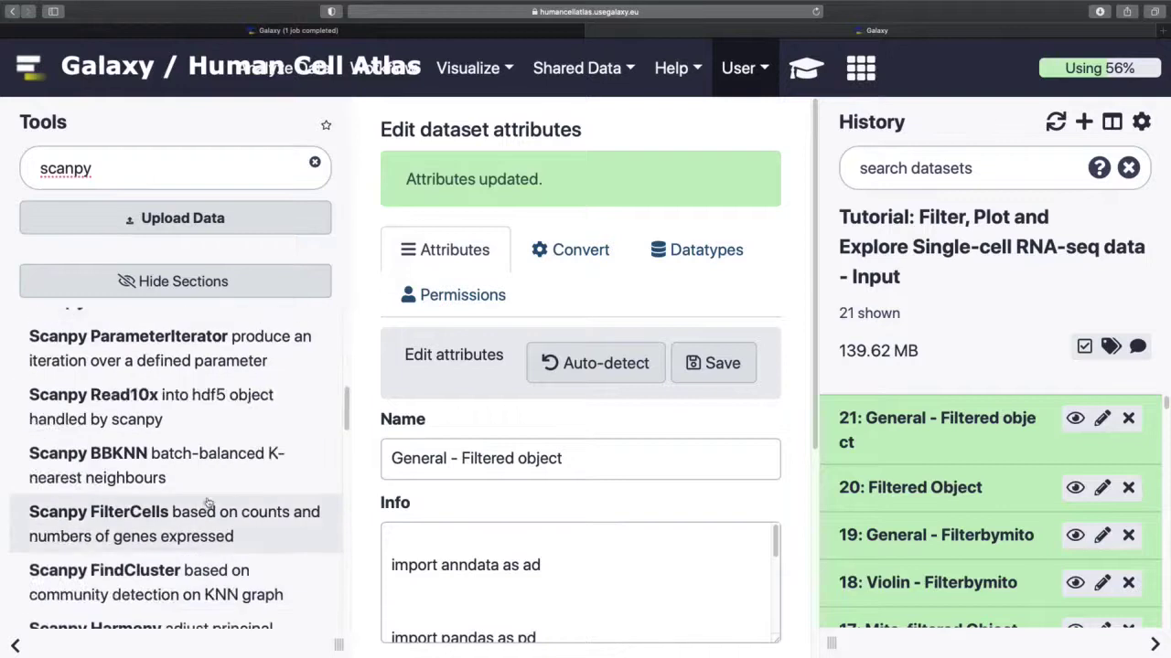
scroll(209, 502, "down", 8)
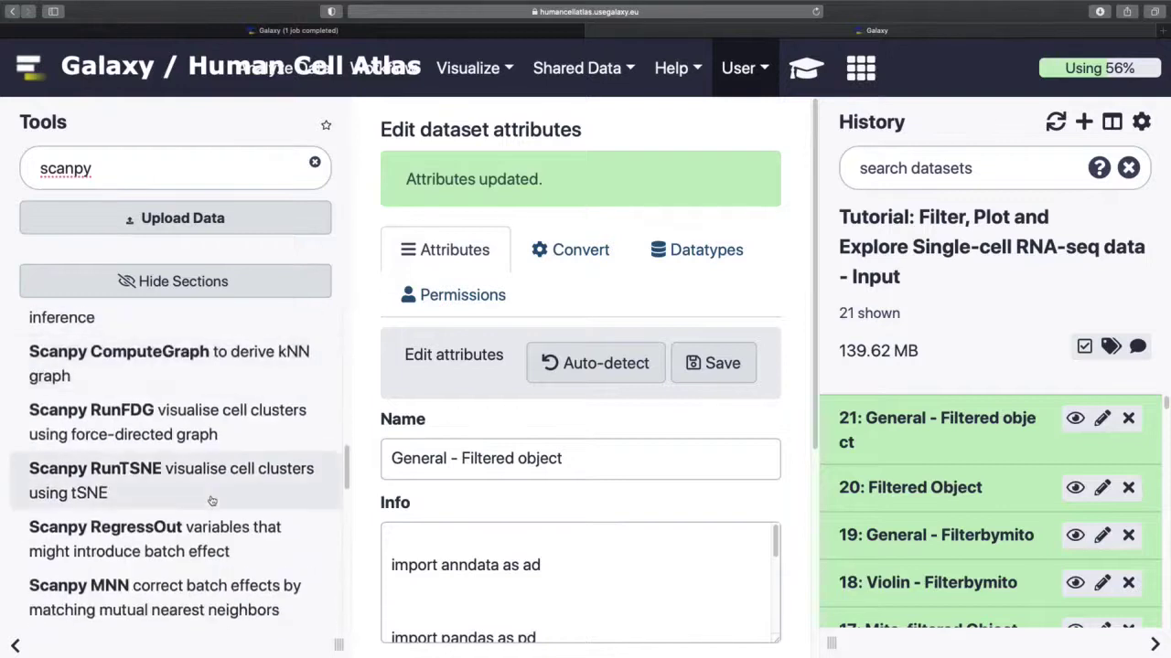
scroll(210, 502, "down", 4)
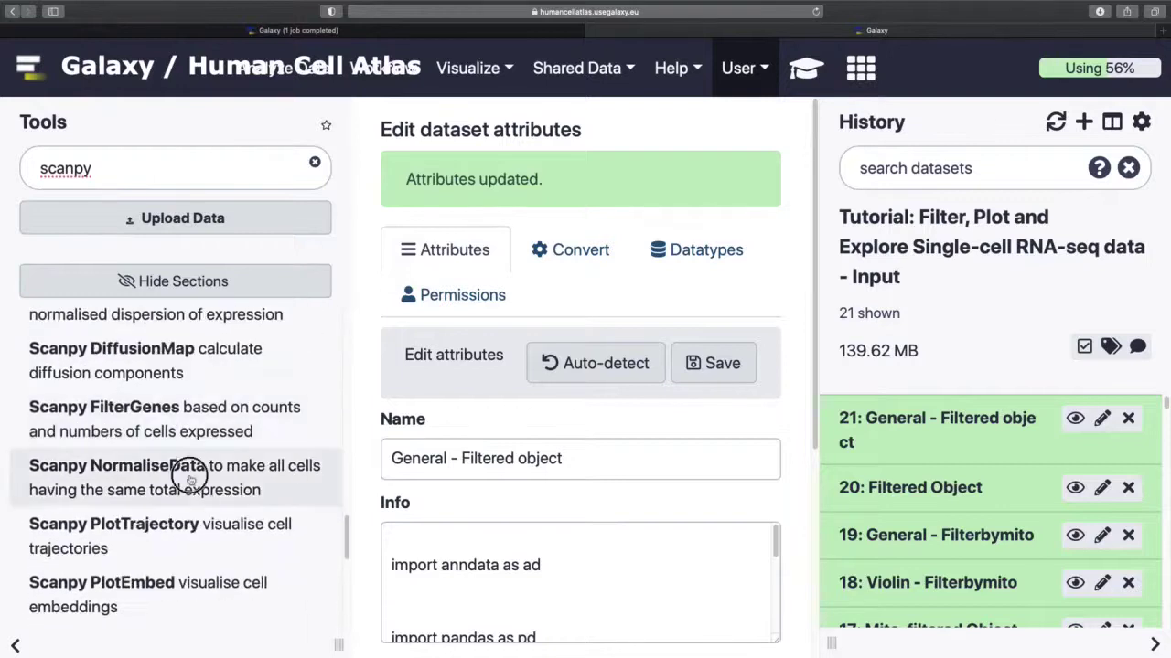
left_click(189, 468)
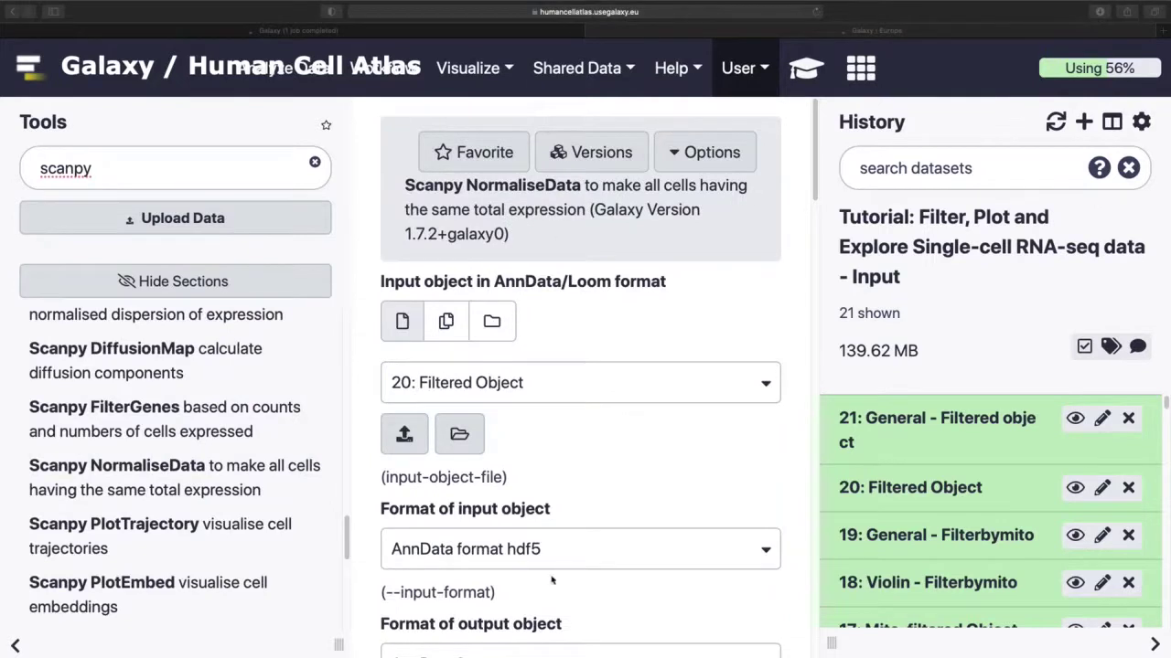
Run NormaliseData on 20: Filtered Object in AnnData format with the programme defaults.
scroll(551, 580, "down", 6)
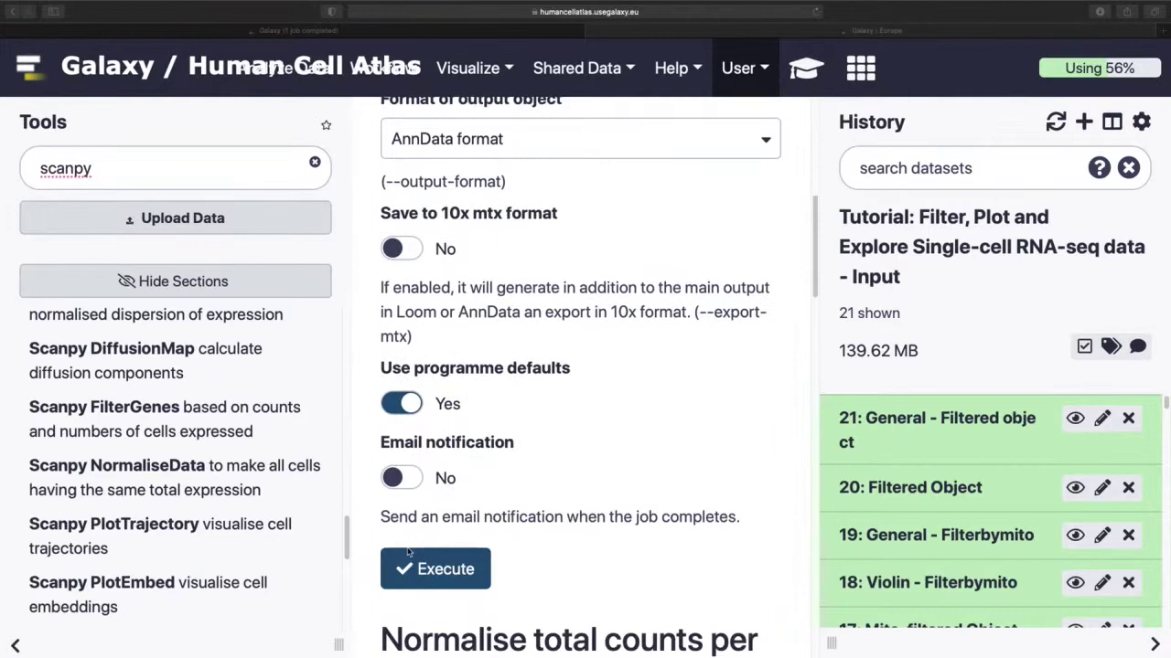
left_click(426, 565)
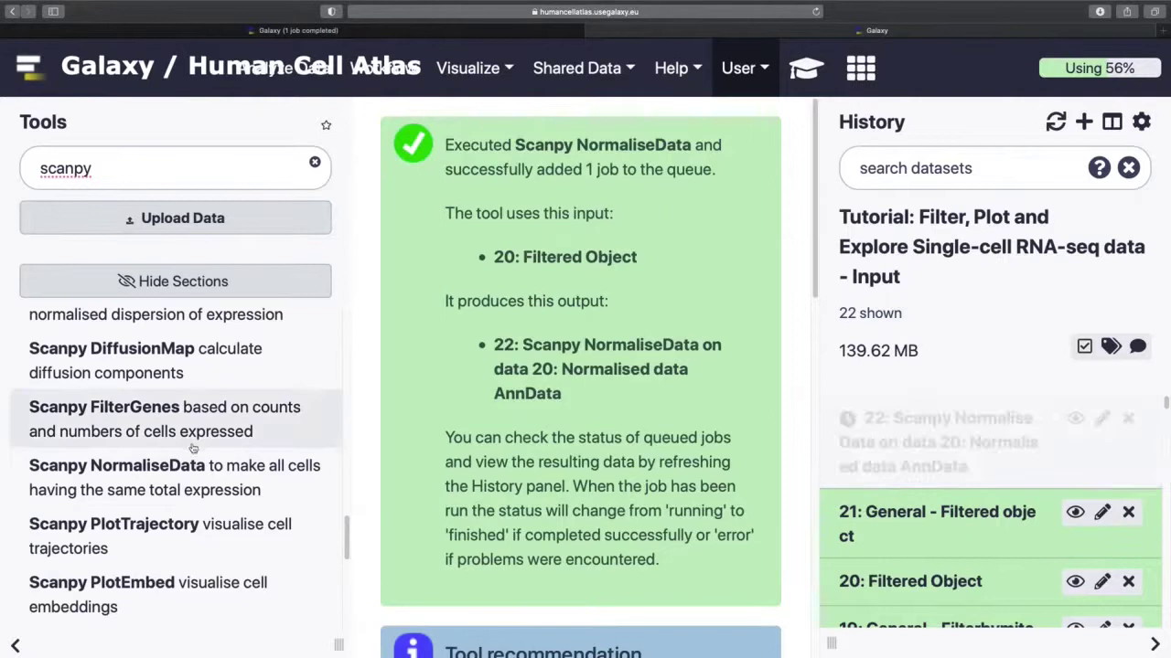
scroll(231, 474, "up", 2)
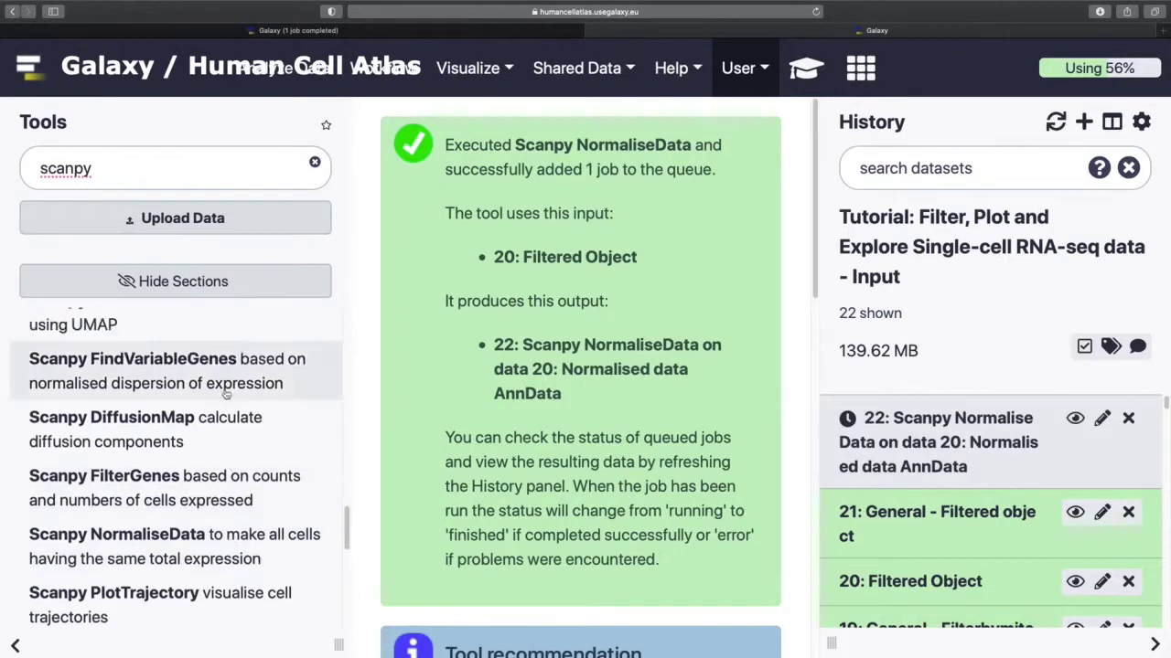
Run Scanpy FindVariableGenes on the Scanpy NormaliseData output (dataset 22) with the default parameters.
left_click(227, 392)
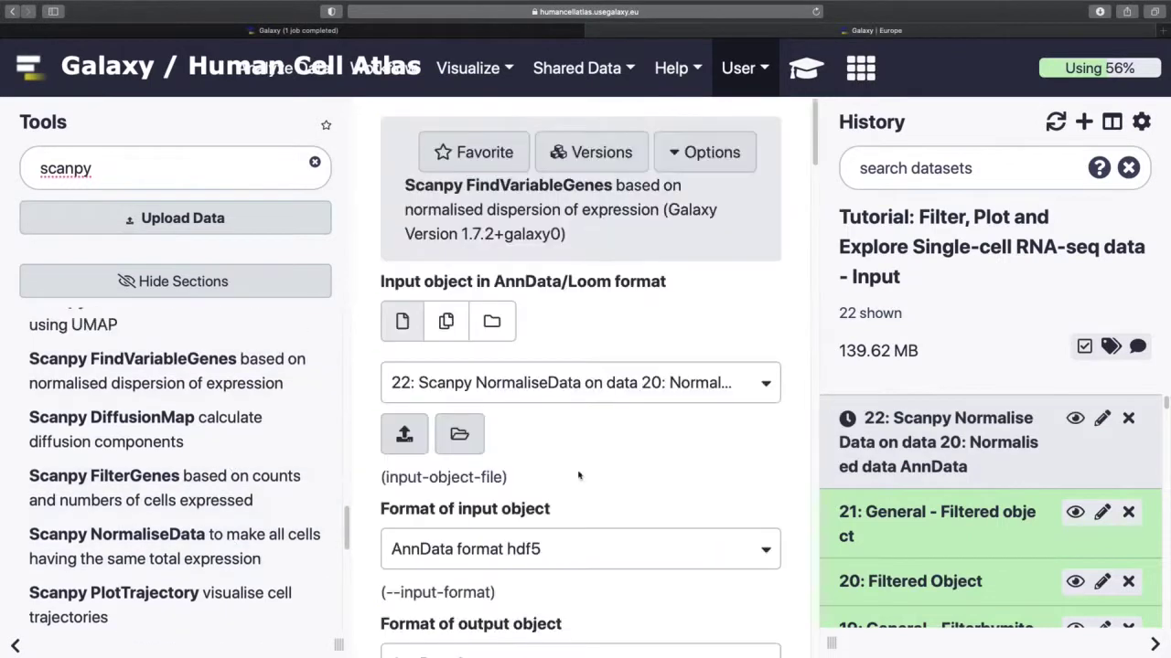
scroll(578, 474, "down", 10)
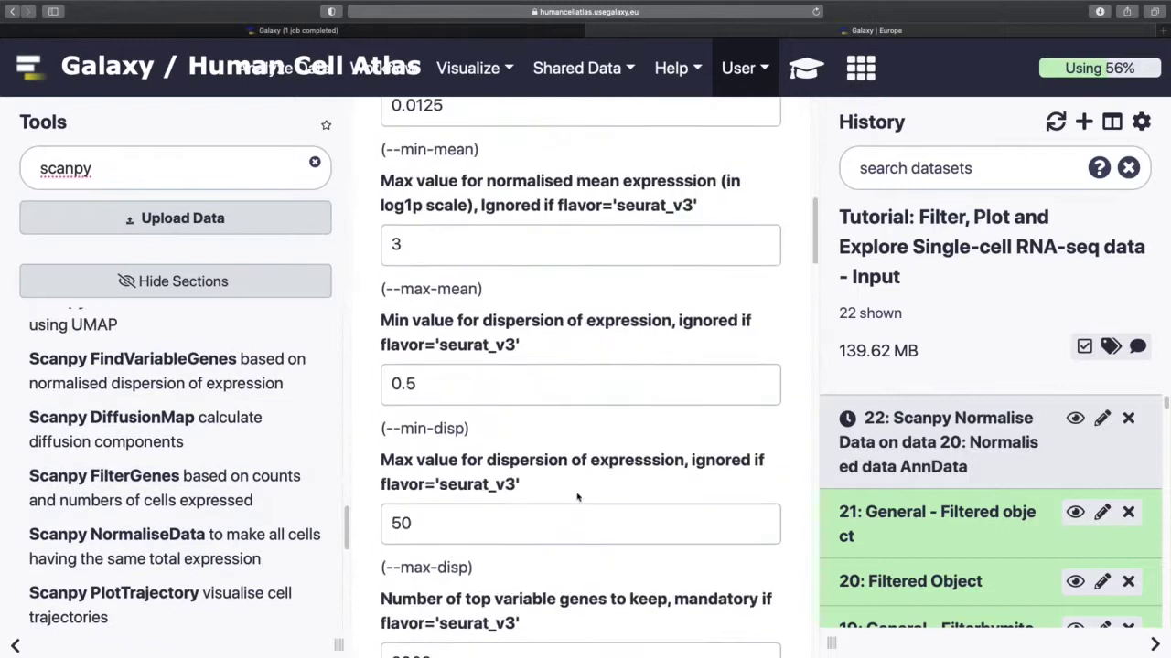
scroll(577, 498, "down", 9)
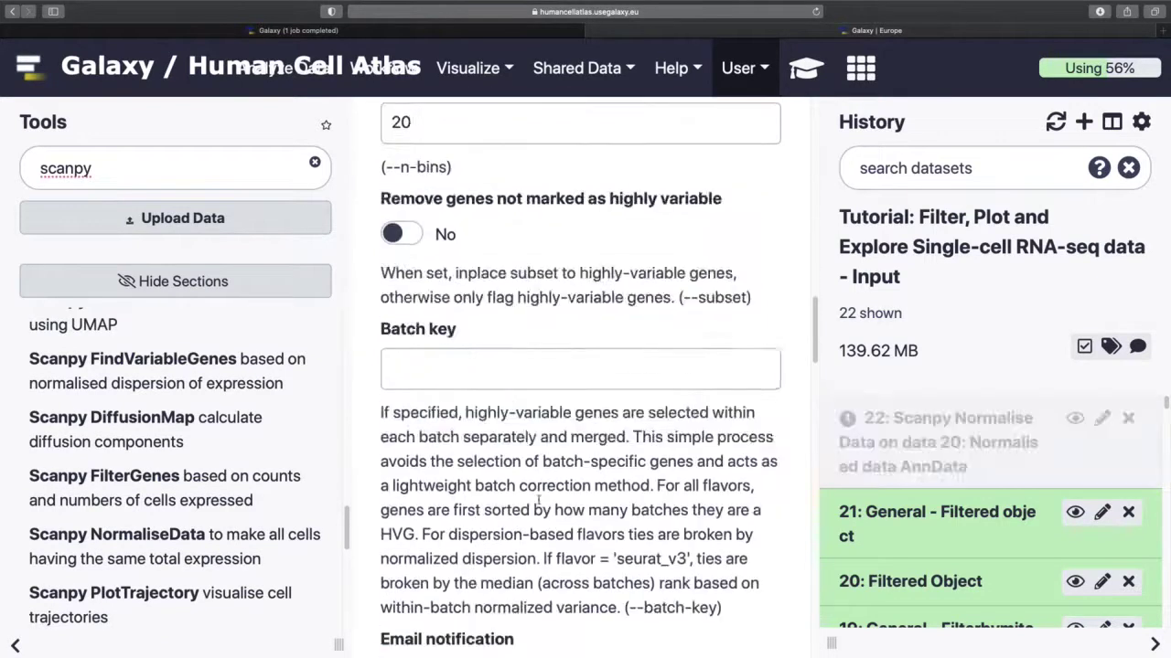
scroll(539, 499, "down", 4)
left_click(430, 454)
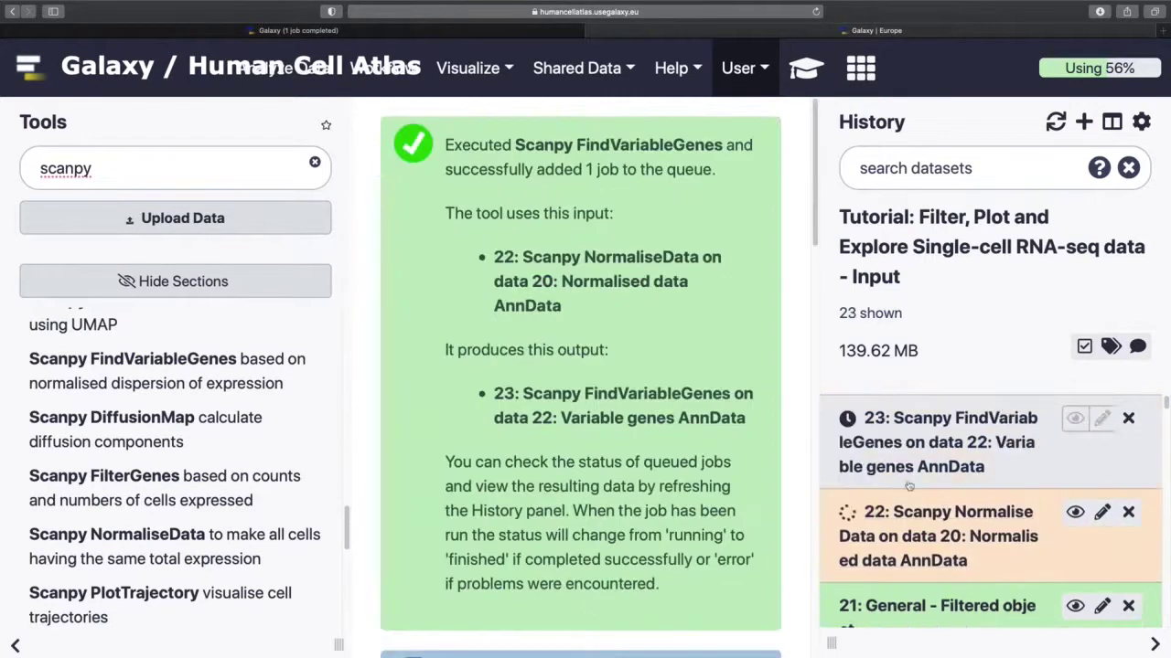
Clear the tool search and run Scanpy ScaleData on the FindVariableGenes output (dataset 23), truncating to 10 after scaling.
left_click(314, 162)
left_click(174, 348)
scroll(245, 416, "down", 1)
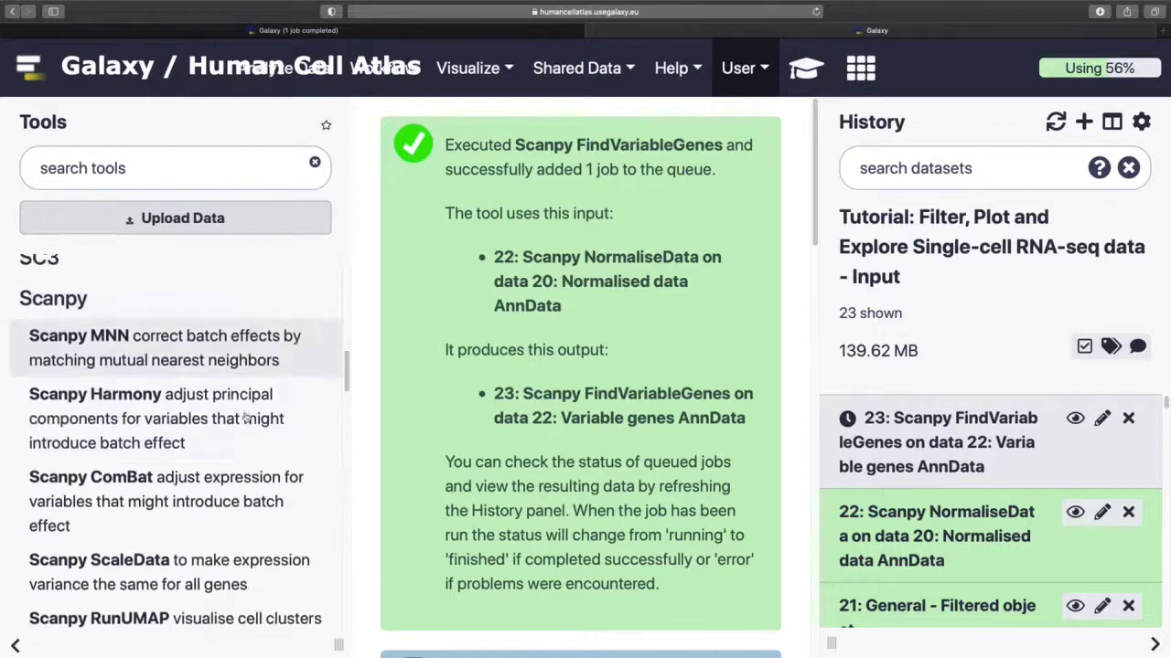
scroll(246, 416, "down", 3)
left_click(219, 353)
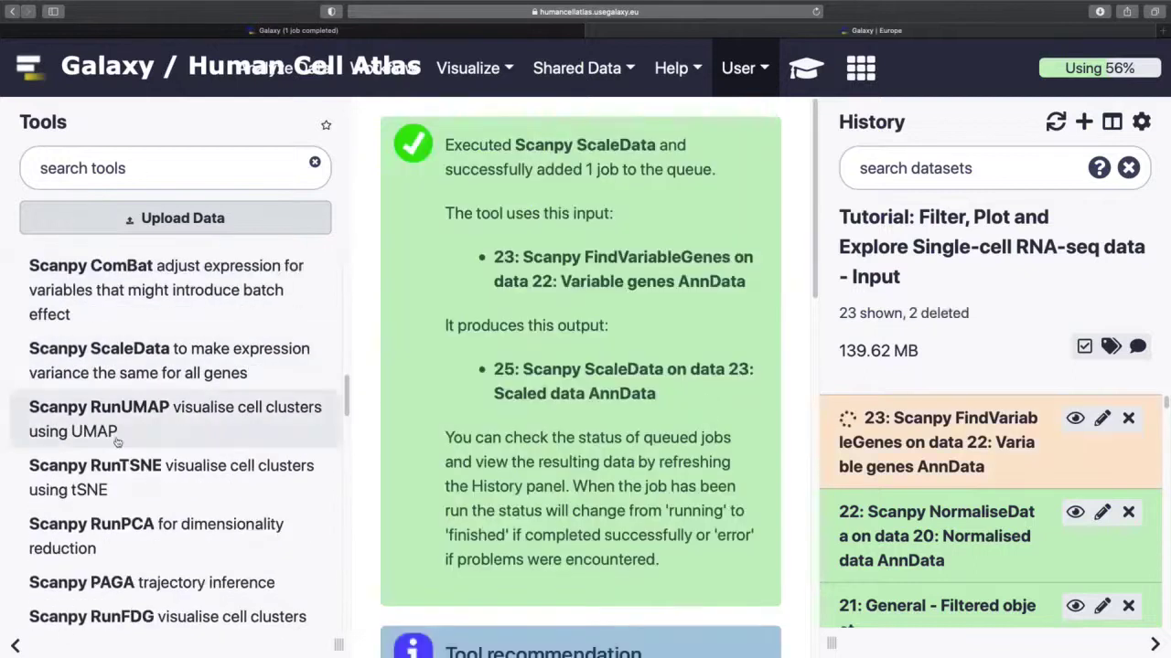
left_click(156, 359)
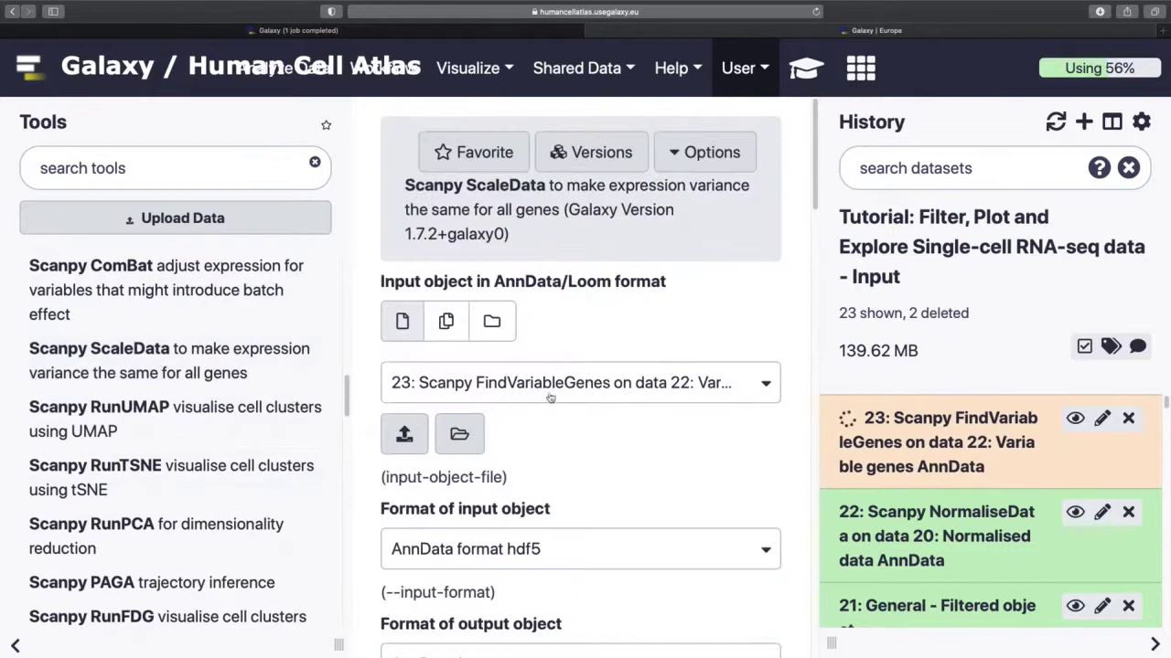
scroll(545, 462, "down", 10)
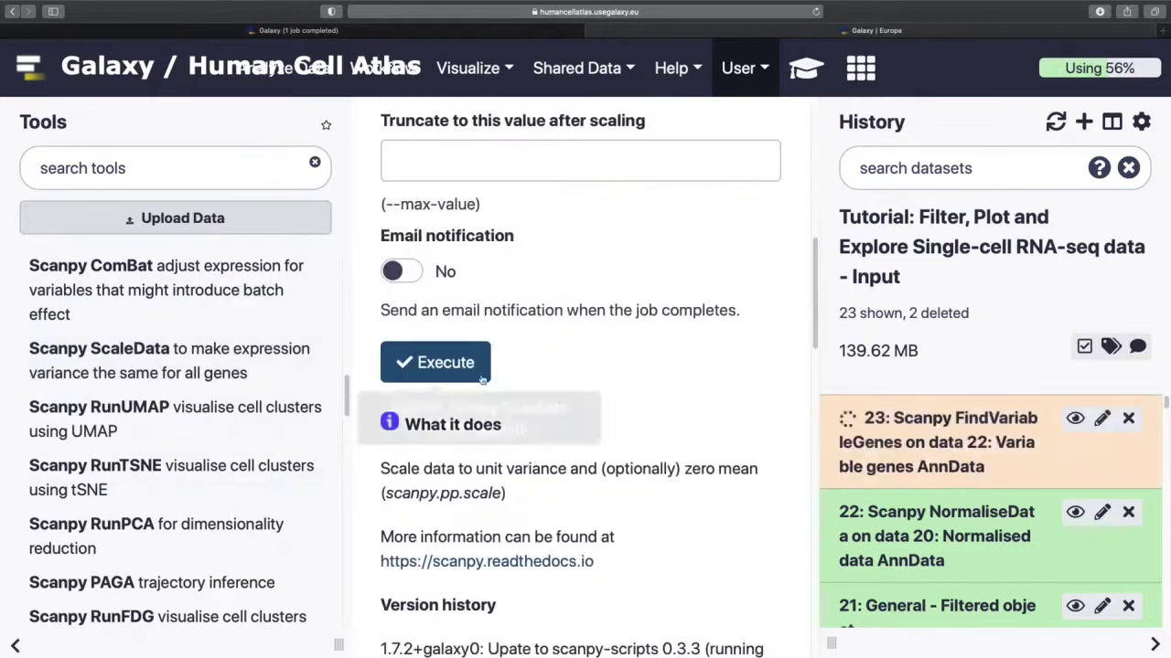
left_click(490, 183)
type("10")
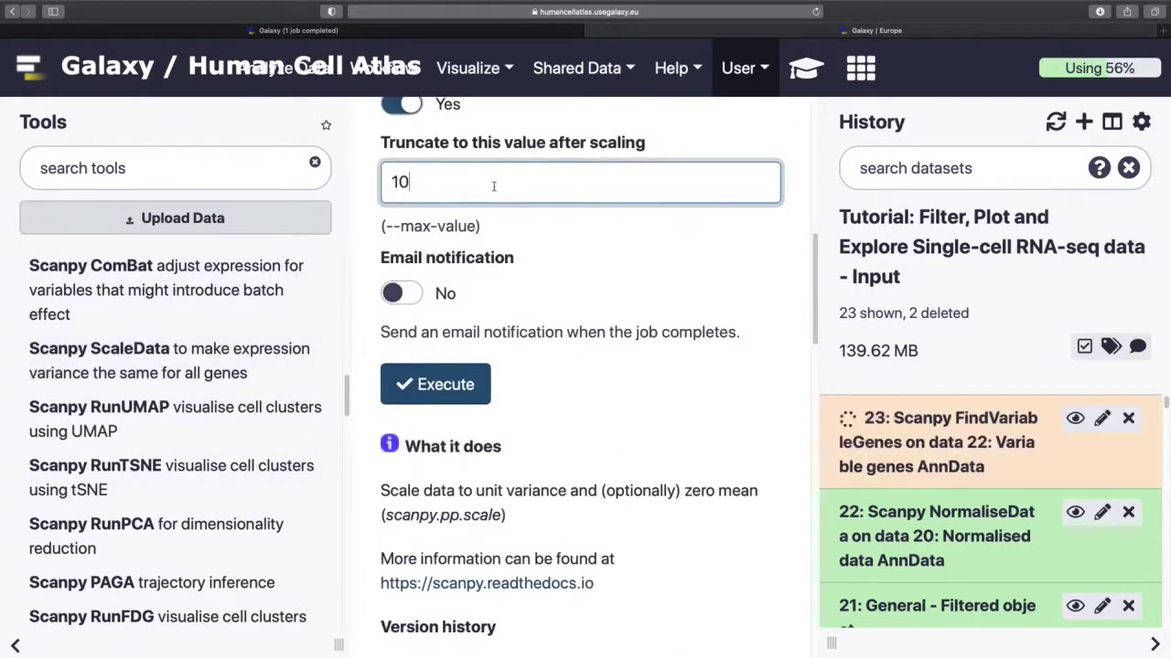
left_click(451, 382)
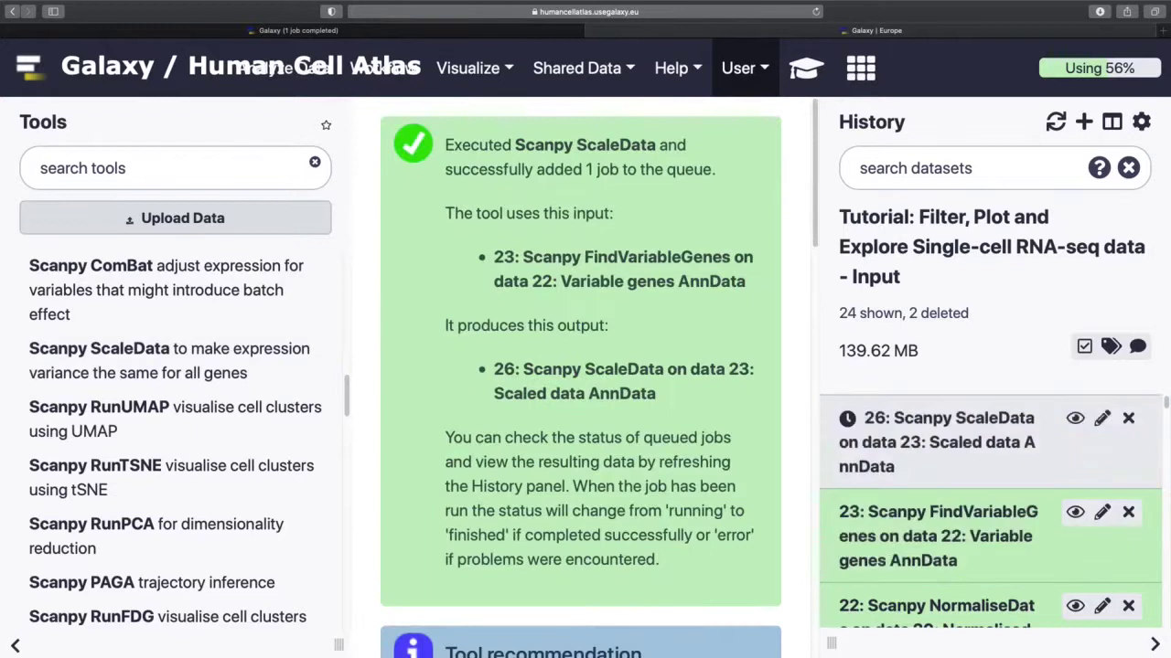
Run Scanpy RunPCA on the scaled data (dataset 26), setting the number of PCs to produce to 50.
left_click(91, 524)
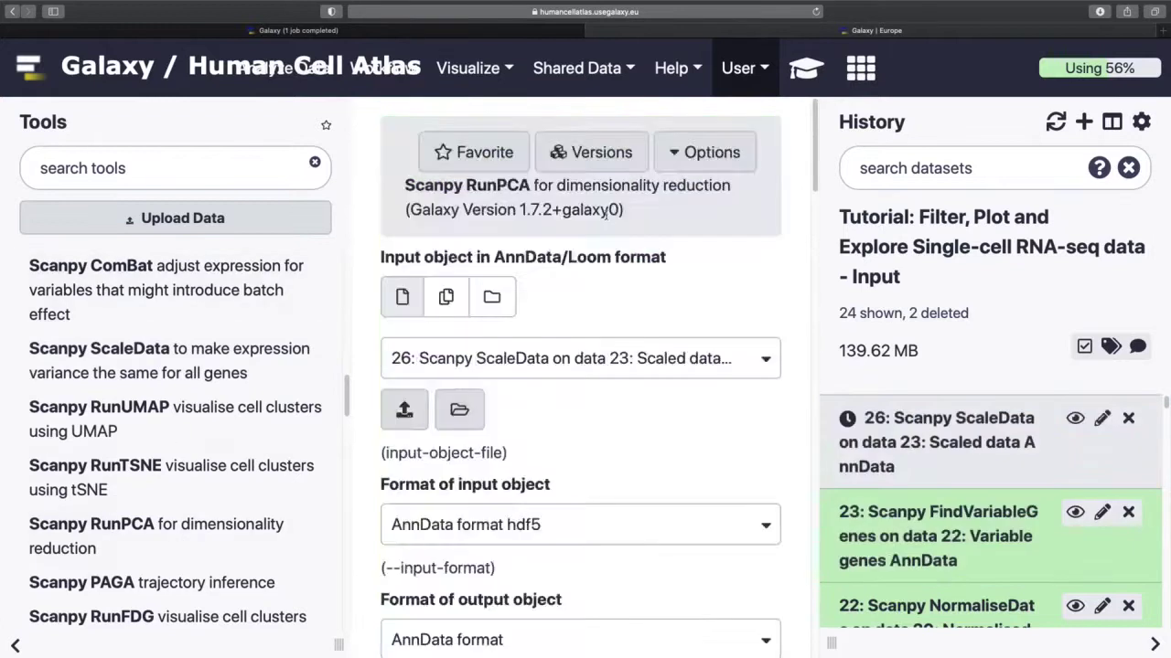
scroll(602, 472, "down", 1)
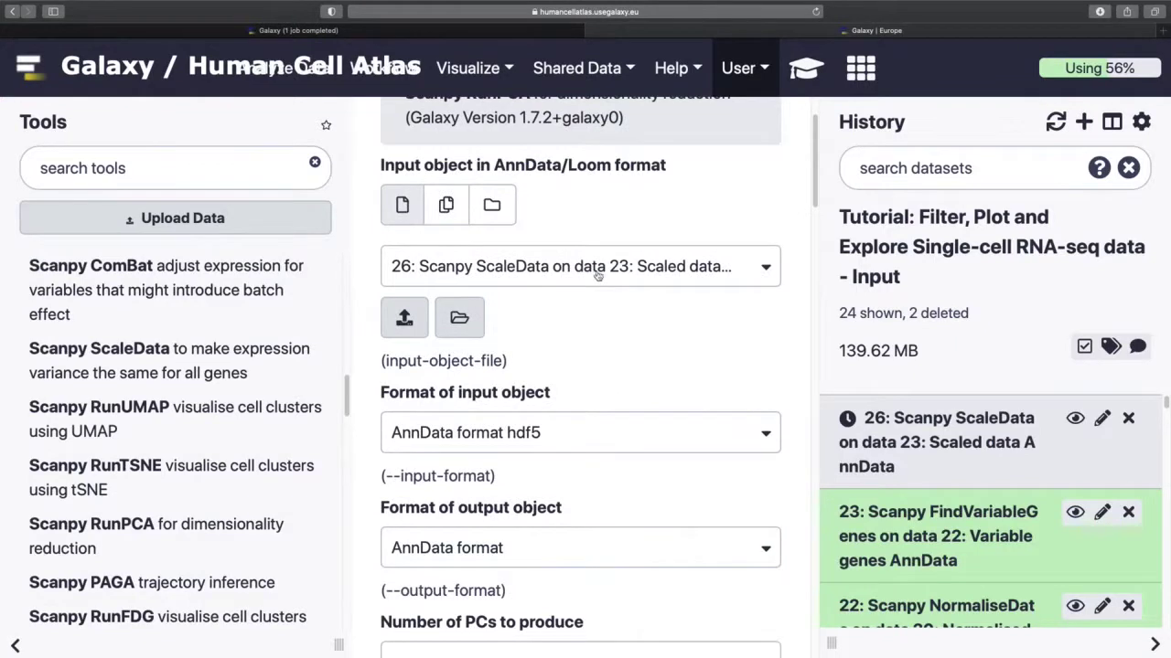
scroll(596, 486, "down", 2)
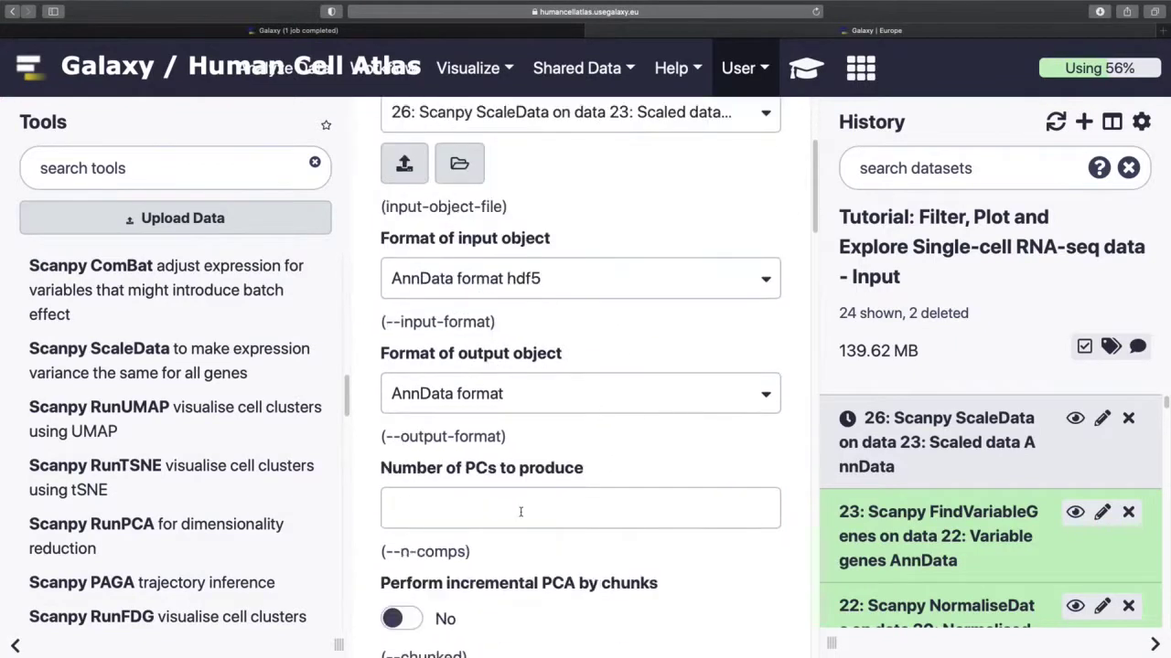
left_click(520, 511)
type("50")
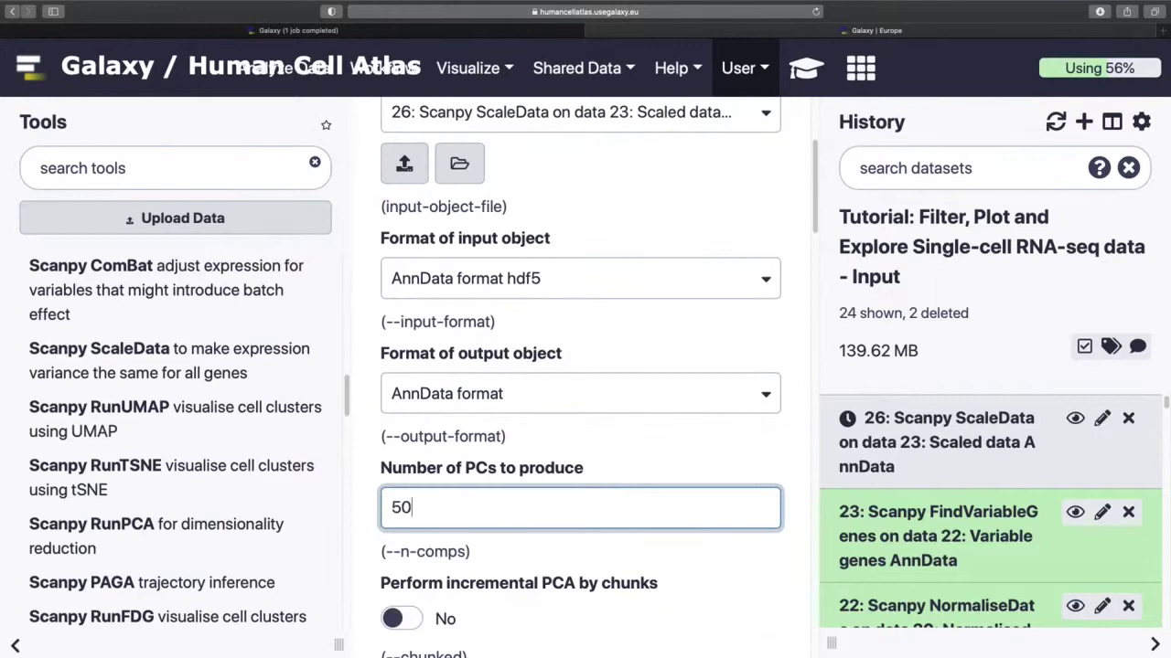
left_click(686, 430)
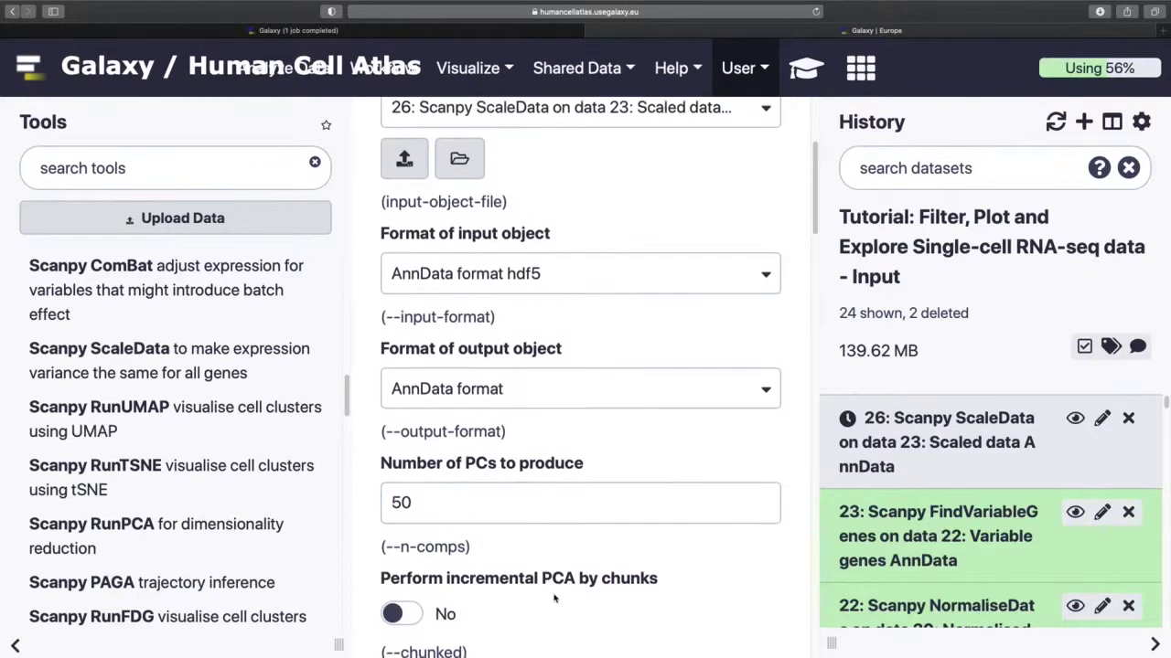
scroll(553, 598, "down", 1)
scroll(554, 594, "down", 8)
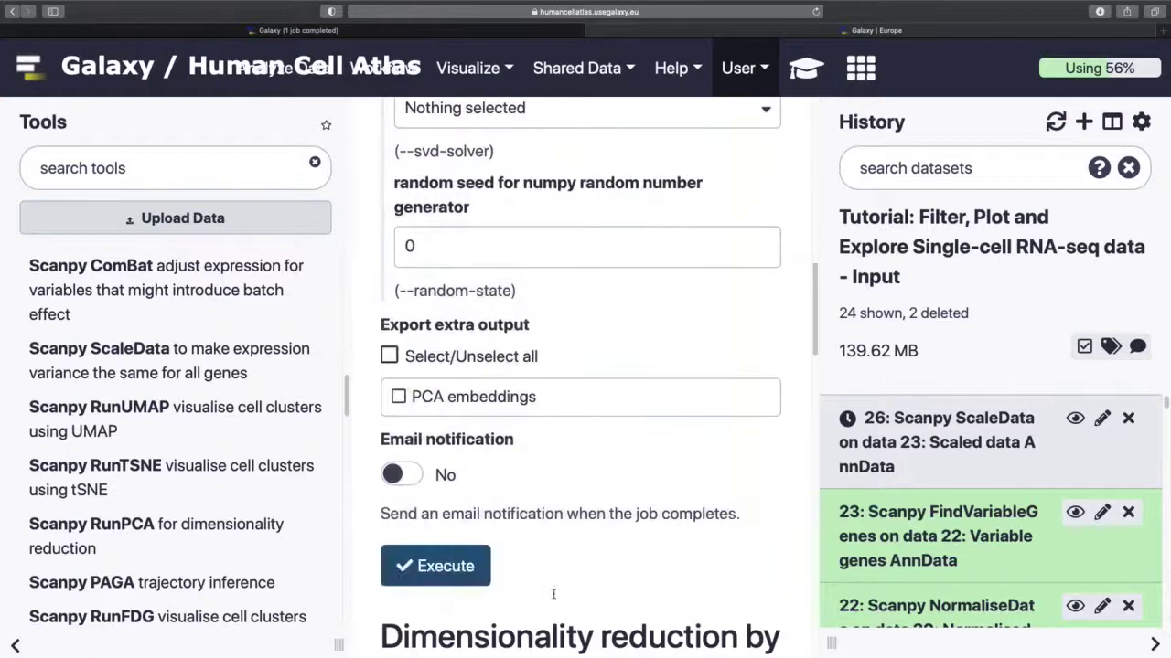
left_click(444, 570)
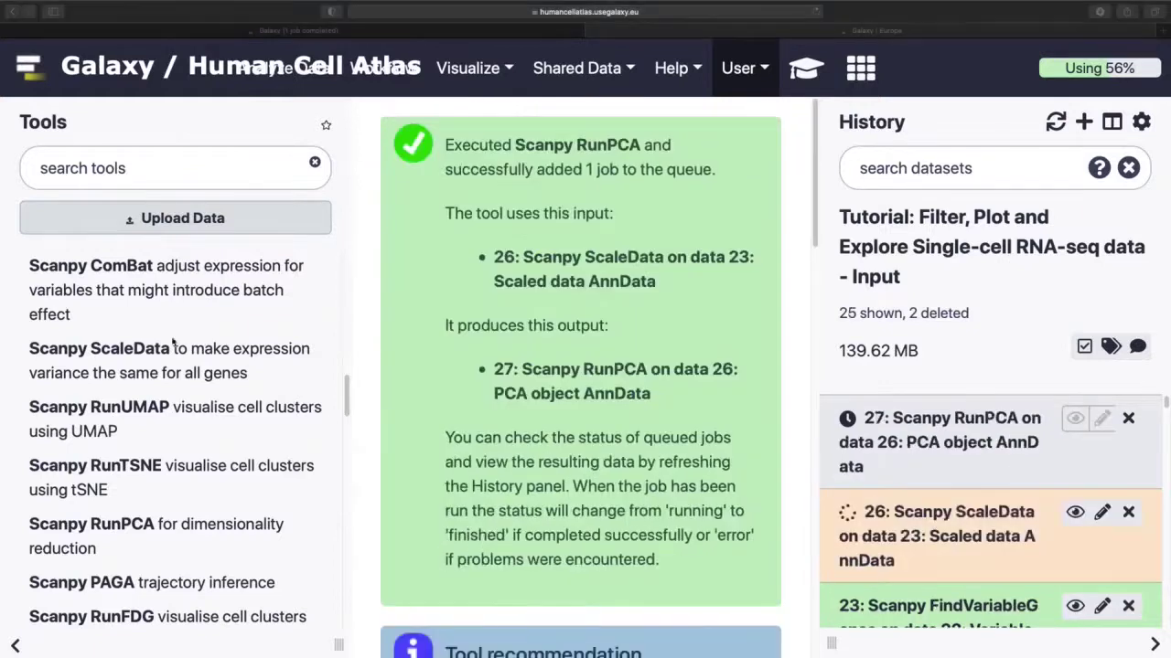
Search the tools for "plot with scanpy", close the other Galaxy browser tab and open the Plot with scanpy tool.
scroll(151, 542, "up", 15)
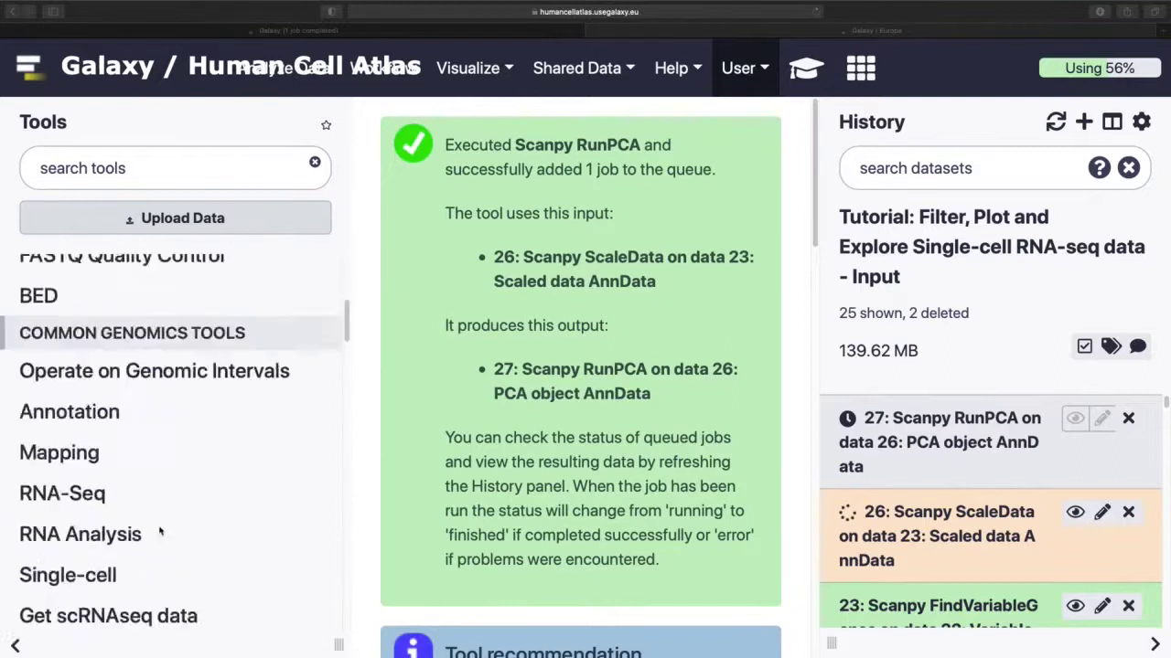
left_click(144, 165)
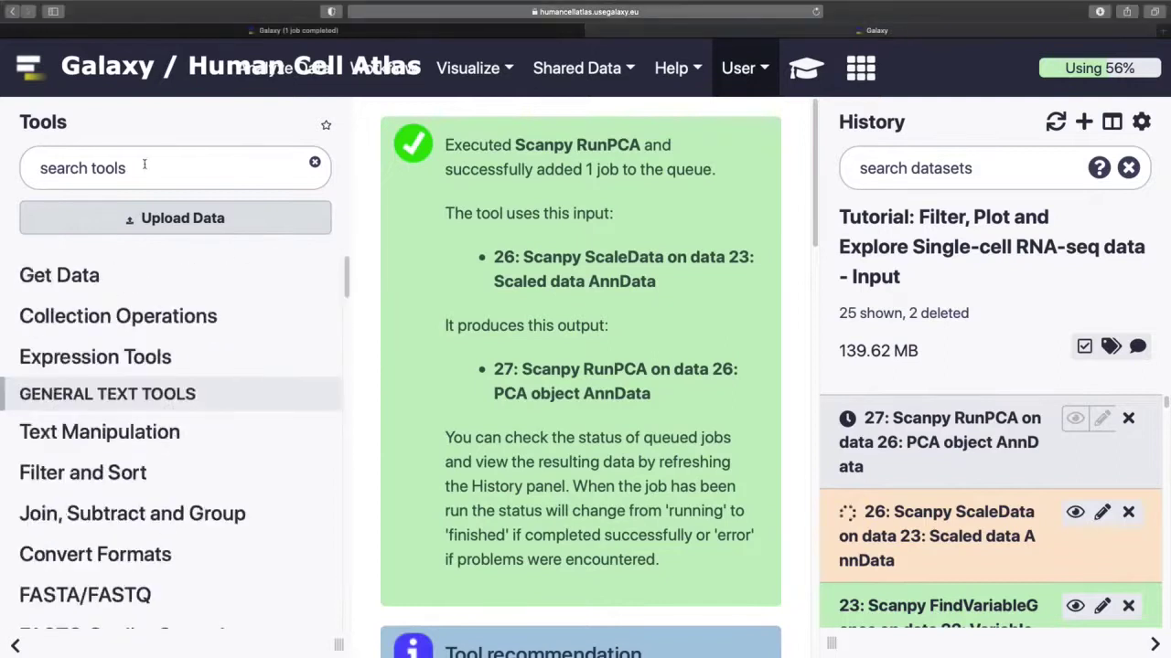
type("plot with scanpy")
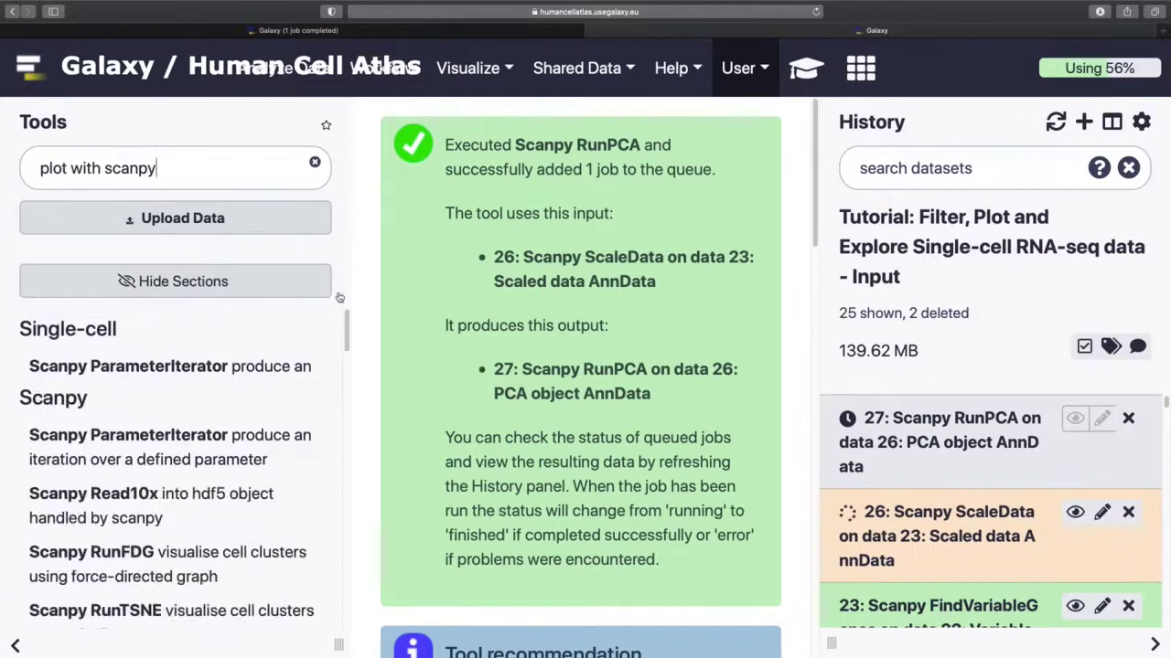
left_click(11, 33)
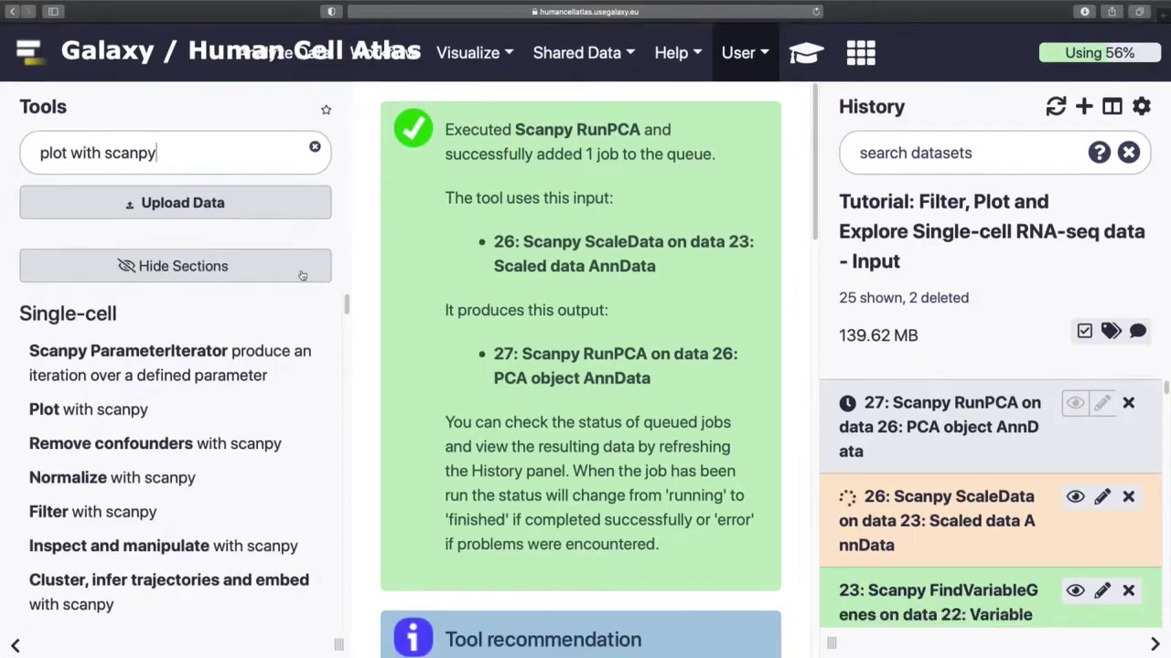
left_click(220, 410)
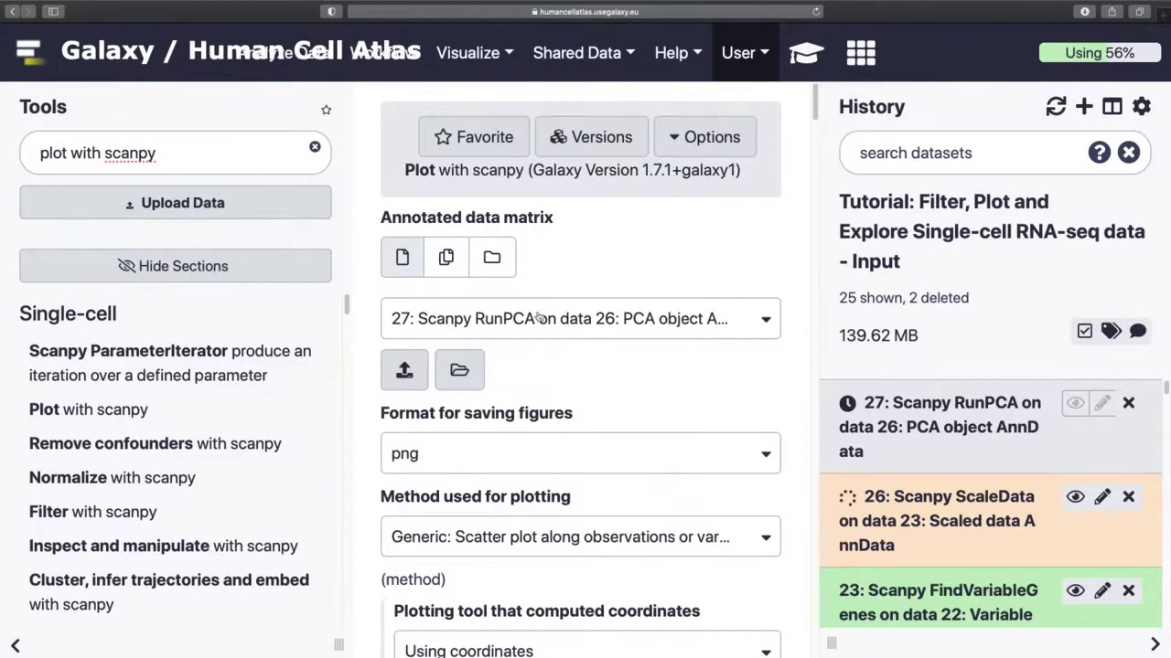
Plot the PCA object (dataset 27) with the PCA method 'pl.pca_variance_ratio', showing 50 PCs.
scroll(549, 476, "down", 2)
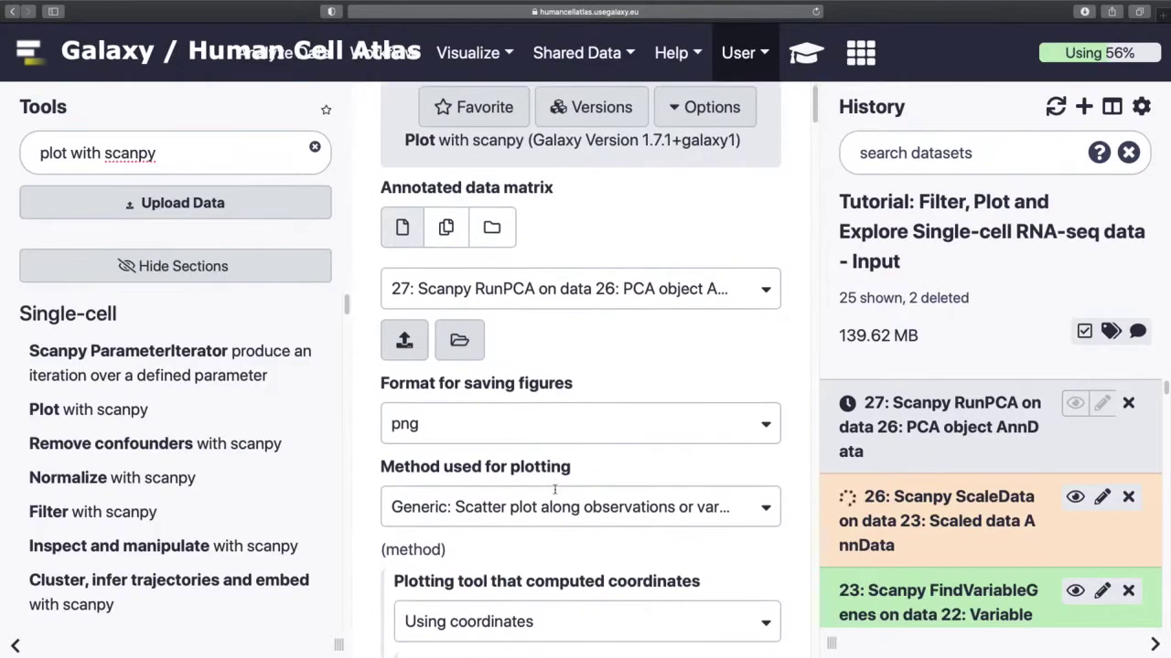
scroll(534, 446, "down", 1)
left_click(535, 428)
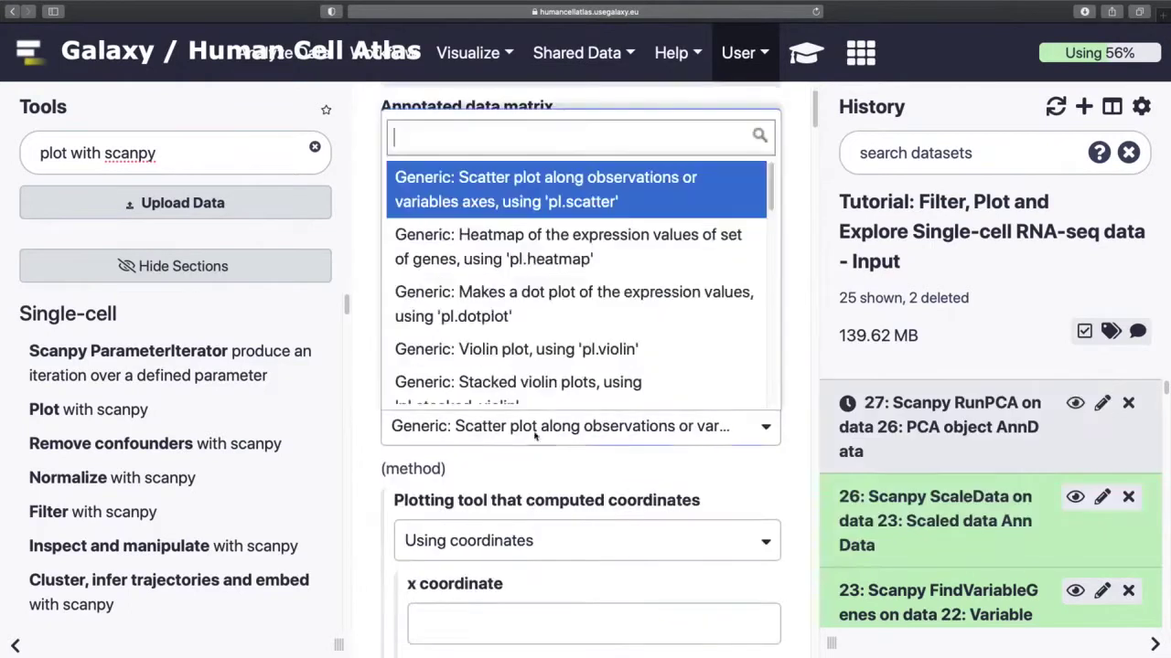
scroll(567, 315, "down", 4)
scroll(567, 315, "down", 4)
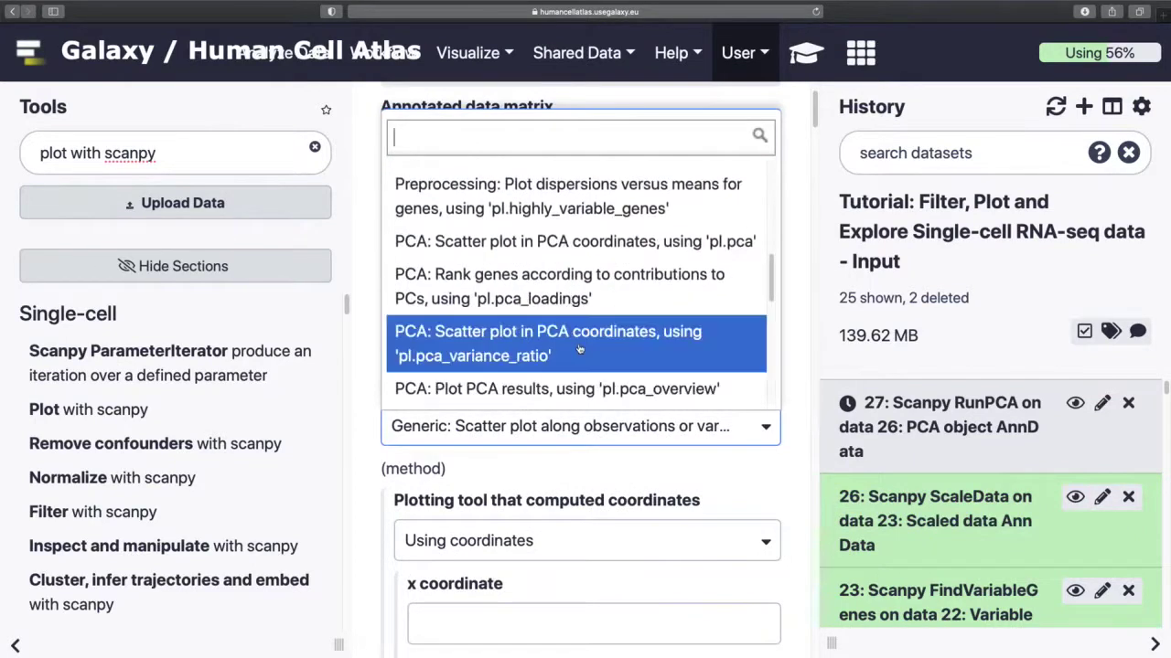
left_click(579, 349)
scroll(530, 574, "down", 2)
key("Tab")
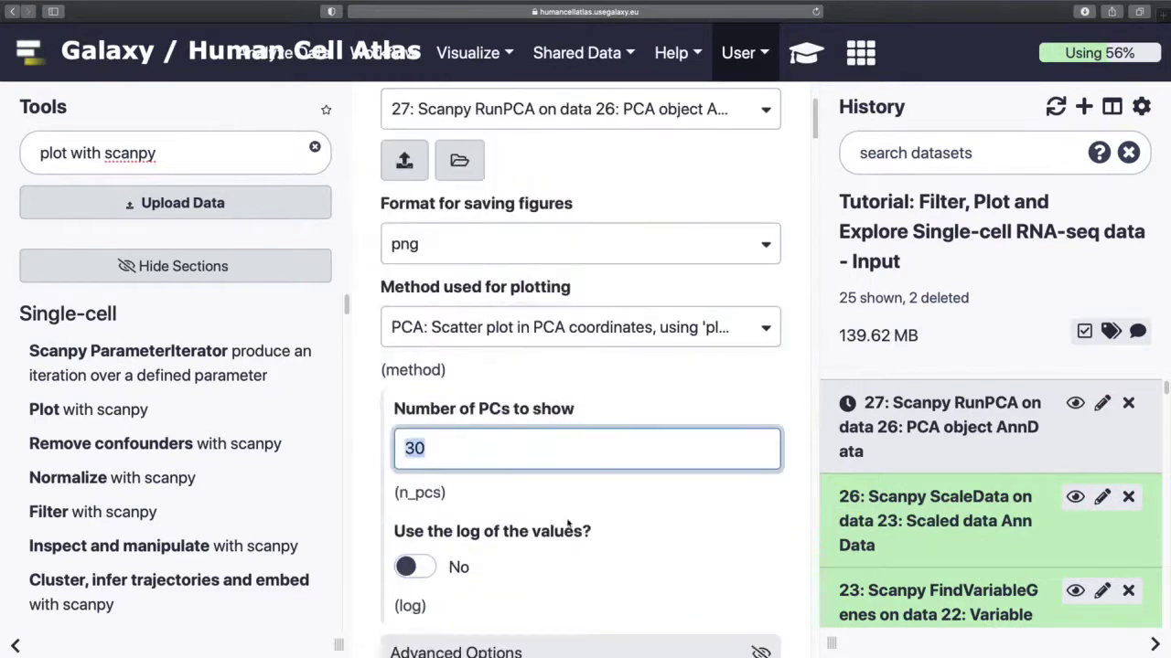
type("50")
scroll(677, 512, "down", 4)
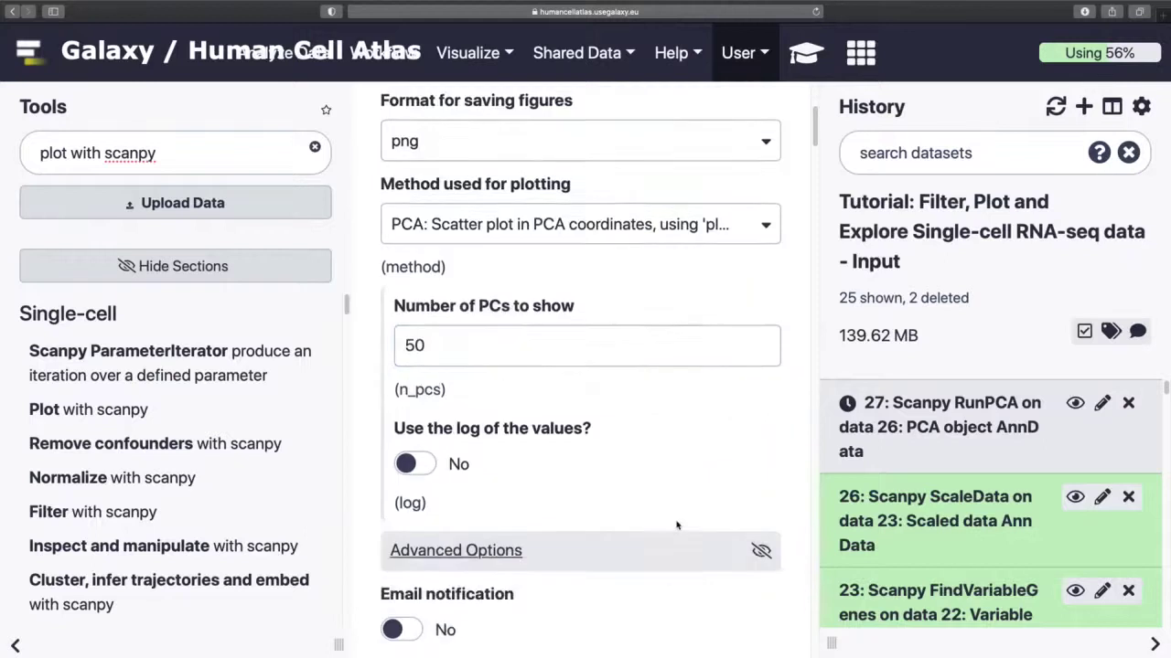
left_click(480, 620)
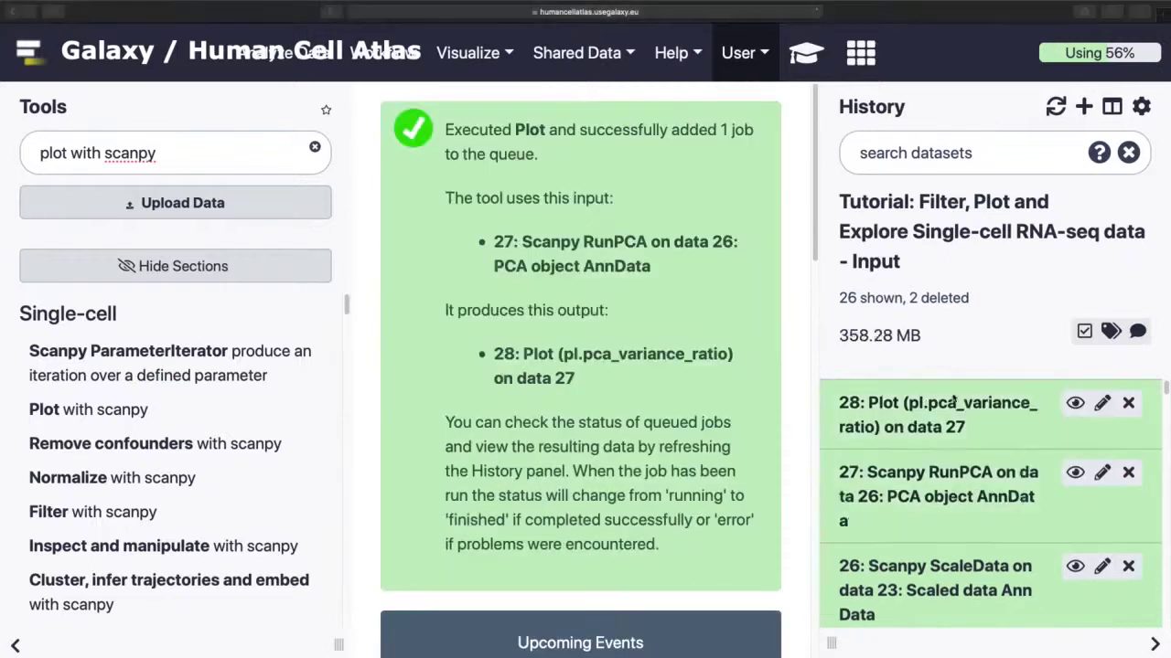
Rename the pl.pca_variance_ratio plot dataset as PCA Variance, save the attributes and view the plot.
left_click(1102, 403)
triple_click(537, 384)
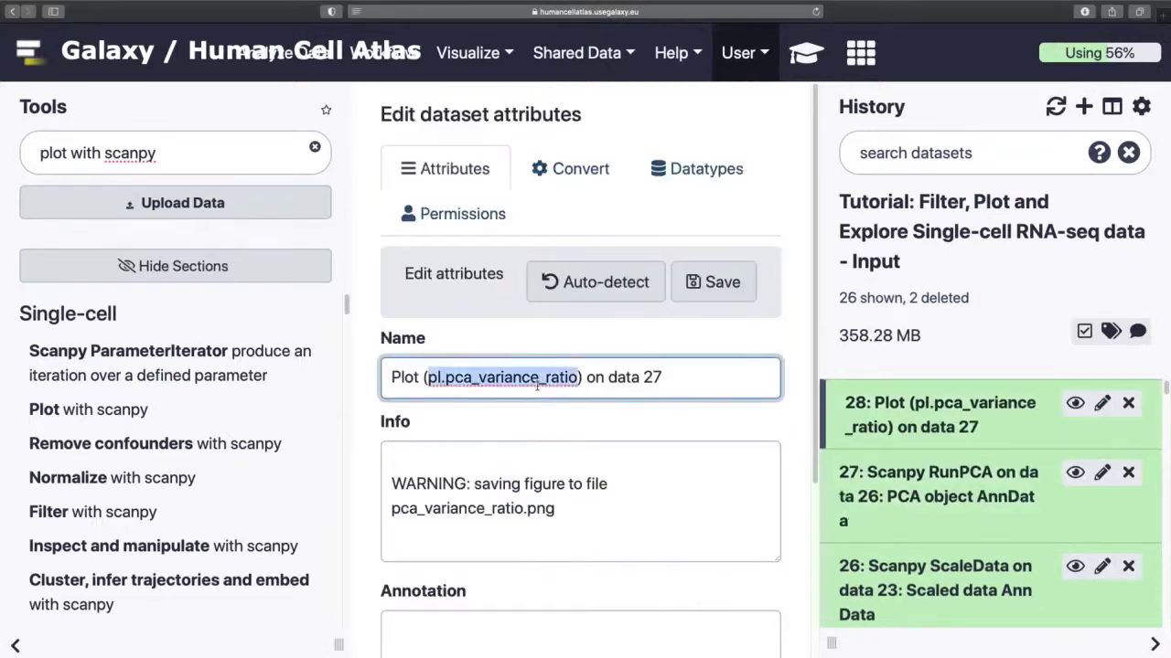
type("PCA Variance")
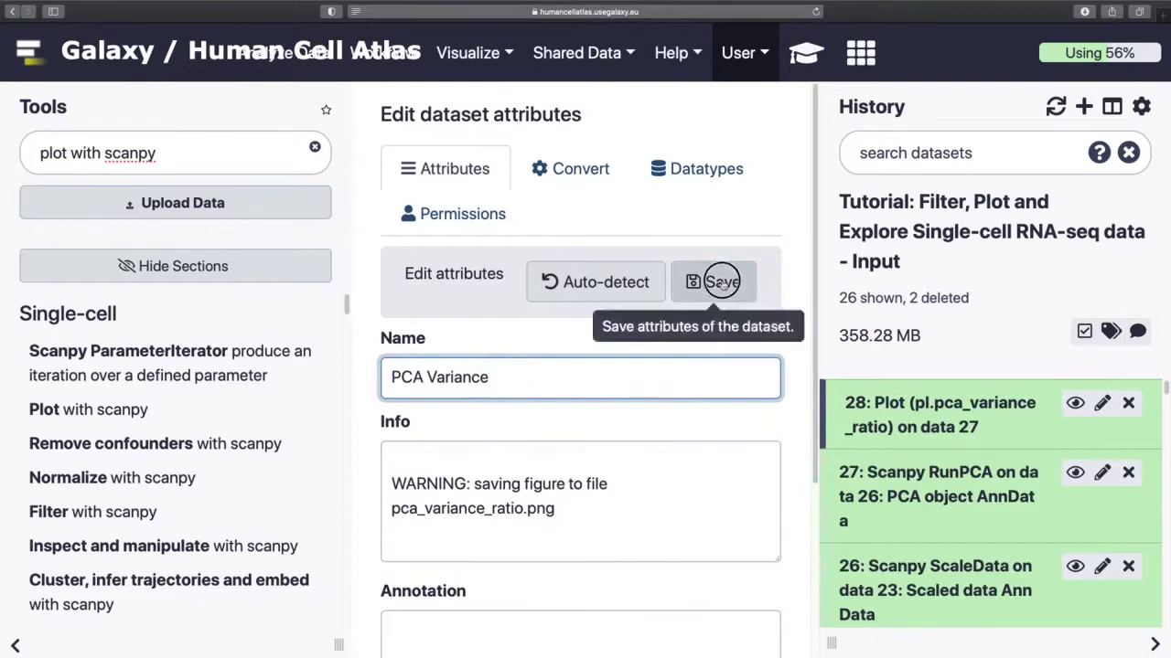
left_click(718, 283)
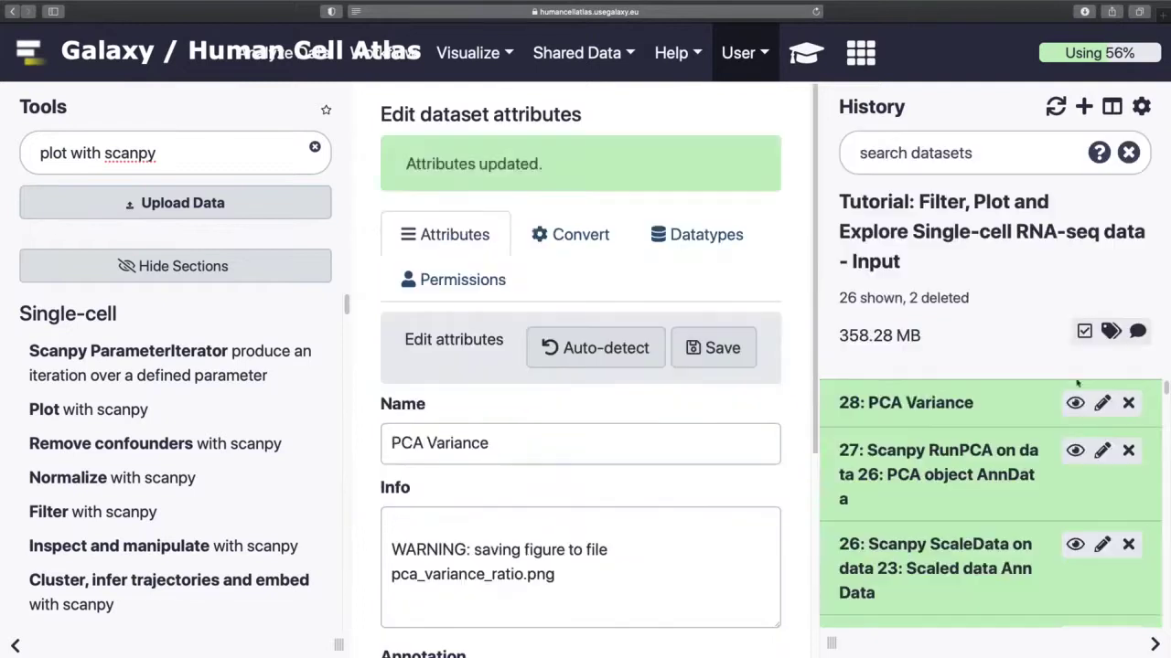
left_click(1075, 406)
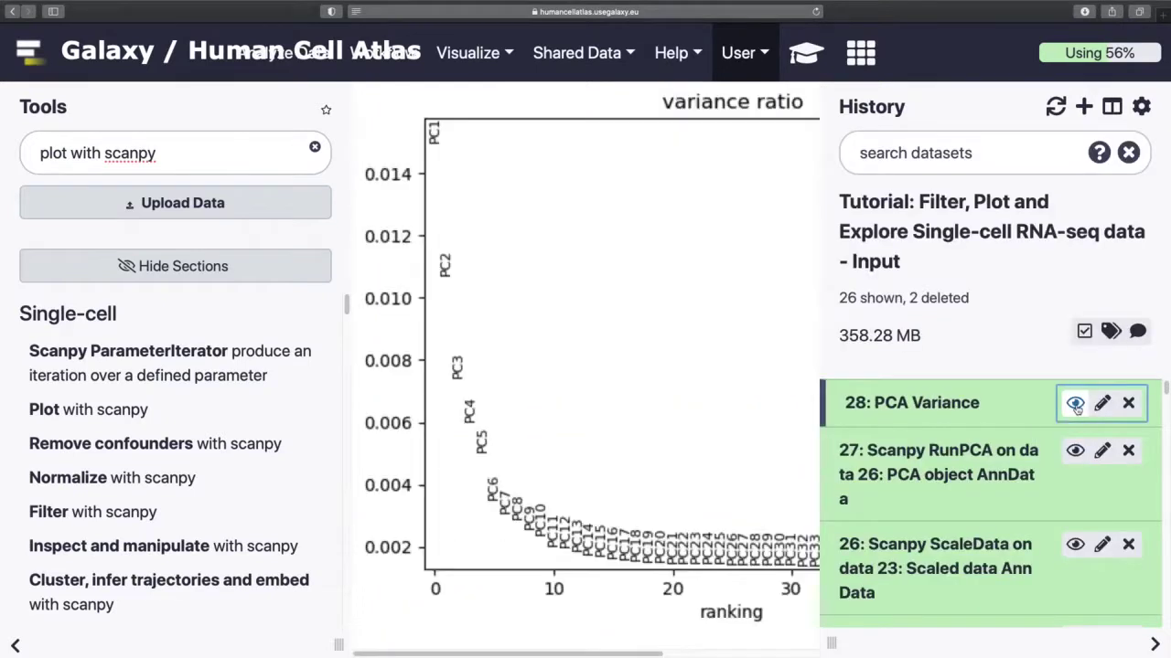
left_click_drag(482, 653, 540, 651)
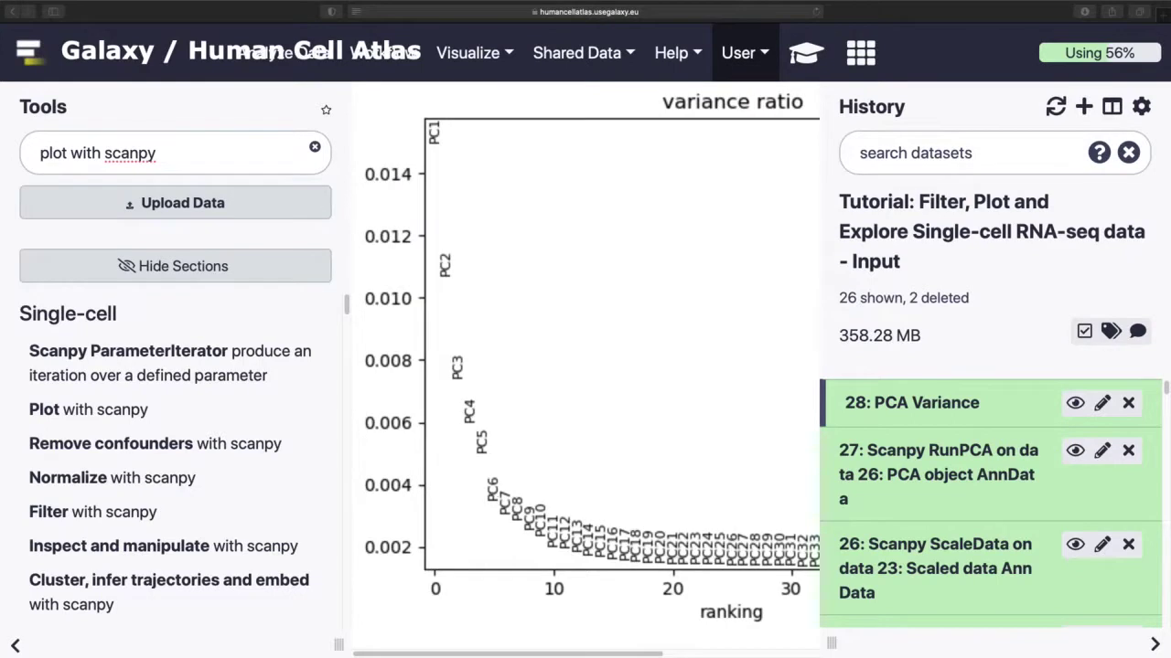
Search the tools for "ComputeGraph" and open the Scanpy ComputeGraph tool.
left_click(170, 162)
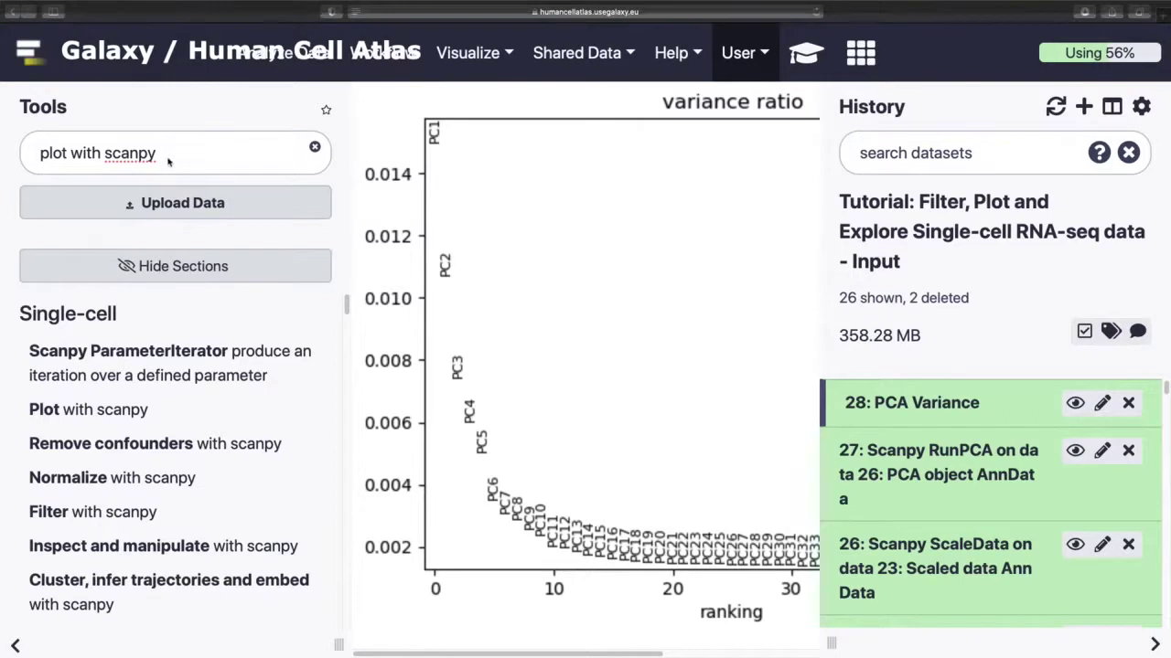
double_click(203, 161)
key("super+a")
type("compute graph")
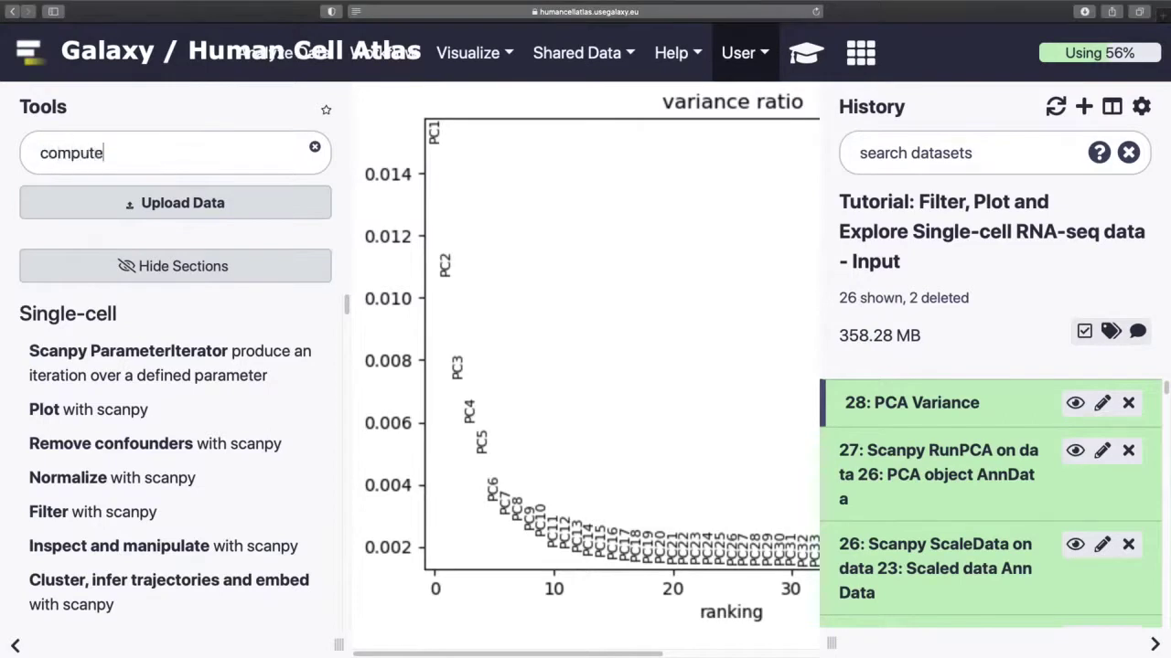
key("BackSpace")
key("BackSpace")
key("BackSpace")
key("BackSpace")
key("BackSpace")
key("BackSpace")
type("graph")
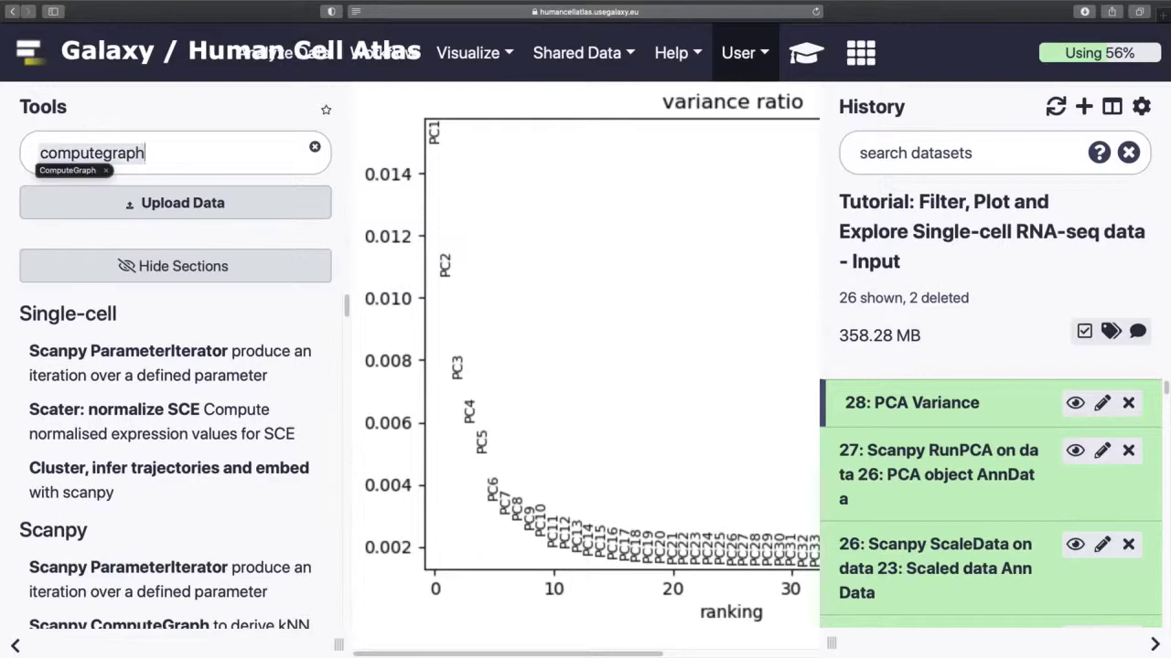
left_click(206, 346)
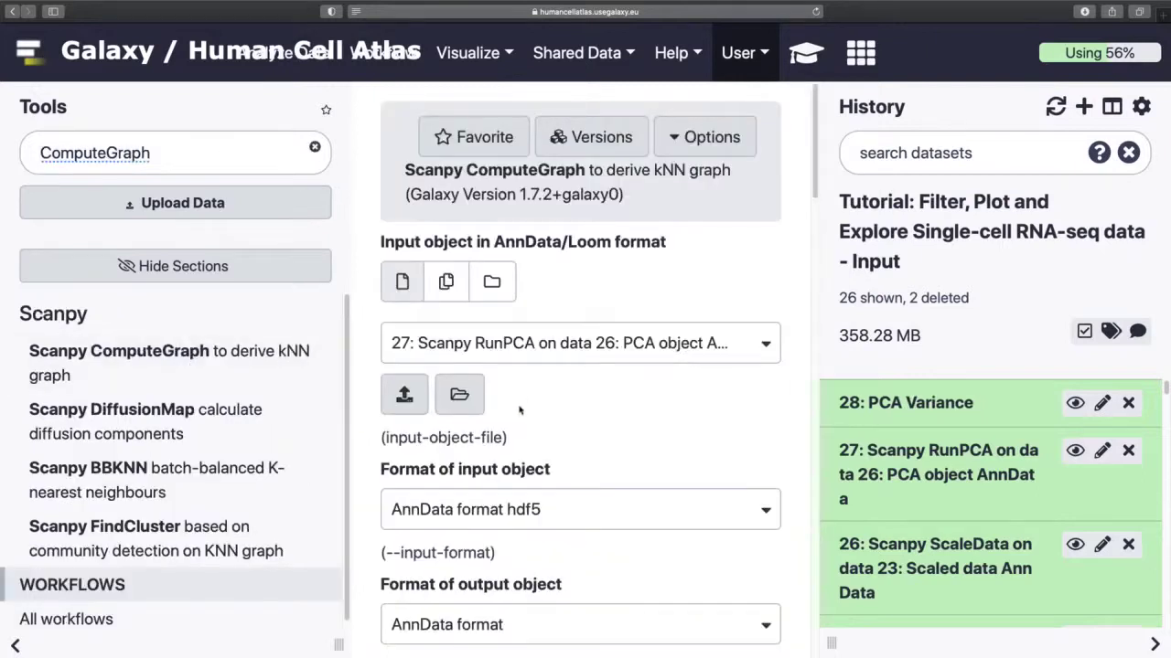
Turn off the programme defaults for Scanpy ComputeGraph on the PCA object (dataset 27).
scroll(535, 381, "down", 5)
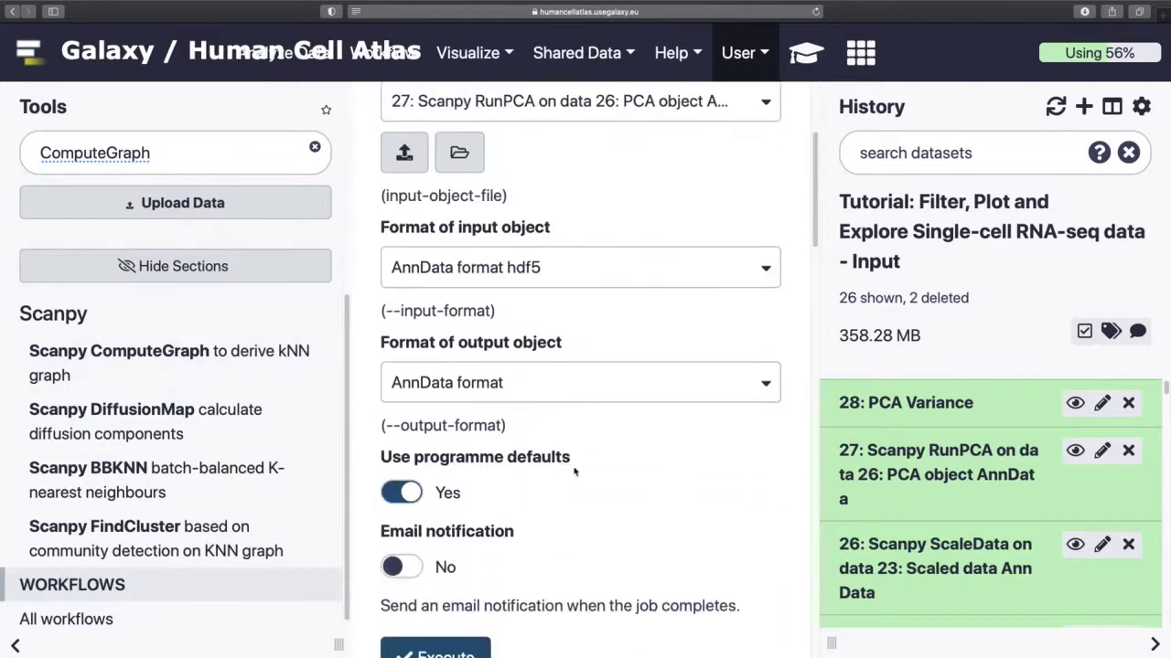
scroll(591, 457, "down", 1)
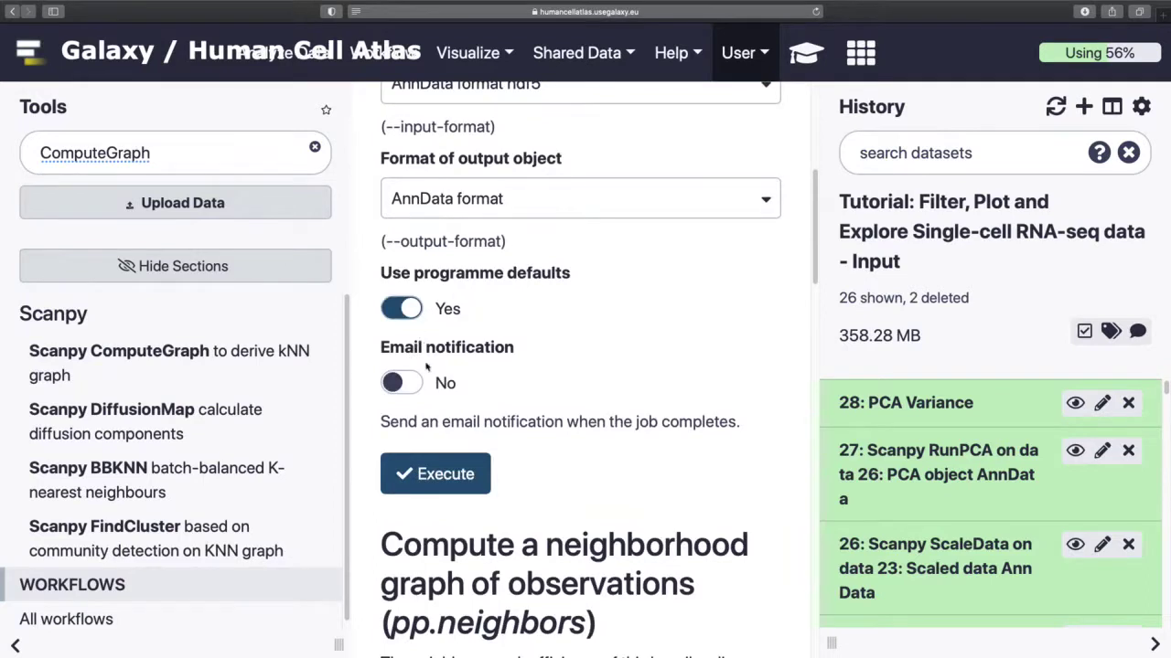
left_click(412, 309)
scroll(515, 430, "down", 3)
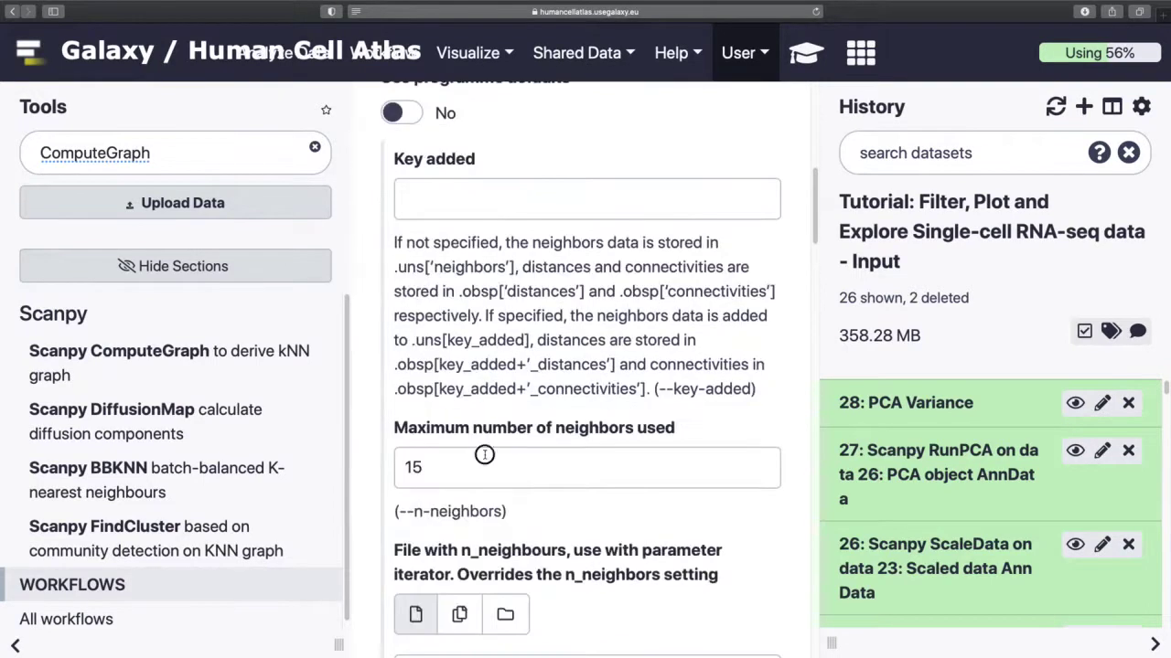
Set the number of PCs to use to 20, keep the maximum number of neighbors at 15, and execute ComputeGraph.
left_click(482, 454)
scroll(486, 427, "down", 5)
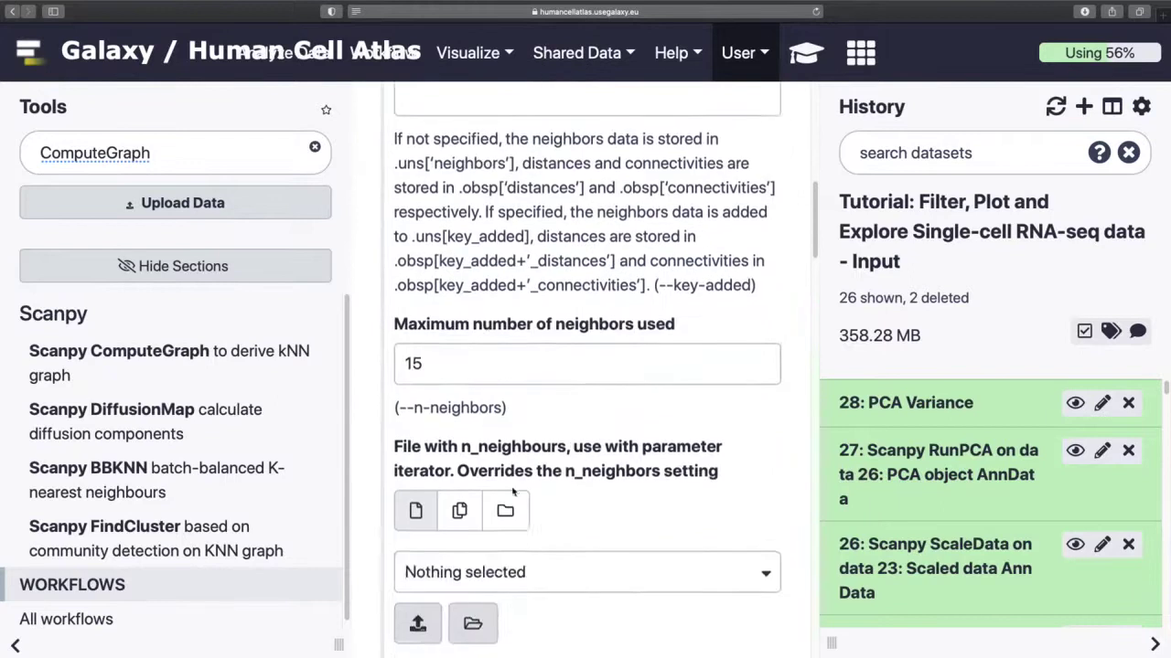
key("Tab")
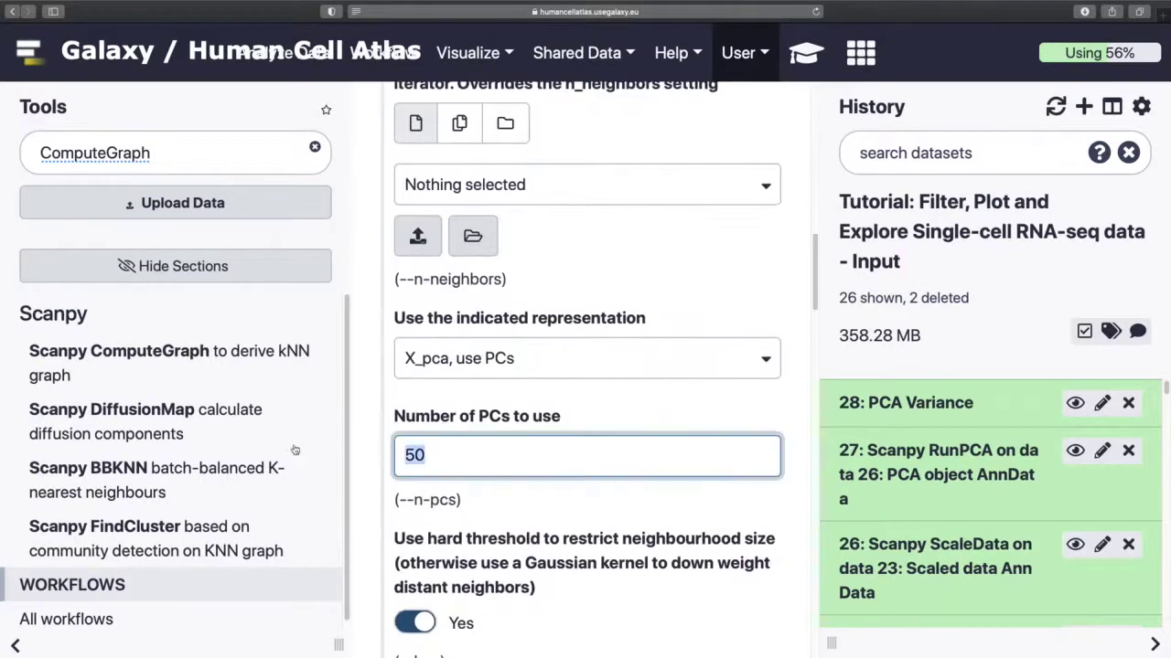
type("20")
left_click(676, 560)
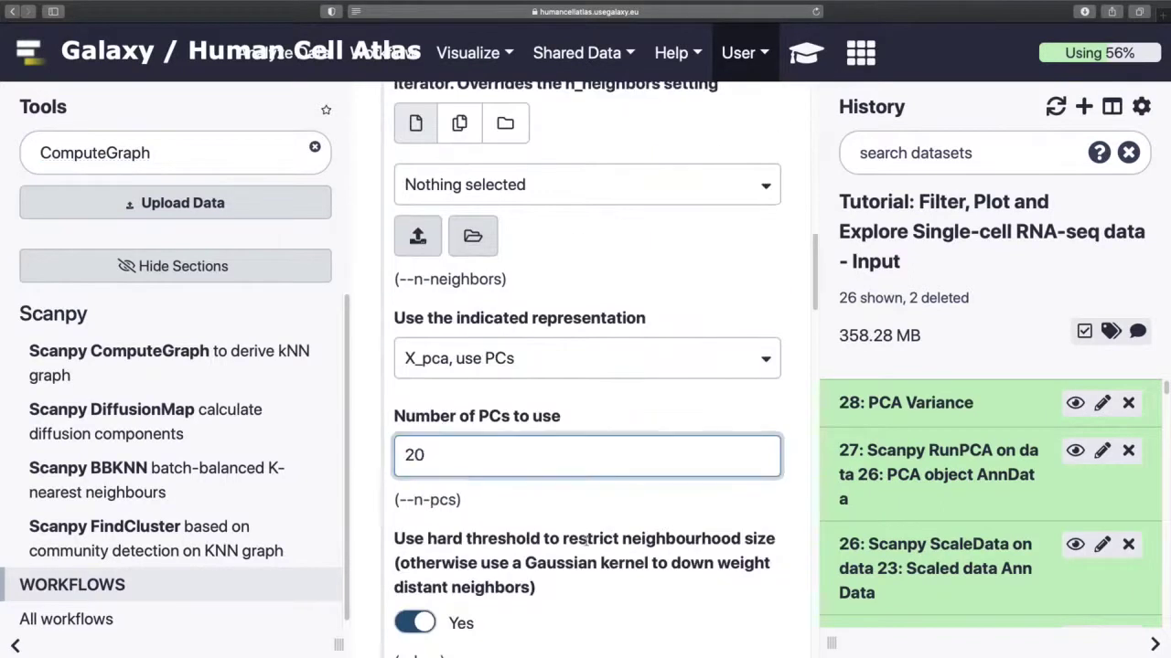
scroll(584, 540, "down", 6)
scroll(580, 544, "down", 2)
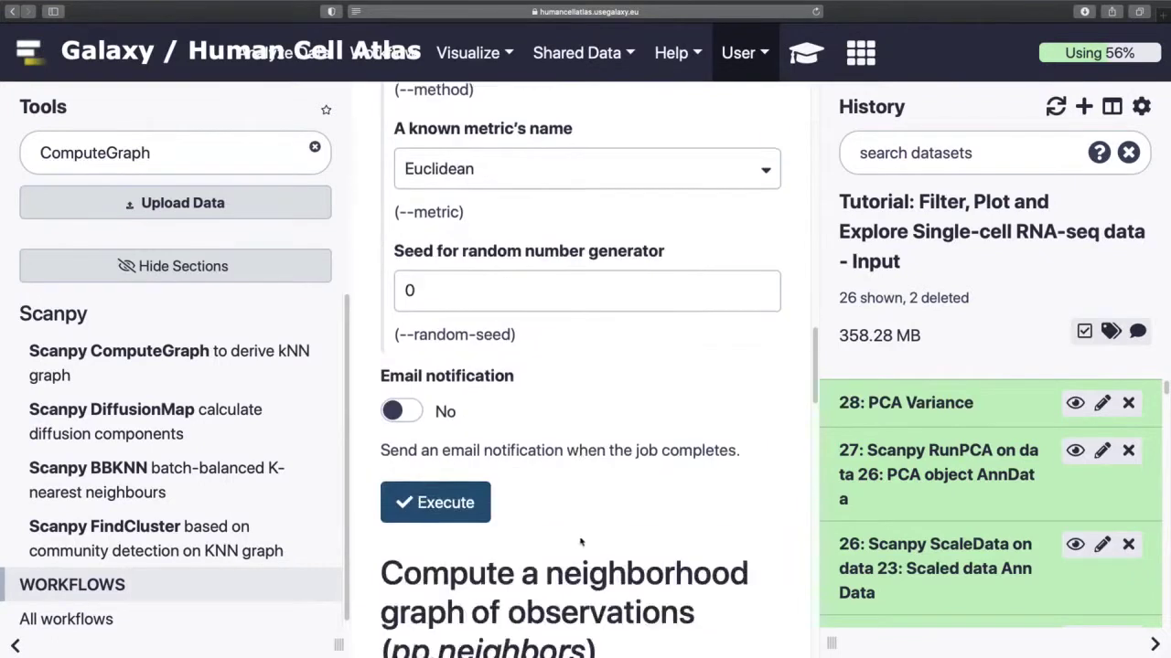
left_click(481, 514)
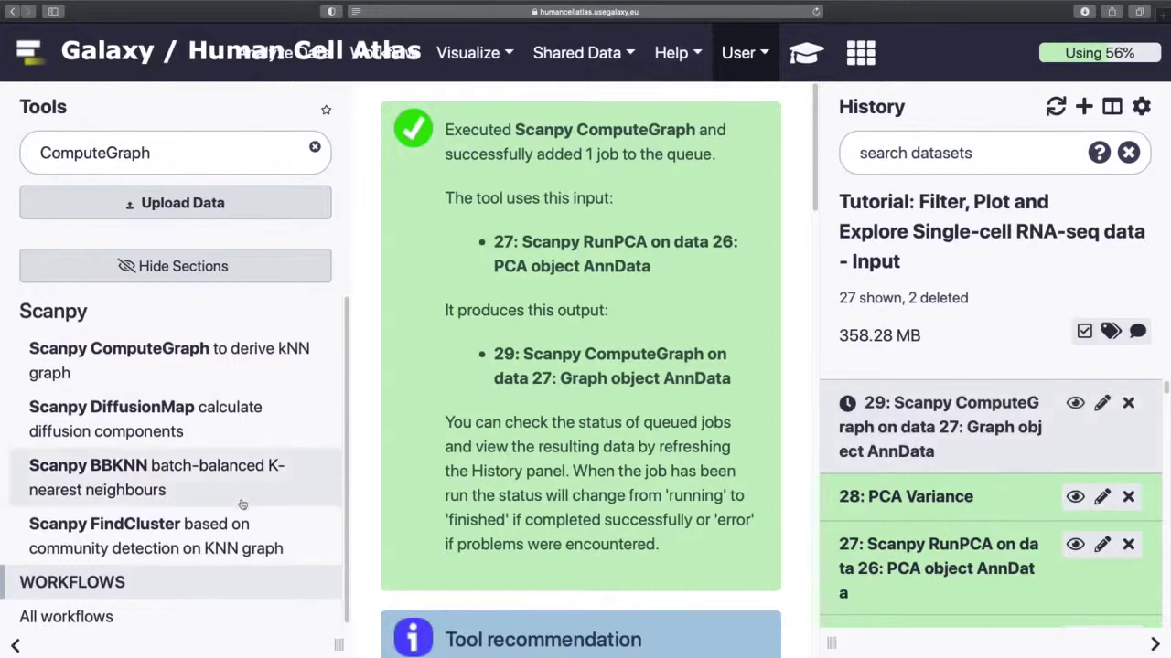
Clear the tool search and open the Scanpy RunTSNE tool from the Scanpy section.
left_click(316, 148)
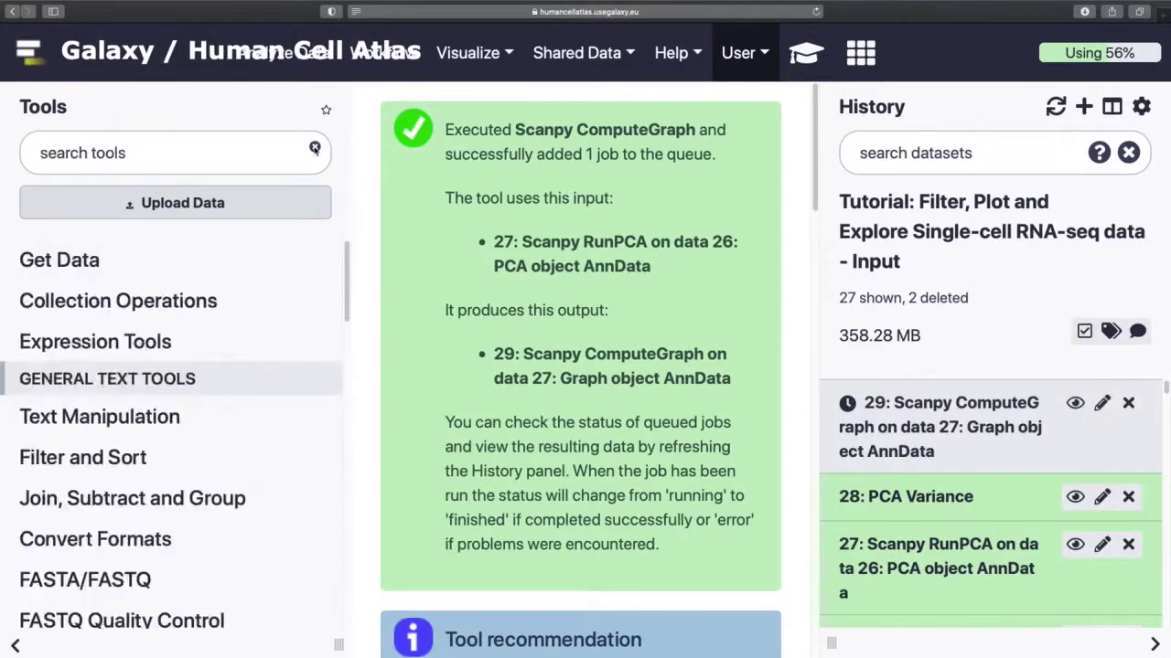
scroll(189, 469, "down", 5)
left_click(210, 505)
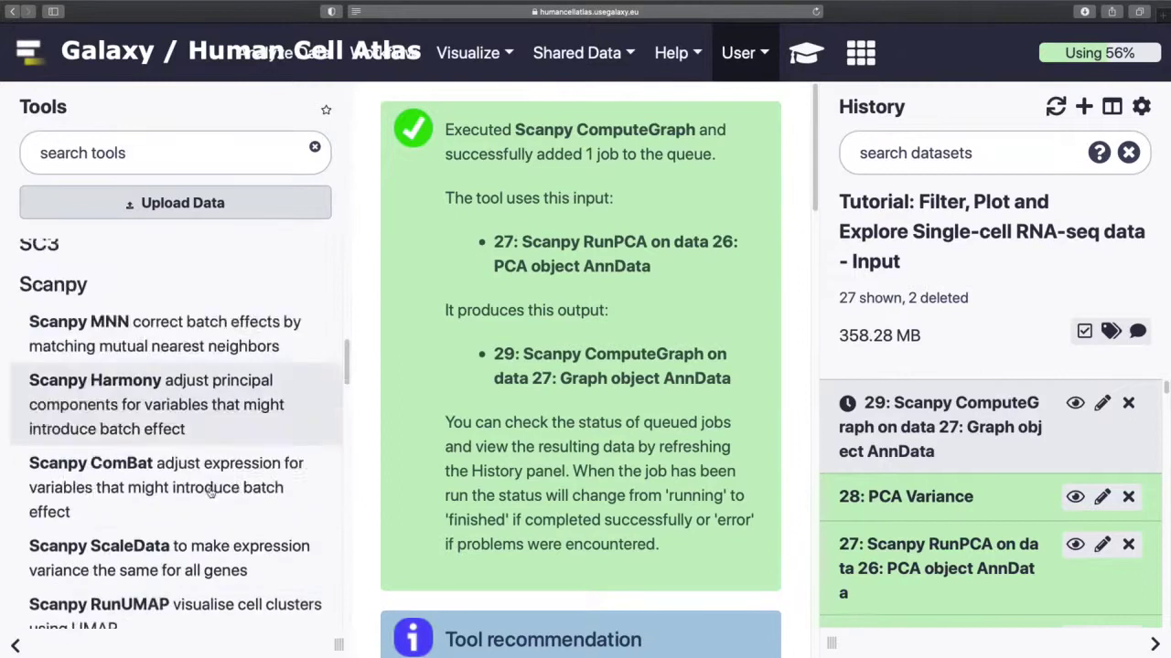
scroll(264, 523, "down", 2)
scroll(264, 523, "down", 1)
left_click(235, 470)
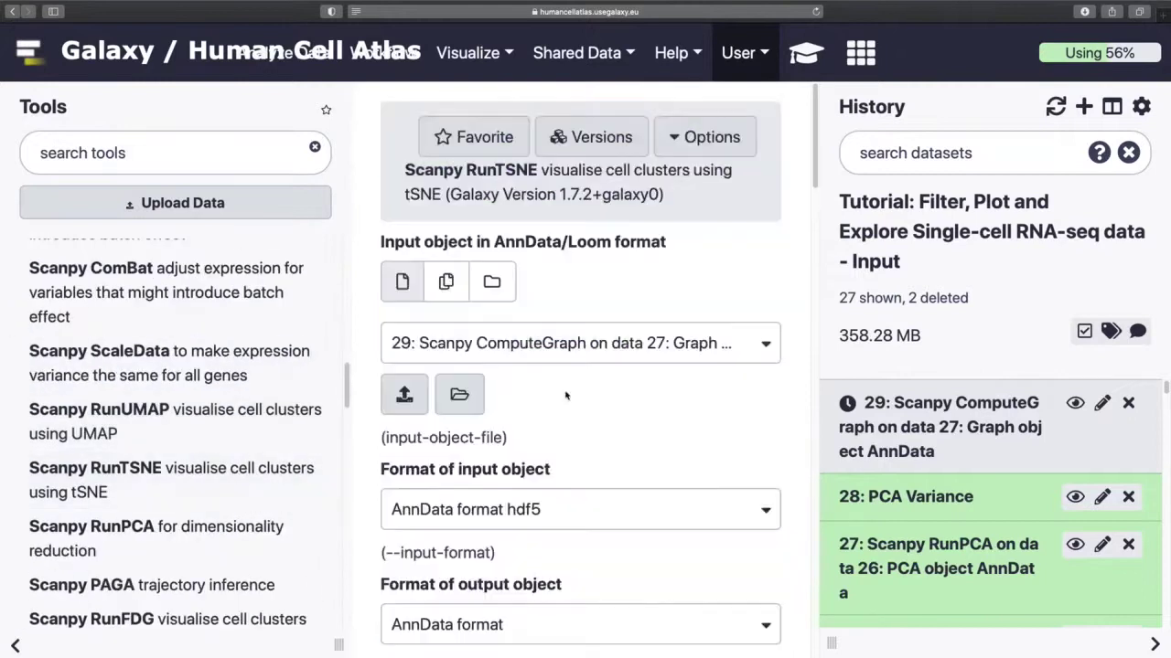
Run Scanpy RunTSNE on the graph object (dataset 29) with programme defaults off and perplexity 30, and expand the tSNE embeddings dataset.
scroll(631, 475, "down", 5)
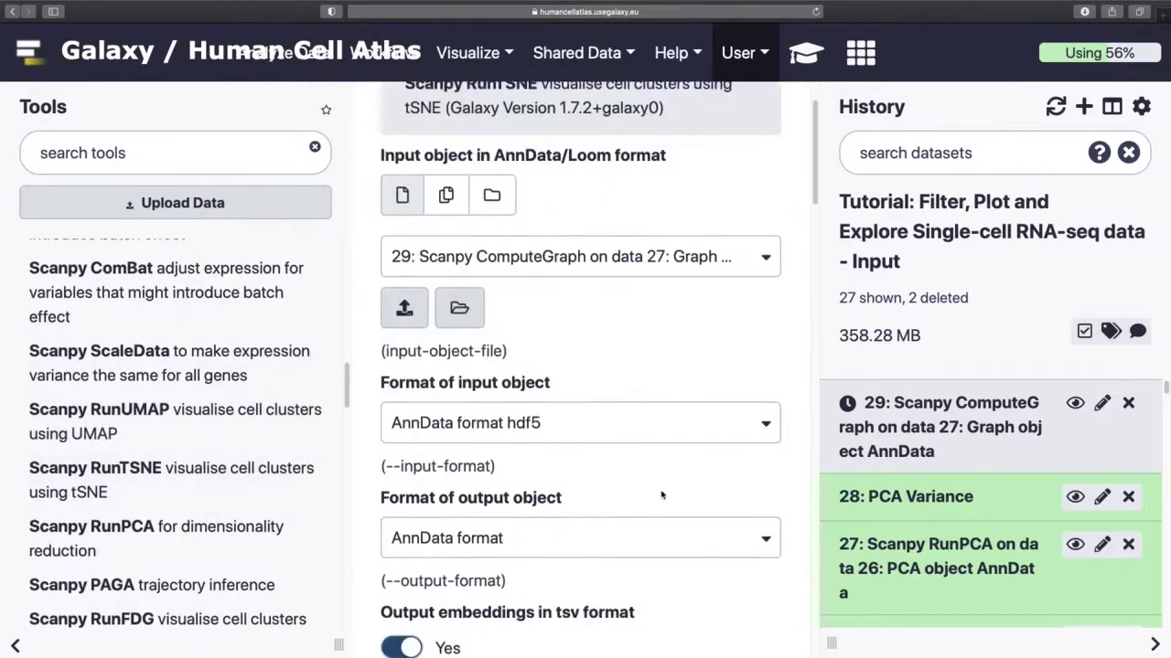
scroll(775, 472, "down", 1)
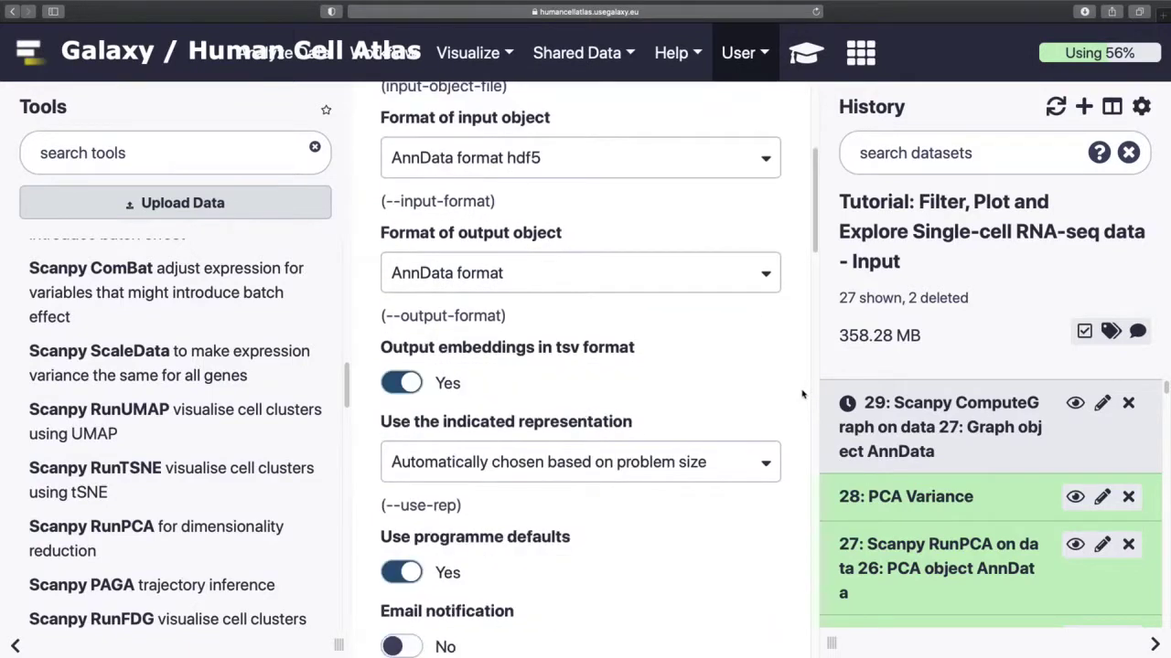
scroll(784, 414, "down", 1)
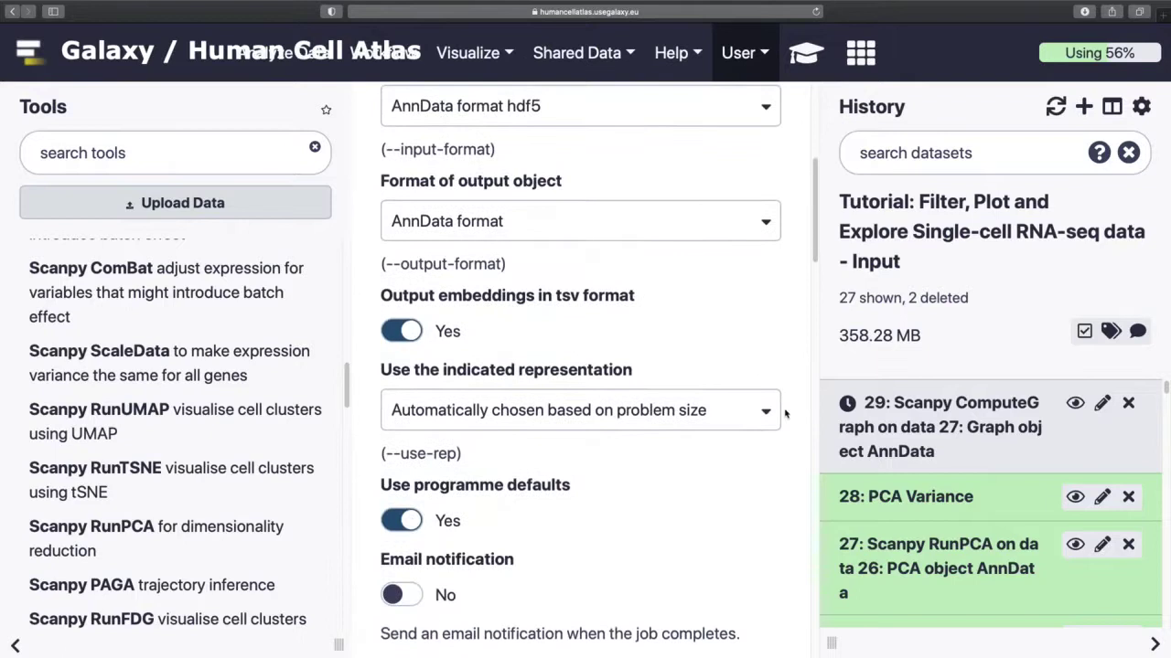
left_click(402, 520)
scroll(630, 523, "down", 2)
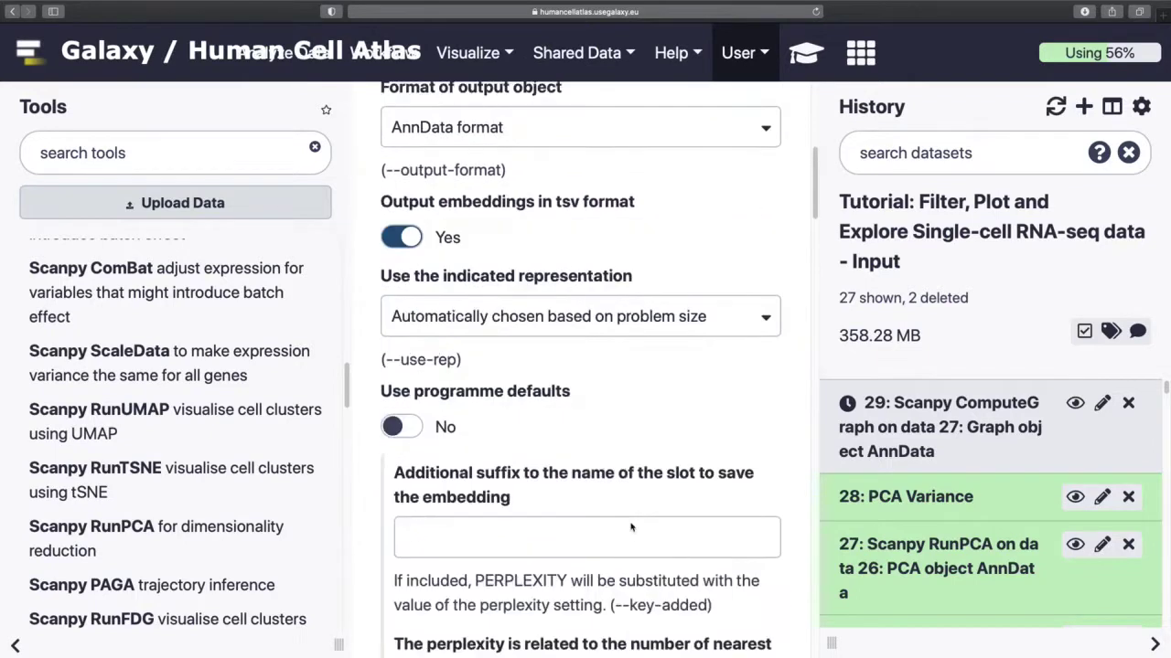
scroll(631, 523, "down", 3)
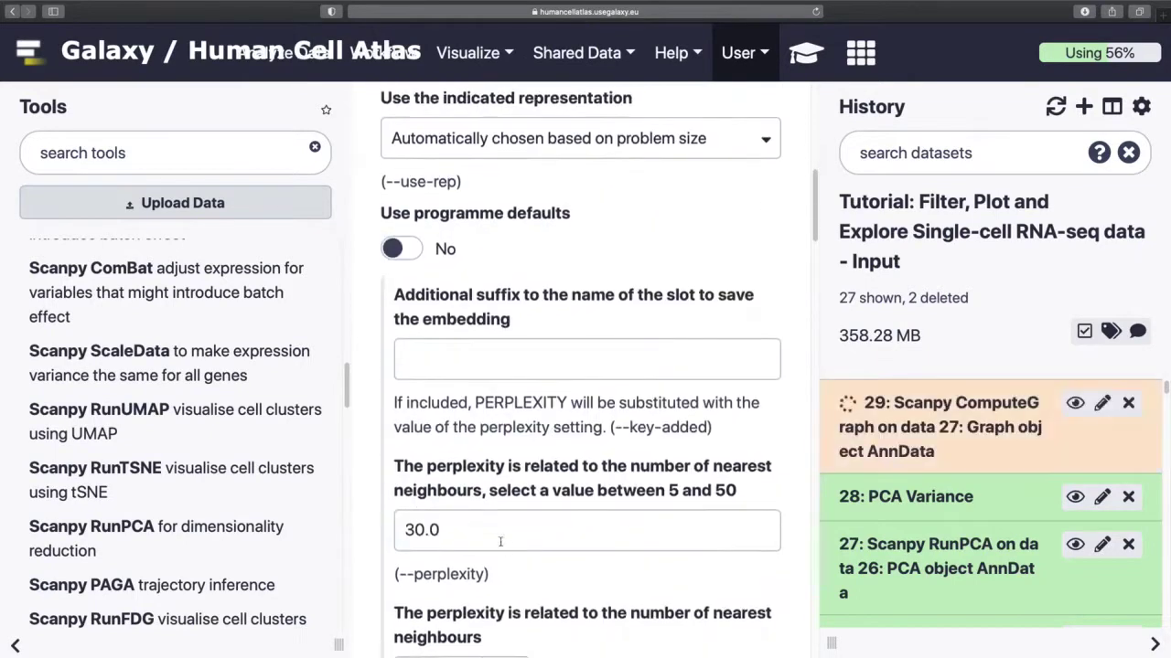
left_click(497, 532)
scroll(614, 439, "down", 10)
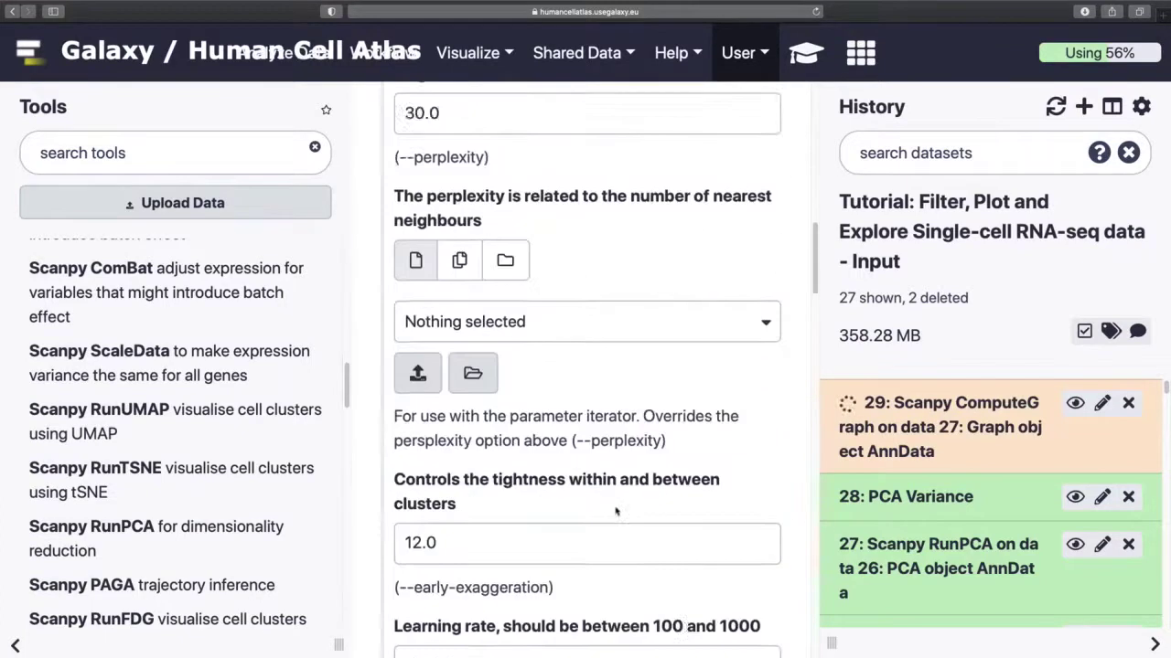
scroll(686, 526, "down", 13)
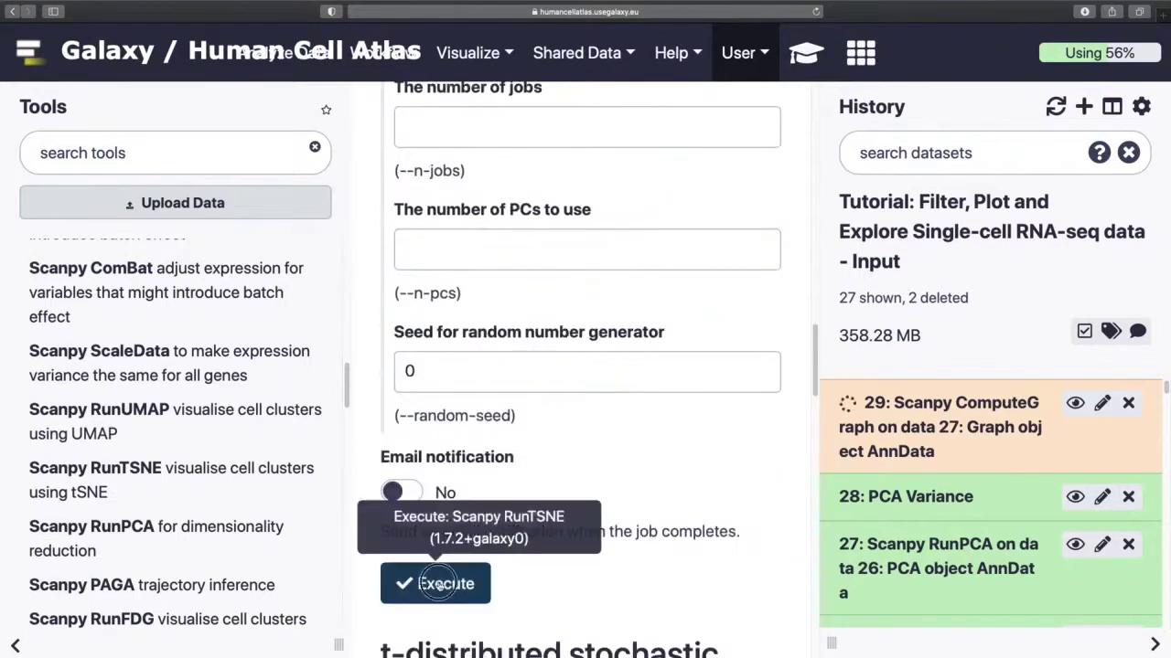
left_click(436, 582)
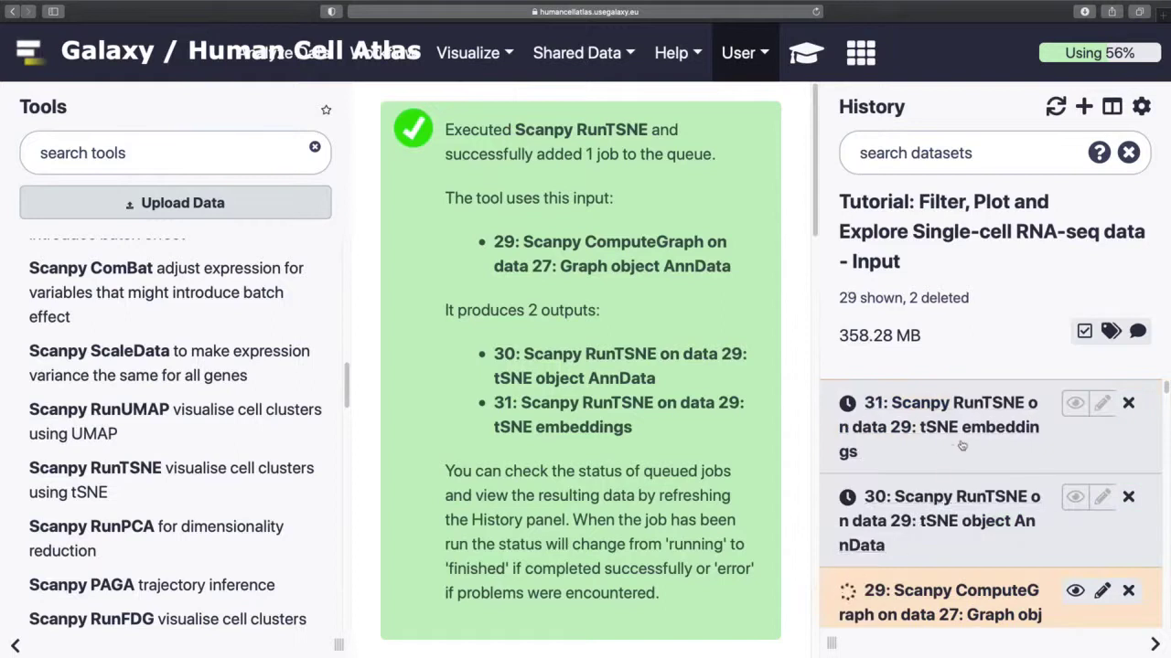
left_click(948, 453)
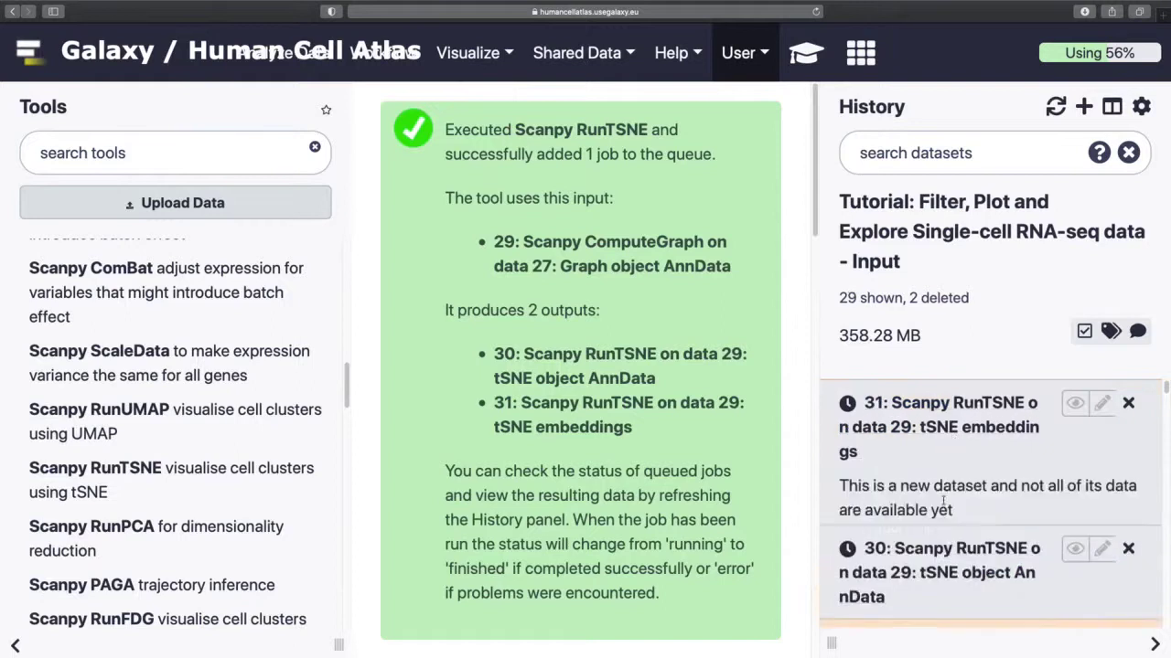
Run Scanpy RunUMAP on the tSNE object AnnData (dataset 30) with the programme defaults.
left_click(118, 421)
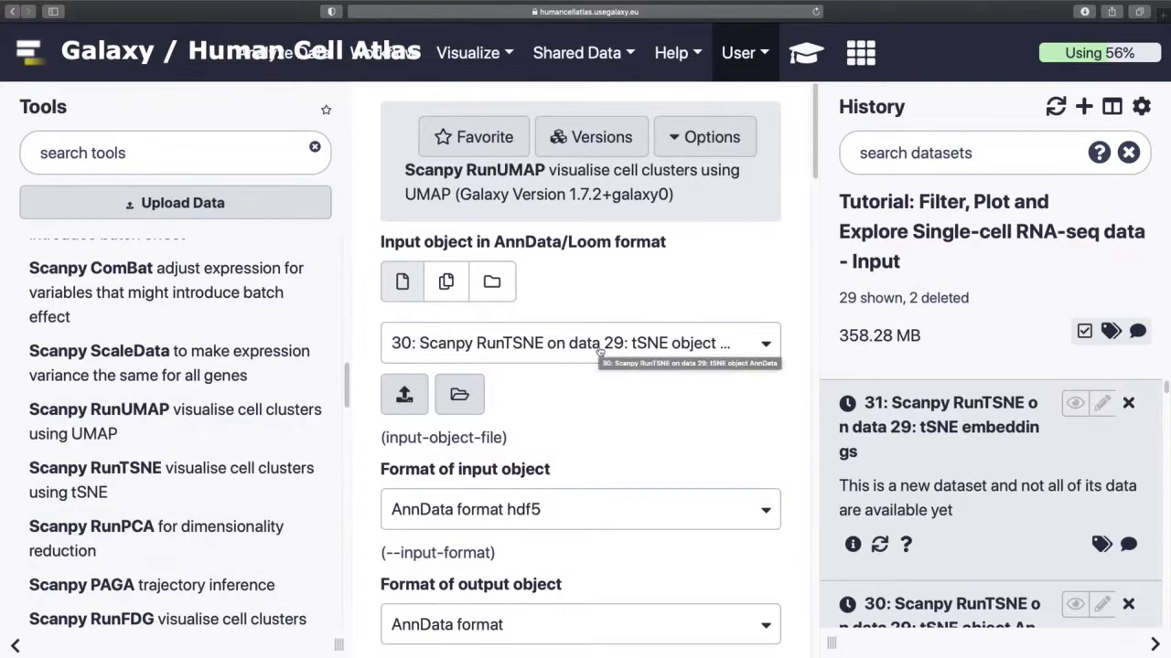
left_click(600, 352)
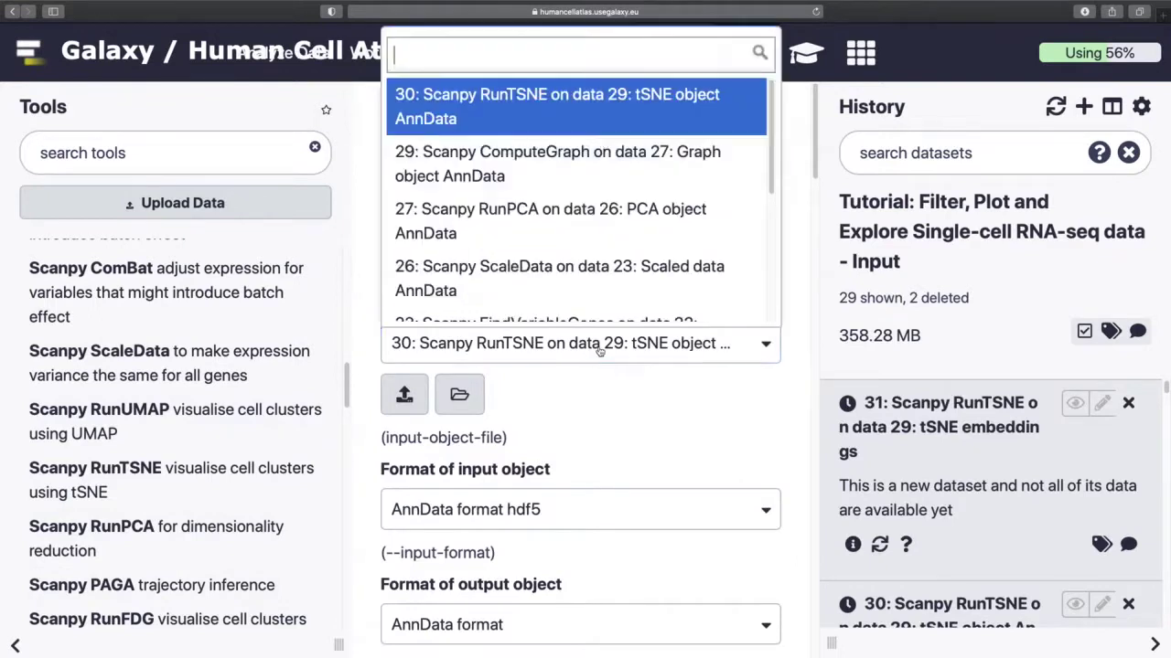
left_click(595, 100)
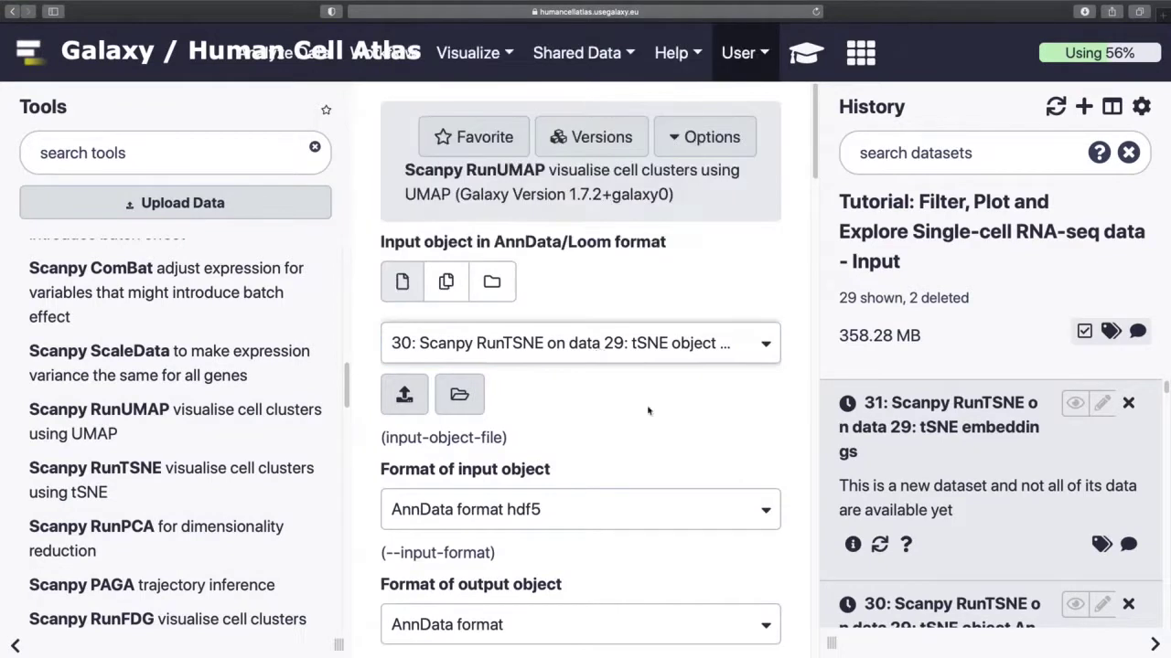
scroll(622, 462, "down", 5)
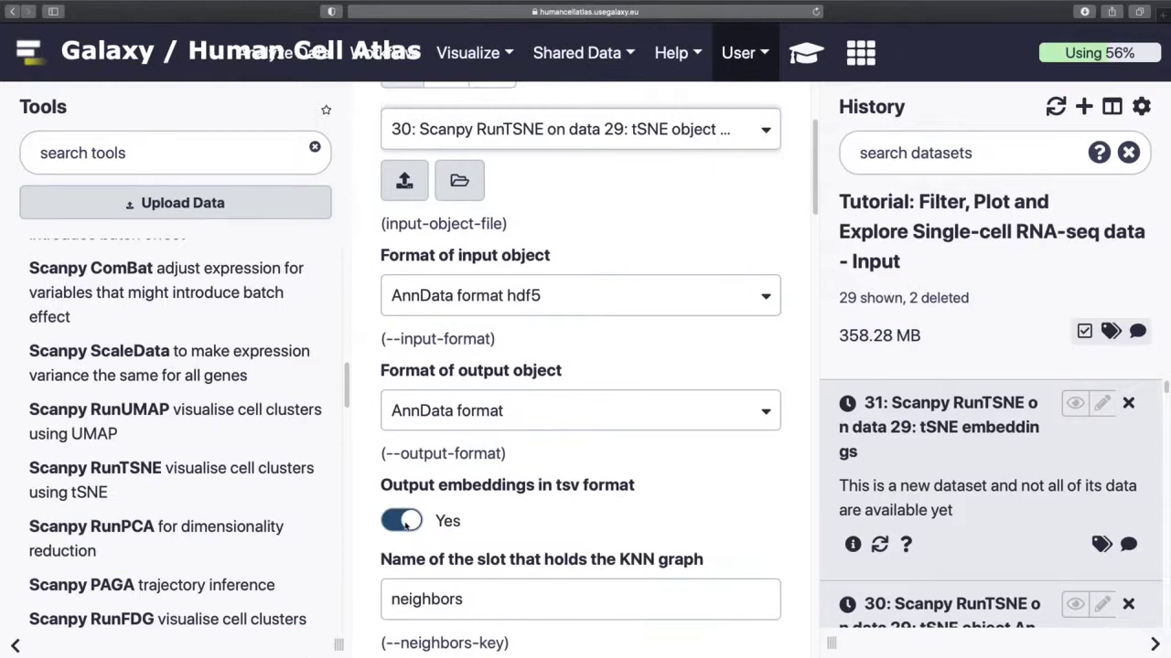
scroll(634, 520, "down", 8)
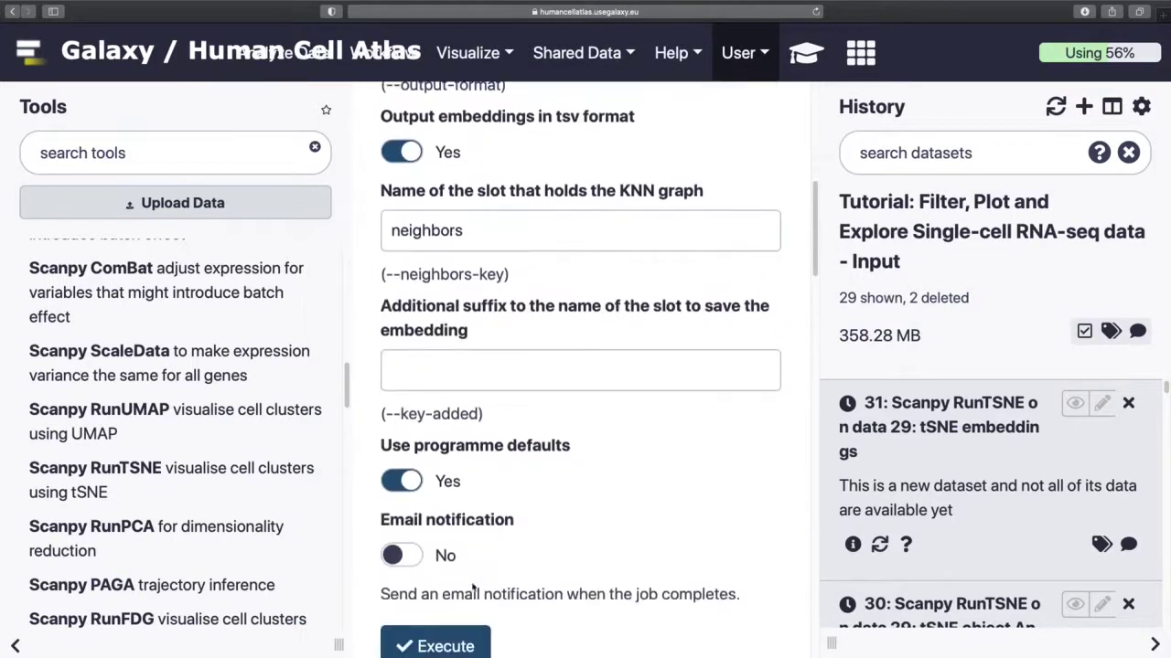
left_click(454, 644)
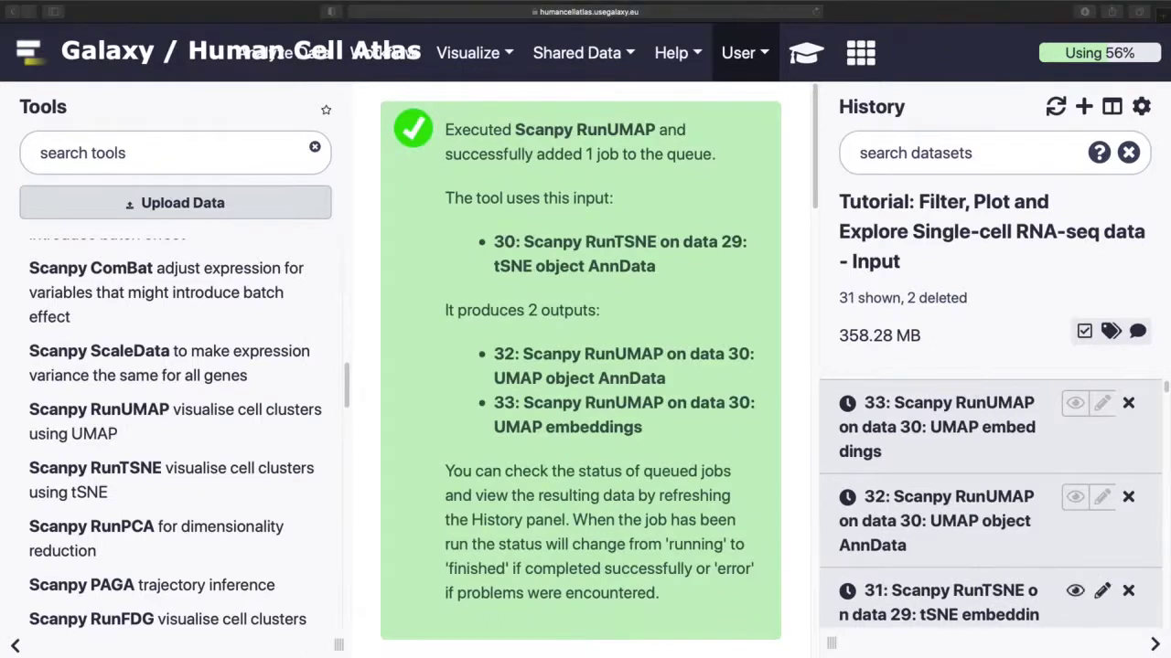
Open the Scanpy FindCluster tool from the Scanpy section of the tool list.
scroll(193, 380, "up", 5)
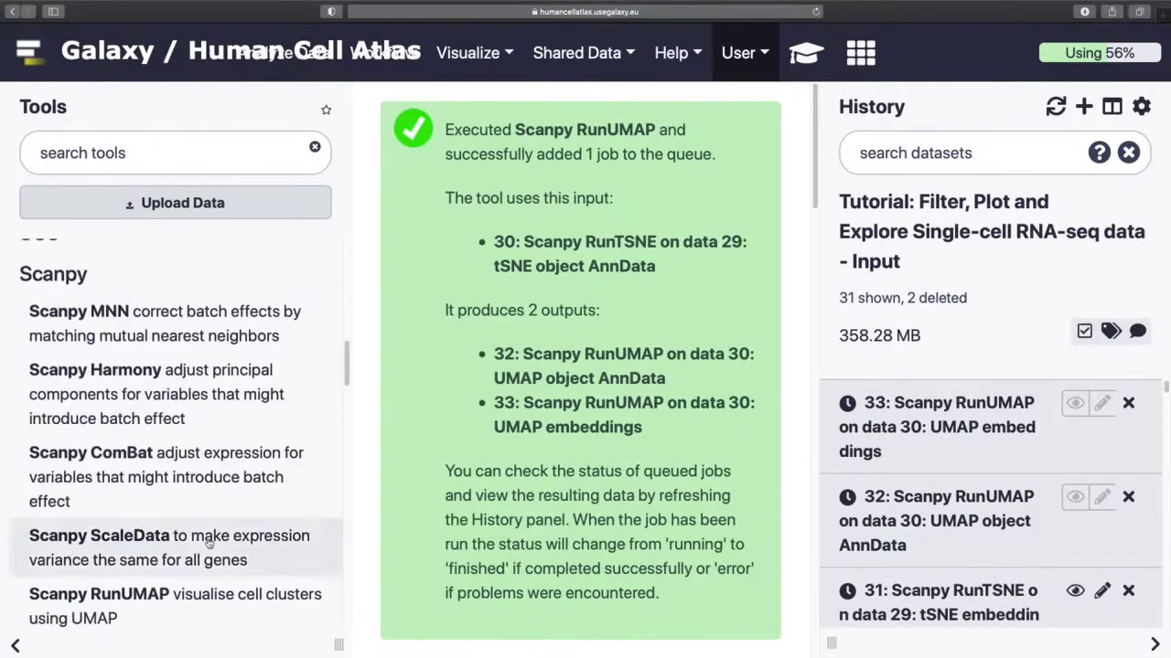
scroll(208, 543, "down", 3)
scroll(208, 543, "down", 10)
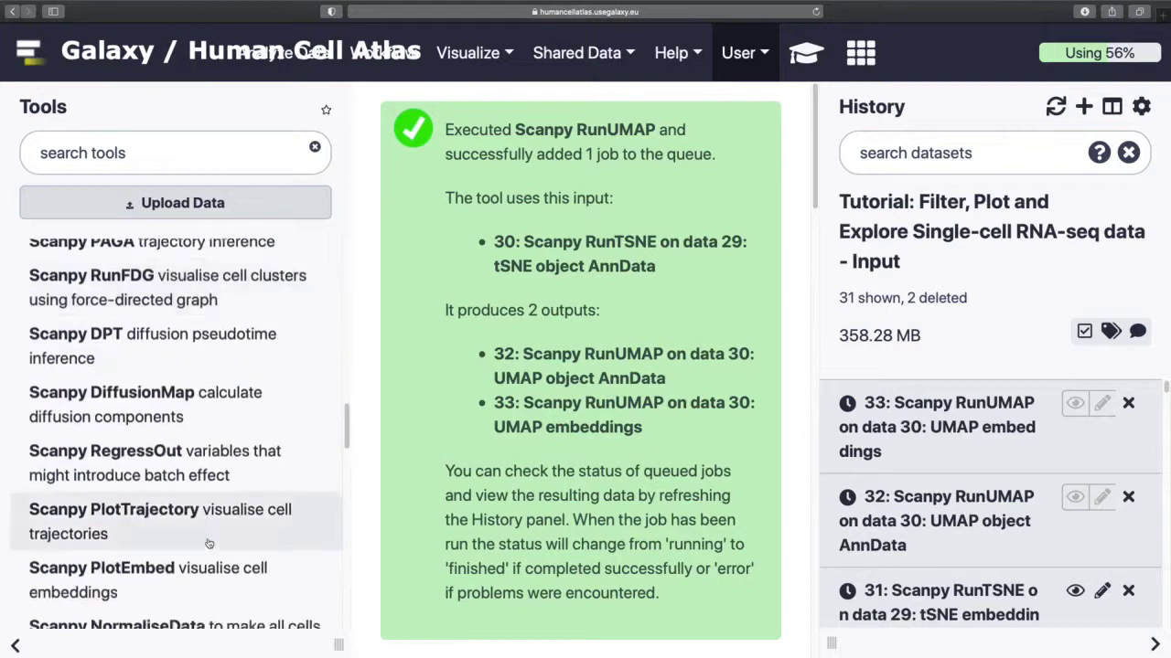
left_click(146, 411)
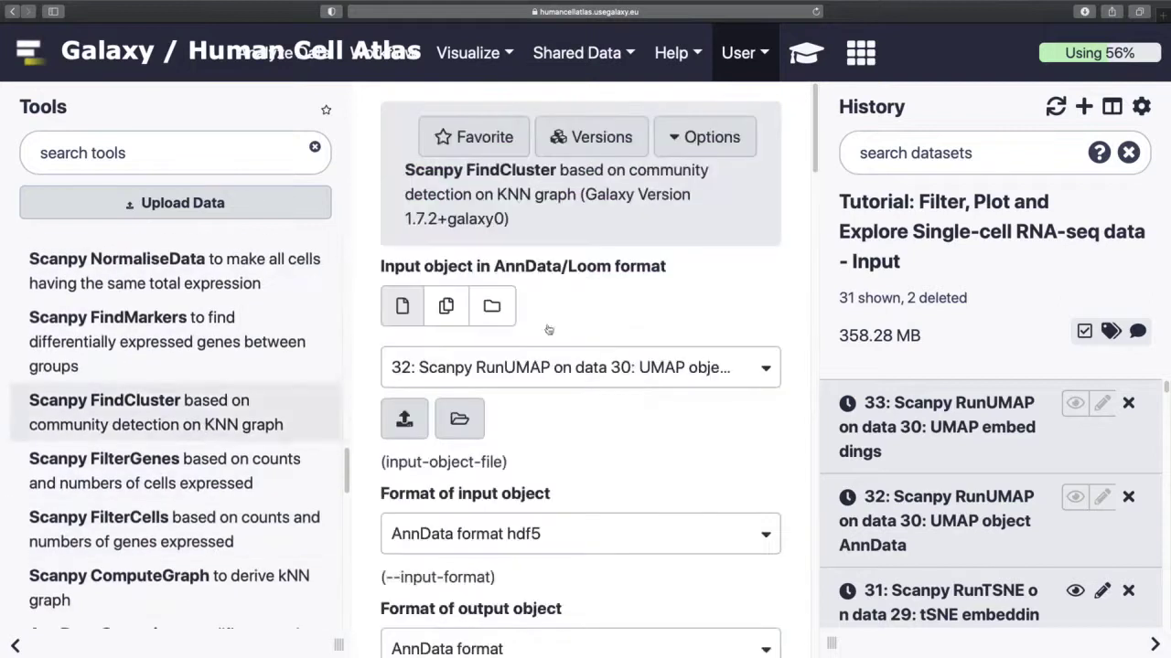
Keep Louvain as the clustering algorithm and turn off the programme defaults.
scroll(638, 458, "down", 3)
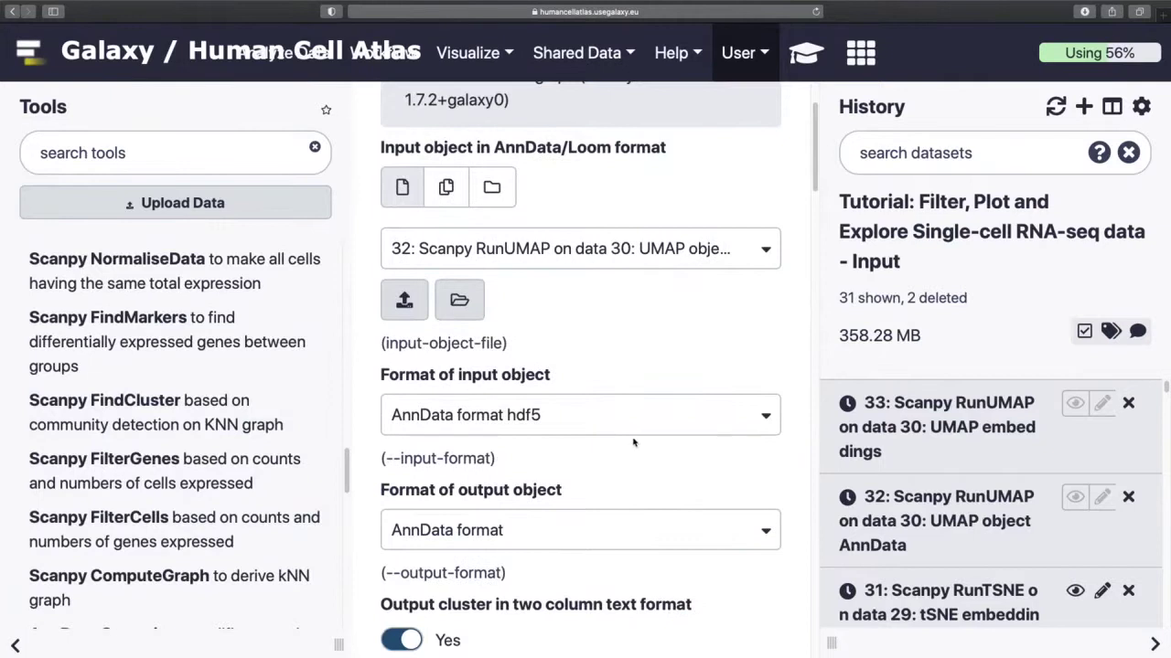
scroll(467, 563, "down", 8)
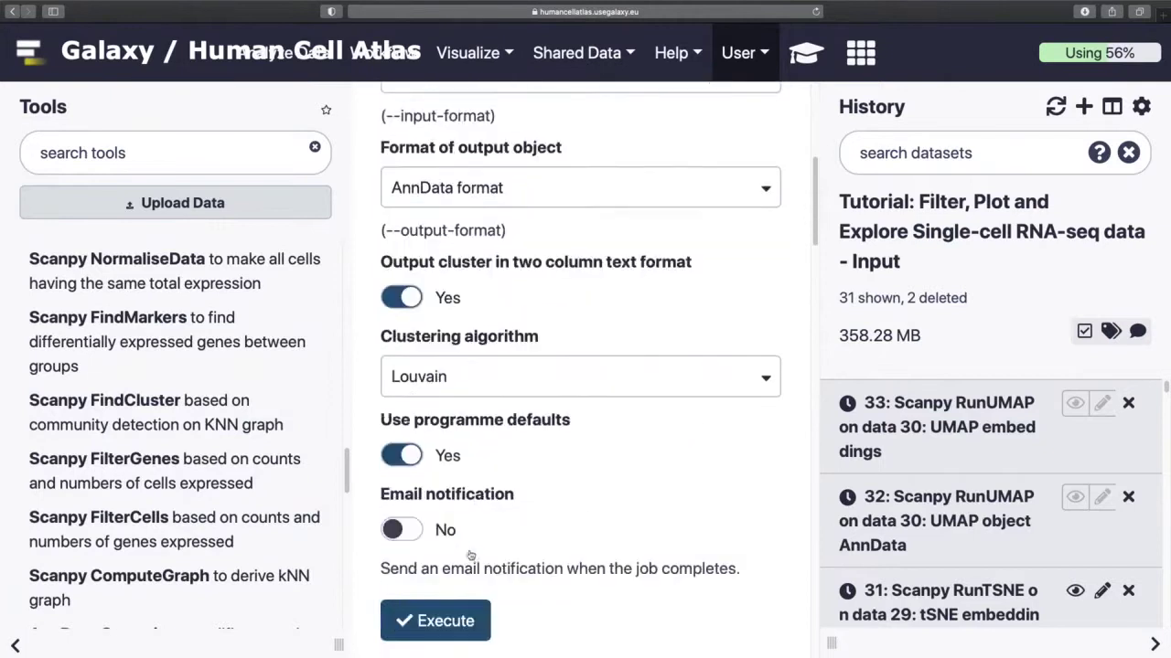
left_click(472, 375)
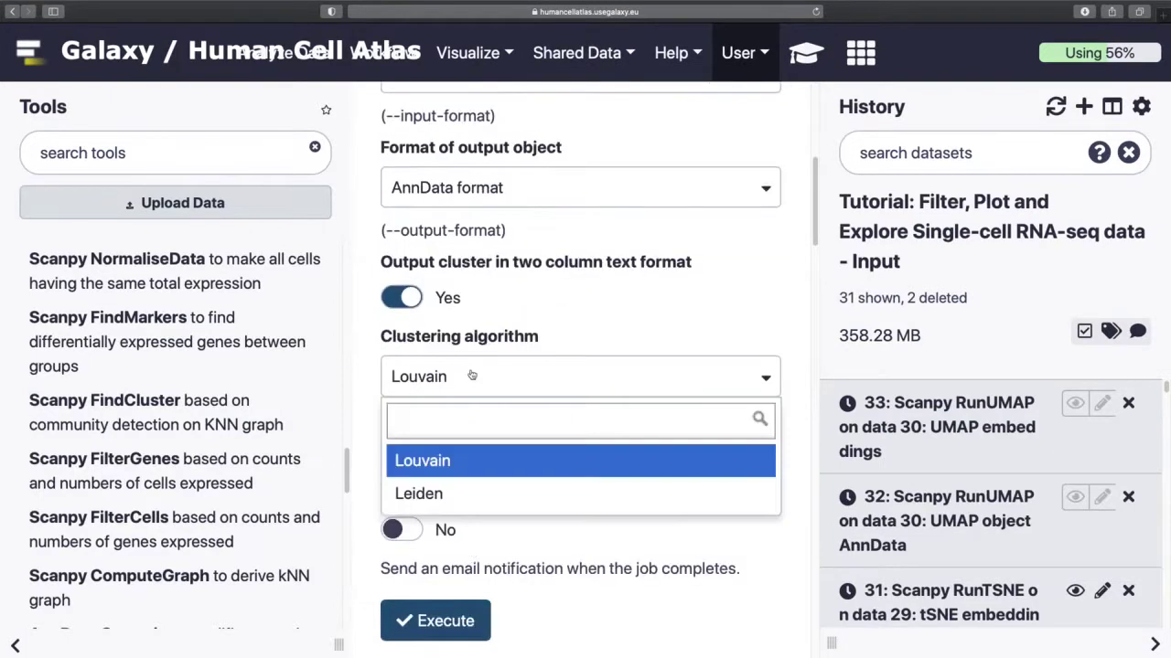
left_click(472, 375)
left_click(402, 454)
Set the clustering resolution to 0.6.
scroll(538, 497, "down", 5)
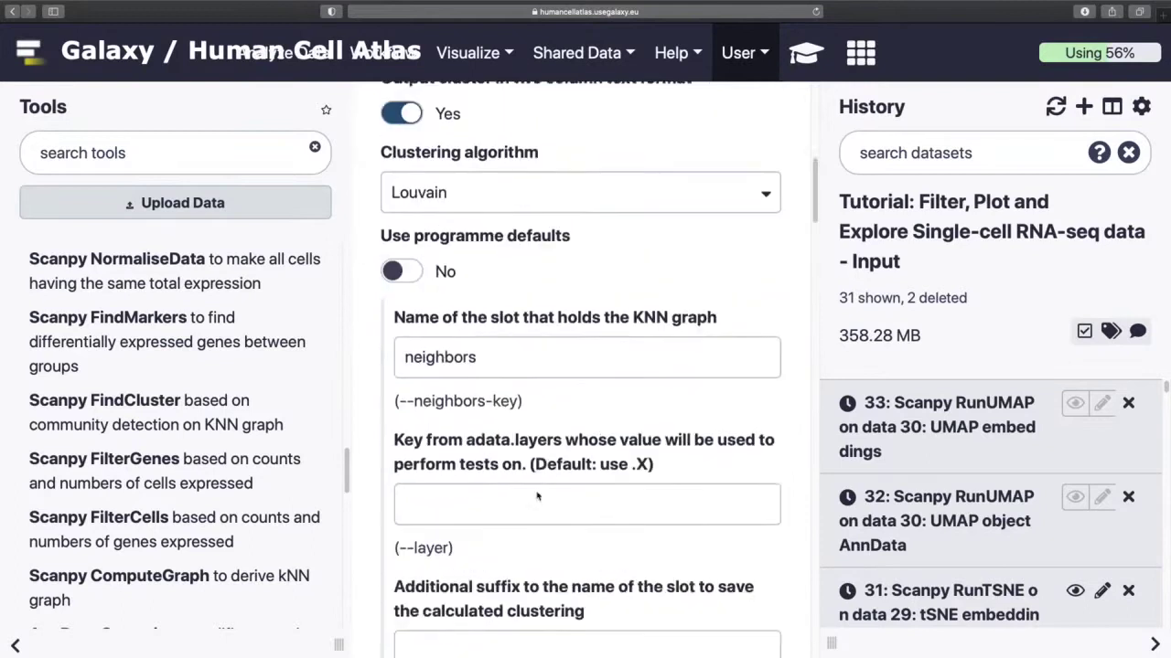
scroll(537, 492, "down", 4)
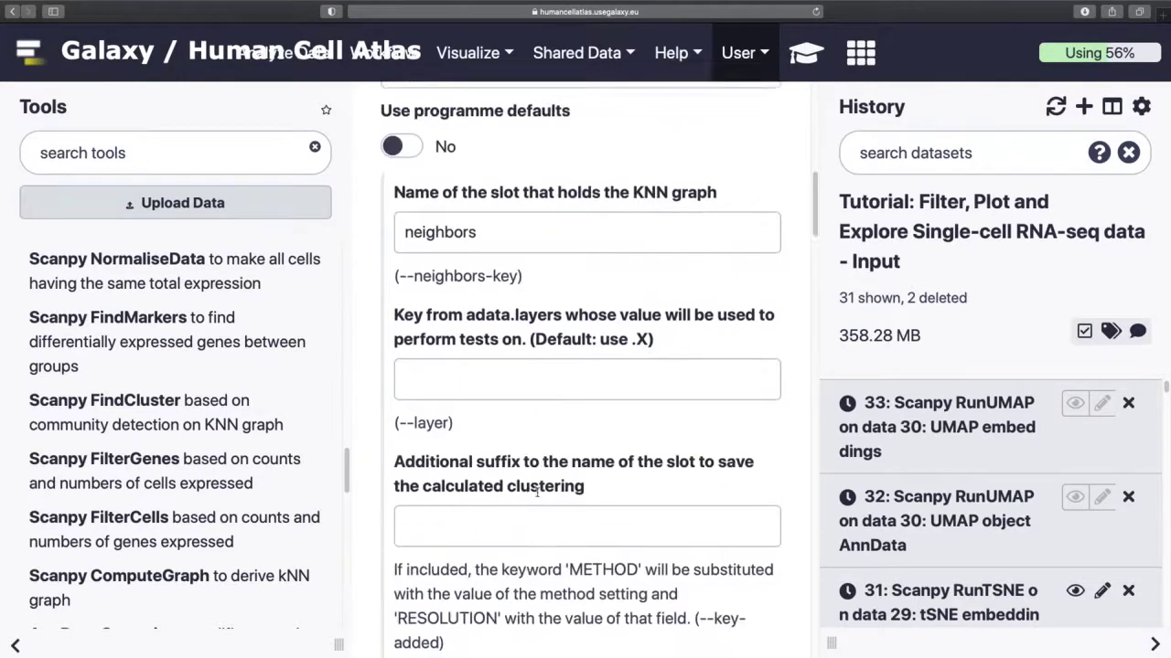
scroll(537, 494, "down", 4)
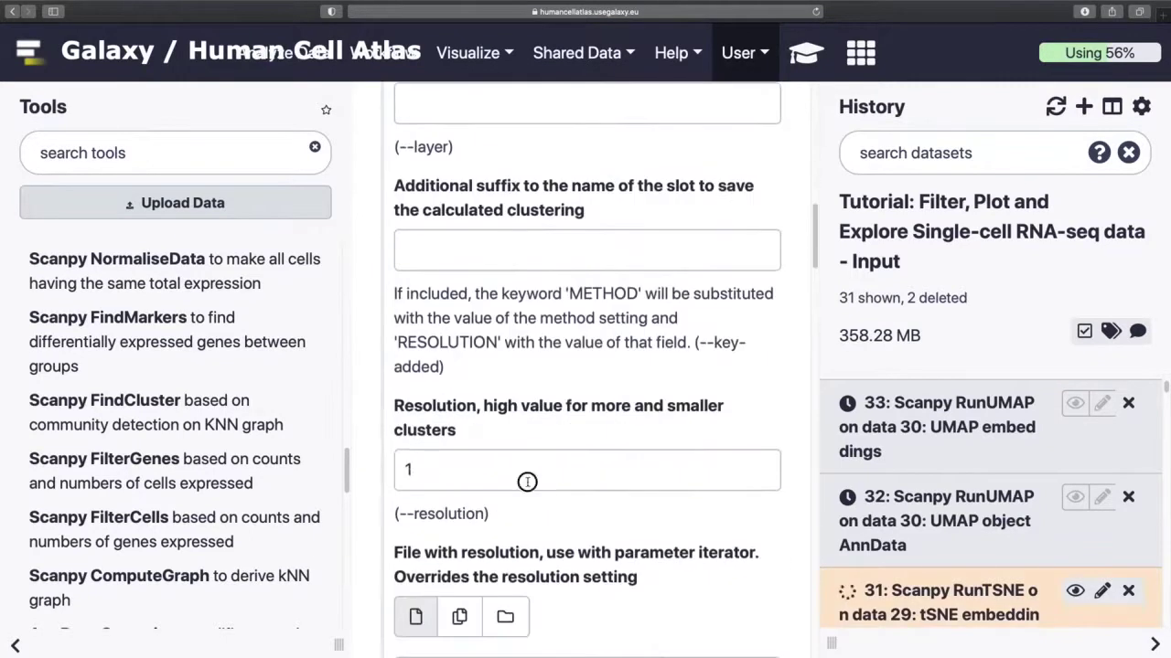
double_click(525, 481)
type("0.6")
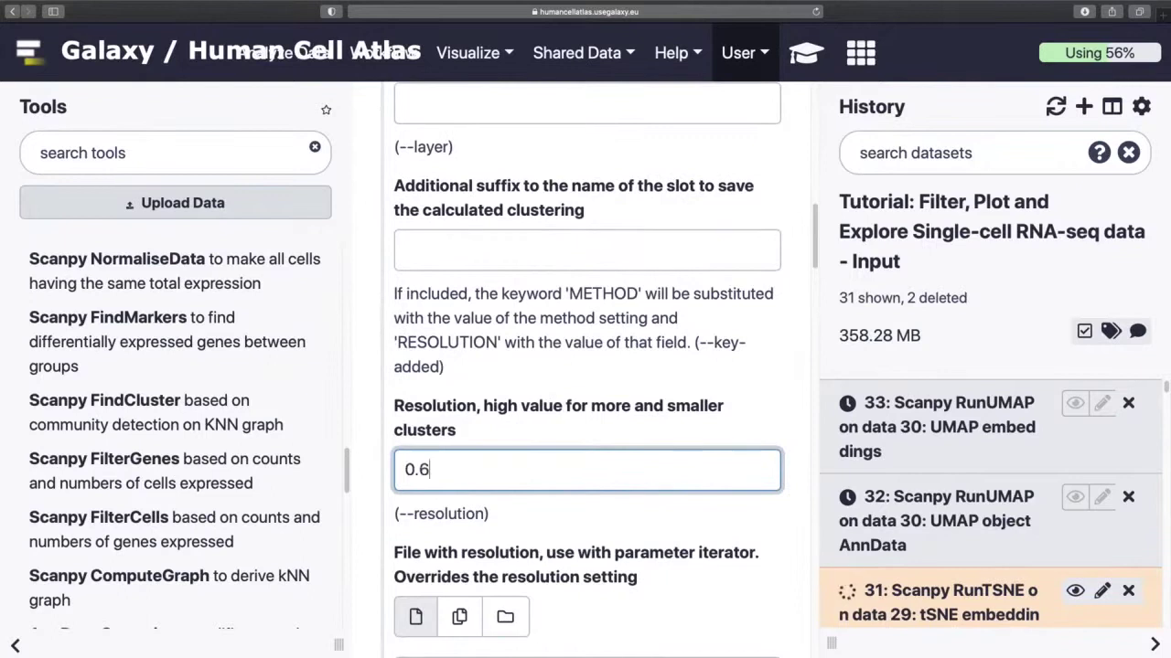
left_click(631, 424)
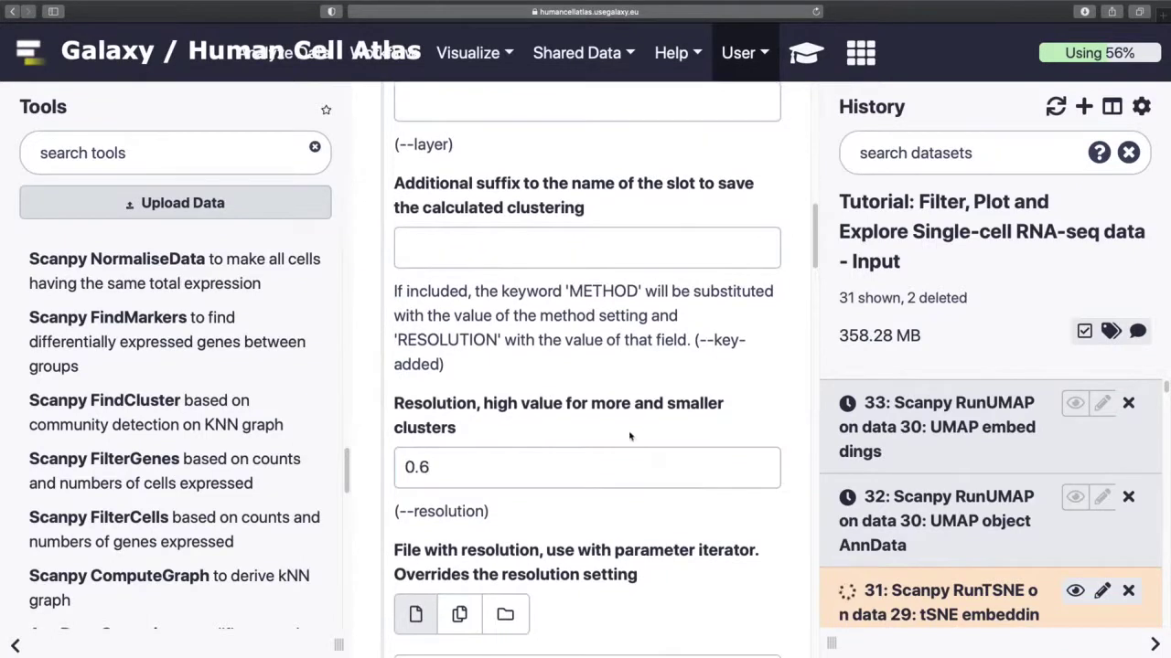
Leave the remaining clustering parameters as they are and execute FindCluster on the UMAP object AnnData (dataset 32).
scroll(632, 430, "down", 5)
scroll(634, 433, "down", 5)
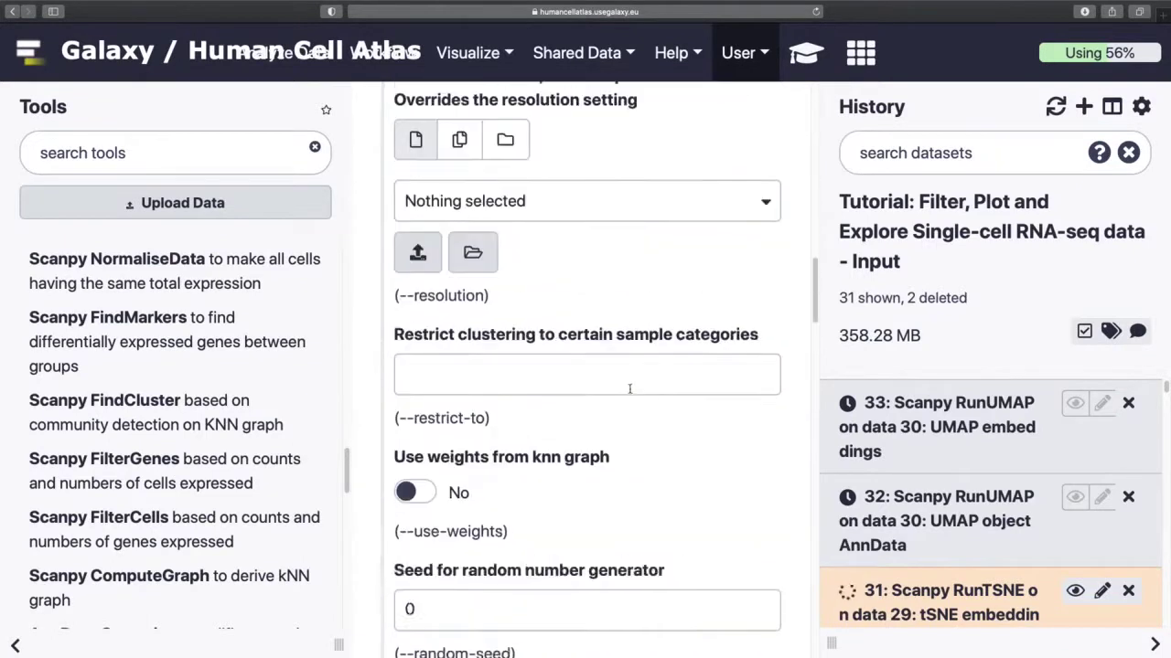
scroll(631, 398, "up", 2)
scroll(631, 399, "up", 2)
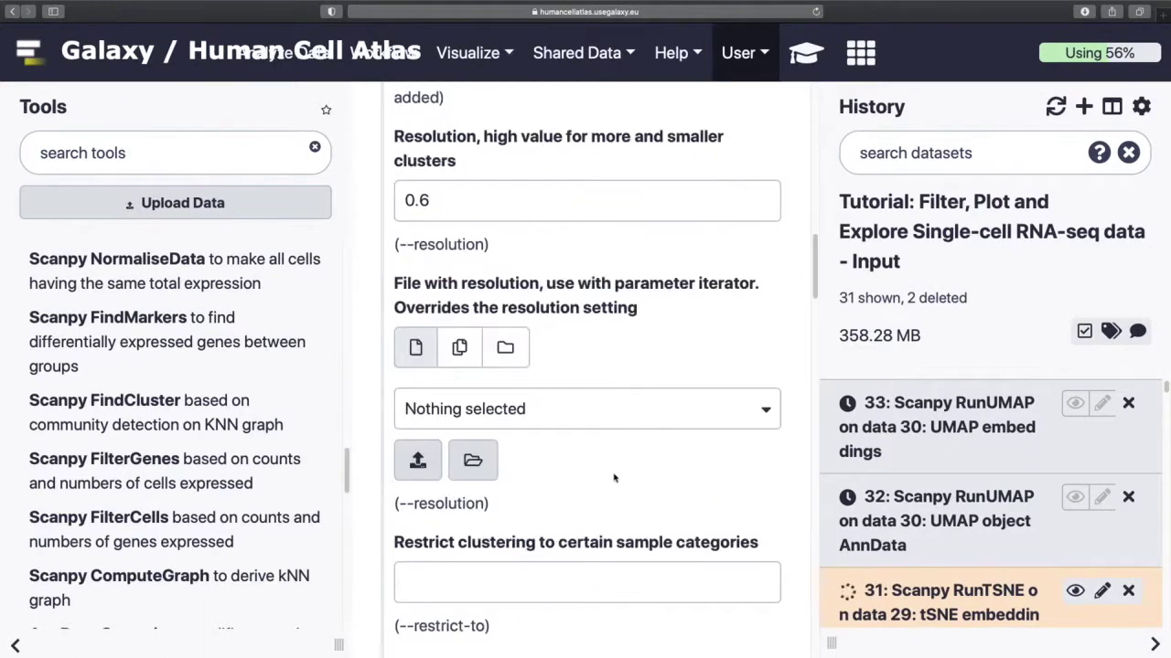
scroll(614, 477, "down", 10)
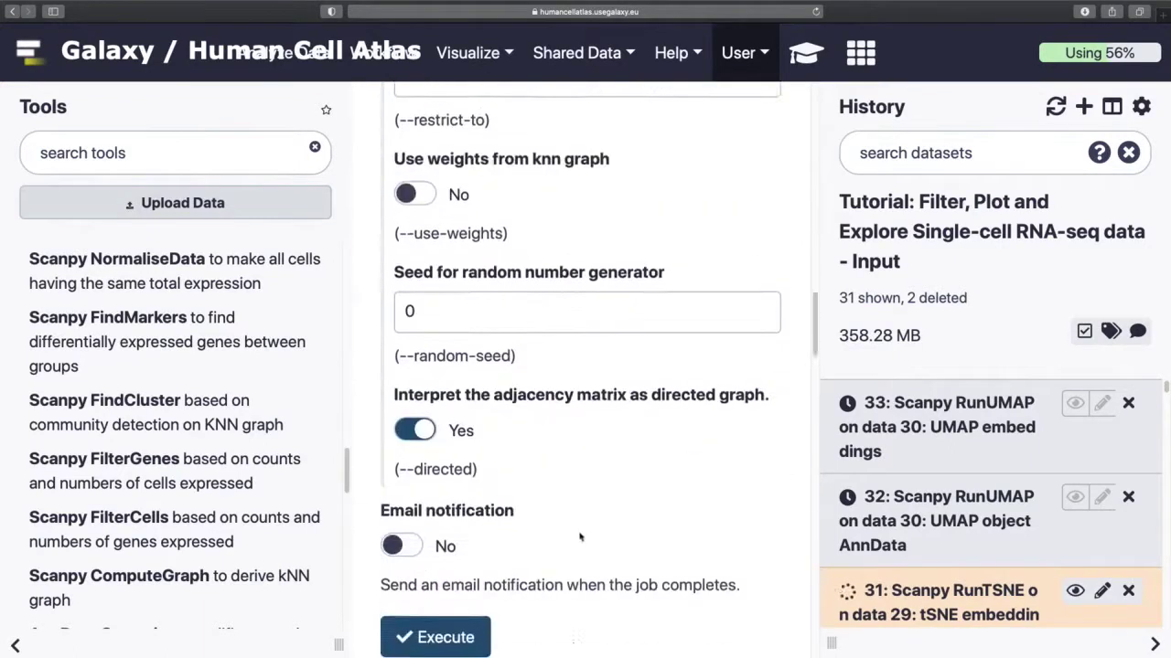
scroll(580, 538, "down", 2)
left_click(448, 528)
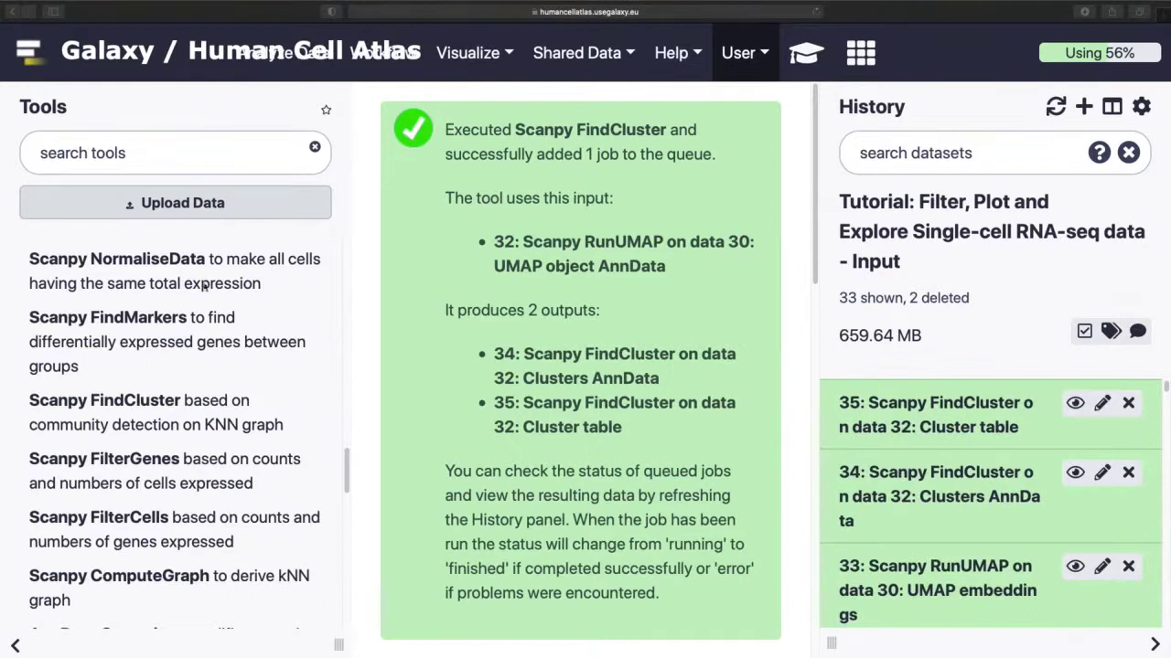
Open Scanpy FindMarkers with the Clusters AnnData (dataset 34) as input and turn off the programme defaults.
left_click(161, 327)
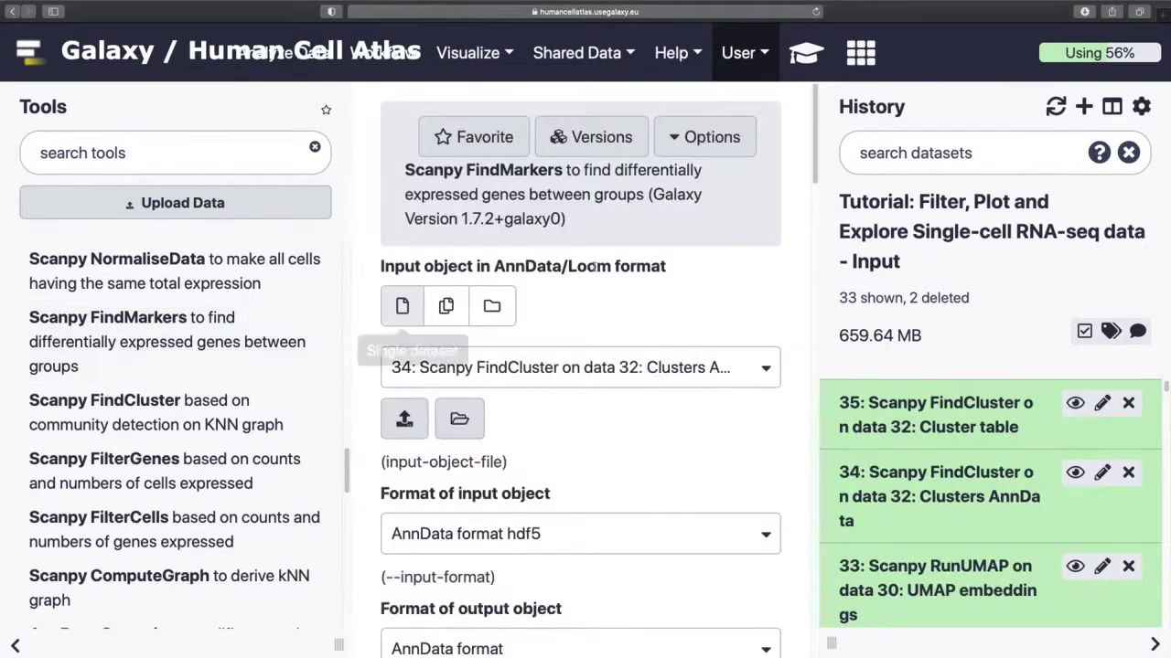
scroll(630, 554, "down", 5)
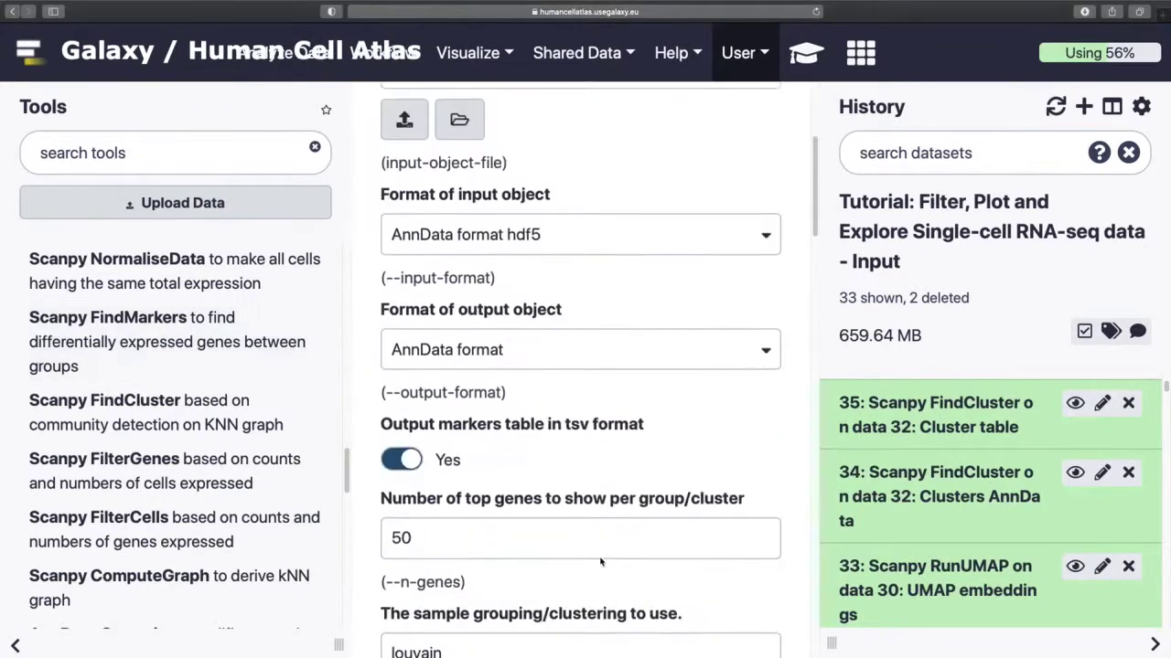
scroll(600, 561, "down", 1)
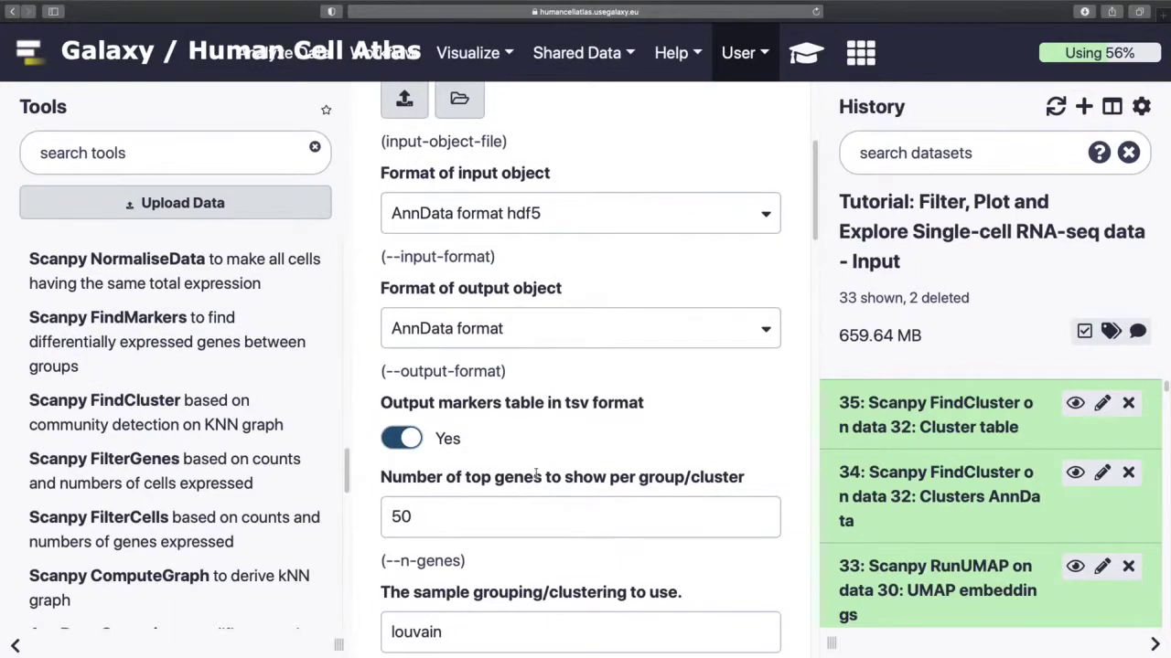
scroll(521, 416, "up", 5)
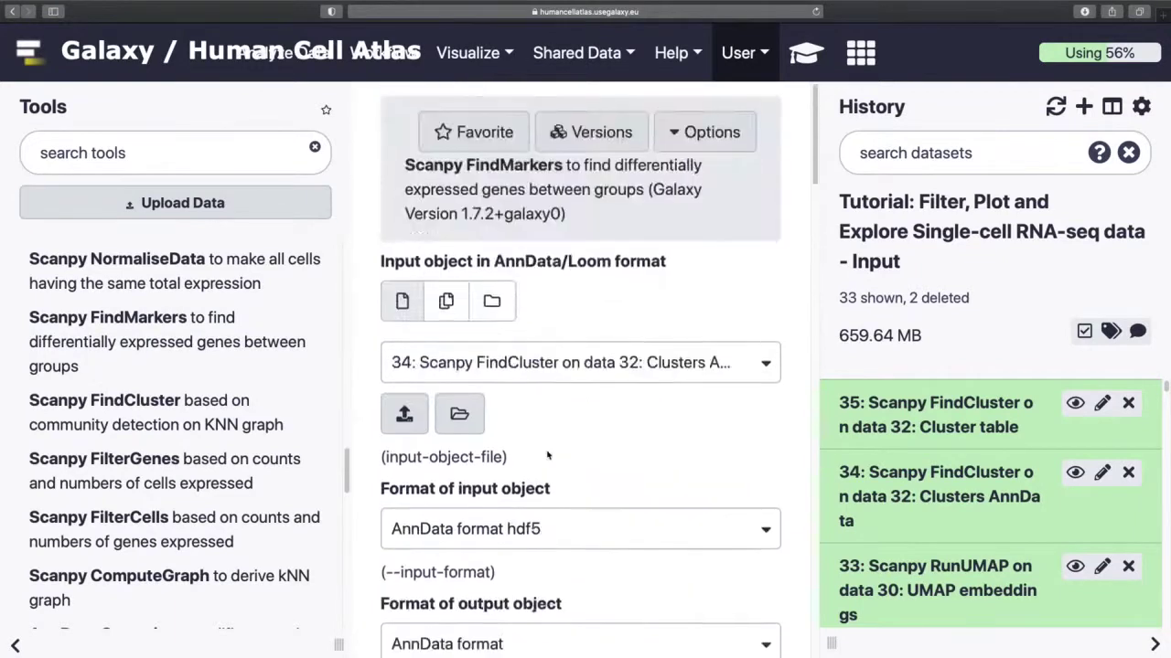
scroll(547, 450, "down", 8)
scroll(547, 450, "down", 10)
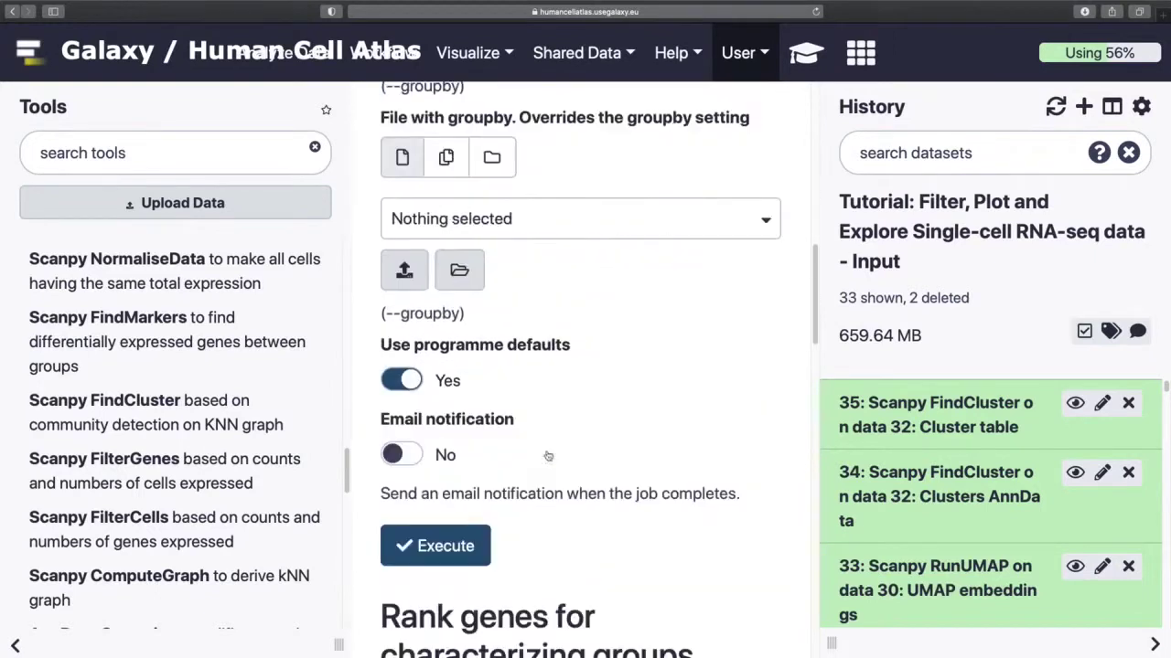
left_click(413, 378)
Check the marker test parameters and execute FindMarkers with 50 top genes per cluster and louvain as the grouping.
scroll(603, 471, "down", 2)
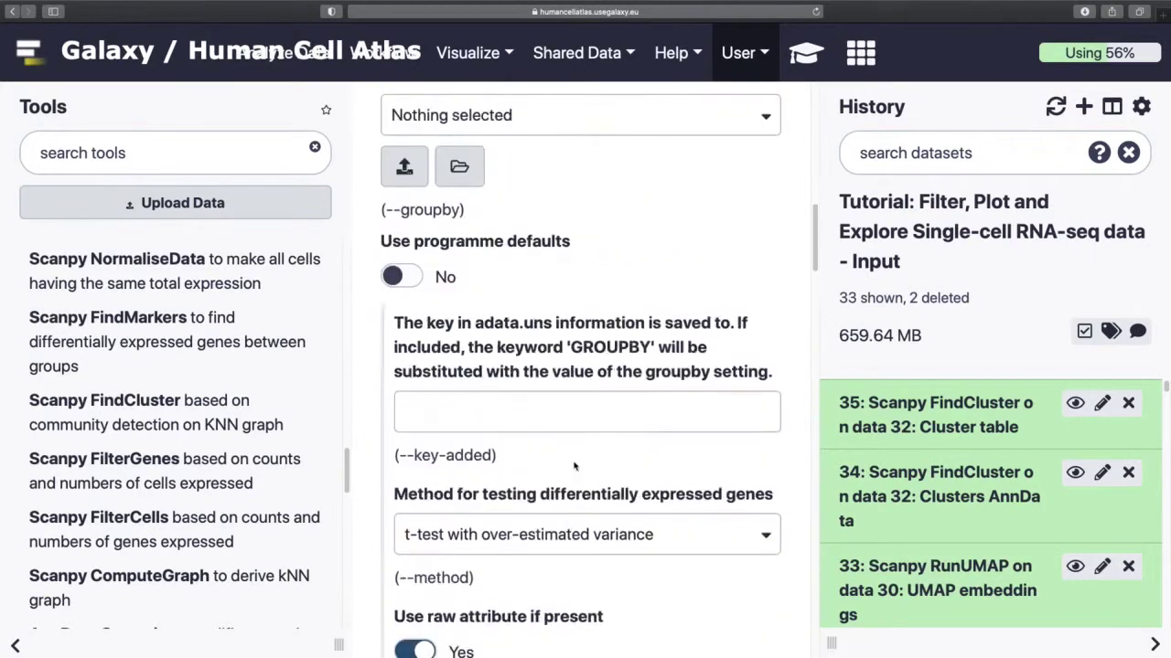
scroll(566, 467, "down", 1)
scroll(567, 466, "down", 6)
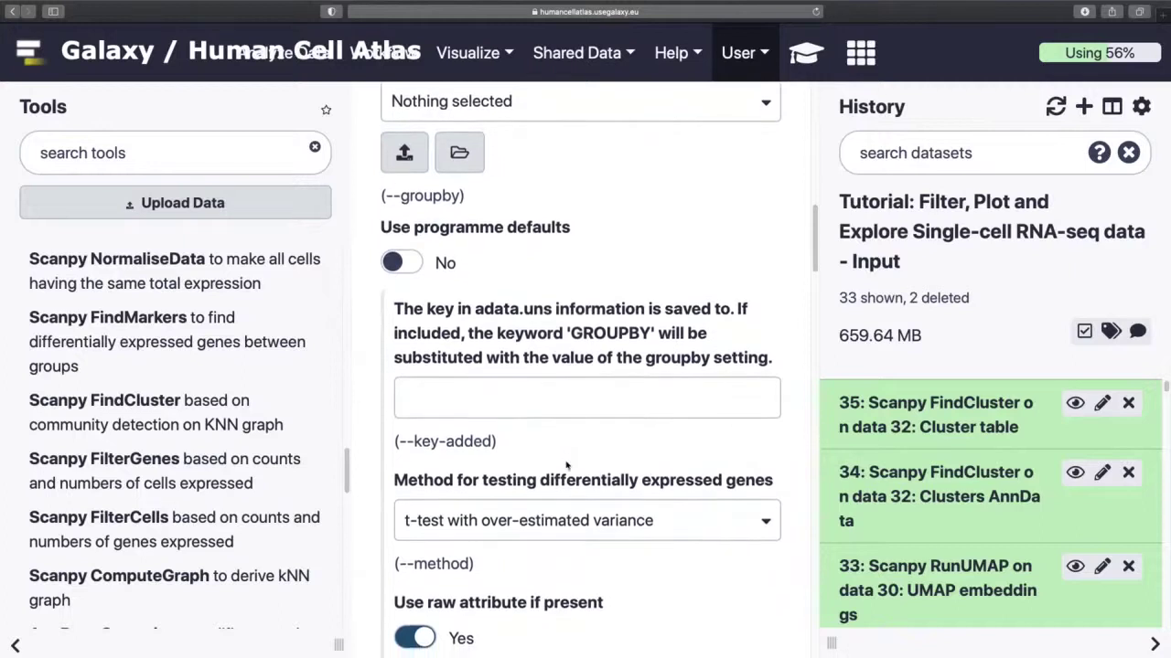
scroll(563, 462, "up", 15)
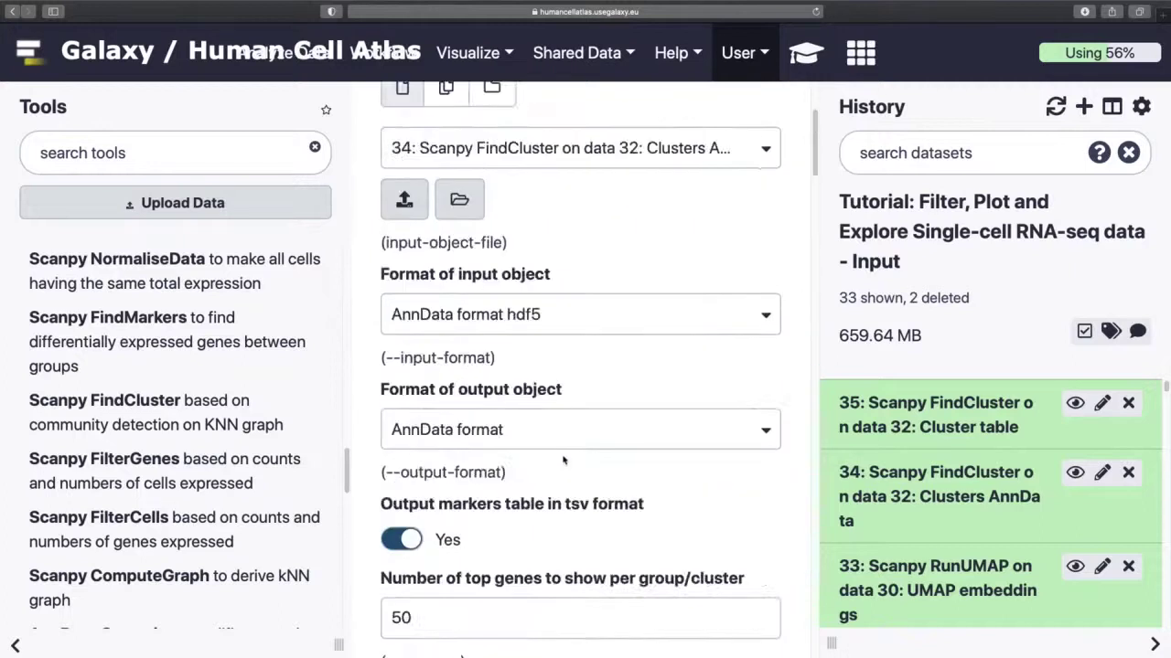
scroll(564, 461, "down", 15)
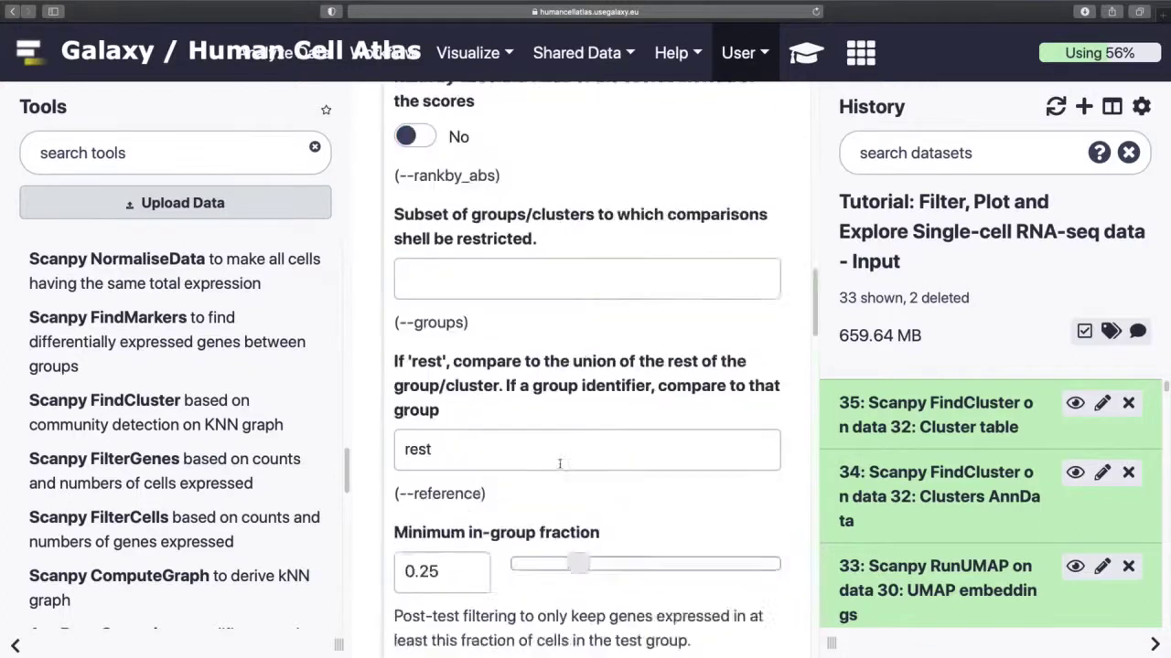
scroll(560, 464, "down", 15)
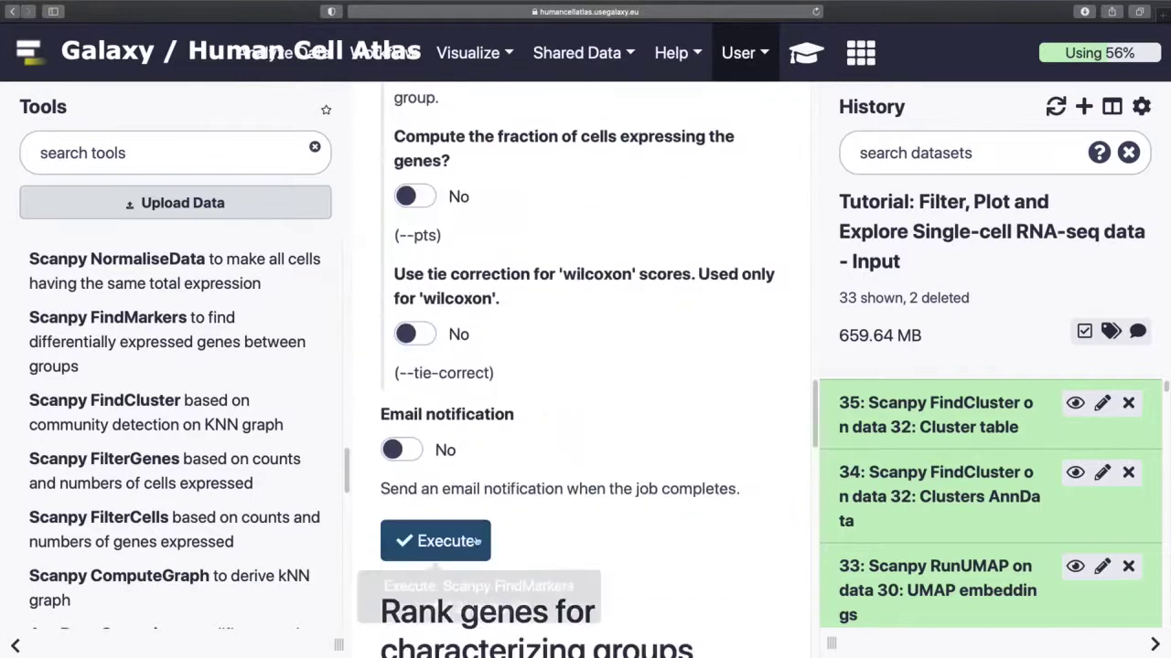
left_click(477, 542)
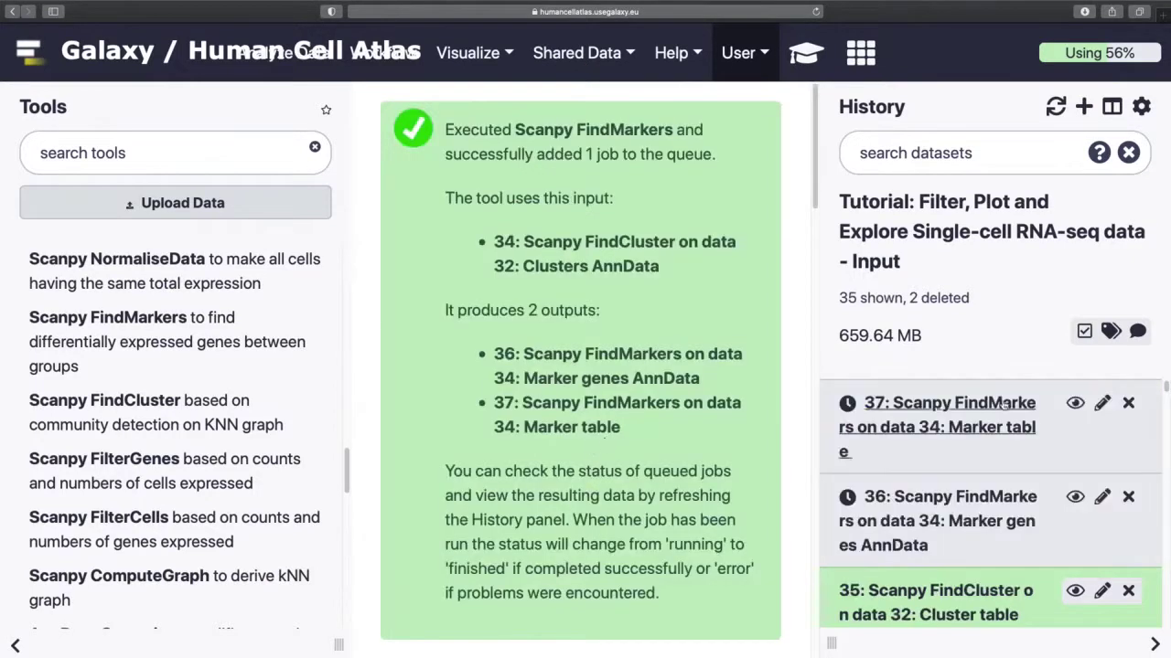
Reopen the FindMarkers job of the Marker table (dataset 37) for a rerun and set the sample grouping to genotype.
left_click(980, 427)
left_click(880, 519)
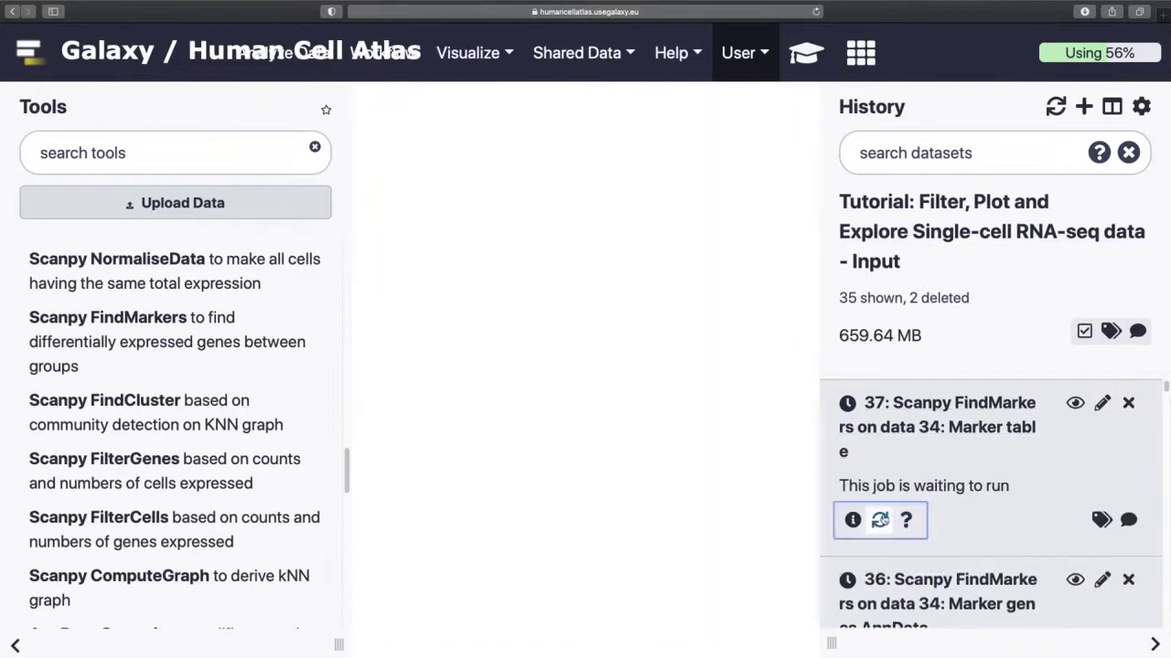
scroll(629, 482, "down", 10)
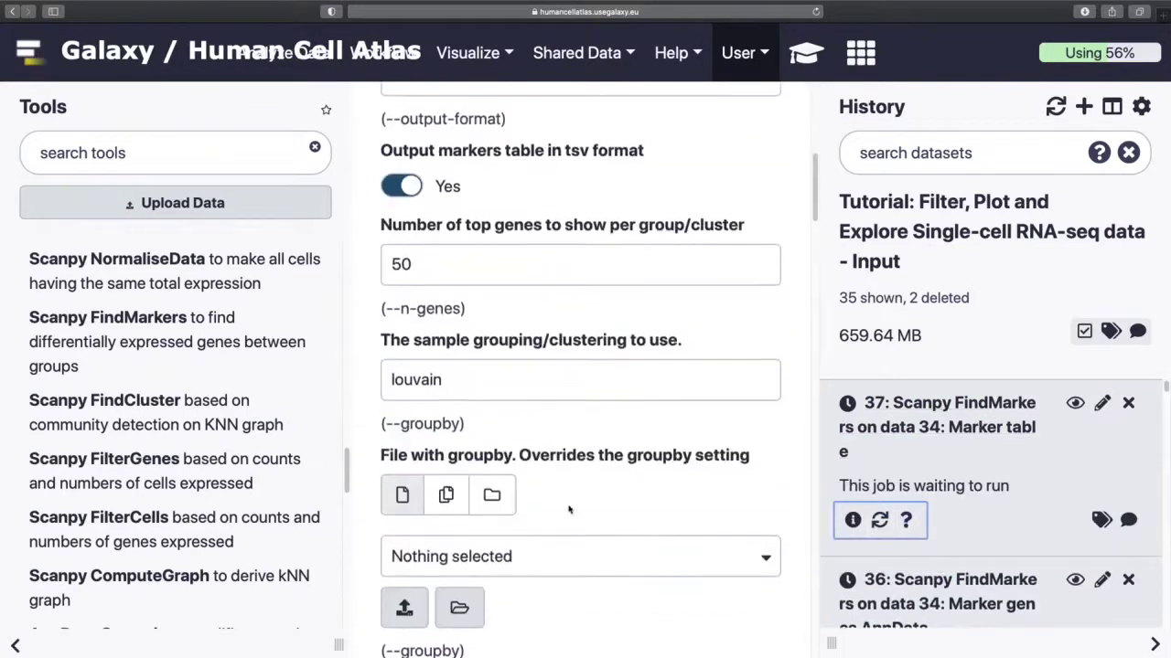
left_click(499, 374)
double_click(544, 379)
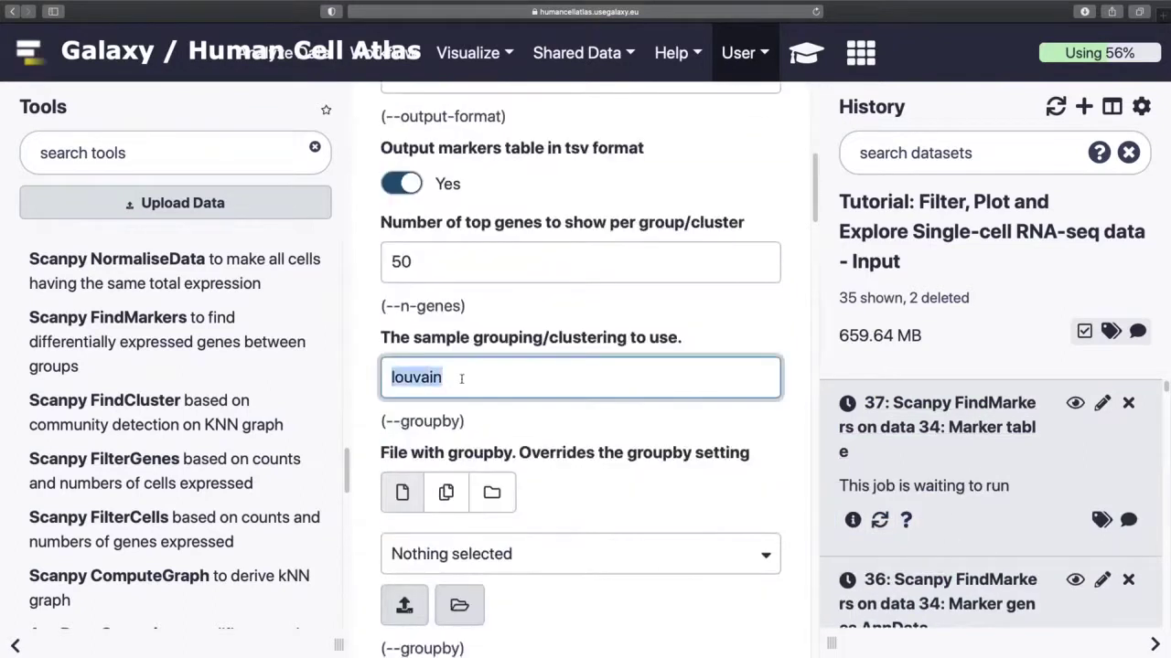
type("genotype")
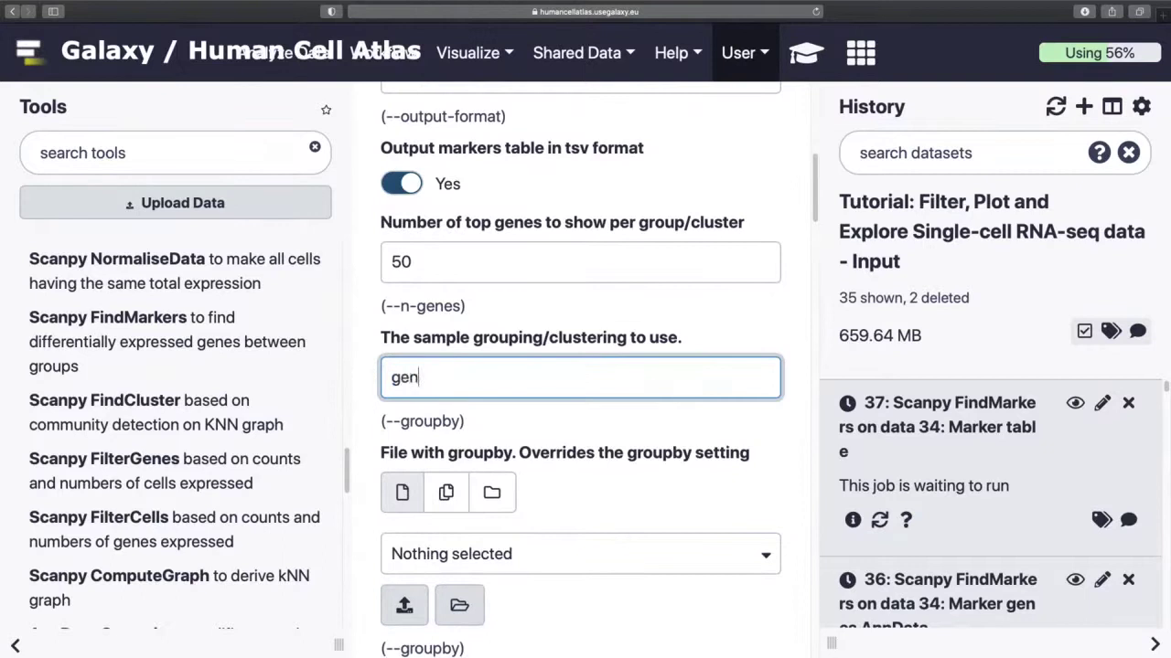
left_click(604, 443)
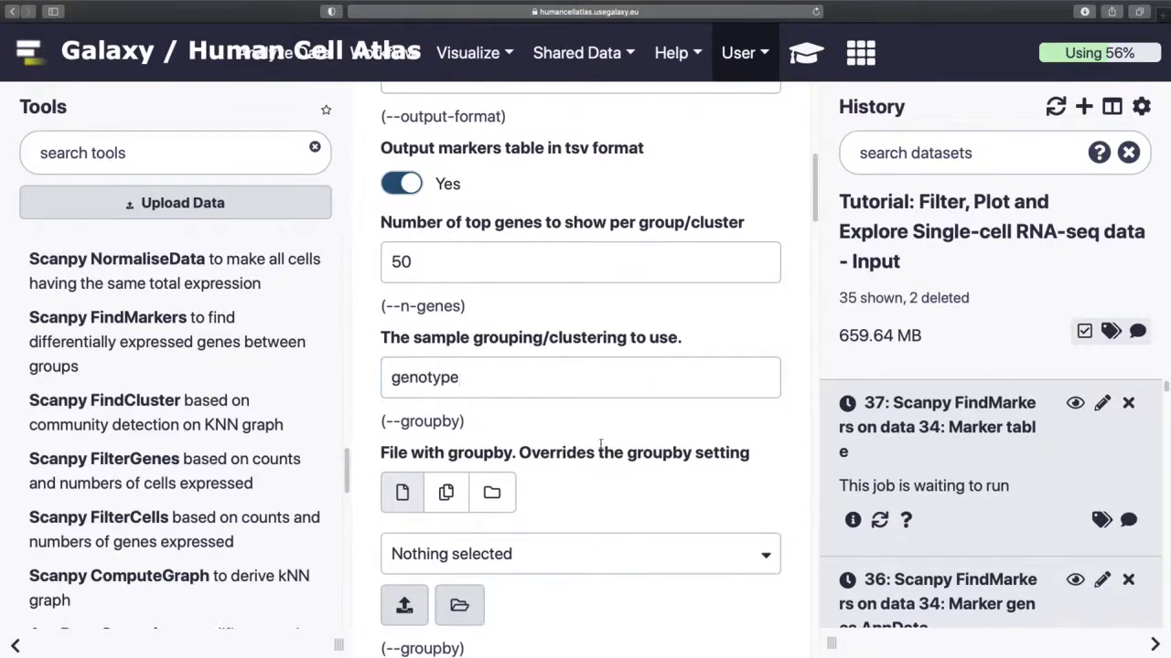
Execute FindMarkers on the Clusters AnnData (dataset 34) with the genotype grouping.
scroll(604, 443, "down", 18)
scroll(557, 506, "down", 17)
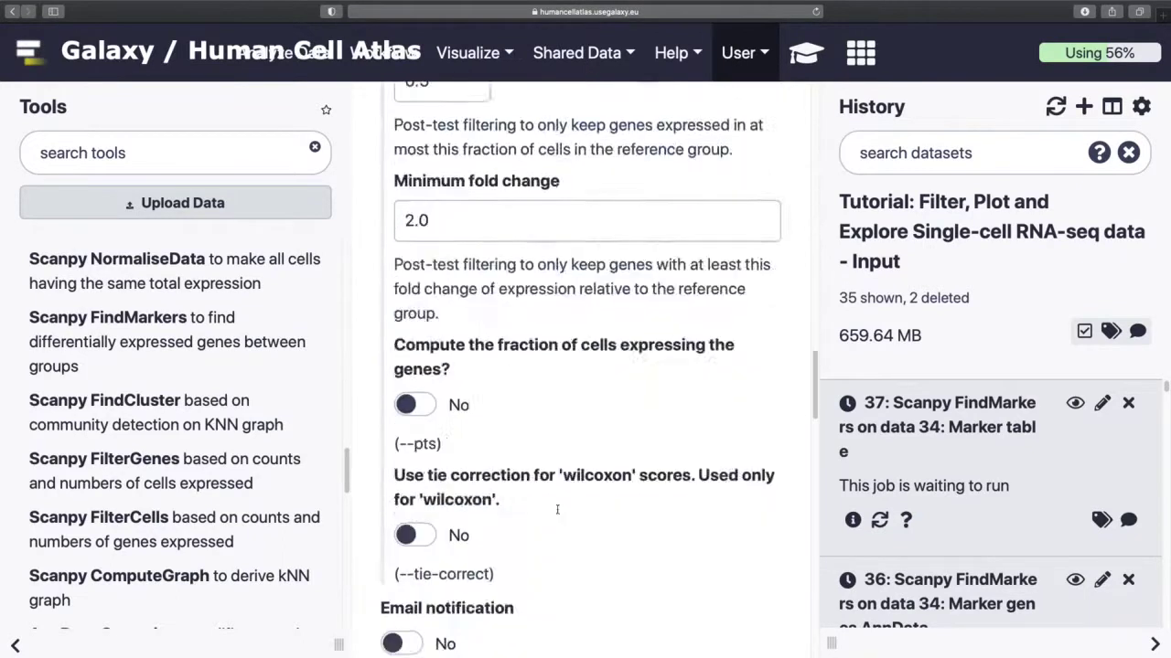
left_click(456, 329)
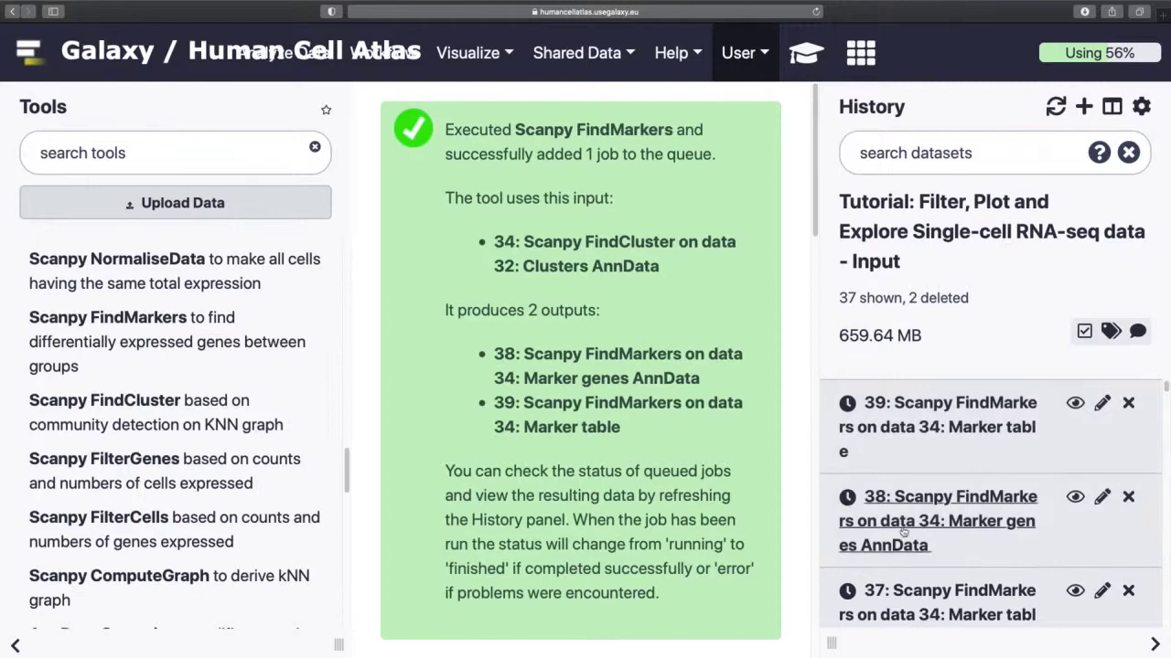
Look through the FindMarkers and FindCluster output datasets in the history.
scroll(1059, 485, "down", 1)
left_click(1006, 494)
scroll(942, 414, "down", 1)
scroll(942, 413, "down", 1)
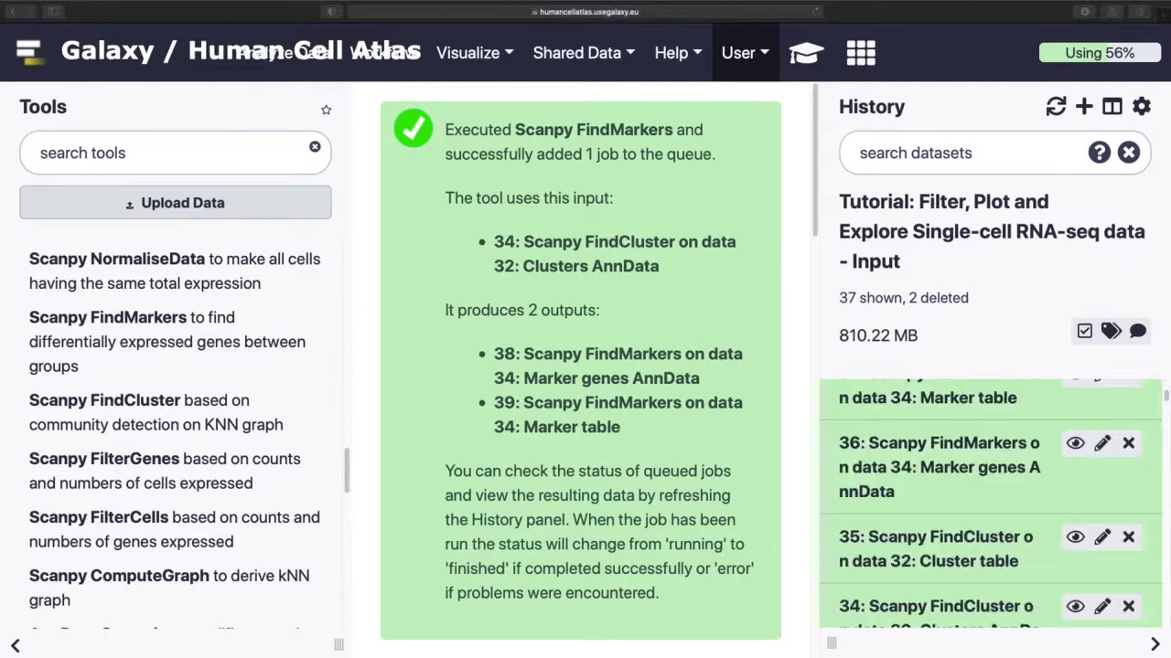
scroll(999, 506, "up", 1)
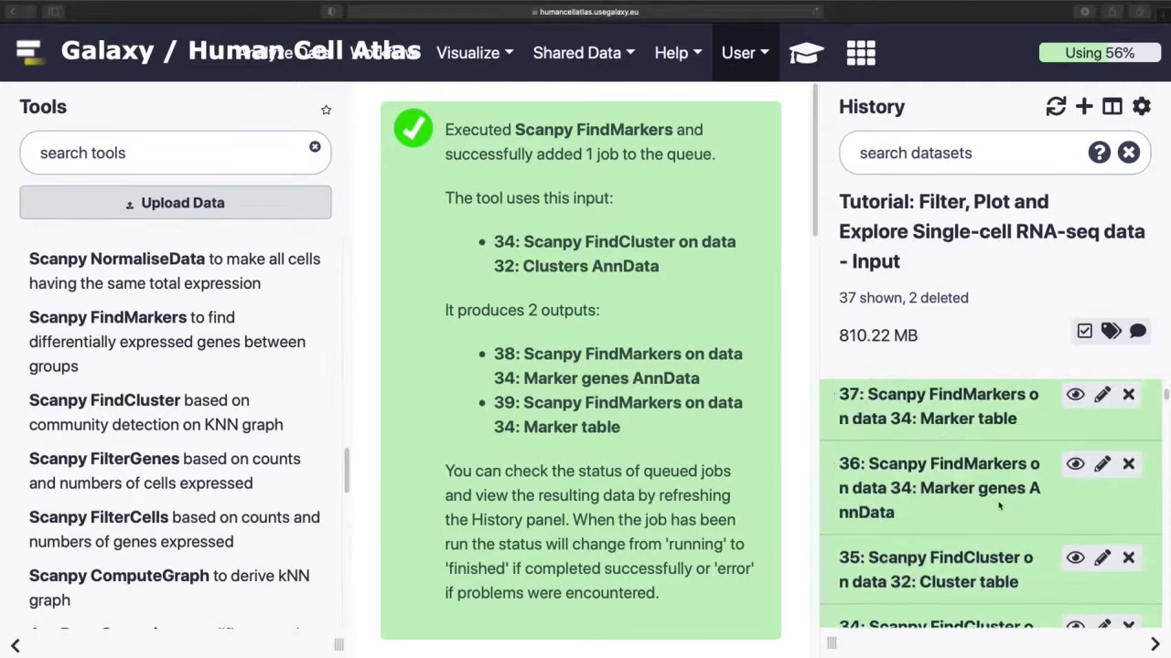
Rename the FindMarkers Marker genes AnnData output (dataset 36) as "Markers - cluster" and save its attributes.
scroll(999, 506, "down", 2)
scroll(998, 505, "up", 4)
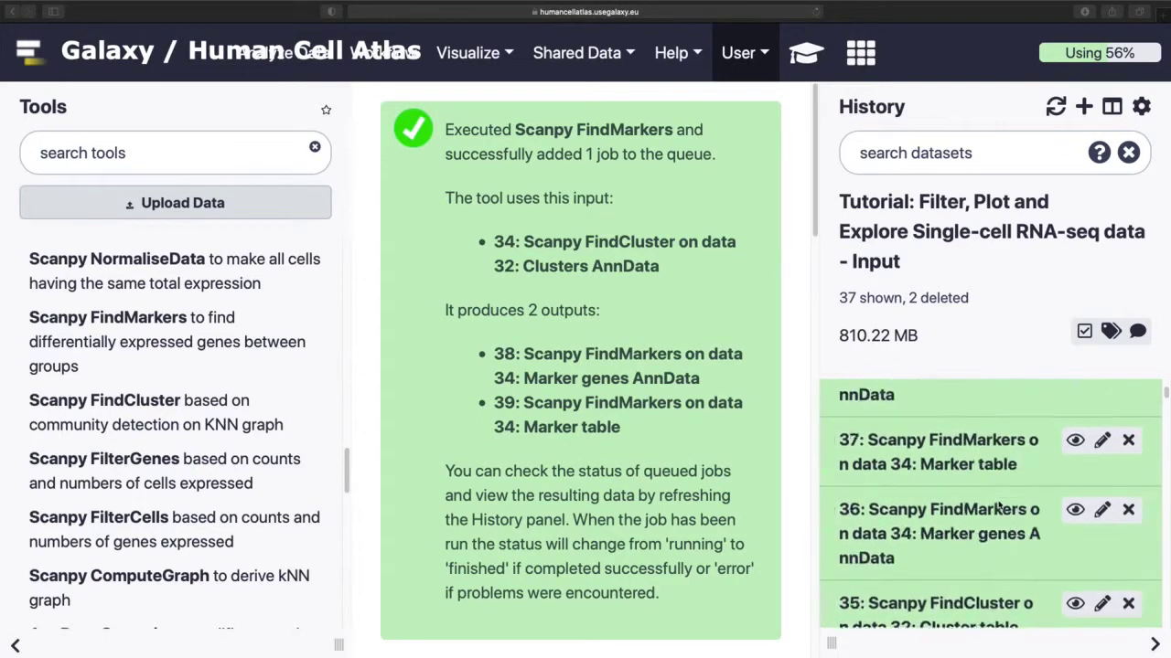
scroll(958, 550, "down", 1)
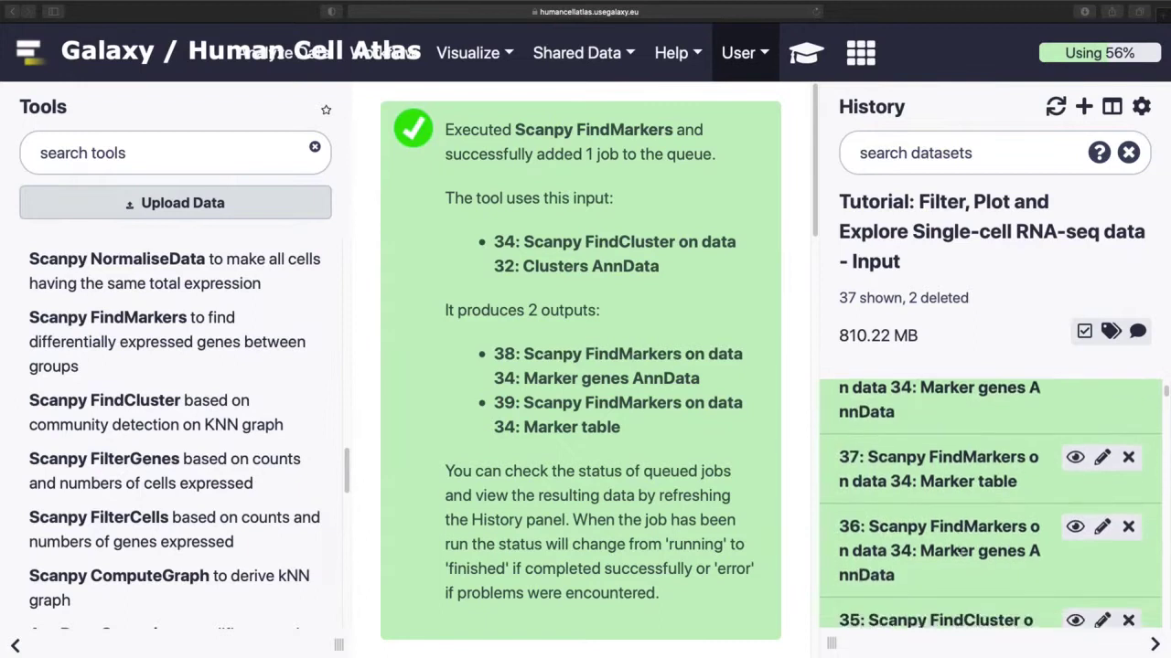
left_click(1102, 527)
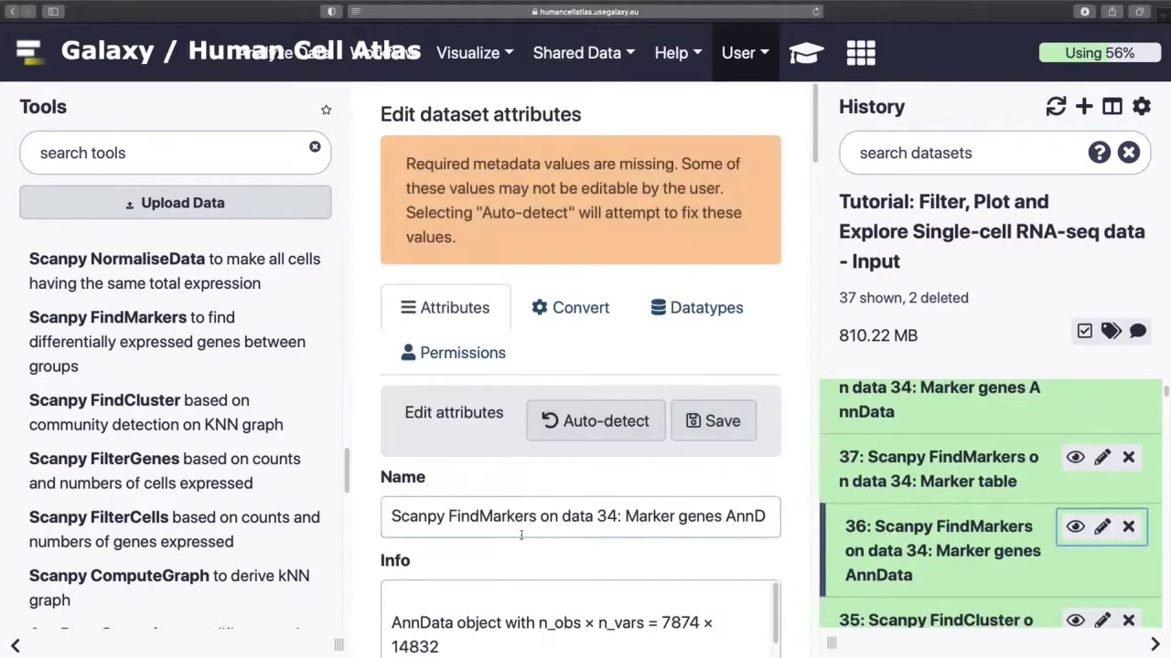
left_click(521, 535)
key("ctrl+a")
type("Markers - cluster")
left_click(676, 413)
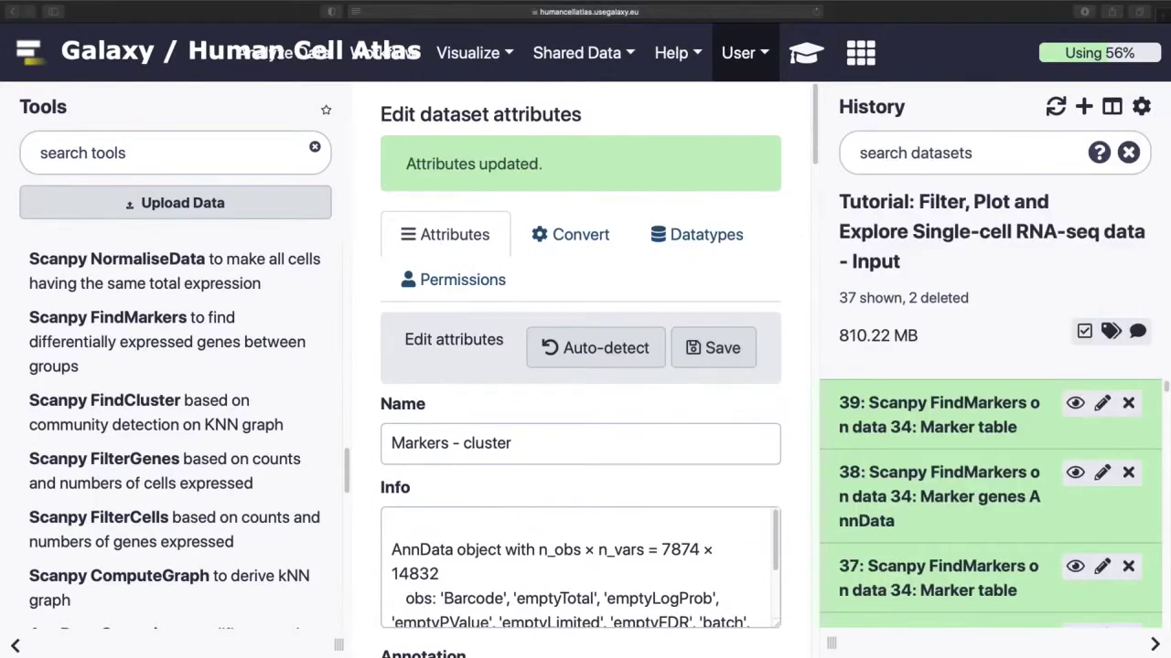
Rename dataset 36 as "Final object" and save its attributes.
scroll(1022, 558, "down", 1)
scroll(1038, 558, "down", 2)
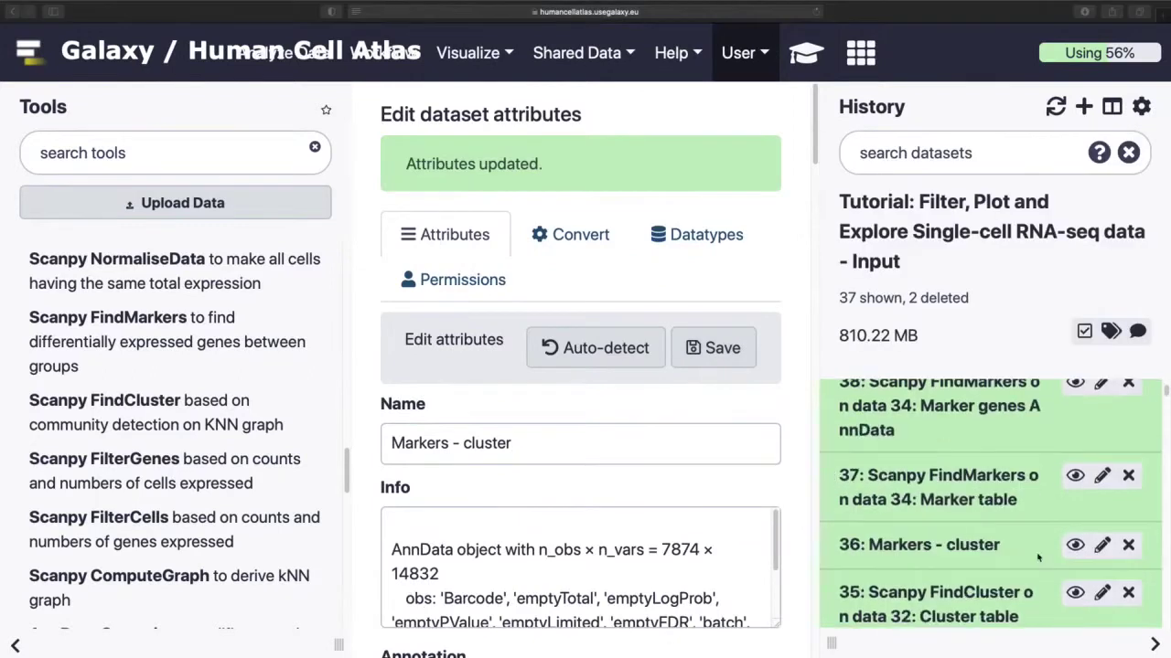
left_click(1101, 545)
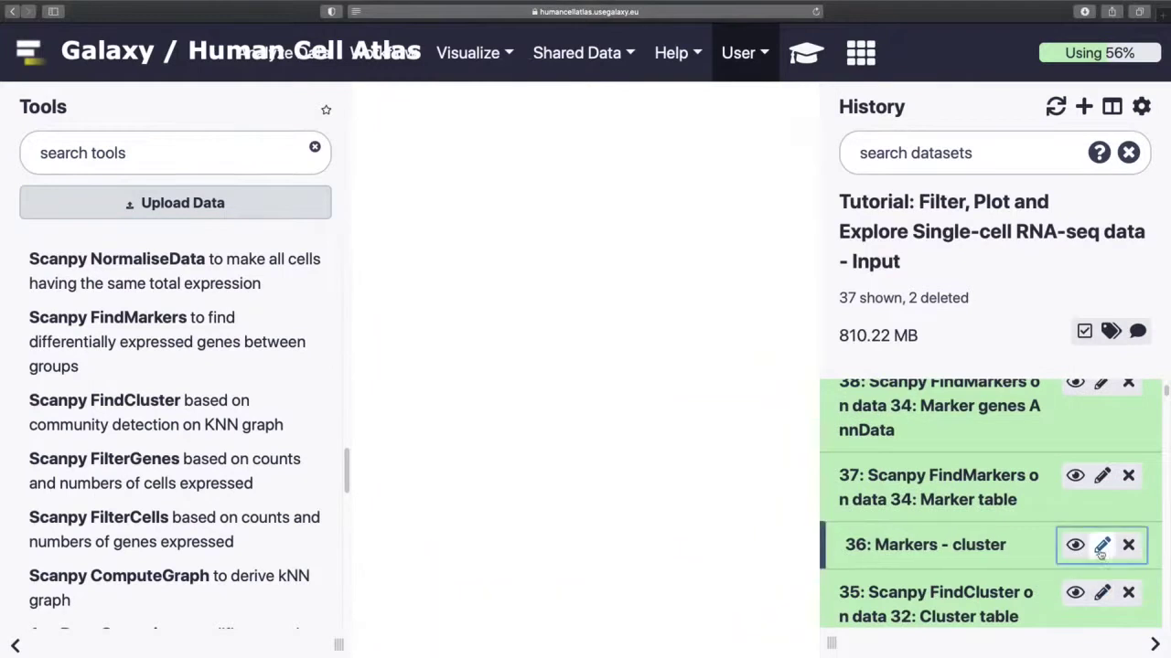
triple_click(543, 518)
type("Final object")
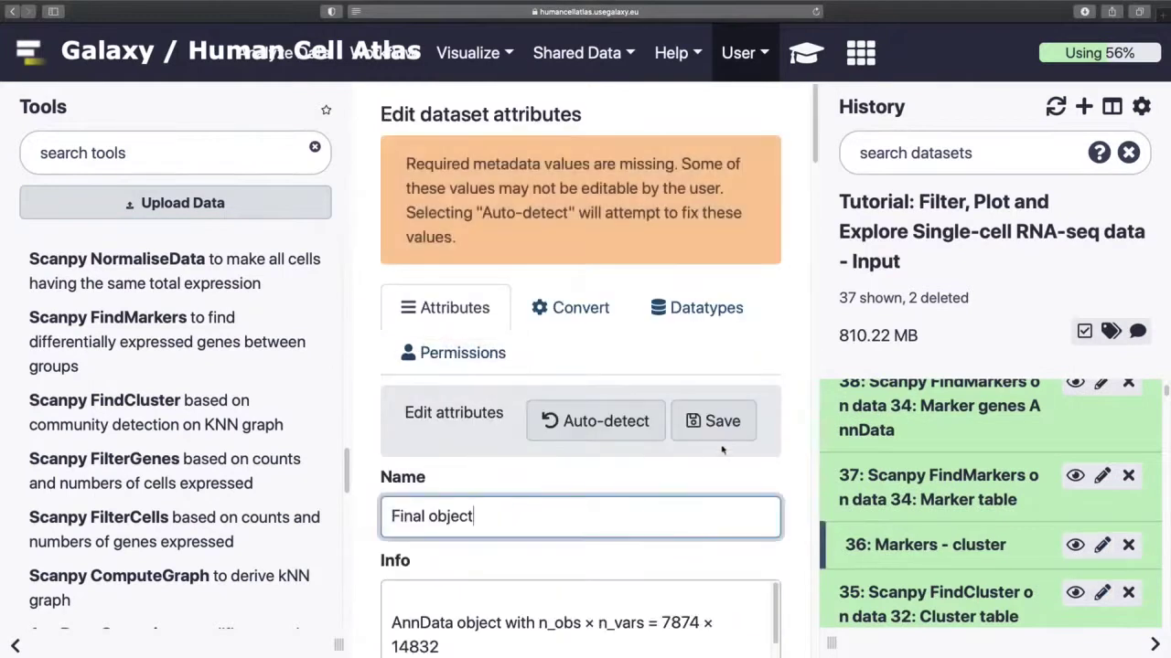
left_click(718, 436)
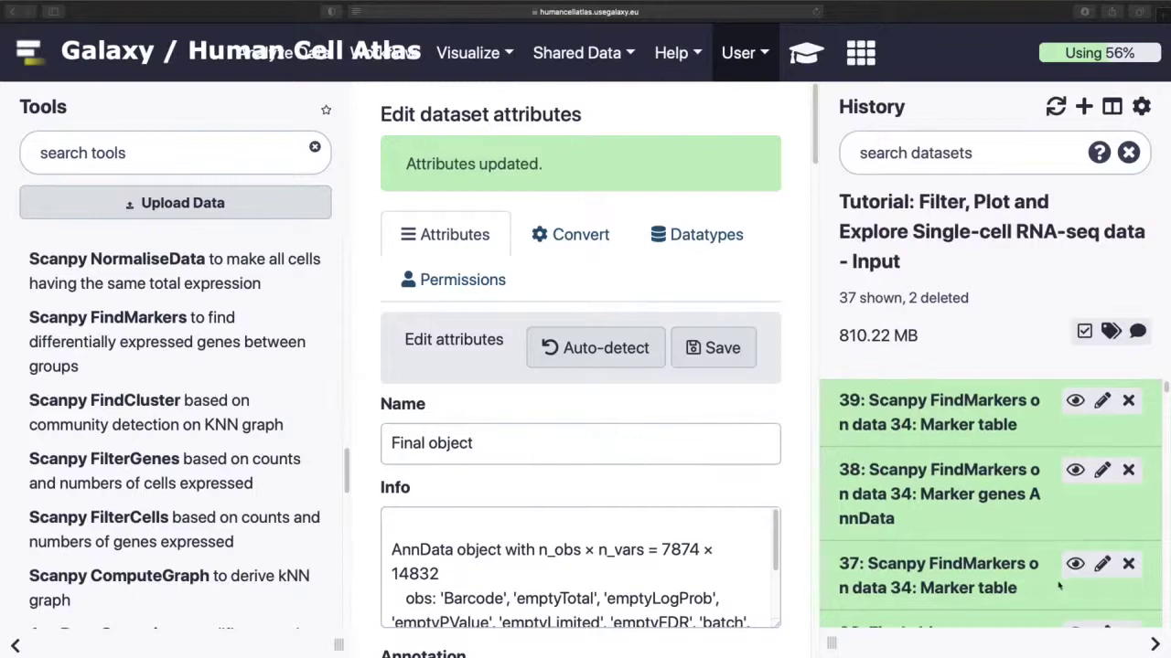
Rename the Marker table in dataset 37 as "Markers - cluster" and save its attributes.
left_click(1102, 566)
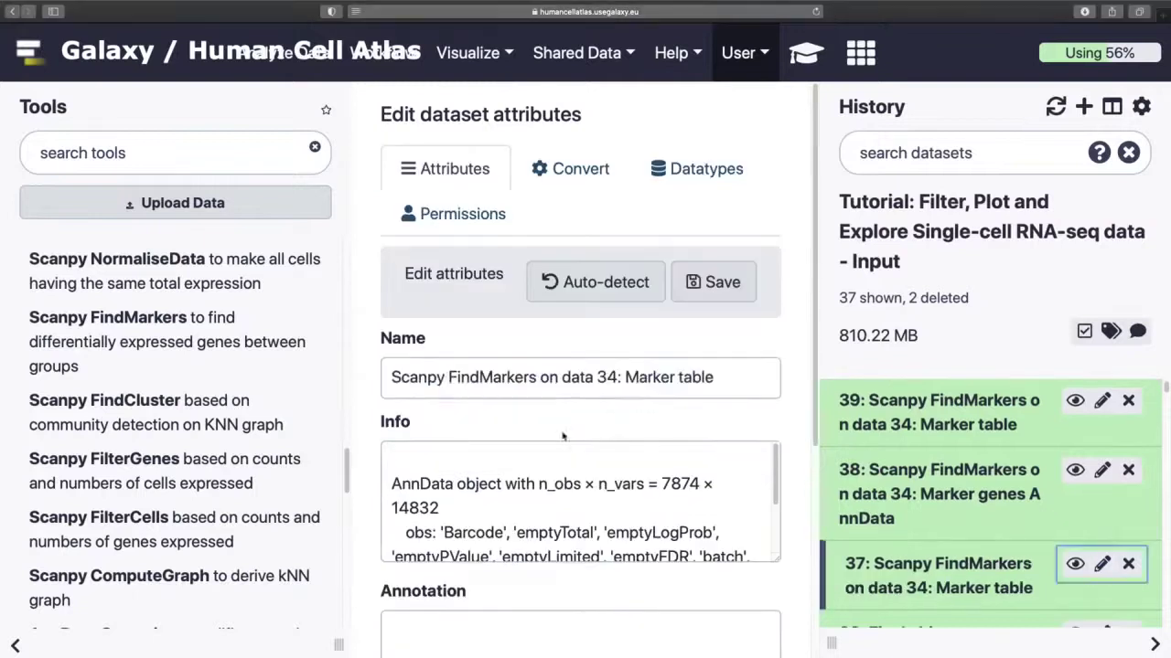
triple_click(559, 382)
type("Markers - cluster")
left_click(711, 282)
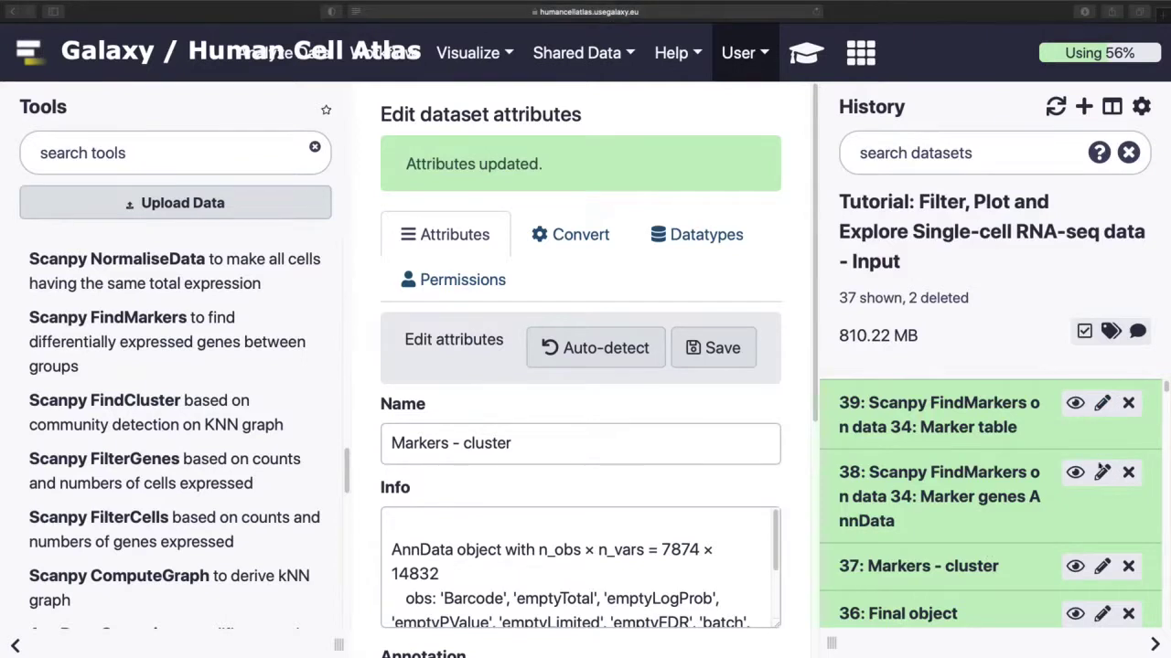
Rename the Marker table in dataset 39 as "Markers - genotype" and delete the Marker genes AnnData in dataset 38.
left_click(1102, 402)
triple_click(517, 377)
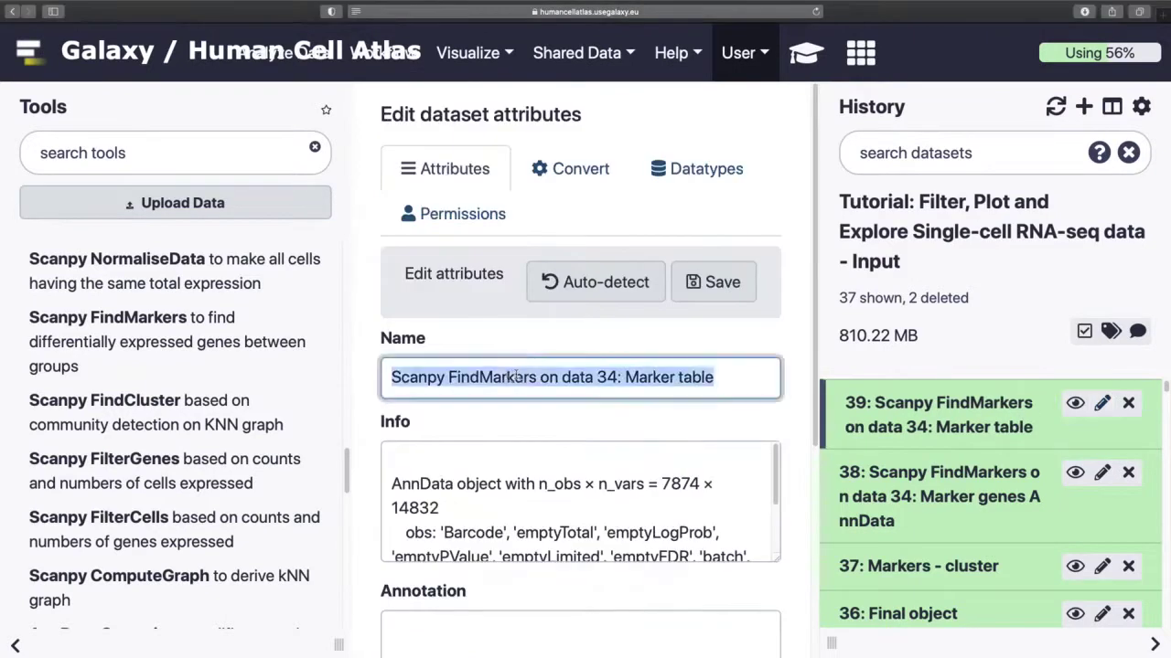
type("Markers - genotype")
left_click(713, 281)
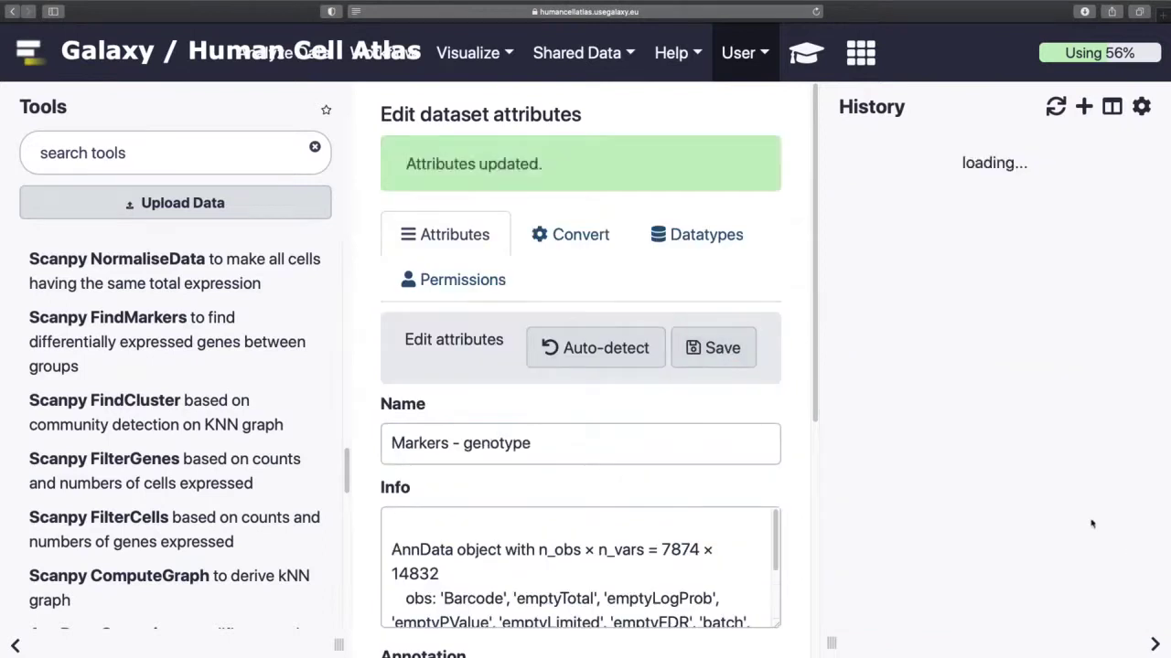
left_click(1128, 449)
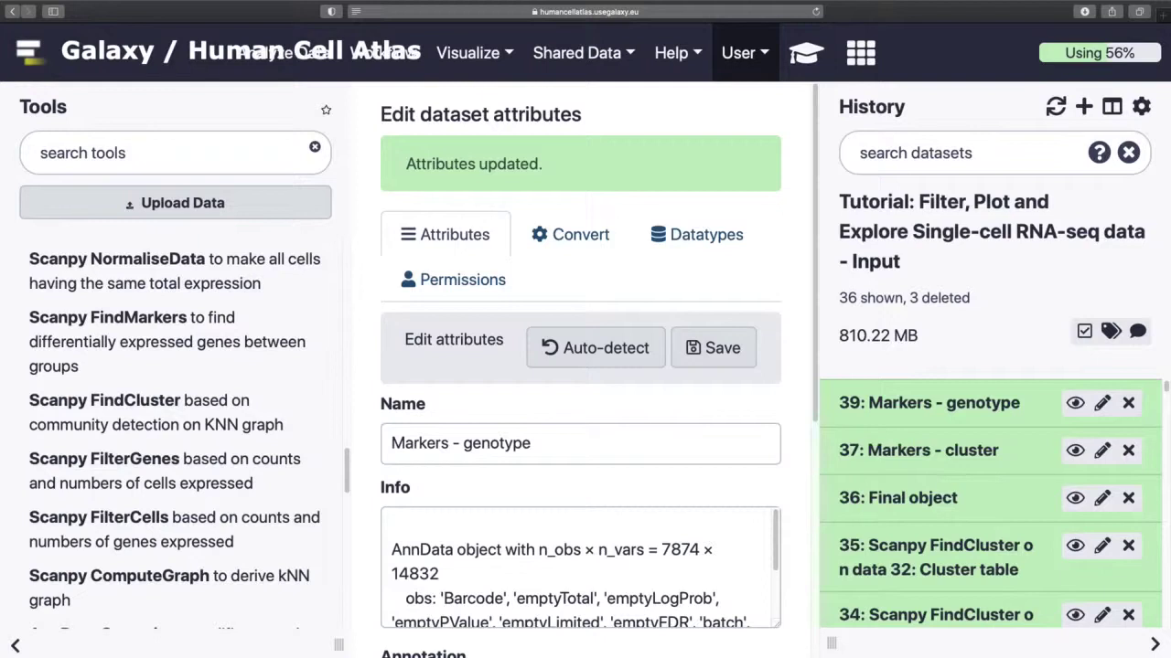
Find the Inspect AnnData tool and execute it on Final object with Key-indexed annotation of variables/features (var).
left_click(134, 153)
type("inspect anndata")
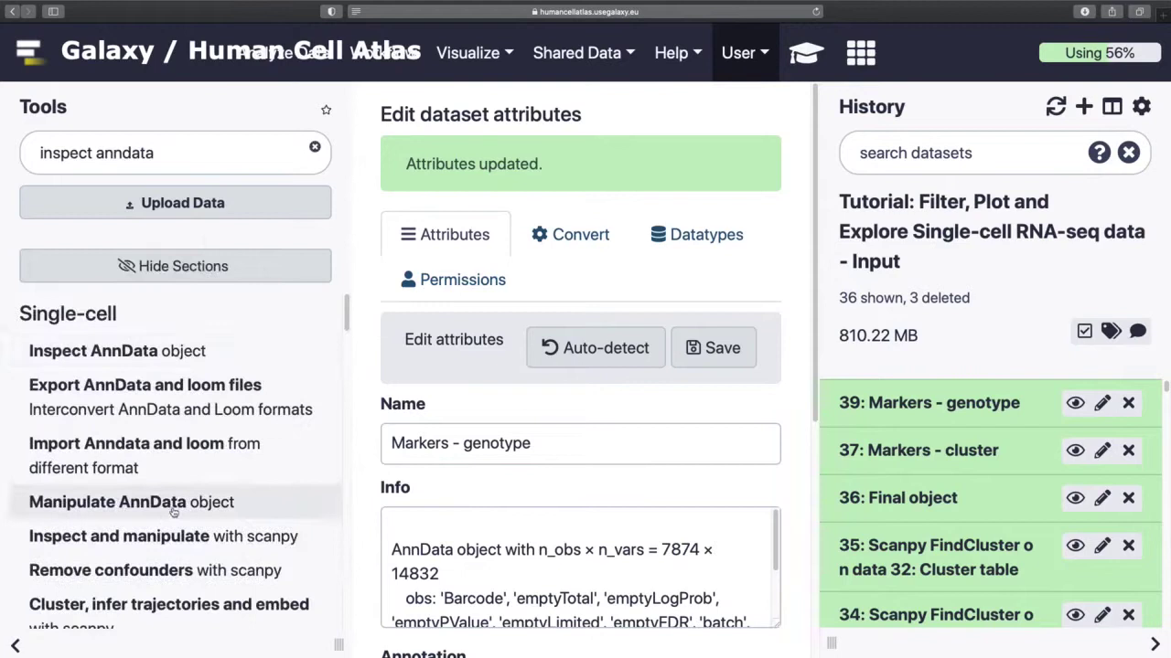
left_click(119, 352)
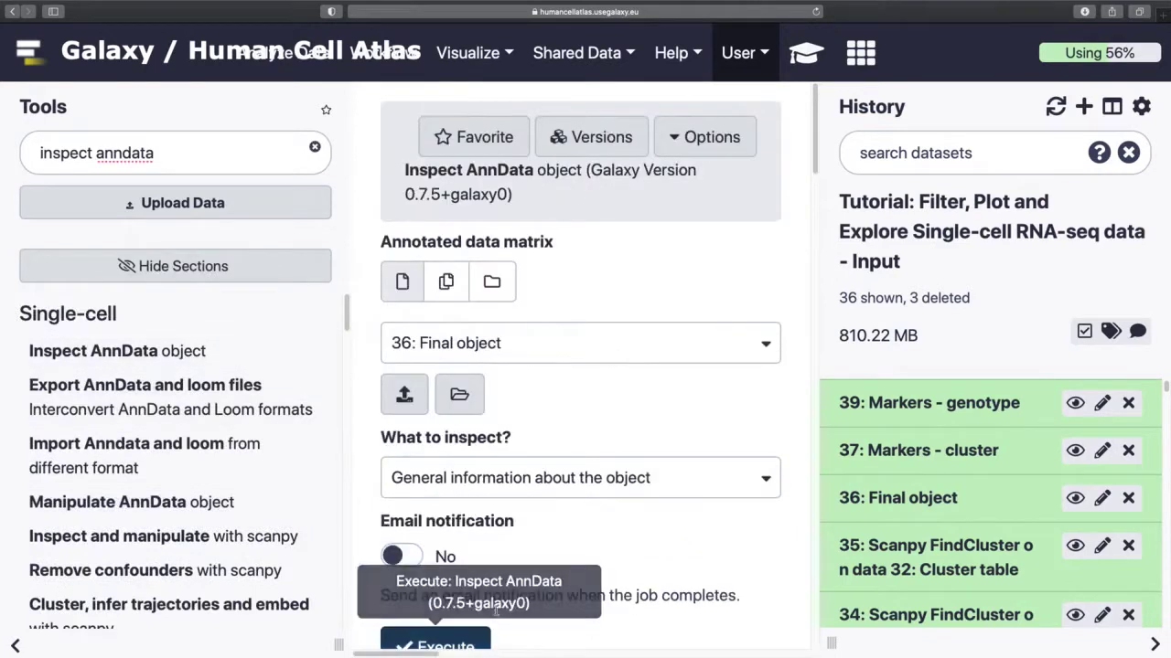
left_click(582, 475)
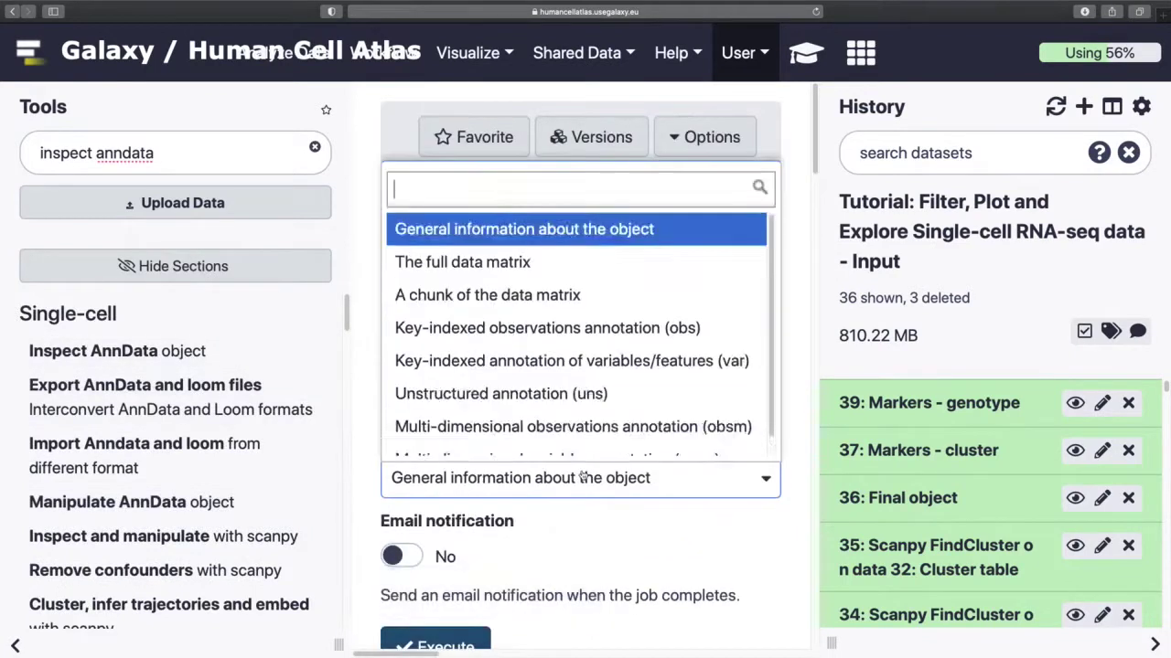
left_click(595, 342)
left_click(433, 643)
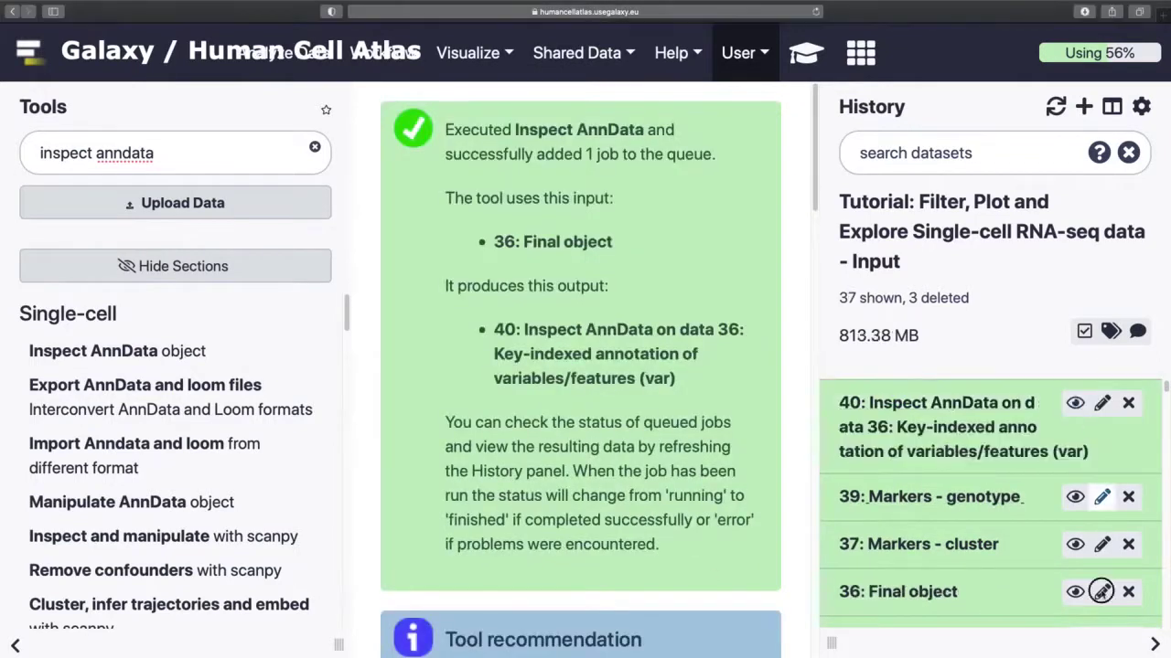
View the var annotation table (dataset 40) and the Markers - cluster table, checking their gene ID, symbol and score columns.
left_click(1074, 403)
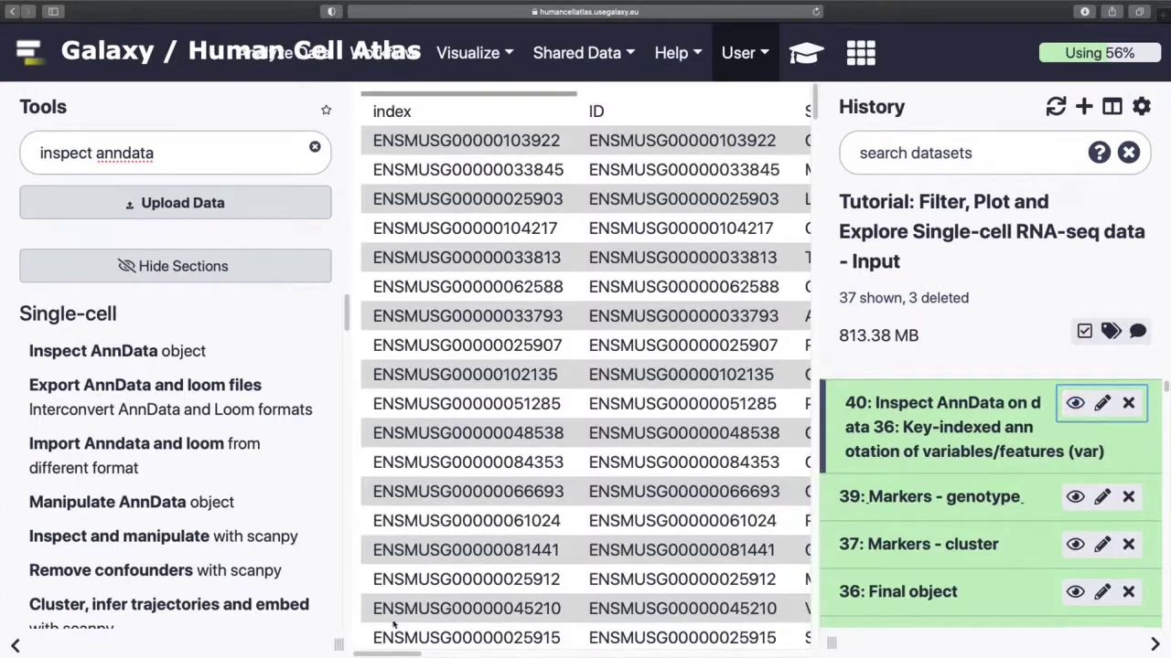
left_click_drag(394, 655, 428, 655)
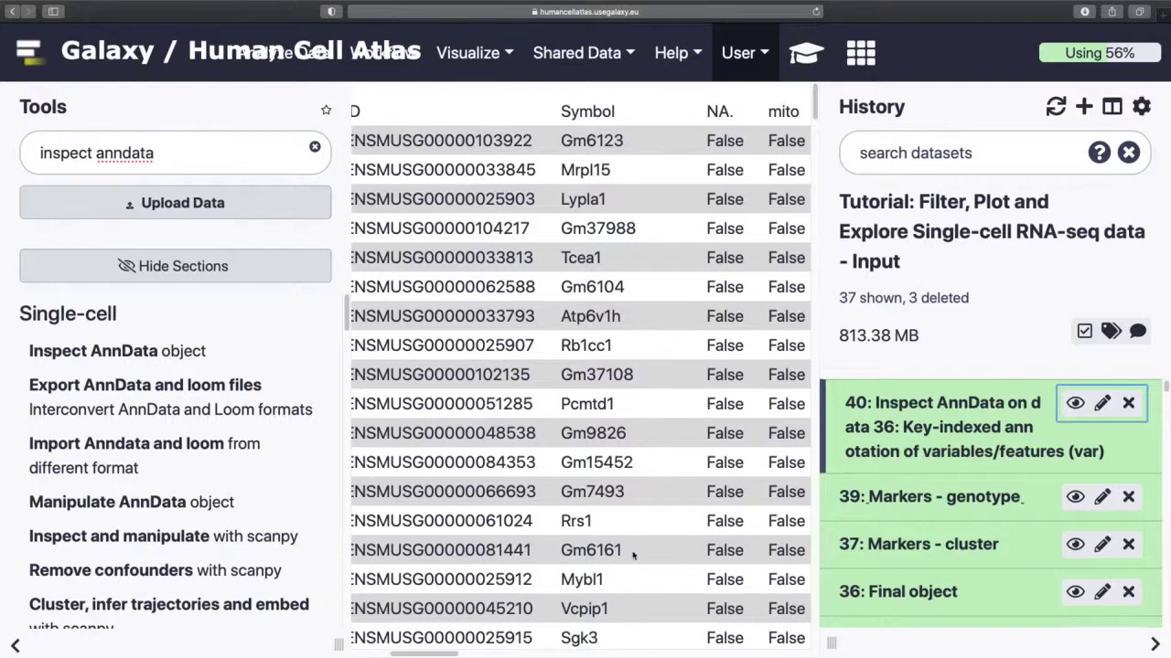
left_click(1074, 544)
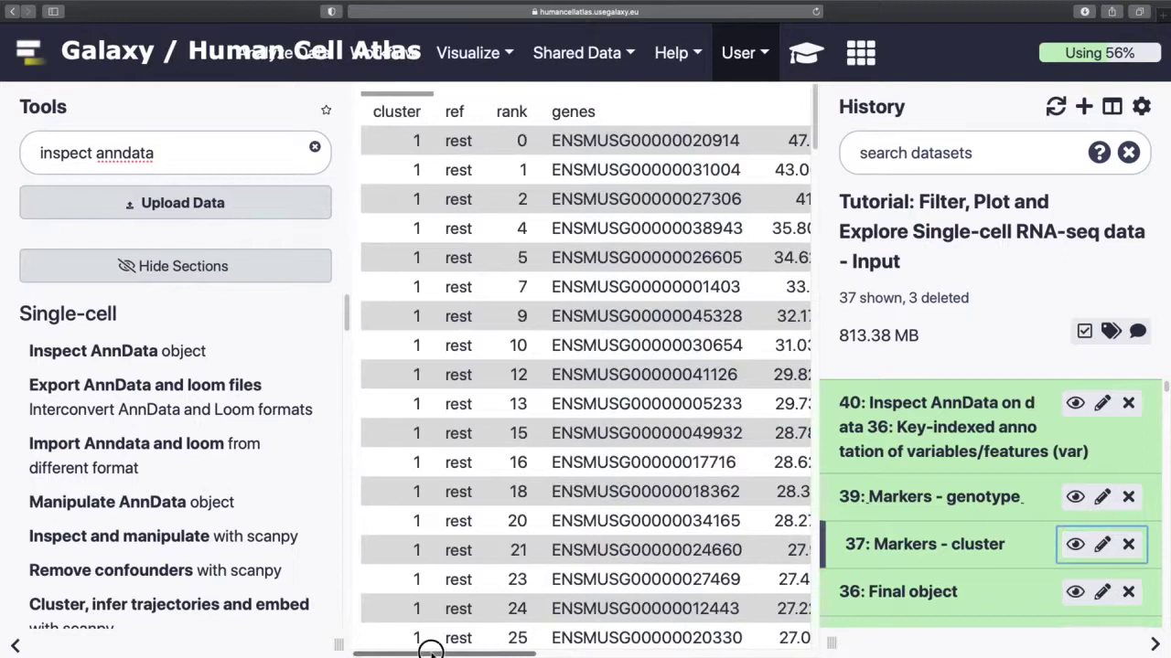
left_click_drag(430, 651, 465, 649)
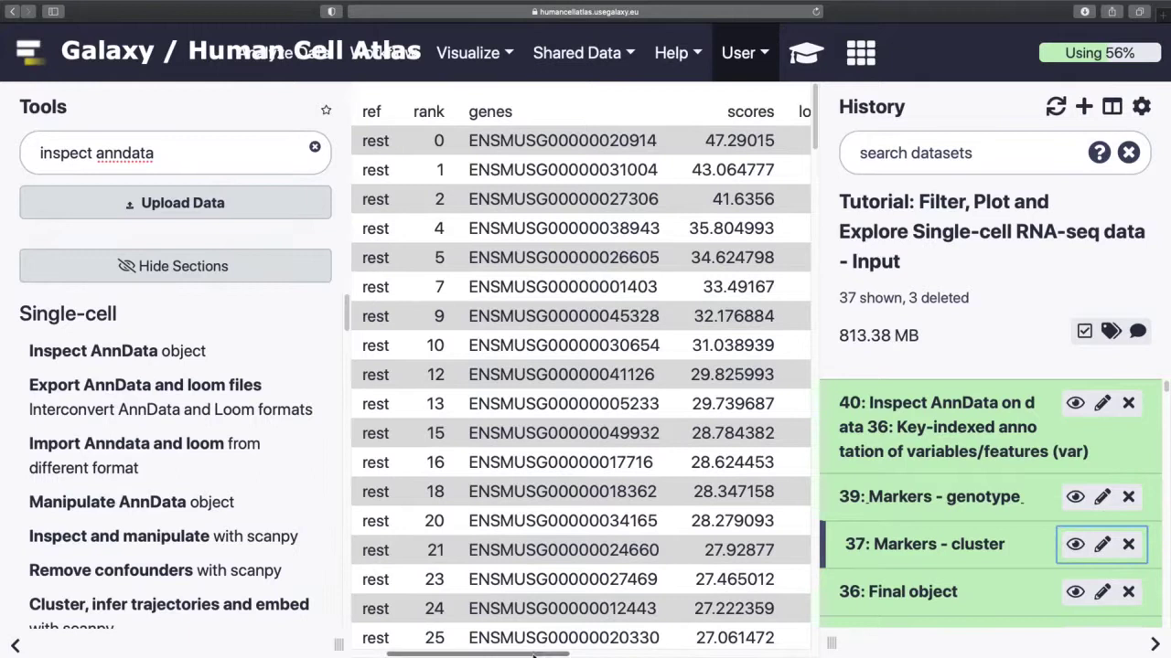
left_click_drag(512, 653, 477, 653)
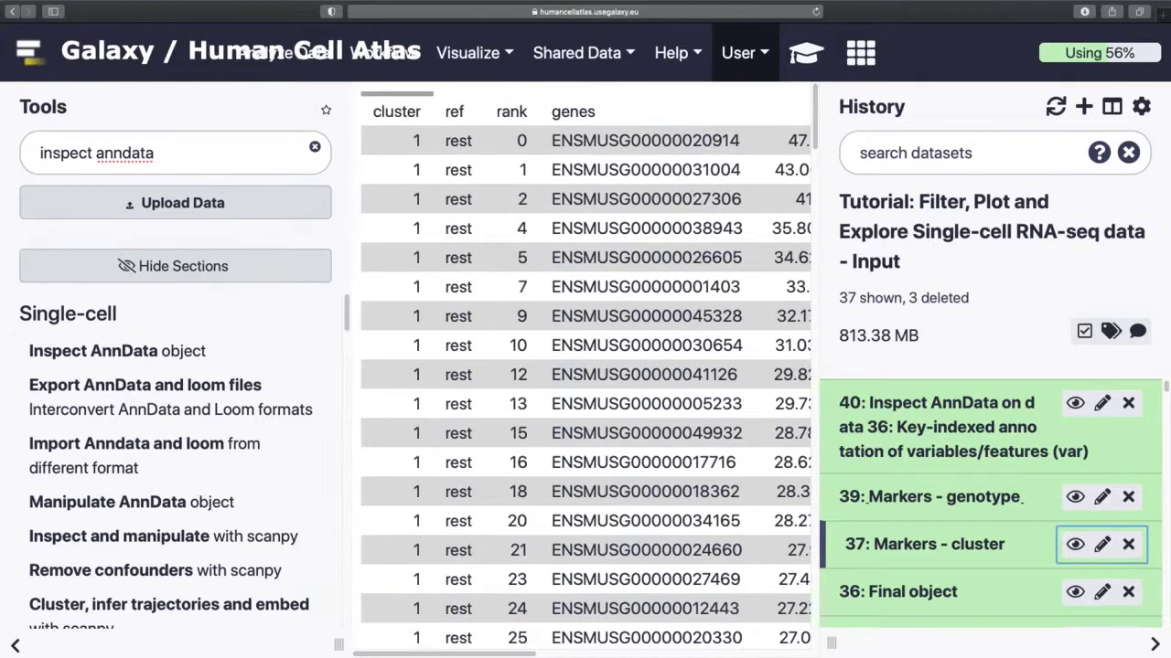
Search the tools for "join two datasets" and open Join two Datasets side by side on a specified field.
left_click_drag(170, 152, 34, 134)
type("i")
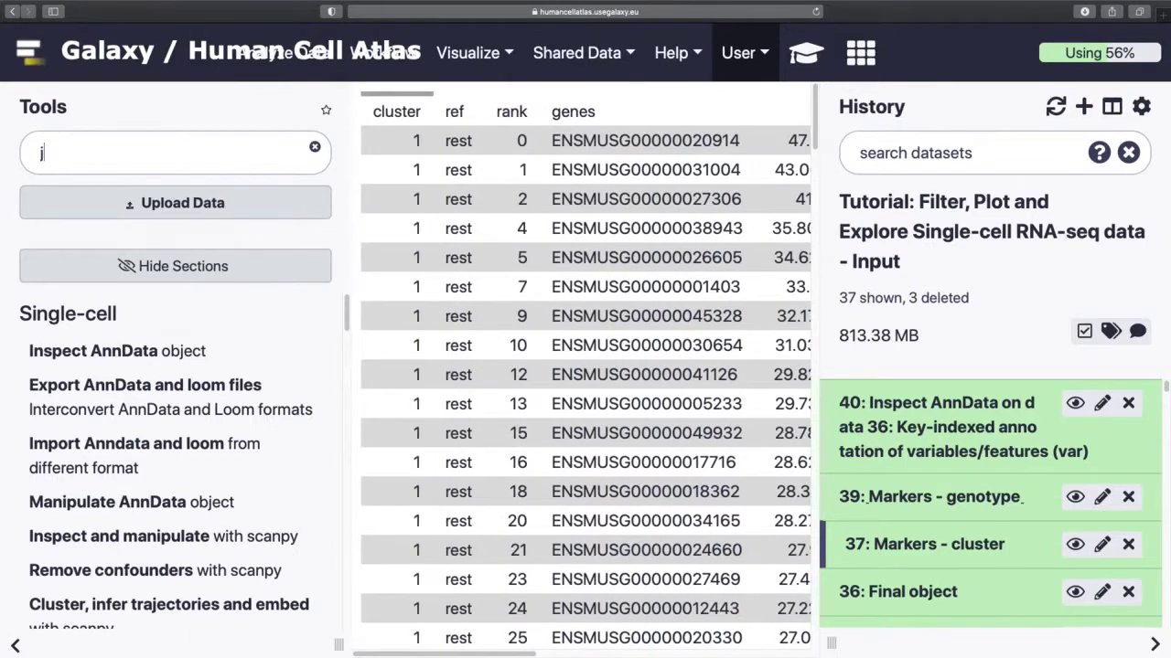
type("oin two datasets")
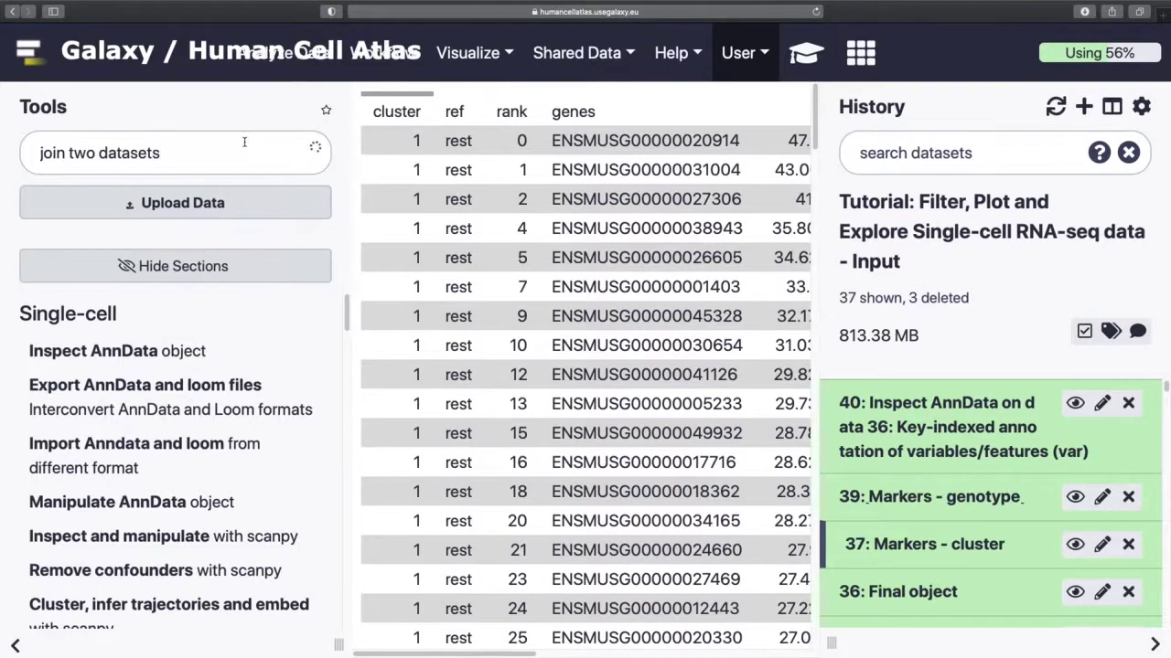
scroll(222, 520, "down", 3)
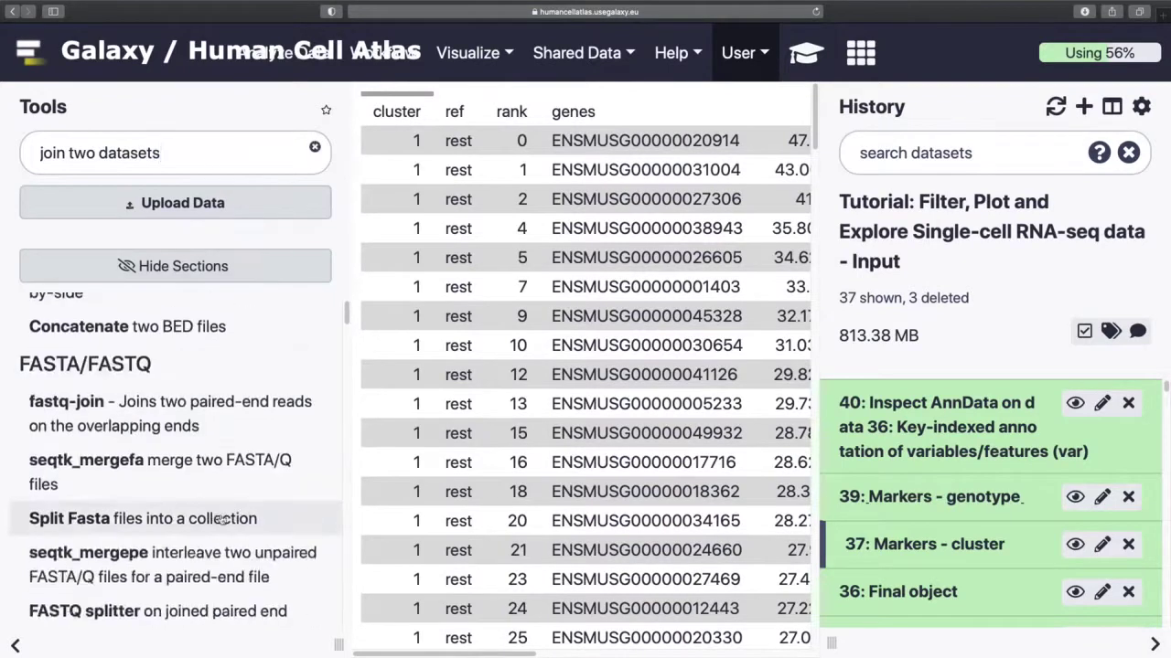
scroll(223, 520, "down", 7)
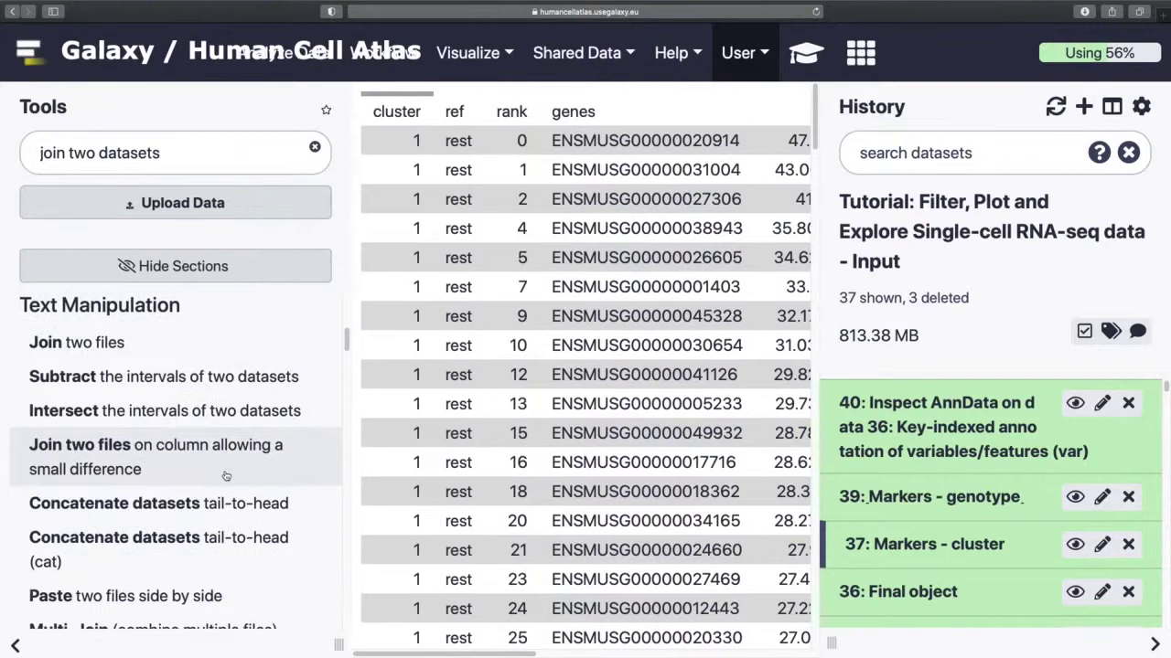
scroll(226, 497, "down", 7)
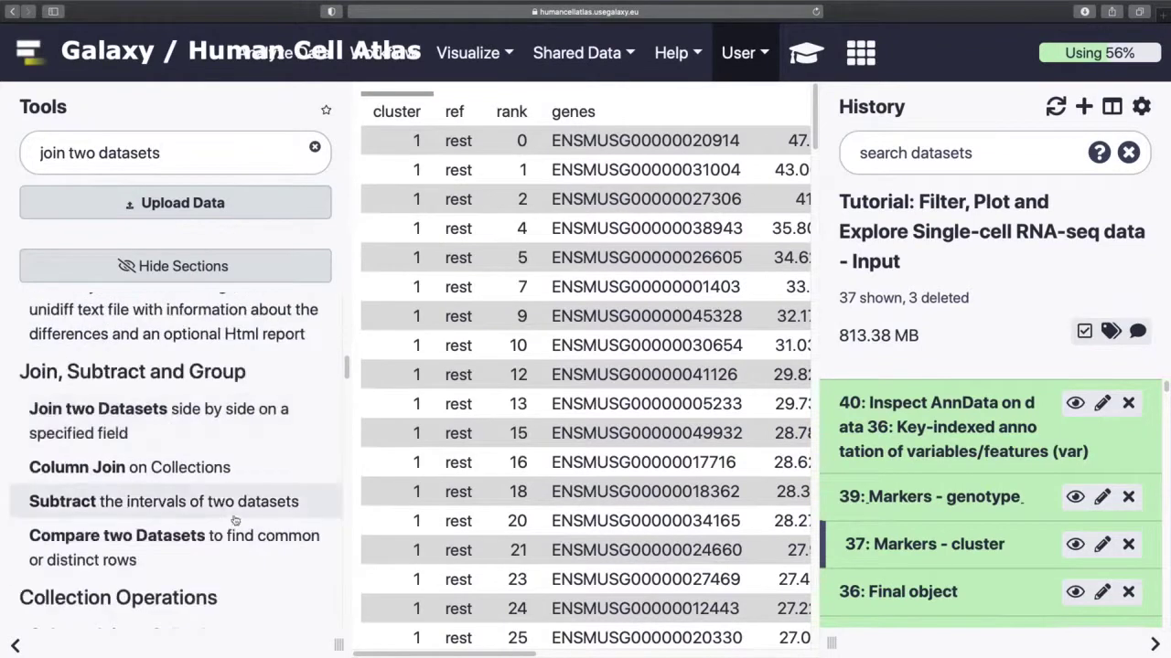
left_click(235, 414)
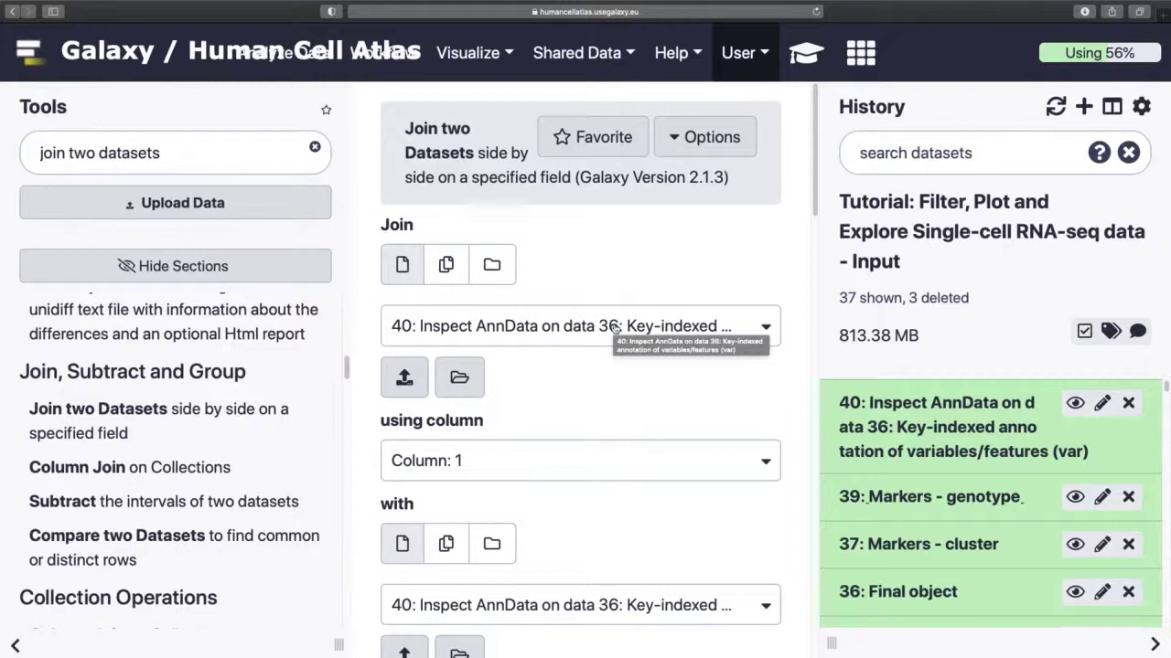
Choose both Markers - genotype and Markers - cluster as the first join input, using Column 4.
left_click(445, 264)
left_click(500, 343)
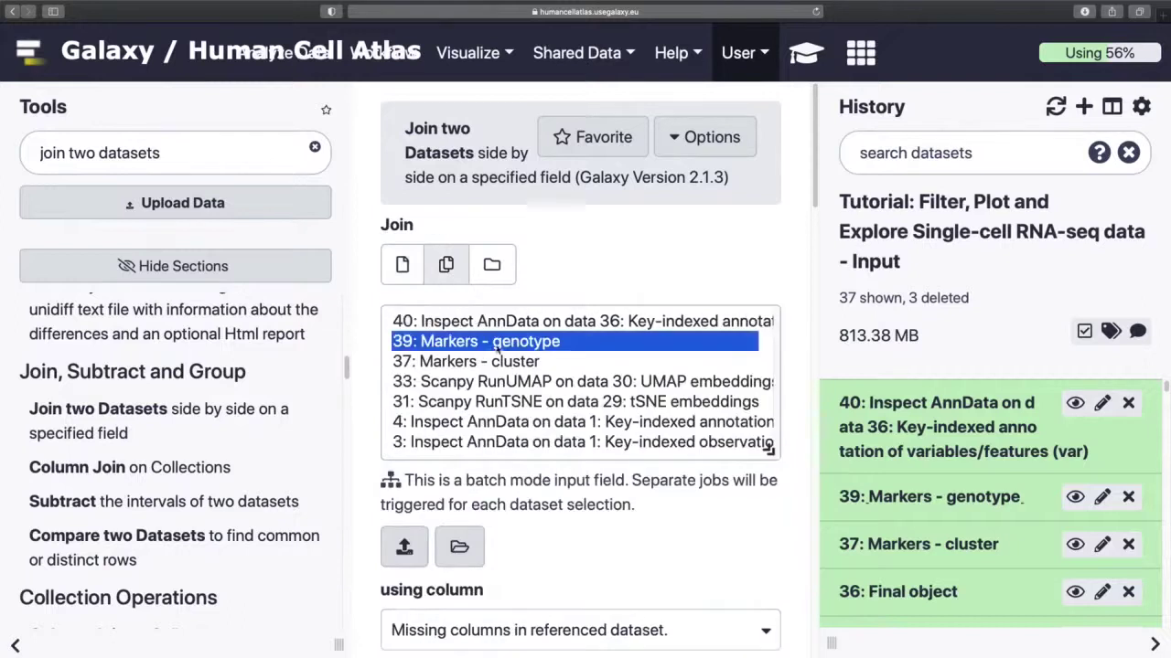
left_click(493, 362, "super")
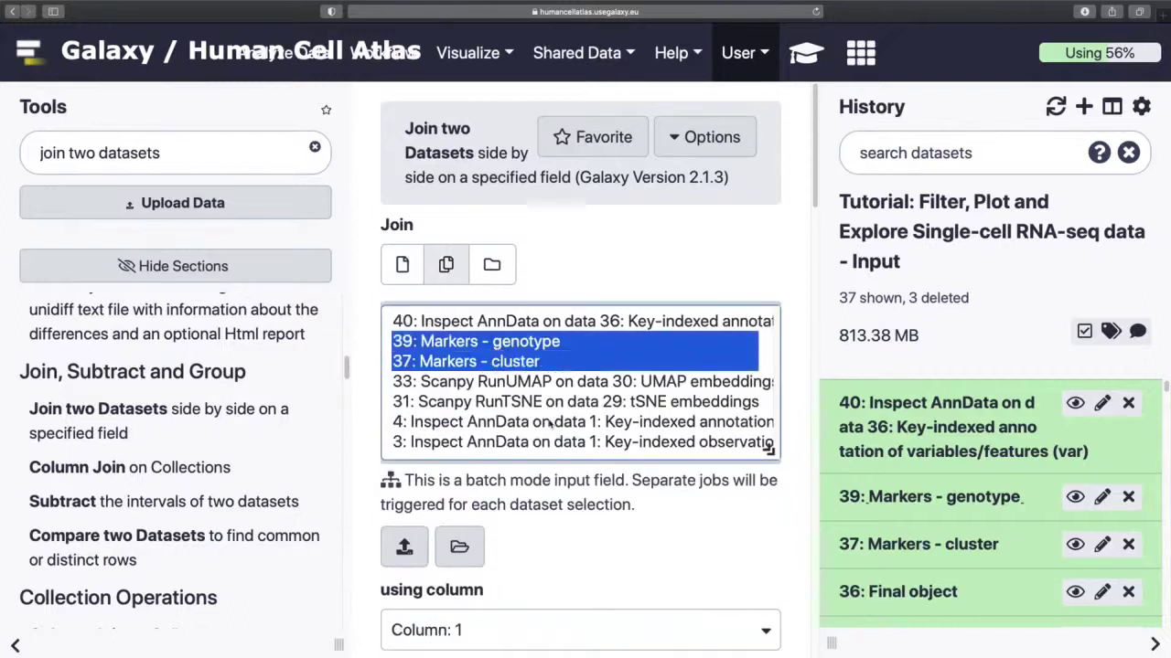
scroll(519, 536, "down", 2)
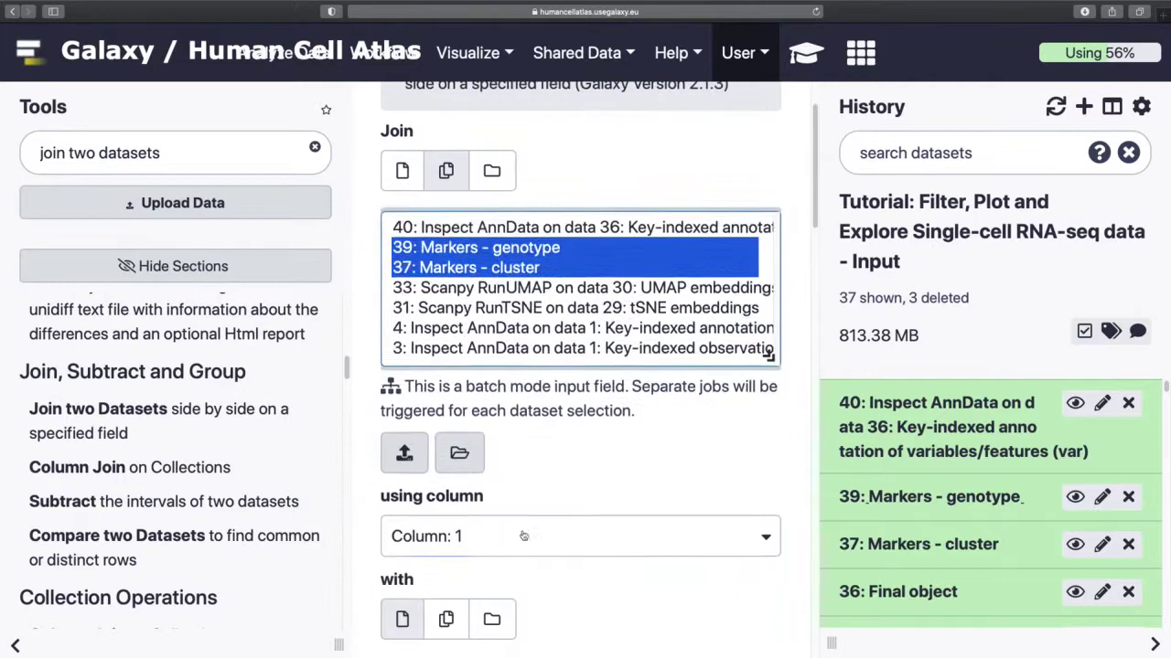
left_click(518, 536)
left_click(492, 379)
scroll(566, 472, "down", 4)
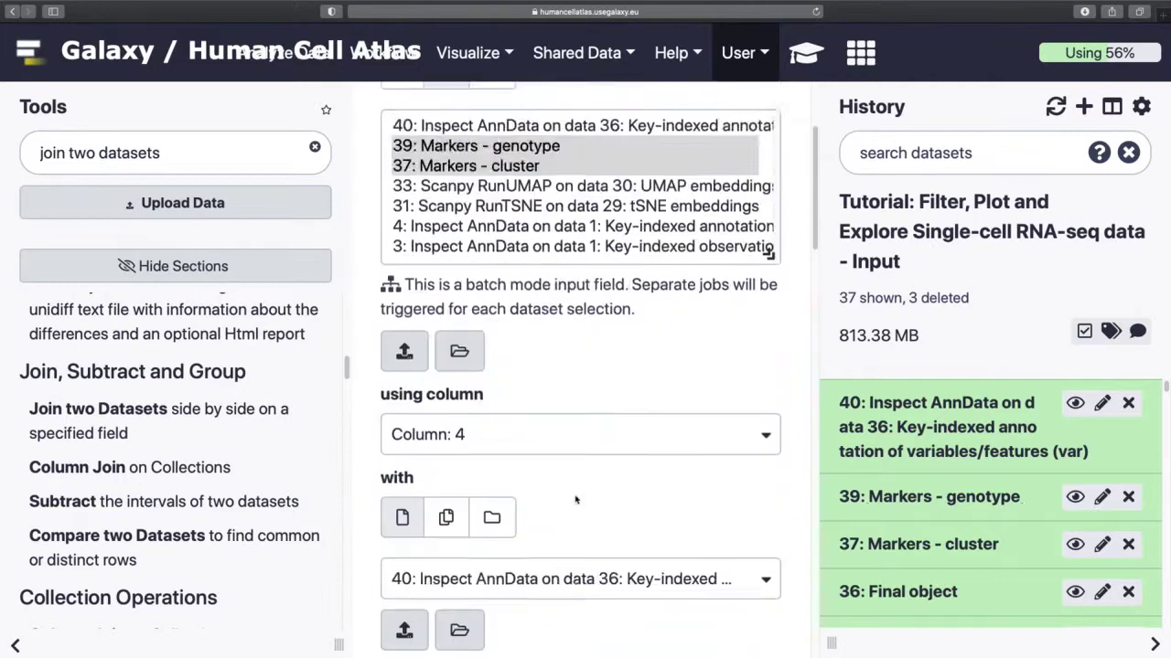
Set the join column of the second input, the Inspect AnnData var table (dataset 40), to Column 2.
scroll(563, 494, "down", 1)
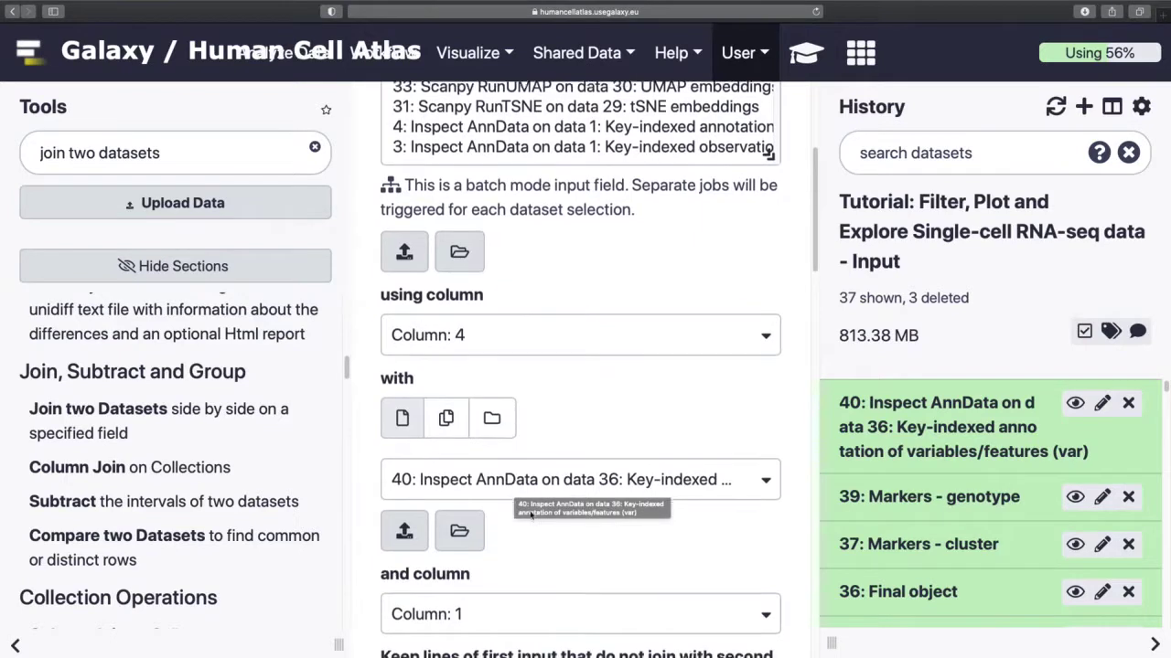
scroll(517, 512, "down", 2)
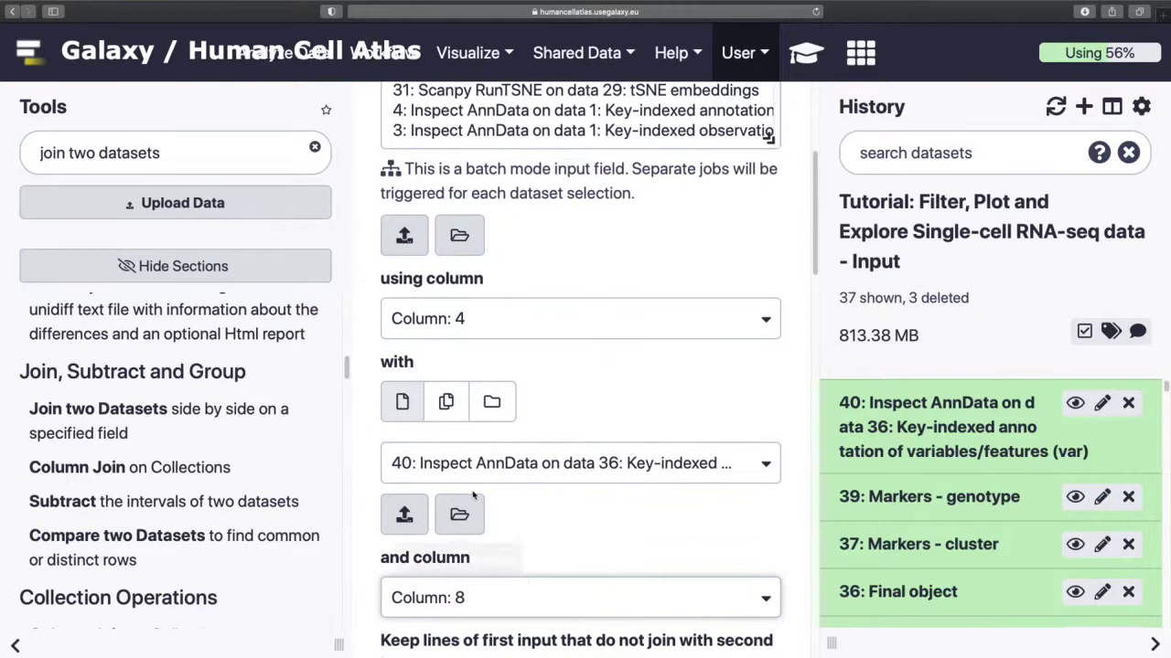
scroll(502, 595, "down", 2)
left_click(501, 512)
left_click(437, 282)
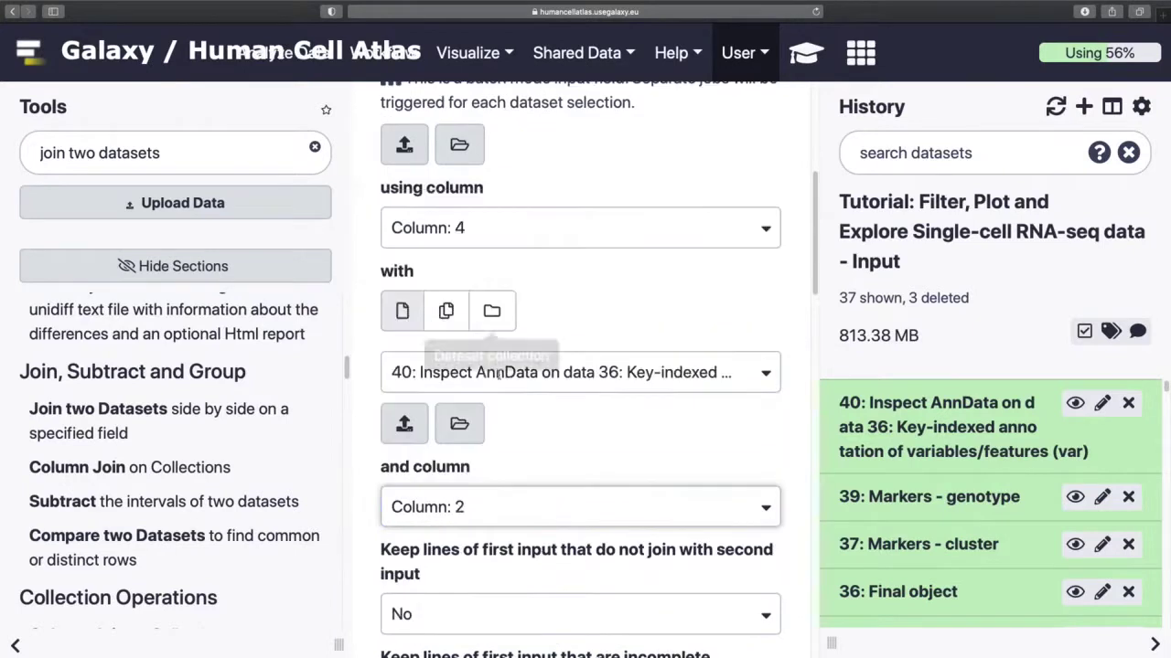
Set the join to keep both the first-input lines that do not join and those that are incomplete.
scroll(555, 569, "down", 2)
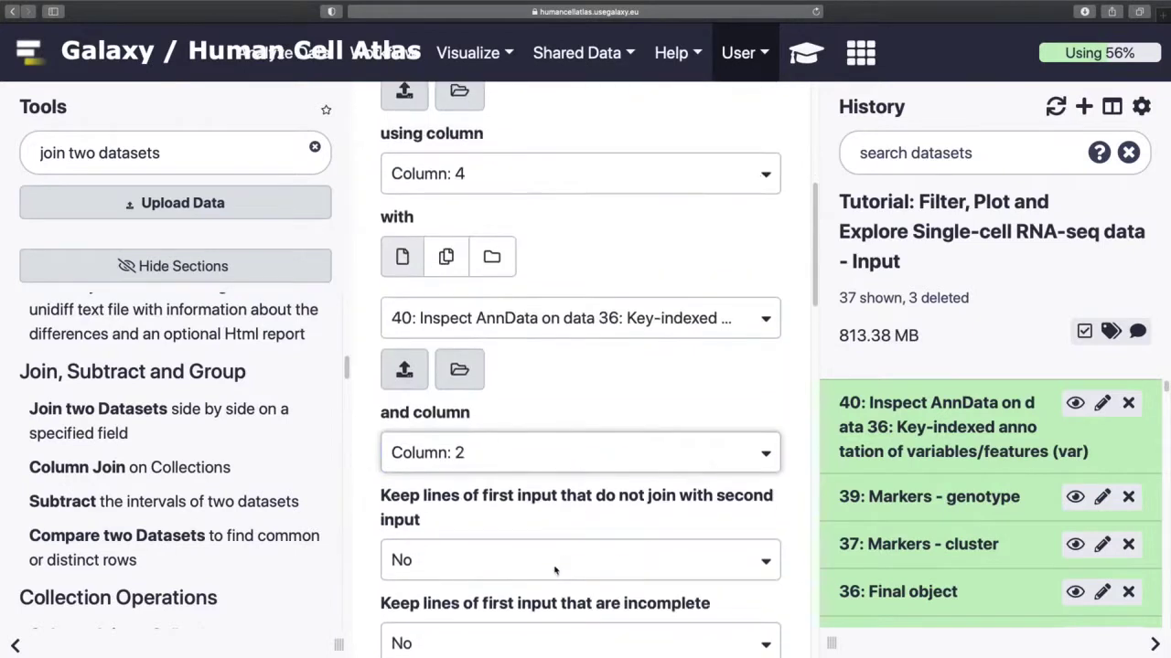
left_click(544, 547)
left_click(485, 468)
scroll(502, 490, "down", 5)
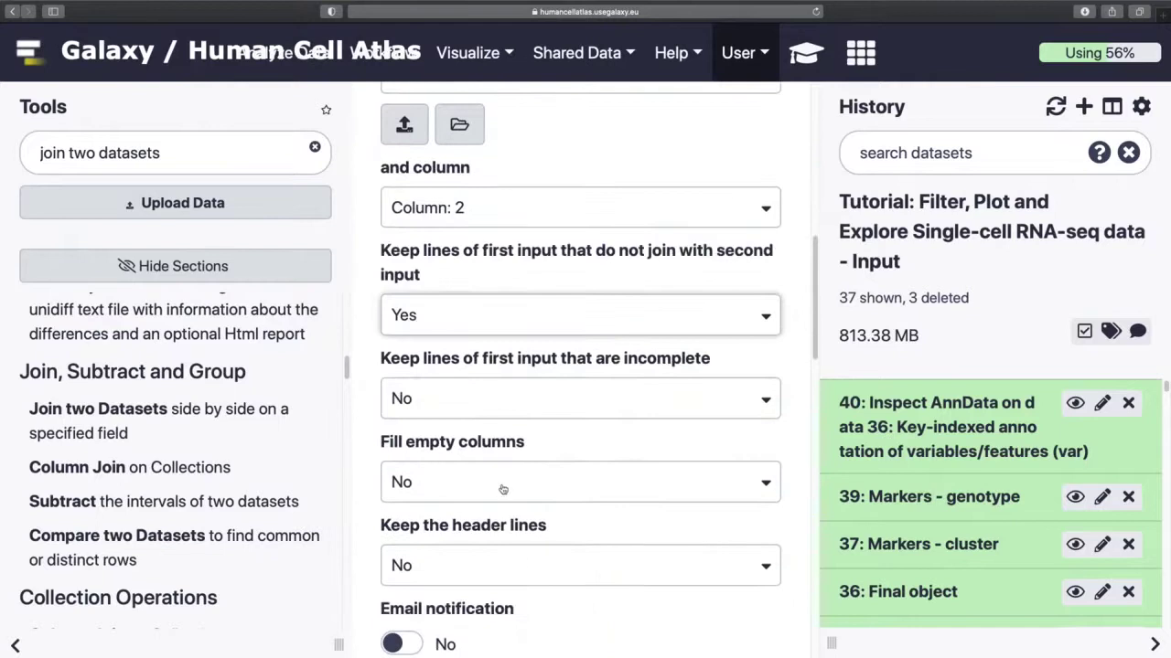
left_click(509, 402)
left_click(476, 481)
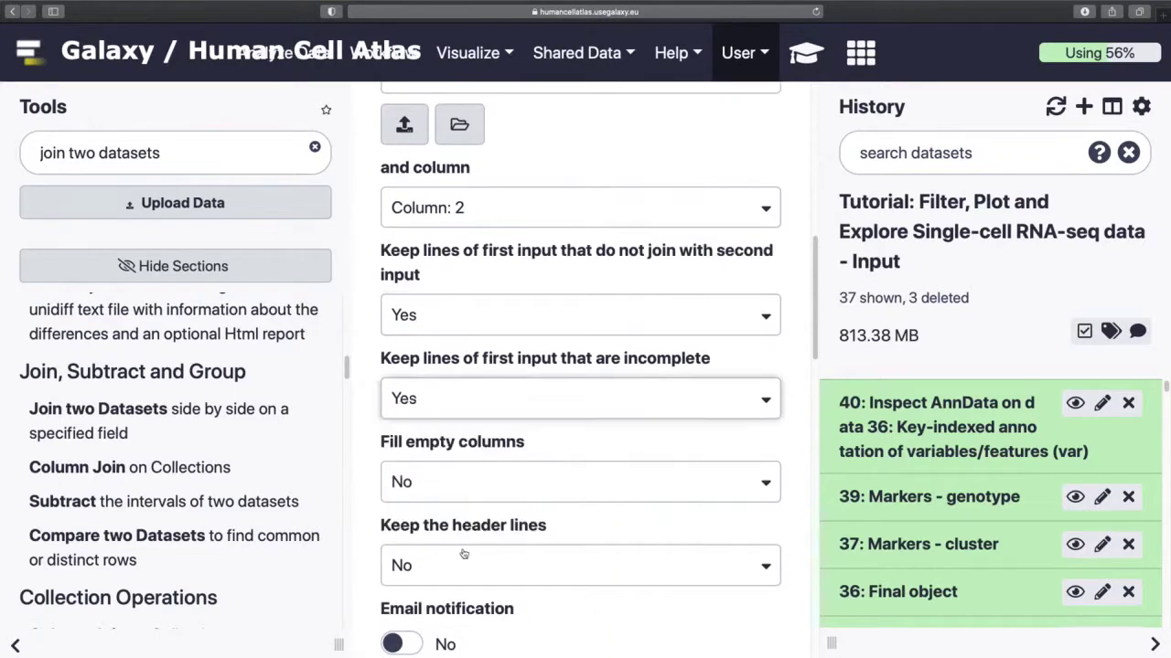
Set Keep the header lines to Yes, leave Fill empty columns at No, and run the join.
left_click(464, 554)
left_click(463, 478)
left_click(494, 485)
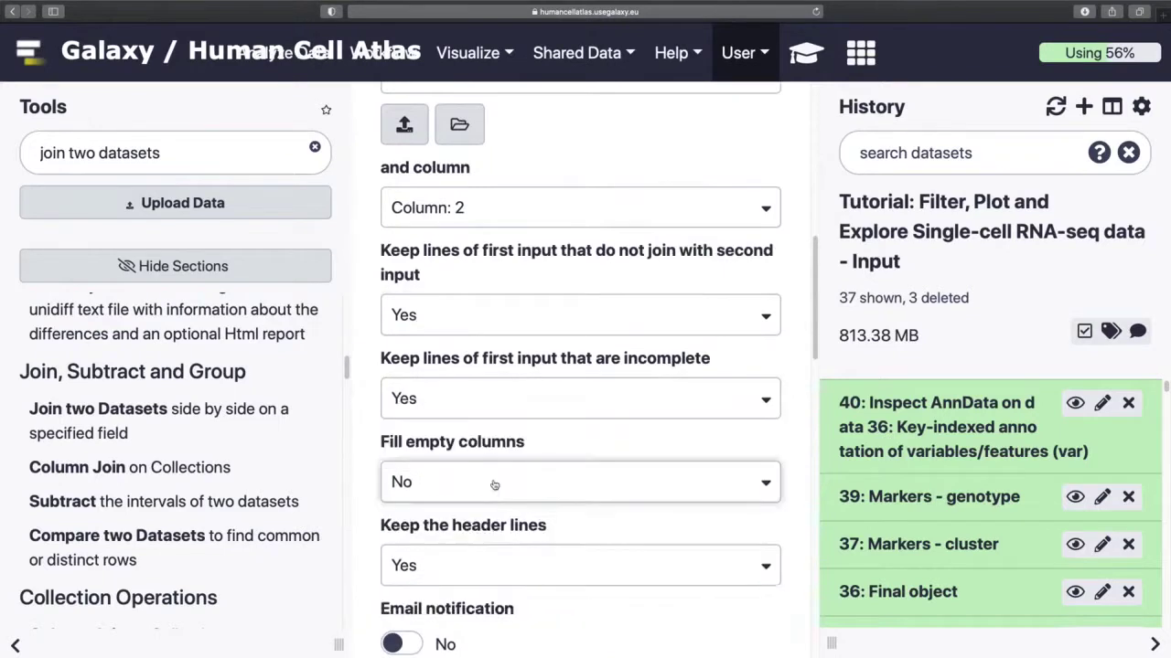
scroll(494, 484, "down", 5)
left_click(466, 478)
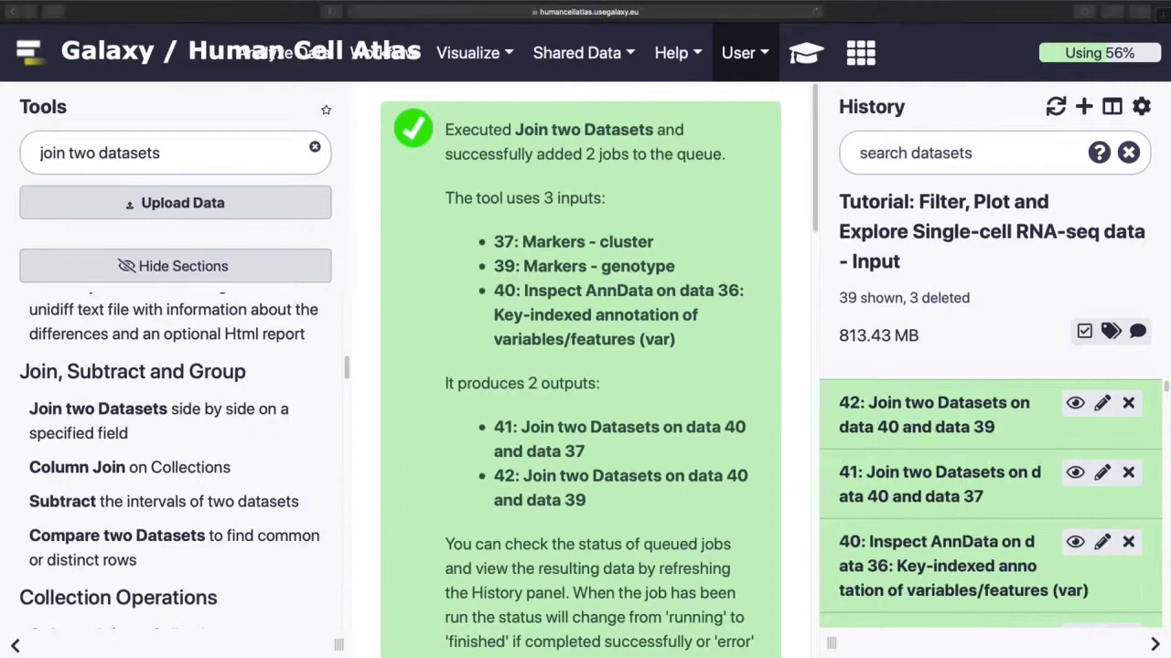
View the two joined tables, datasets 42 and 41, and check their columns.
left_click(1075, 402)
left_click(1075, 472)
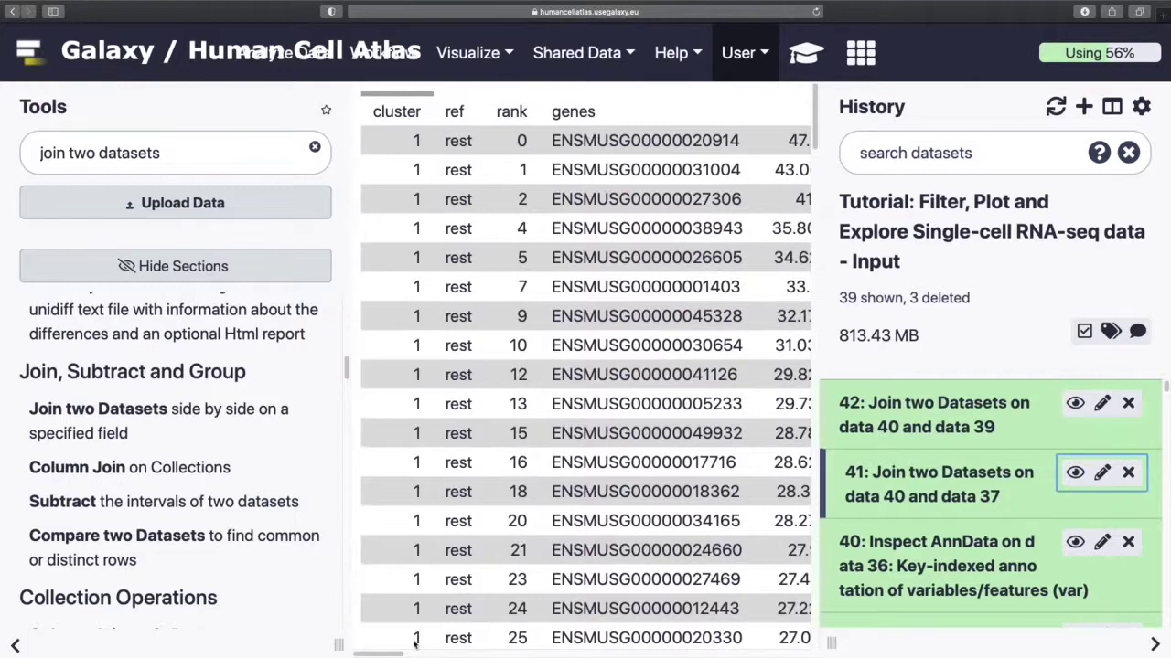
mouse_move(389, 653)
left_mouse_down()
mouse_move(691, 657)
mouse_move(375, 655)
left_mouse_up()
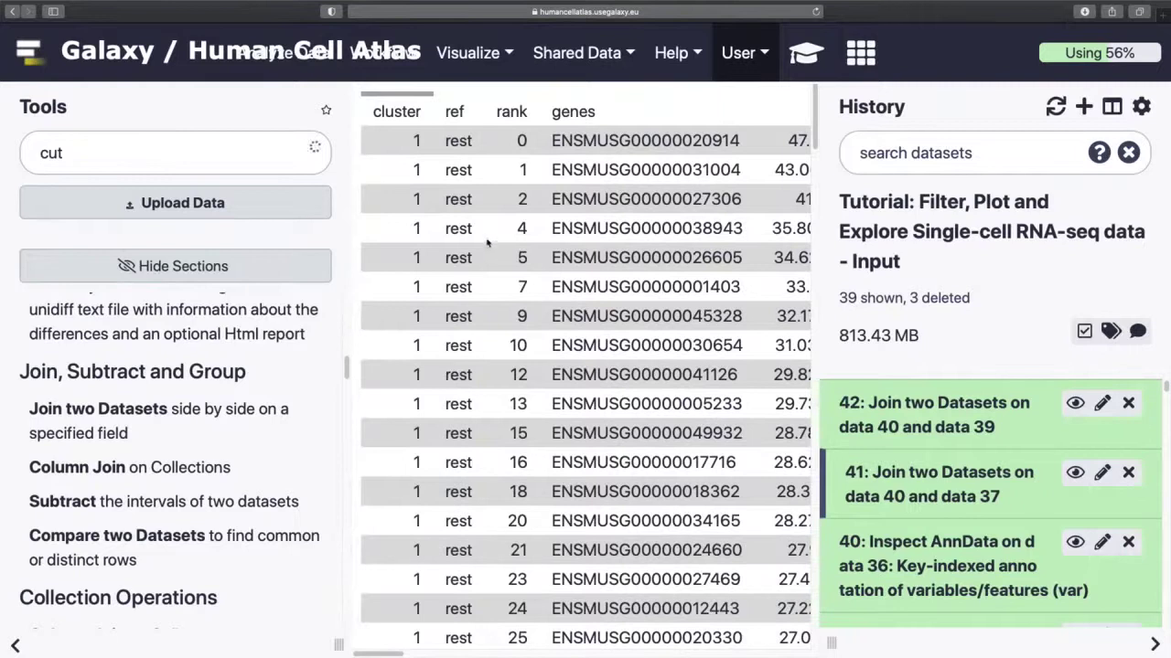
Search the tools for "cut columns" and open Cut columns from a table.
key("super+a")
type("cut")
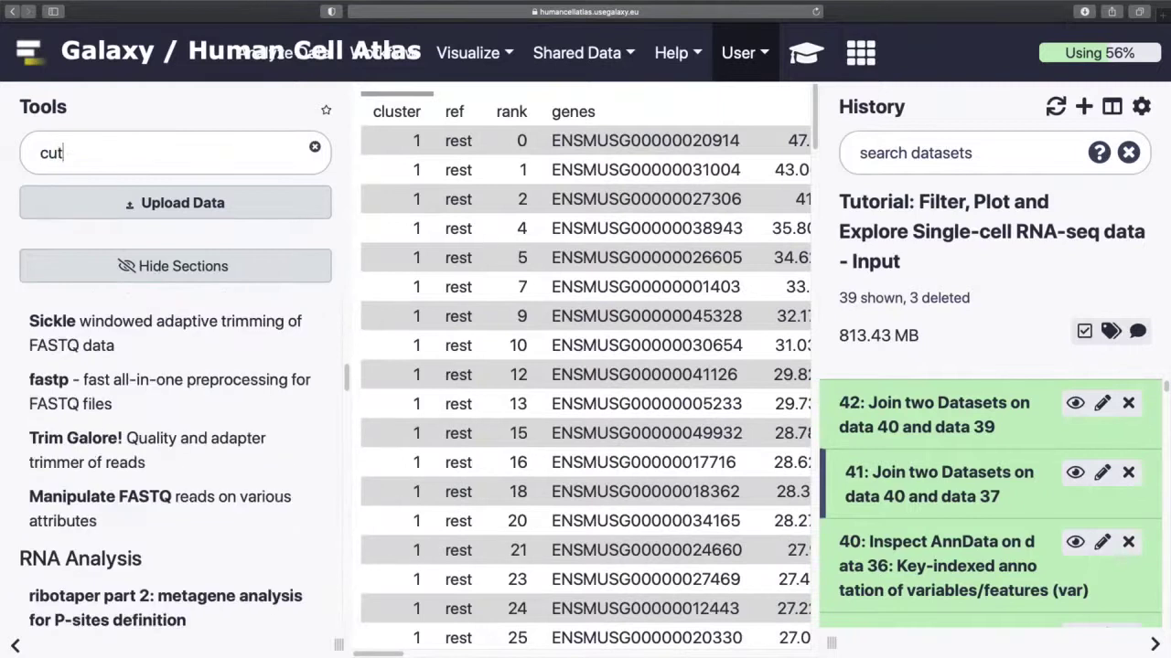
type(" columns")
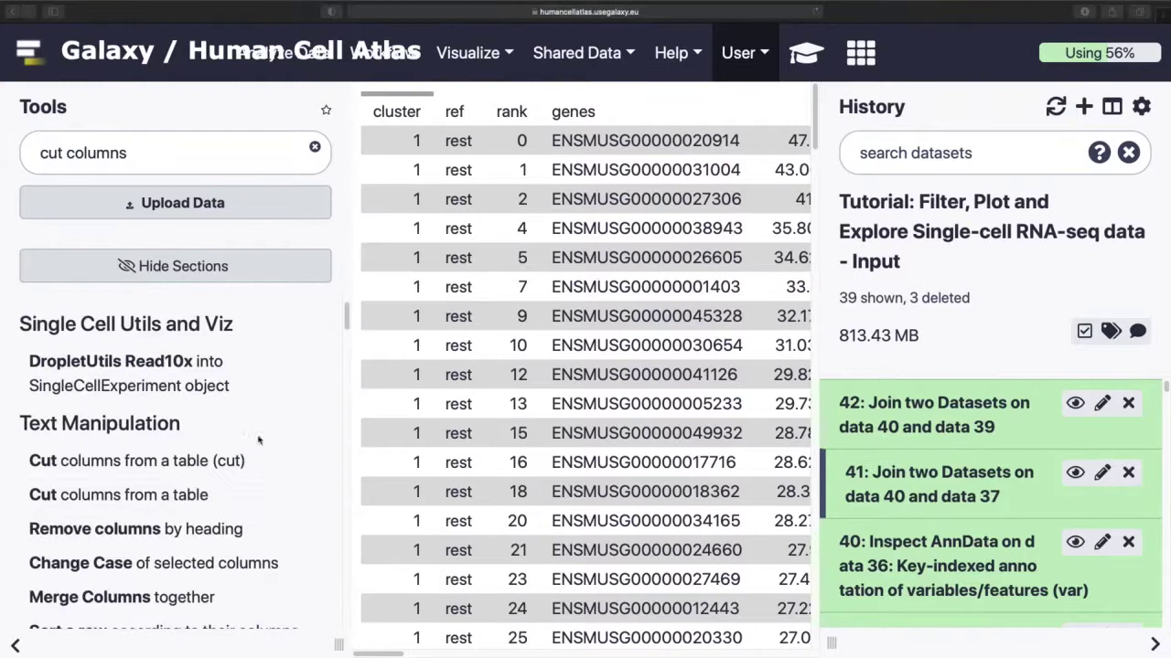
left_click(230, 494)
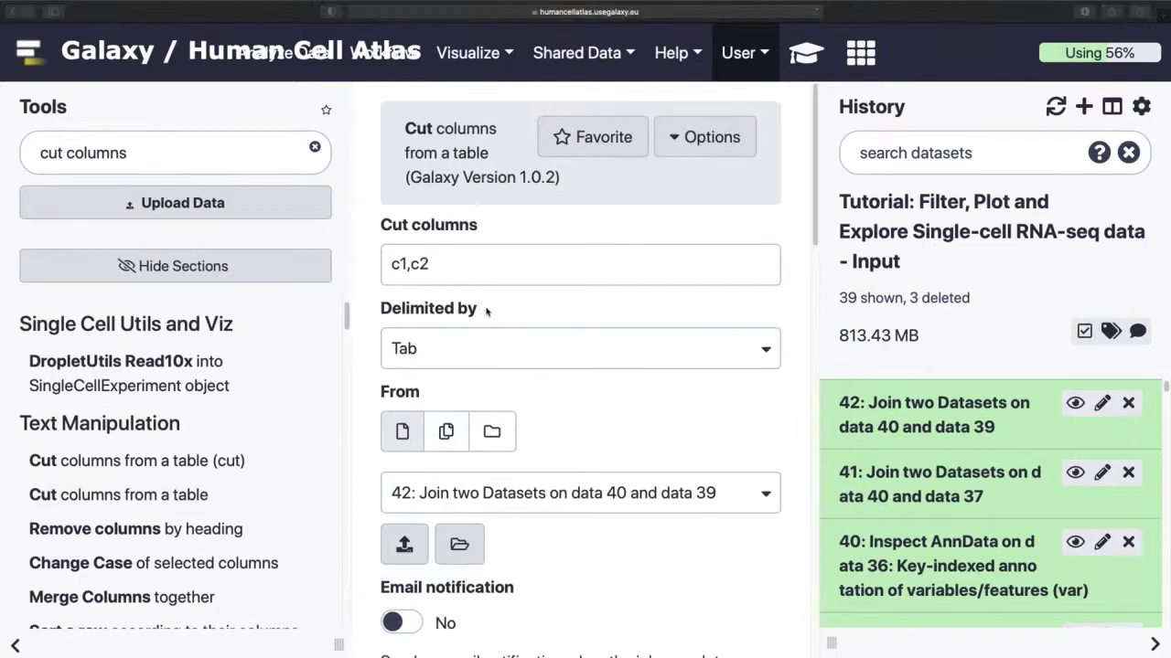
Cut columns c1,c2,c3,c4,c11,c5,c6,c7,c8 from both joined datasets, 42 and 41, and run the tool.
left_click(431, 263)
key("super+v")
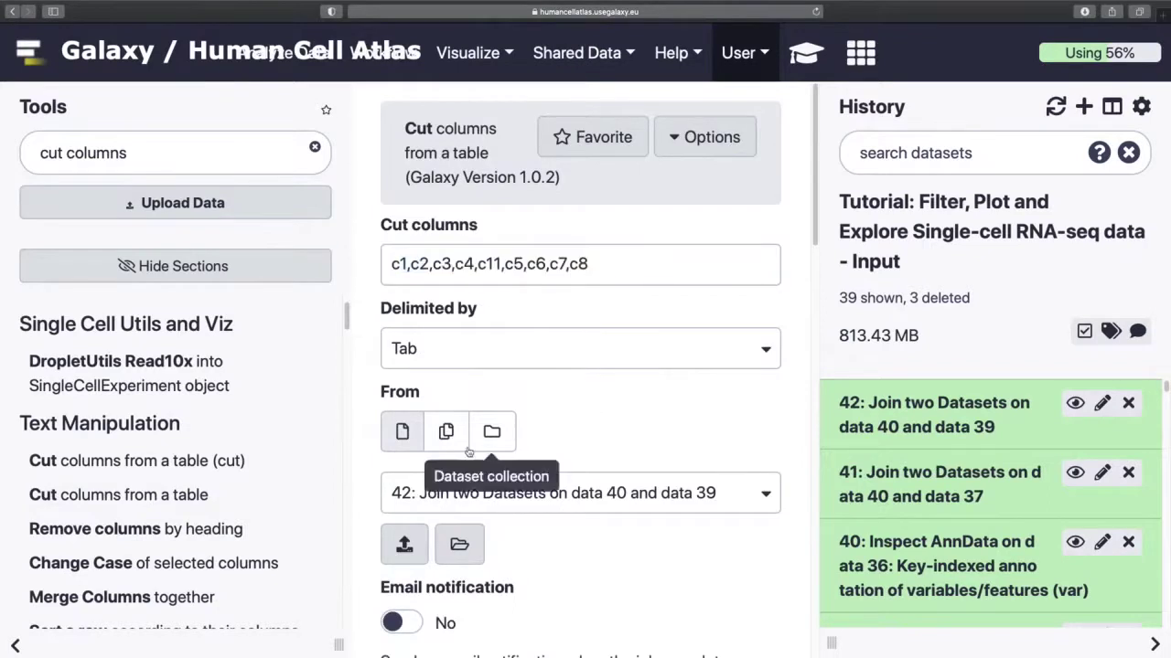
left_click(453, 435)
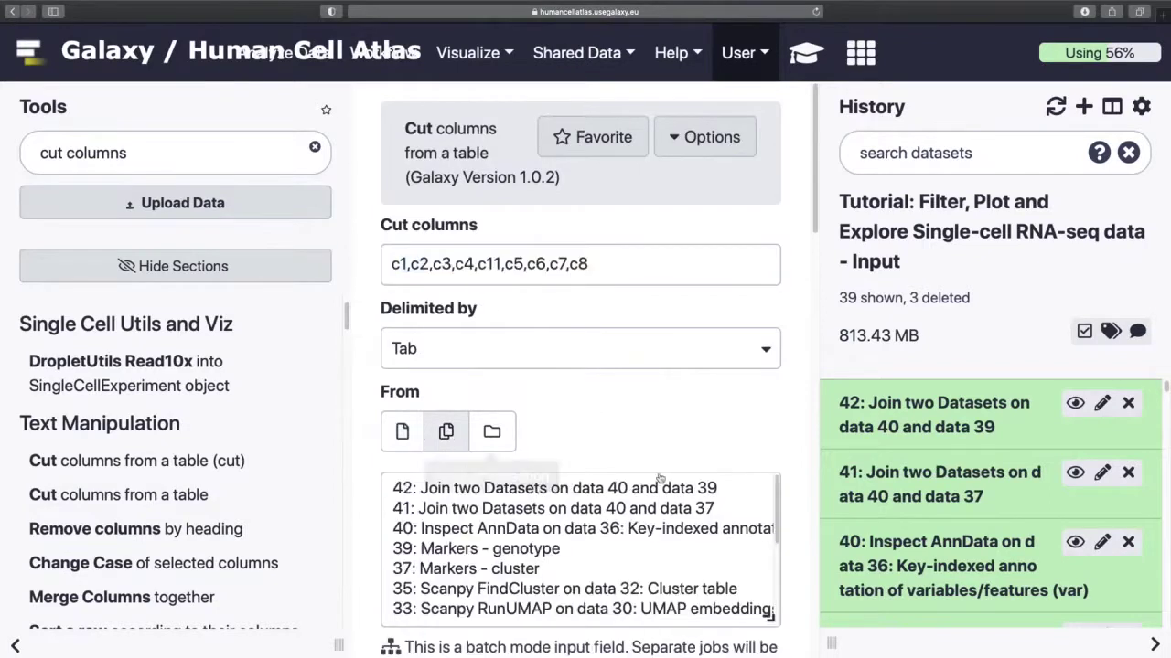
left_click_drag(535, 488, 535, 508)
scroll(549, 524, "down", 5)
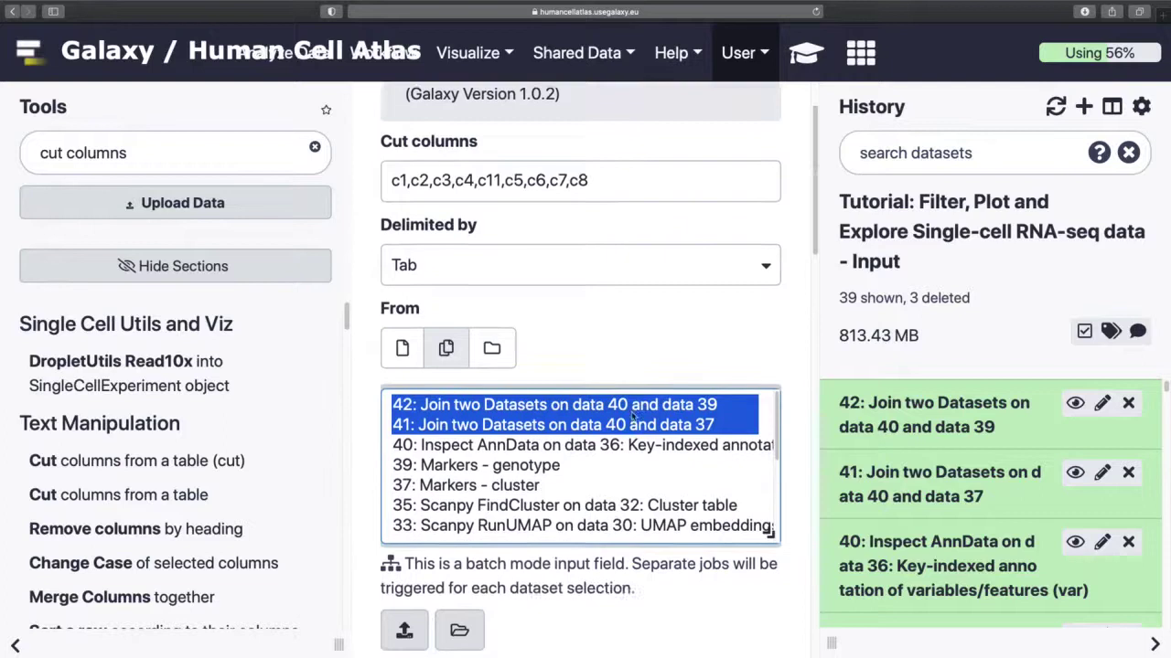
left_click(425, 585)
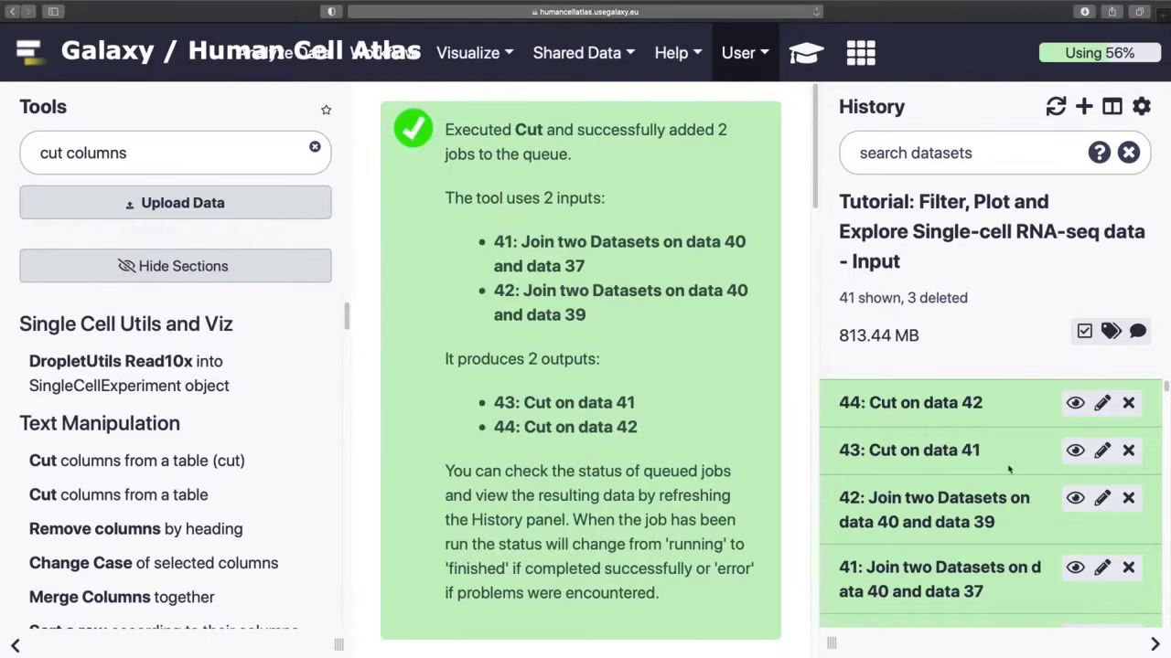
Check the Cut on data 42 table and rename the dataset "Markers - genotype - named".
left_click(1074, 403)
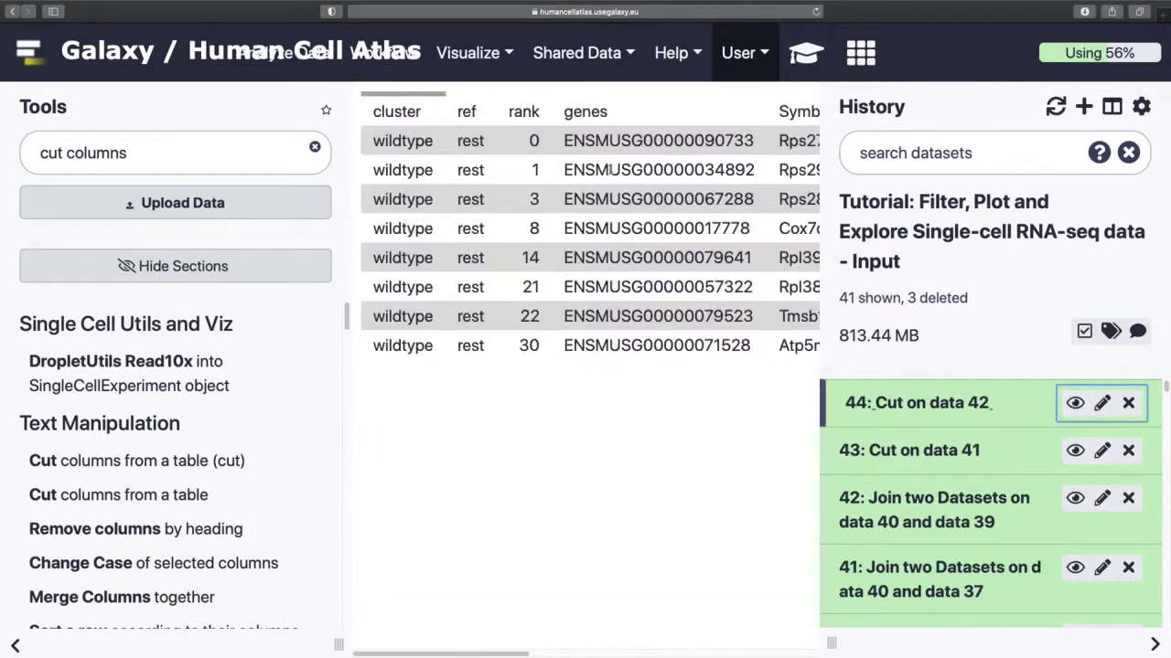
scroll(695, 275, "right", 5)
scroll(709, 214, "left", 5)
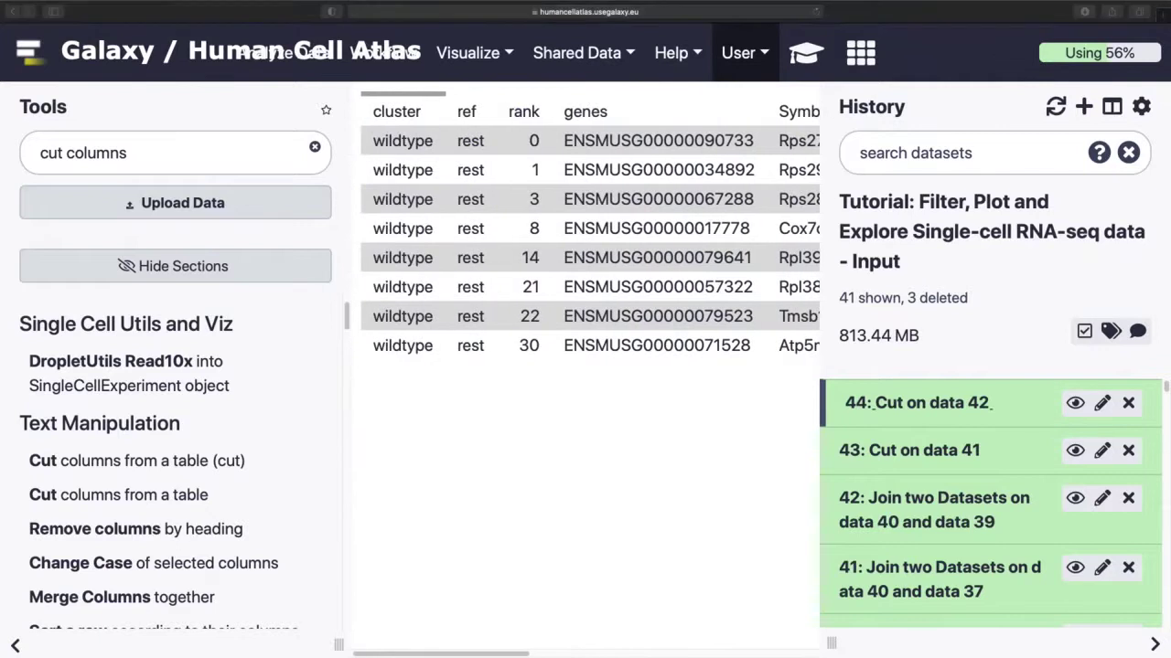
left_click(1102, 403)
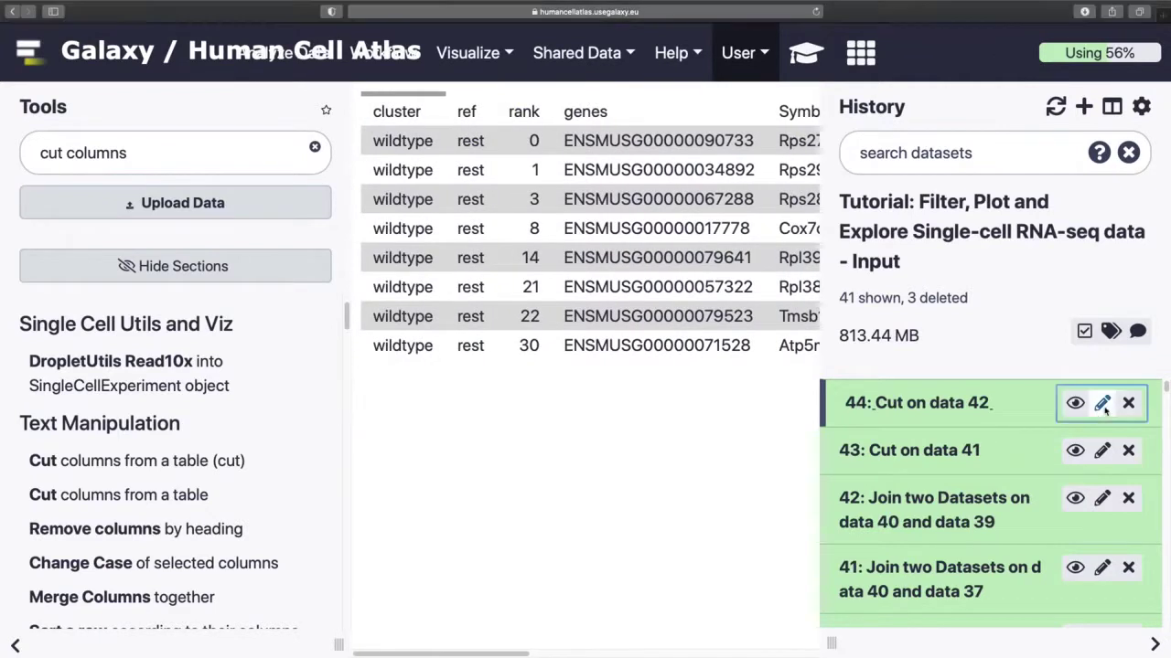
triple_click(548, 378)
key("super+v")
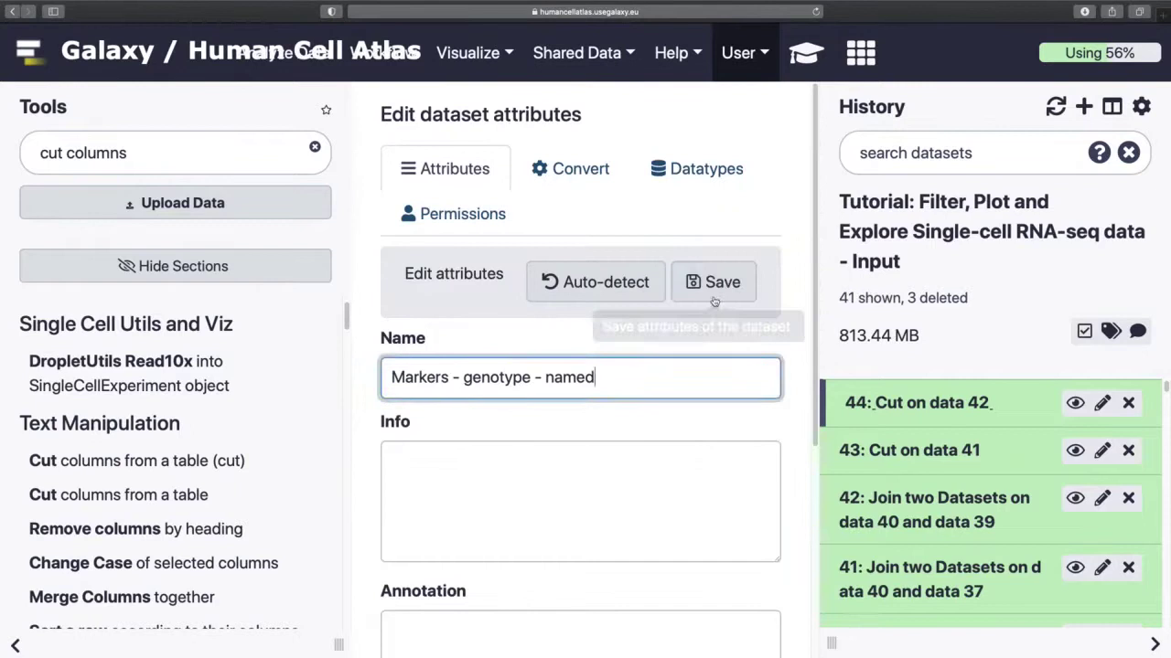
left_click(712, 282)
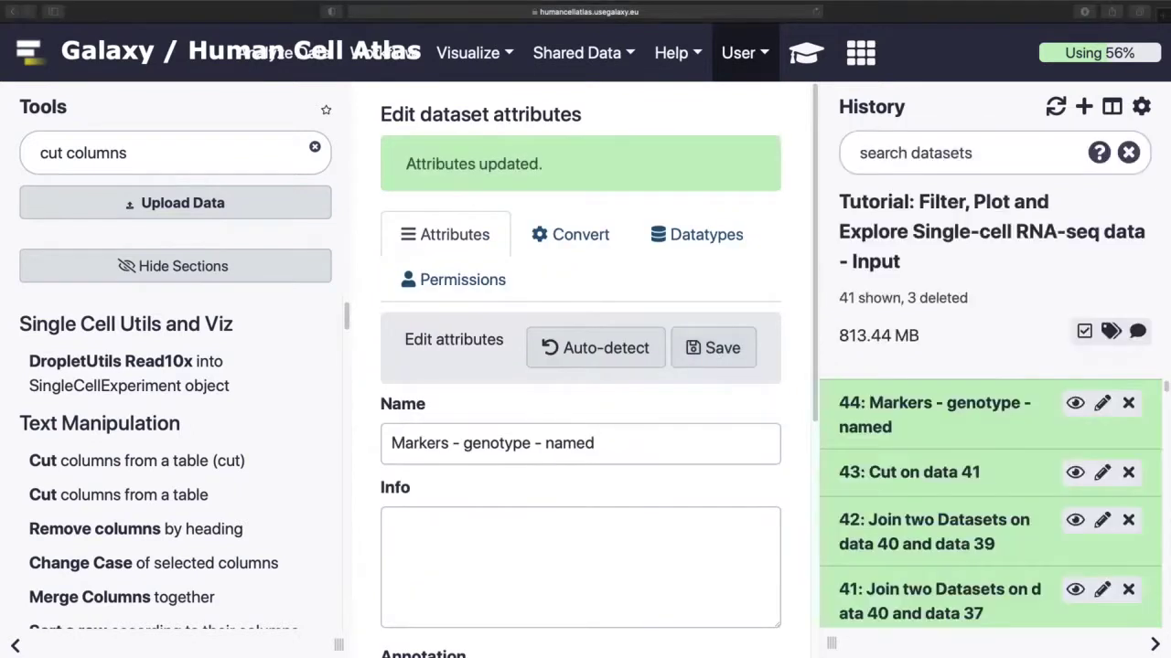
Rename the Cut on data 41 dataset "Markers - cluster" and save its attributes.
left_click(1075, 472)
left_click(1102, 473)
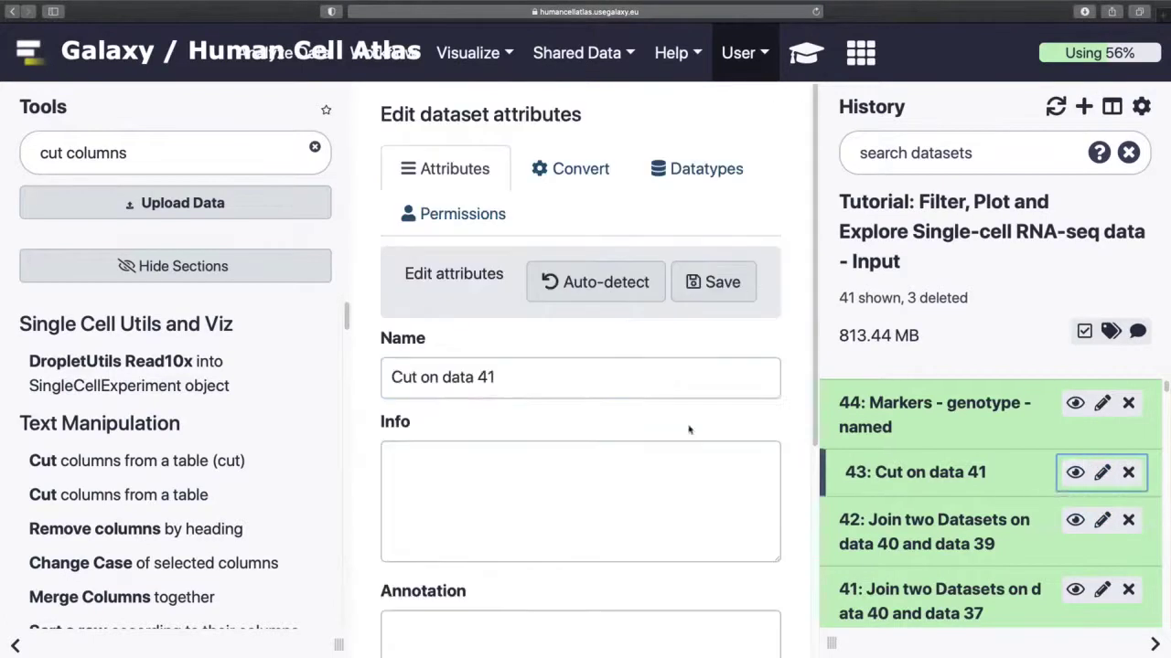
triple_click(519, 366)
type("Markers - cluster")
left_click(714, 282)
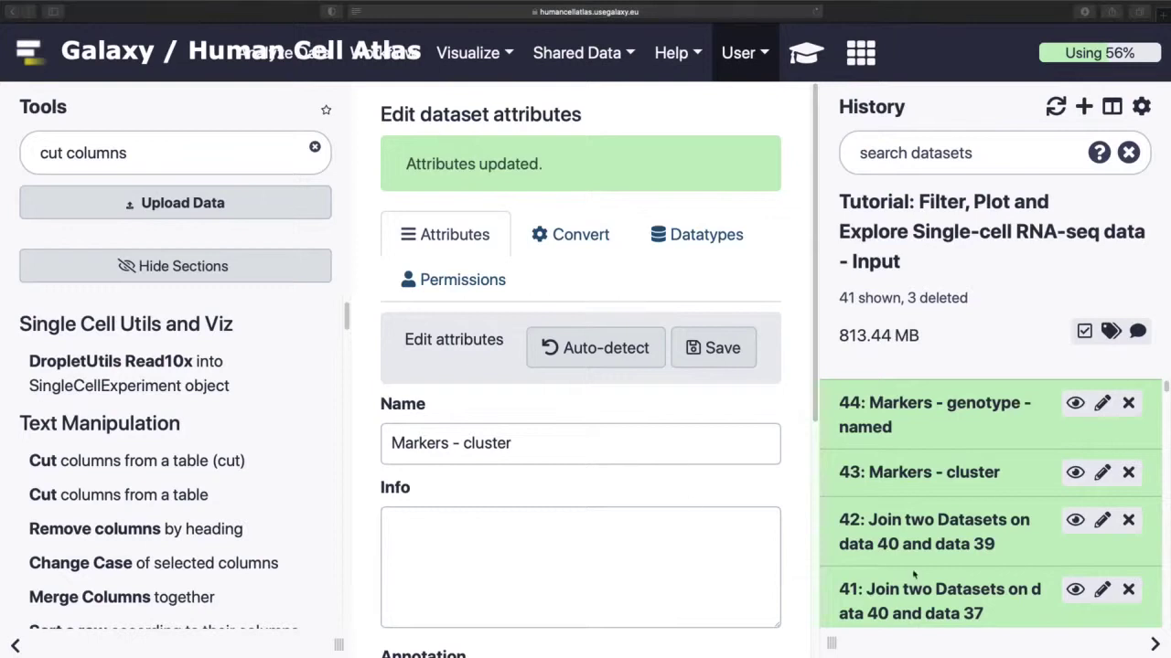
Hide the intermediate datasets 42, 41, 40, 39 and 37 in the history and leave multi-selection mode.
left_click(1083, 332)
scroll(863, 483, "down", 1)
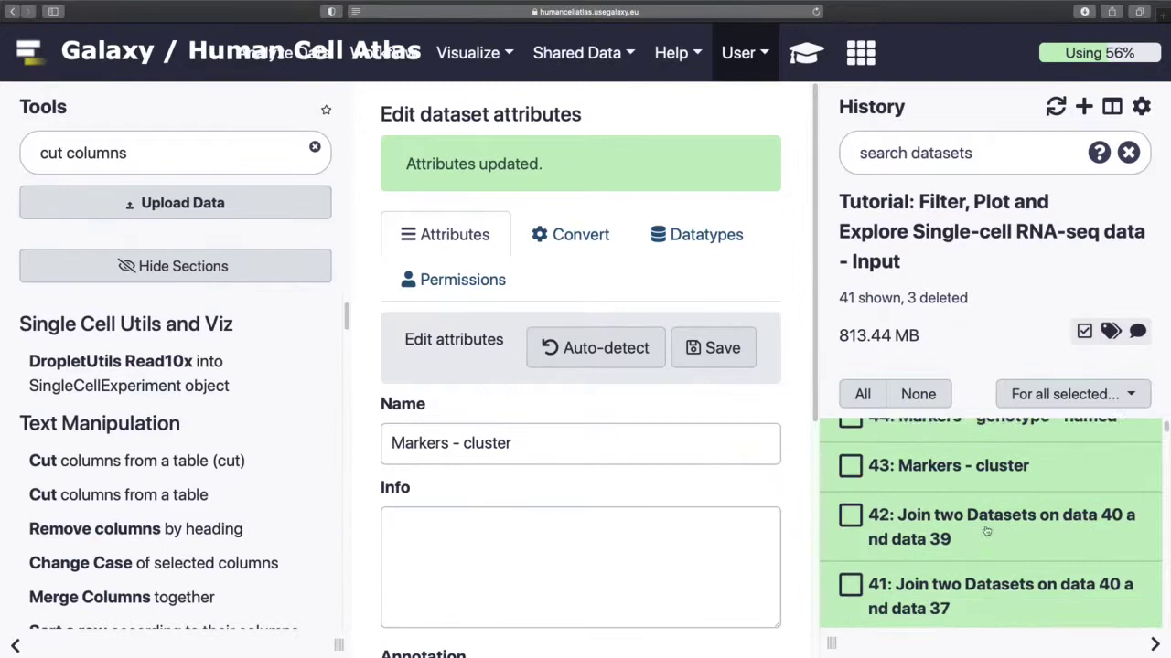
left_click(851, 469)
left_click(850, 539)
scroll(850, 540, "down", 2)
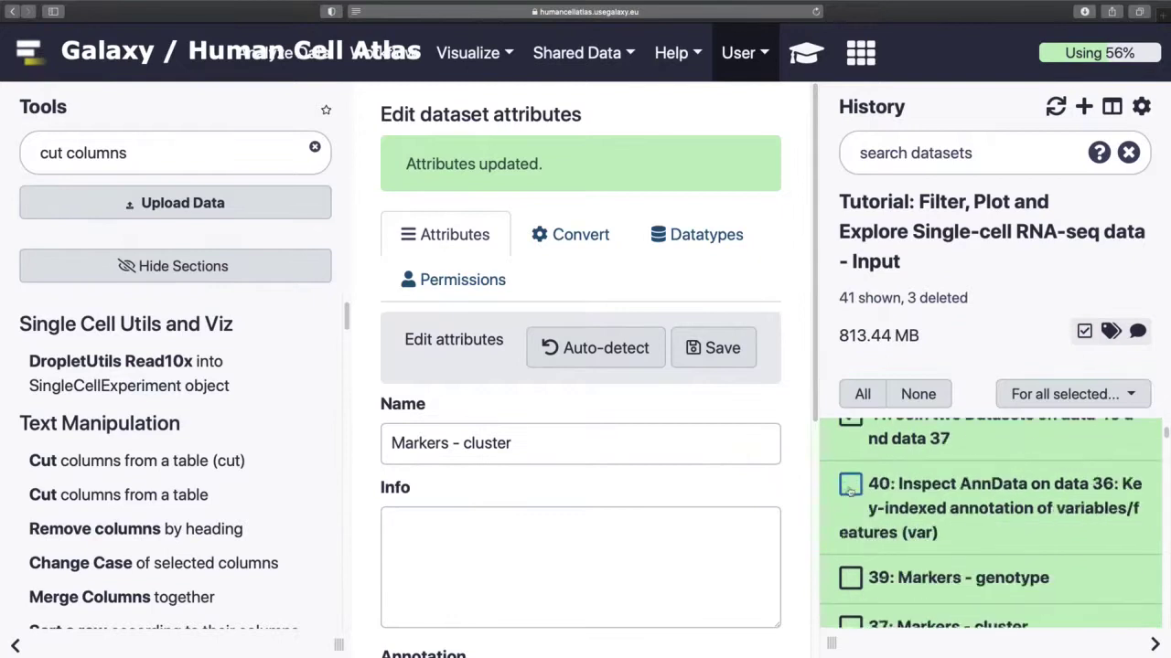
left_click(851, 485)
left_click(850, 578)
scroll(851, 549, "down", 2)
left_click(851, 532)
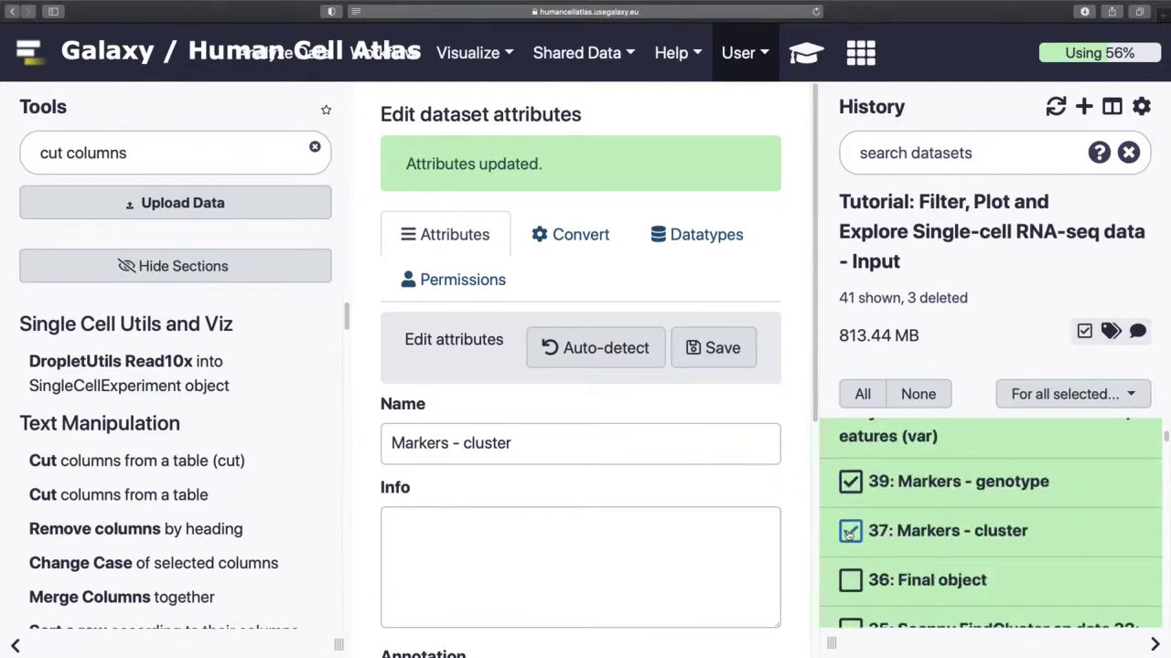
scroll(851, 532, "down", 1)
left_click(1035, 395)
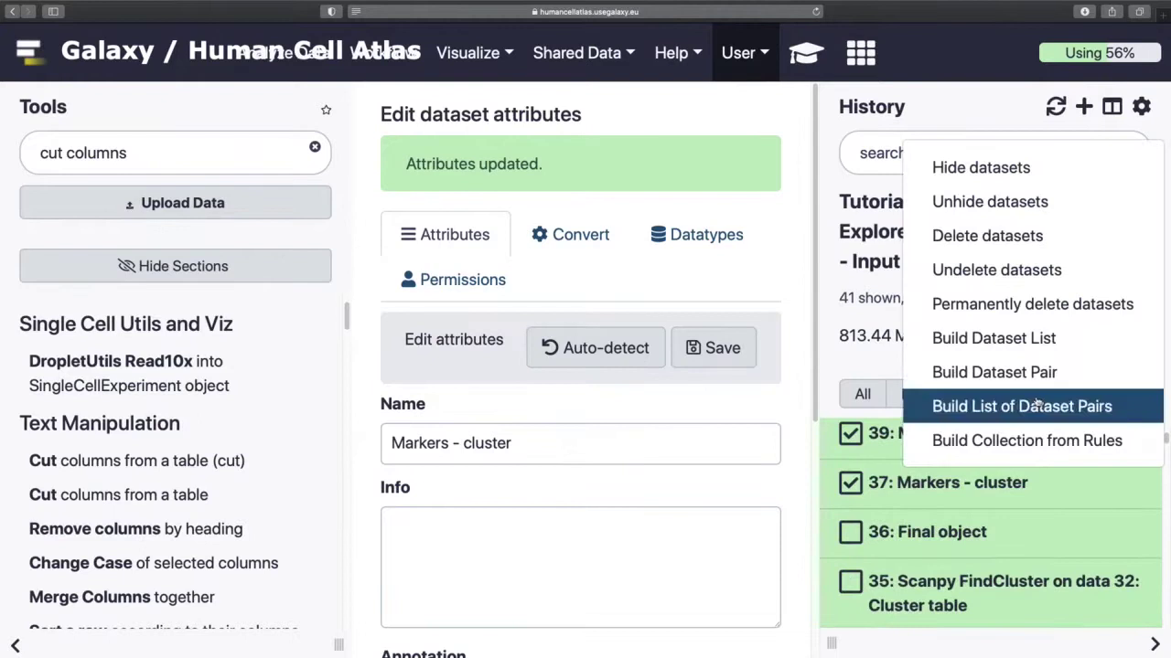
left_click(974, 167)
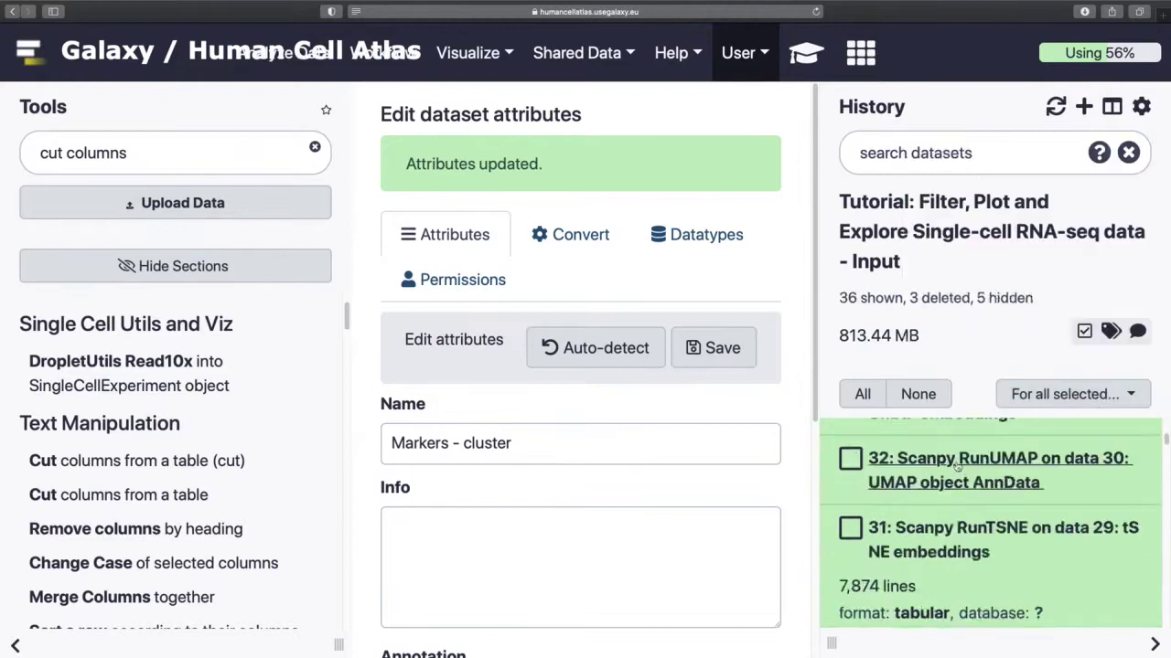
left_click(1083, 331)
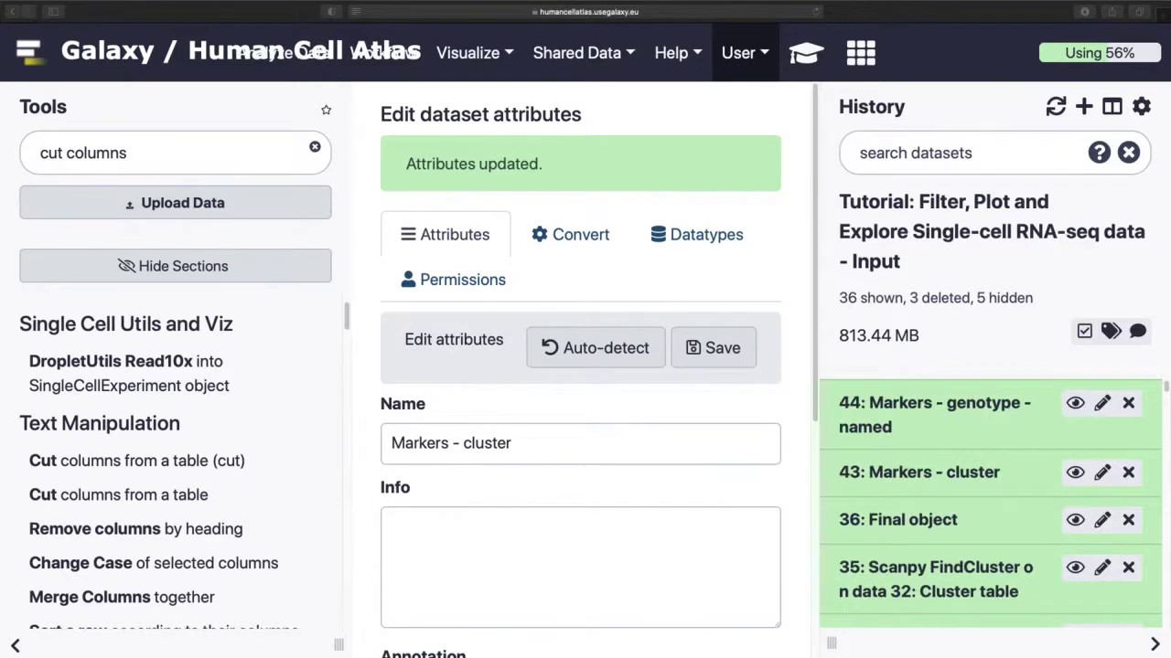
Search the tools for "scanpy embed", hide the section headings and open Scanpy PlotEmbed.
left_click(180, 162)
key("super+a")
type("scanpy emb")
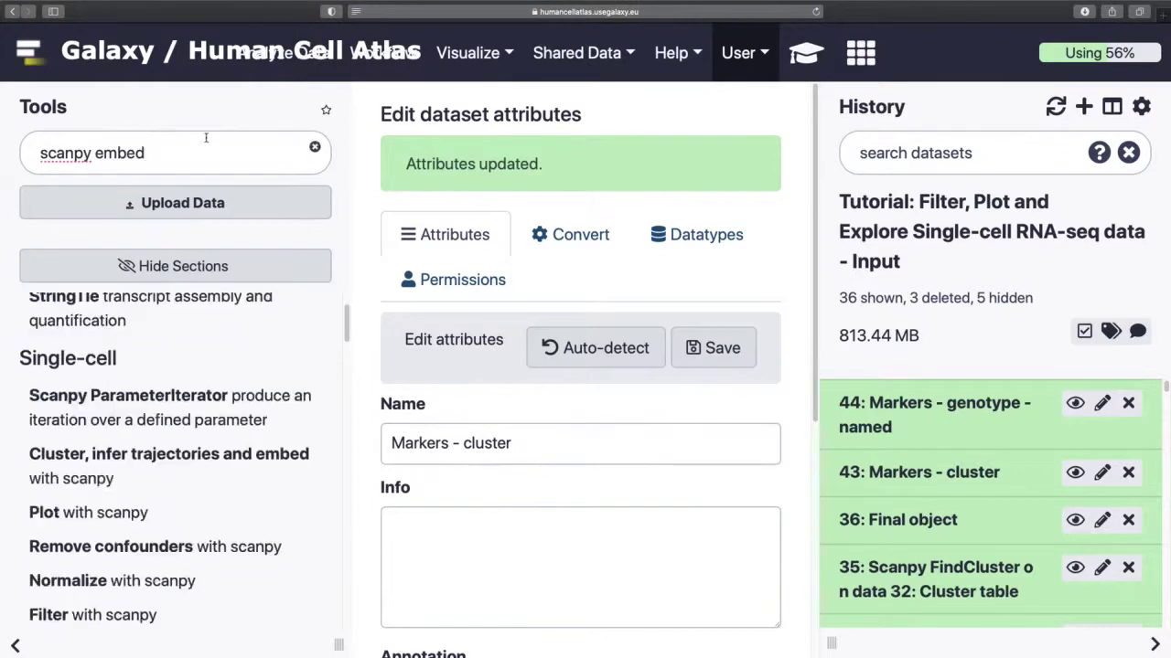
type("ed")
left_click(222, 266)
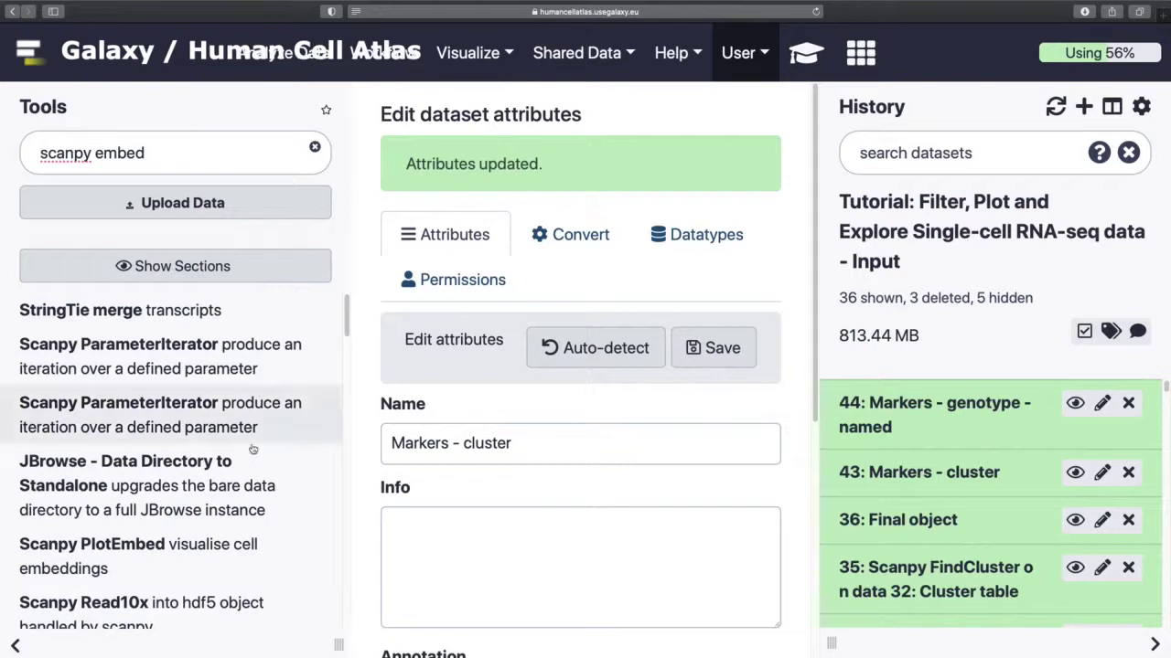
left_click(223, 558)
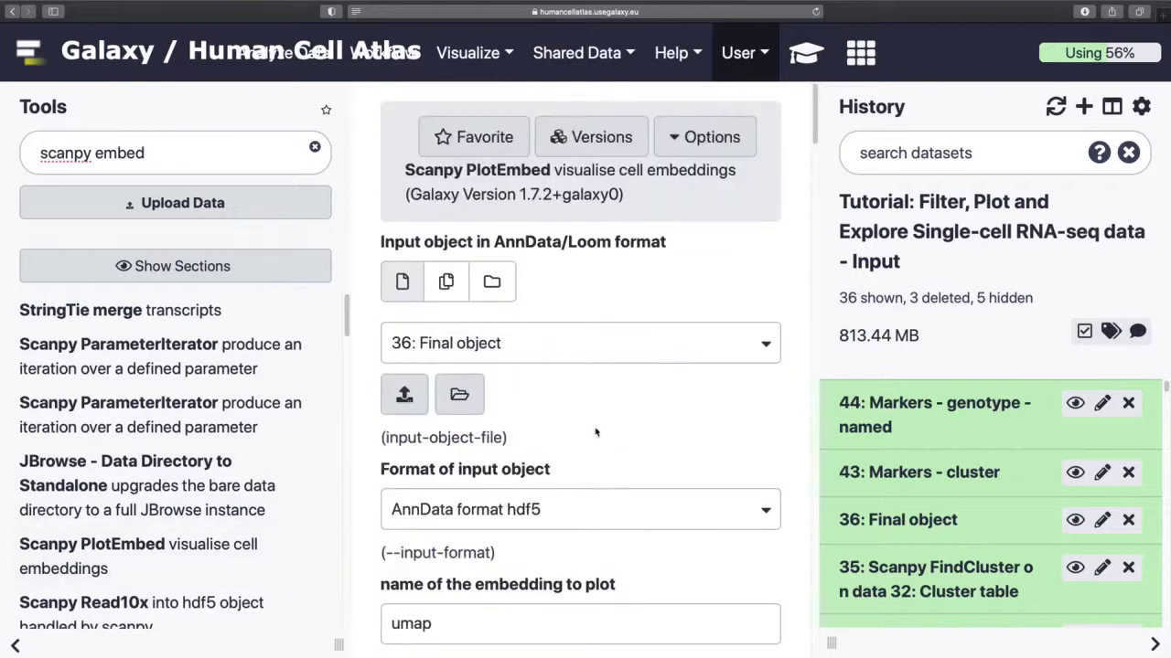
Set the embedding to pca and color by louvain,sex,batch,genotype,Il2ra,Cd8b1,Cd8a,Cd4,Itm2a,Aif1,Hba-a1,log1p_total_counts.
scroll(596, 433, "down", 4)
left_click_drag(464, 418, 356, 421)
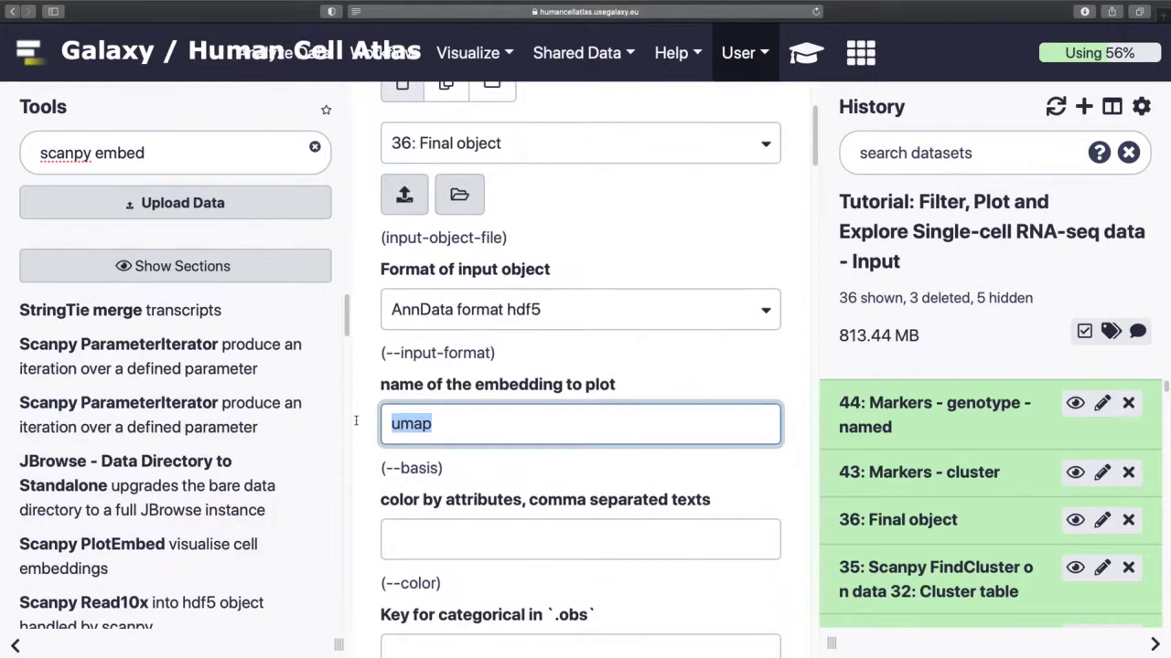
type("pca")
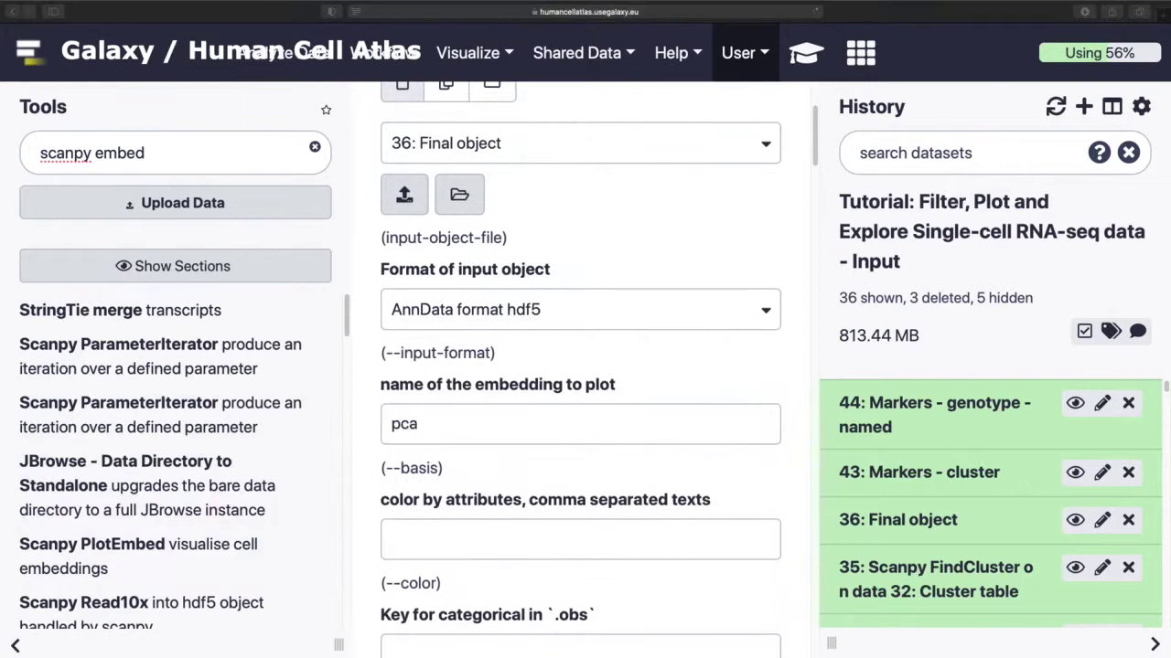
left_click(457, 538)
key("ctrl+v")
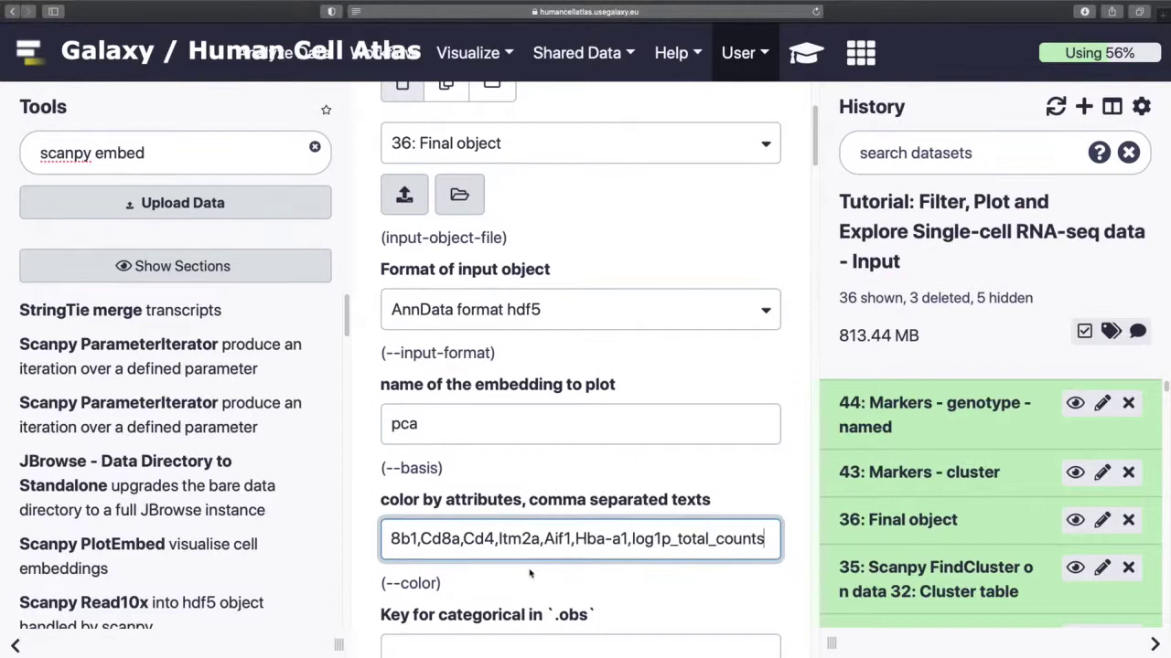
Set the field for gene symbols to Symbol, leaving the key for categorical empty.
key("Tab")
key("Tab")
type("Symb")
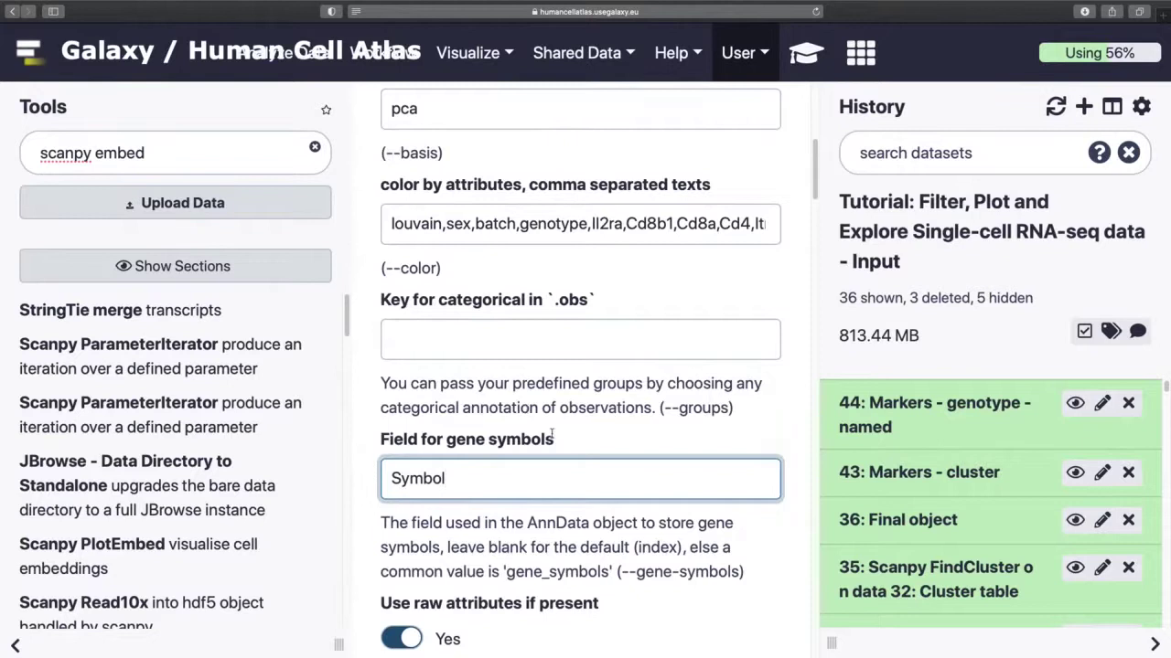
type("ol")
scroll(553, 437, "down", 10)
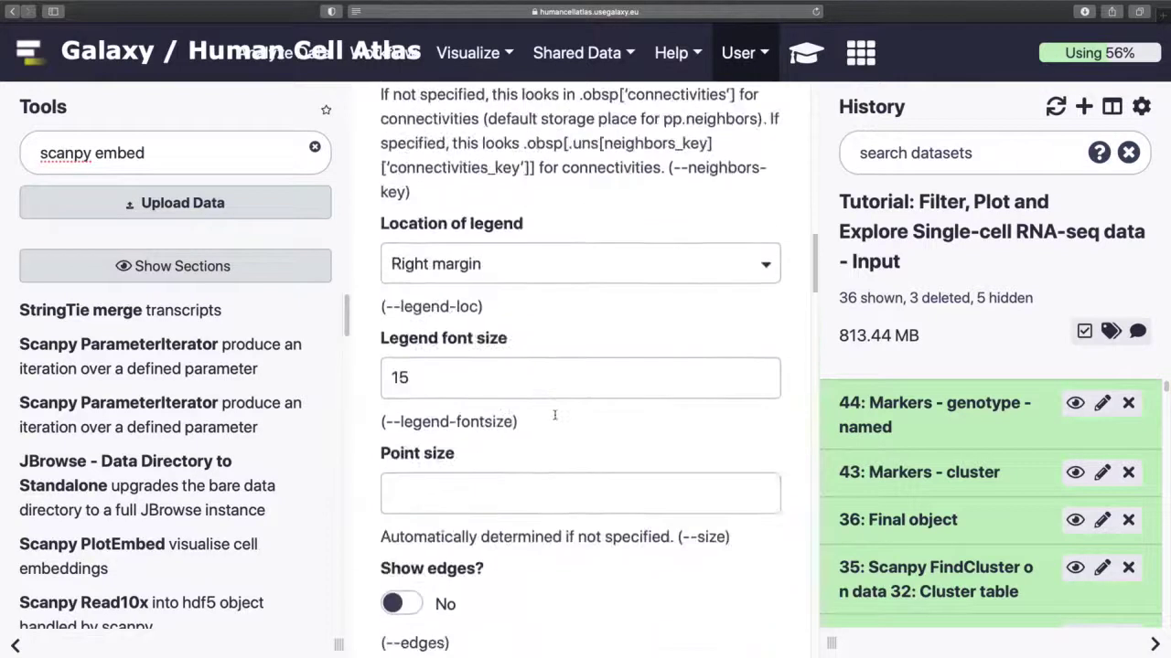
Run Scanpy PlotEmbed for the pca embedding, leaving the remaining legend, edge and figure options at their defaults.
scroll(554, 415, "down", 15)
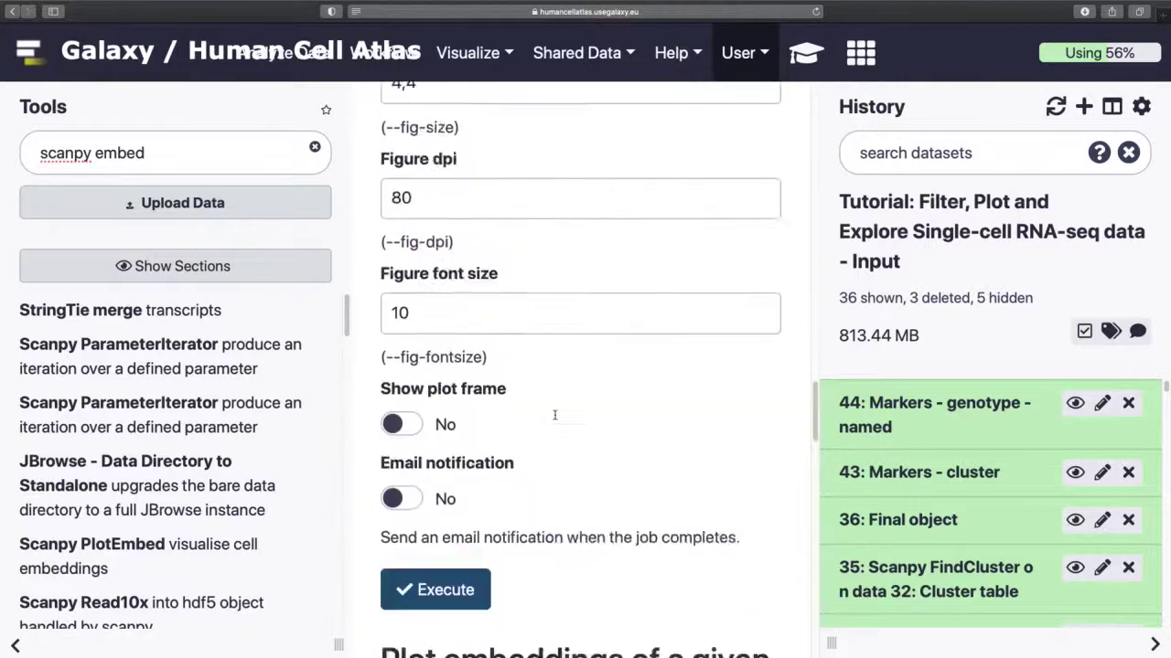
scroll(554, 415, "down", 3)
left_click(437, 378)
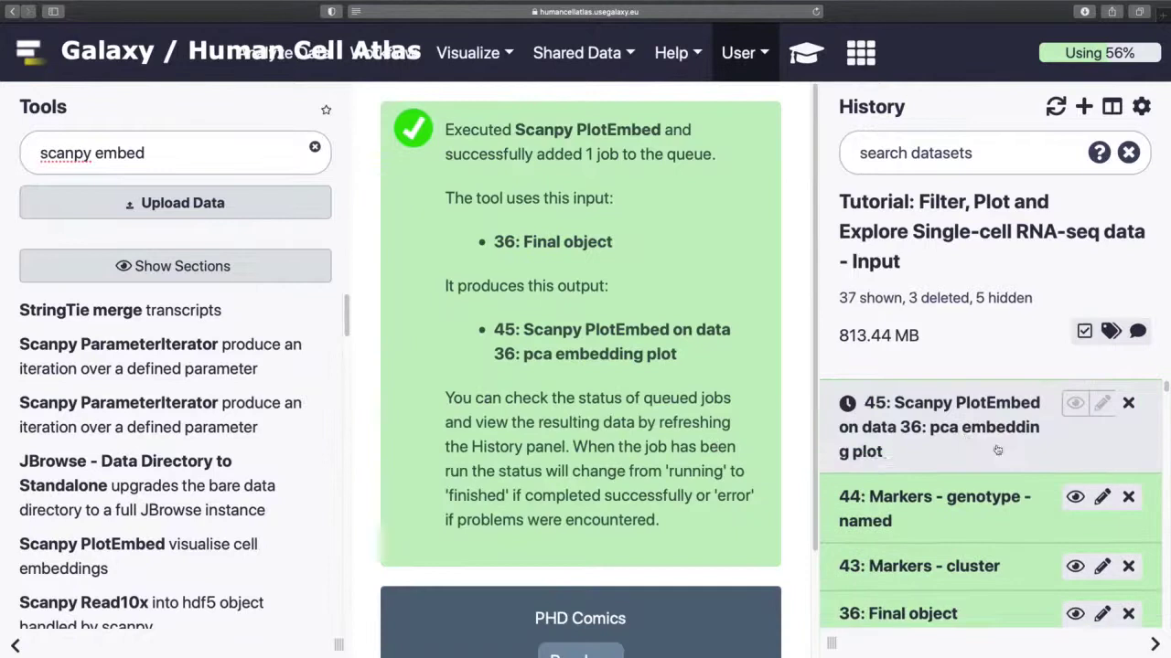
Rerun the pca PlotEmbed job with the name of the embedding changed to tsne and all other parameters kept.
left_click(997, 450)
left_click(880, 545)
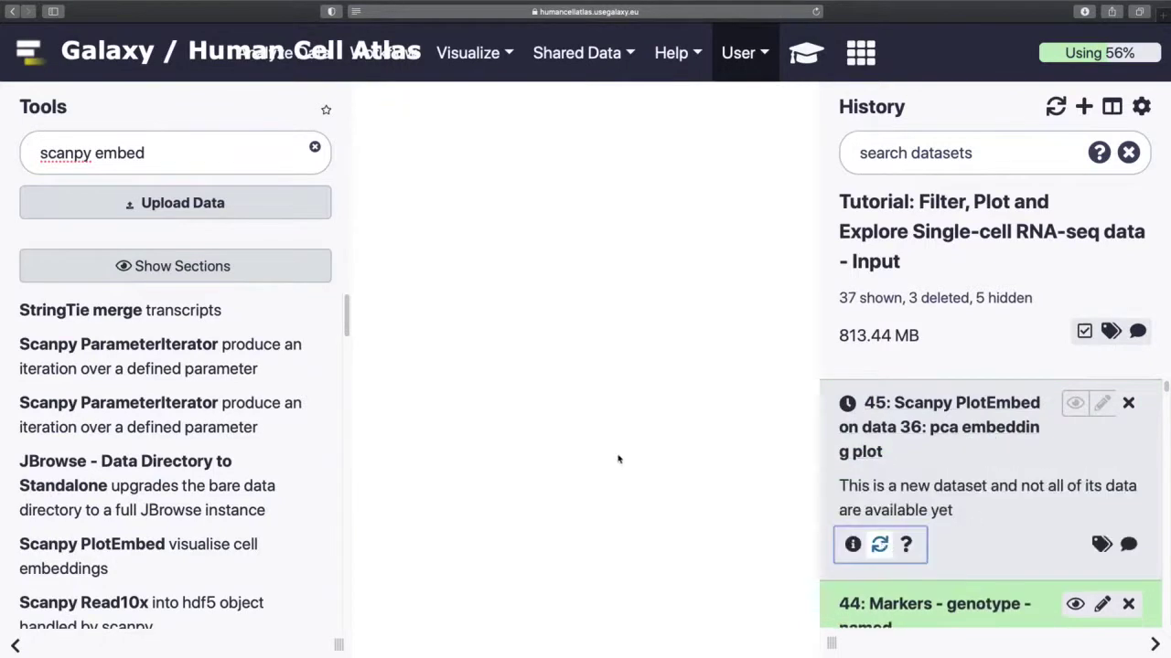
scroll(619, 459, "down", 5)
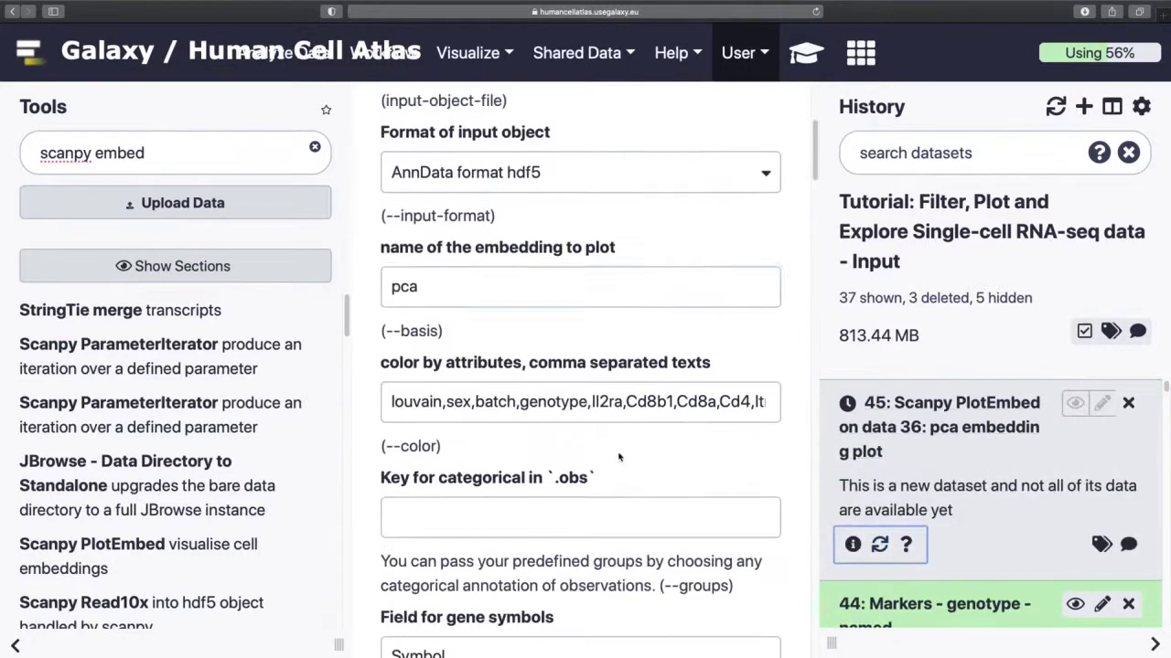
double_click(424, 300)
type("tsne")
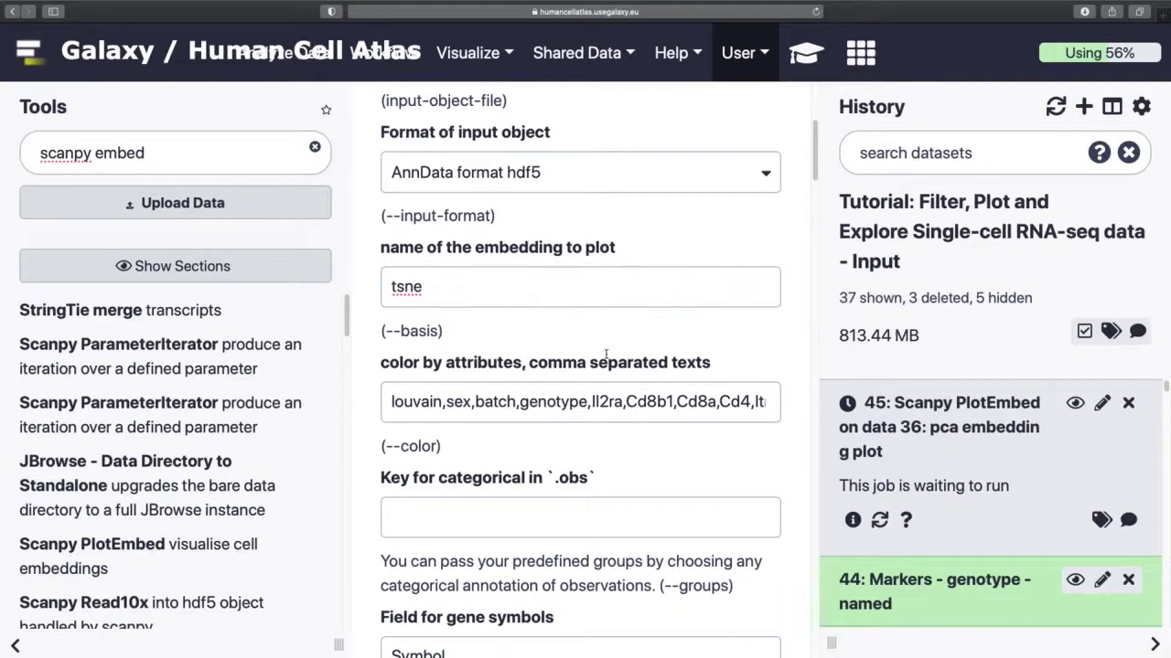
scroll(611, 411, "down", 15)
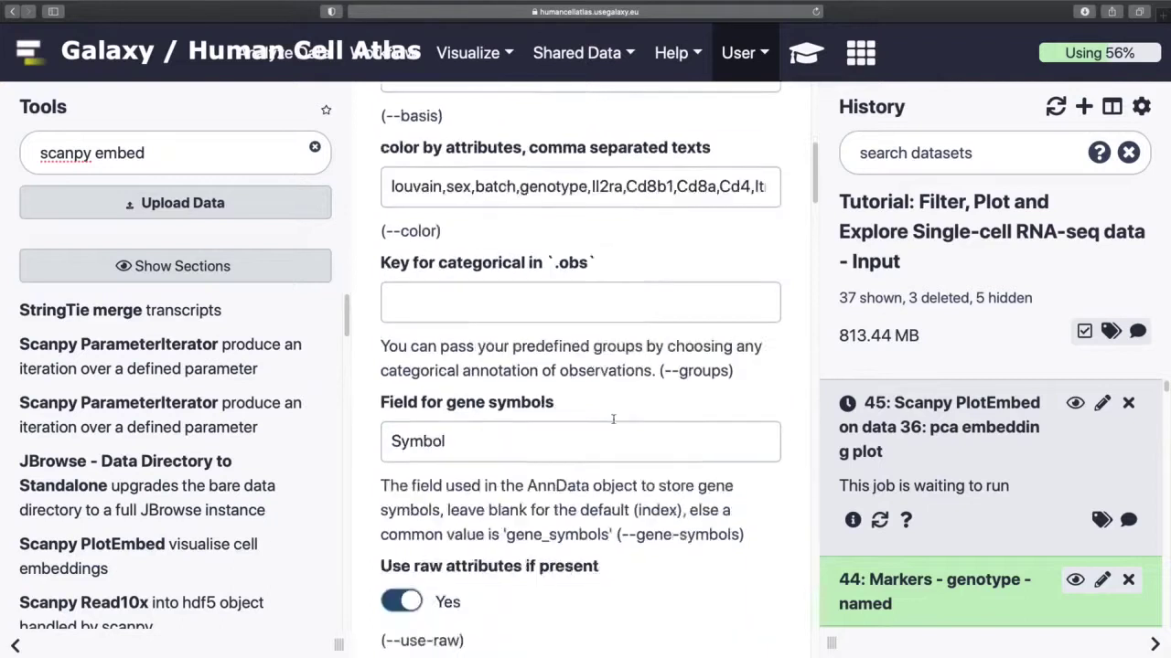
scroll(612, 418, "down", 10)
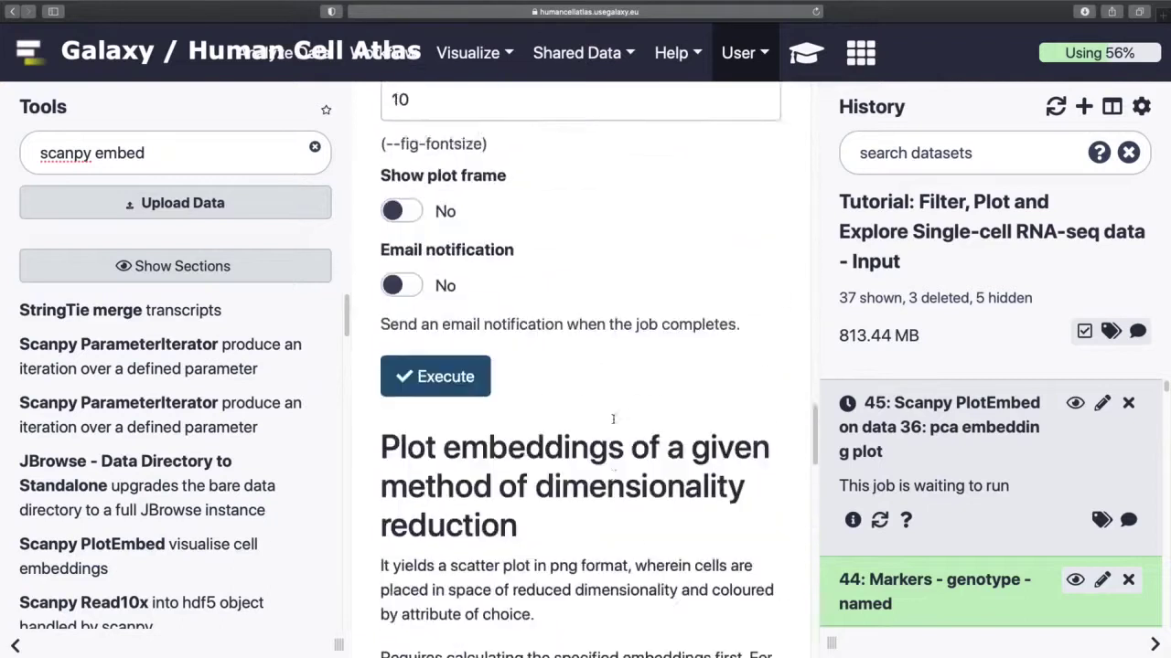
left_click(430, 320)
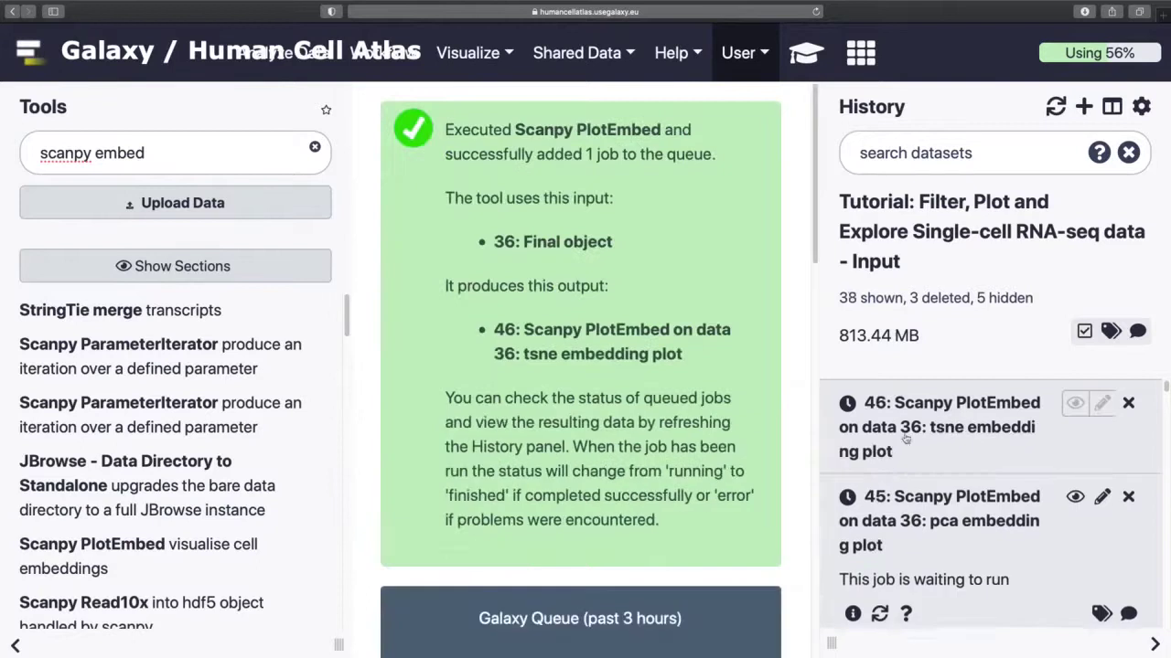
Reload the tsne PlotEmbed job's settings and set the name of the embedding to umap.
left_click(879, 544)
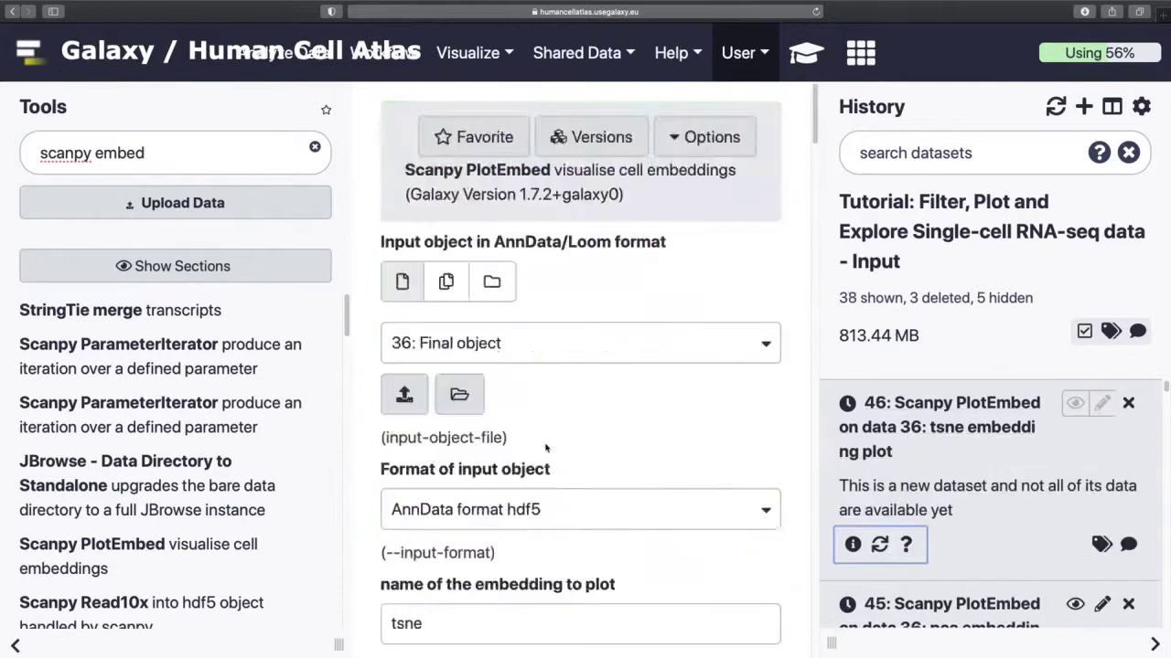
scroll(578, 450, "down", 4)
scroll(607, 515, "up", 1)
left_click_drag(473, 412, 383, 423)
type("umap")
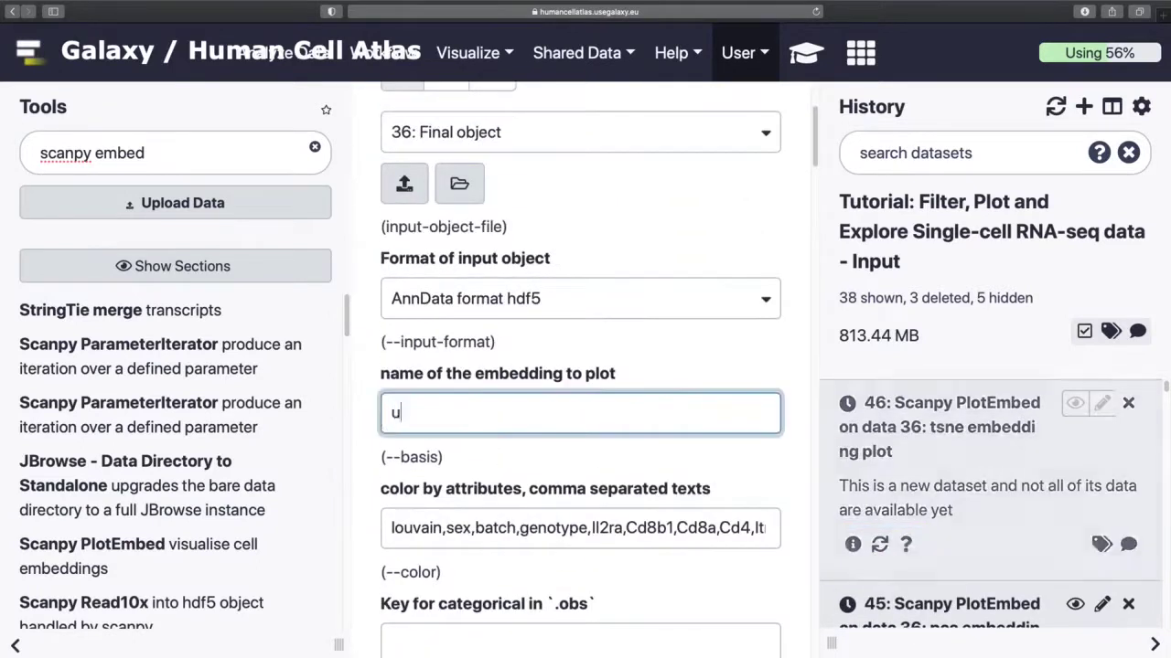
left_click(651, 482)
left_click(387, 412)
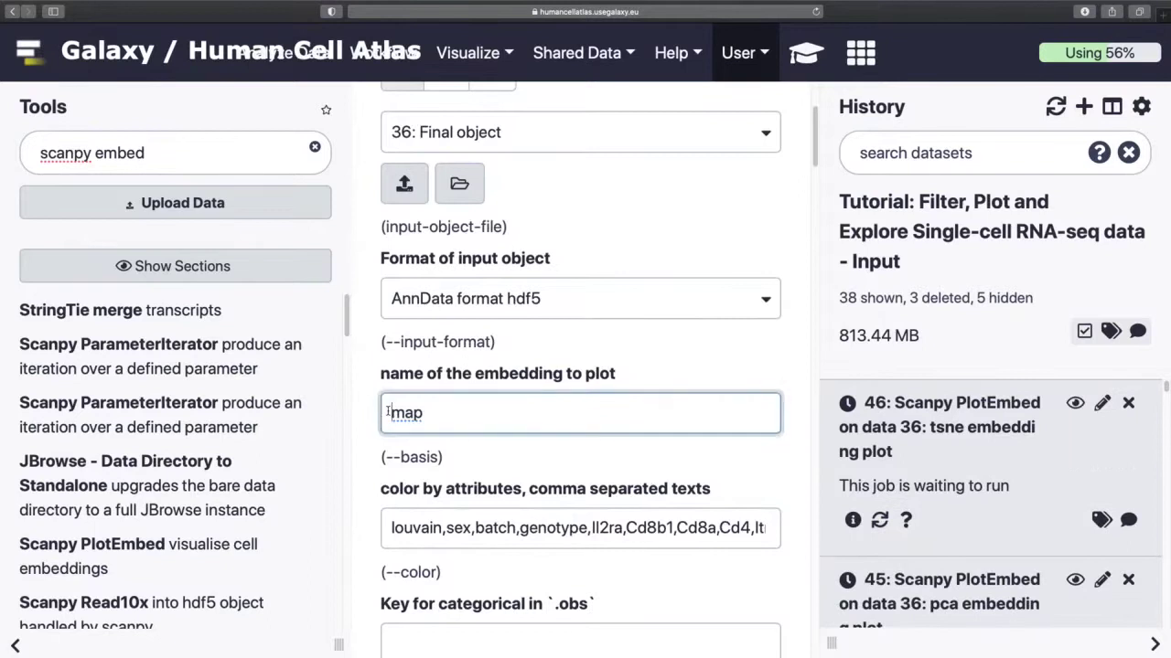
type("u")
double_click(388, 412)
type("umap")
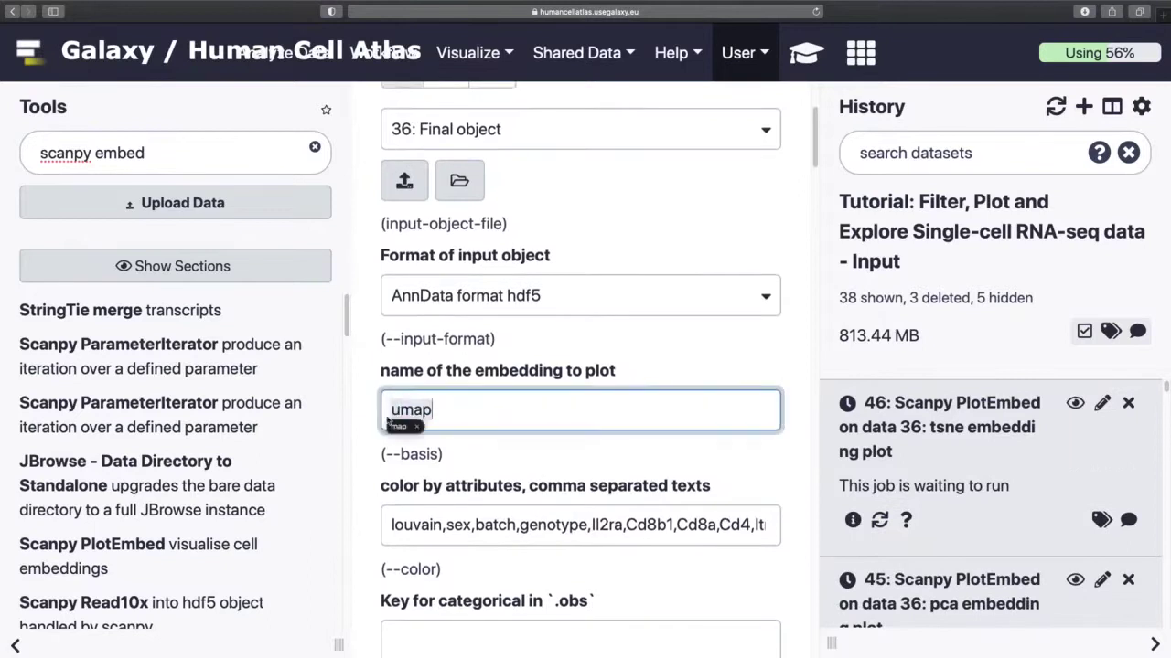
left_click(490, 459)
left_click(390, 408)
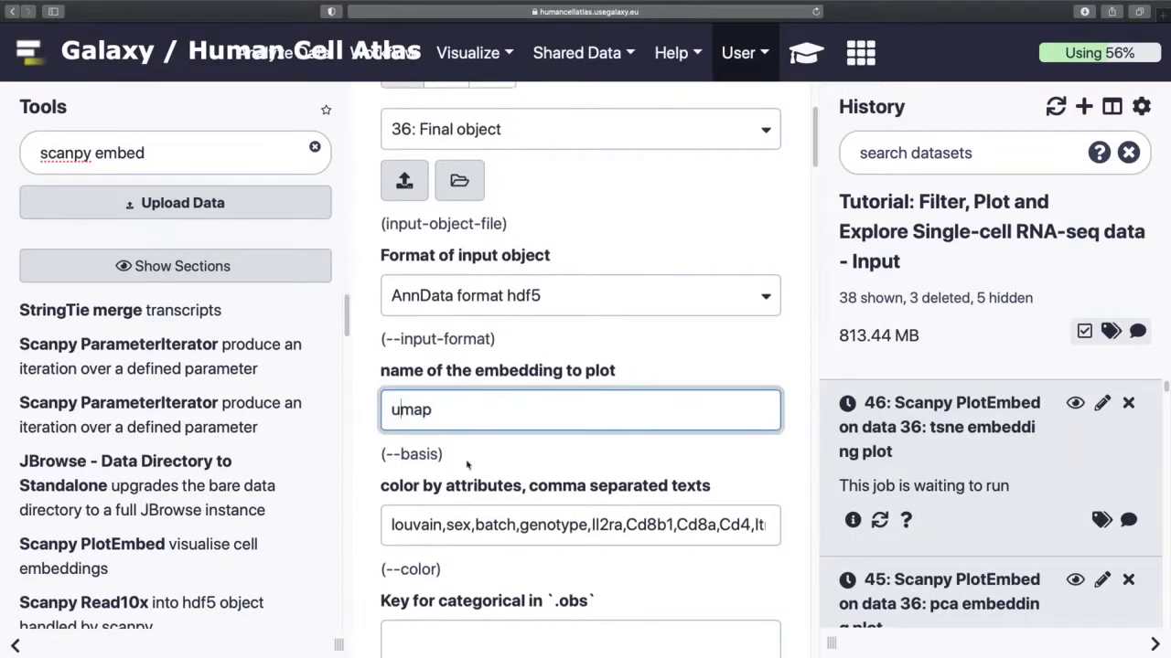
type("u")
left_click(539, 469)
Run Scanpy PlotEmbed for the umap embedding with the same coloring attributes.
scroll(539, 466, "down", 15)
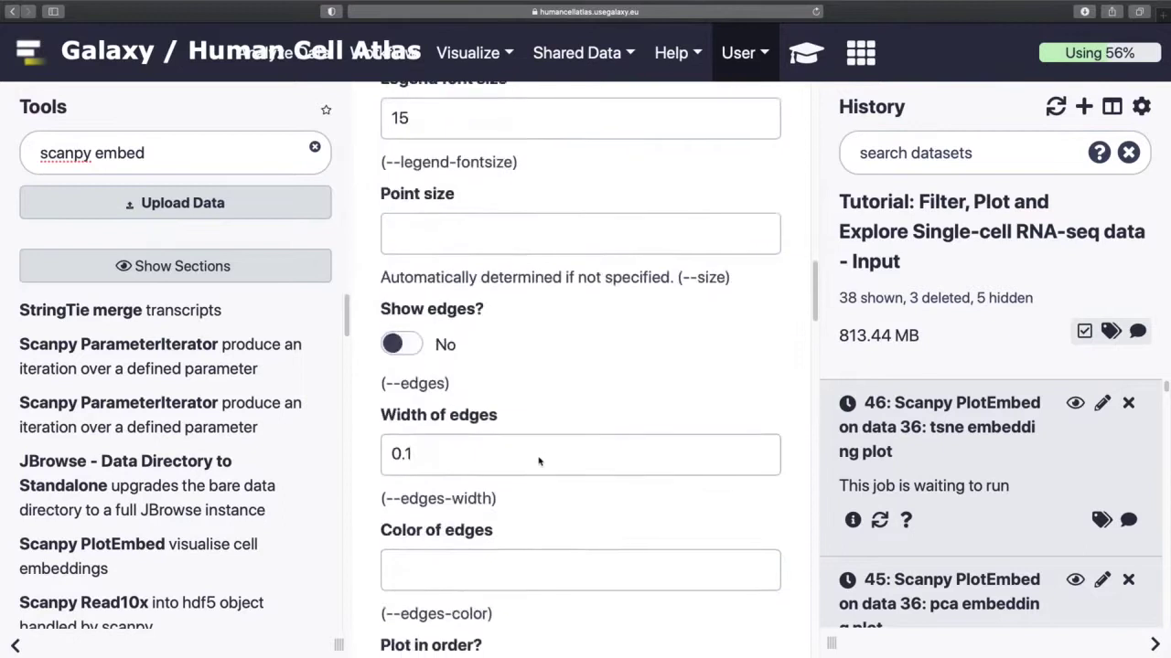
scroll(540, 462, "down", 15)
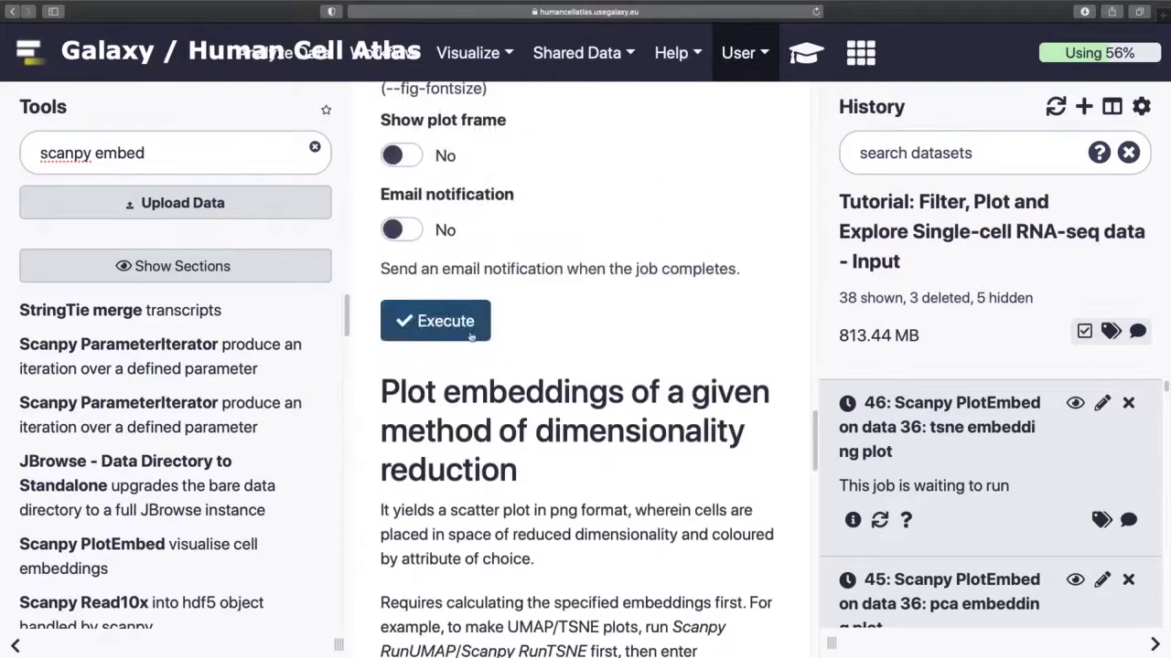
left_click(470, 335)
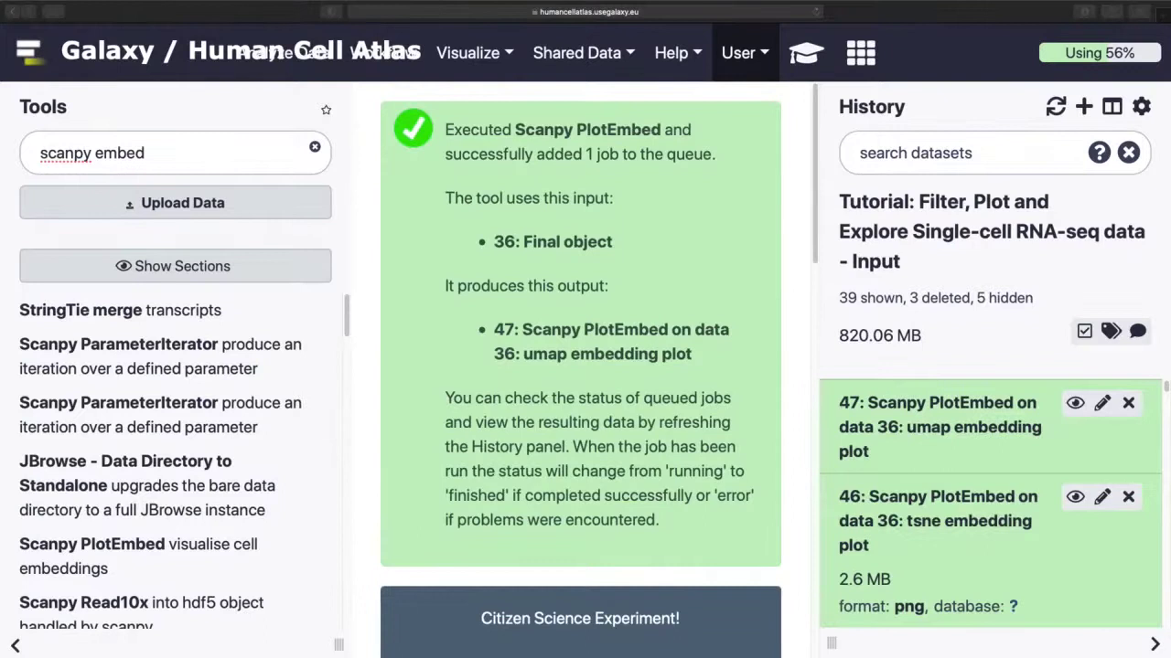
View the umap embedding plot and examine its panels from louvain across to genotype.
left_click(1074, 402)
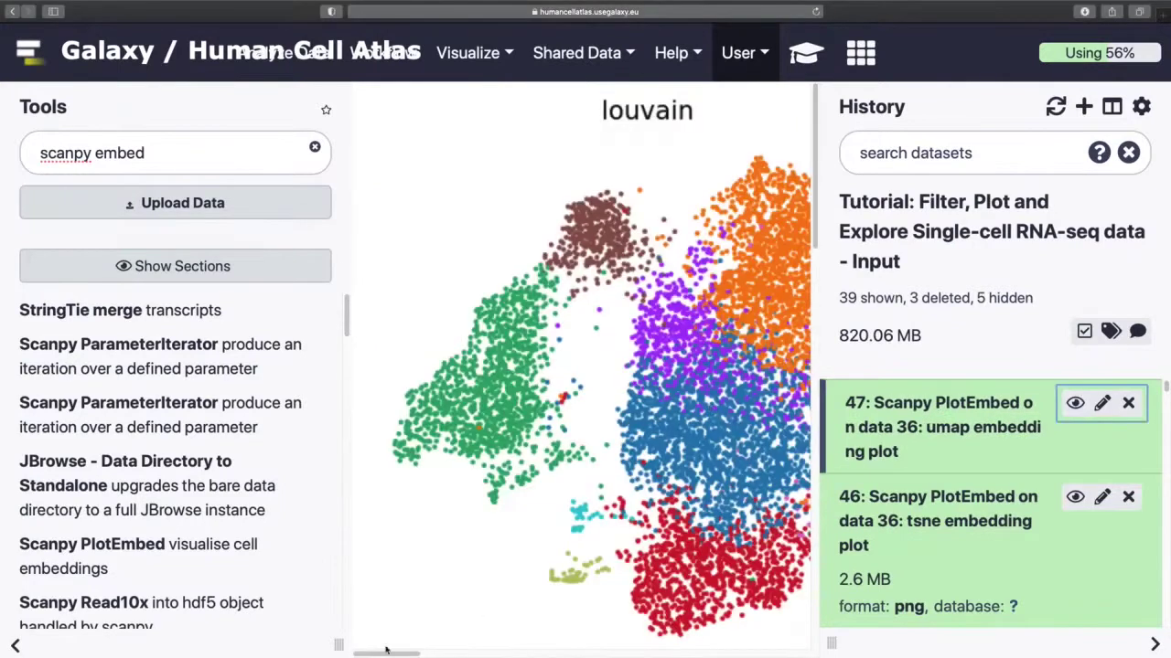
left_click_drag(386, 651, 808, 645)
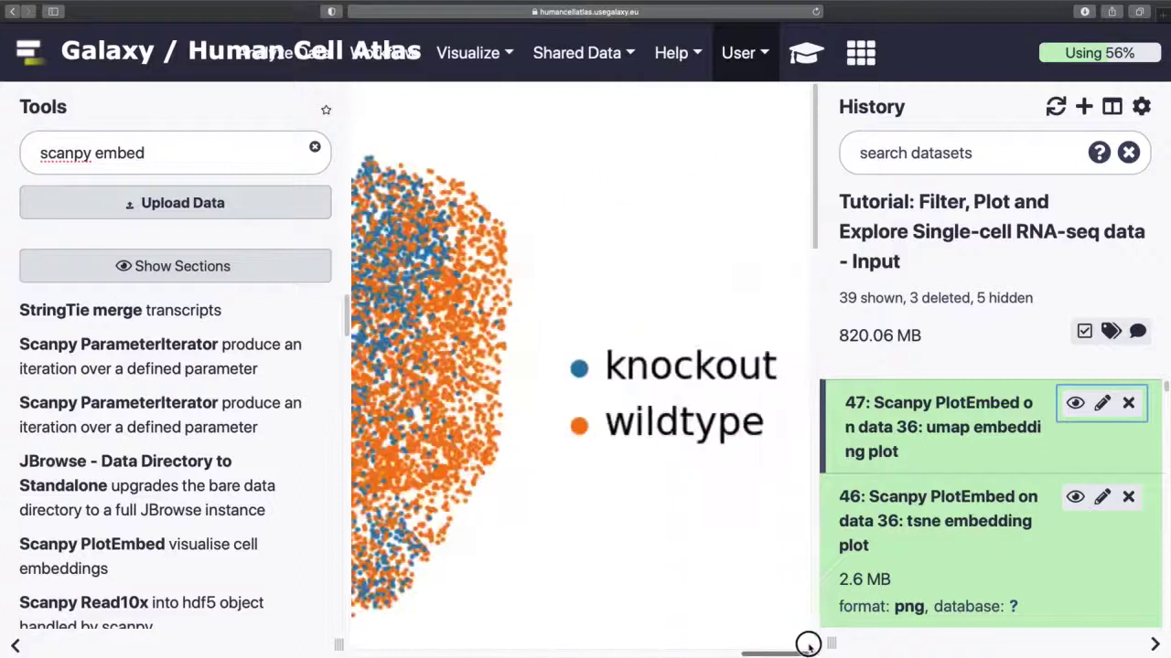
scroll(551, 327, "left", 10)
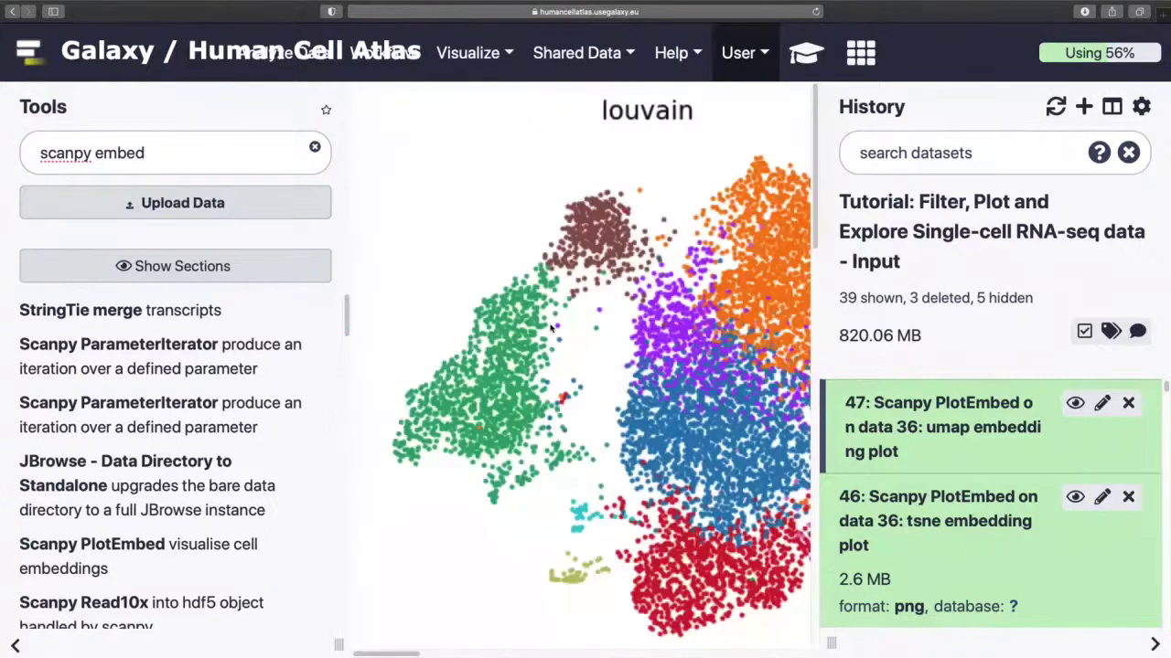
Zoom the page out to compare the umap panels for clusters, sex, batch and marker genes, and return to a readable magnification.
key("super+minus")
key("super+minus")
key("super+minus")
key("super+minus")
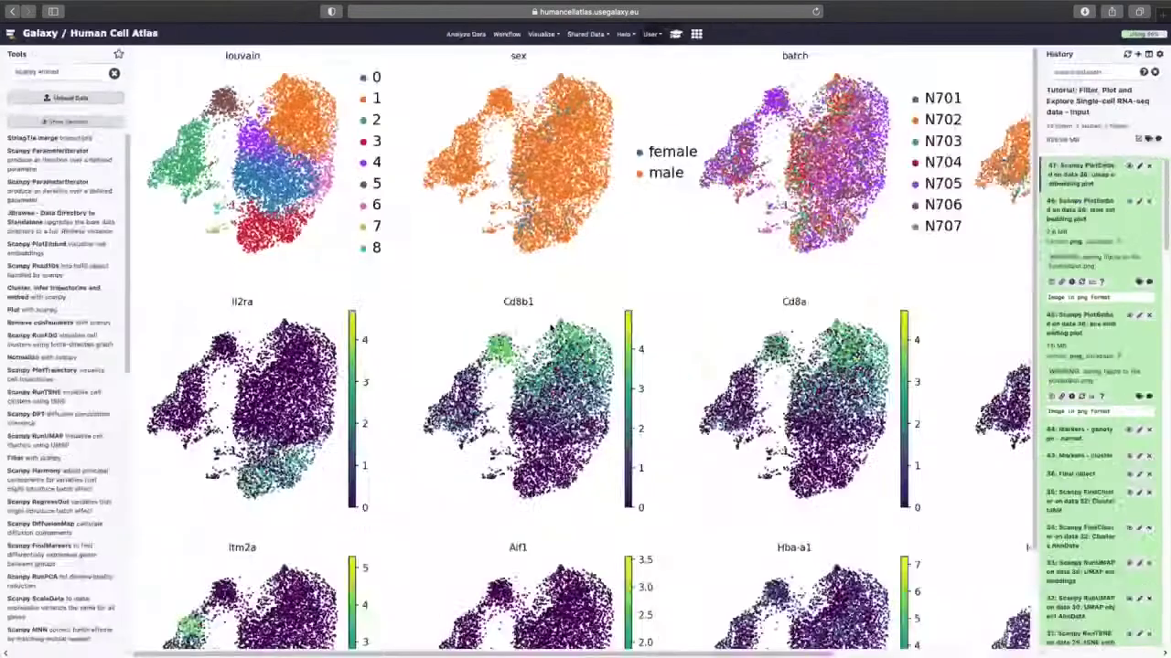
key("super+minus")
key("super+plus")
key("super+plus")
key("super+plus")
key("super+plus")
key("super+plus")
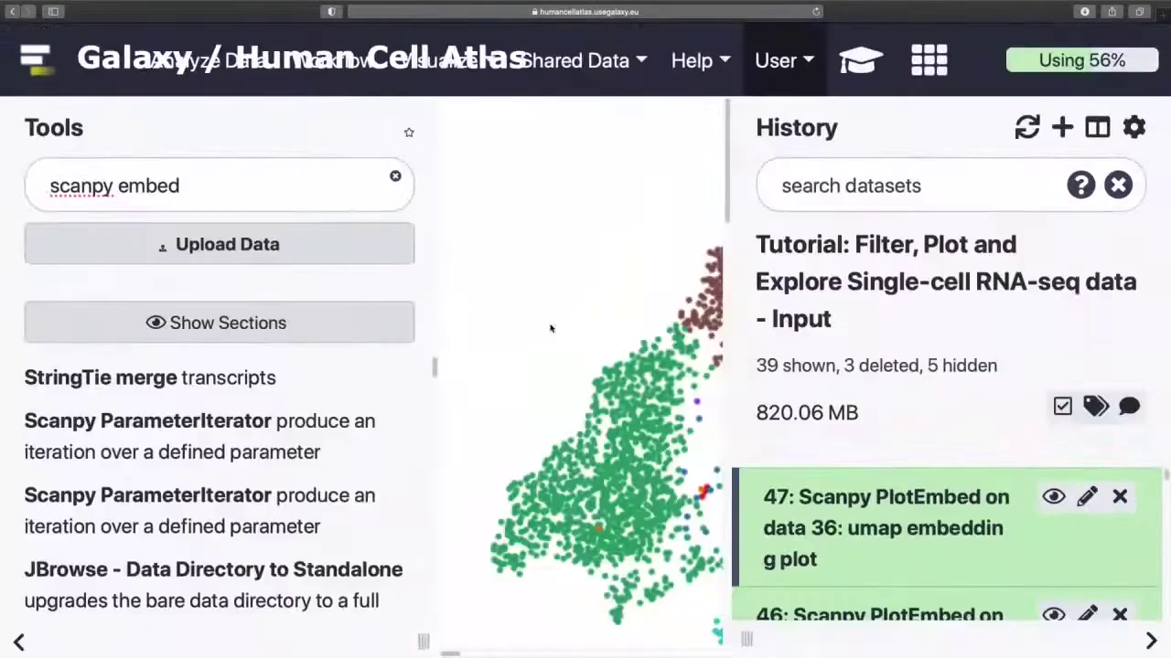
key("super+minus")
key("super+minus")
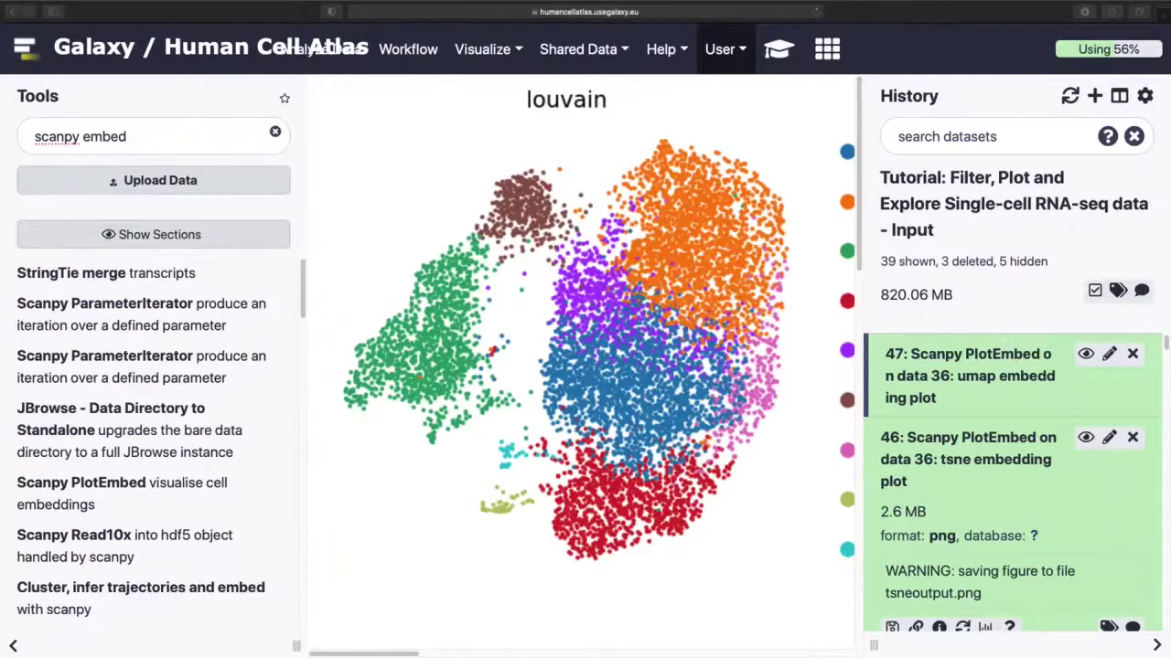
Collapse the plot datasets in the history, and find and open the Manipulate AnnData tool by searching "manipulate anndata".
left_click(969, 461)
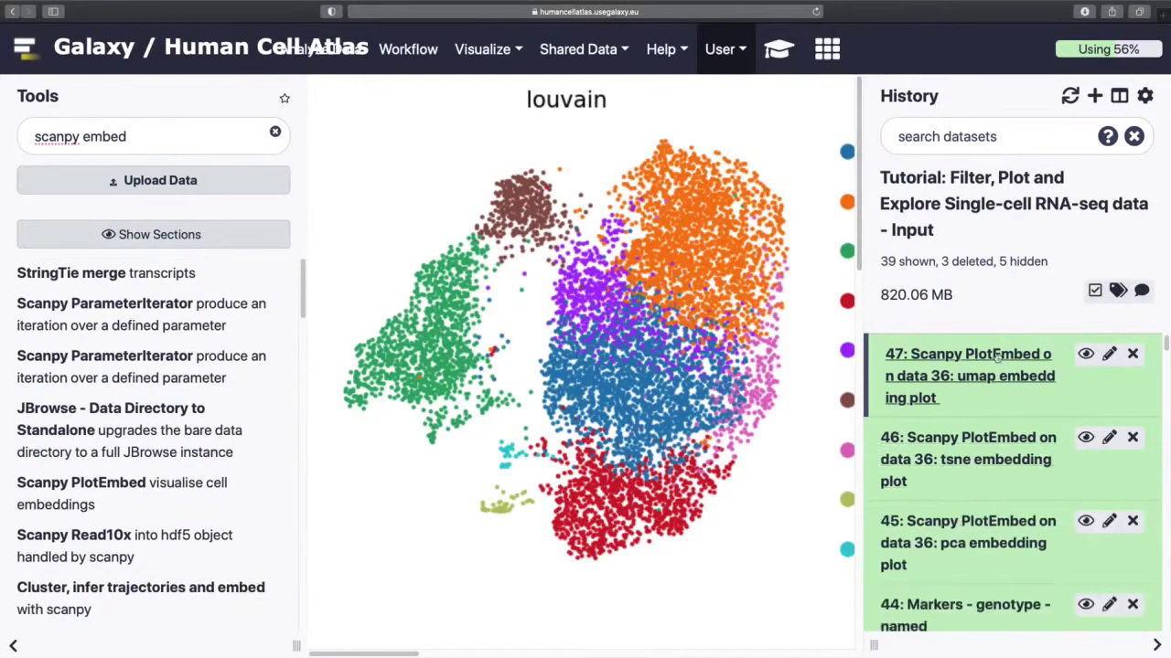
triple_click(179, 135)
type("manipula")
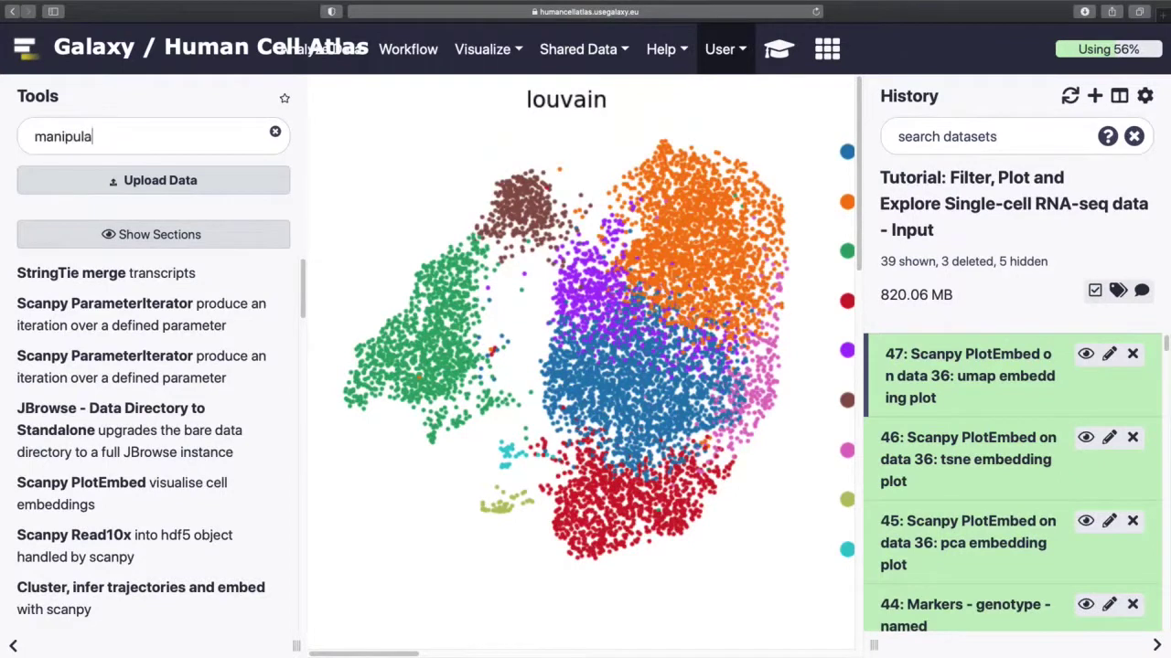
type("te anndata")
left_click(209, 277)
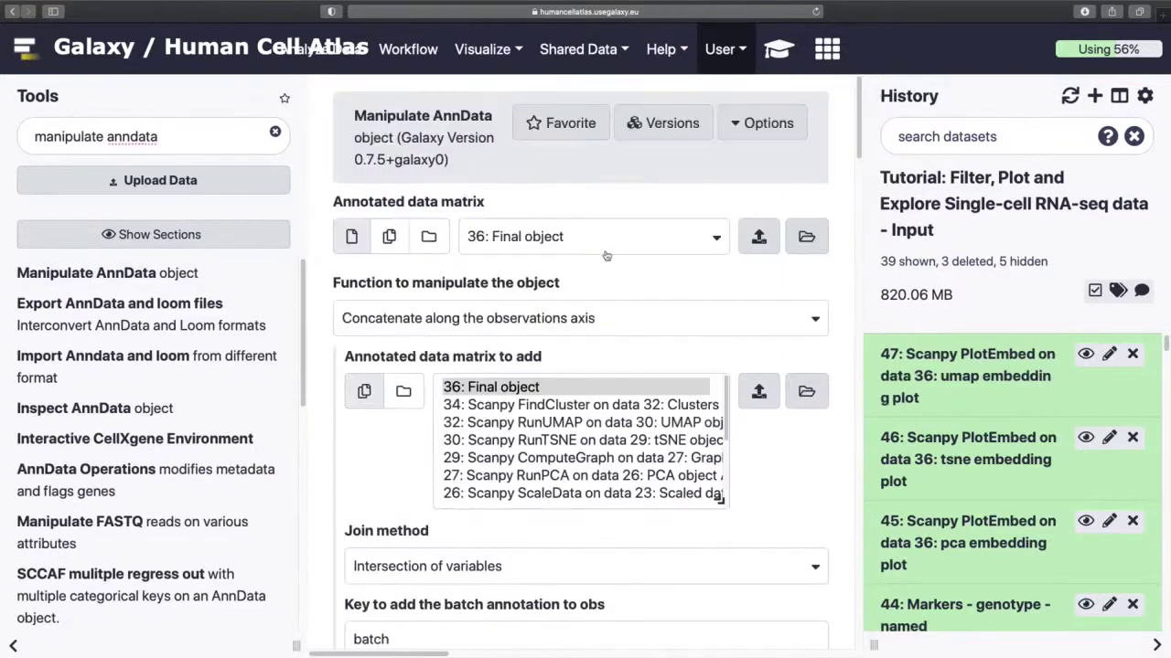
Choose Rename categories of annotation for the Final object and enter the new categories DP-M1,DP-M2,T-mat,DN,DP-M3,DP-L,DP-M4,RBC,Macrophages.
left_click(580, 327)
left_click(519, 476)
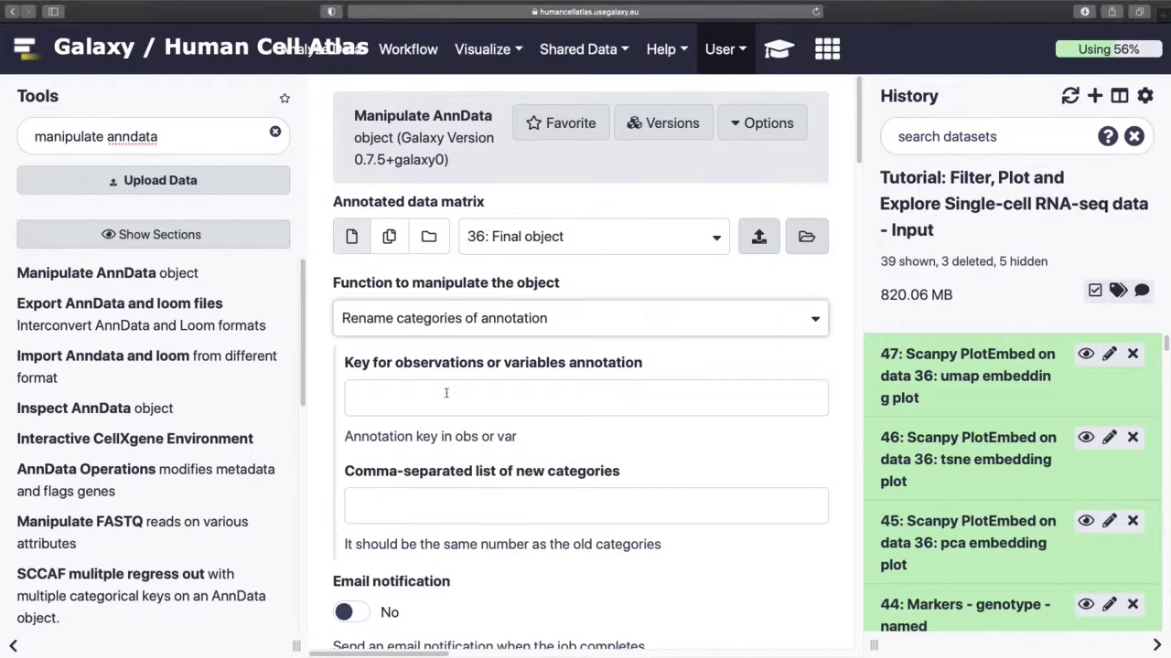
left_click(446, 498)
type("DP-M1,DP-M2,T-mat,DN,DP-M3,DP-L,DP-M4,RBC,Macrophages")
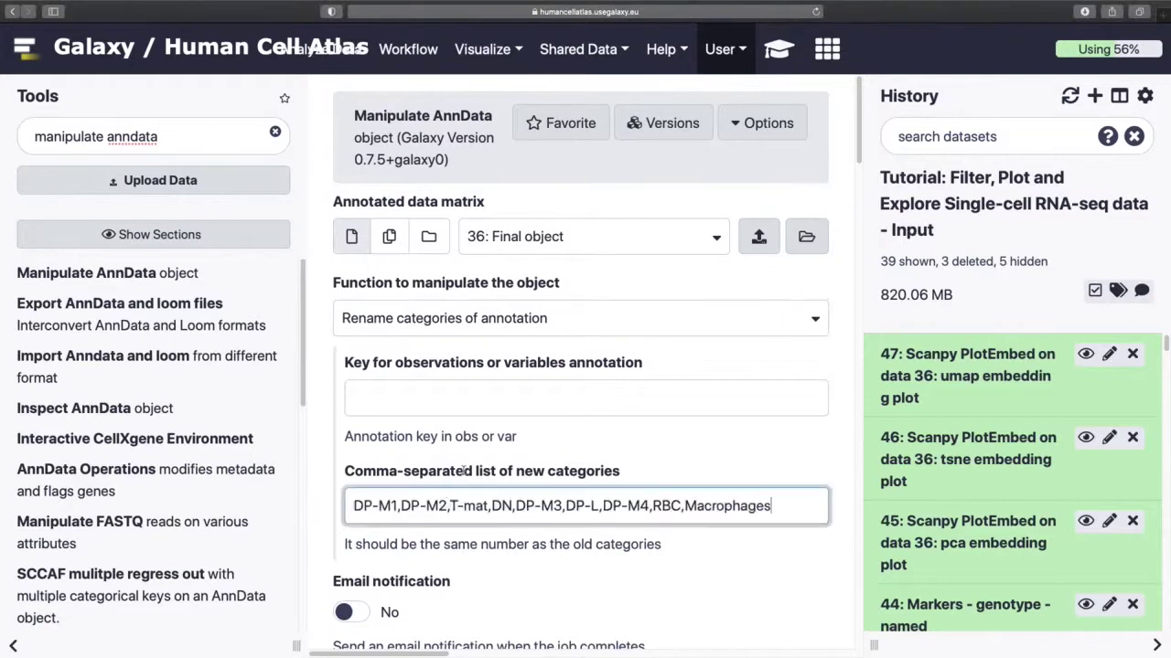
Set the annotation key to louvain and run the category renaming.
scroll(635, 568, "down", 2)
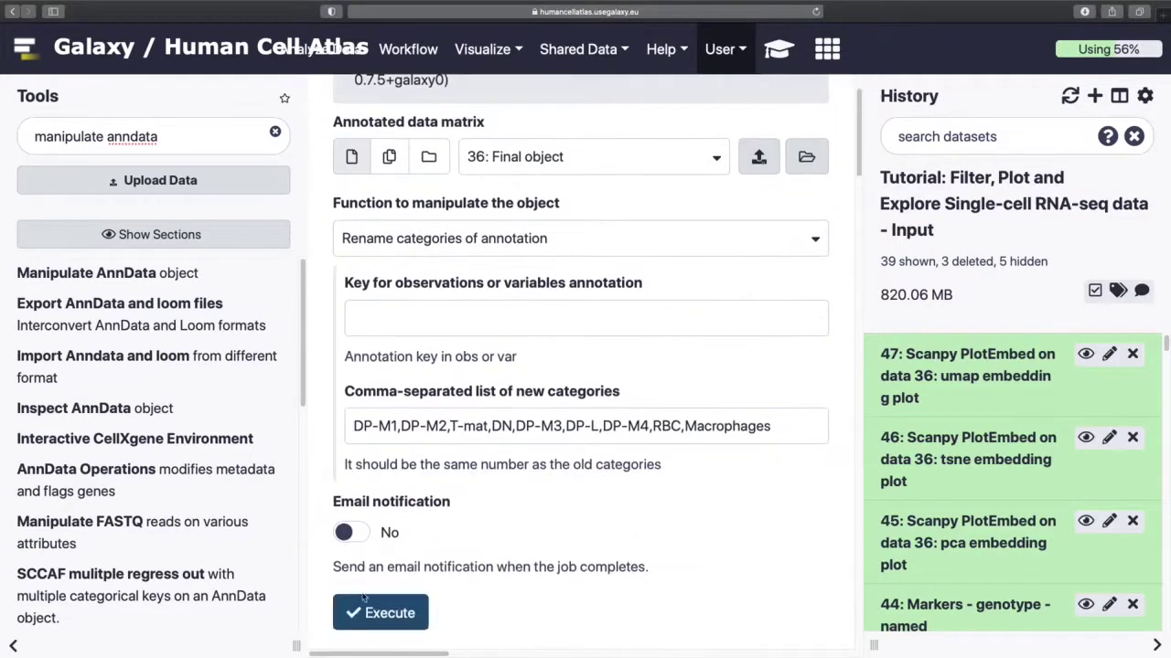
left_click(457, 315)
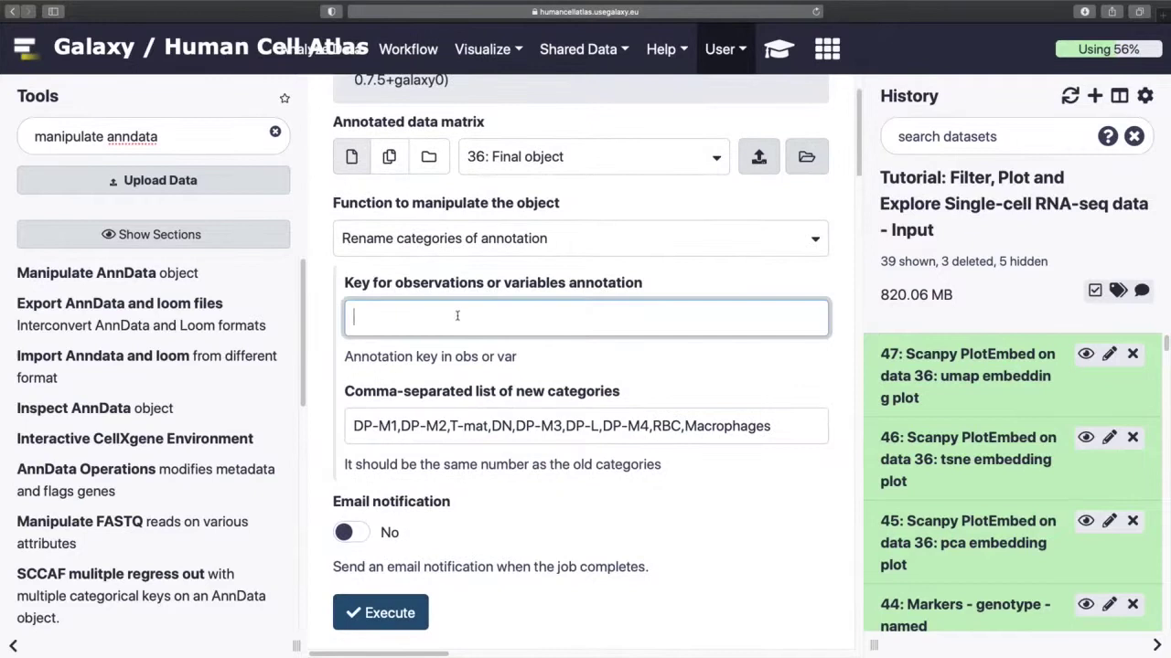
type("louvain")
left_click(485, 384)
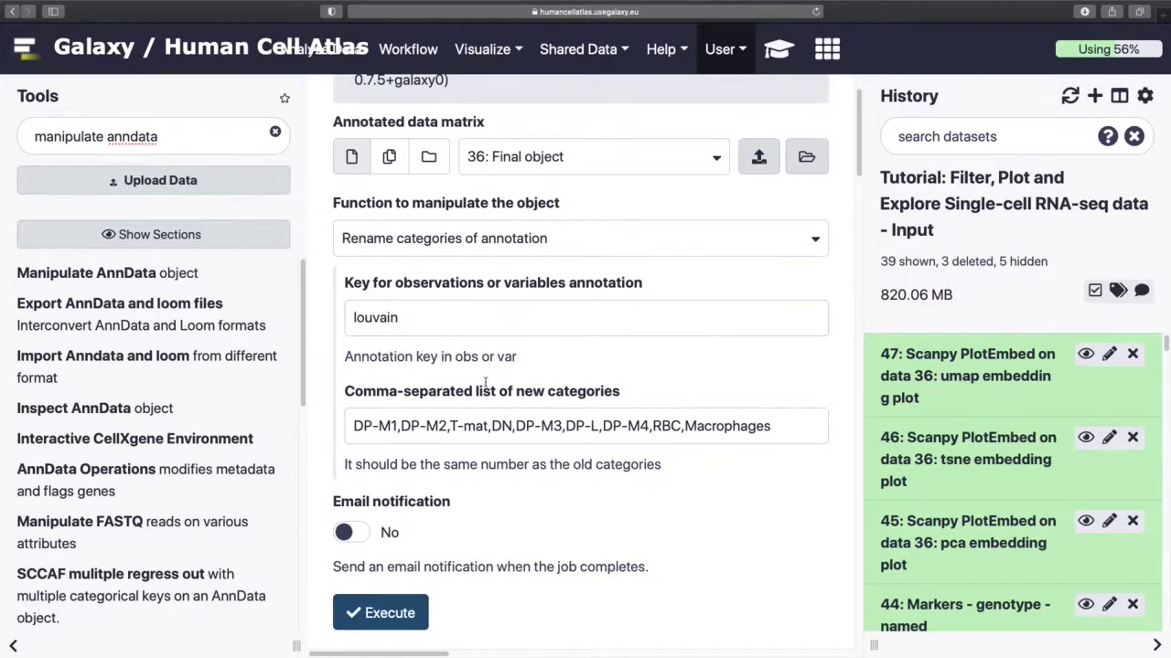
left_click(394, 614)
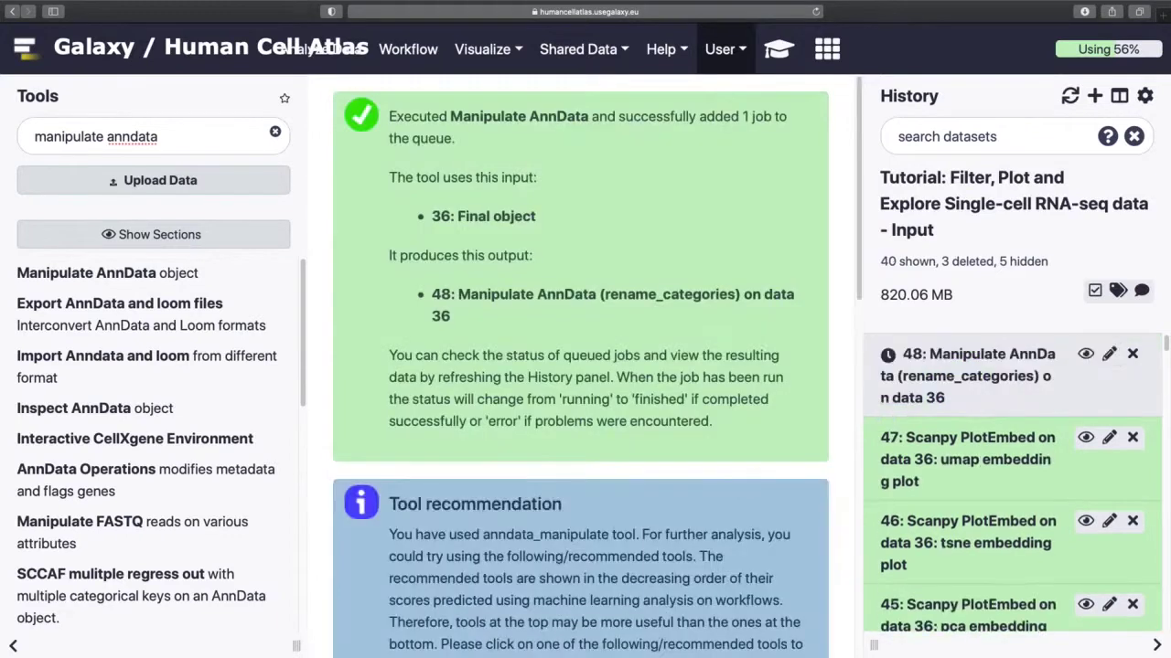
Search the tools for "anndata", open AnnData Operations and select 36: Final object as its input object.
triple_click(199, 137)
type("anndata")
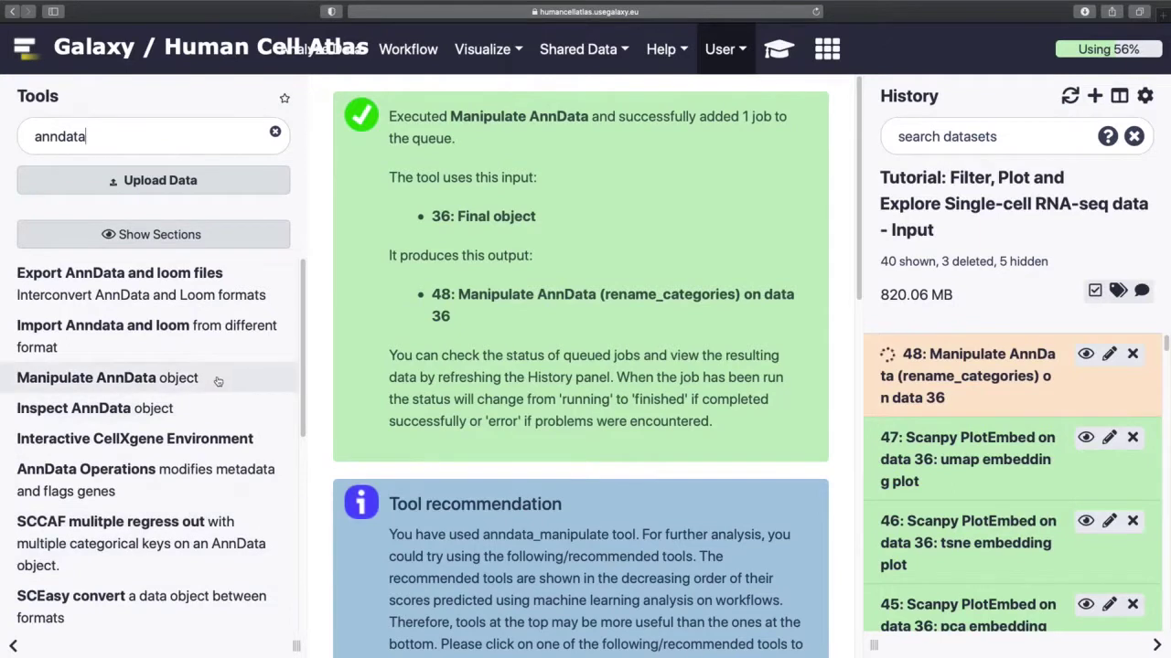
left_click(216, 482)
left_click(581, 249)
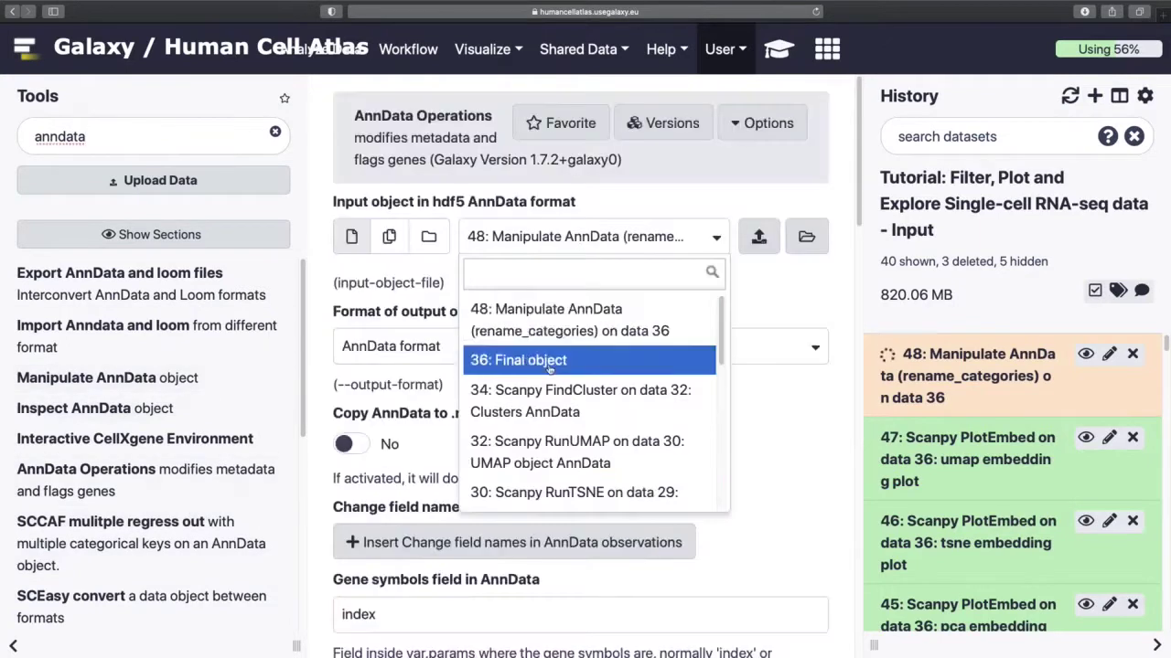
left_click(548, 370)
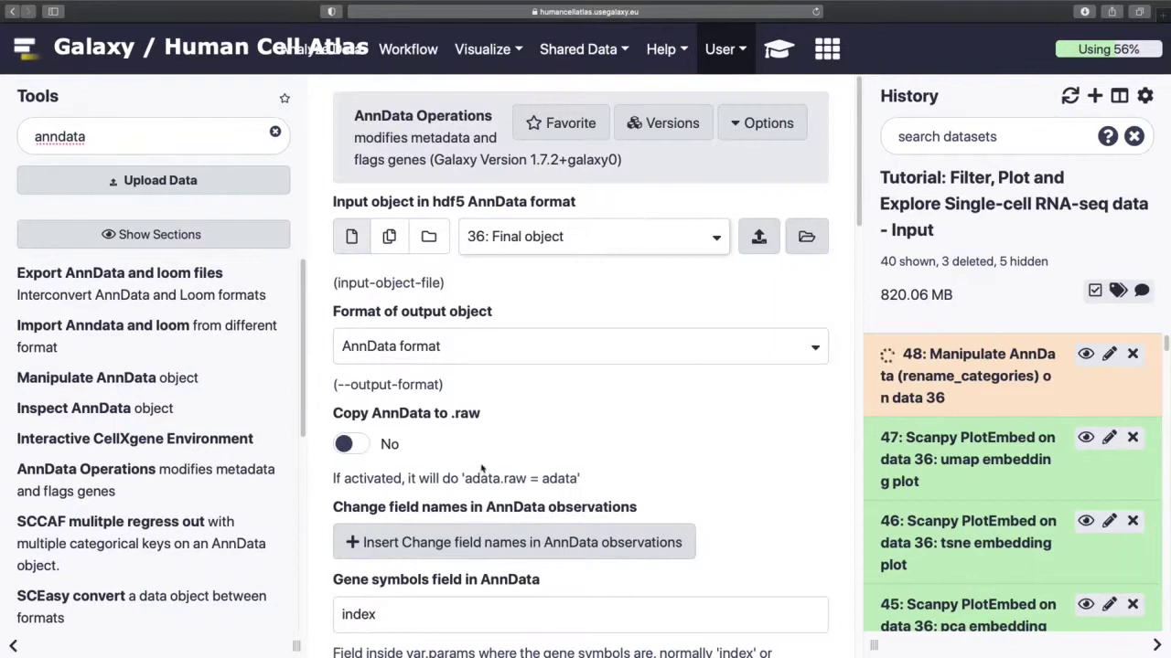
scroll(482, 468, "down", 5)
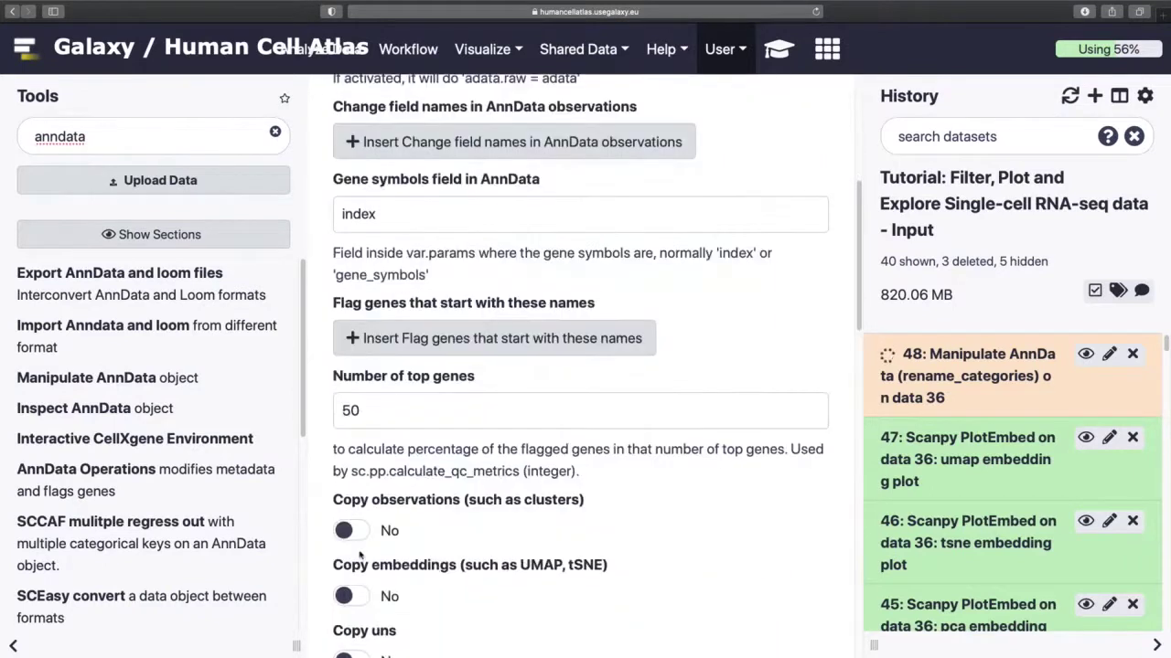
Turn on copying of observations and set the obs key to copy to louvain.
left_click(349, 532)
scroll(502, 472, "down", 3)
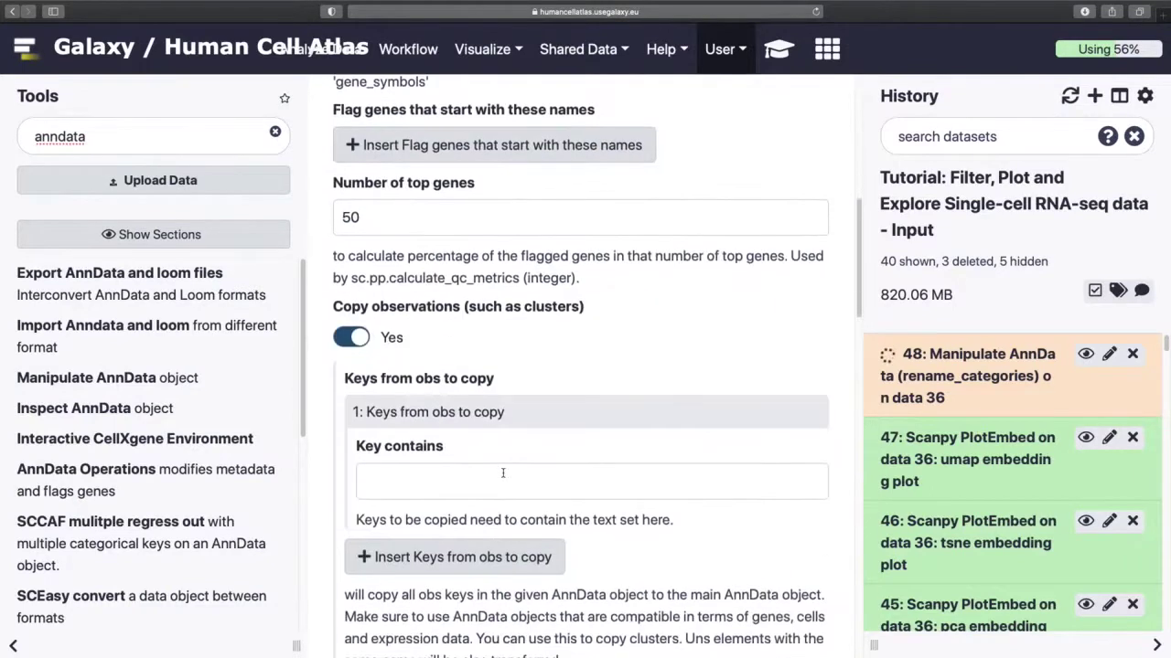
left_click(503, 473)
type("l")
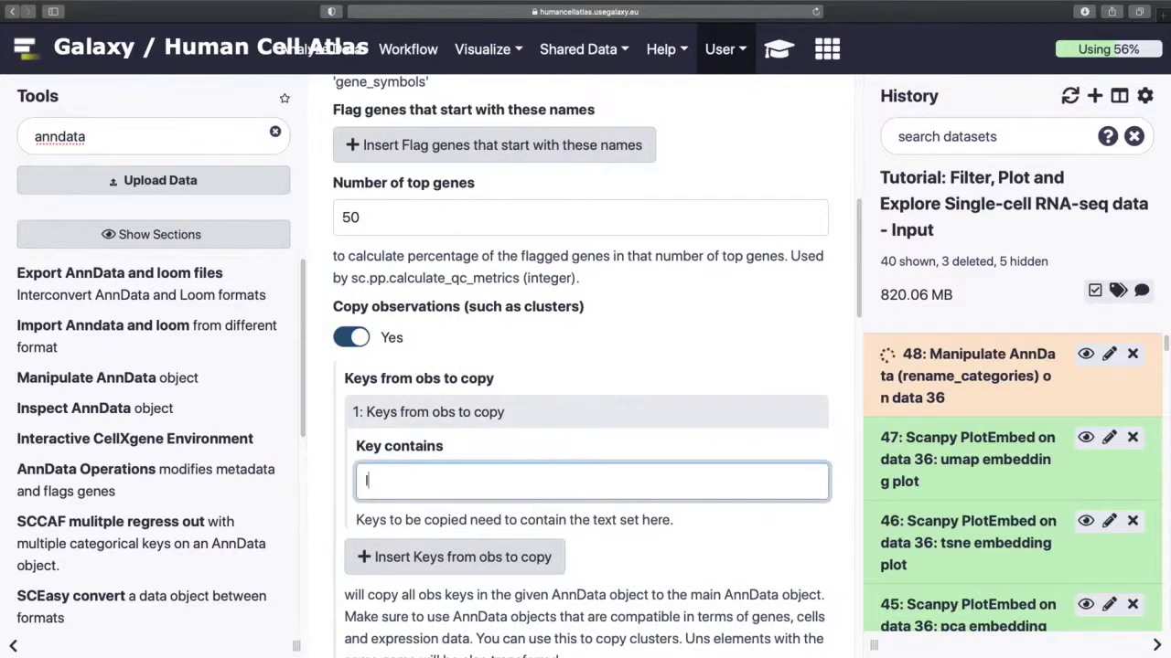
type("ouvain")
left_click(520, 439)
Select 48: Manipulate AnnData (rename_categories) as the object with obs to copy and run AnnData Operations.
scroll(518, 457, "down", 5)
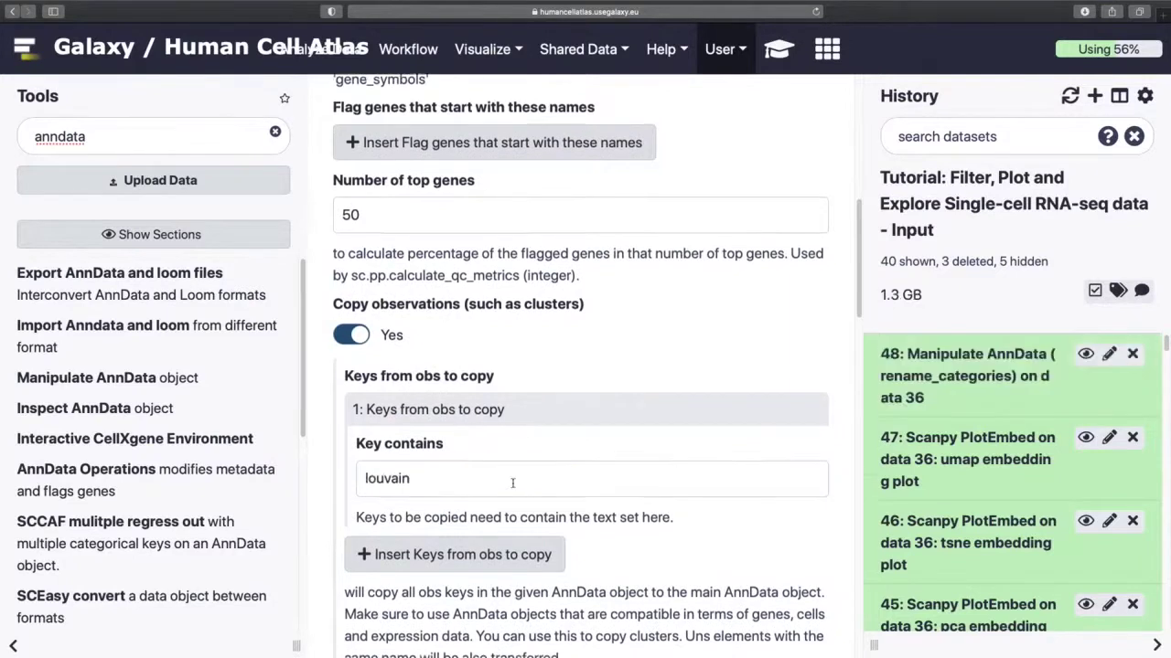
scroll(514, 489, "down", 3)
scroll(514, 489, "up", 3)
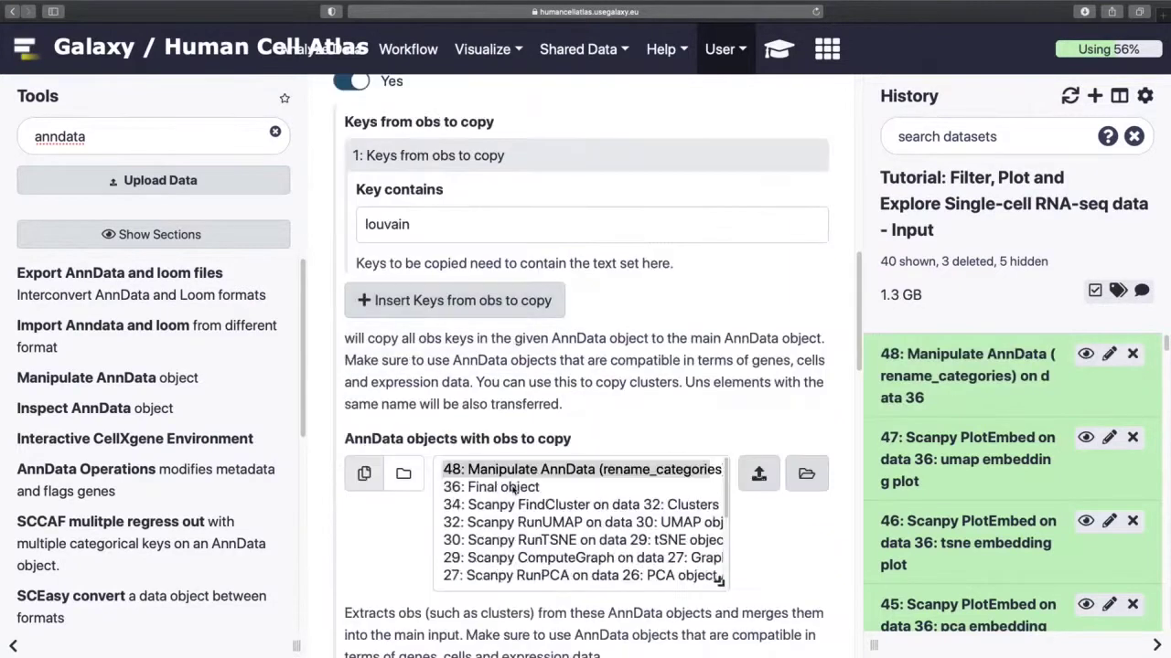
left_click(516, 469)
scroll(842, 538, "down", 10)
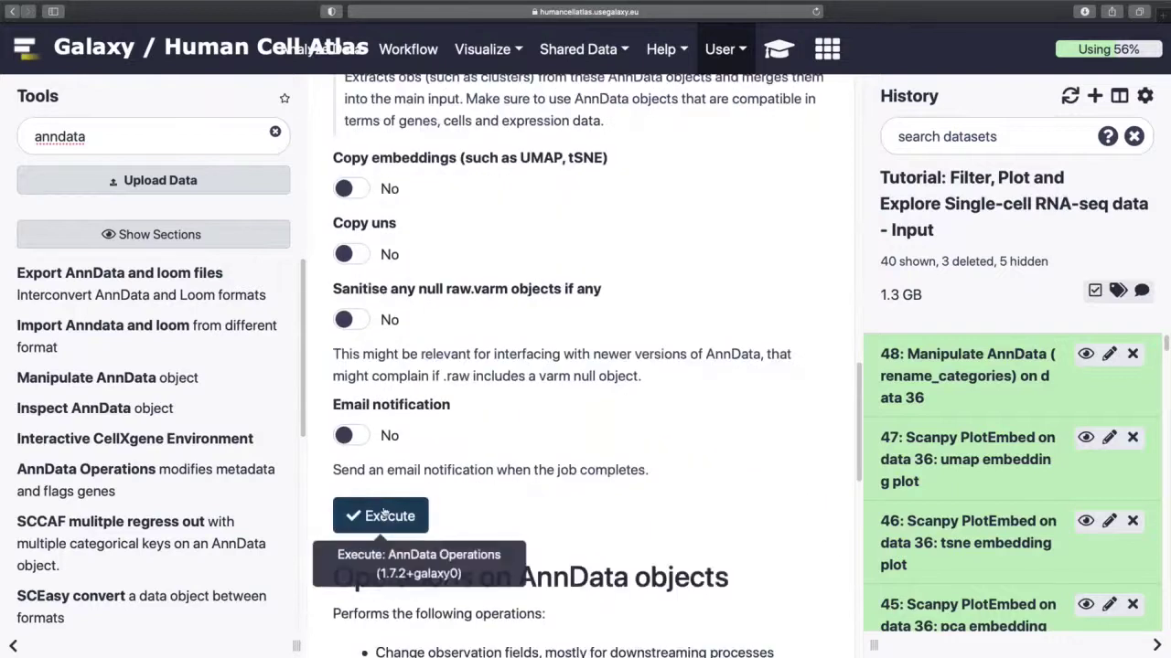
left_click(384, 514)
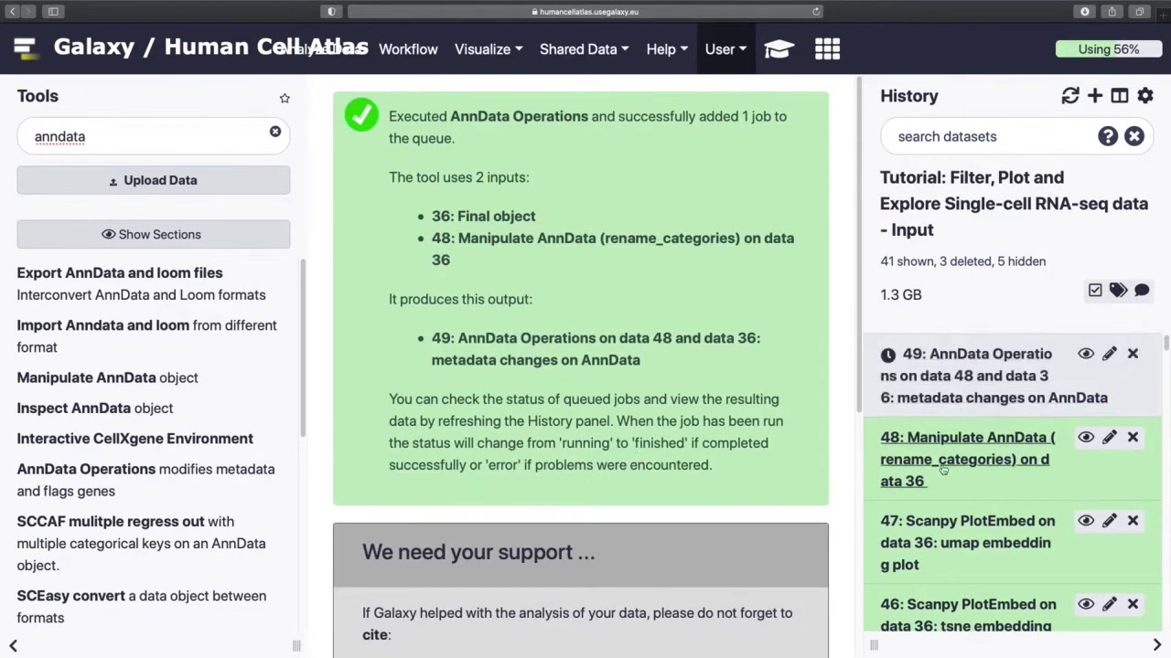
left_click(965, 398)
left_click(915, 459)
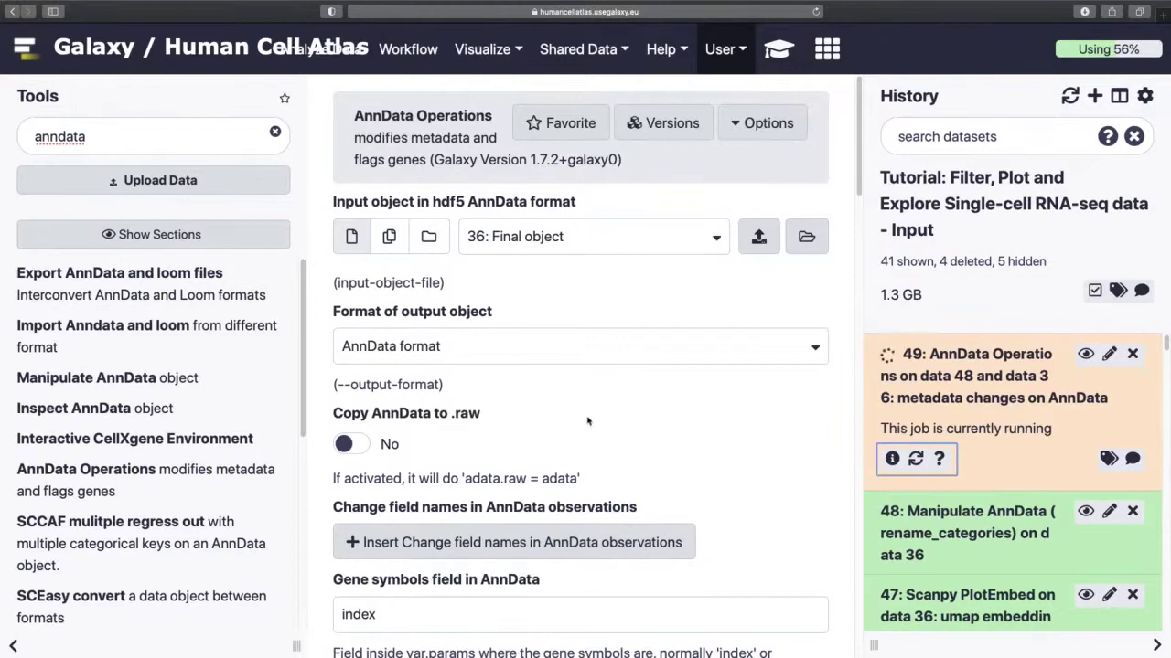
scroll(588, 421, "down", 8)
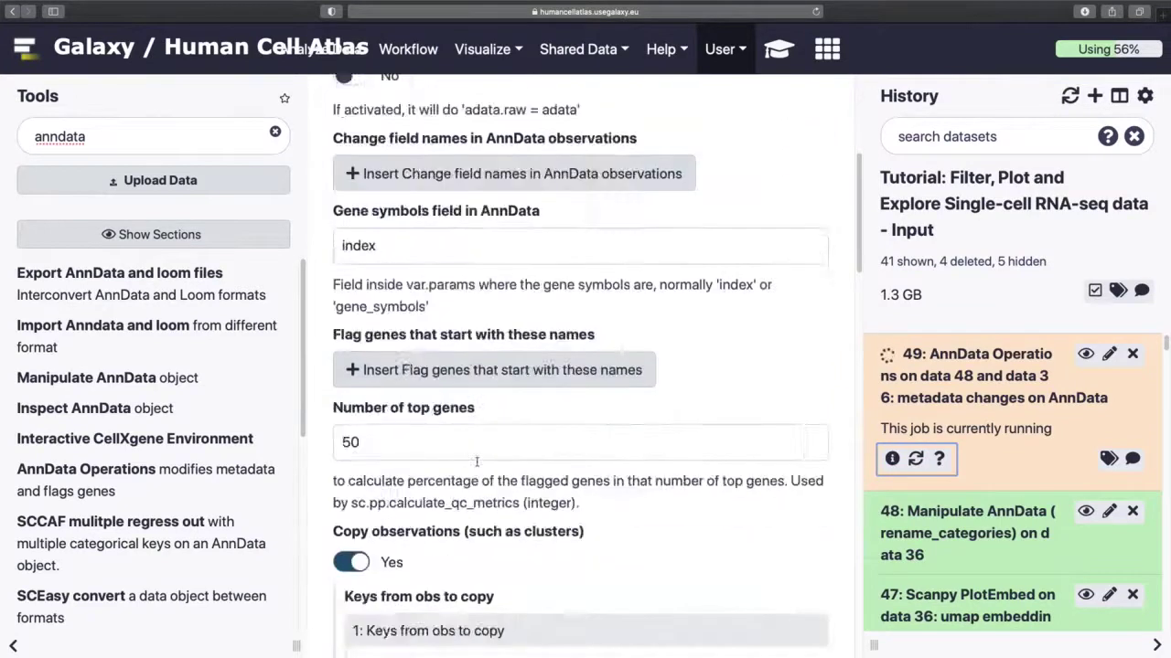
scroll(477, 461, "down", 5)
Open a fresh AnnData Operations form for dataset 49 and add an observation field-name change with original name louvain_0.
left_click(164, 474)
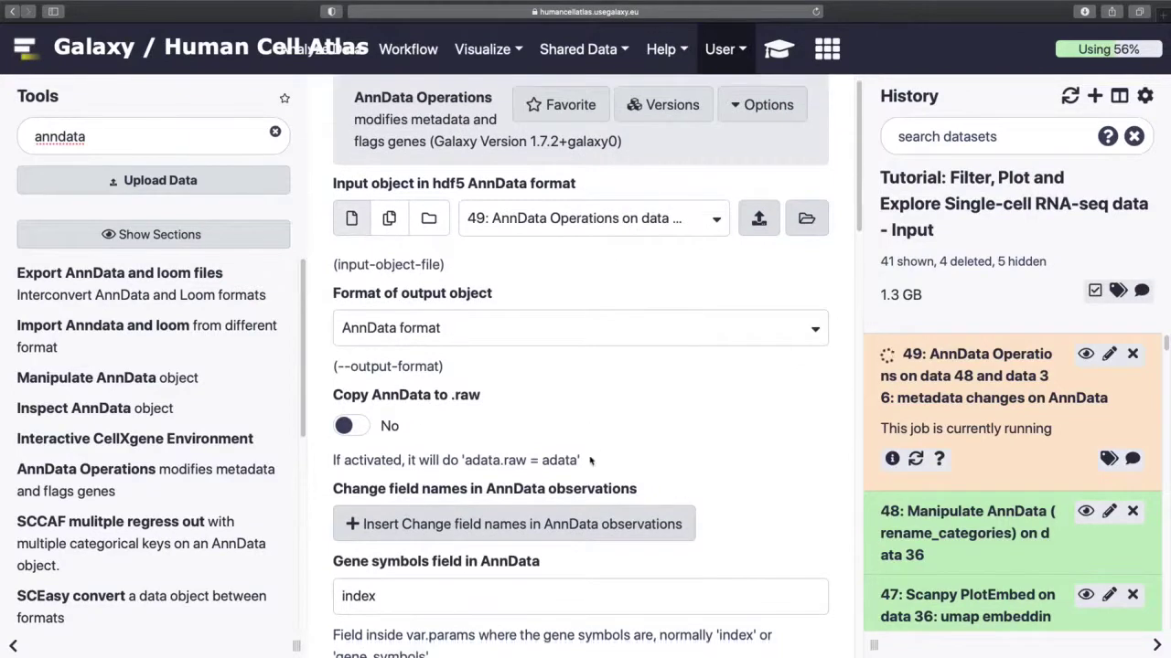
scroll(615, 452, "down", 5)
scroll(475, 389, "up", 2)
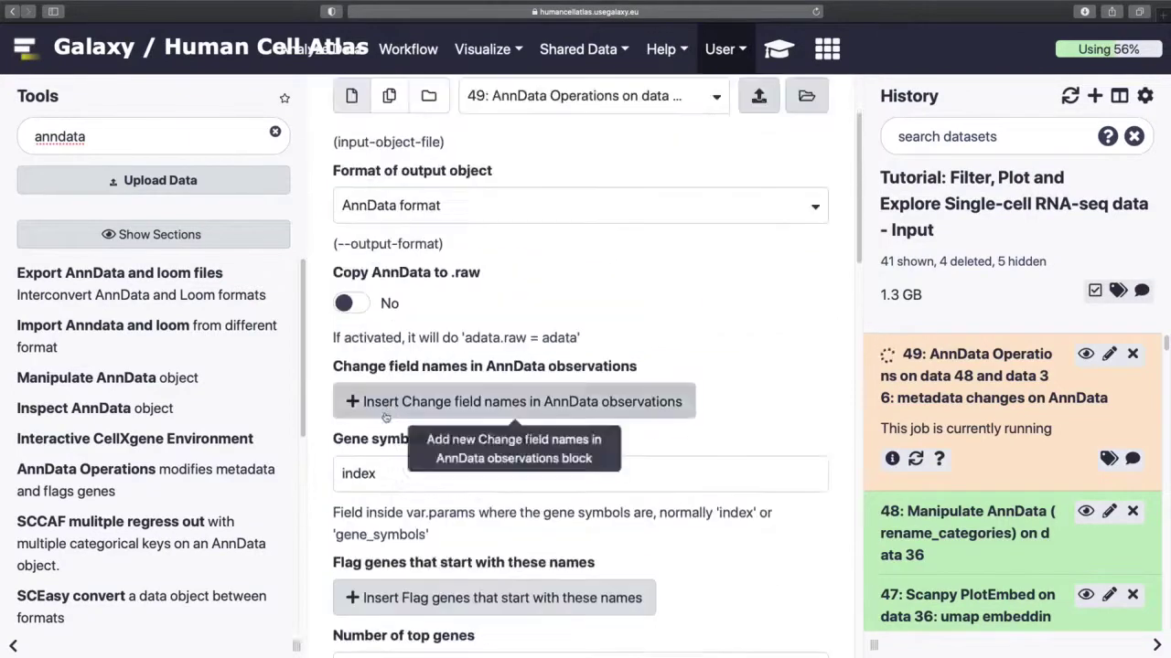
left_click(445, 400)
type("lo")
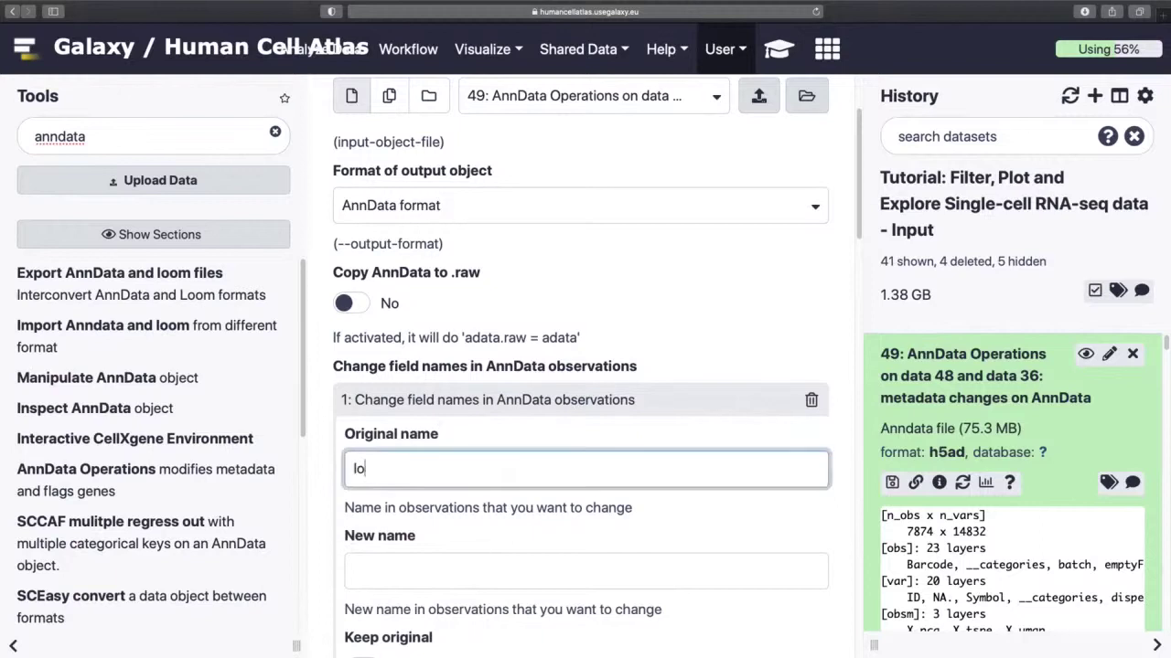
type("uvain_0")
Set the new observation field name to cell_type and run AnnData Operations on dataset 49.
left_click(585, 571)
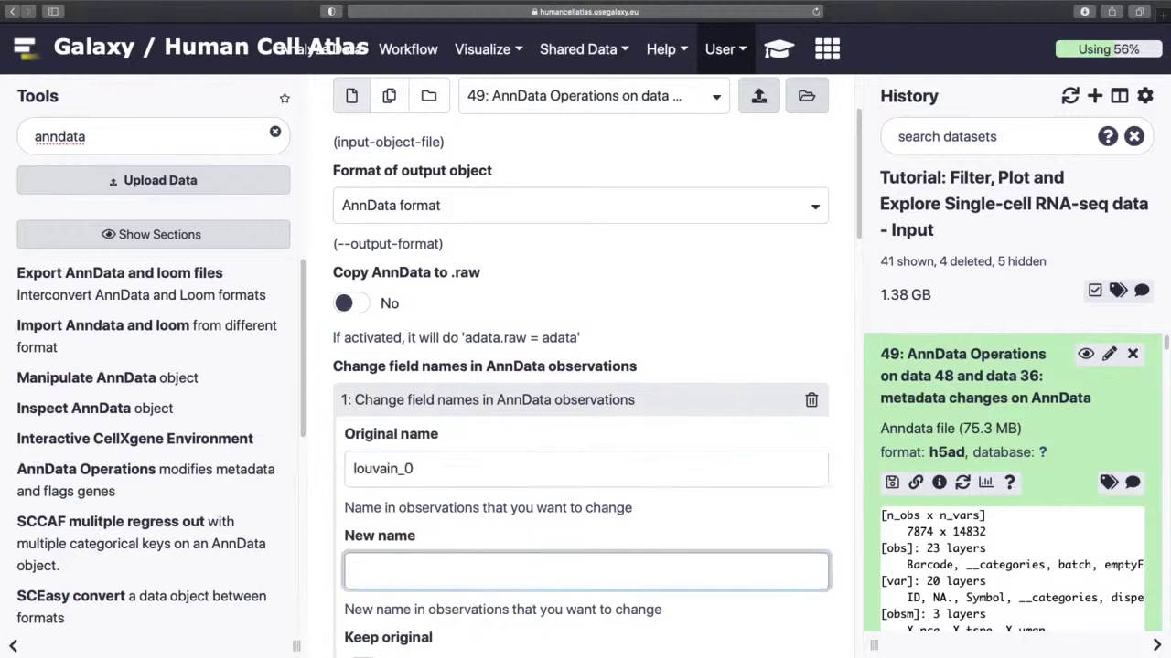
type("cell_type")
left_click(460, 506)
scroll(459, 506, "down", 2)
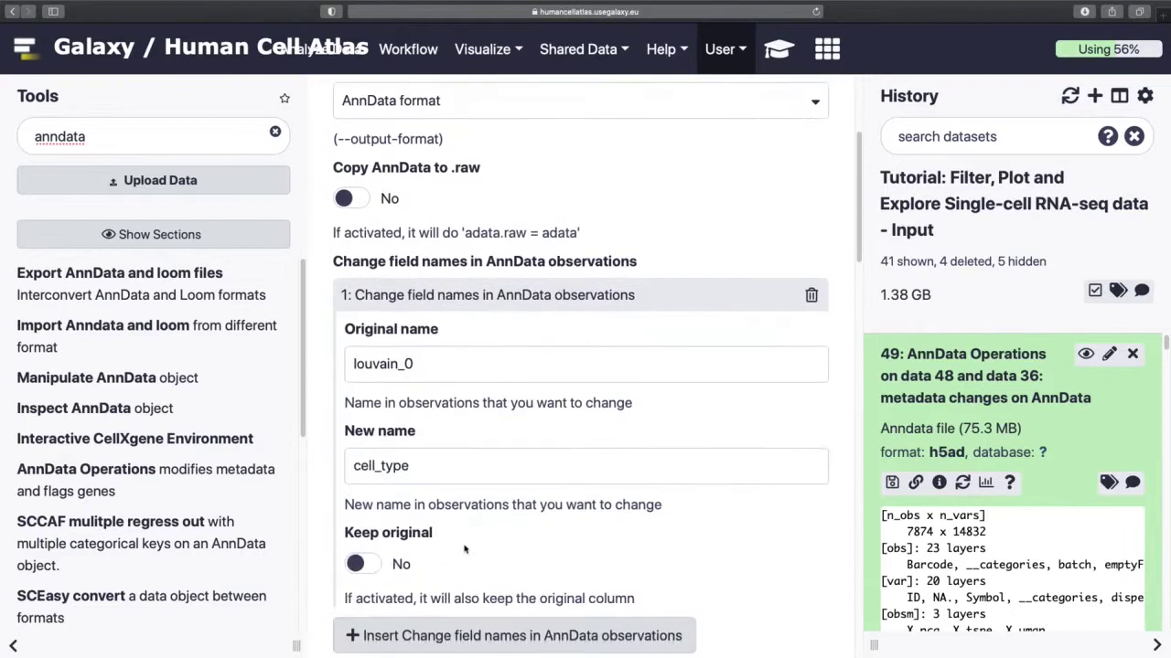
scroll(464, 548, "down", 1)
scroll(465, 549, "up", 5)
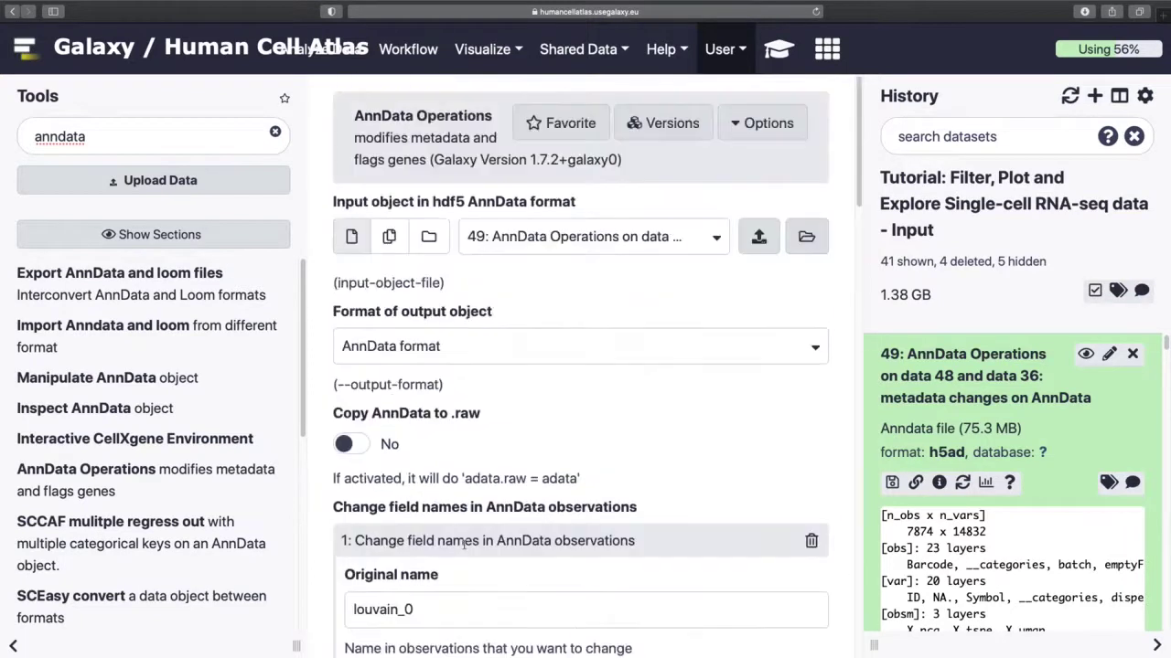
scroll(465, 545, "down", 10)
left_click(377, 553)
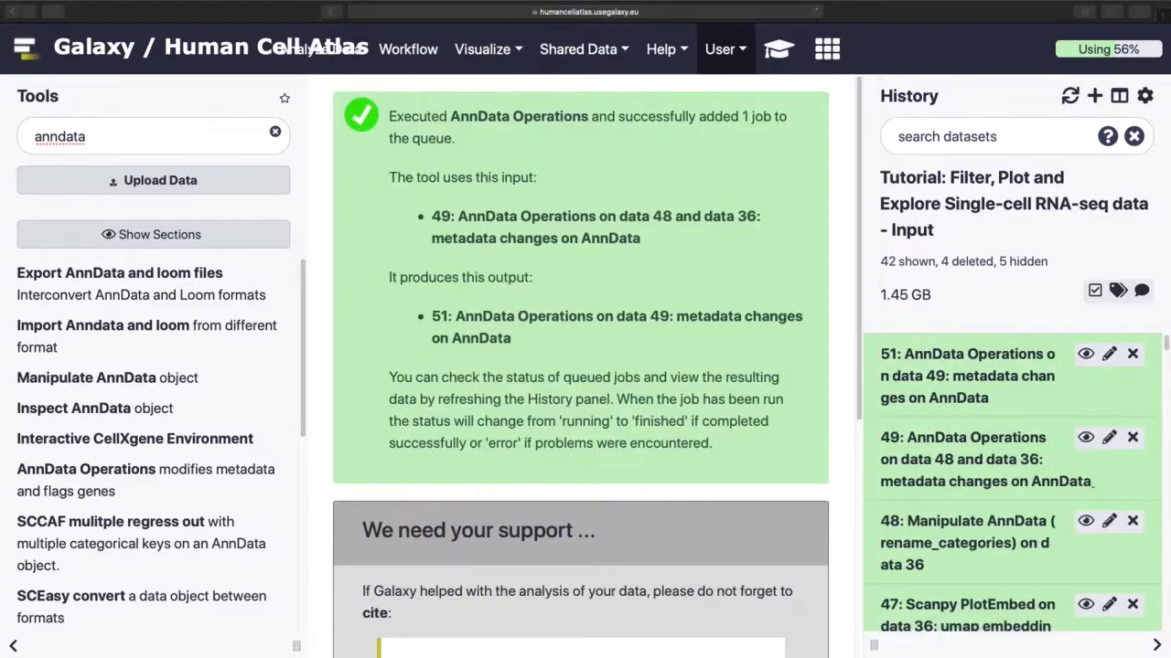
Expand dataset 51 in the history and examine its observation, variable and embedding layers.
left_click(1014, 364)
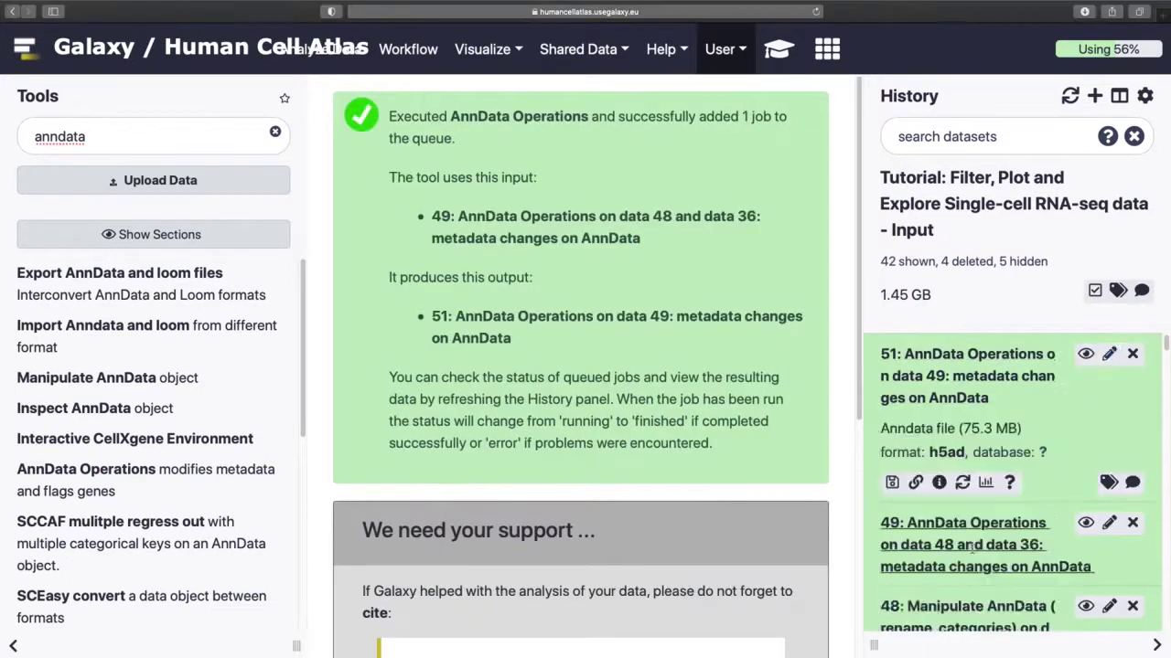
scroll(979, 565, "down", 1)
left_click_drag(901, 613, 867, 572)
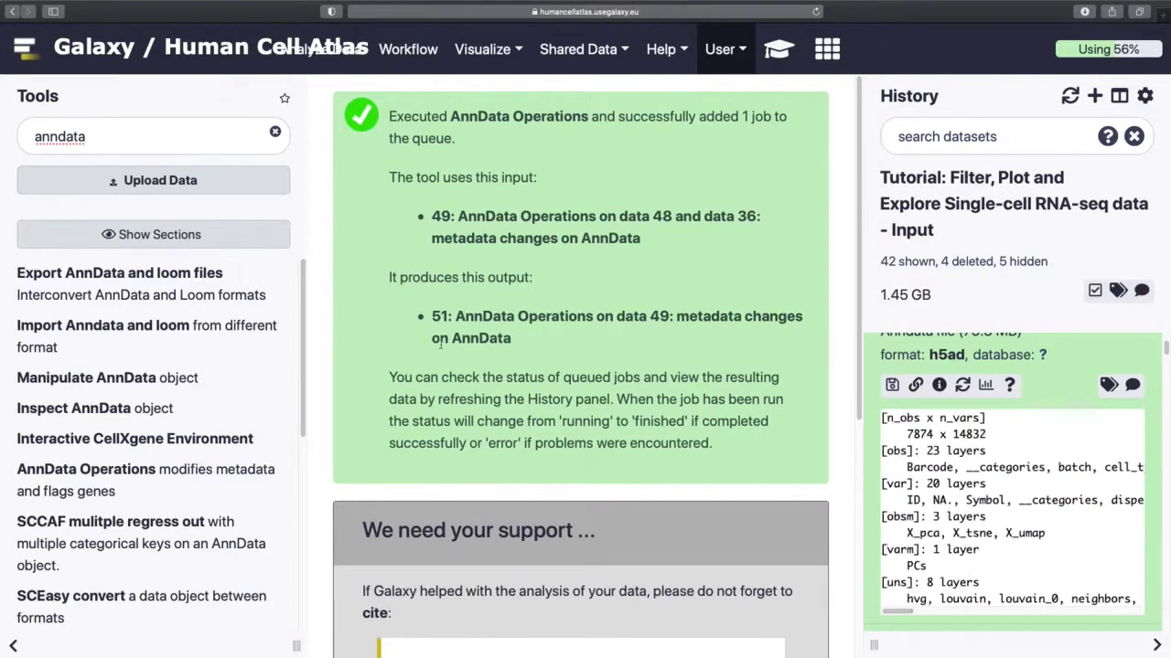
scroll(915, 393, "up", 2)
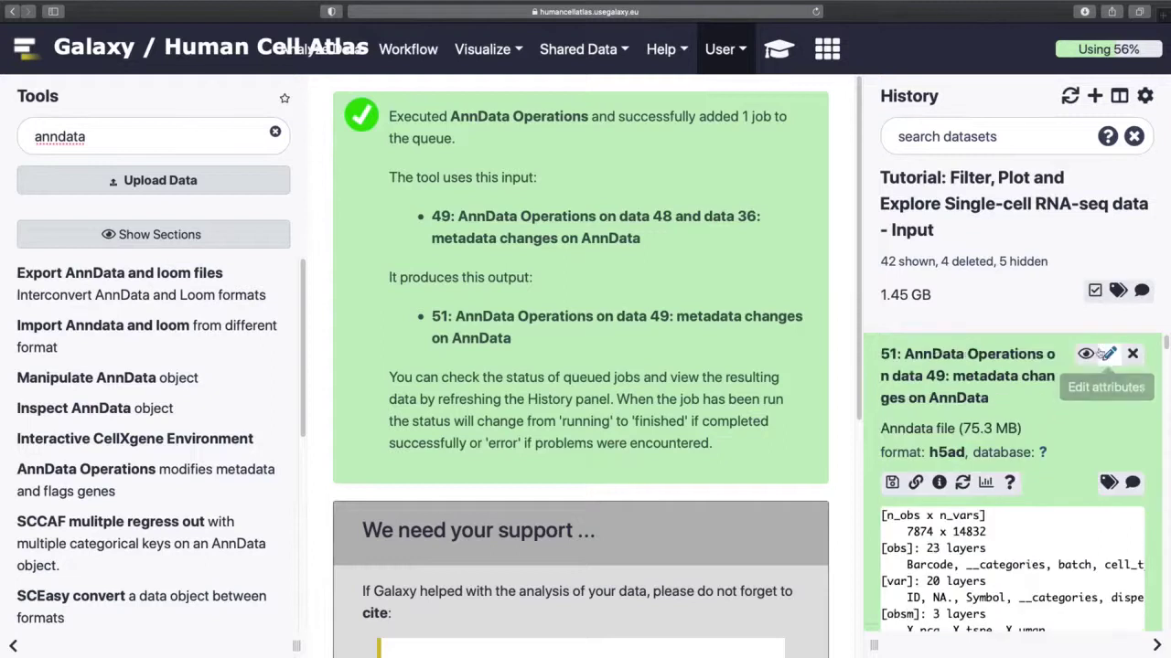
Rename dataset 51 as Final cell annotated object, save its attributes and collapse it in the history.
left_click(1108, 357)
triple_click(375, 381)
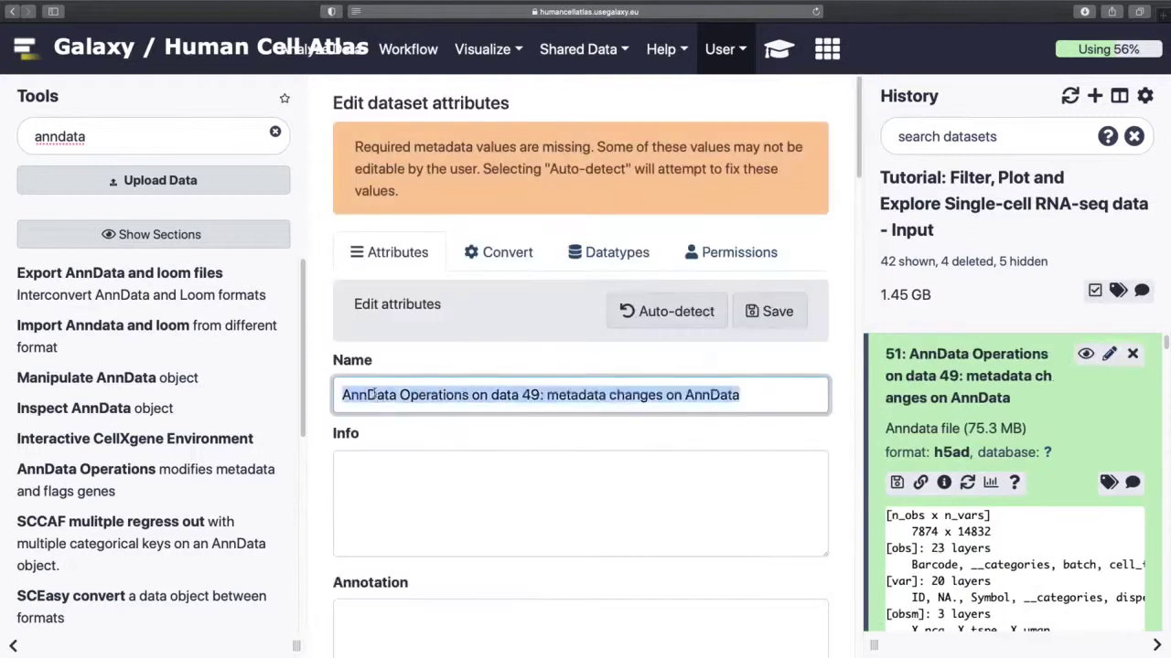
type("Final cell annotated object")
left_click(773, 312)
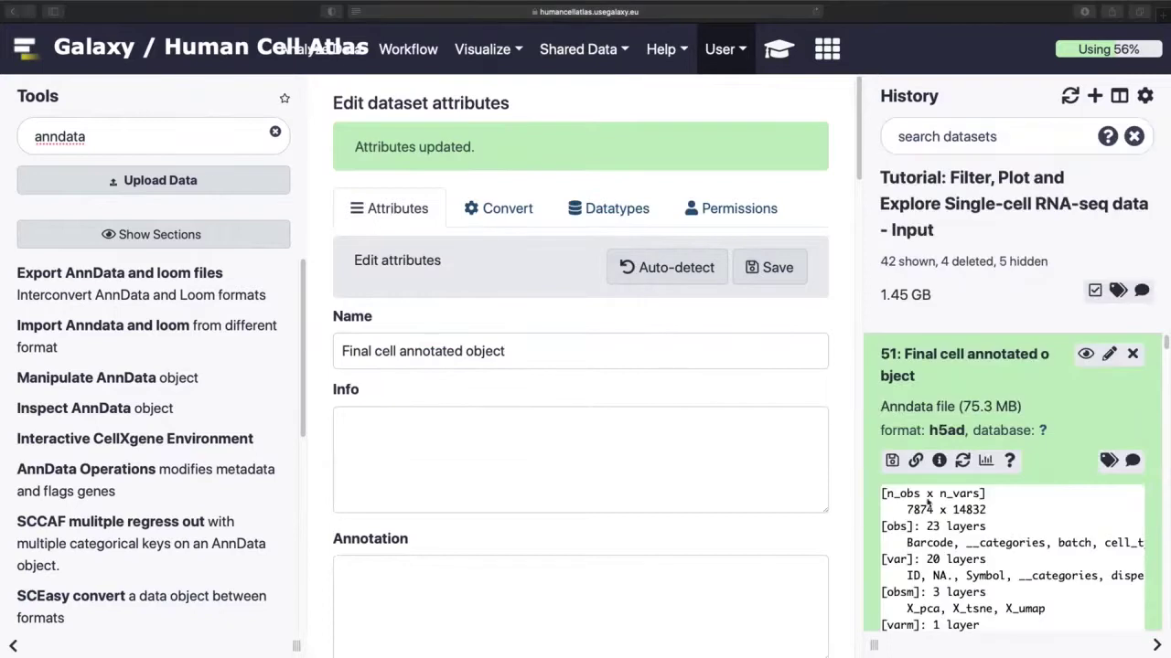
scroll(927, 499, "down", 2)
scroll(928, 499, "up", 2)
left_click(1000, 361)
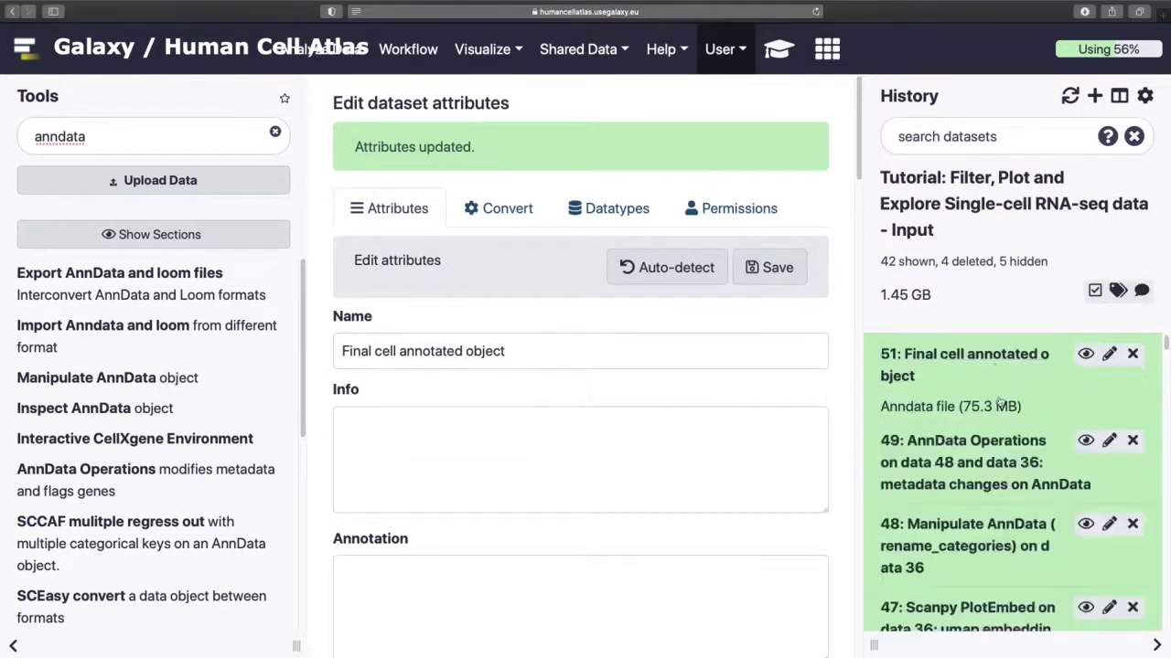
Reload the Scanpy PlotEmbed settings of umap plot 47 and choose 51: Final cell annotated object as input.
scroll(992, 475, "down", 3)
left_click(987, 532)
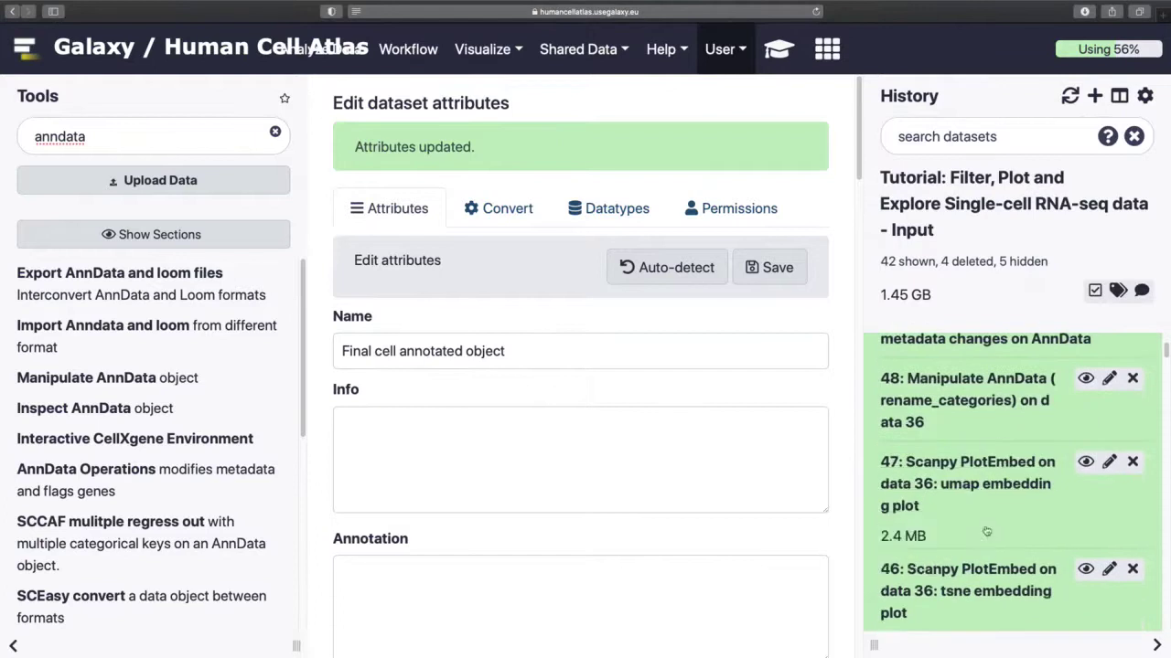
scroll(986, 532, "down", 1)
left_click(963, 576)
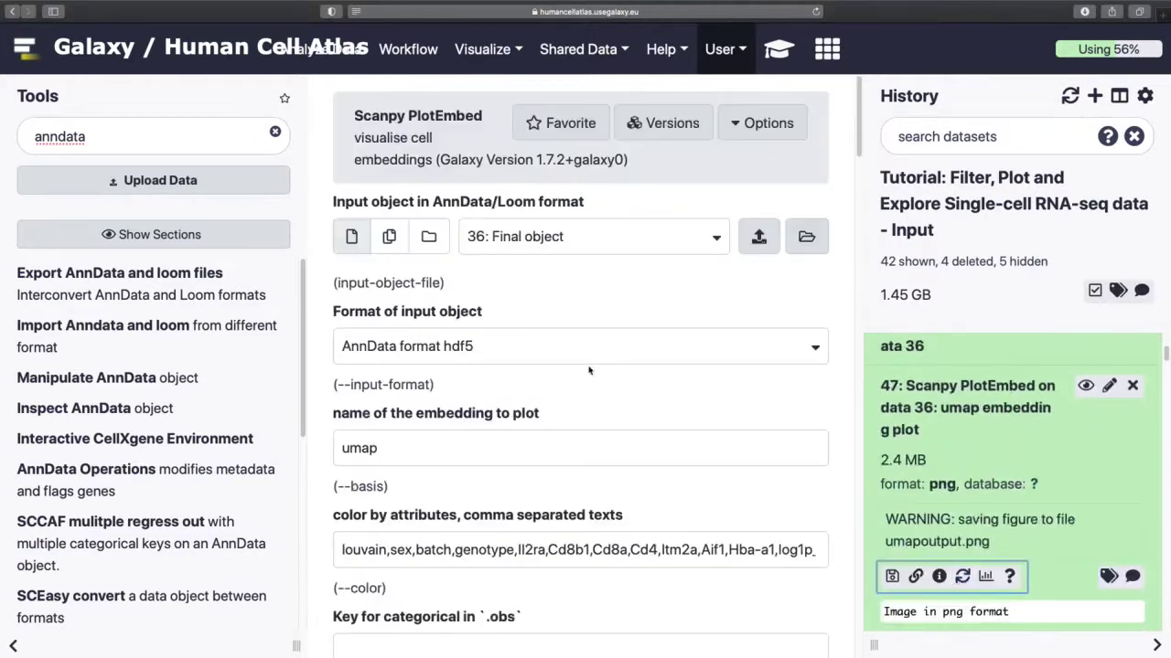
left_click(576, 241)
left_click(558, 303)
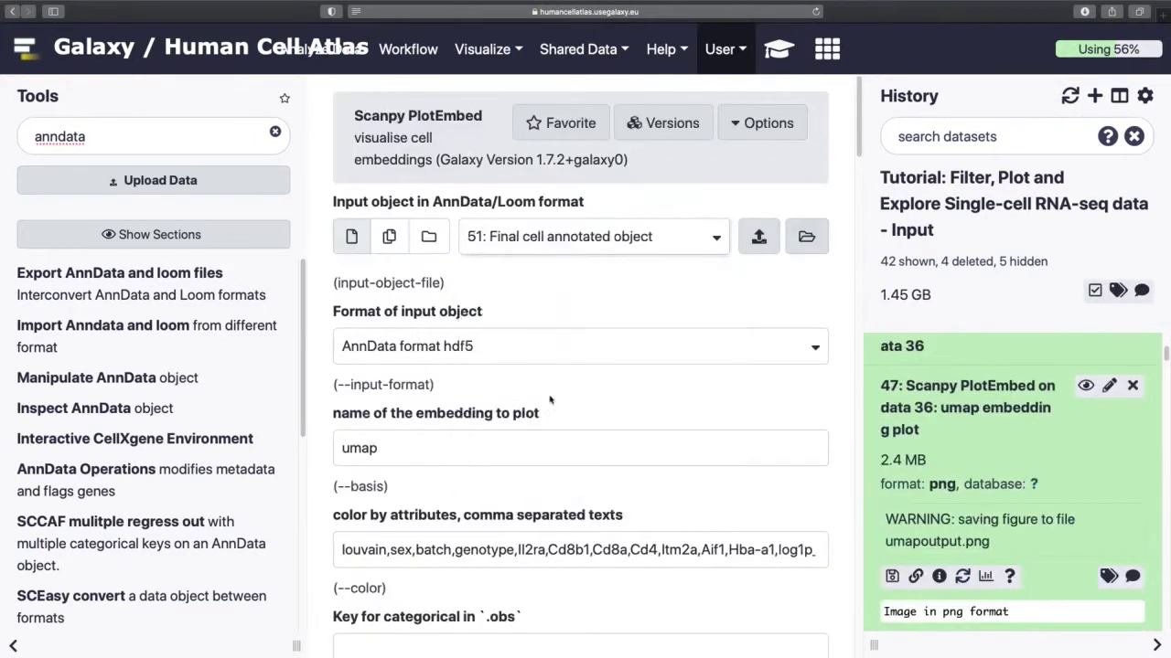
Put cell_type first in the attributes that colour the umap plot and run Scanpy PlotEmbed.
scroll(549, 399, "down", 2)
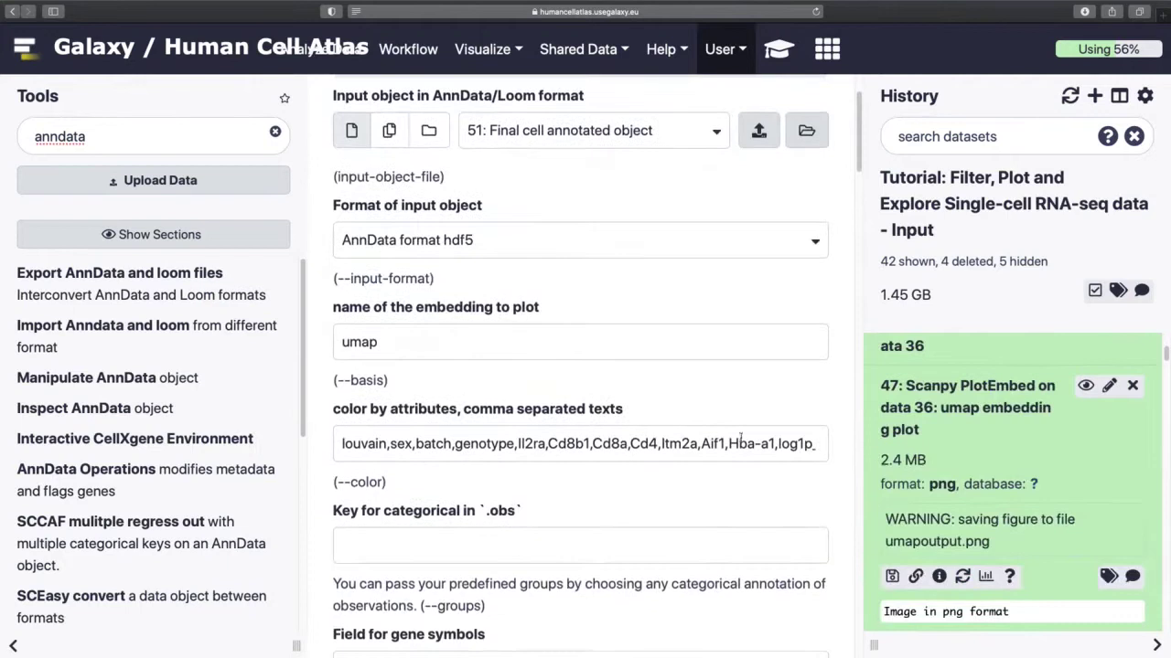
left_click_drag(777, 443, 823, 445)
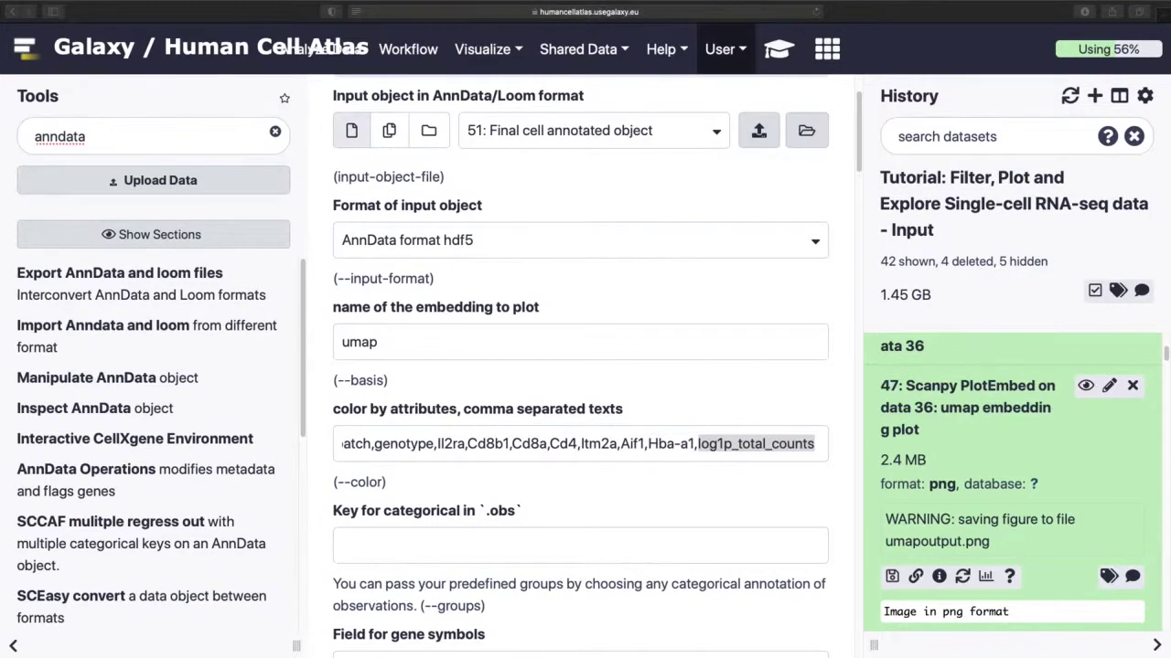
left_click(510, 450)
key("super+a")
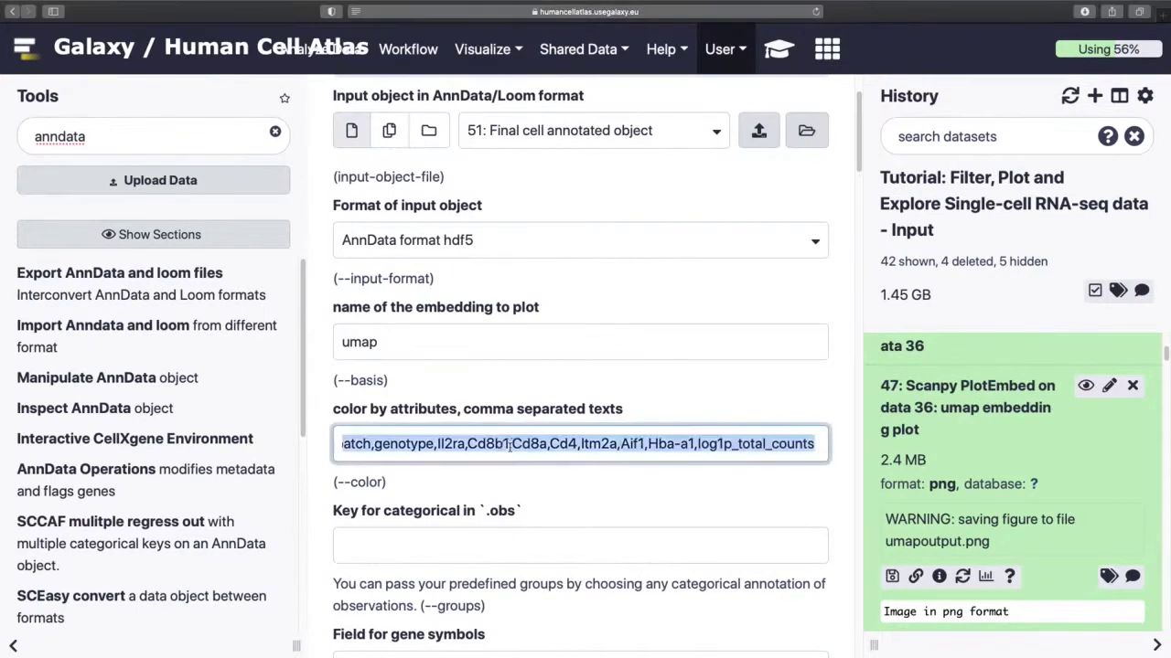
key("Right")
left_click(545, 491)
scroll(545, 492, "down", 10)
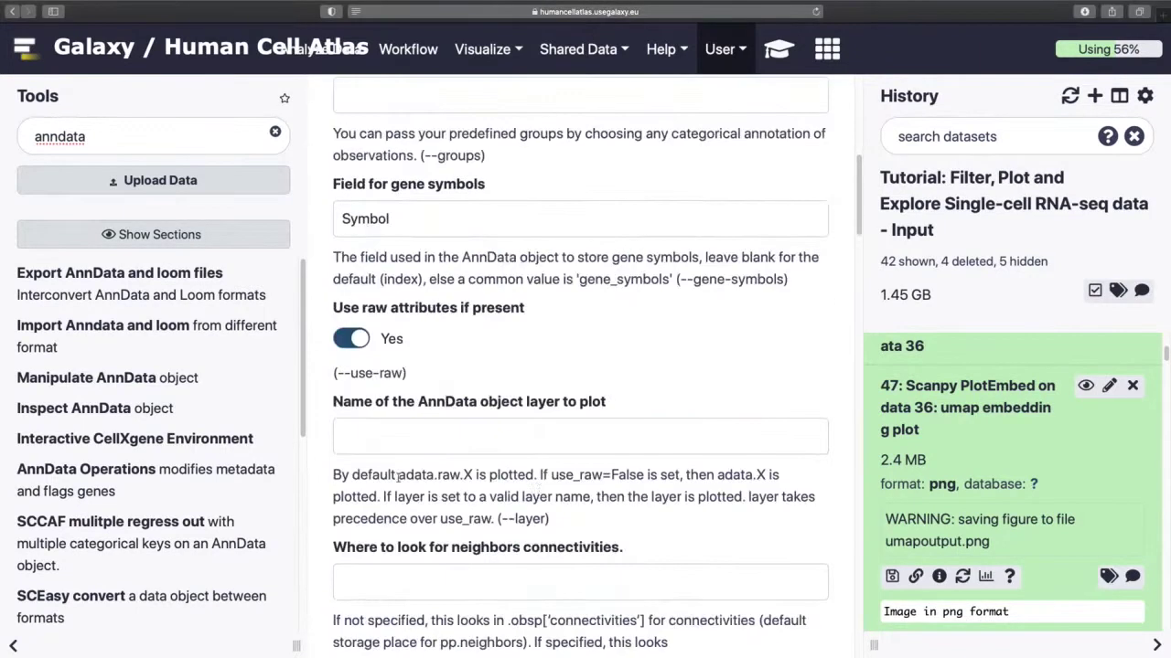
scroll(428, 518, "down", 15)
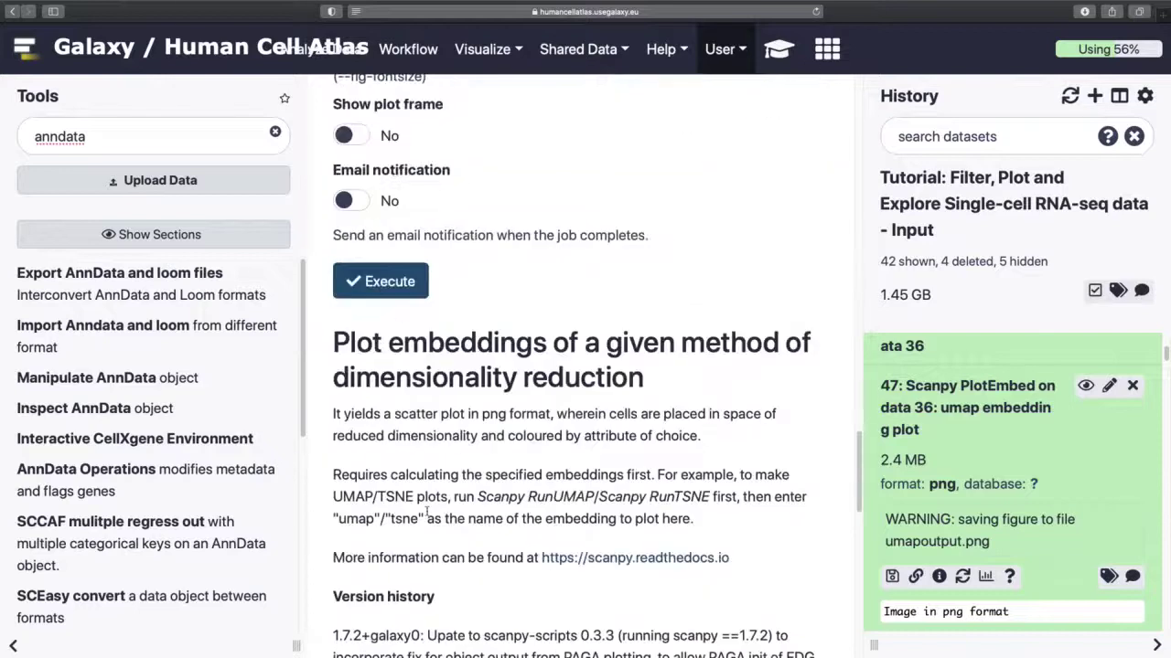
left_click(396, 283)
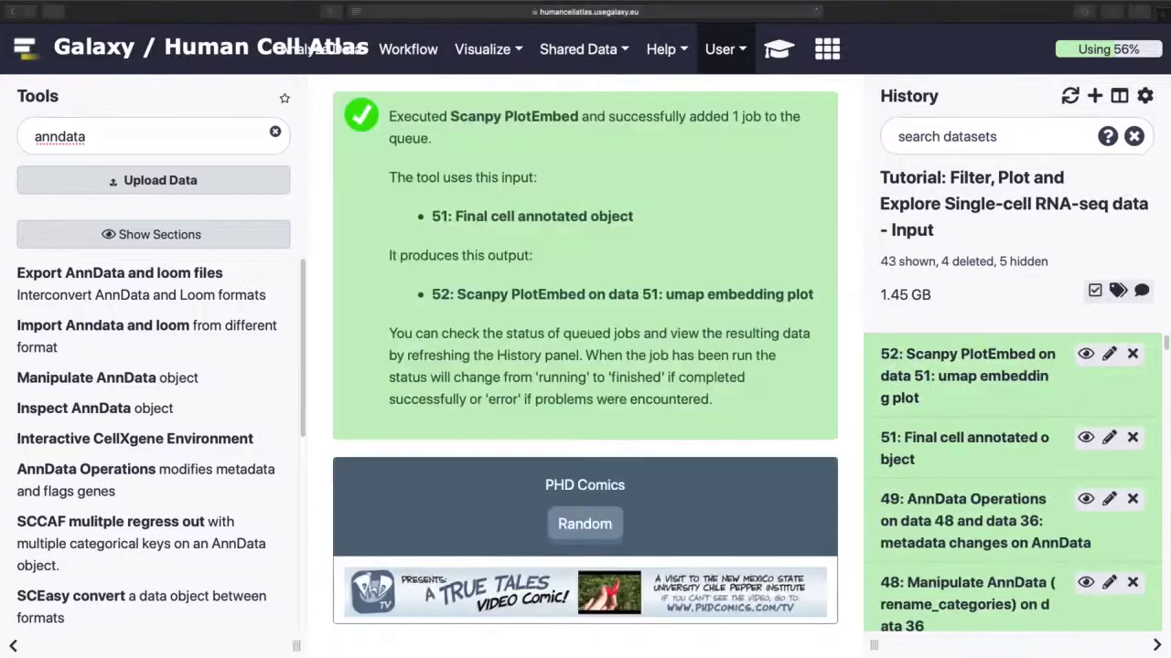
View umap embedding plot 52 and examine the cells coloured by cell_type.
left_click(1086, 354)
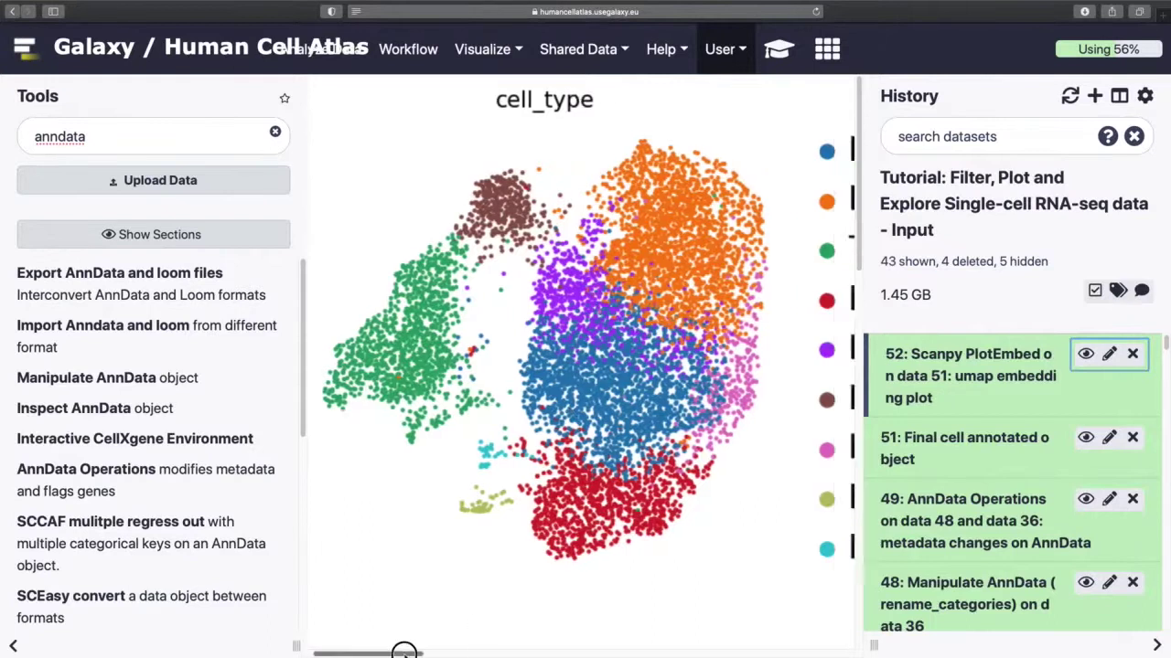
left_click_drag(395, 652, 366, 651)
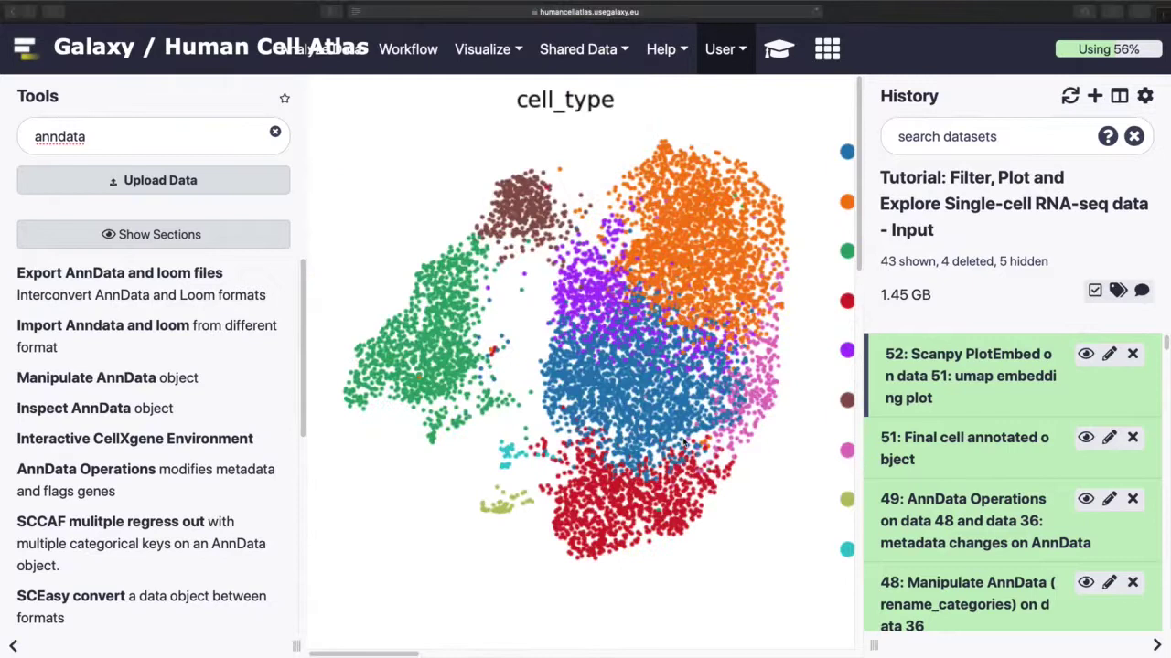
scroll(686, 439, "down", 5)
scroll(760, 447, "up", 5)
Search the tools for "UCSC cell browser" and open the UCSC Cell Browser tool.
left_click(111, 136)
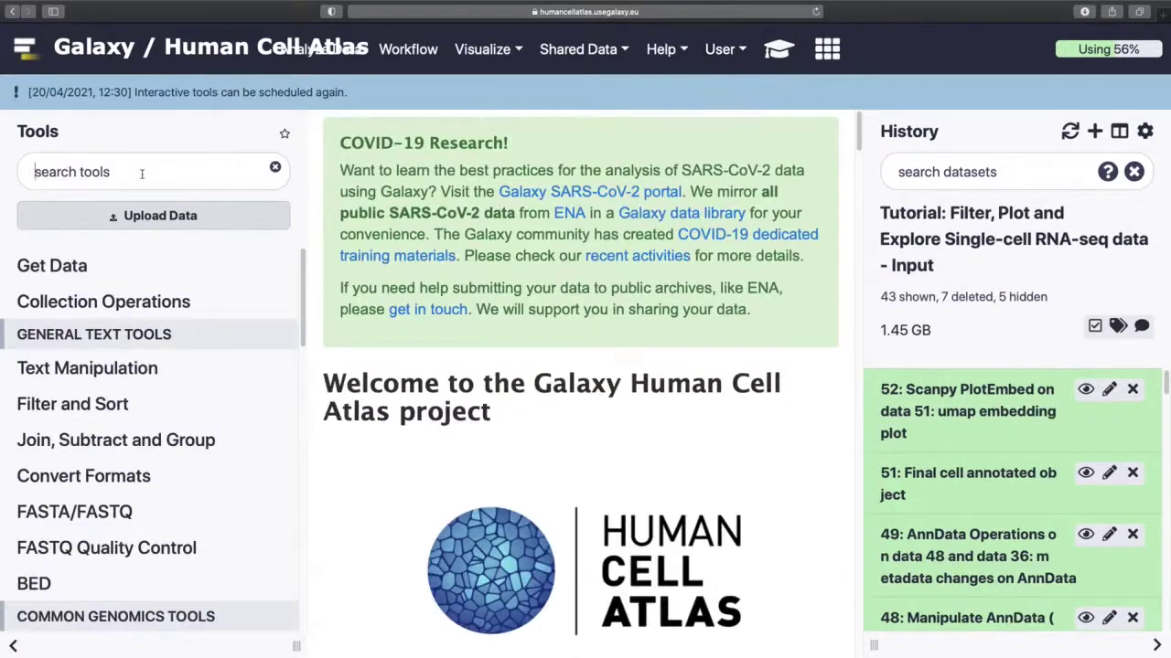
type("UCSC cell browser")
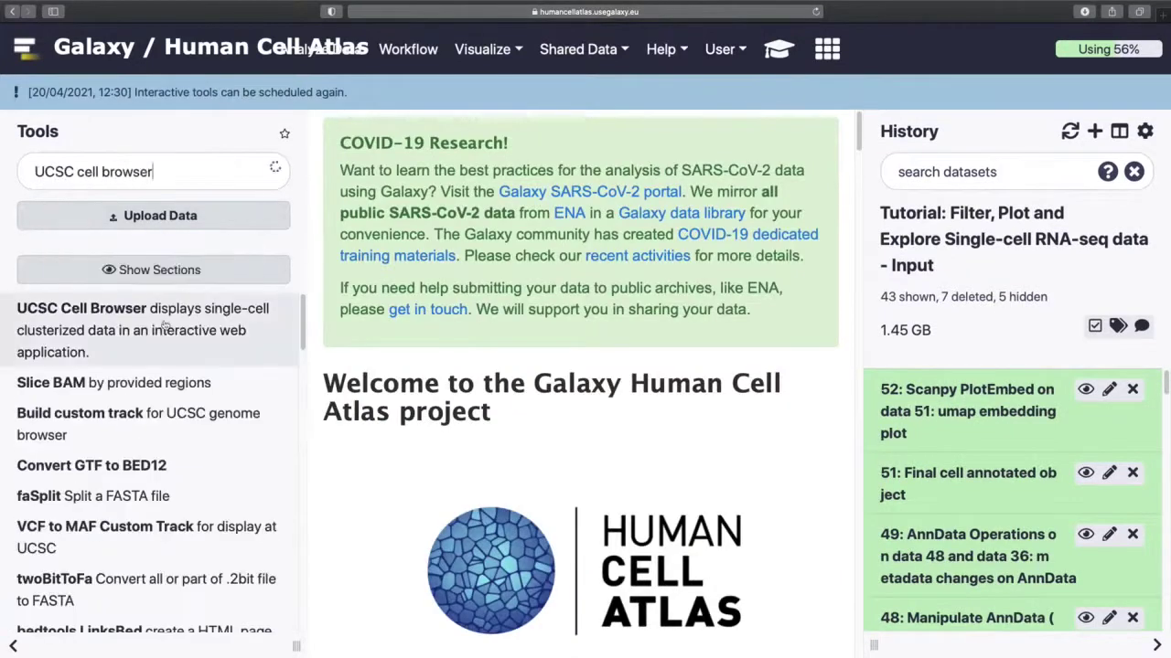
left_click(165, 326)
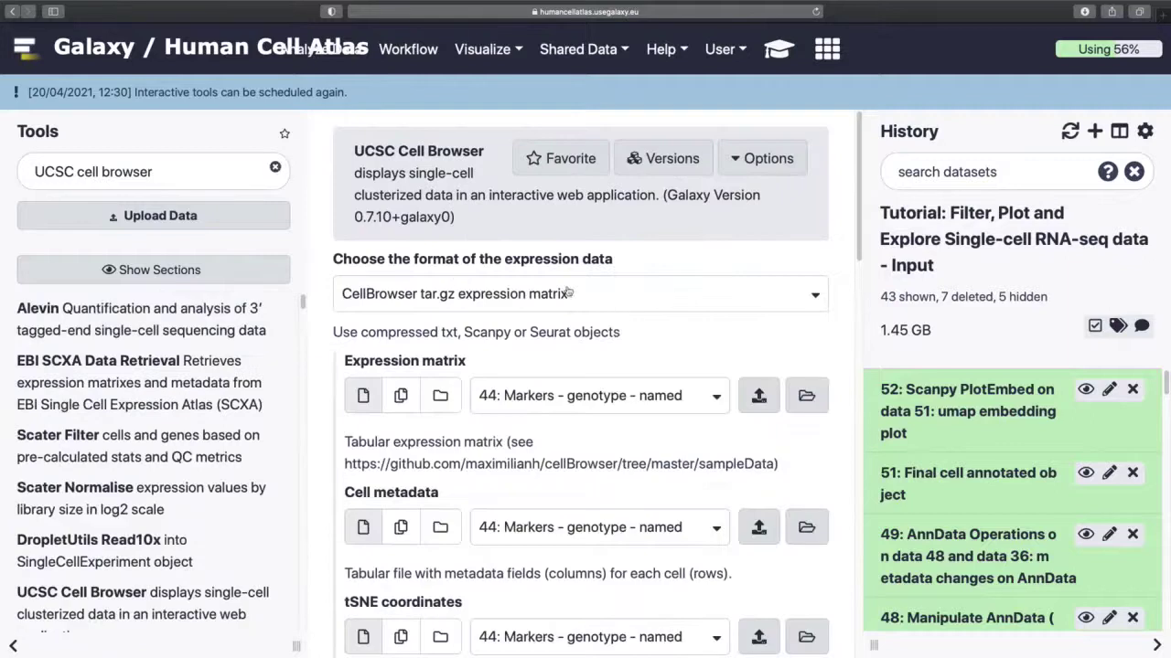
Set the expression data format to Scanpy AnnData HDF5 serialized object and run UCSC Cell Browser on 51: Final cell annotated object.
left_click(590, 294)
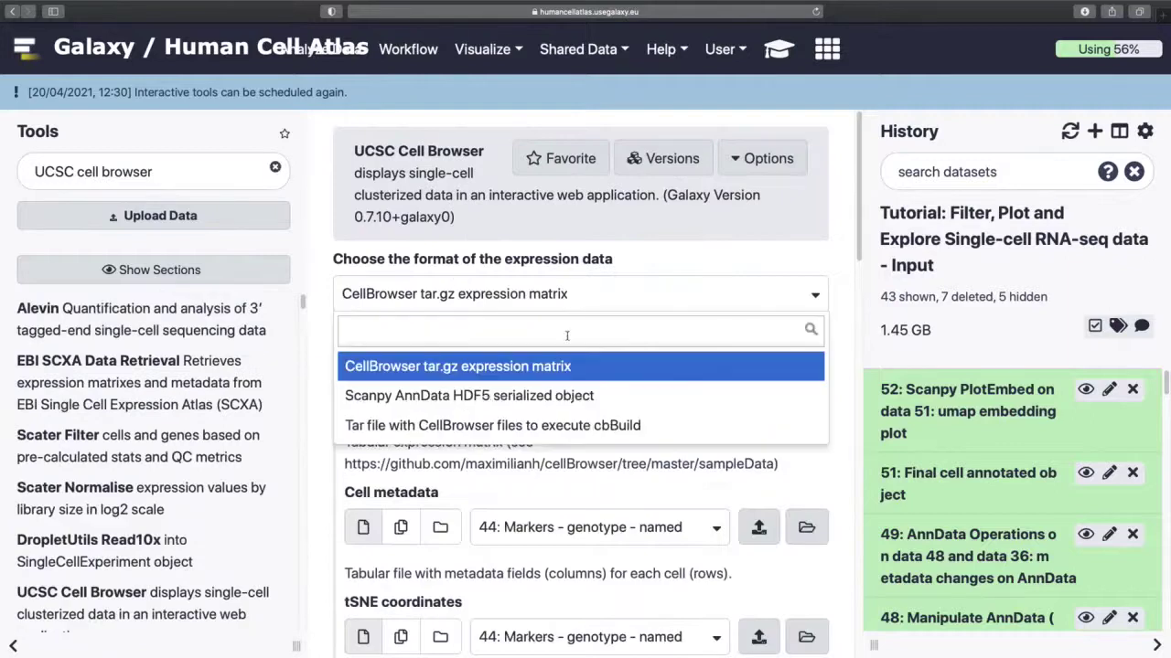
left_click(553, 394)
scroll(552, 347, "down", 2)
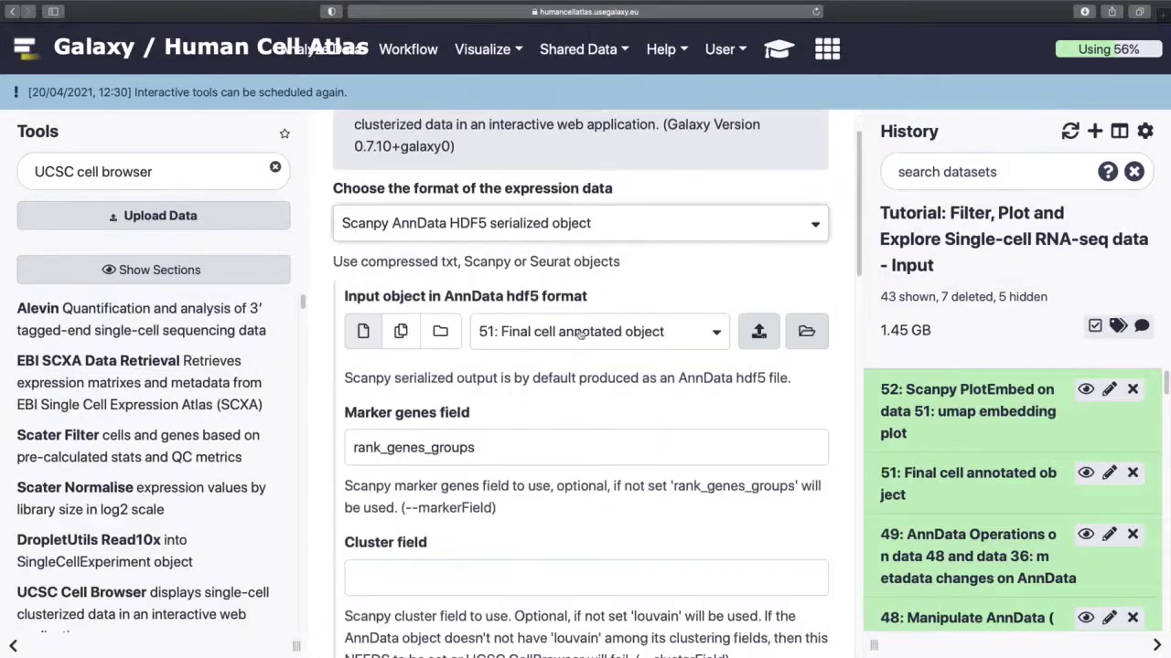
scroll(579, 391, "down", 4)
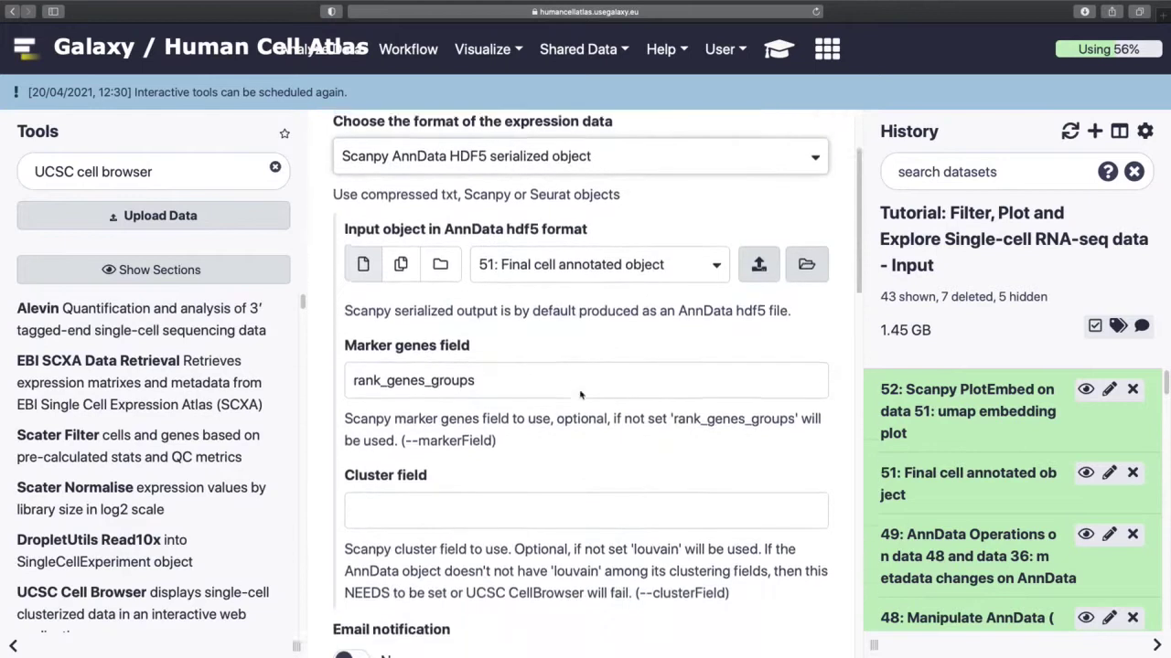
scroll(579, 391, "down", 1)
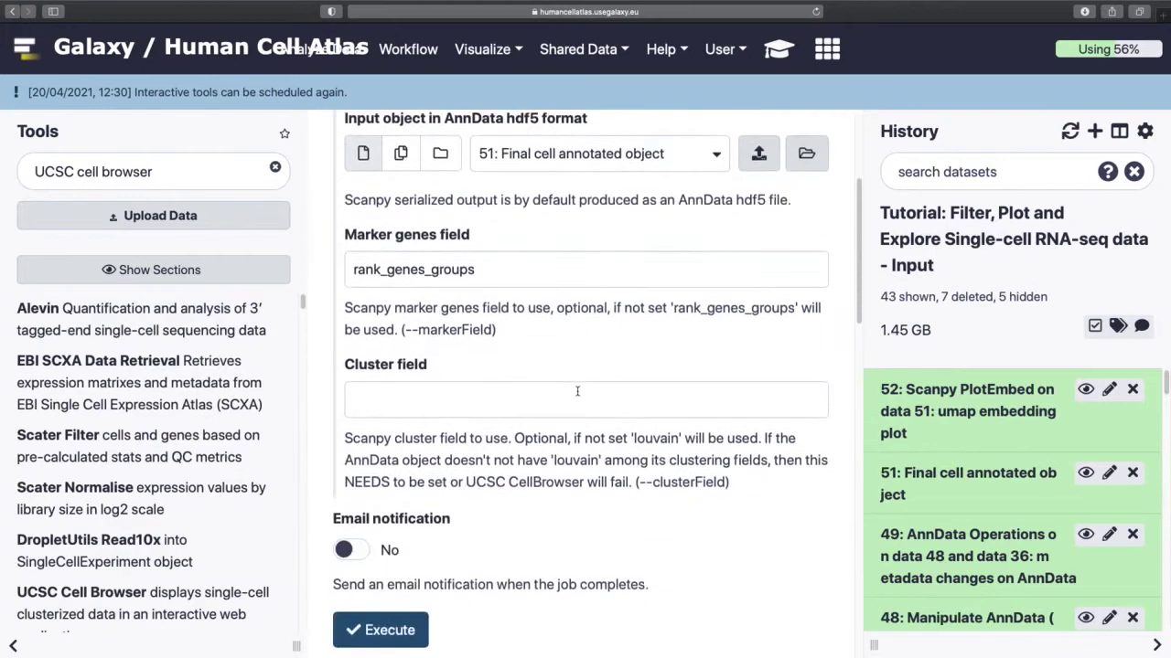
scroll(578, 391, "down", 3)
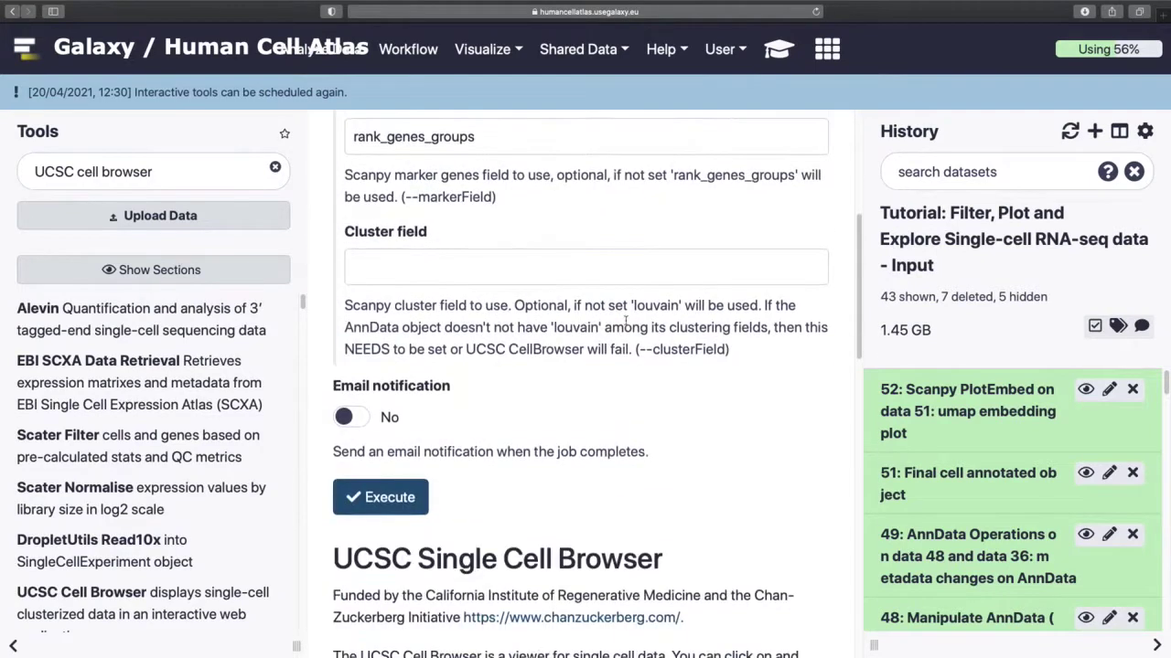
scroll(627, 320, "down", 1)
left_click(381, 471)
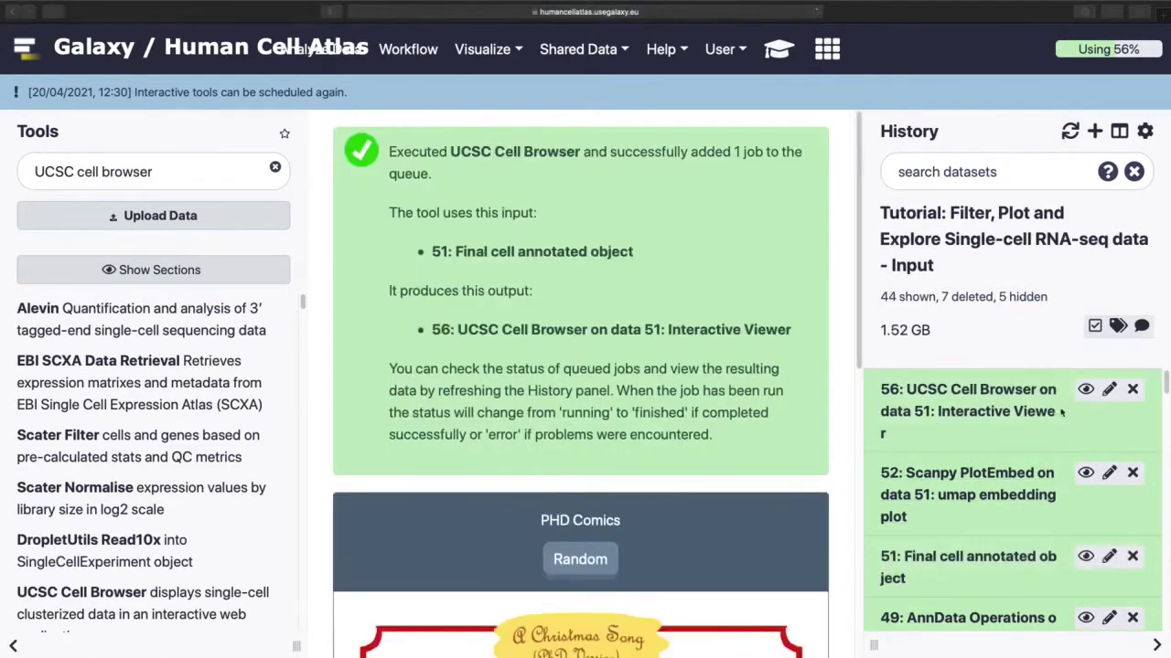
View the interactive viewer dataset 56 produced by UCSC Cell Browser.
left_click(1085, 389)
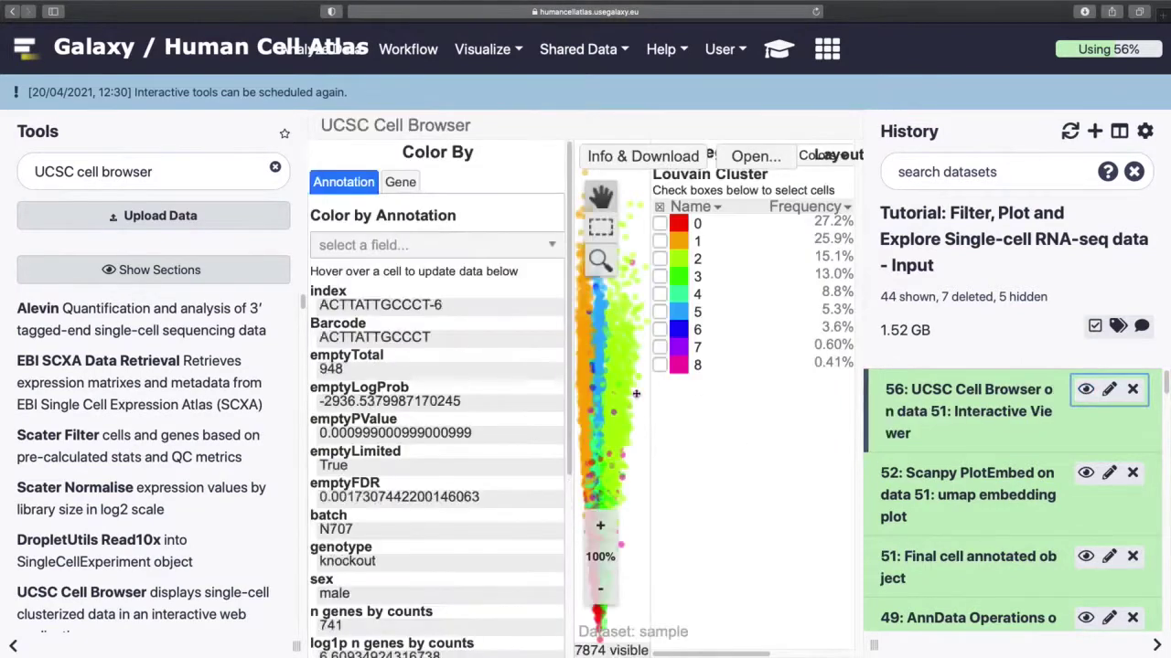
key("super+minus")
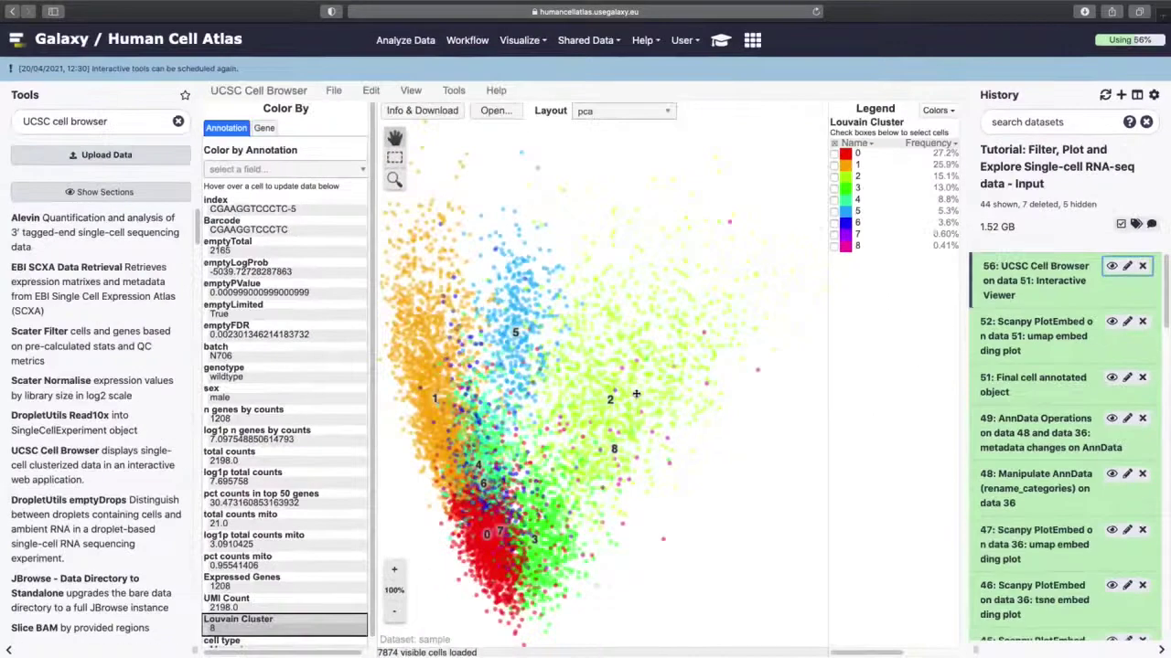
key("super+minus")
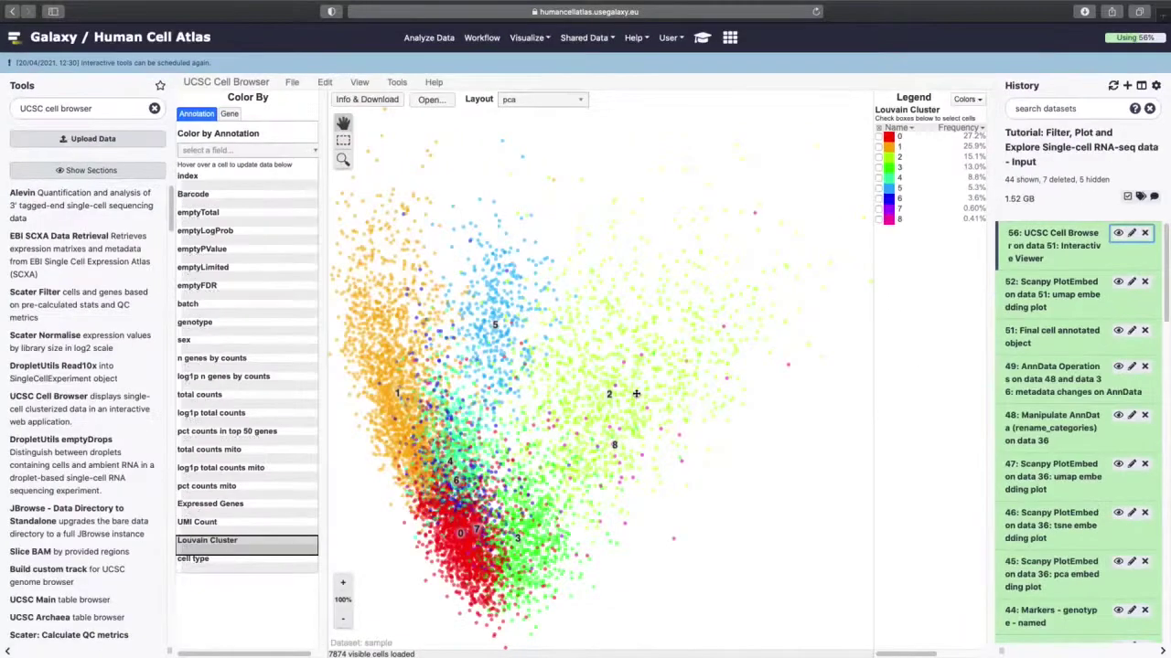
Compare the UMAP, pca and t-SNE layouts of the louvain clusters, finishing on UMAP.
left_click(575, 100)
left_click(528, 128)
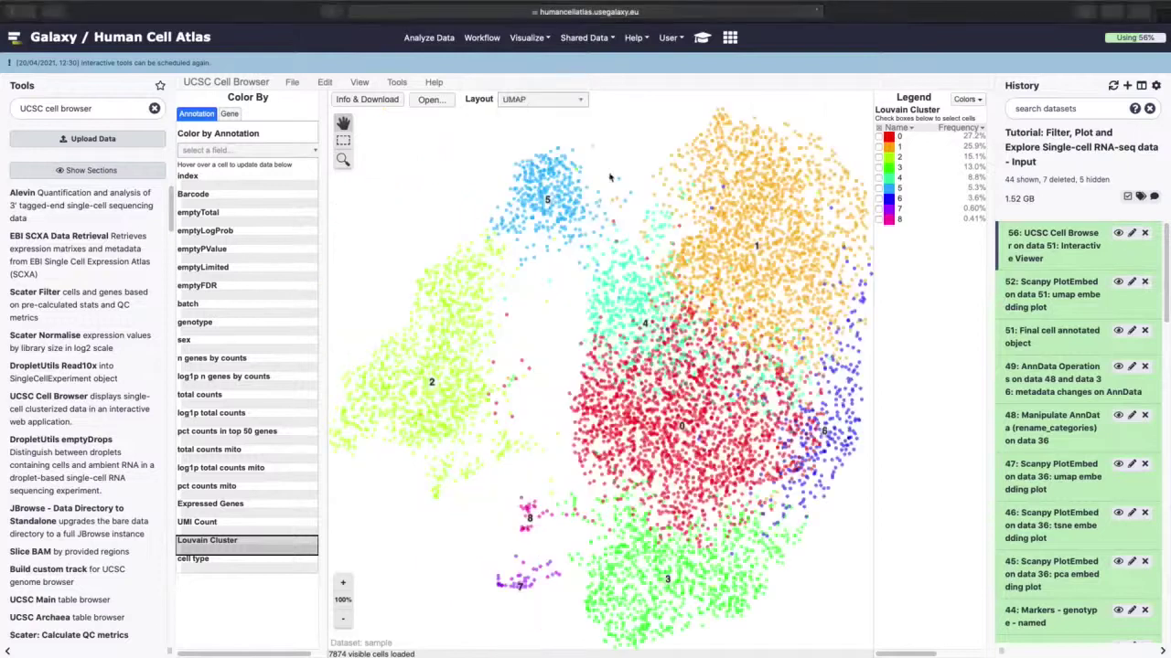
left_click(549, 99)
left_click(549, 112)
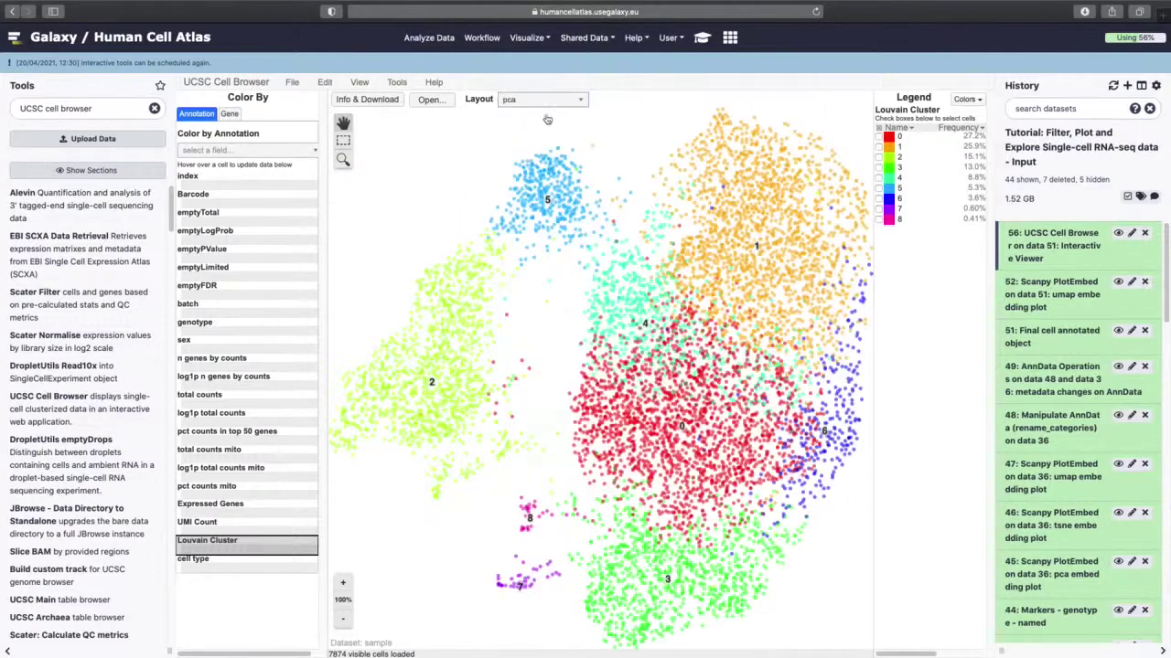
left_click(561, 100)
left_click(549, 128)
left_click(549, 98)
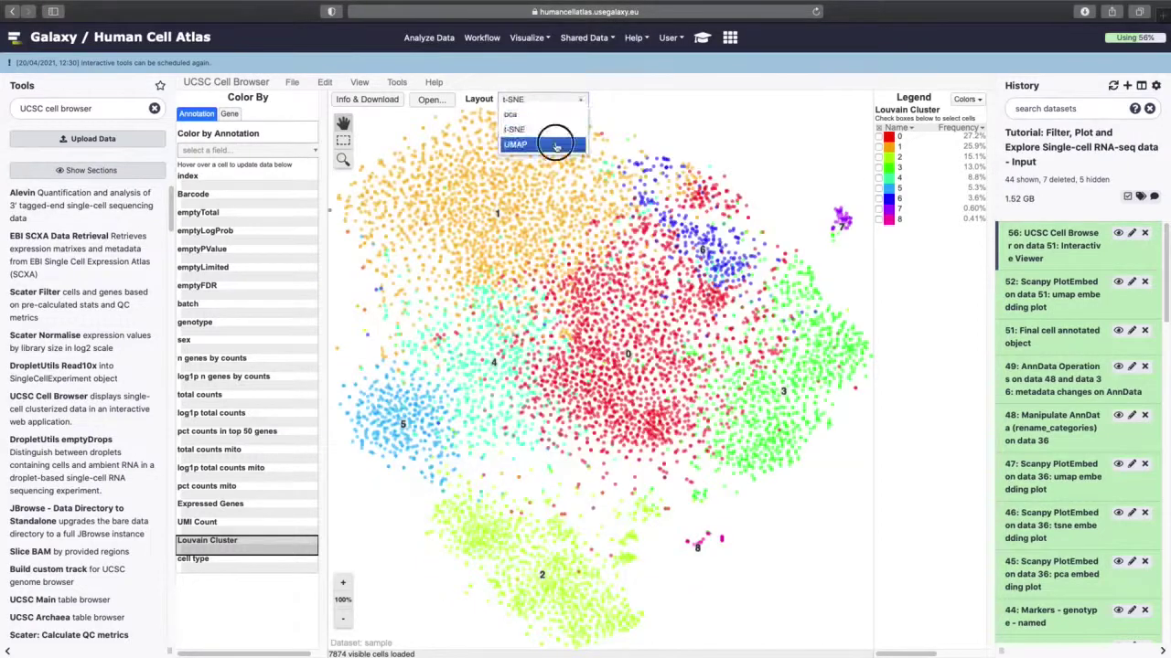
left_click(554, 145)
Try to colour the UMAP cells by Barcode, and examine them coloured by sex, genotype and batch.
left_click(242, 195)
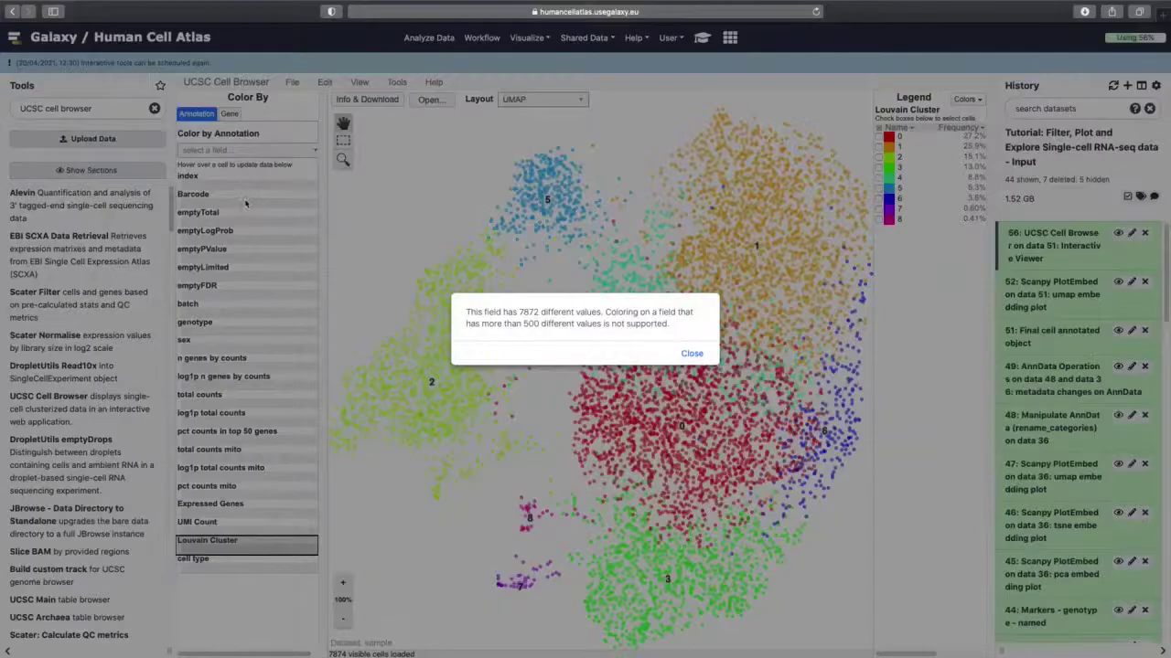
left_click(692, 355)
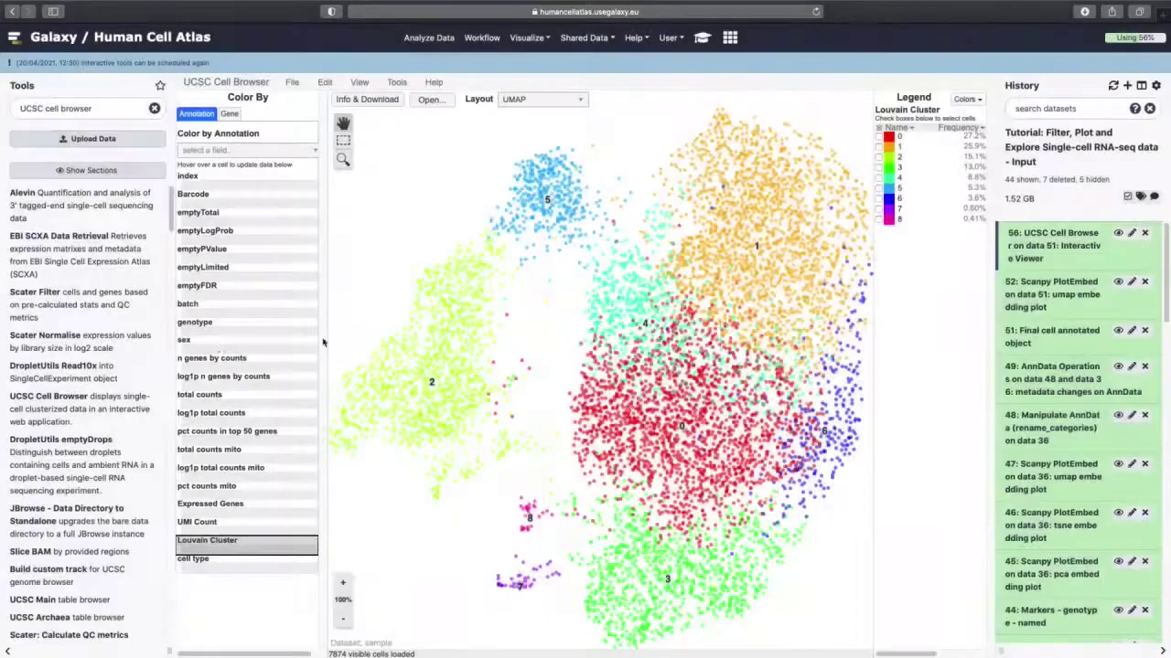
left_click(216, 346)
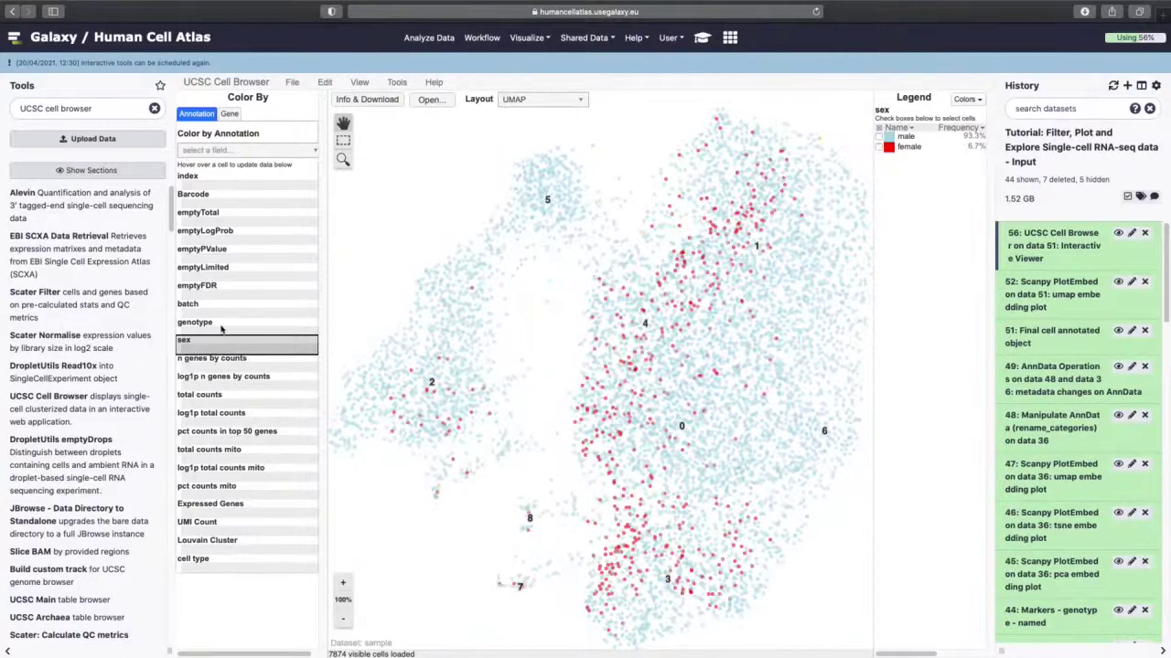
left_click(223, 328)
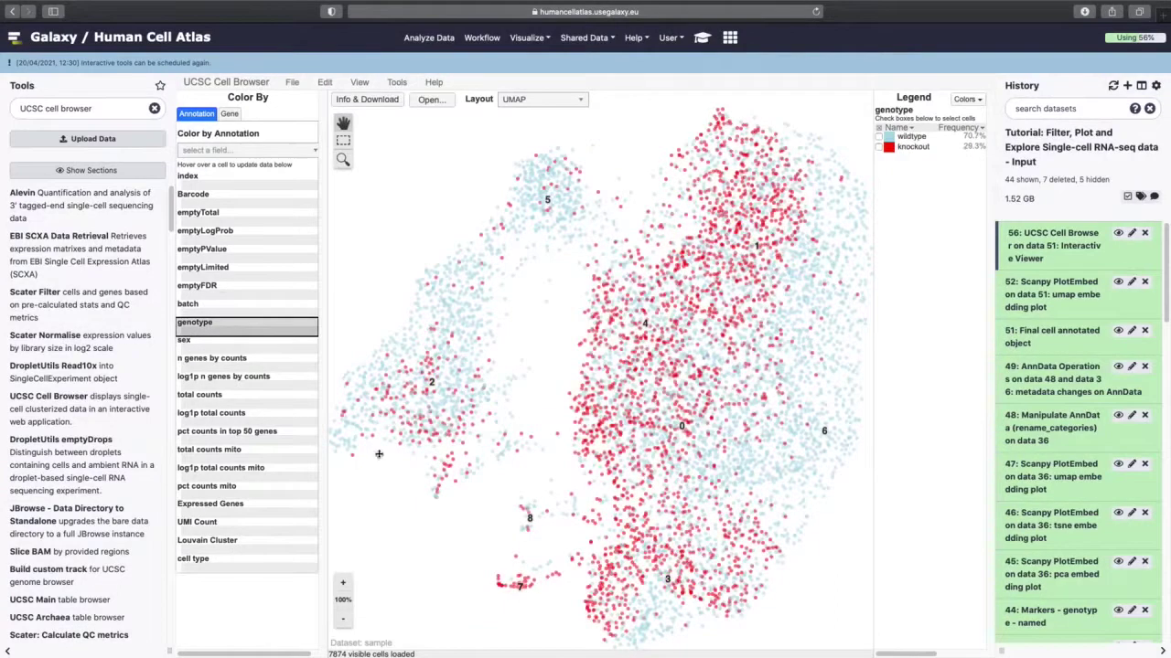
left_click(223, 307)
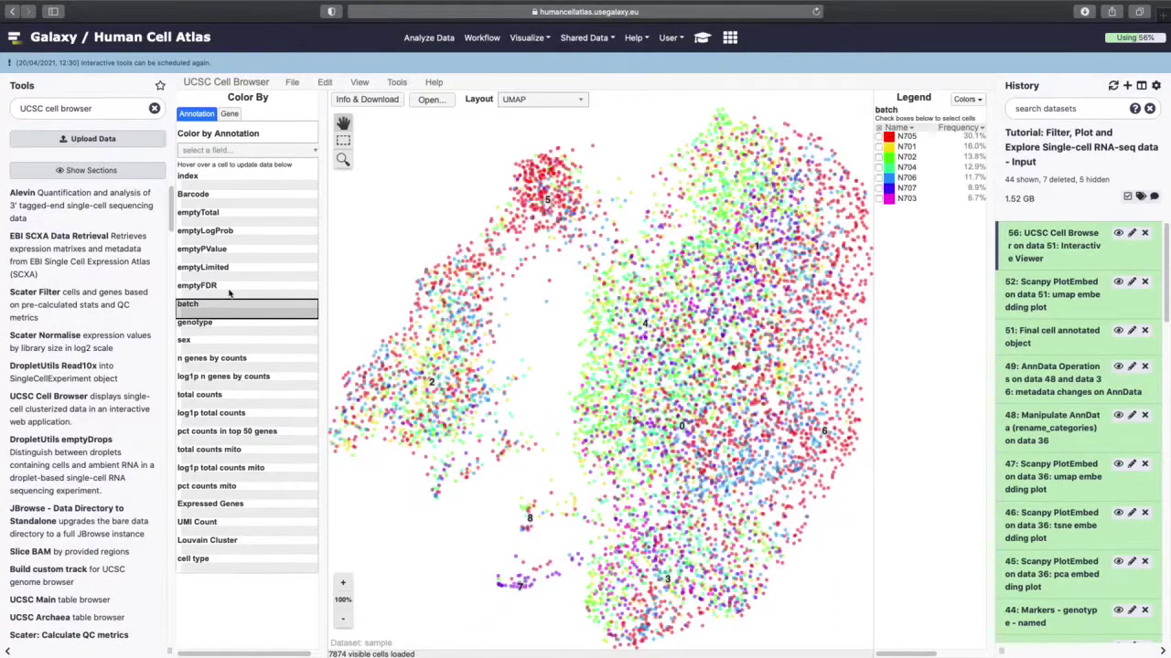
Examine the UMAP cells coloured by emptyFDR, batch, n genes by counts, pct counts mito and UMI Count.
left_click(229, 291)
left_click(229, 308)
left_click(230, 361)
left_click(230, 489)
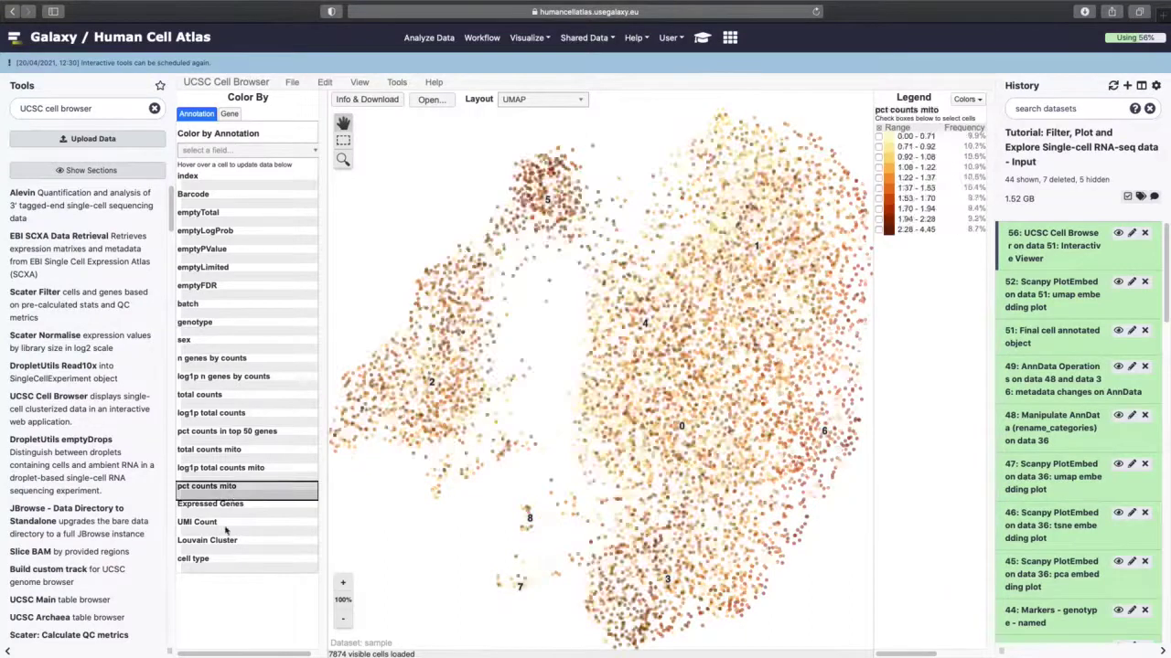
left_click(226, 526)
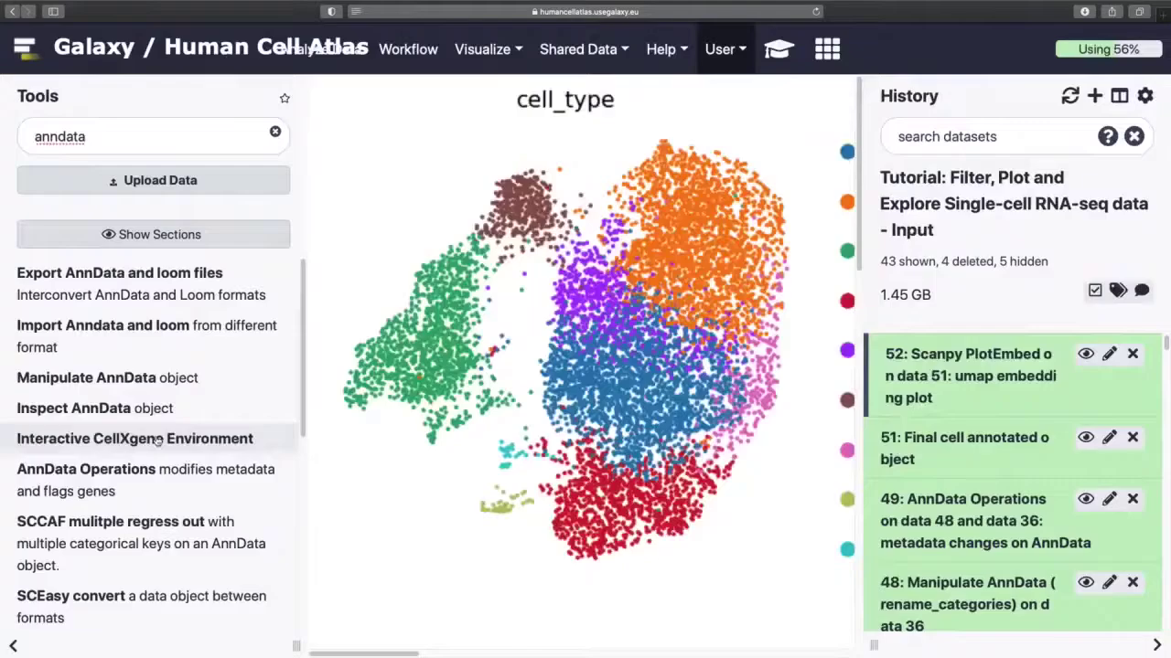
Run Interactive CellXgene Environment on 51: Final cell annotated object and try to visit its result view despite the connection privacy warning.
left_click(137, 439)
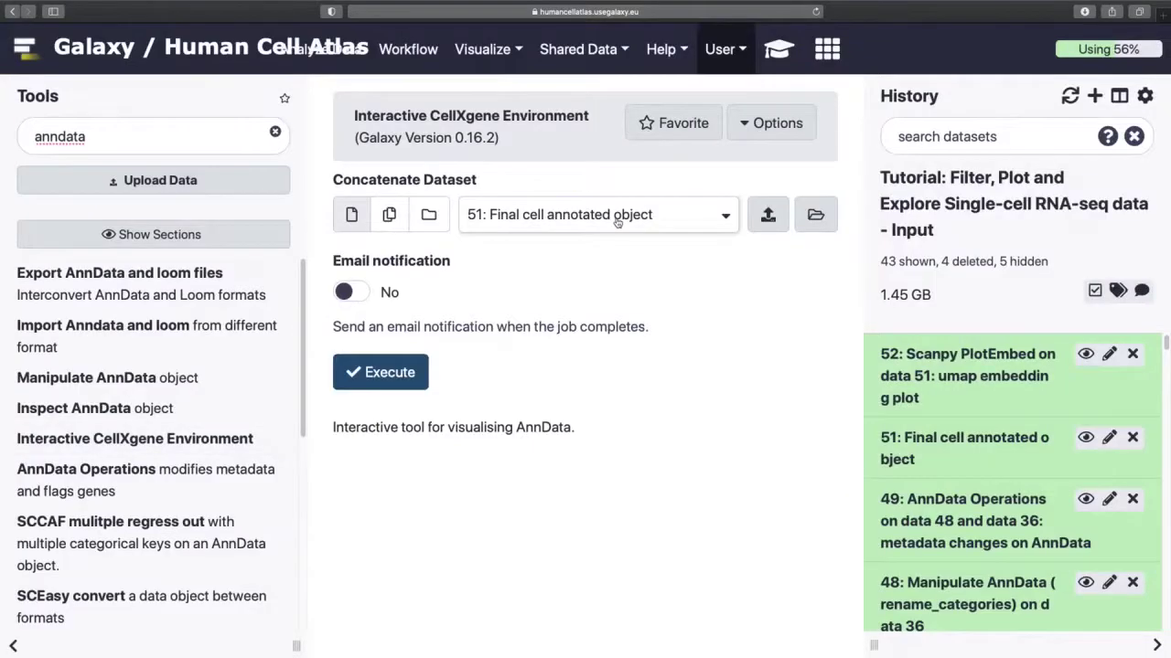
left_click(391, 373)
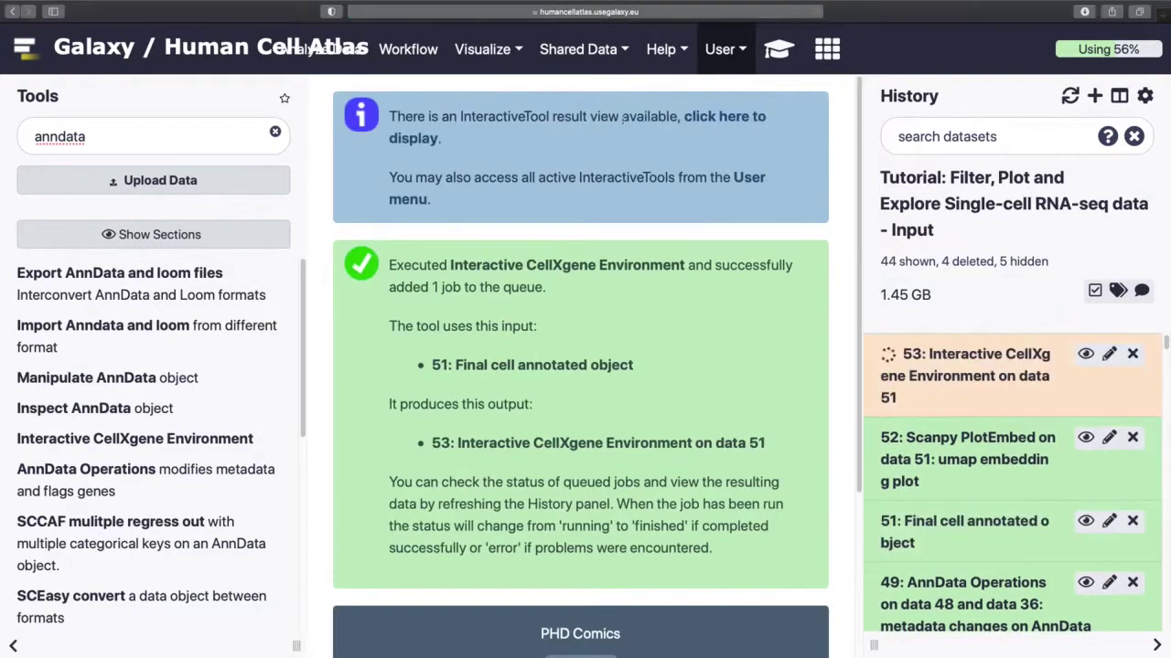
left_click(693, 127)
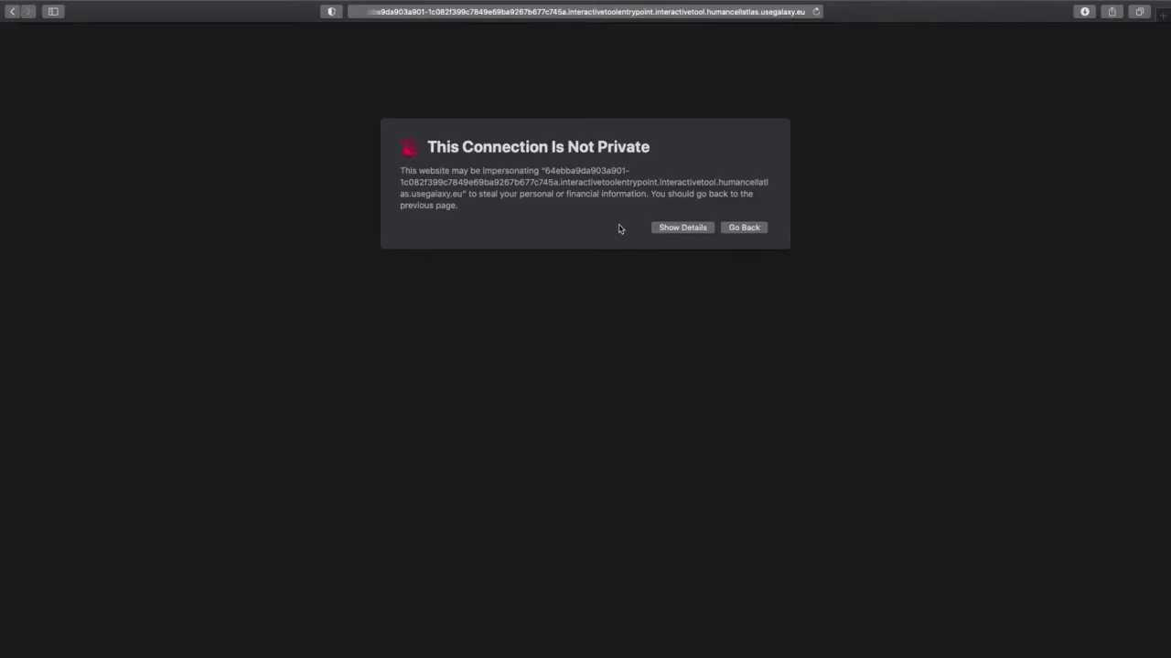
left_click(687, 228)
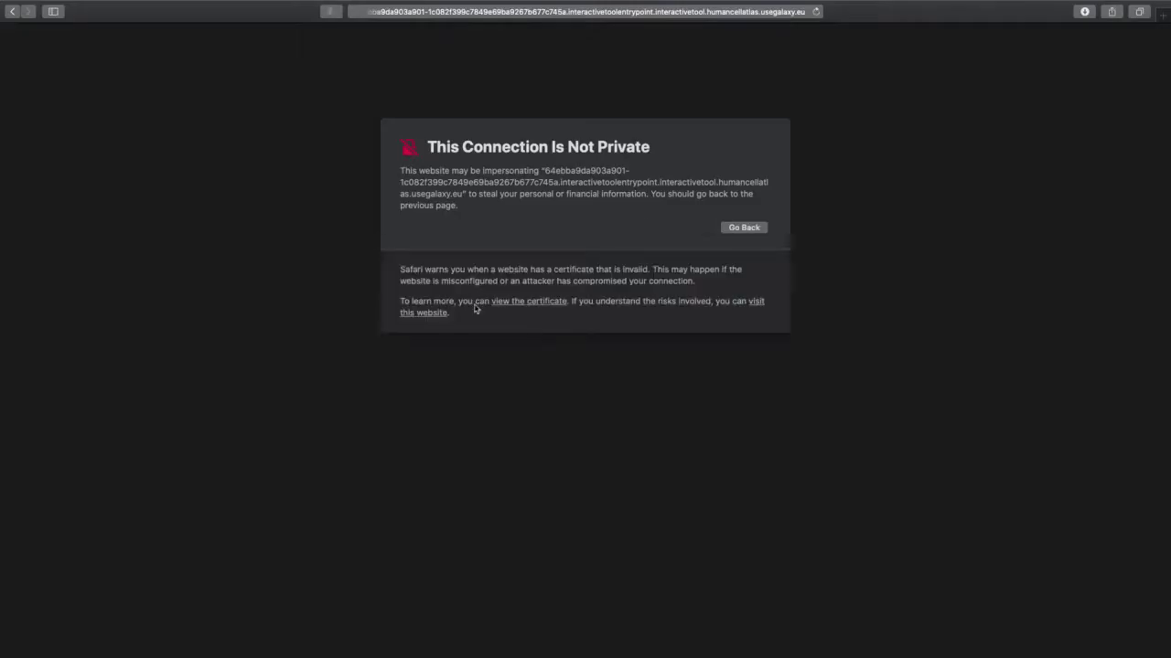
left_click(439, 315)
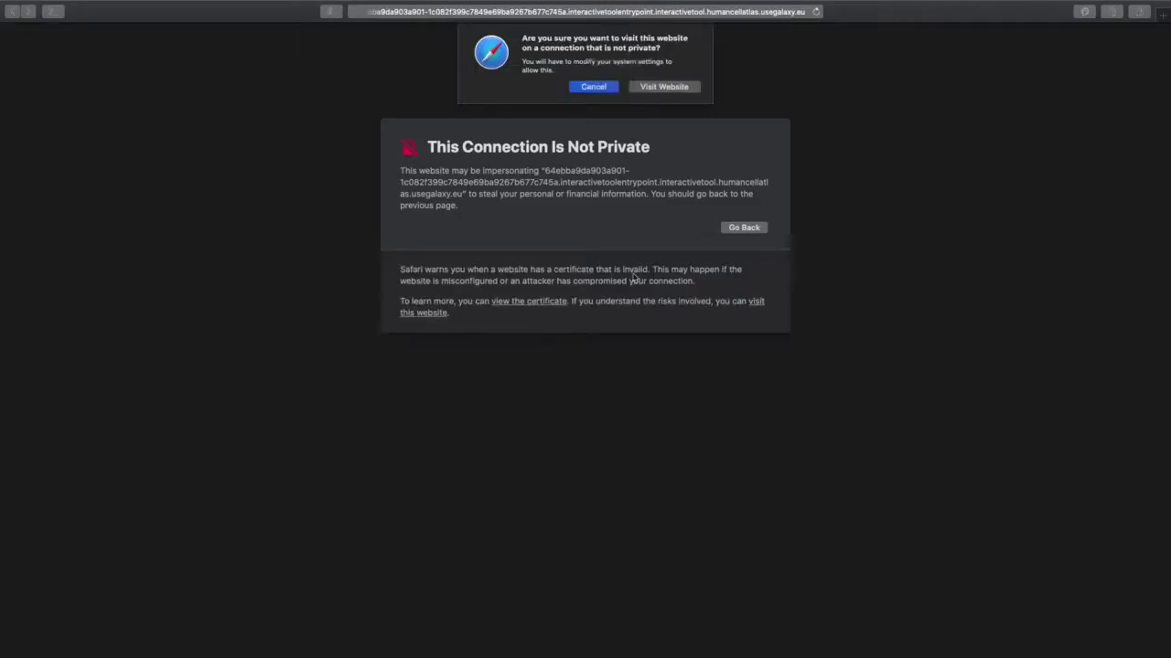
left_click(653, 88)
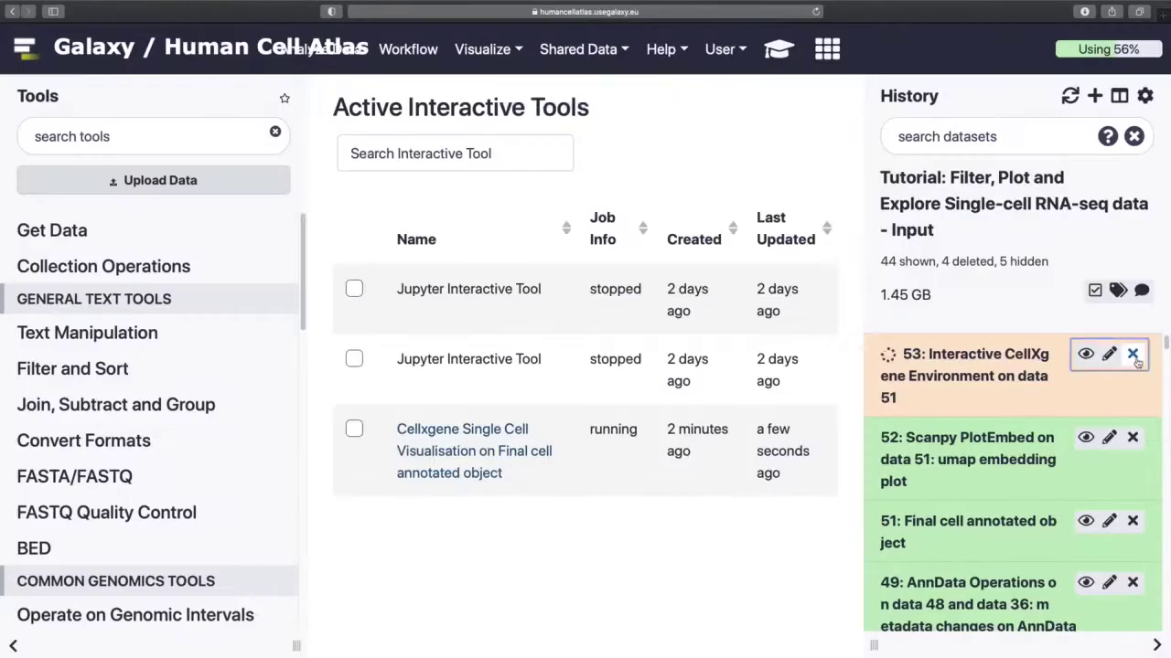
Search the tools for "interactive" and run Interactive CellXgene Environment again on 51: Final cell annotated object.
left_click(66, 137)
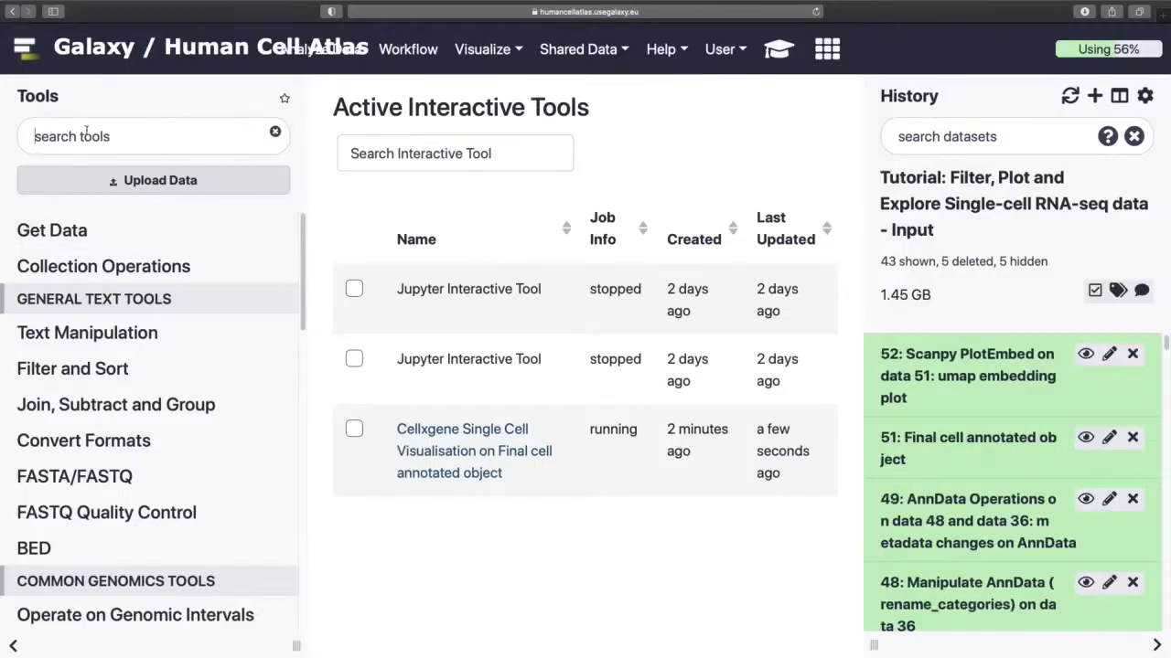
type("interactive")
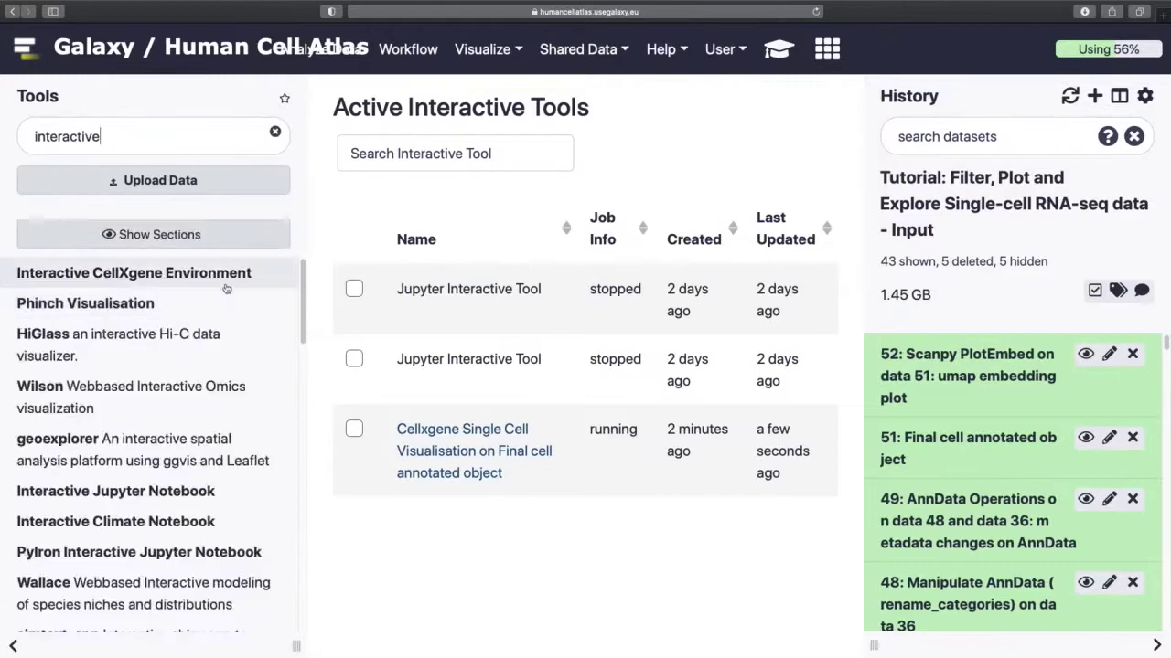
left_click(219, 276)
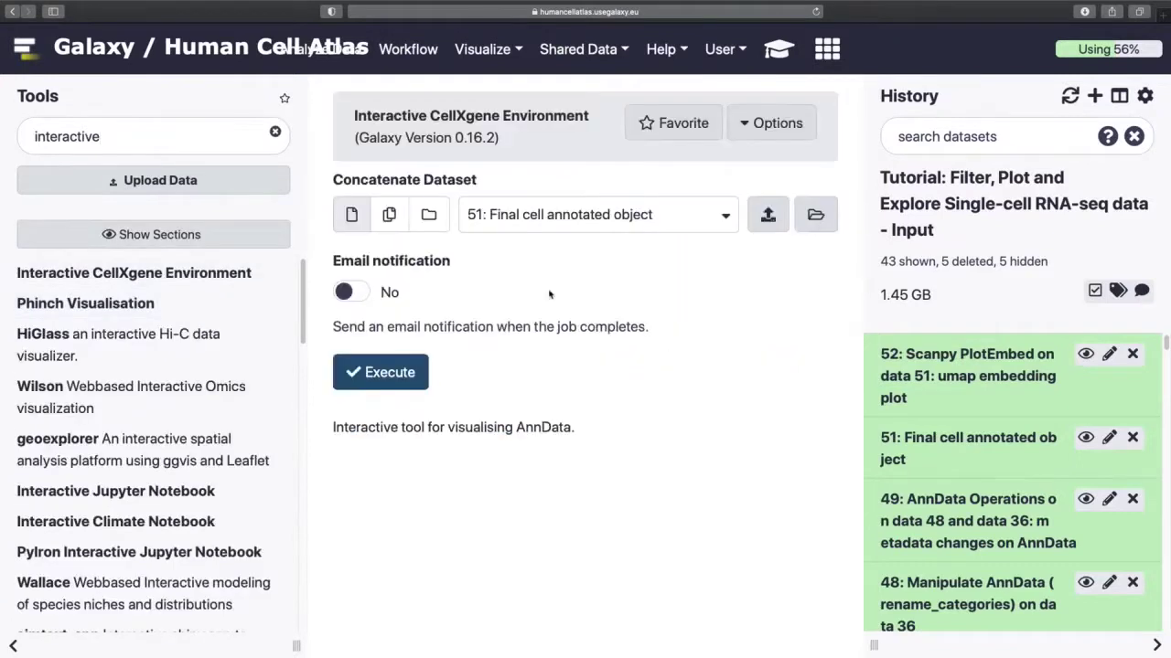
left_click(403, 376)
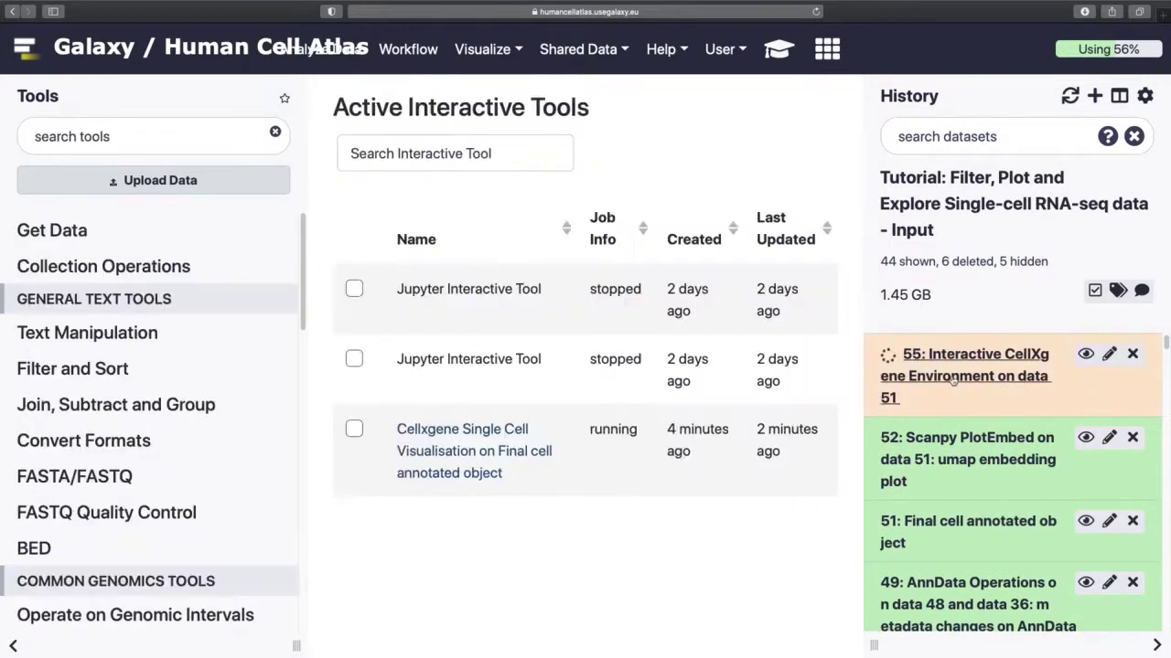
left_click(954, 380)
left_click(955, 382)
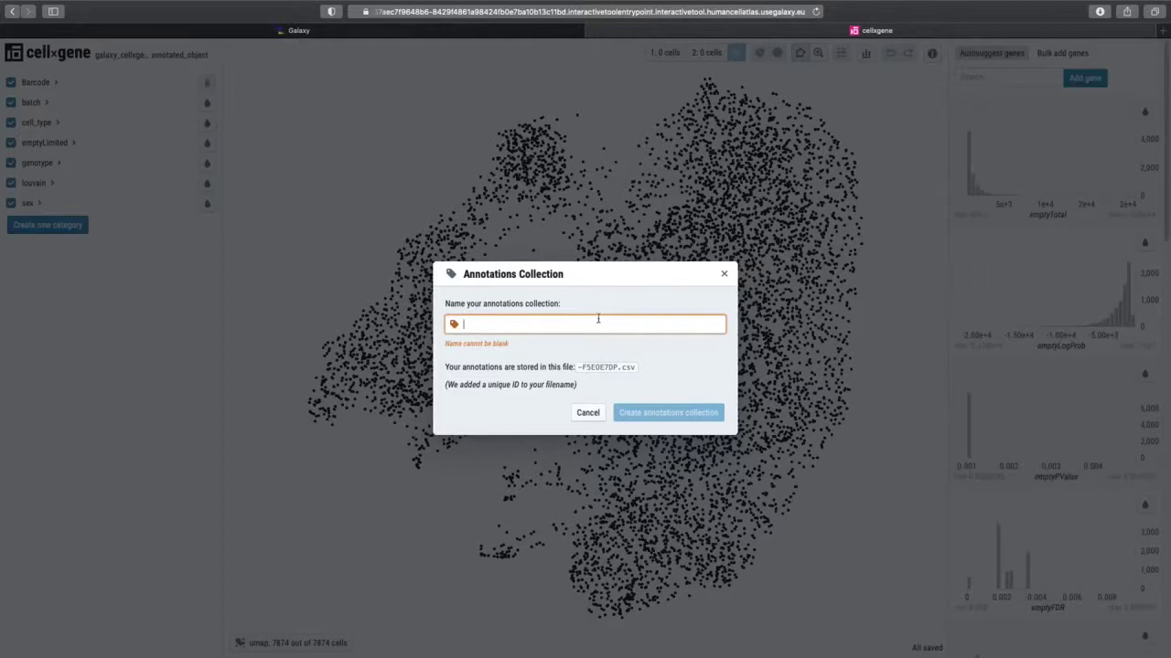
Name the cellxgene annotations collection Tutorial_fun and create it.
type("Tutorial fun")
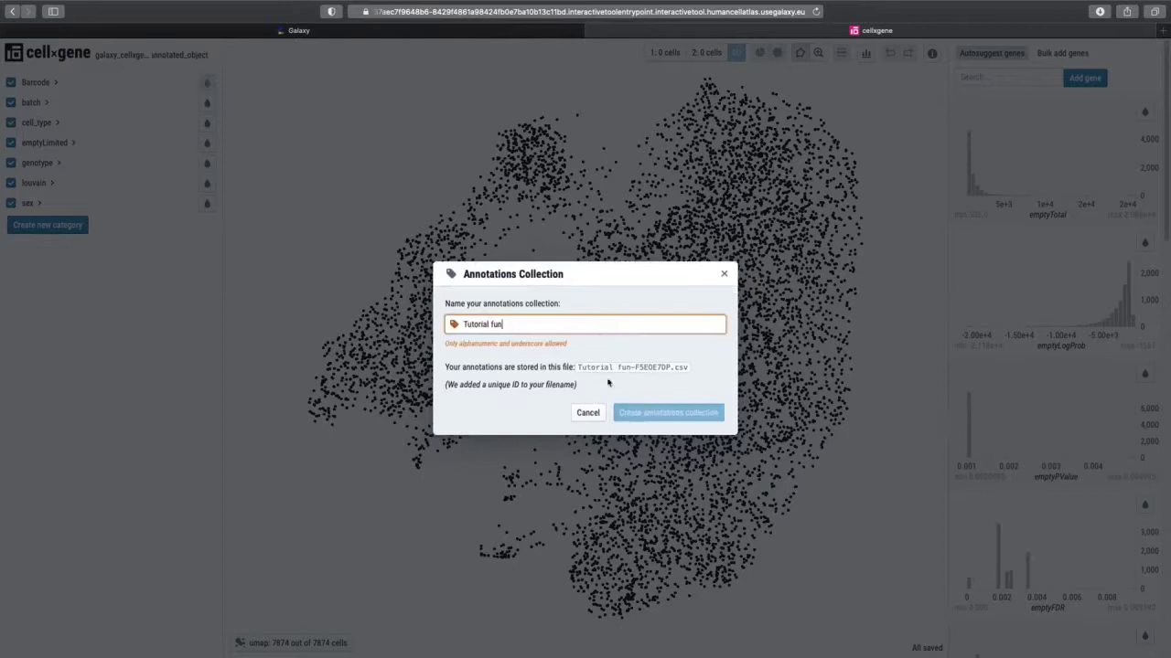
left_click(494, 323)
key("BackSpace")
type("_")
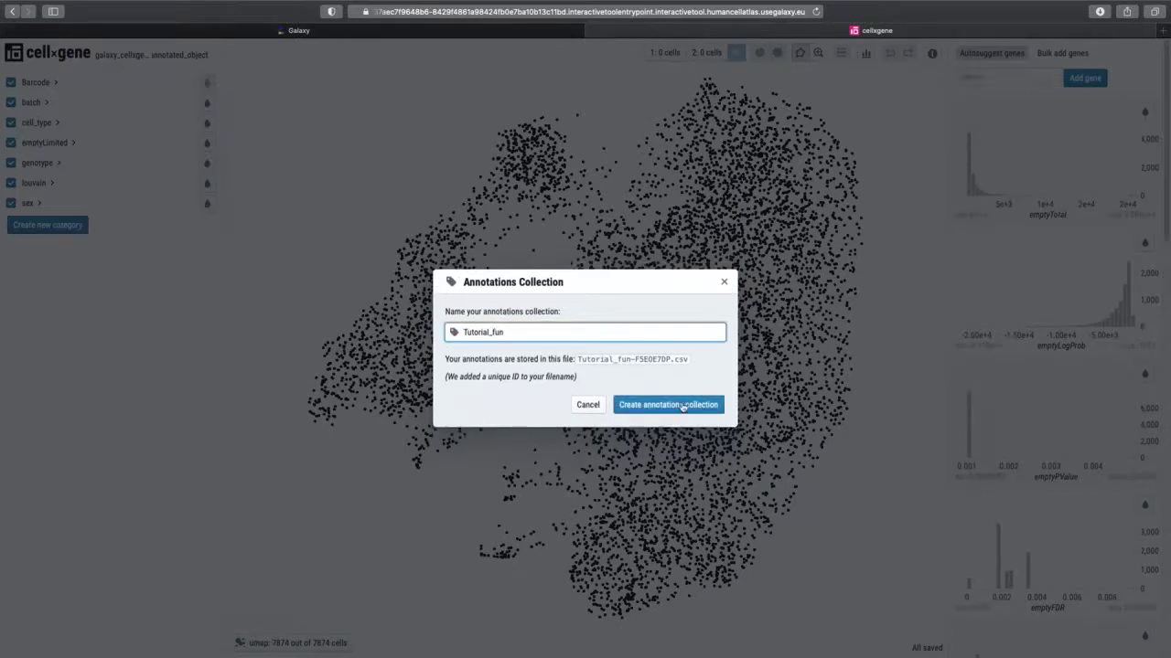
left_click(678, 405)
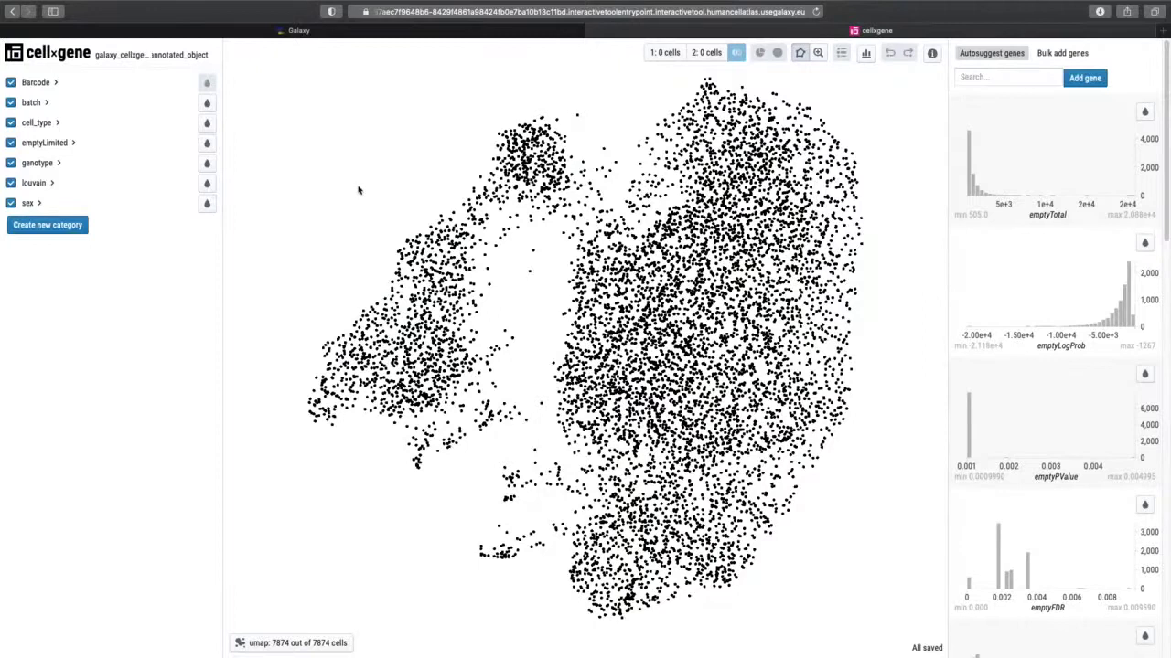
Colour the cellxgene umap cells by batch and by cell_type, and clear the cell_type colouring.
mouse_move(489, 408)
left_mouse_down()
mouse_move(356, 173)
mouse_move(391, 136)
mouse_move(382, 289)
left_mouse_up()
mouse_move(433, 145)
left_mouse_down()
mouse_move(259, 512)
mouse_move(577, 138)
mouse_move(357, 157)
left_mouse_up()
left_click(206, 103)
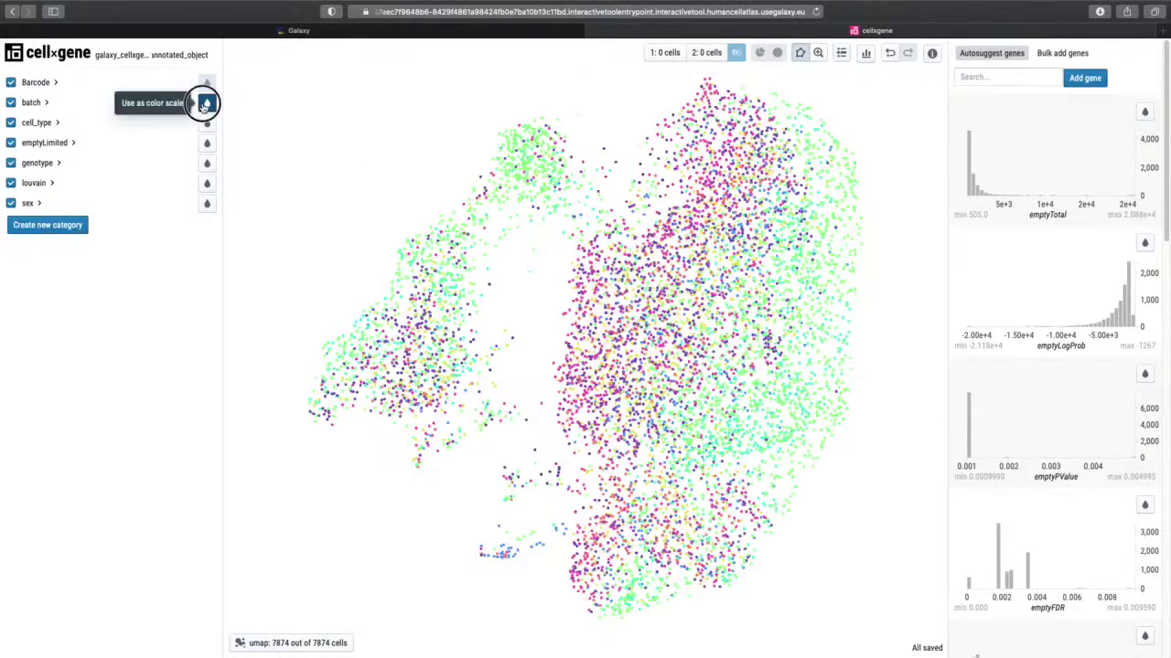
left_click(207, 123)
left_click(206, 124)
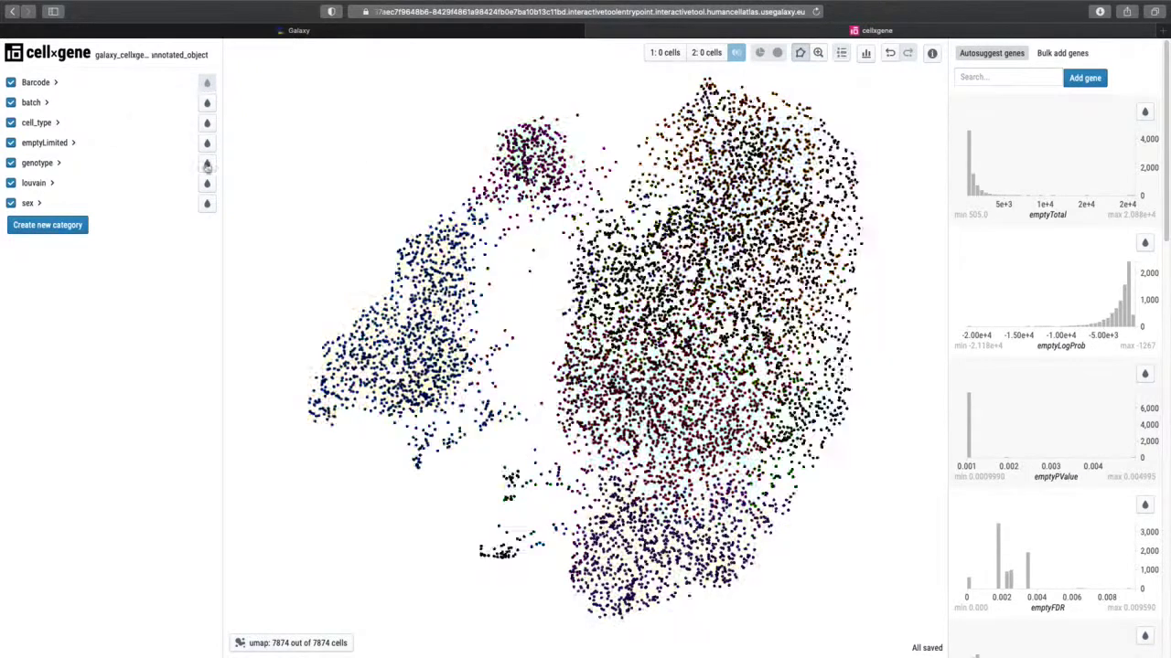
Colour the umap cells by genotype, lasso the upper-left group of cells, and clear the genotype colouring.
left_click(207, 163)
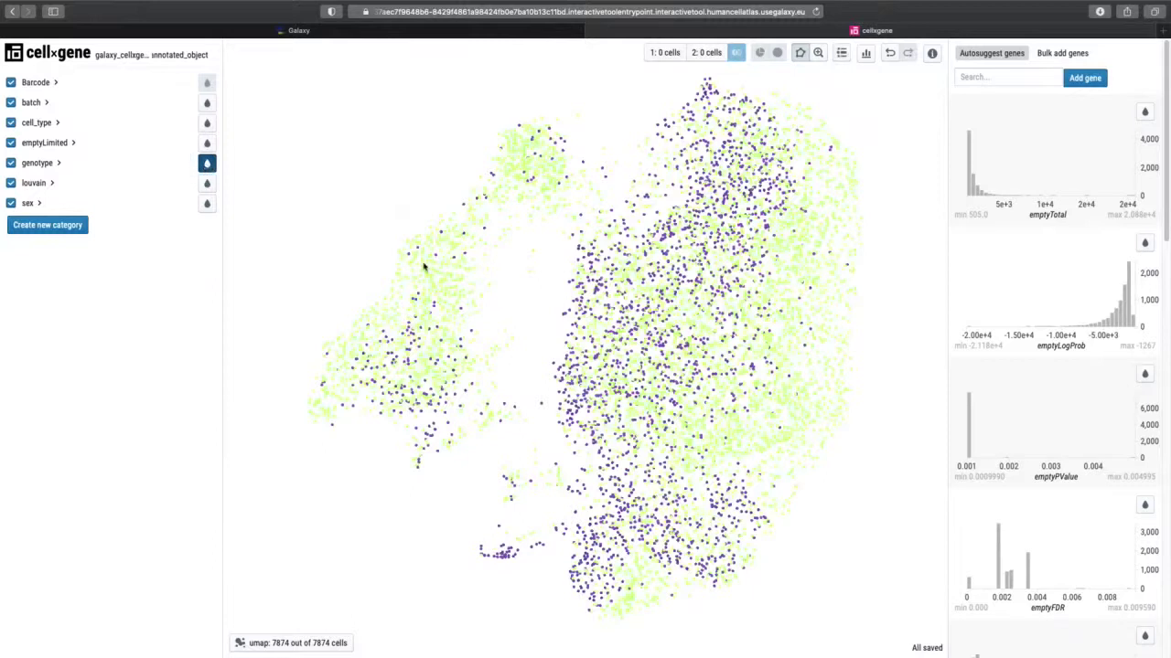
mouse_move(426, 261)
left_mouse_down()
mouse_move(465, 308)
mouse_move(554, 144)
mouse_move(420, 167)
left_mouse_up()
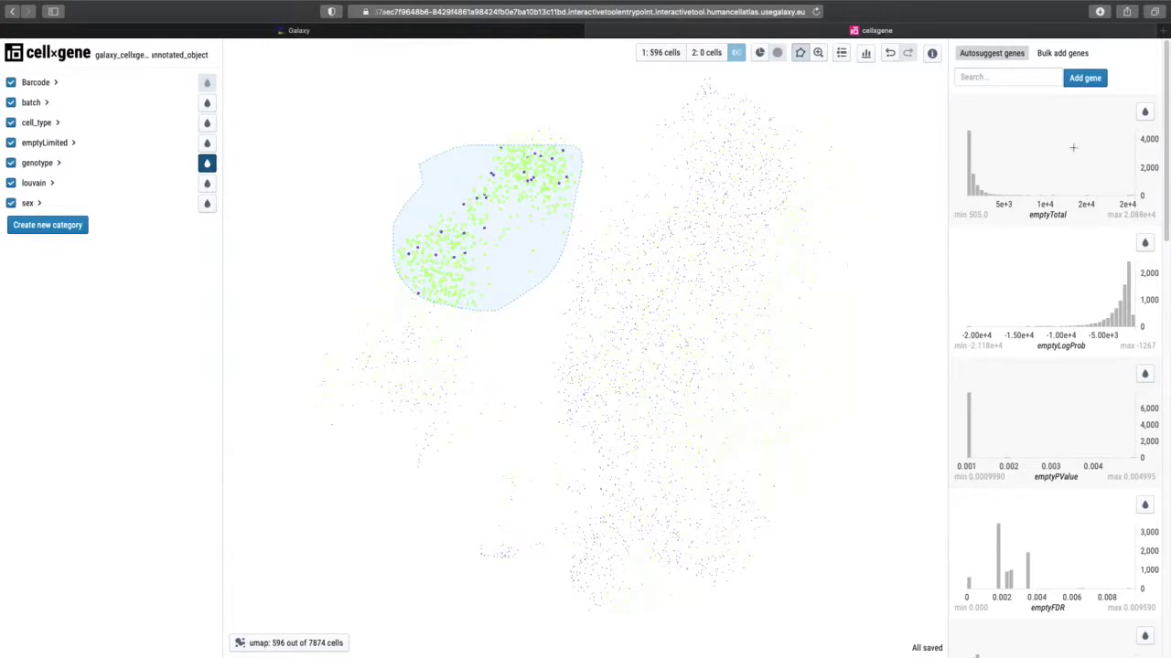
left_click(206, 162)
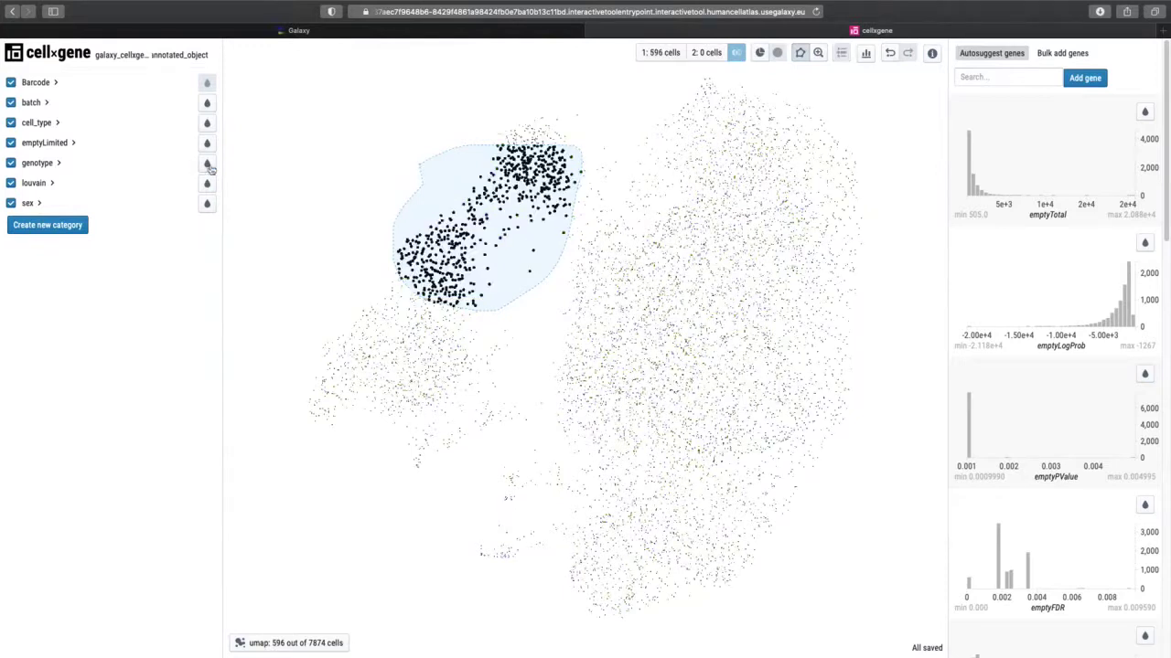
Replace the lasso selection with one around the lower-left group of cells, and clear that selection.
left_click(373, 273)
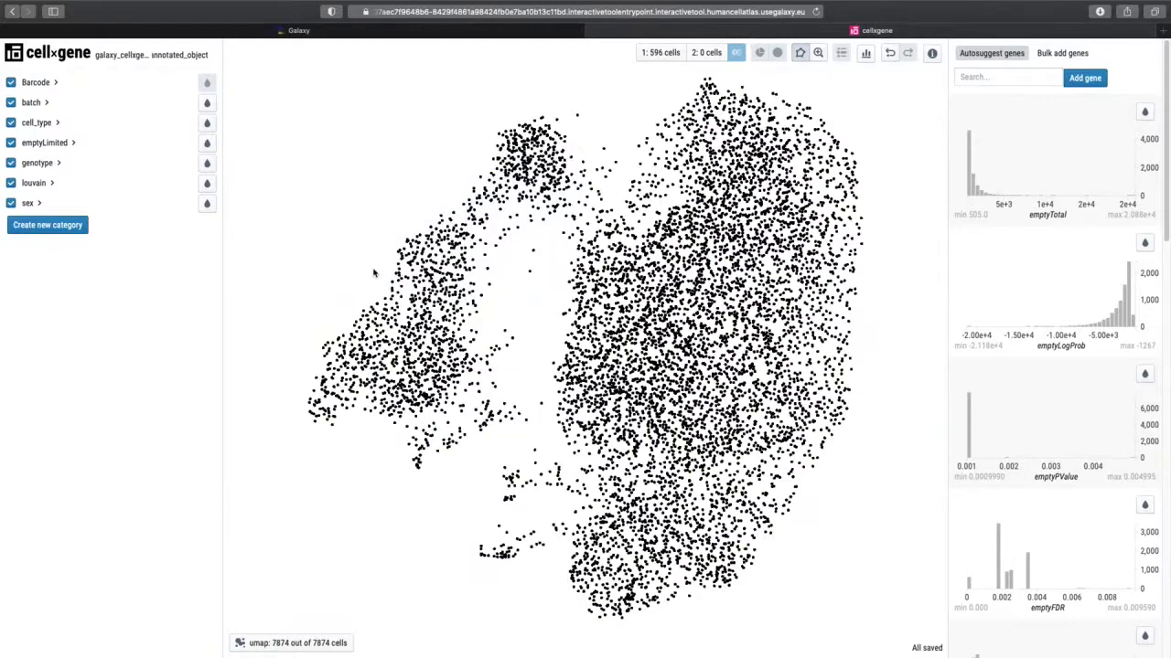
mouse_move(374, 273)
left_mouse_down()
mouse_move(327, 436)
mouse_move(481, 298)
mouse_move(329, 295)
left_mouse_up()
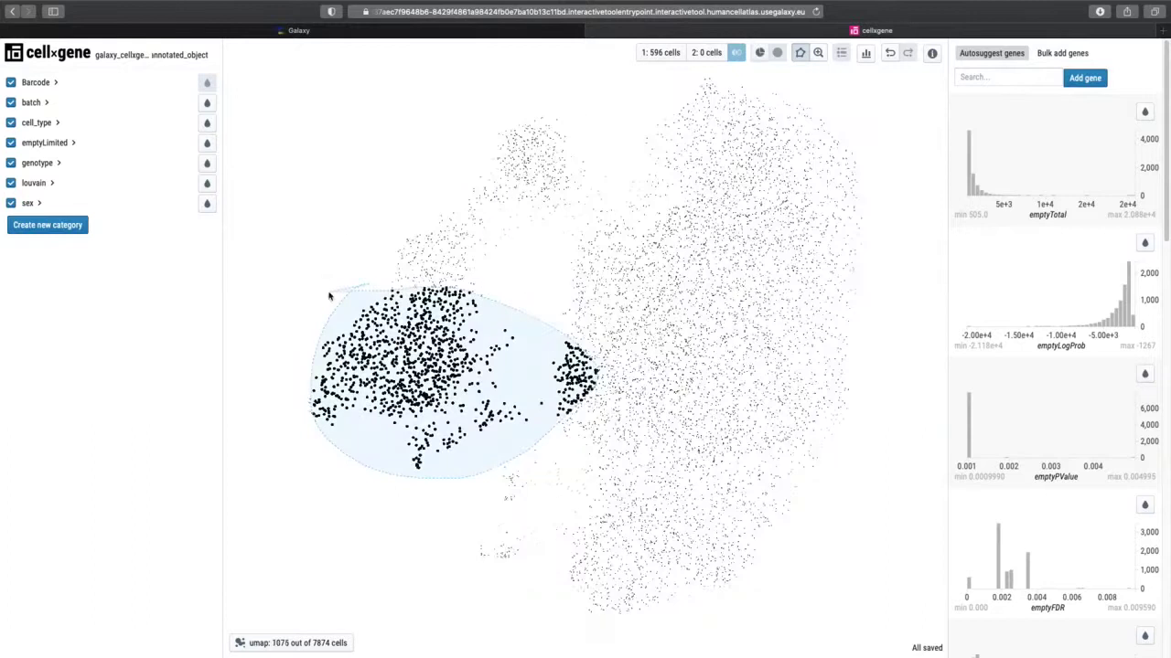
left_click(347, 219)
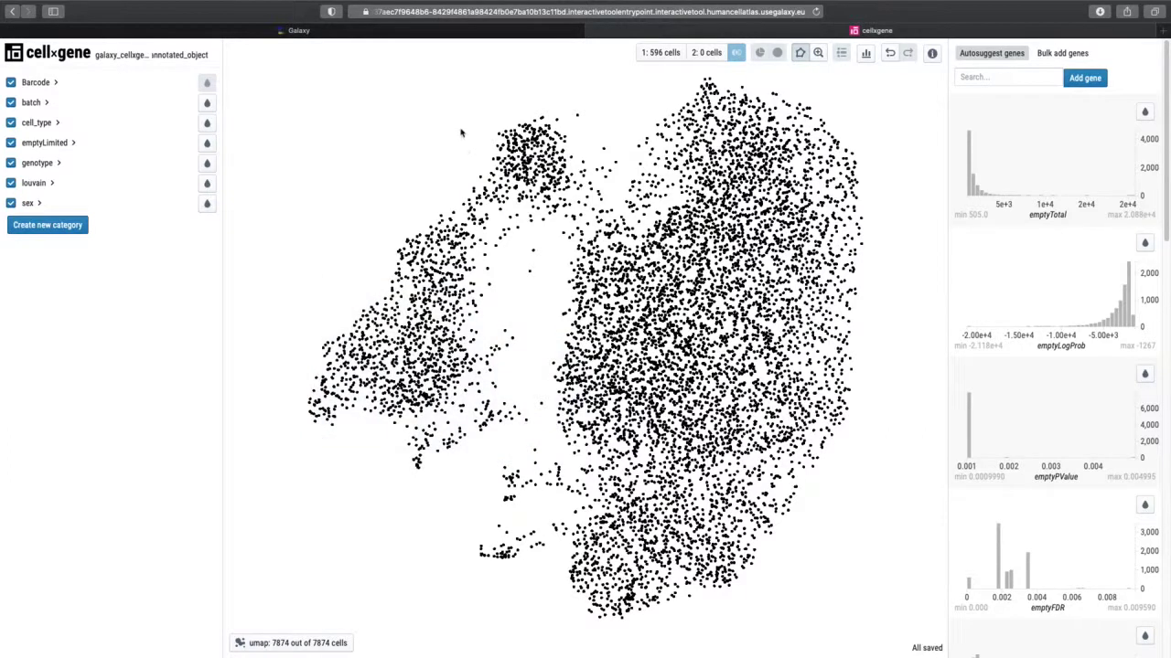
Close the cellxgene view and stop the Cellxgene Single Cell Visualisation on Final cell annotated object in Galaxy's active interactive tools.
key("super+w")
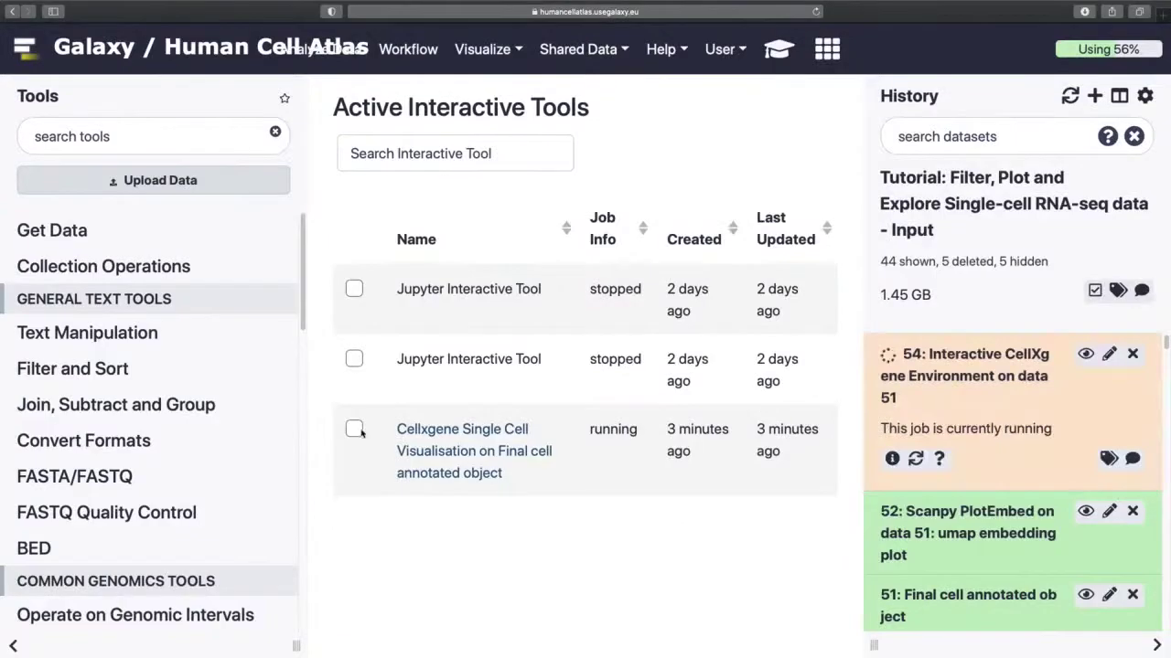
left_click(354, 429)
left_click(369, 534)
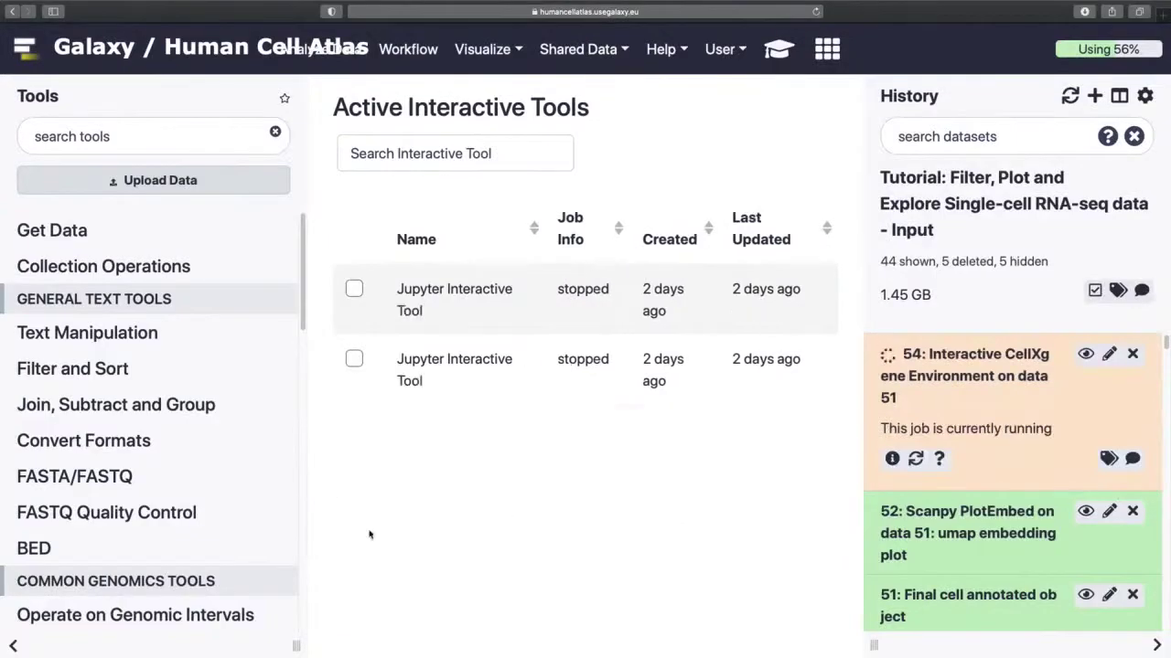